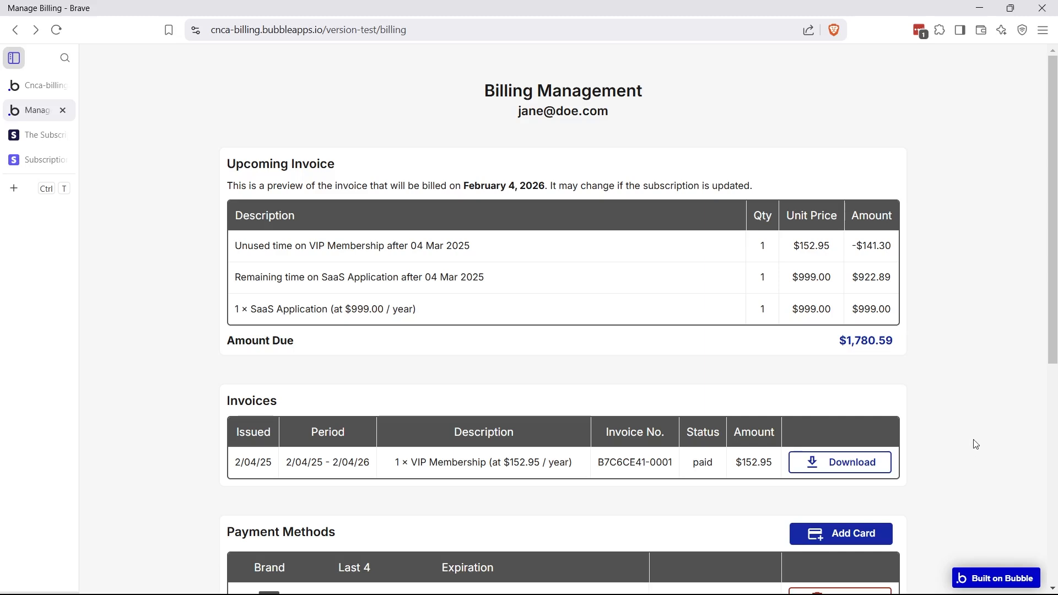
Review the billing page's Upcoming Invoice heading, the customer e-mail and the Amount Due total
{"action": "scroll", "coordinate": [978, 444], "scroll_direction": "down", "scroll_amount": 6}
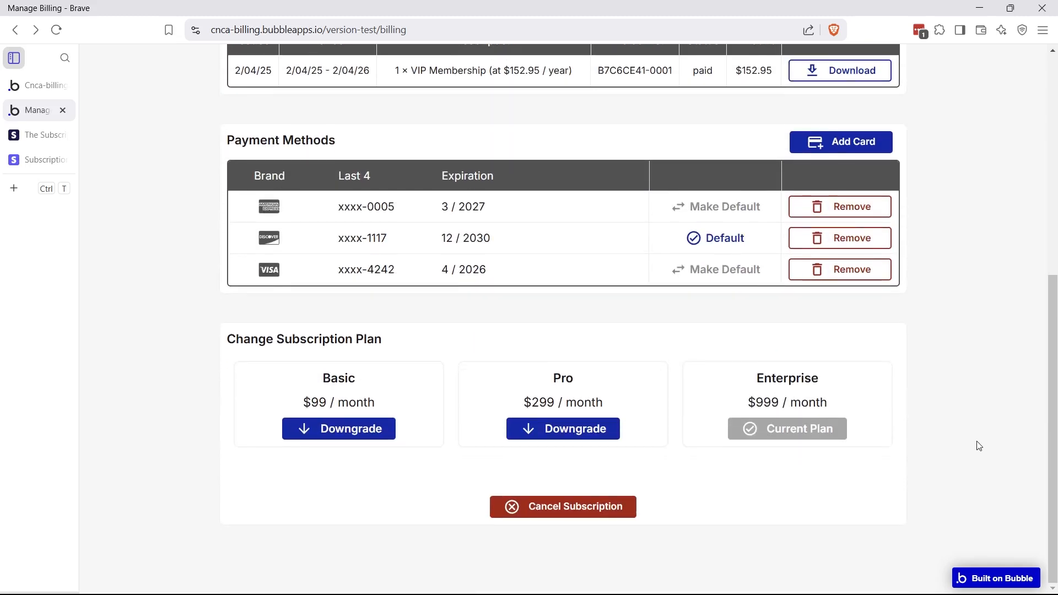
{"action": "scroll", "coordinate": [978, 445], "scroll_direction": "up", "scroll_amount": 6}
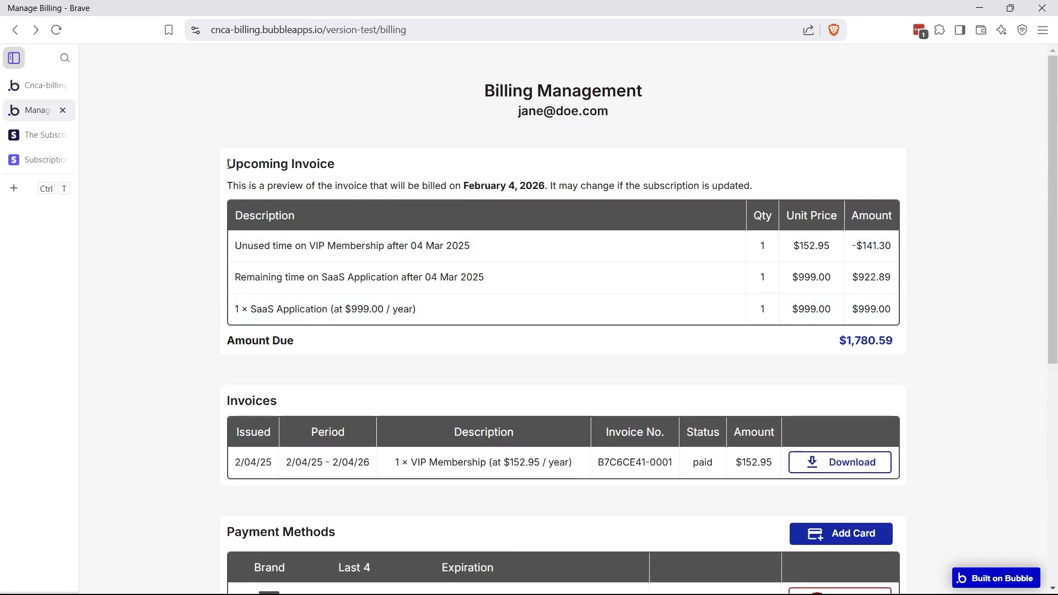
{"action": "left_click_drag", "start_coordinate": [227, 164], "coordinate": [353, 168]}
{"action": "left_click", "coordinate": [352, 169]}
{"action": "left_click_drag", "start_coordinate": [515, 113], "coordinate": [594, 122]}
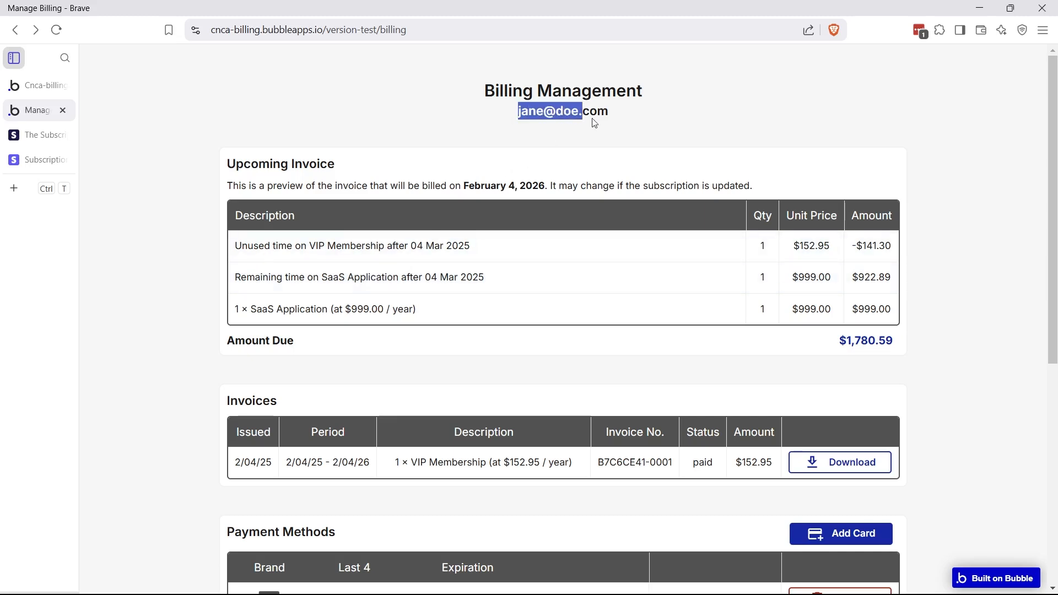
{"action": "left_click", "coordinate": [618, 119]}
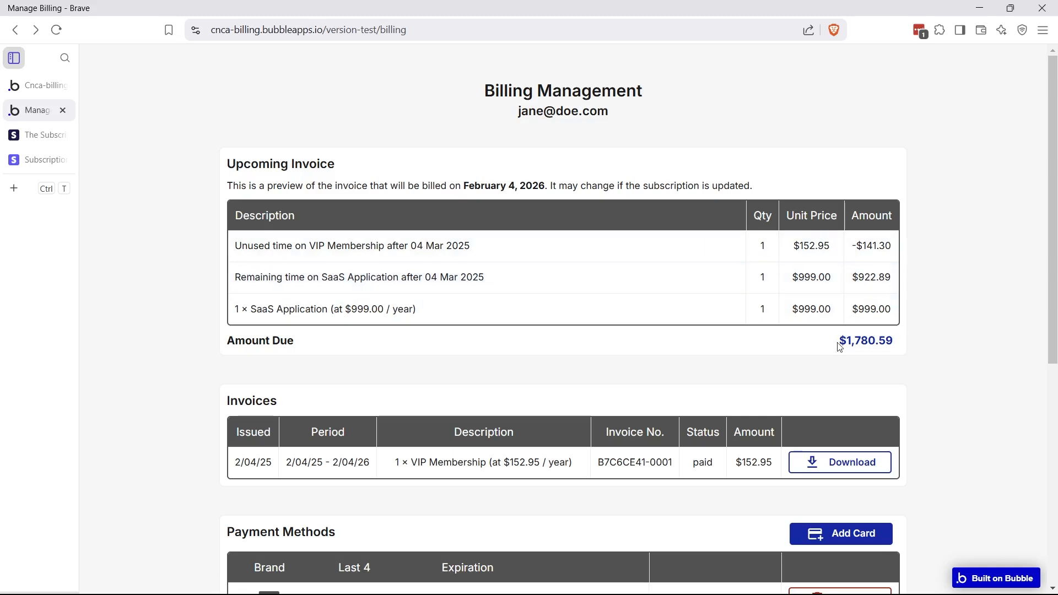
{"action": "left_click_drag", "start_coordinate": [834, 343], "coordinate": [903, 347]}
{"action": "left_click", "coordinate": [893, 350]}
{"action": "scroll", "coordinate": [453, 339], "scroll_direction": "down", "scroll_amount": 2}
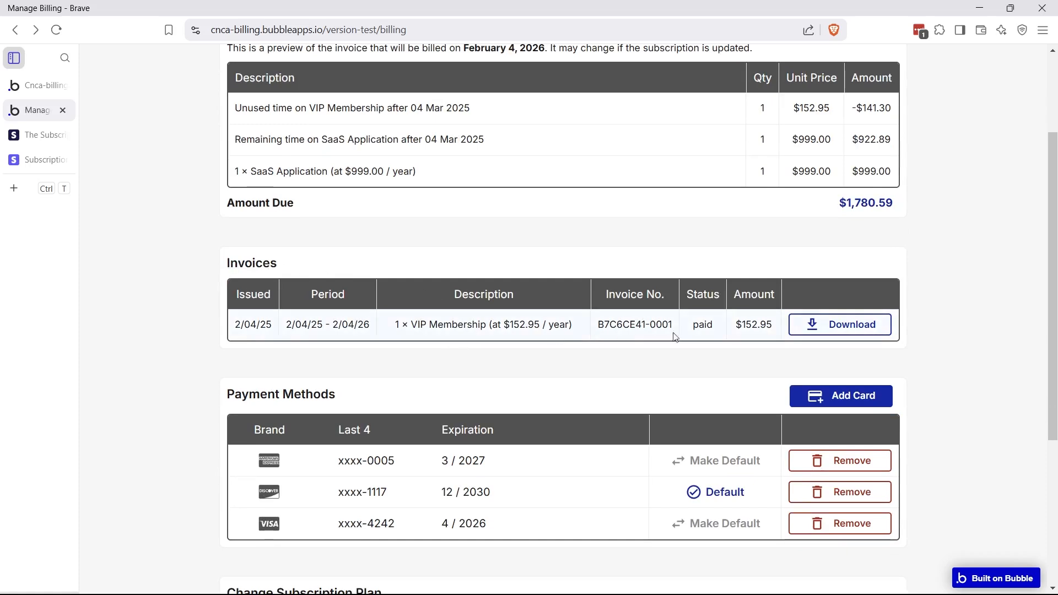
{"action": "scroll", "coordinate": [620, 348], "scroll_direction": "up", "scroll_amount": 2}
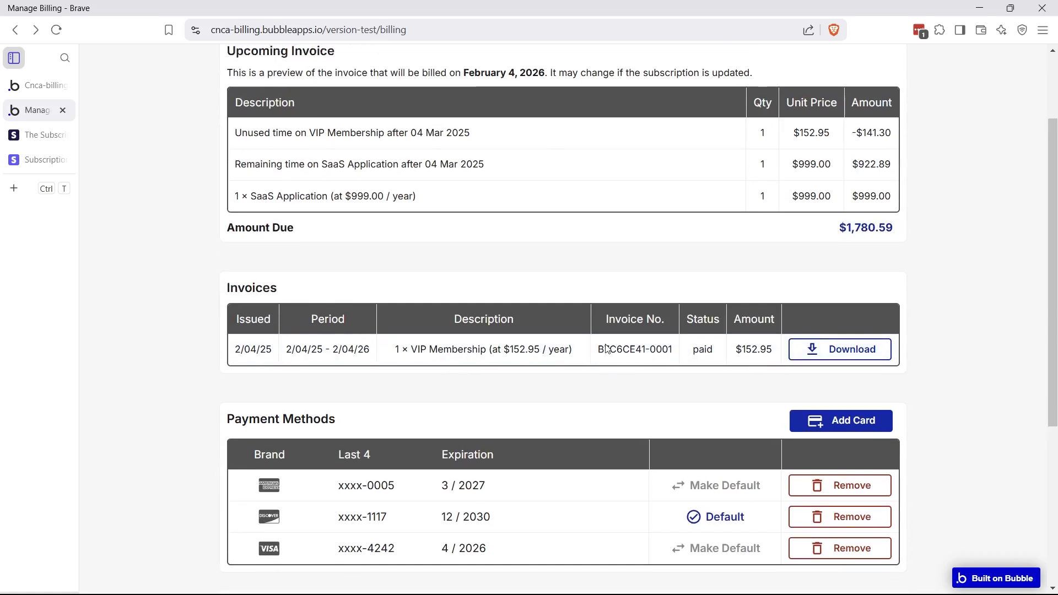
{"action": "scroll", "coordinate": [556, 176], "scroll_direction": "down", "scroll_amount": 1}
{"action": "scroll", "coordinate": [492, 383], "scroll_direction": "down", "scroll_amount": 1}
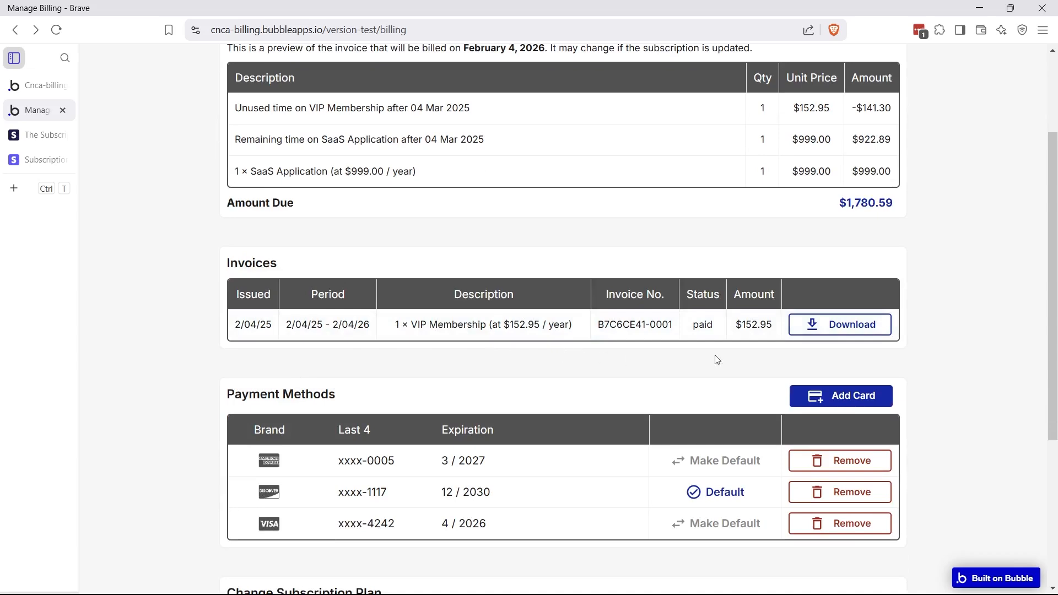
Save the paid invoice PDF to the desktop, view it, and return to Manage Billing
{"action": "left_click", "coordinate": [836, 331]}
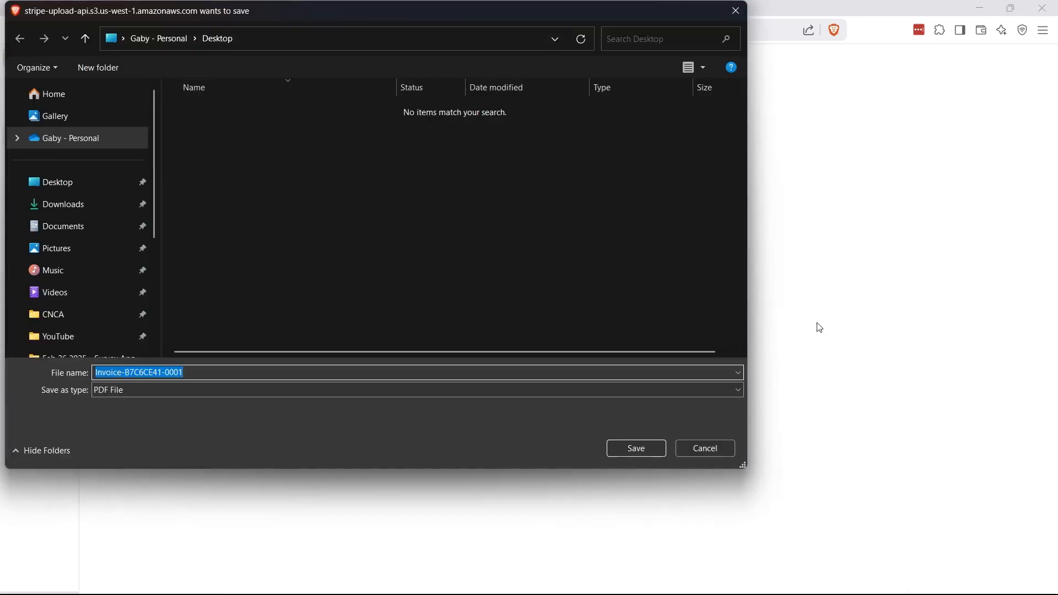
{"action": "left_click", "coordinate": [634, 449]}
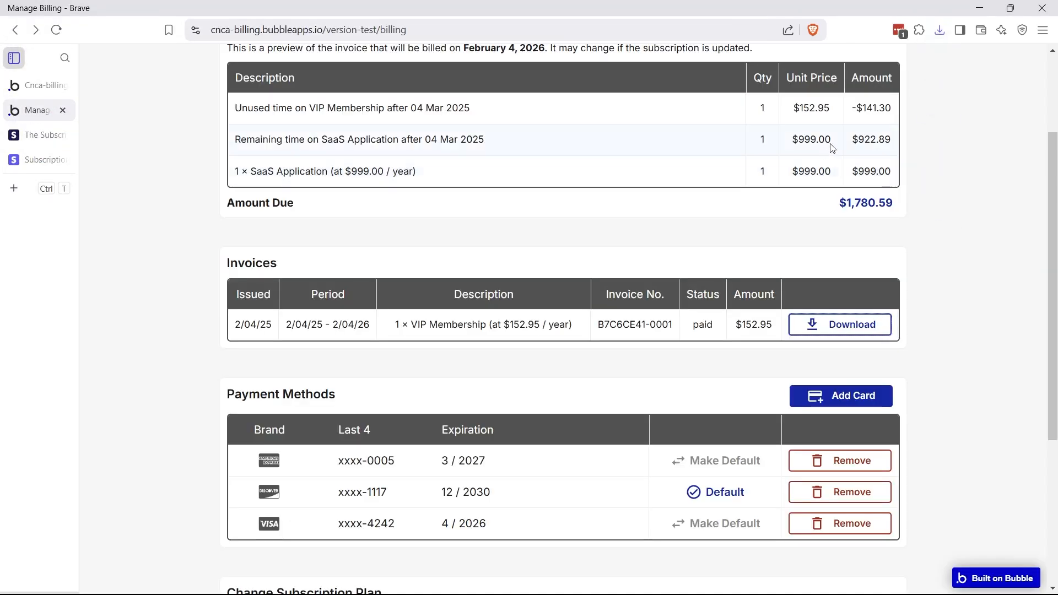
{"action": "left_click", "coordinate": [865, 92]}
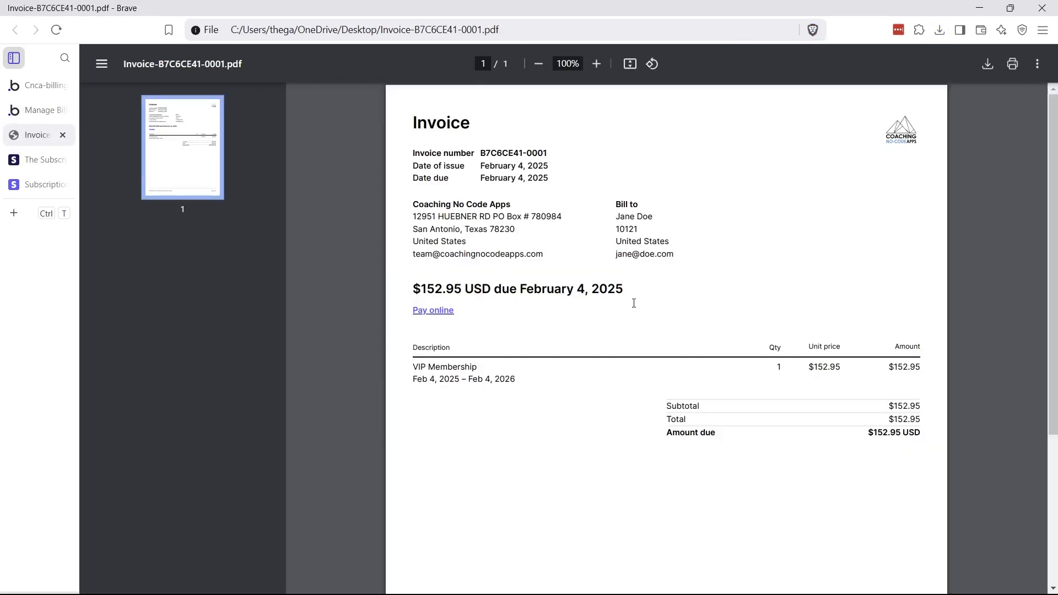
{"action": "left_click", "coordinate": [33, 111]}
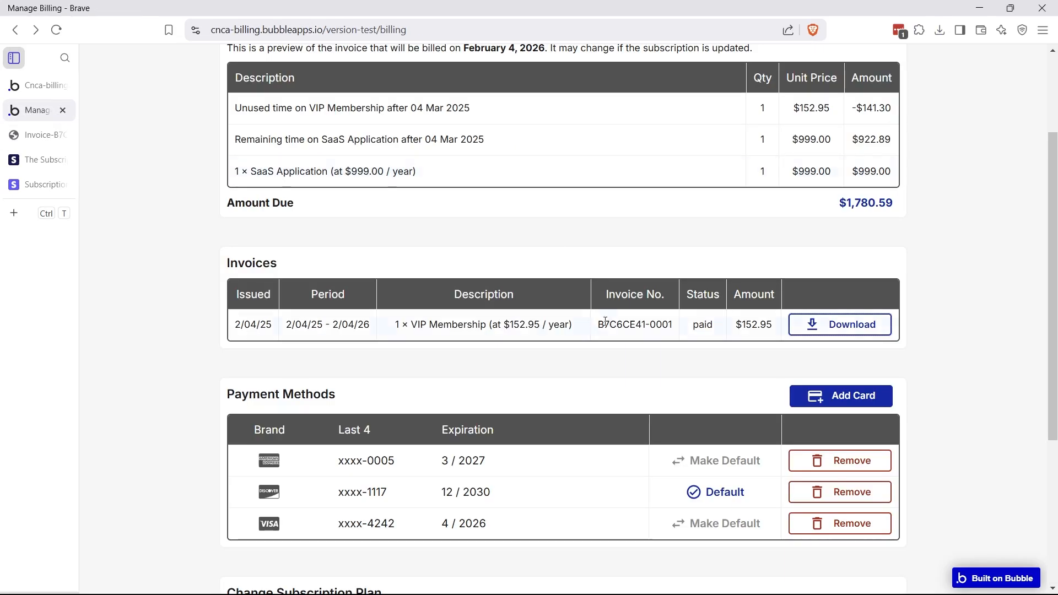
{"action": "scroll", "coordinate": [605, 322], "scroll_direction": "down", "scroll_amount": 4}
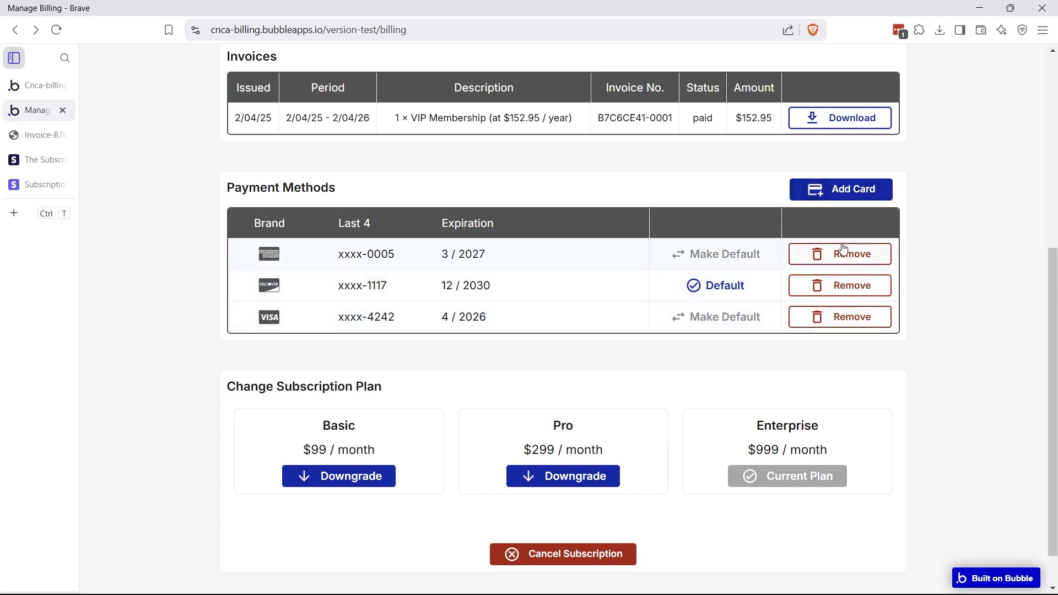
{"action": "left_click", "coordinate": [836, 193]}
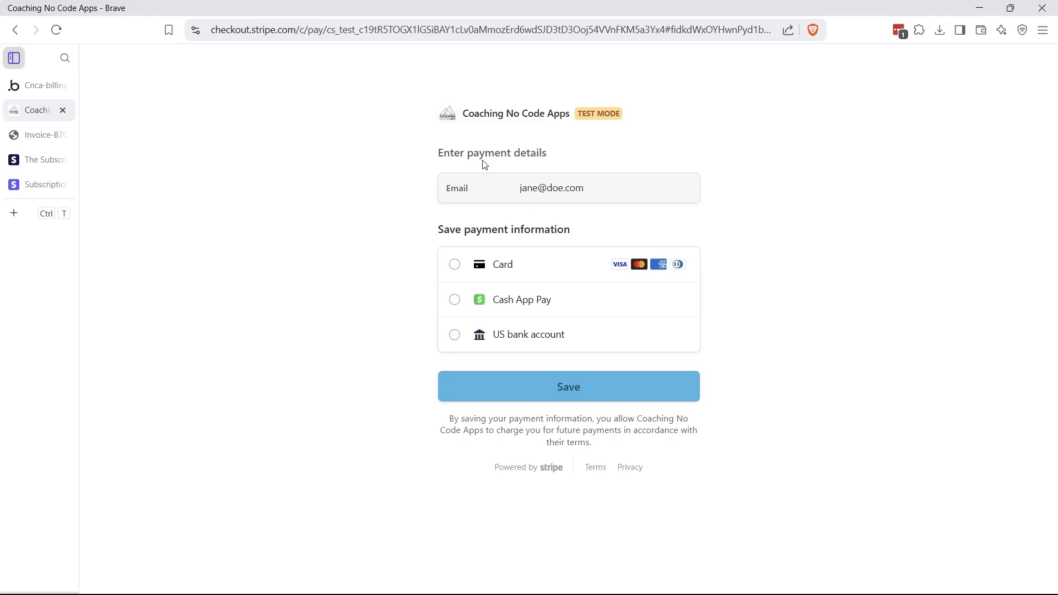
{"action": "left_click_drag", "start_coordinate": [216, 30], "coordinate": [336, 37]}
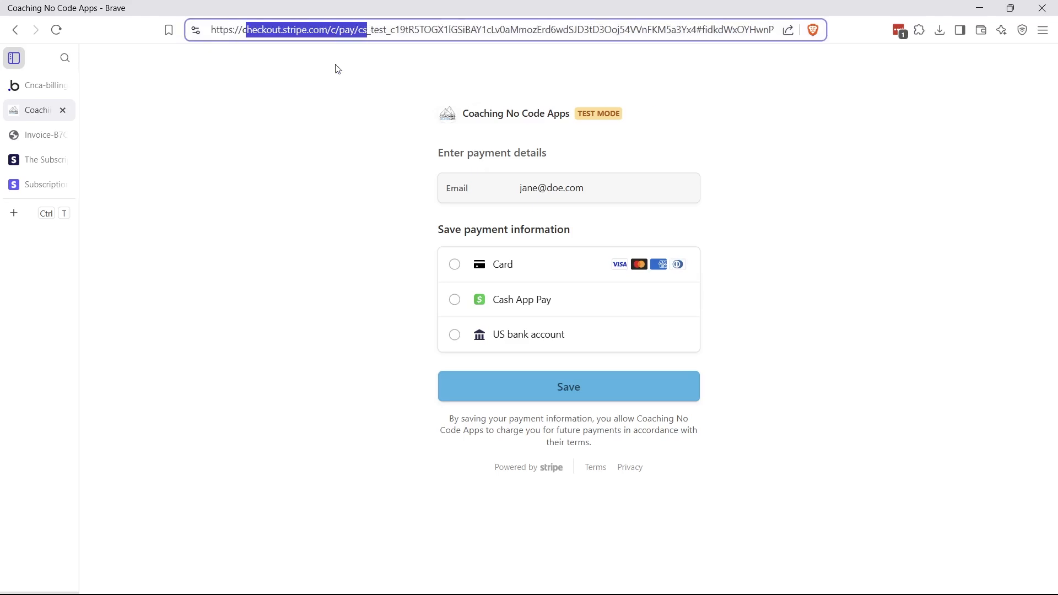
{"action": "left_click", "coordinate": [336, 90]}
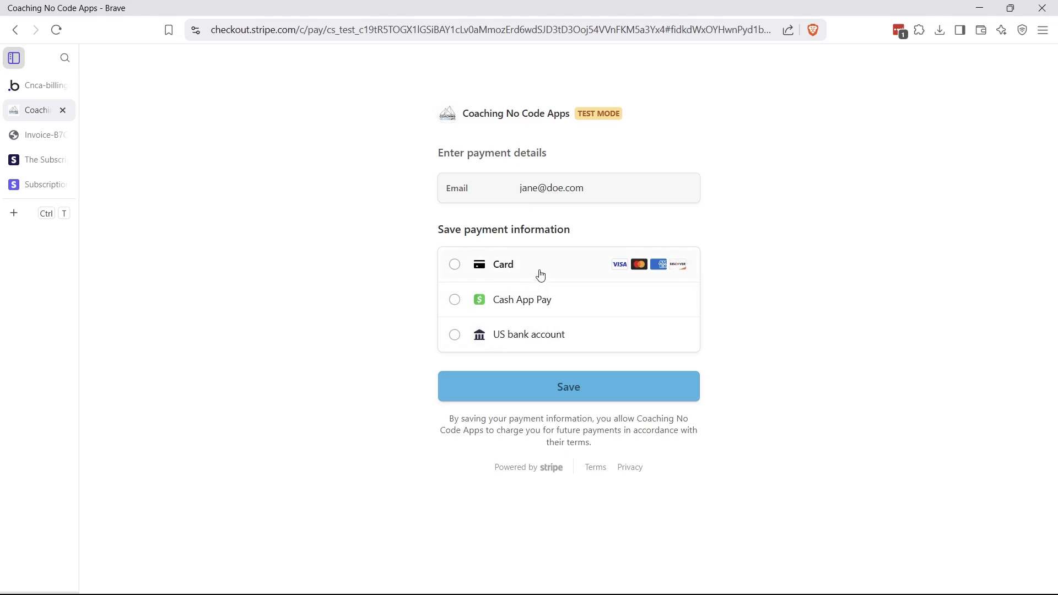
{"action": "left_click", "coordinate": [565, 271]}
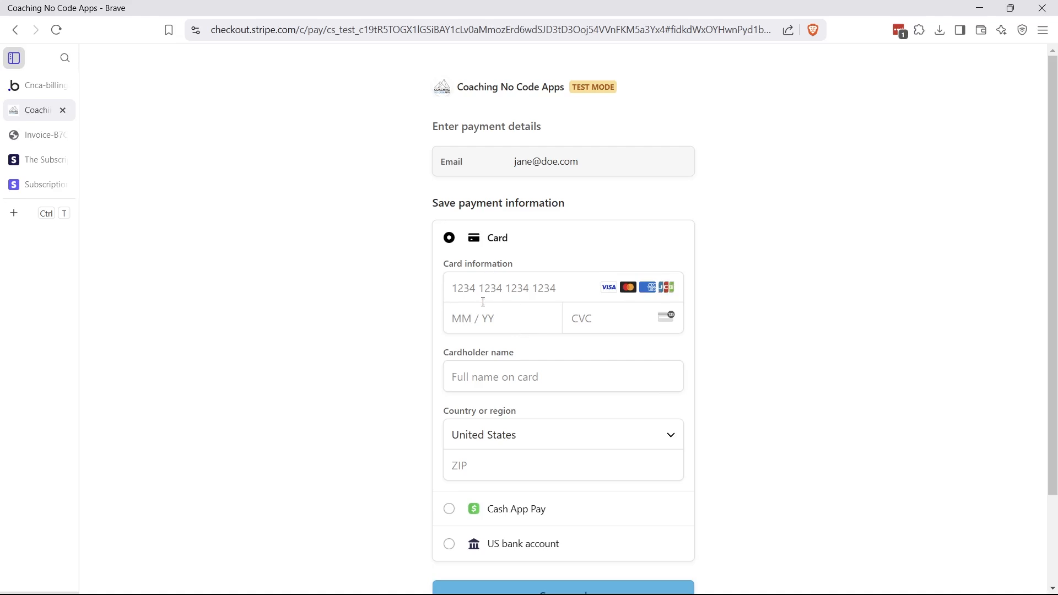
{"action": "scroll", "coordinate": [483, 302], "scroll_direction": "down", "scroll_amount": 2}
{"action": "scroll", "coordinate": [330, 209], "scroll_direction": "up", "scroll_amount": 2}
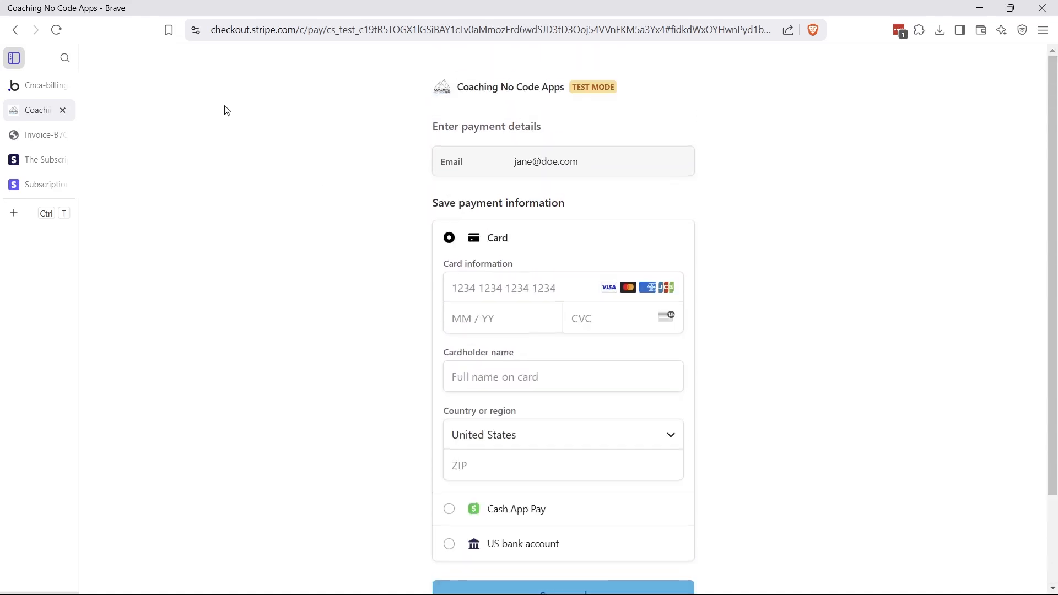
{"action": "left_click", "coordinate": [16, 30]}
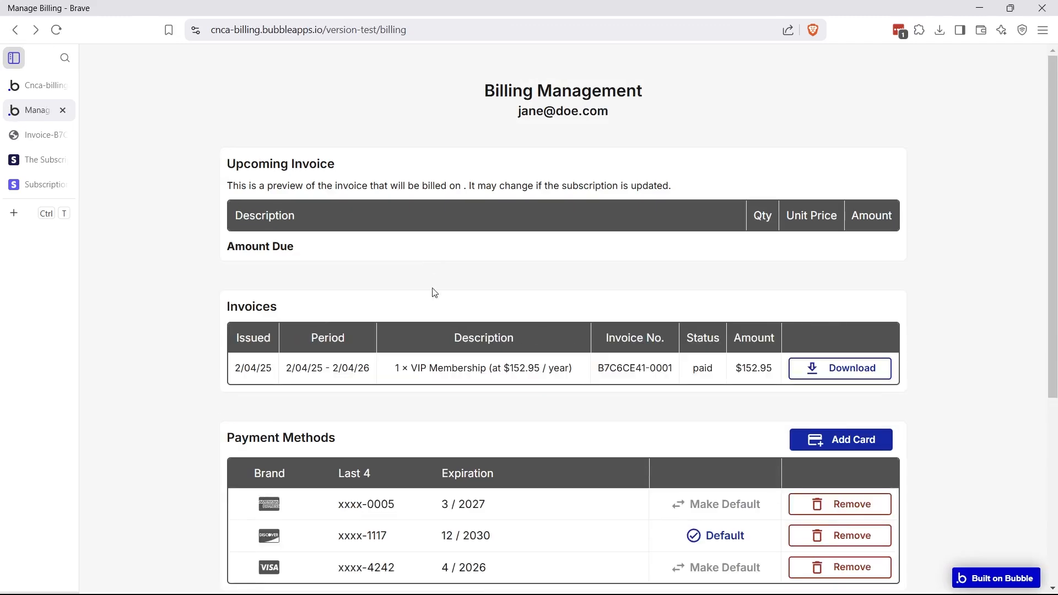
{"action": "scroll", "coordinate": [441, 323], "scroll_direction": "down", "scroll_amount": 6}
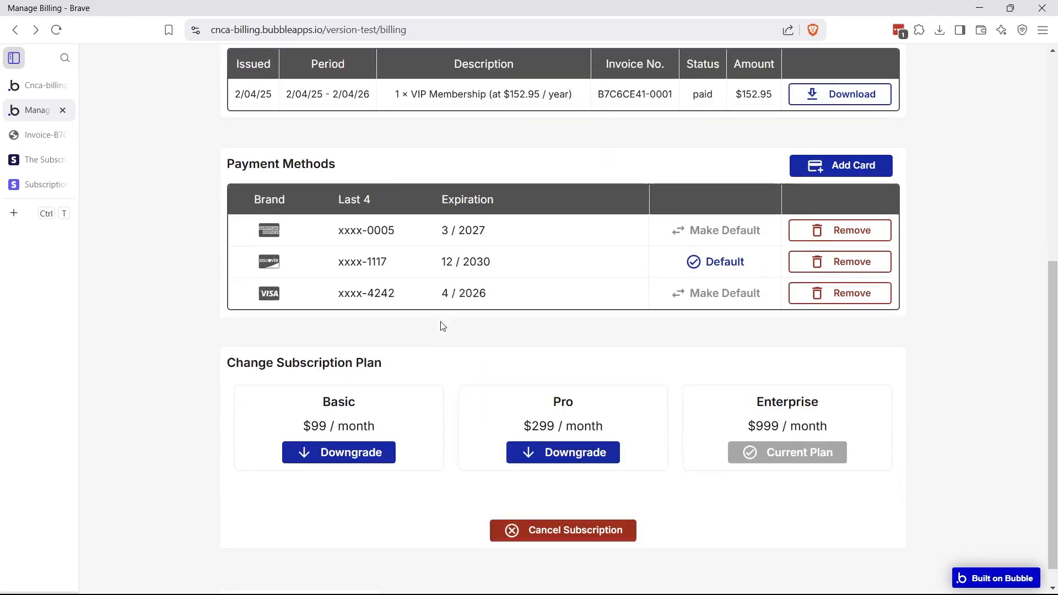
{"action": "scroll", "coordinate": [443, 326], "scroll_direction": "down", "scroll_amount": 1}
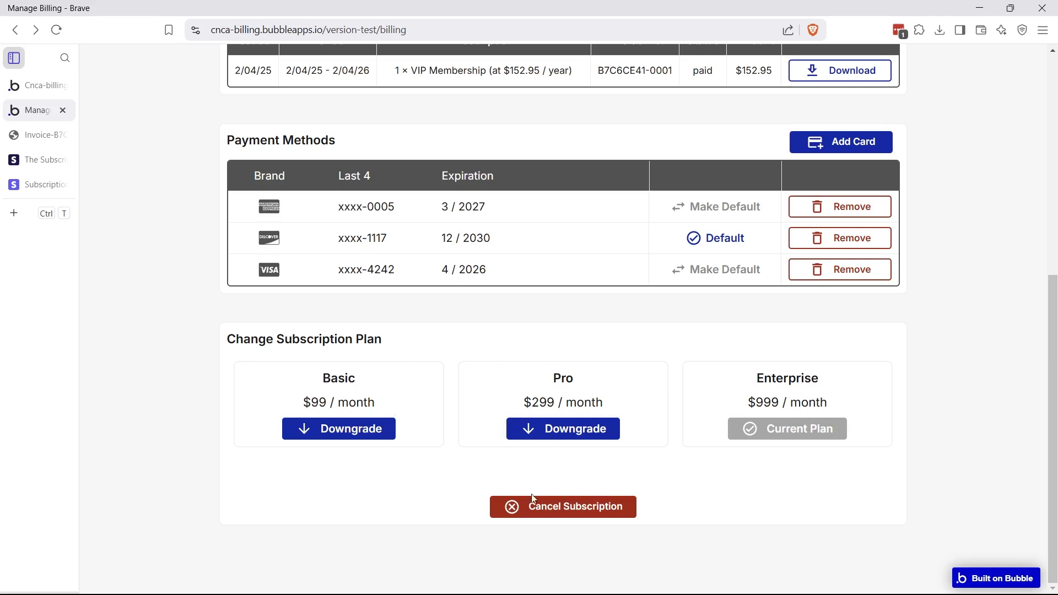
{"action": "left_click", "coordinate": [538, 505]}
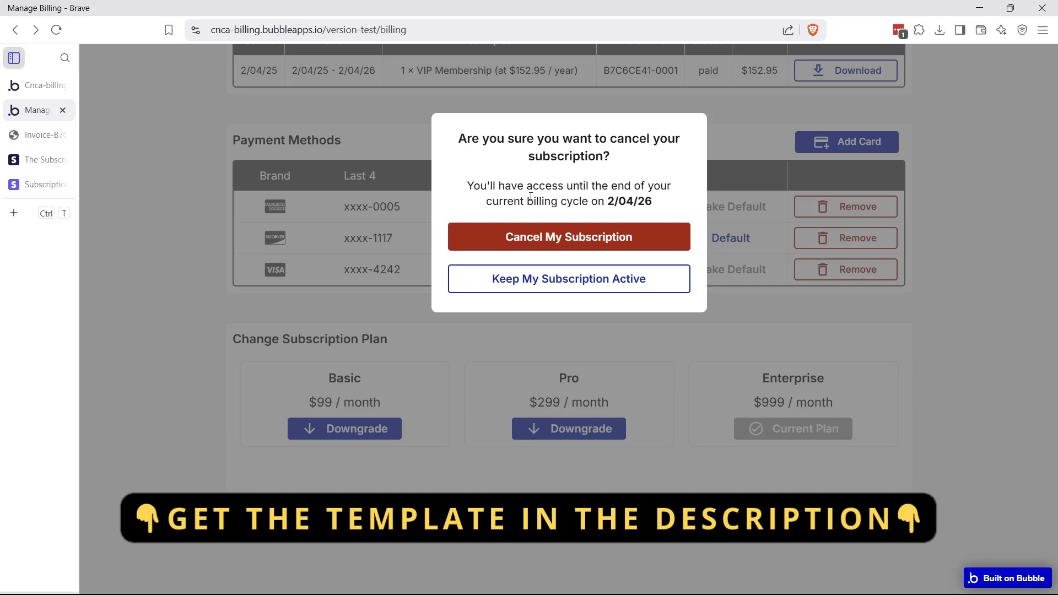
{"action": "left_click", "coordinate": [544, 345]}
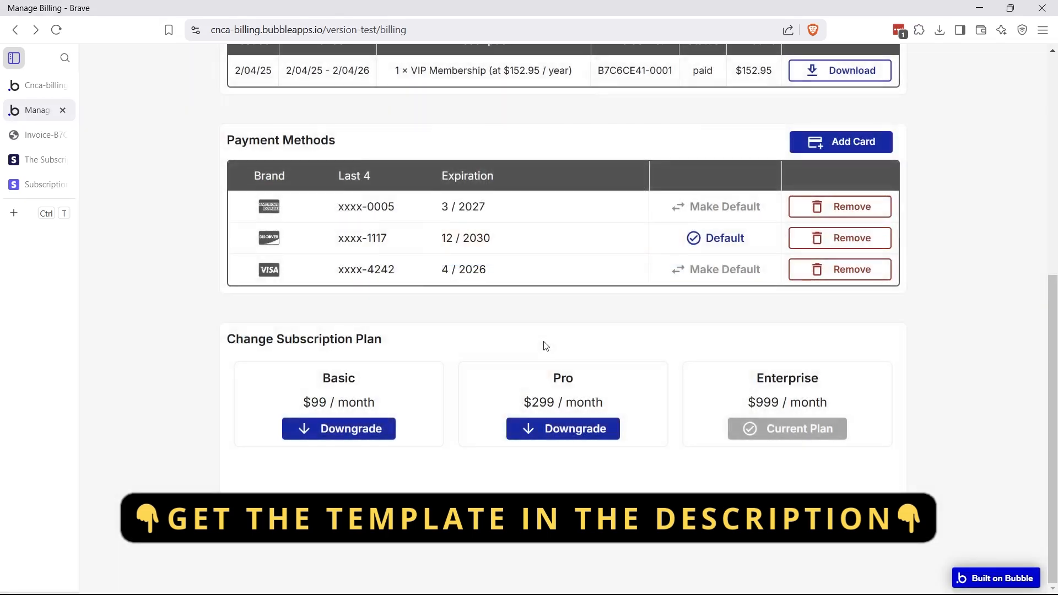
{"action": "scroll", "coordinate": [544, 346], "scroll_direction": "up", "scroll_amount": 2}
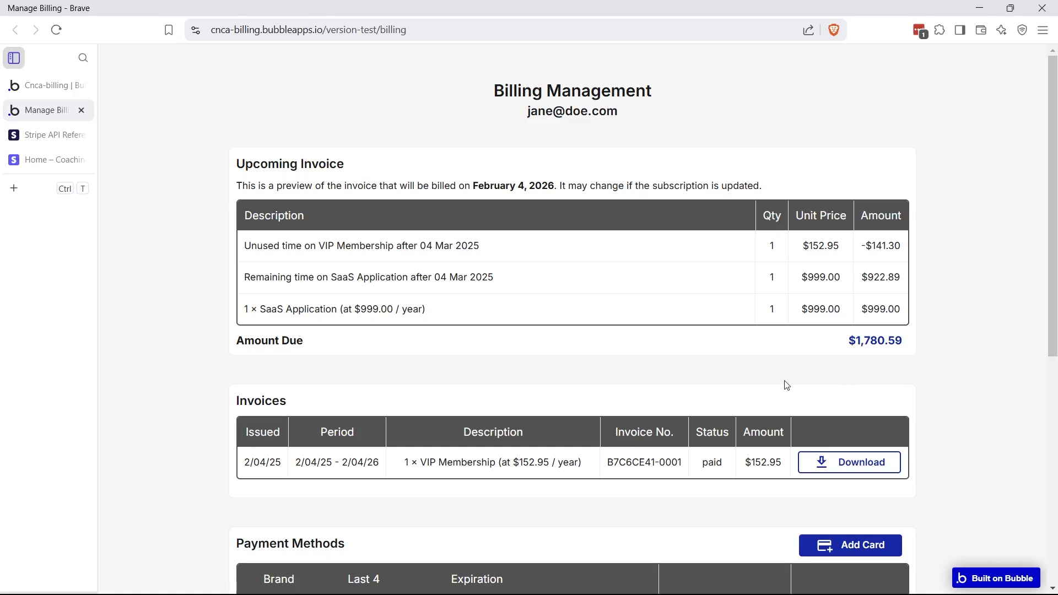
Scroll the billing page, then switch to the Stripe API Reference docs at docs.stripe.com/api
{"action": "scroll", "coordinate": [755, 413], "scroll_direction": "down", "scroll_amount": 3}
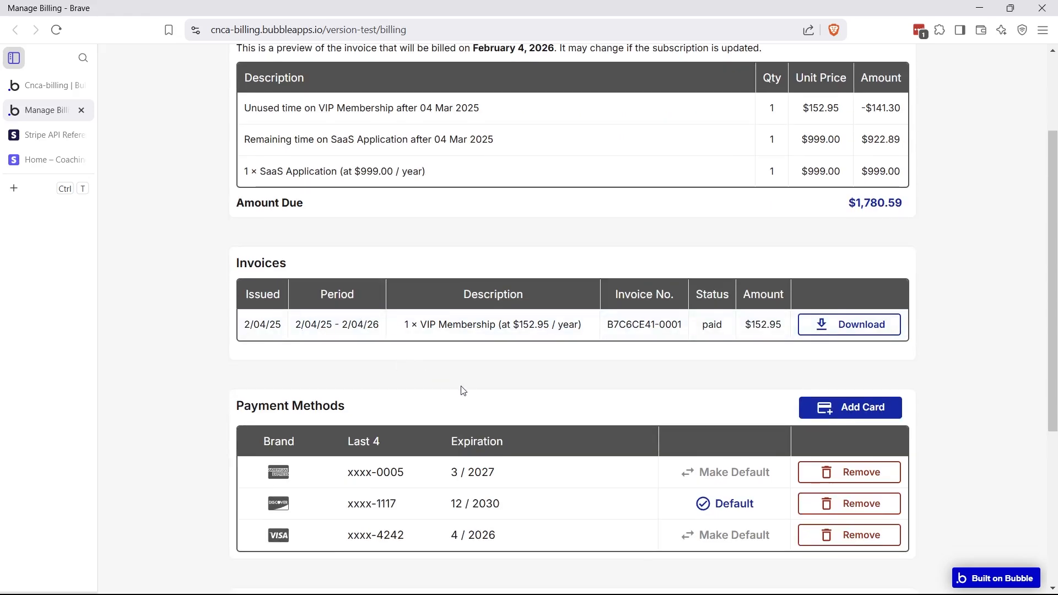
{"action": "scroll", "coordinate": [470, 399], "scroll_direction": "down", "scroll_amount": 3}
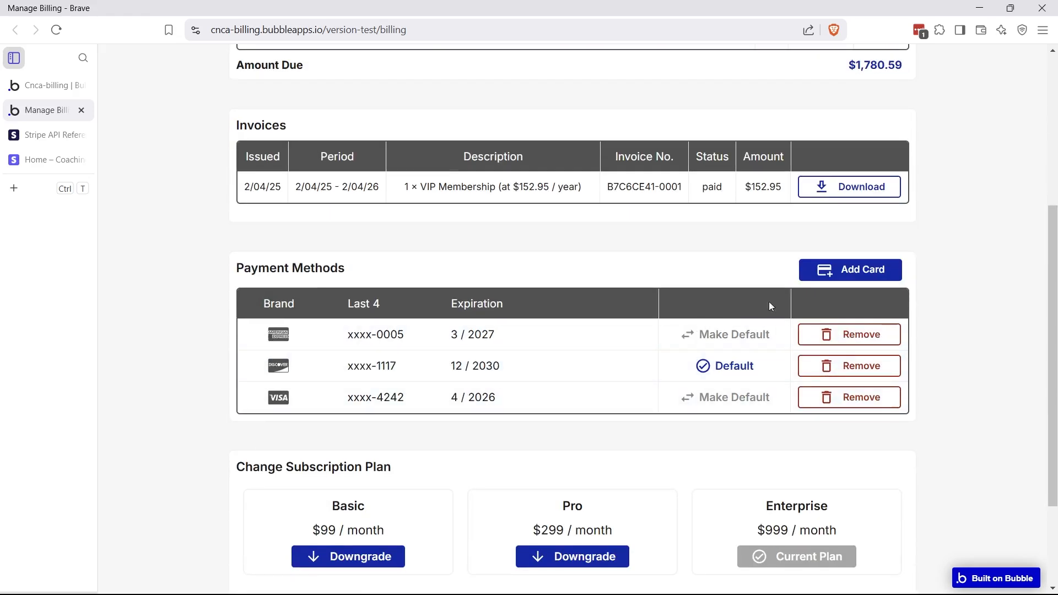
{"action": "scroll", "coordinate": [597, 302], "scroll_direction": "up", "scroll_amount": 6}
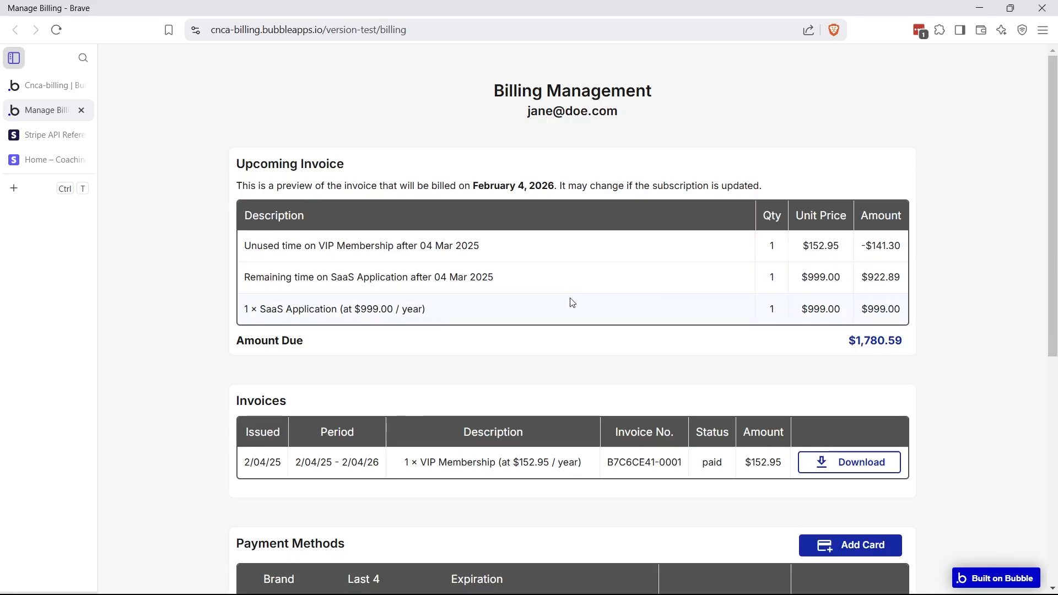
{"action": "left_click", "coordinate": [34, 138]}
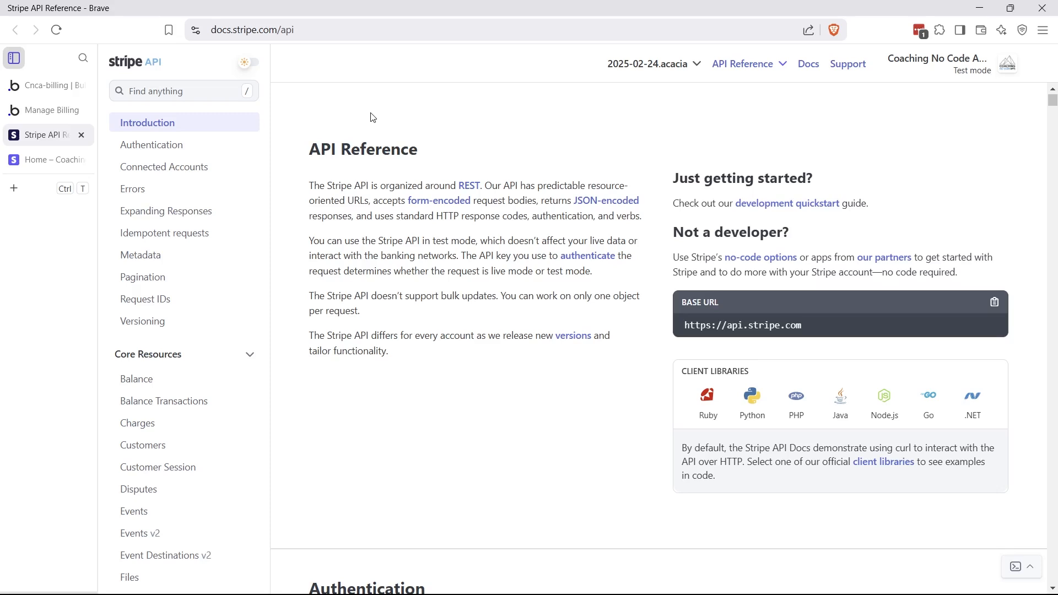
Recheck Upcoming Invoice on the live Manage Billing page, then open cnca-billing's API Connector plugin
{"action": "scroll", "coordinate": [179, 313], "scroll_direction": "down", "scroll_amount": 8}
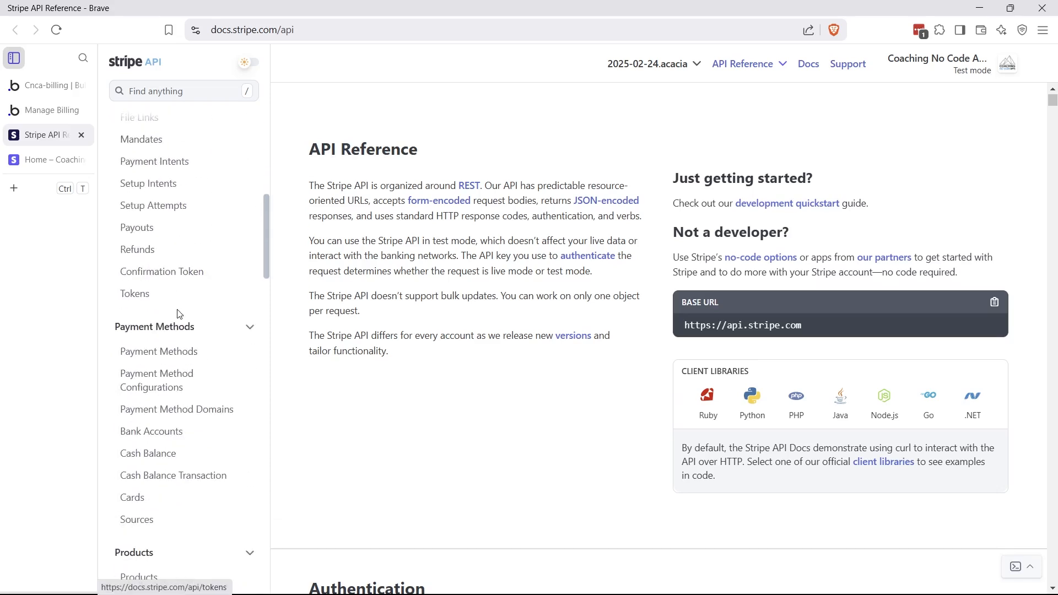
{"action": "scroll", "coordinate": [179, 313], "scroll_direction": "down", "scroll_amount": 7}
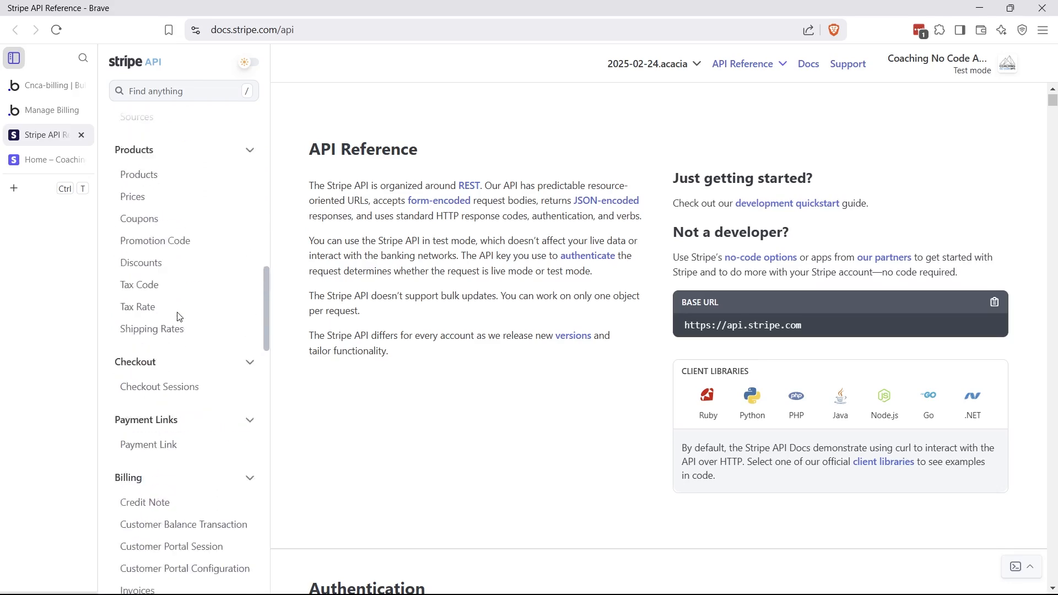
{"action": "scroll", "coordinate": [179, 317], "scroll_direction": "up", "scroll_amount": 15}
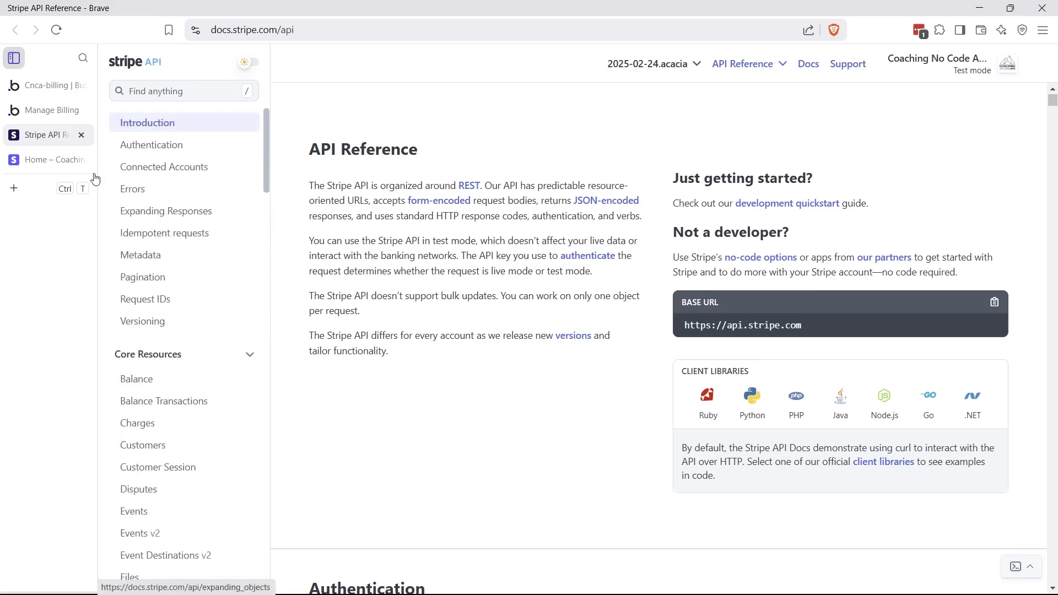
{"action": "left_click", "coordinate": [52, 111]}
{"action": "scroll", "coordinate": [555, 446], "scroll_direction": "down", "scroll_amount": 4}
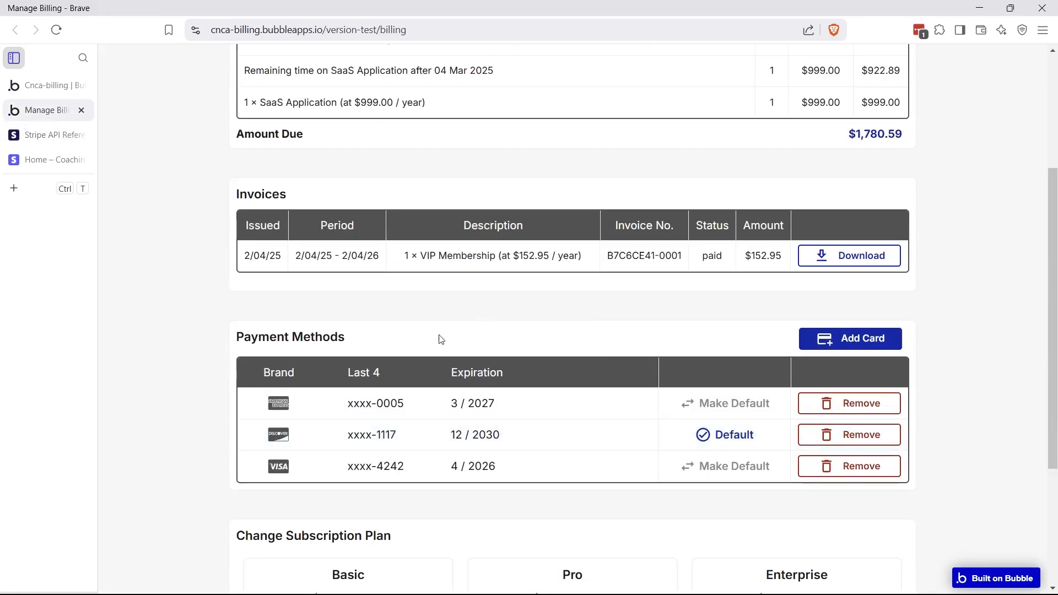
{"action": "scroll", "coordinate": [442, 339], "scroll_direction": "up", "scroll_amount": 4}
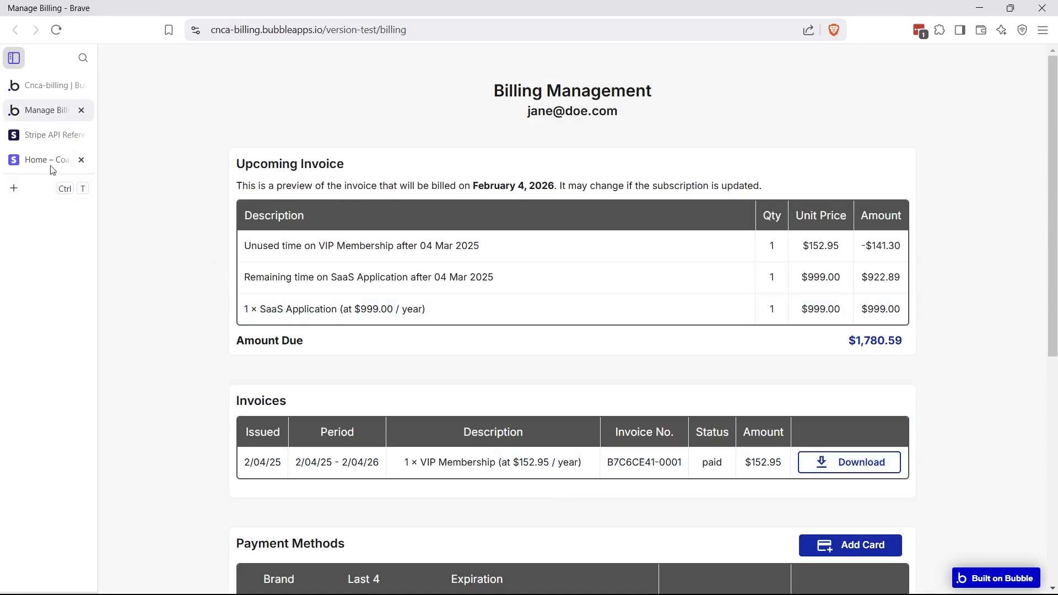
{"action": "left_click", "coordinate": [61, 87]}
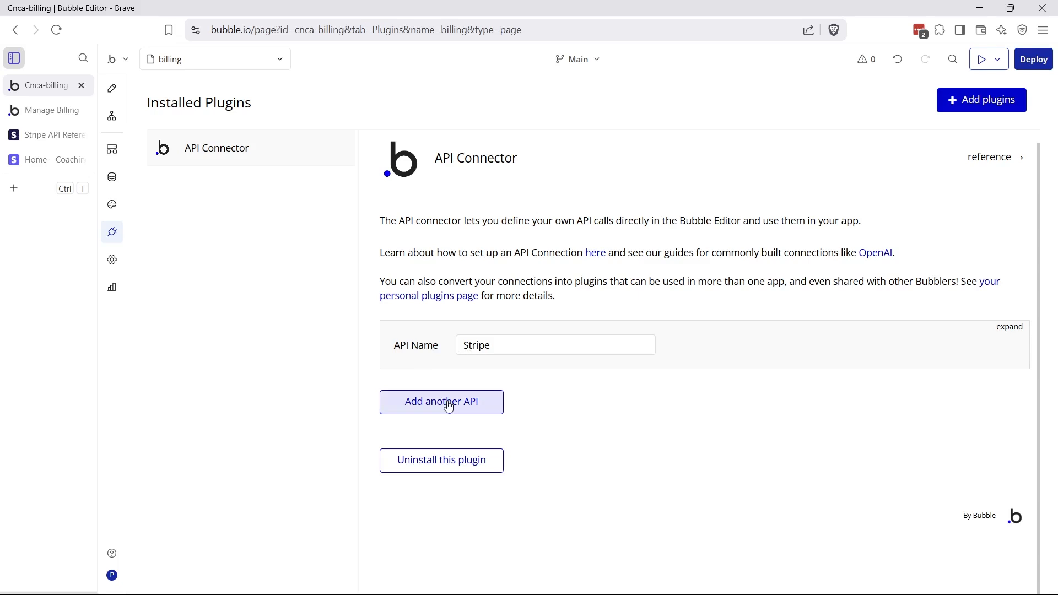
Add a new API connection, then delete the unused block and confirm the deletion
{"action": "left_click", "coordinate": [449, 406]}
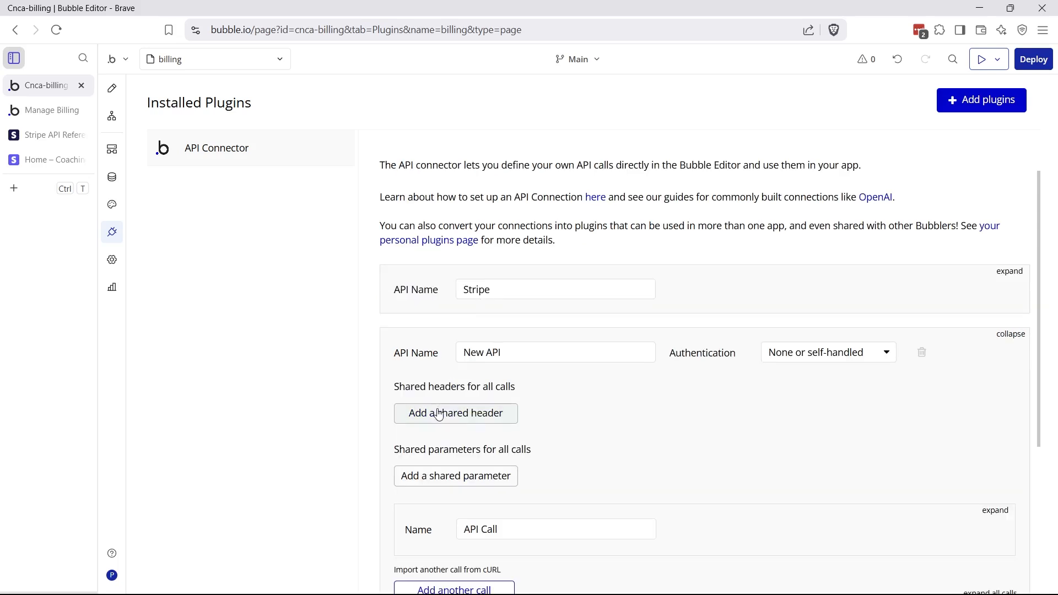
{"action": "left_click", "coordinate": [1020, 335]}
{"action": "left_click", "coordinate": [1010, 335]}
{"action": "left_click", "coordinate": [922, 352]}
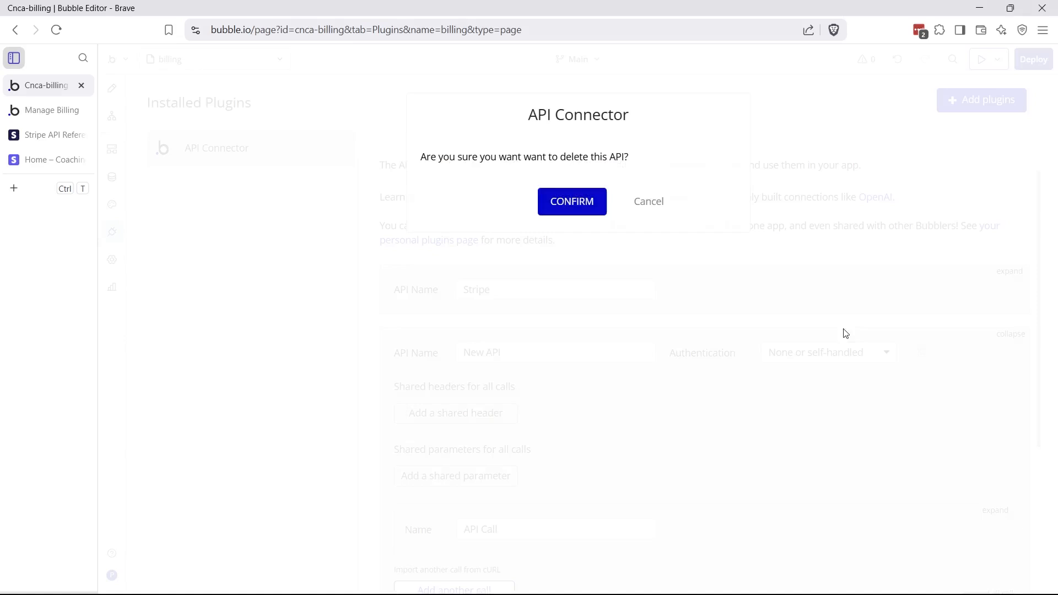
{"action": "left_click", "coordinate": [590, 202]}
Expand the Stripe API connection and scroll through its calls
{"action": "left_click", "coordinate": [1020, 333]}
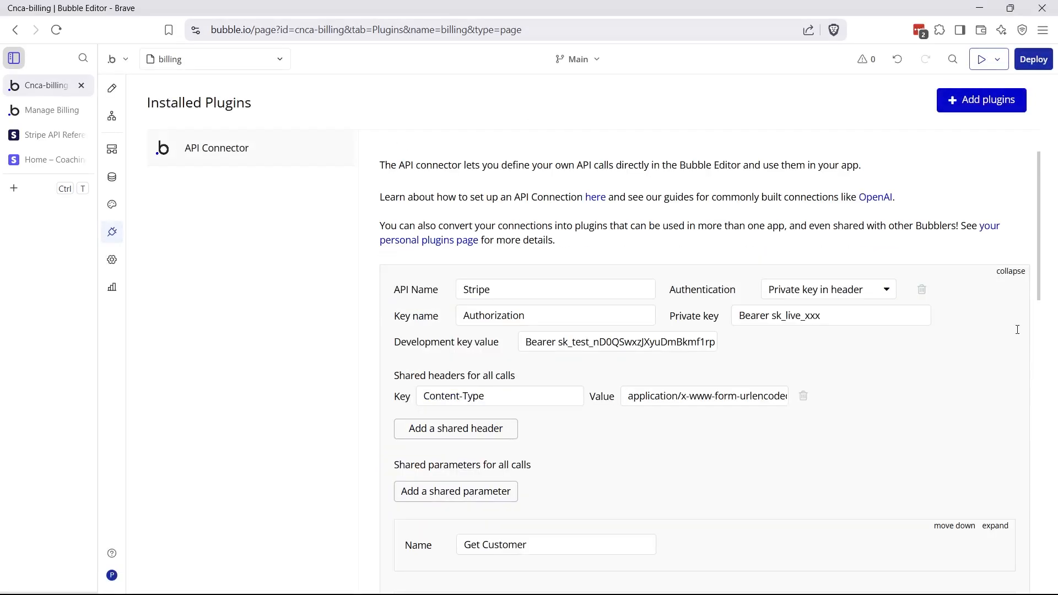
{"action": "scroll", "coordinate": [895, 320], "scroll_direction": "down", "scroll_amount": 3}
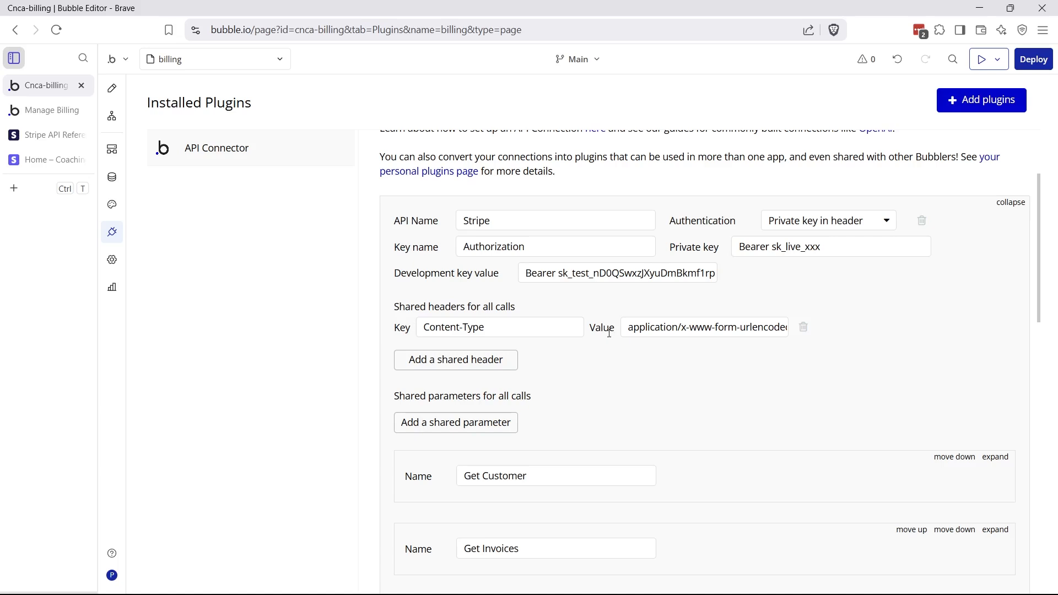
{"action": "scroll", "coordinate": [609, 333], "scroll_direction": "down", "scroll_amount": 5}
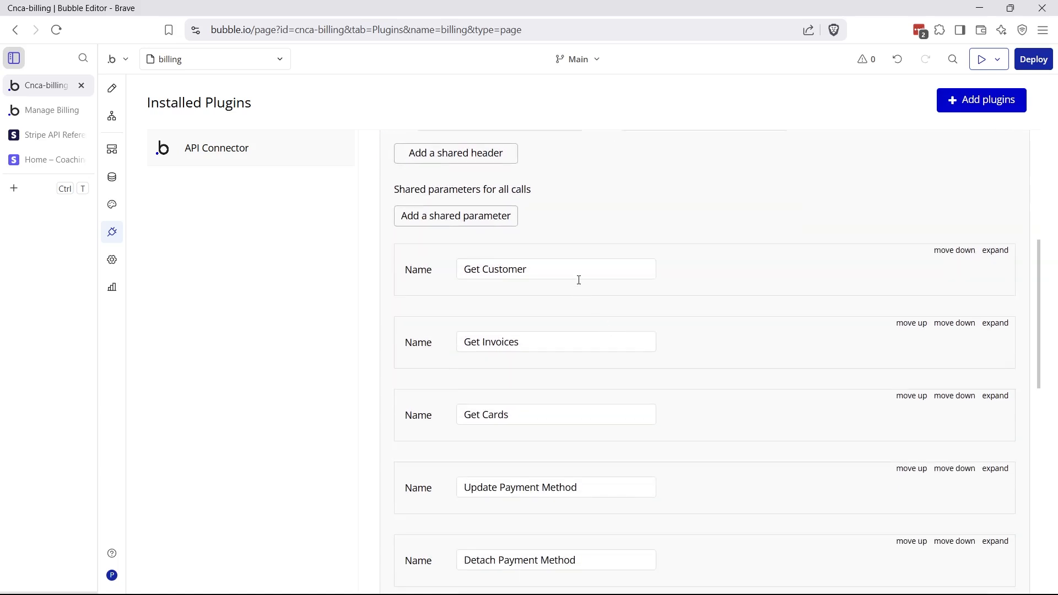
{"action": "scroll", "coordinate": [592, 270], "scroll_direction": "down", "scroll_amount": 3}
{"action": "scroll", "coordinate": [590, 246], "scroll_direction": "down", "scroll_amount": 10}
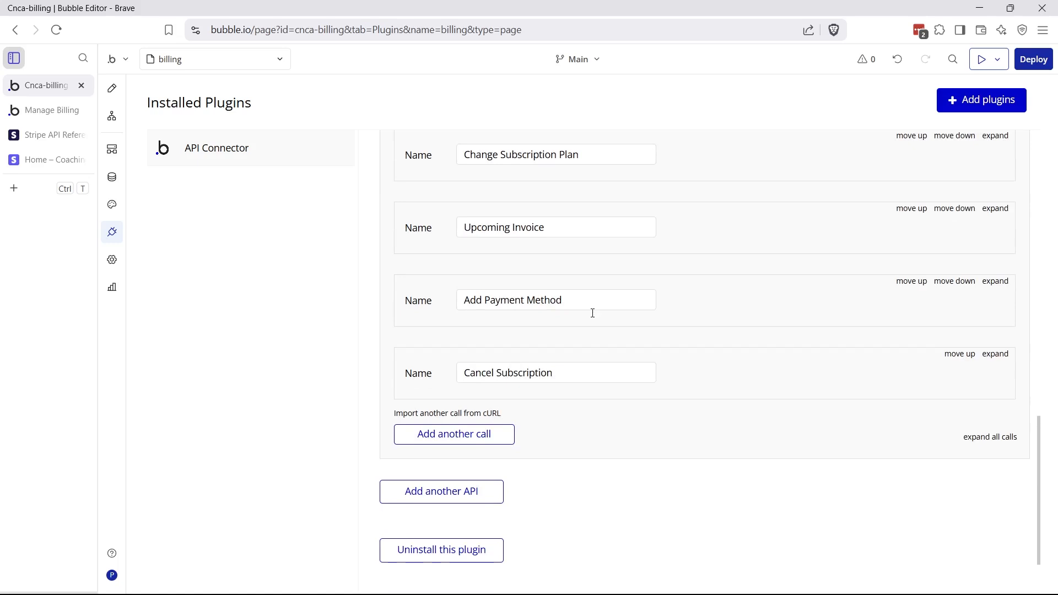
{"action": "scroll", "coordinate": [576, 322], "scroll_direction": "up", "scroll_amount": 20}
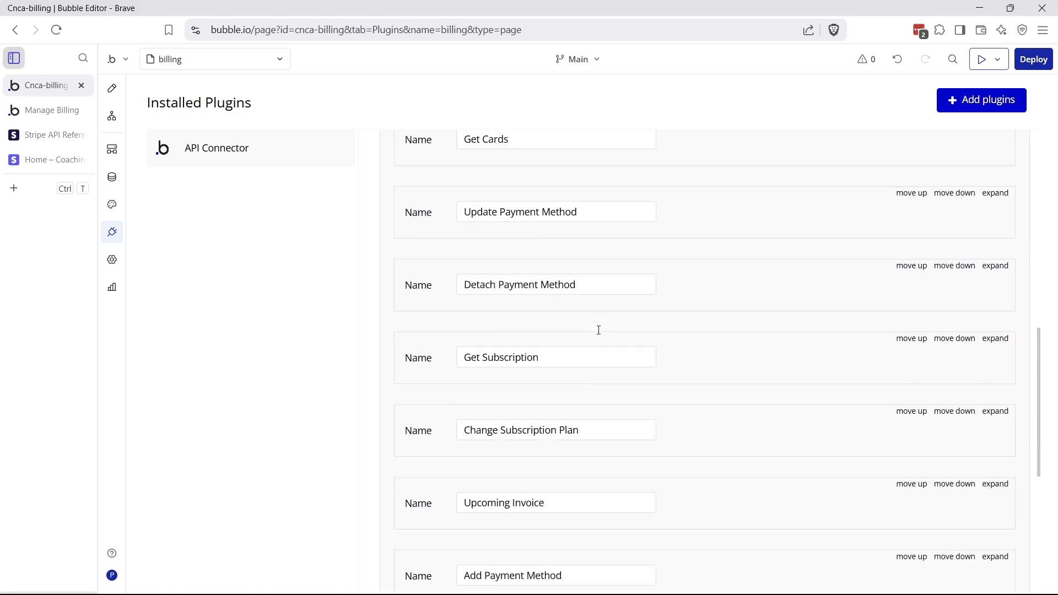
{"action": "scroll", "coordinate": [599, 329], "scroll_direction": "down", "scroll_amount": 2}
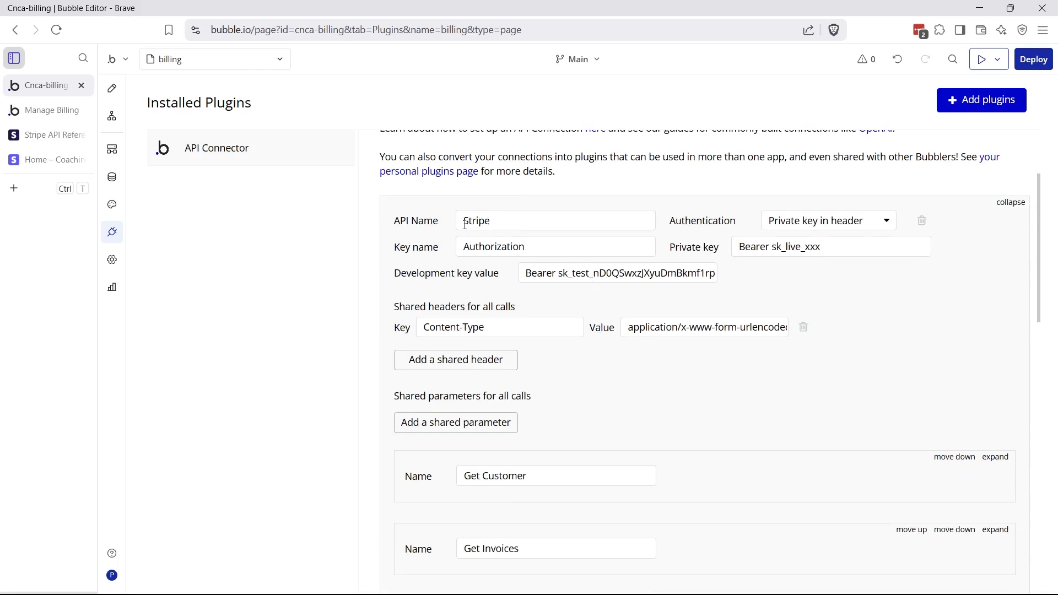
{"action": "left_click_drag", "start_coordinate": [464, 222], "coordinate": [498, 219]}
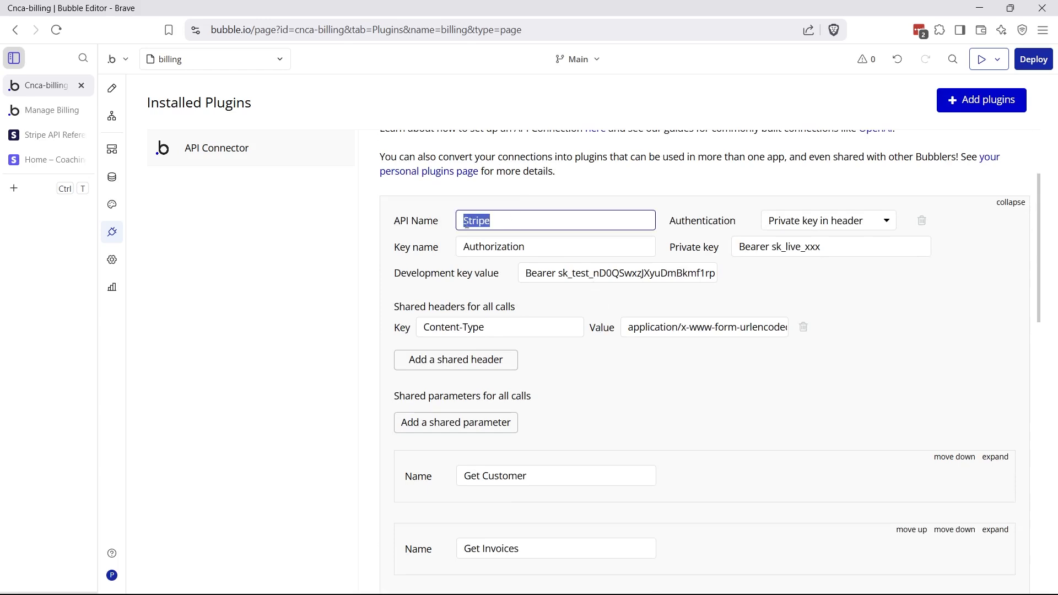
{"action": "left_click", "coordinate": [487, 221]}
Inspect the Authorization key name and the private and development key values, then go to Stripe
{"action": "left_click", "coordinate": [463, 248]}
{"action": "left_click_drag", "start_coordinate": [463, 247], "coordinate": [546, 252]}
{"action": "left_click", "coordinate": [548, 251]}
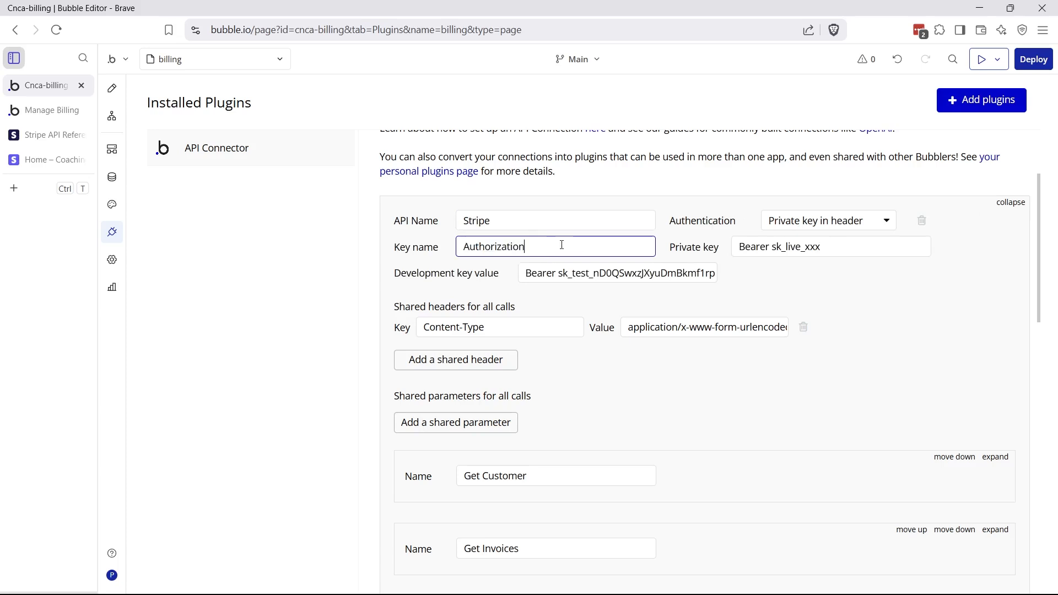
{"action": "left_click", "coordinate": [723, 248]}
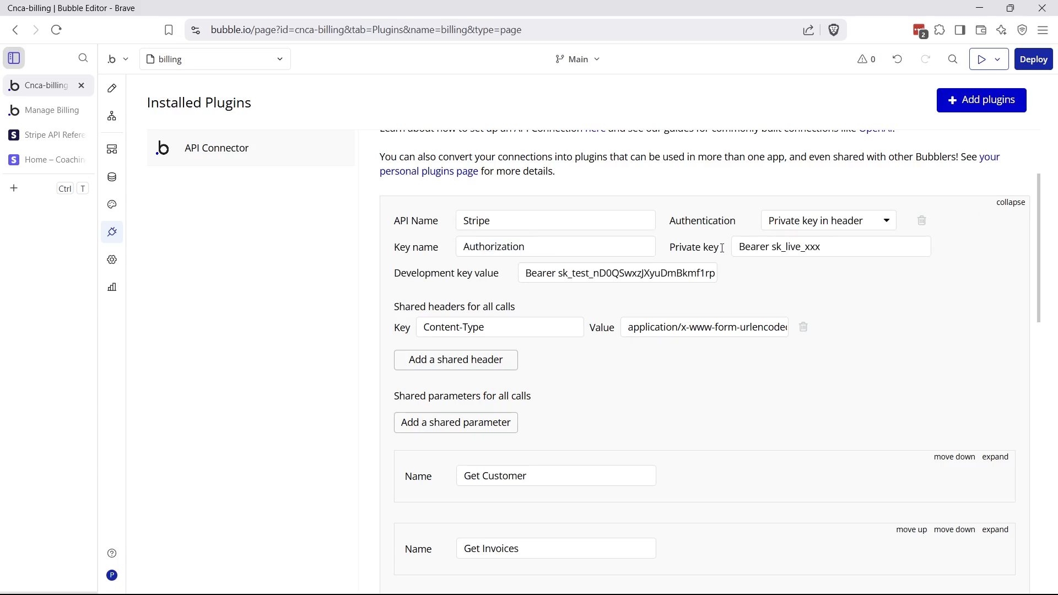
{"action": "left_click_drag", "start_coordinate": [735, 248], "coordinate": [823, 249]}
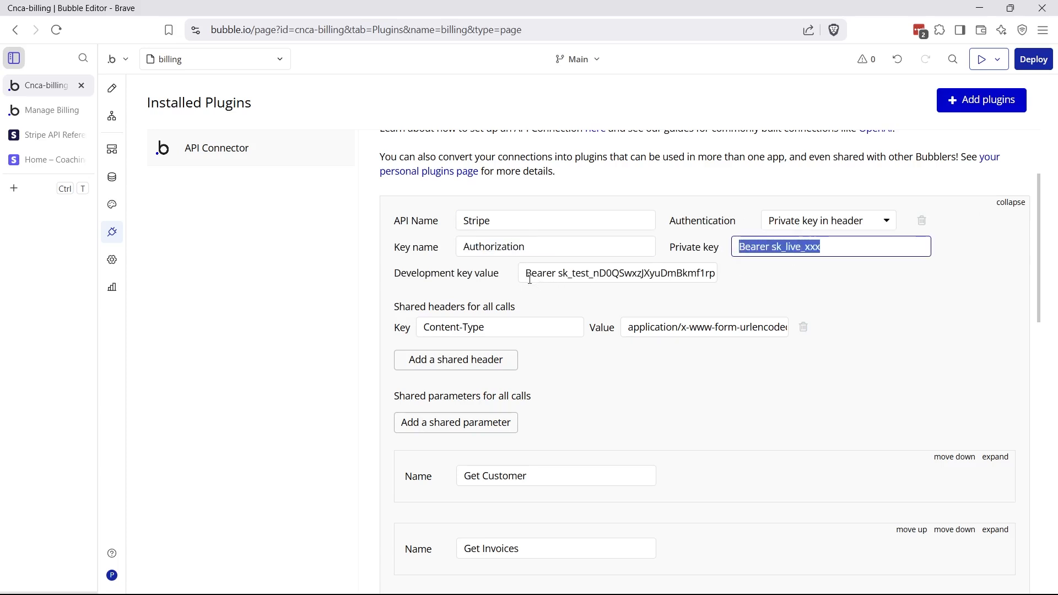
{"action": "left_click_drag", "start_coordinate": [525, 279], "coordinate": [748, 281]}
{"action": "triple_click", "coordinate": [770, 281]}
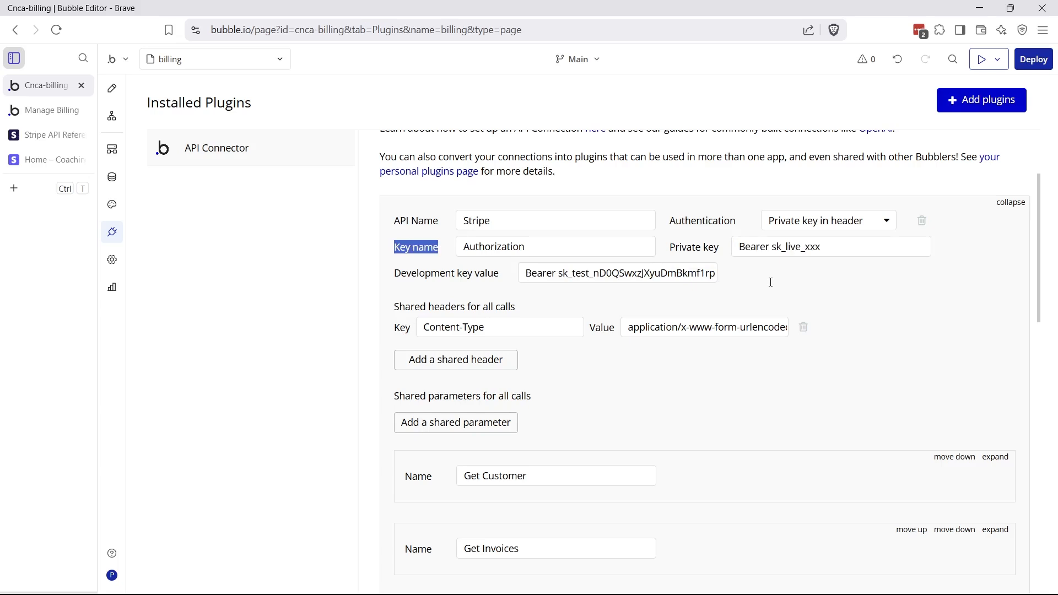
{"action": "left_click", "coordinate": [739, 278]}
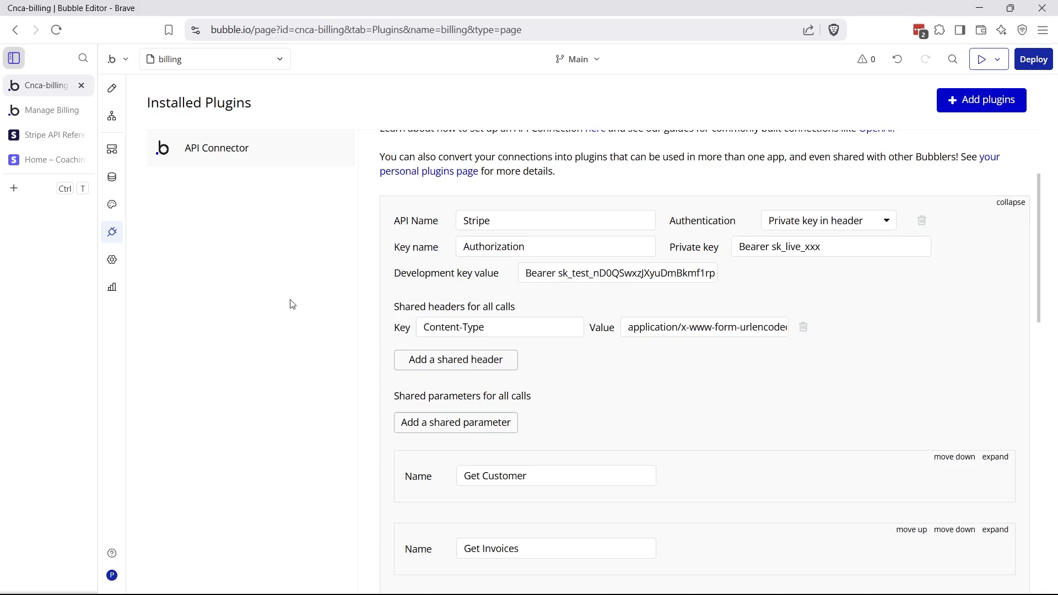
{"action": "left_click", "coordinate": [54, 165]}
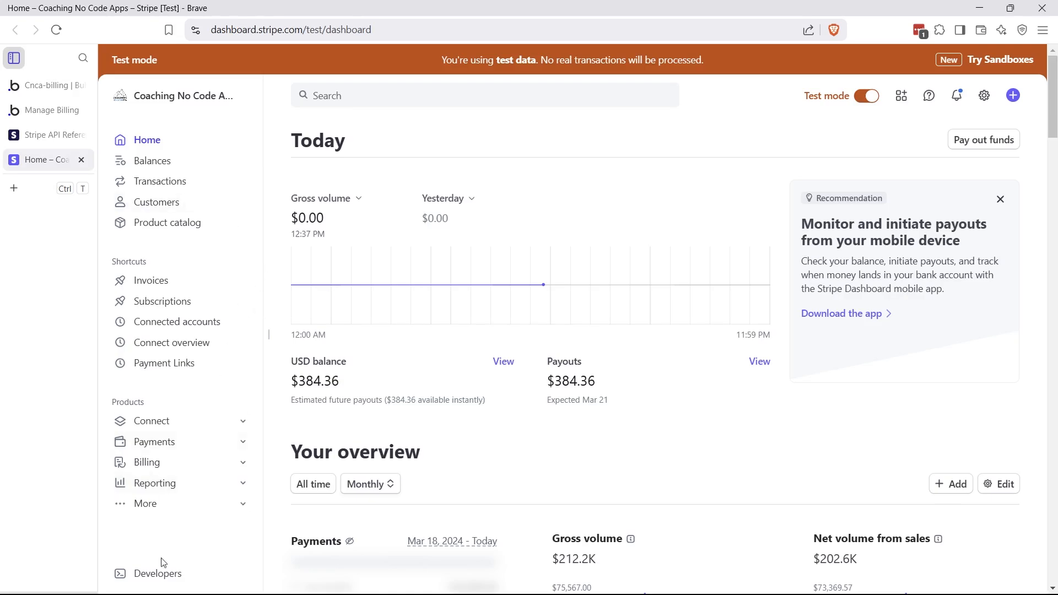
Look over the Stripe Developers menu, then go back to Bubble's Stripe API connection settings
{"action": "mouse_move", "coordinate": [160, 578]}
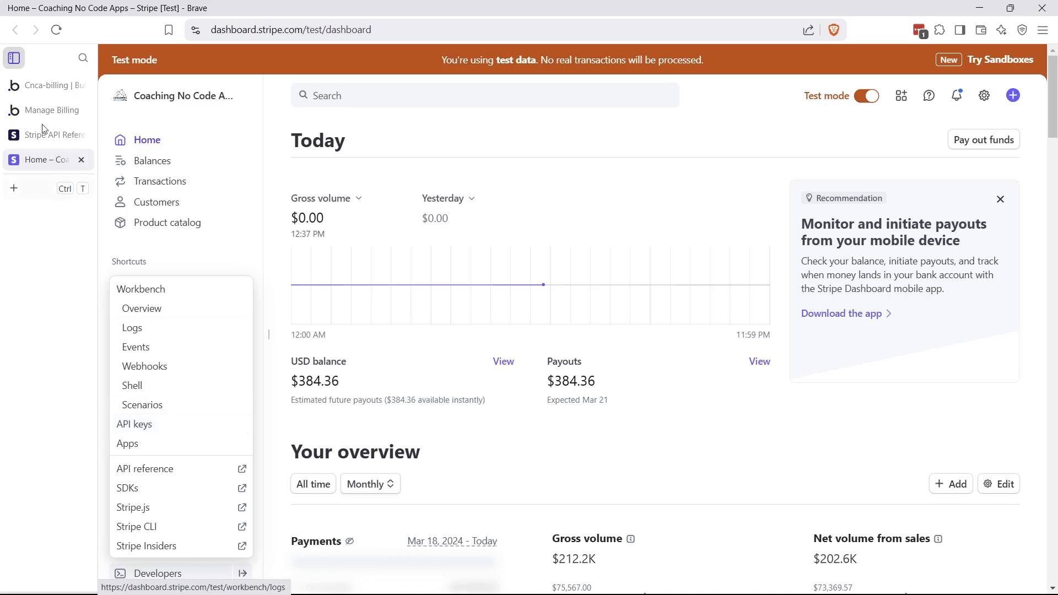
{"action": "left_click", "coordinate": [42, 91]}
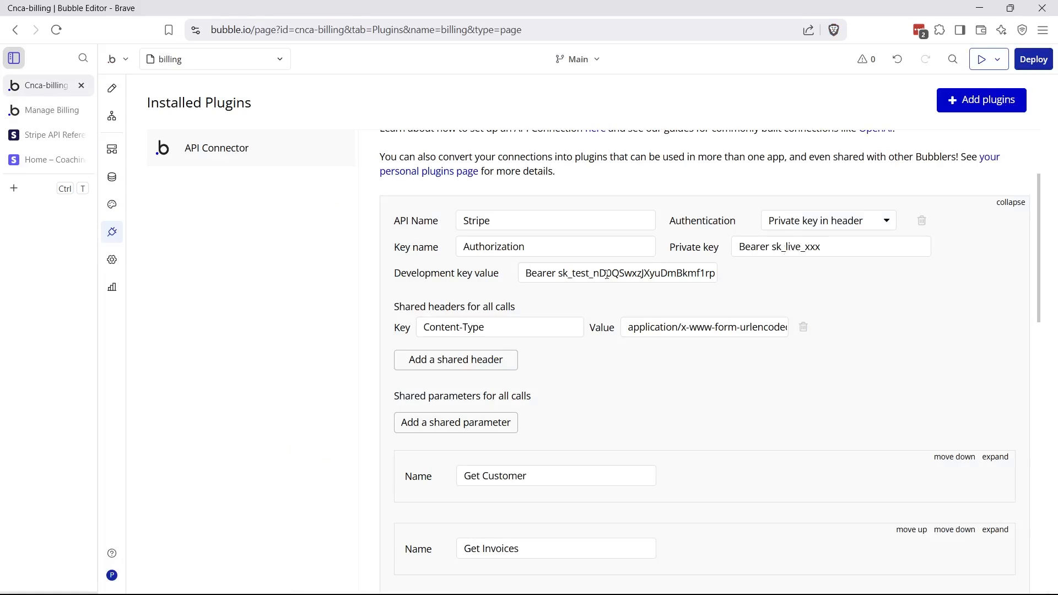
{"action": "left_click", "coordinate": [38, 160]}
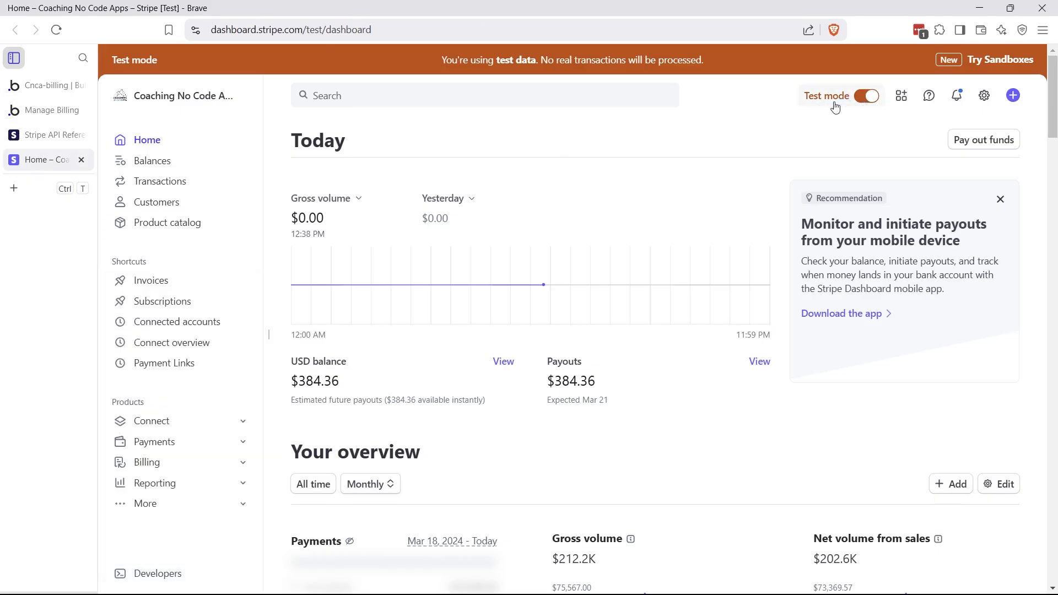
{"action": "left_click", "coordinate": [41, 87]}
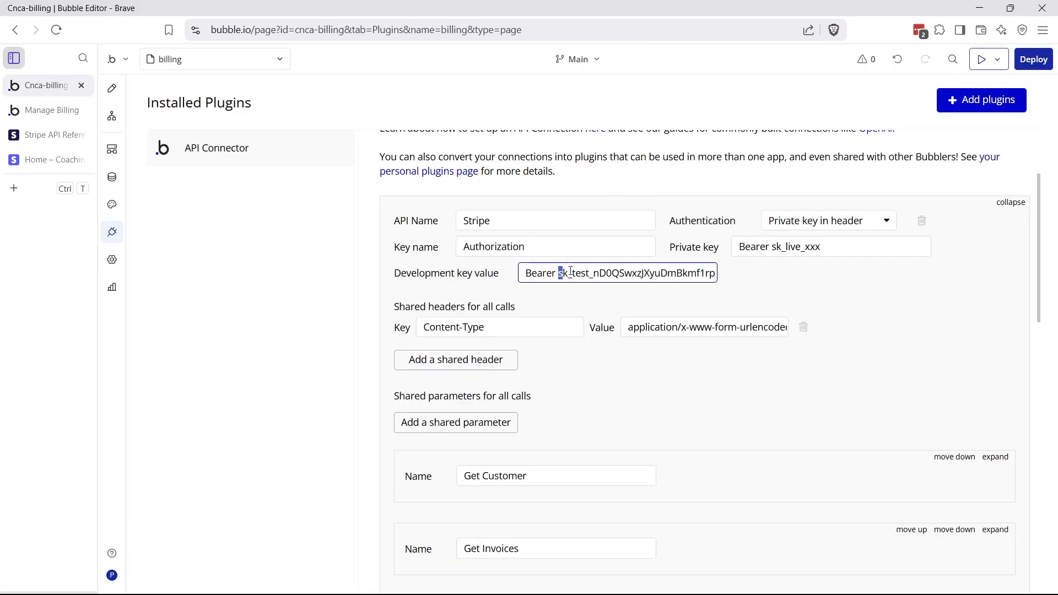
{"action": "left_click_drag", "start_coordinate": [557, 272], "coordinate": [592, 273]}
{"action": "left_click", "coordinate": [592, 273]}
{"action": "mouse_move", "coordinate": [557, 276]}
{"action": "left_mouse_down"}
{"action": "mouse_move", "coordinate": [537, 273]}
{"action": "mouse_move", "coordinate": [558, 273]}
{"action": "left_mouse_up"}
{"action": "left_click", "coordinate": [560, 275]}
{"action": "left_click_drag", "start_coordinate": [560, 275], "coordinate": [746, 276]}
{"action": "left_click", "coordinate": [748, 285]}
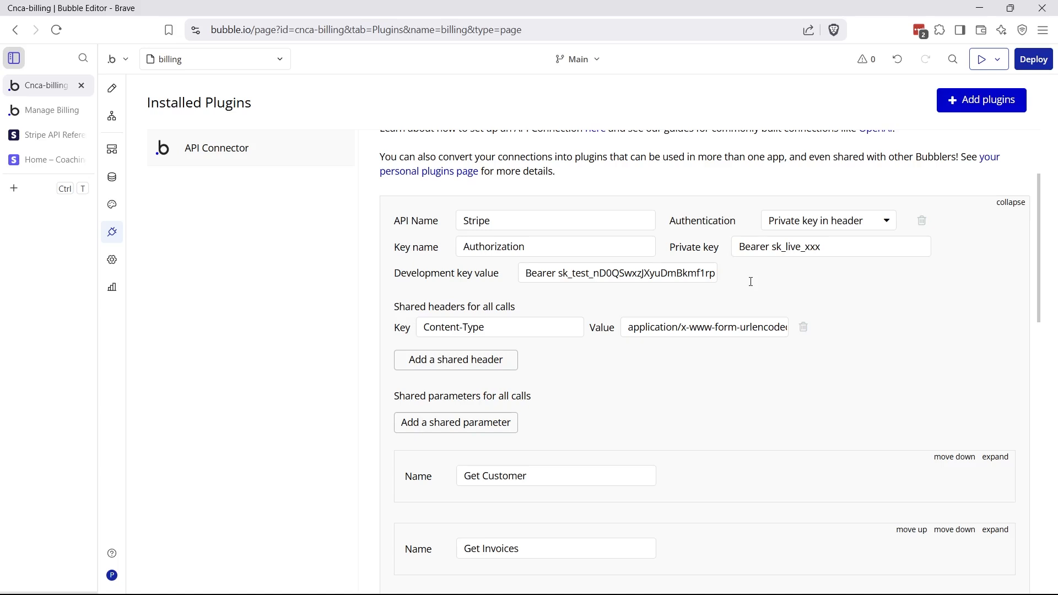
{"action": "left_click", "coordinate": [59, 166]}
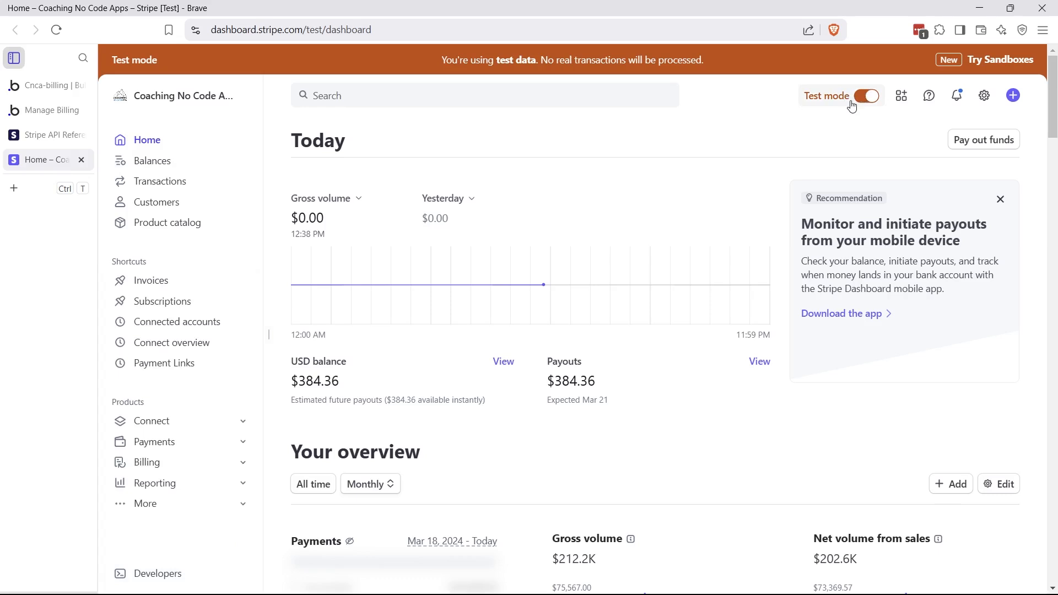
{"action": "left_click", "coordinate": [48, 88]}
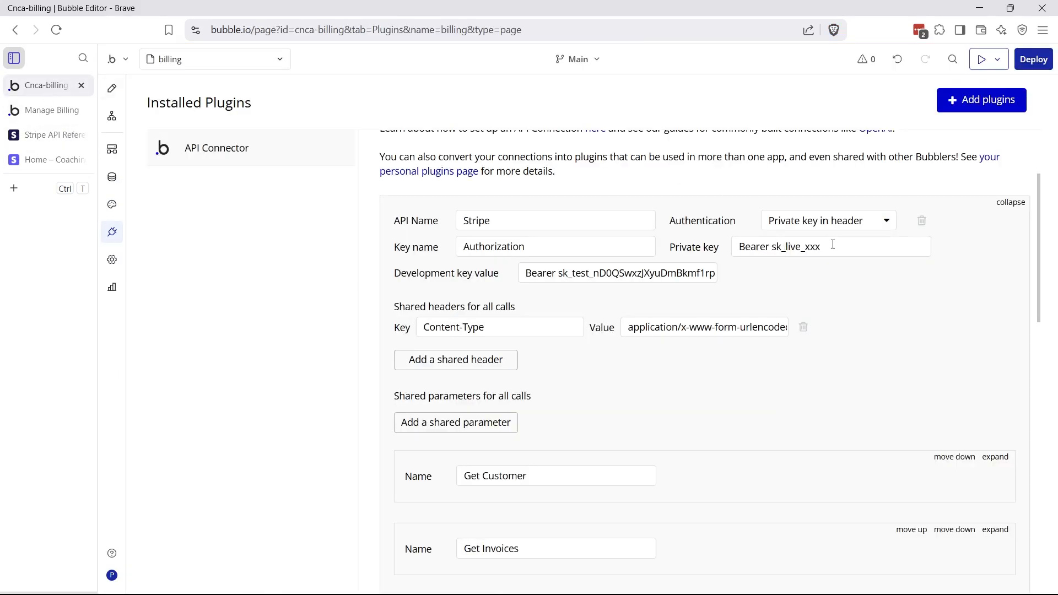
{"action": "left_click", "coordinate": [771, 247]}
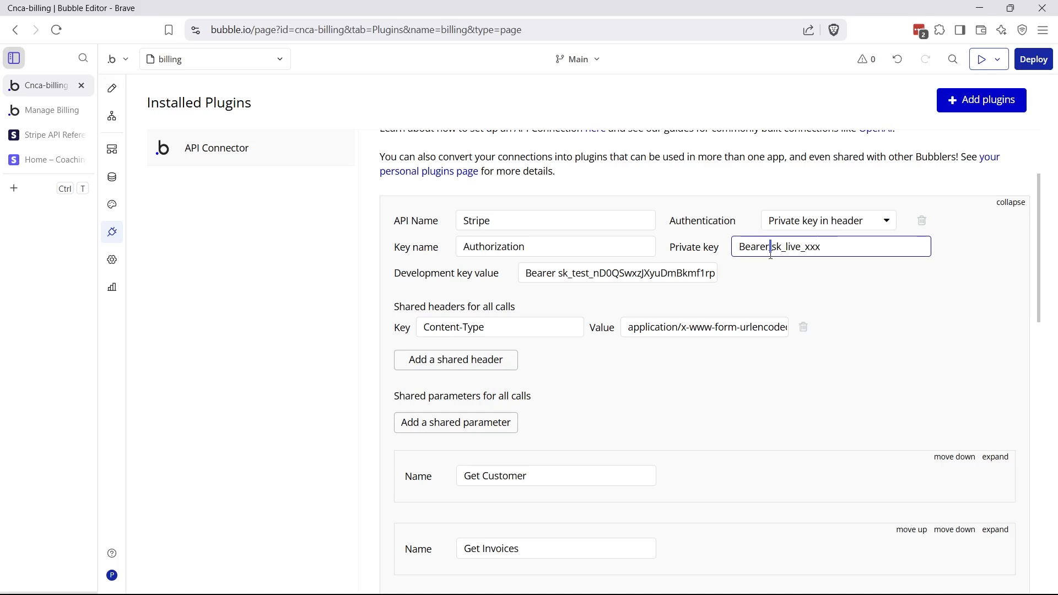
{"action": "left_click", "coordinate": [743, 277]}
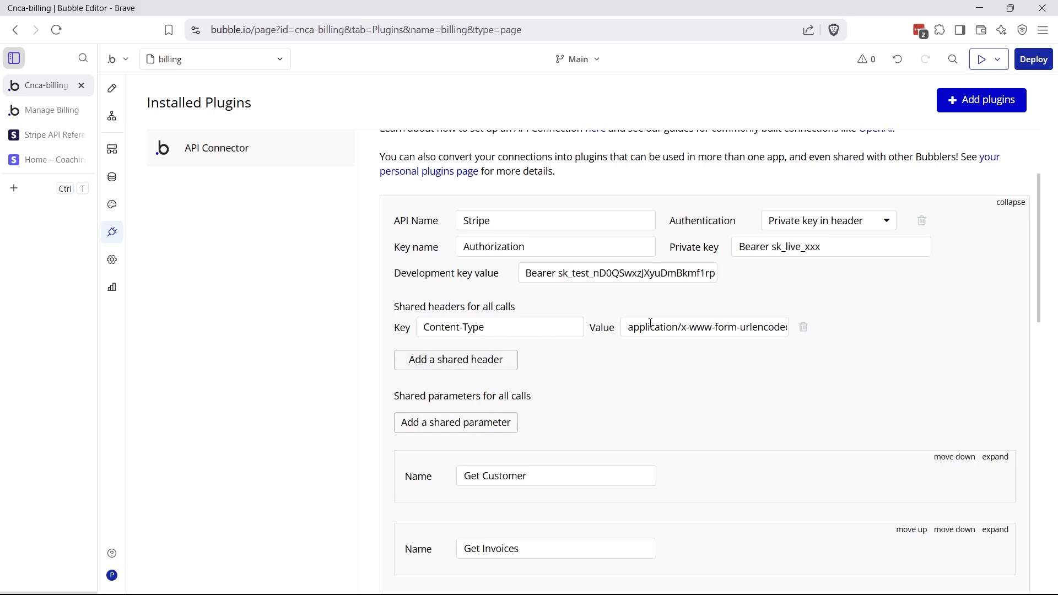
Inspect the Content-Type shared header and its urlencoded value, then scroll through the API calls
{"action": "left_click_drag", "start_coordinate": [428, 327], "coordinate": [486, 328]}
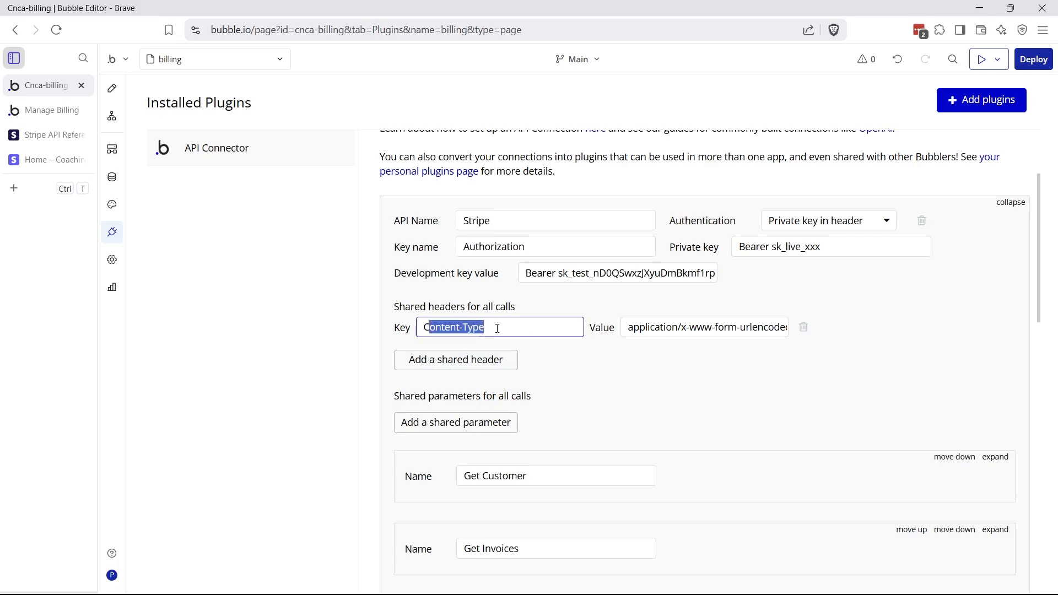
{"action": "left_click", "coordinate": [498, 330]}
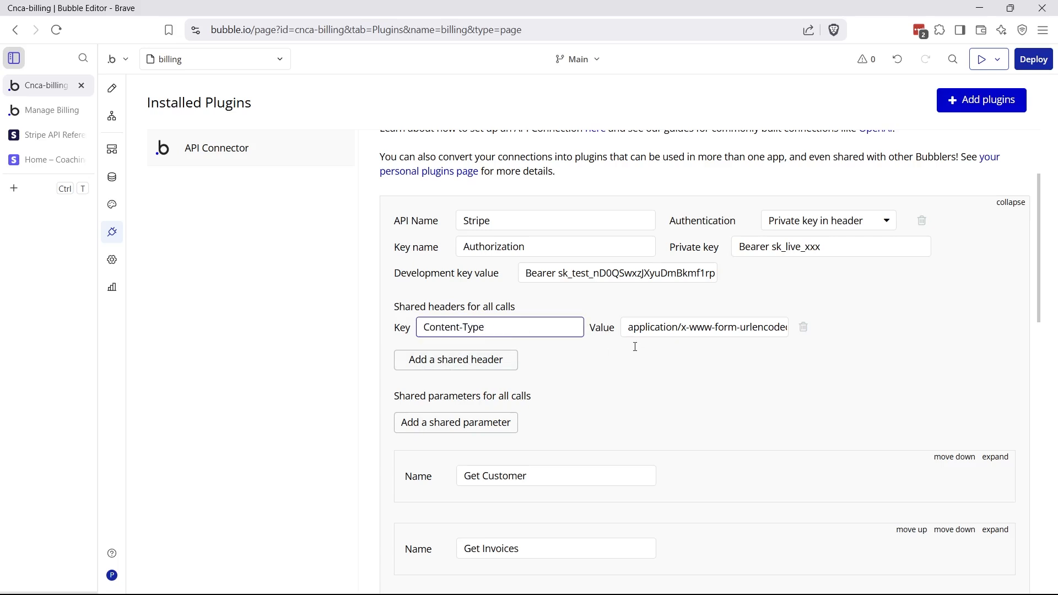
{"action": "left_click_drag", "start_coordinate": [626, 336], "coordinate": [814, 330]}
{"action": "left_click", "coordinate": [767, 354]}
{"action": "left_click_drag", "start_coordinate": [738, 330], "coordinate": [805, 338]}
{"action": "left_click", "coordinate": [757, 352]}
{"action": "scroll", "coordinate": [711, 358], "scroll_direction": "down", "scroll_amount": 5}
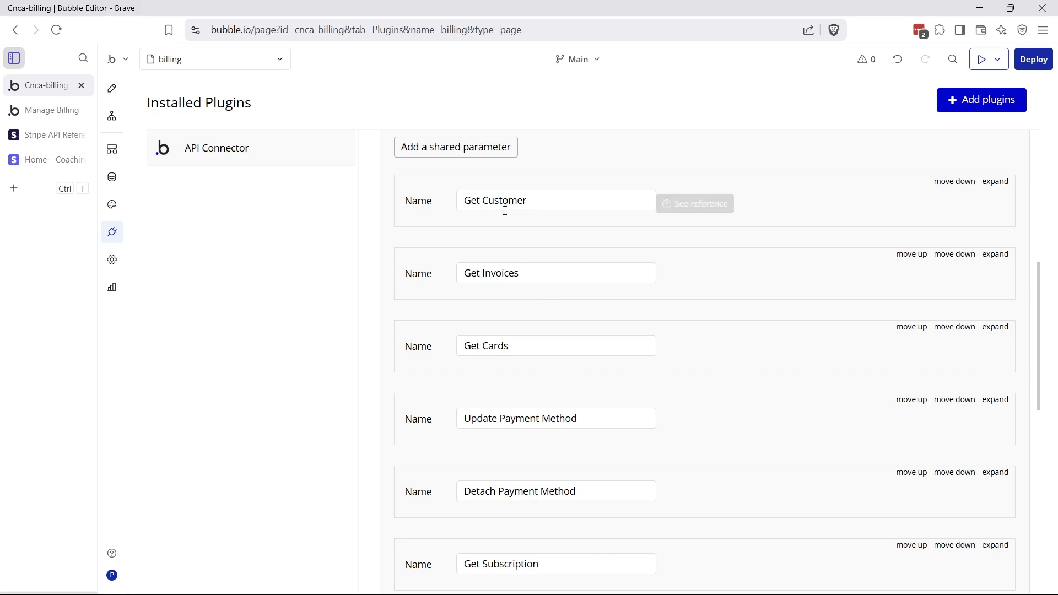
{"action": "scroll", "coordinate": [505, 210], "scroll_direction": "up", "scroll_amount": 1}
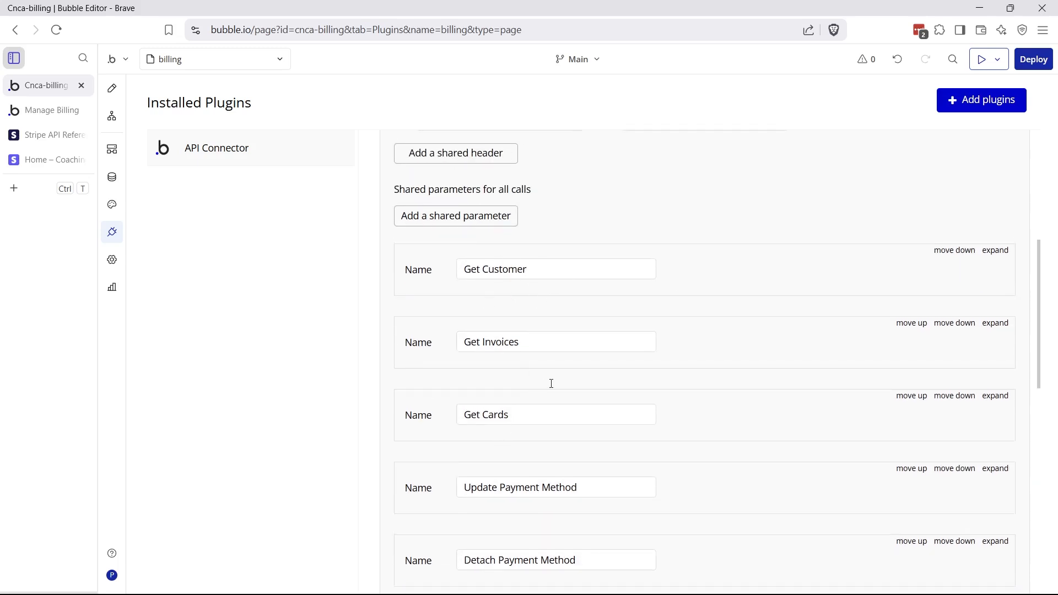
{"action": "scroll", "coordinate": [551, 383], "scroll_direction": "up", "scroll_amount": 3}
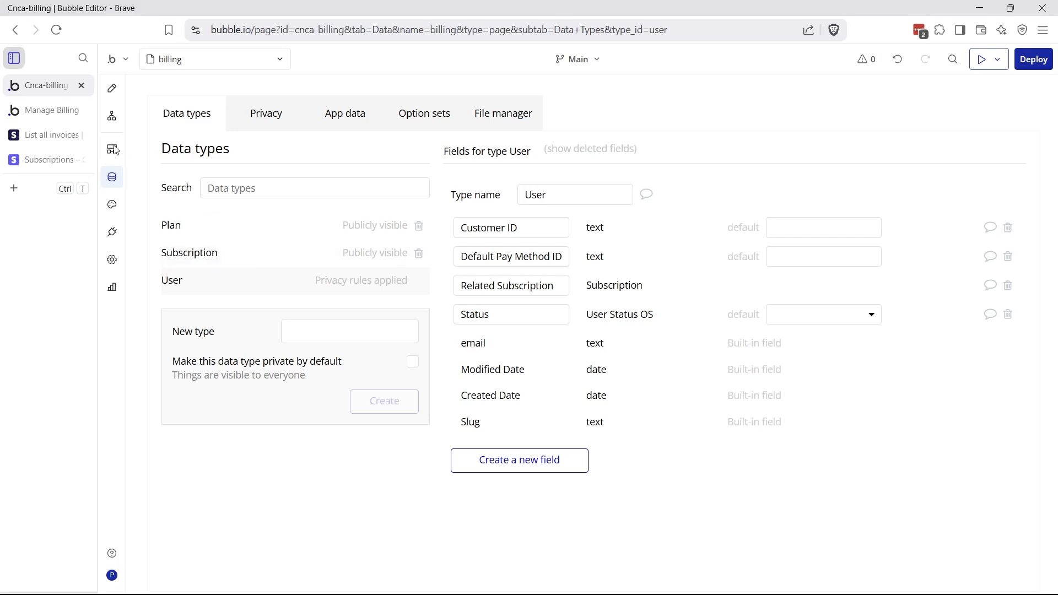
Check the live Manage Billing page, then return to the editor's User data type
{"action": "left_click", "coordinate": [62, 122]}
{"action": "scroll", "coordinate": [514, 288], "scroll_direction": "up", "scroll_amount": 2}
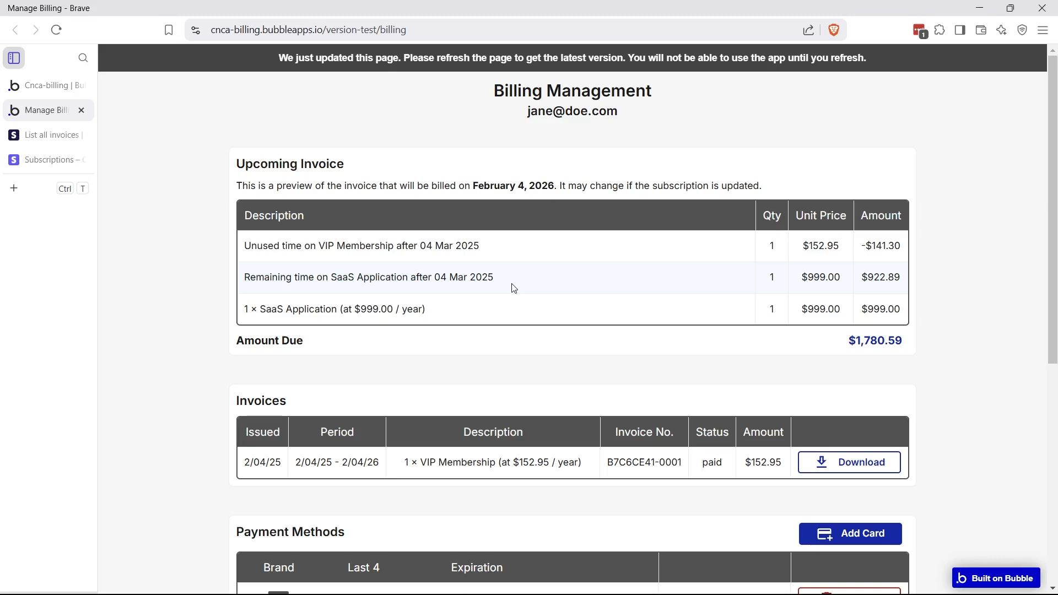
{"action": "left_click", "coordinate": [36, 88]}
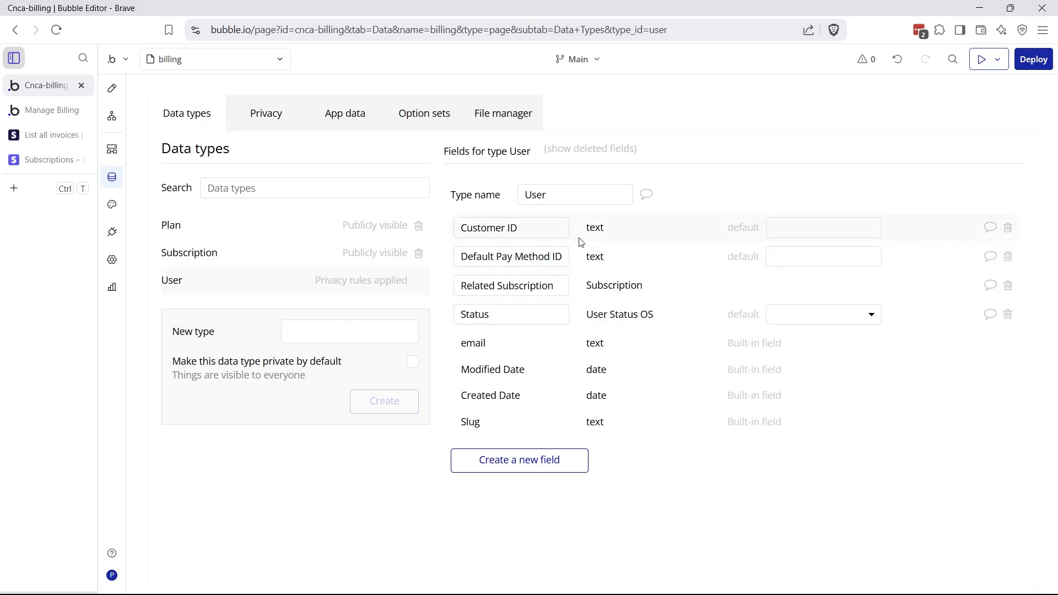
Review the User's Customer ID, Default Pay Method ID and Status fields, including Status defaults
{"action": "left_click_drag", "start_coordinate": [550, 231], "coordinate": [479, 228]}
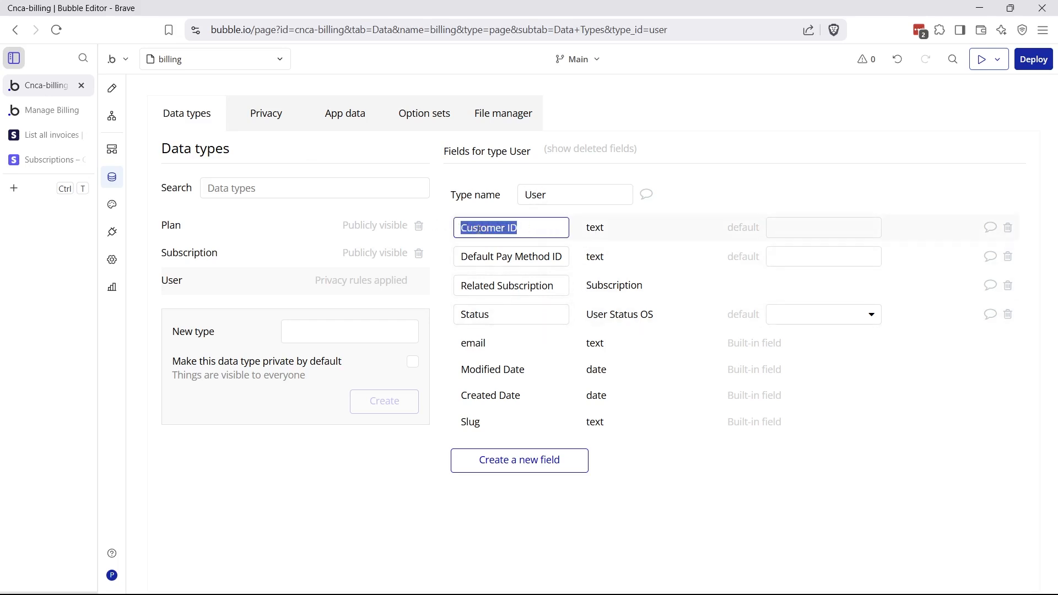
{"action": "left_click", "coordinate": [478, 228]}
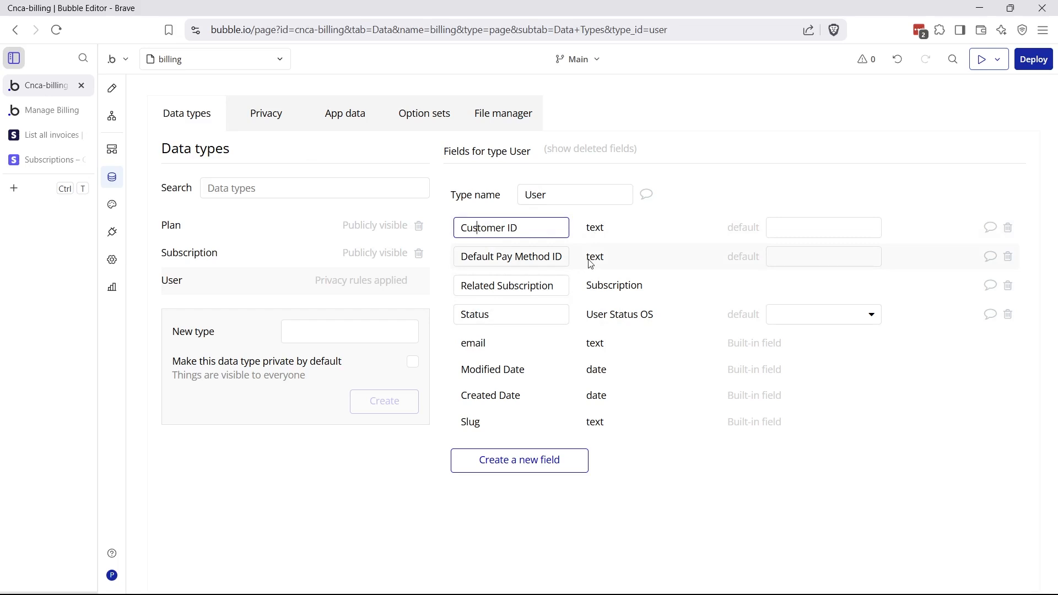
{"action": "left_click", "coordinate": [552, 259]}
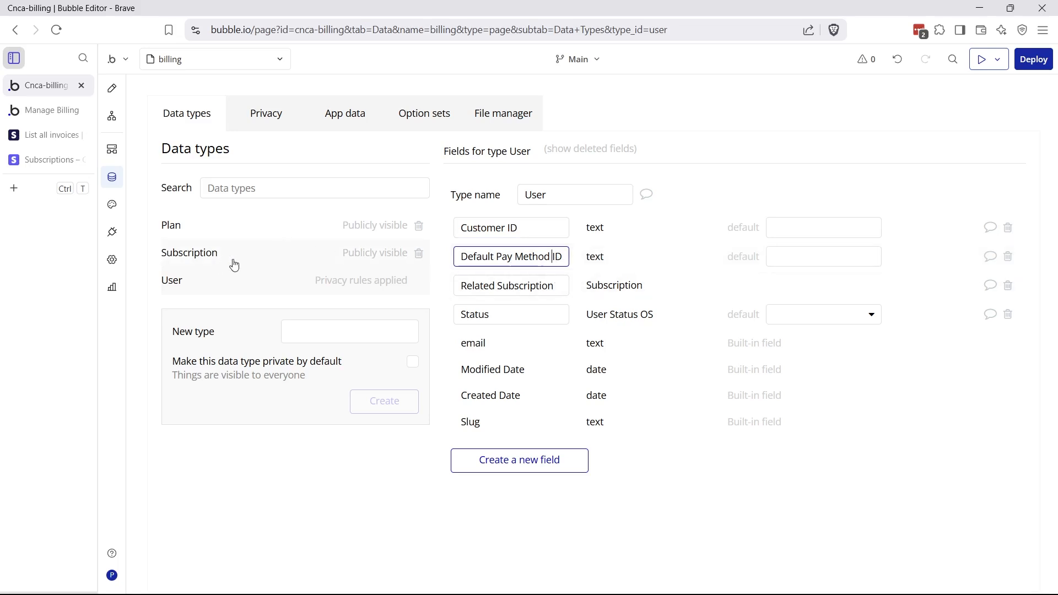
{"action": "left_click", "coordinate": [507, 316]}
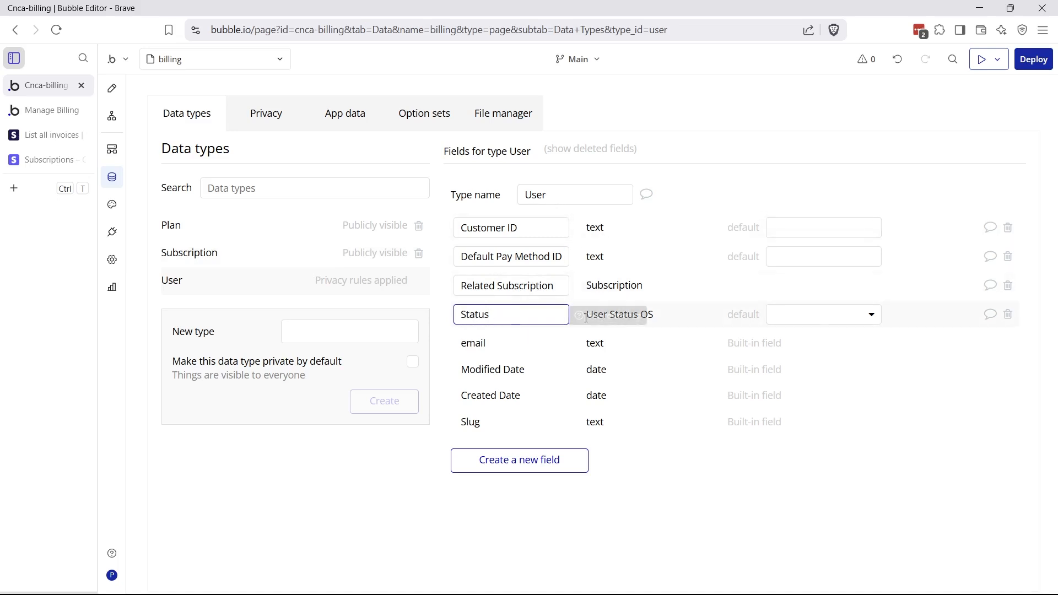
{"action": "left_click", "coordinate": [829, 318]}
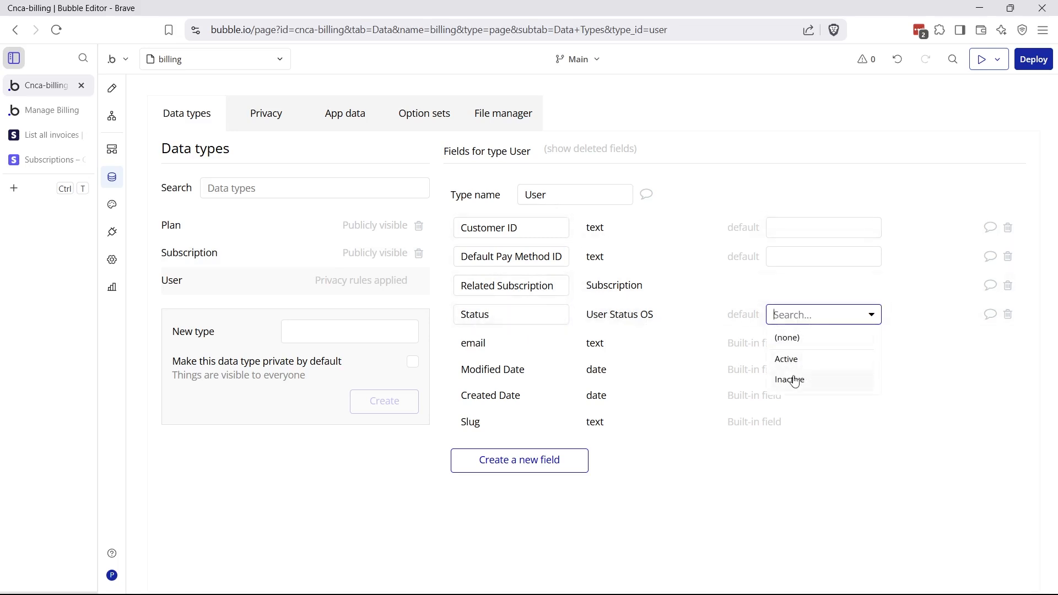
{"action": "left_click", "coordinate": [423, 121]}
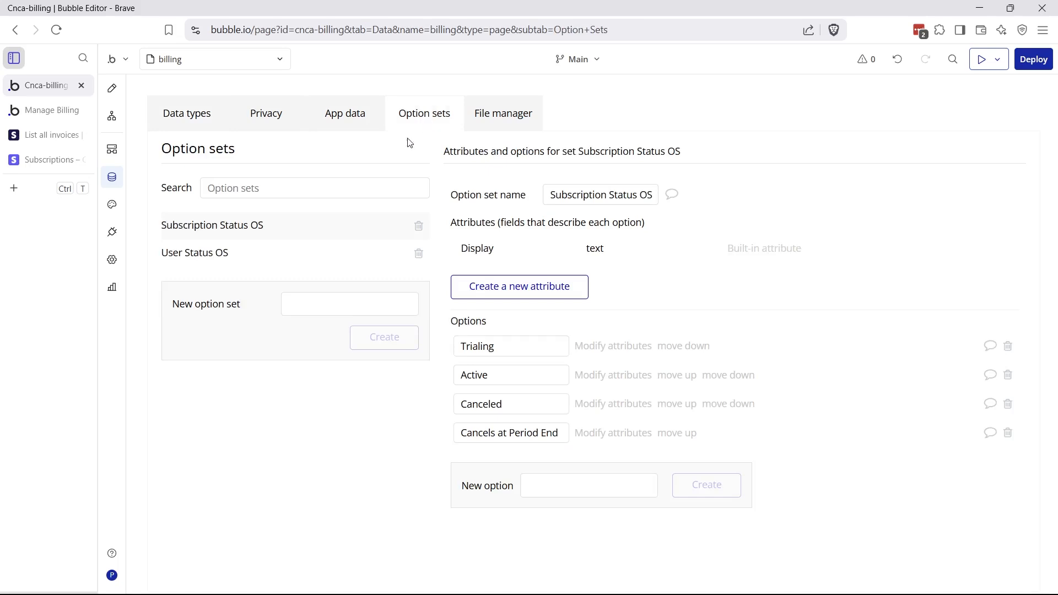
Compare User Status OS with Subscription Status OS, noting Cancels at Period End, then return to Data types
{"action": "left_click", "coordinate": [253, 263]}
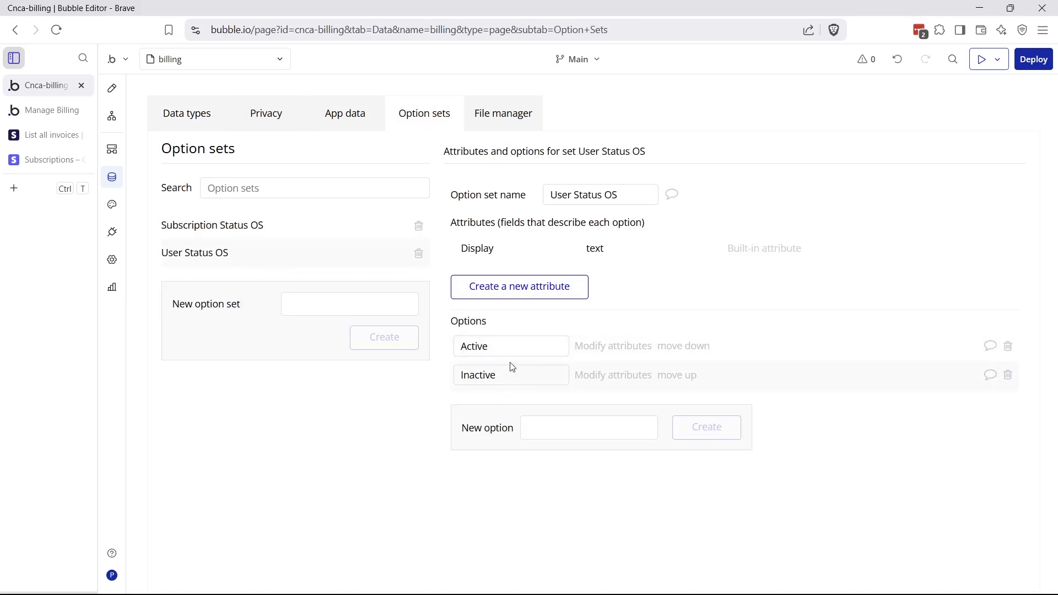
{"action": "left_click", "coordinate": [241, 228]}
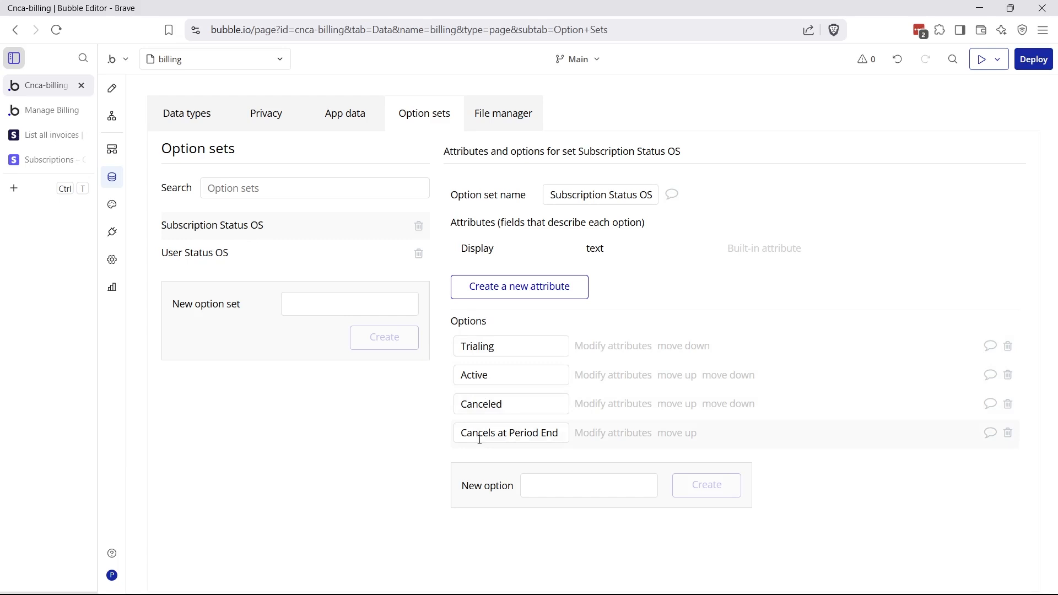
{"action": "mouse_move", "coordinate": [477, 439]}
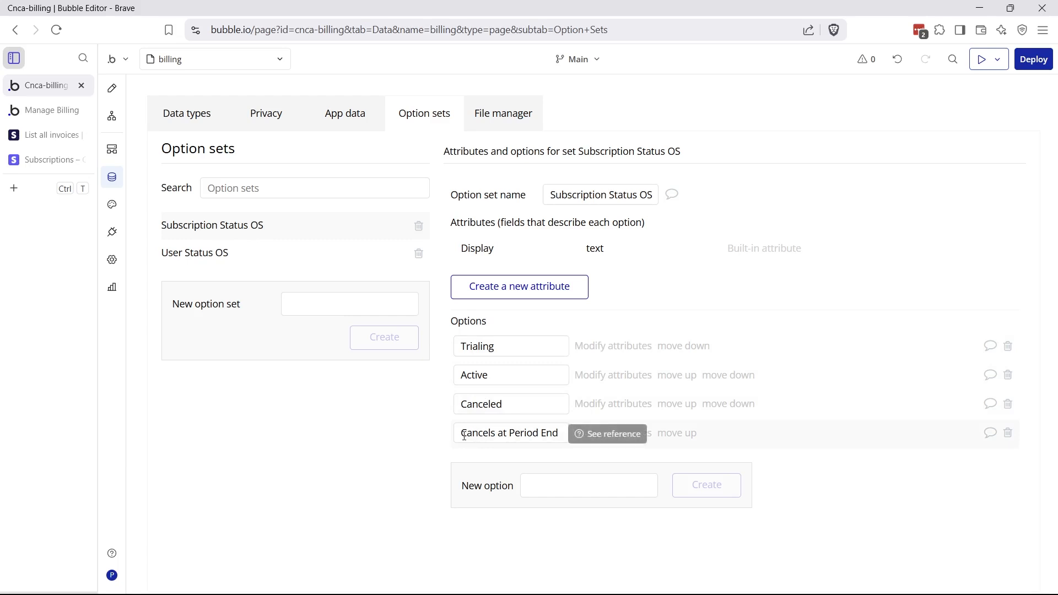
{"action": "left_click_drag", "start_coordinate": [464, 436], "coordinate": [569, 436]}
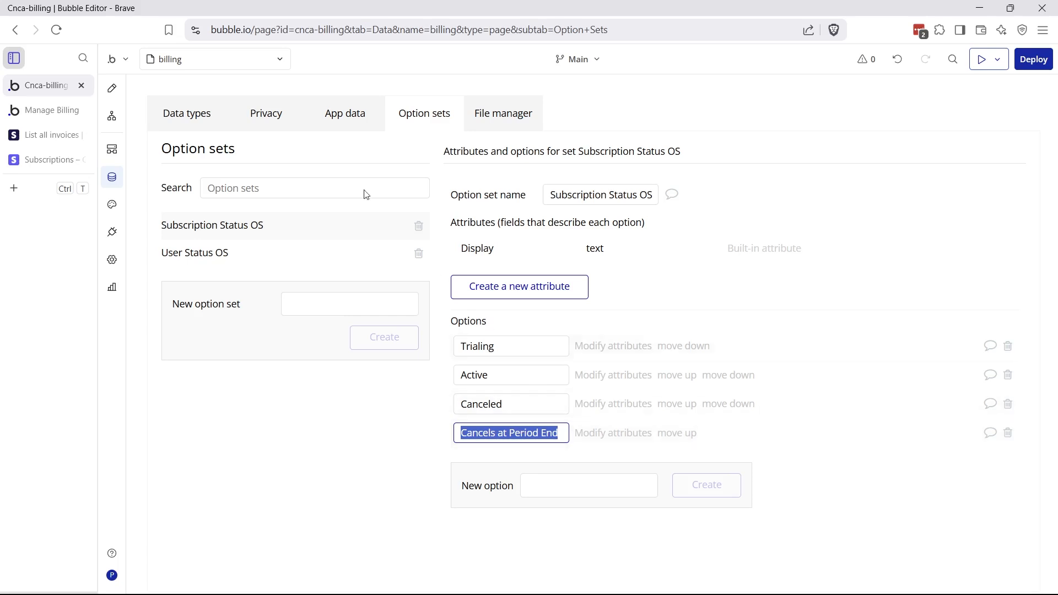
{"action": "left_click", "coordinate": [210, 118]}
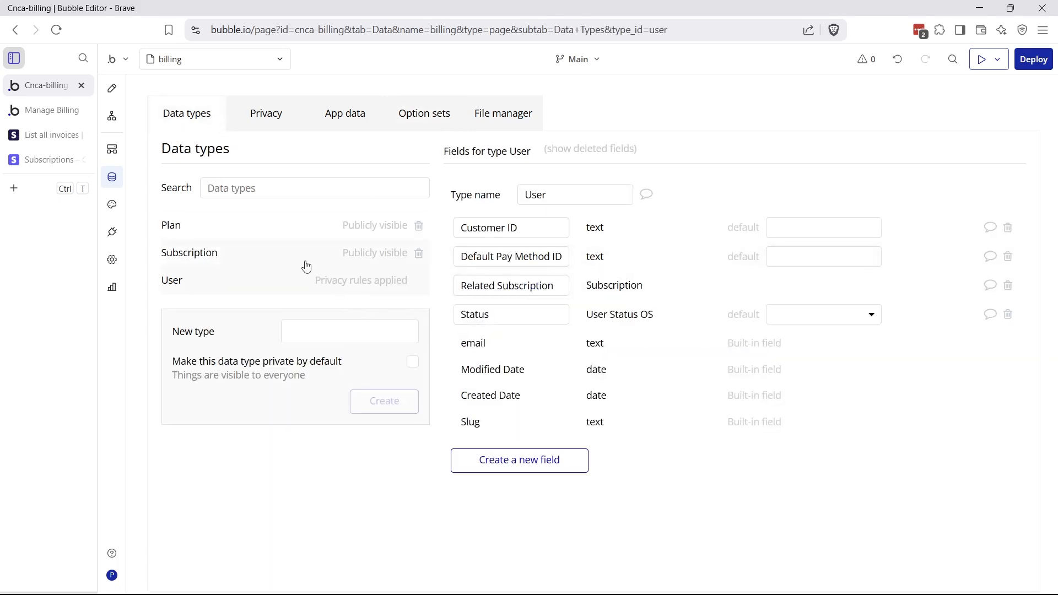
Review the Subscription type's Canceled On Date and Final Period End Date fields
{"action": "left_click", "coordinate": [233, 260]}
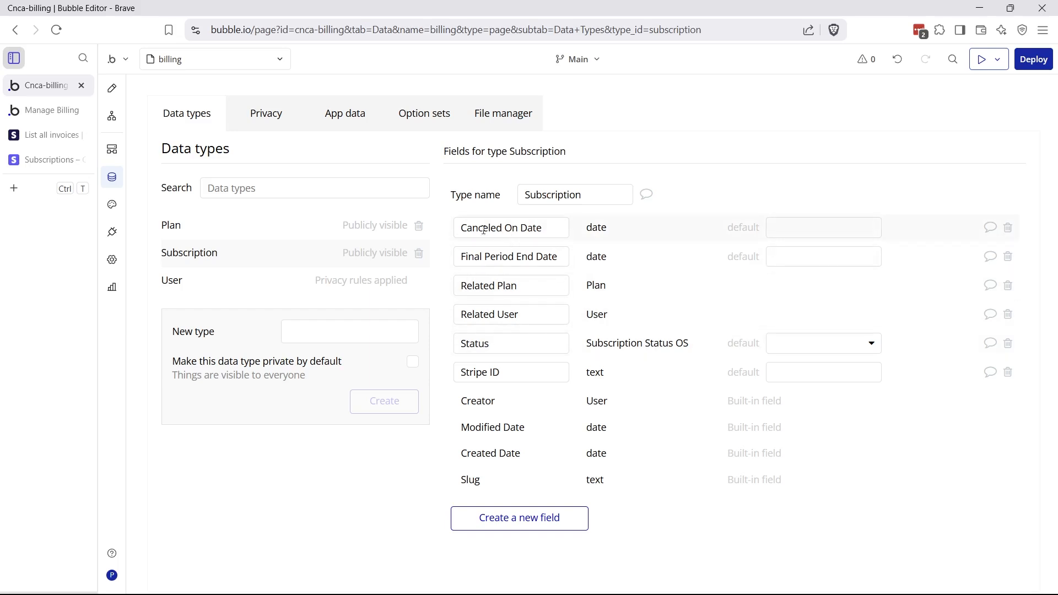
{"action": "left_click_drag", "start_coordinate": [461, 228], "coordinate": [578, 233]}
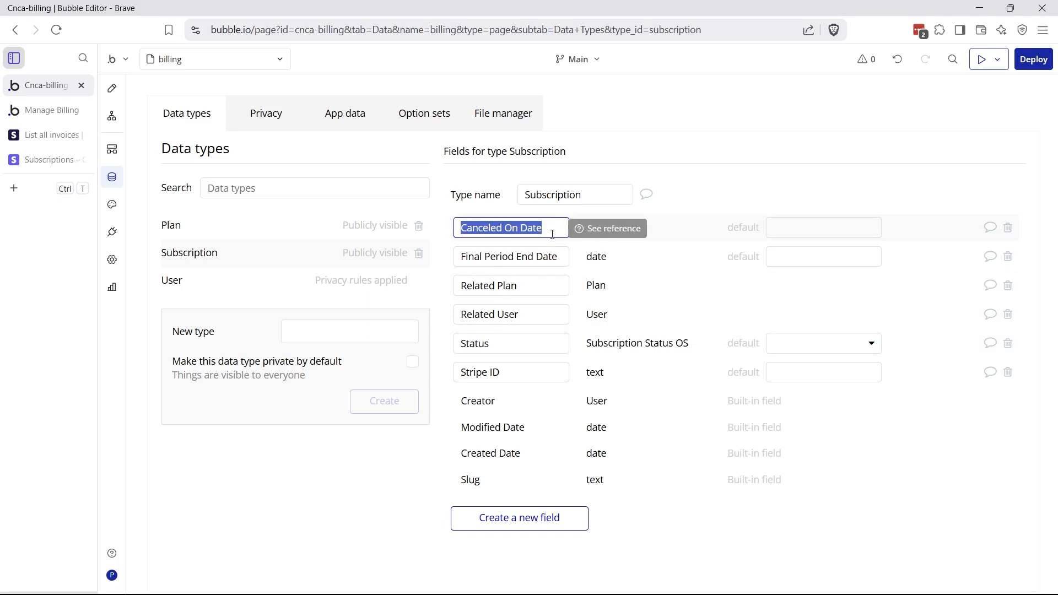
{"action": "left_click", "coordinate": [480, 257]}
{"action": "left_click_drag", "start_coordinate": [460, 256], "coordinate": [569, 259]}
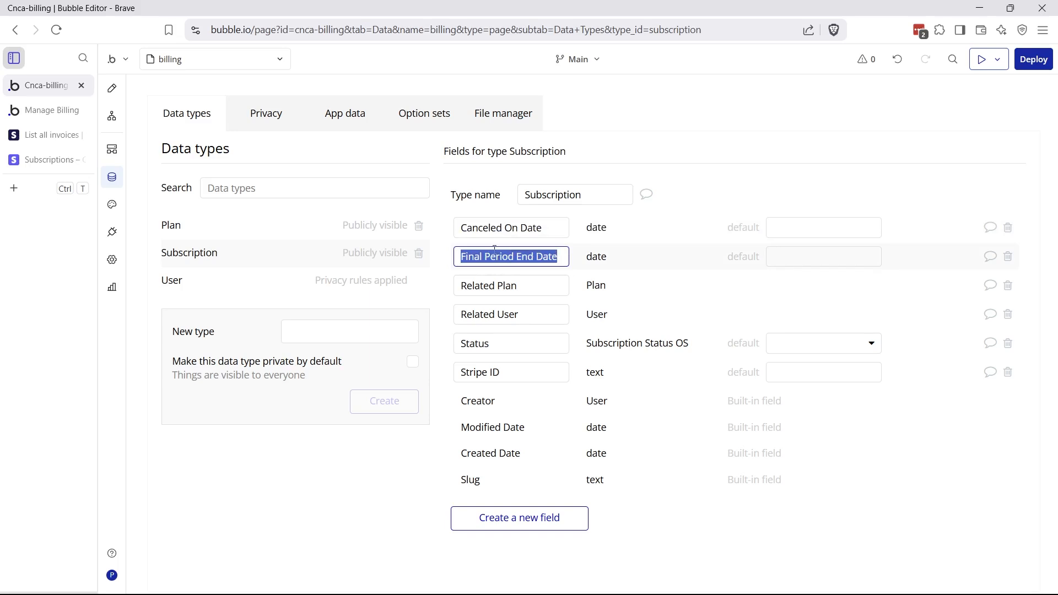
{"action": "left_click_drag", "start_coordinate": [461, 228], "coordinate": [571, 234]}
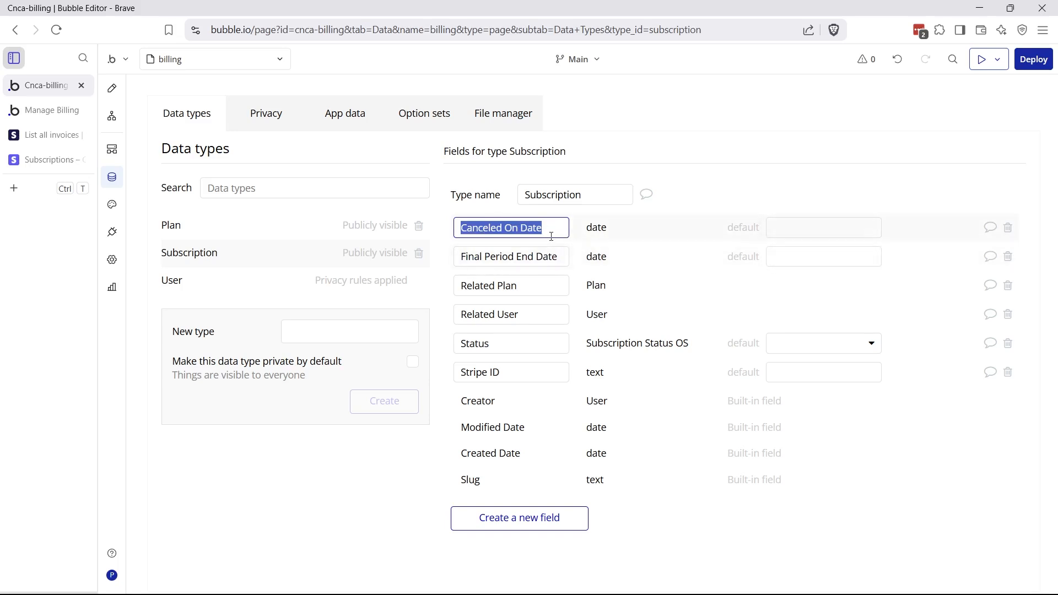
{"action": "left_click", "coordinate": [549, 255]}
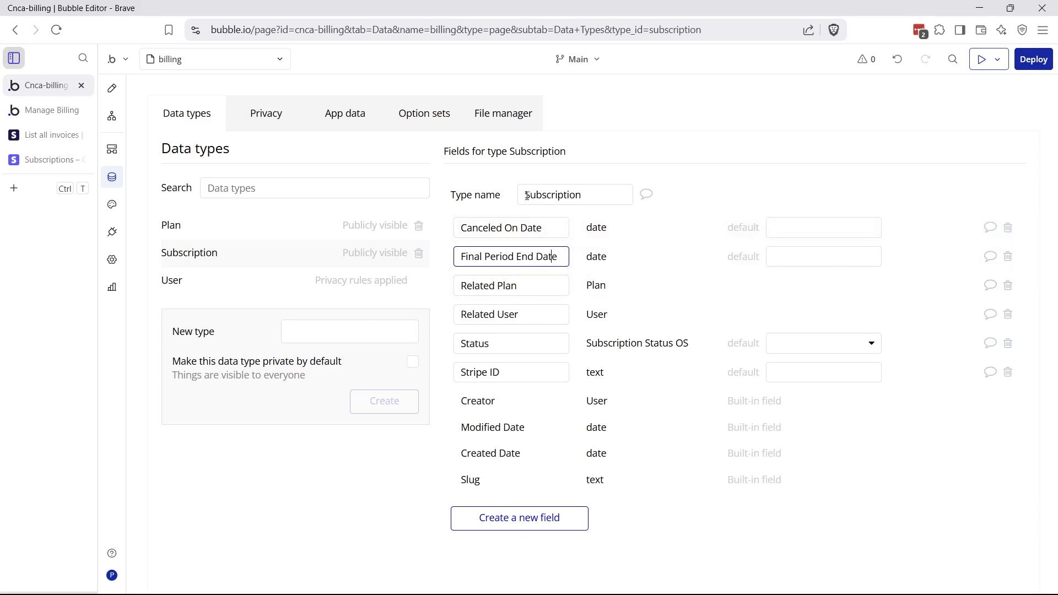
{"action": "left_click_drag", "start_coordinate": [525, 196], "coordinate": [599, 296]}
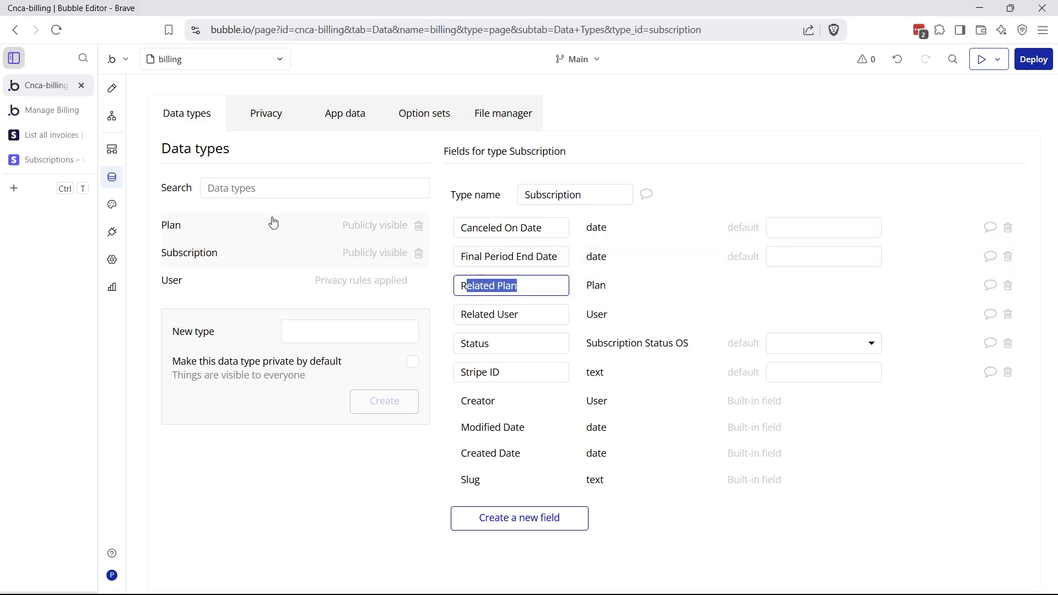
Check the live Manage Billing page, then return to the editor's data types
{"action": "left_click", "coordinate": [47, 110]}
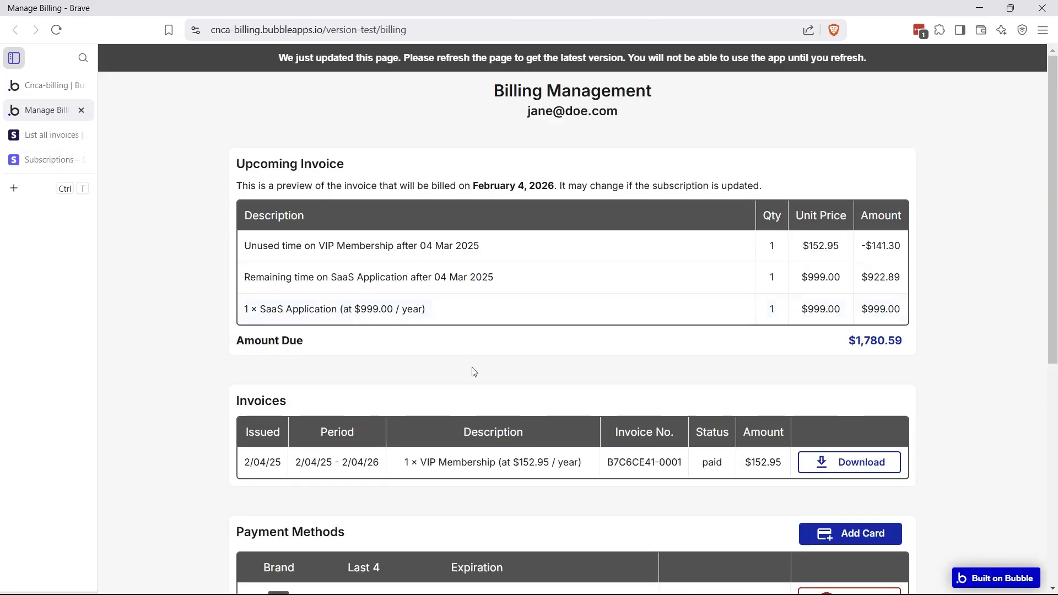
{"action": "scroll", "coordinate": [473, 371], "scroll_direction": "down", "scroll_amount": 7}
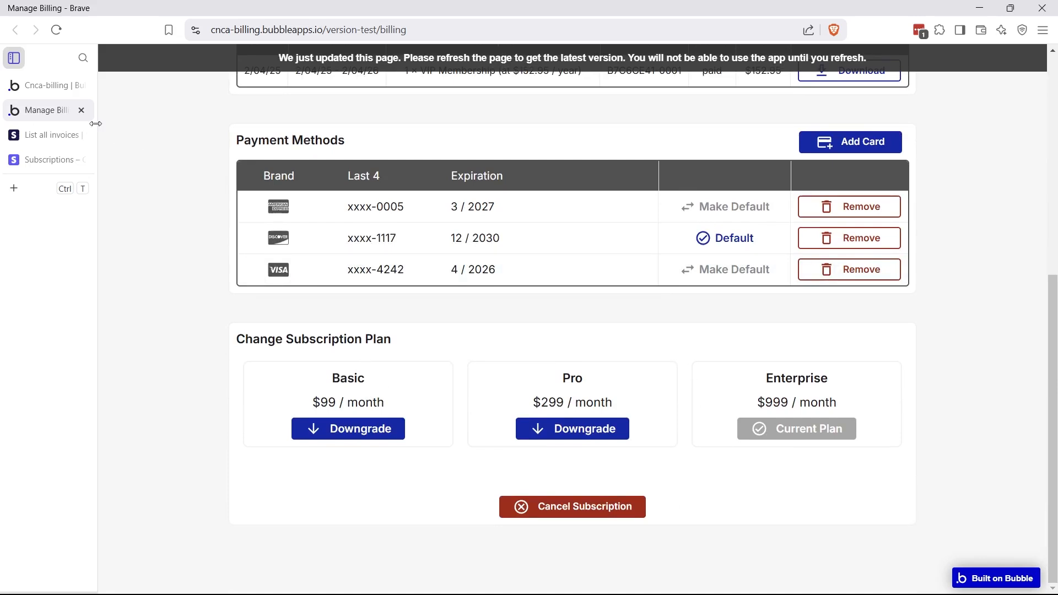
{"action": "left_click", "coordinate": [40, 93]}
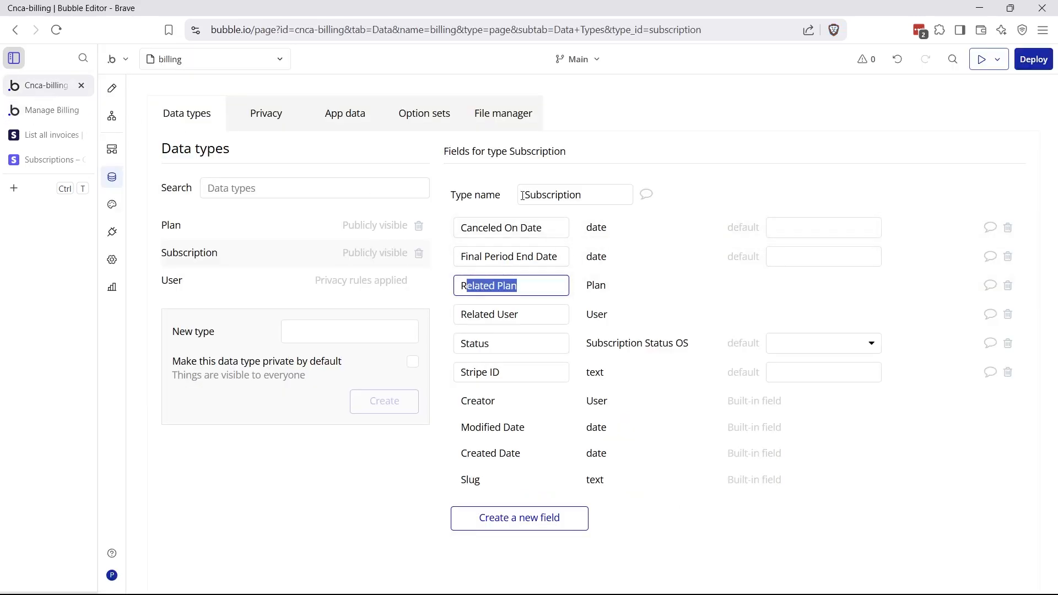
Review Subscription's Related User, Related Plan, Status values and Stripe ID fields, then open the Stripe subscription
{"action": "left_click_drag", "start_coordinate": [523, 196], "coordinate": [593, 197]}
{"action": "left_click_drag", "start_coordinate": [562, 310], "coordinate": [465, 319]}
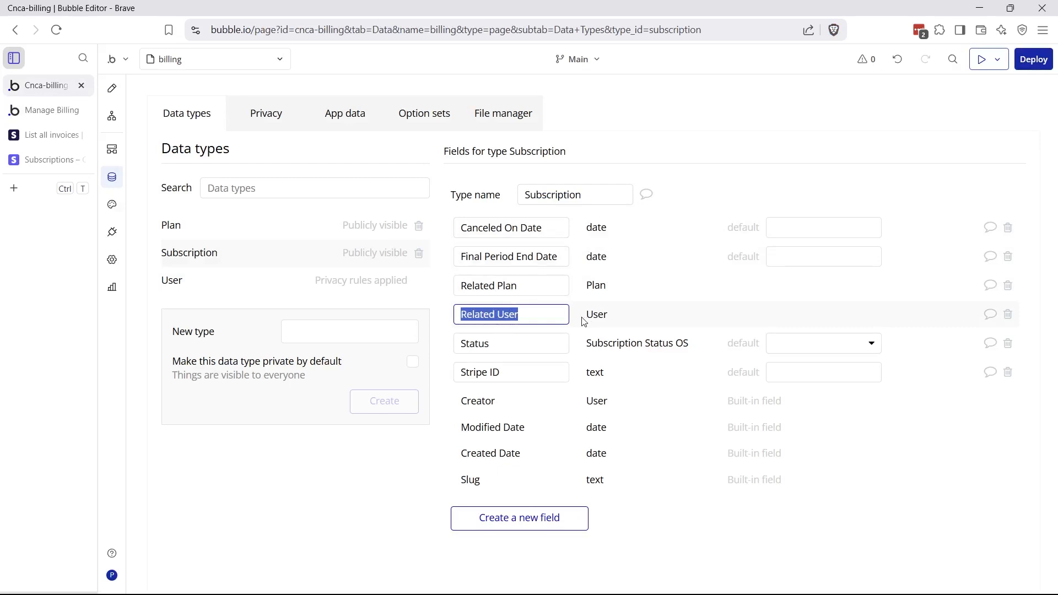
{"action": "left_click_drag", "start_coordinate": [529, 289], "coordinate": [452, 295]}
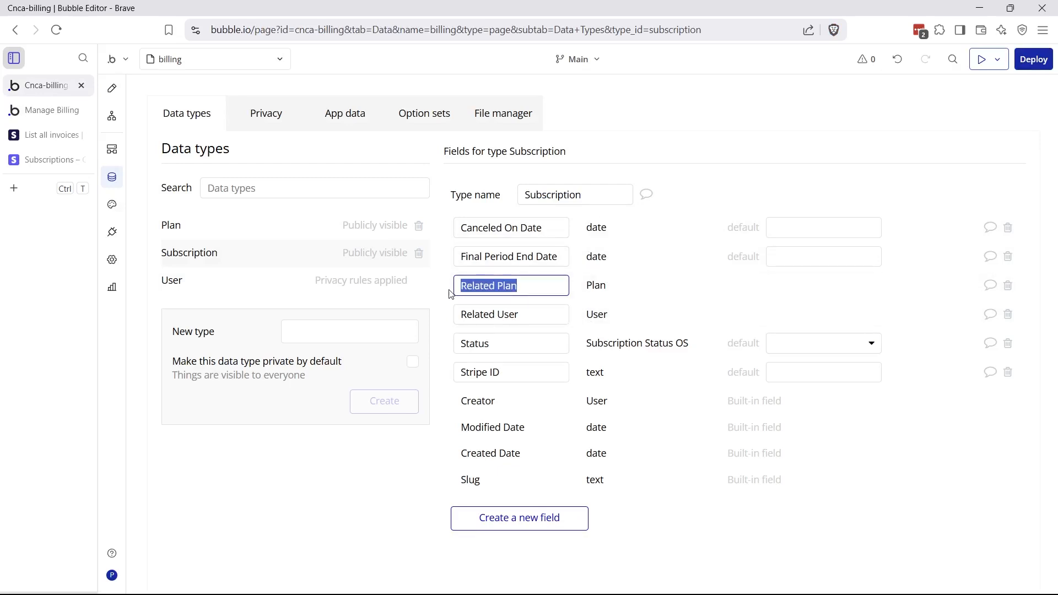
{"action": "left_click", "coordinate": [504, 288]}
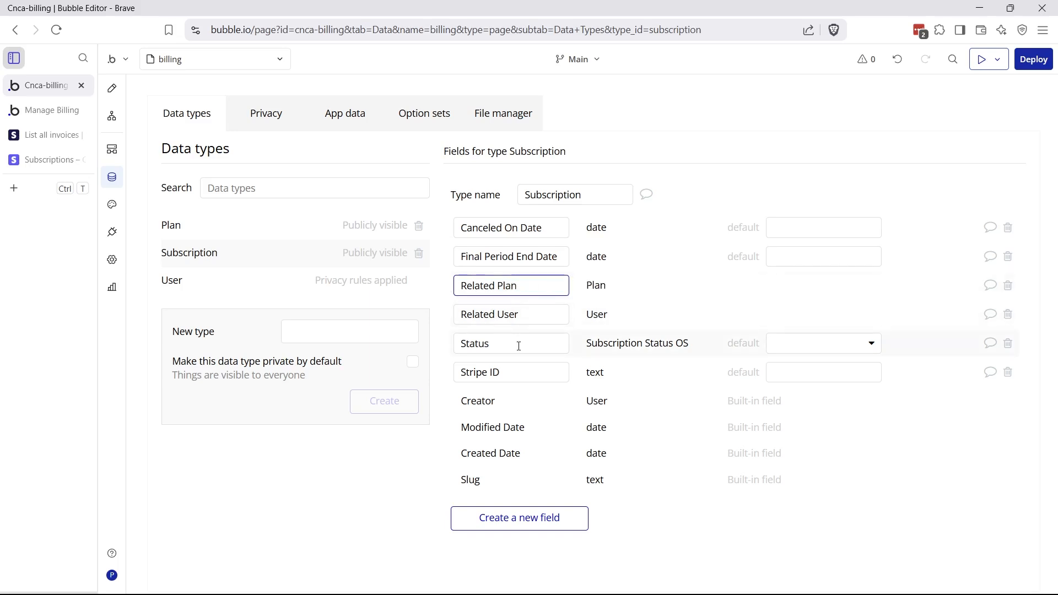
{"action": "left_click_drag", "start_coordinate": [518, 345], "coordinate": [467, 344]}
{"action": "left_click", "coordinate": [779, 346]}
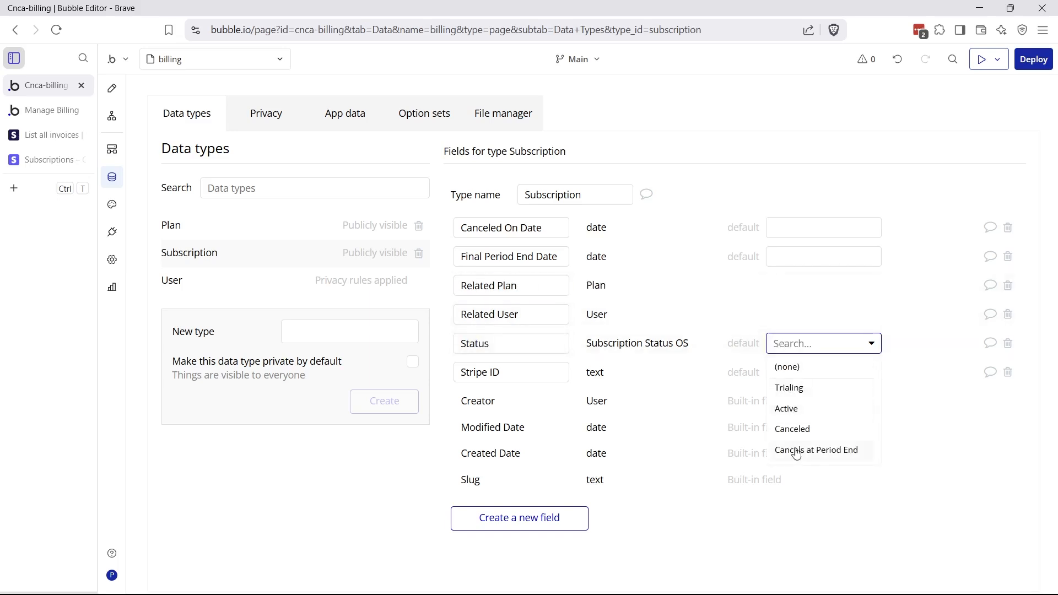
{"action": "left_click", "coordinate": [694, 405]}
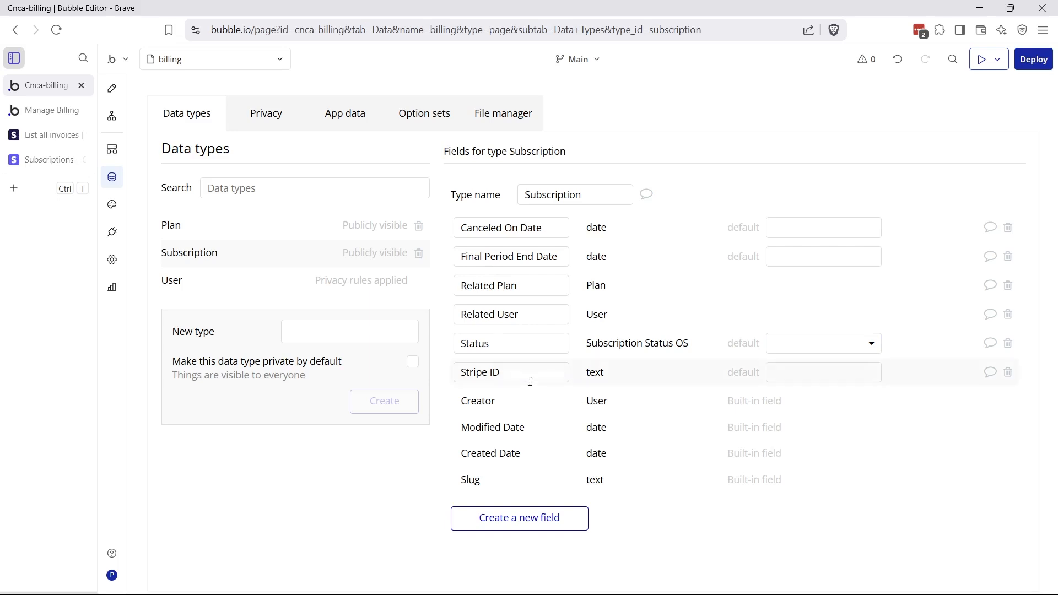
{"action": "left_click_drag", "start_coordinate": [525, 375], "coordinate": [503, 332]}
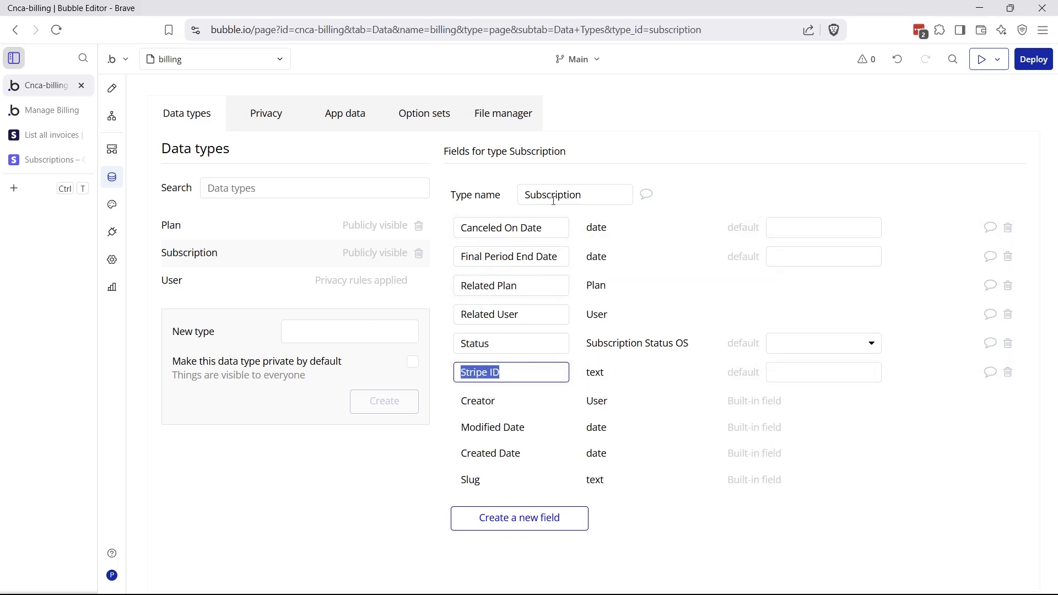
{"action": "left_click", "coordinate": [46, 160]}
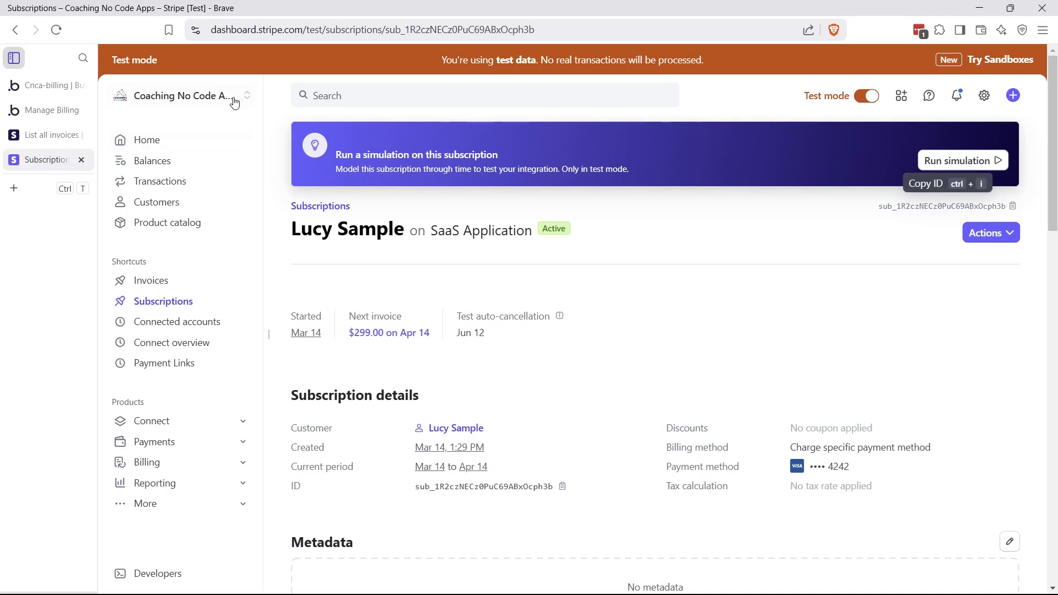
Open the first active subscription and select its sub_ ID
{"action": "left_click", "coordinate": [161, 308]}
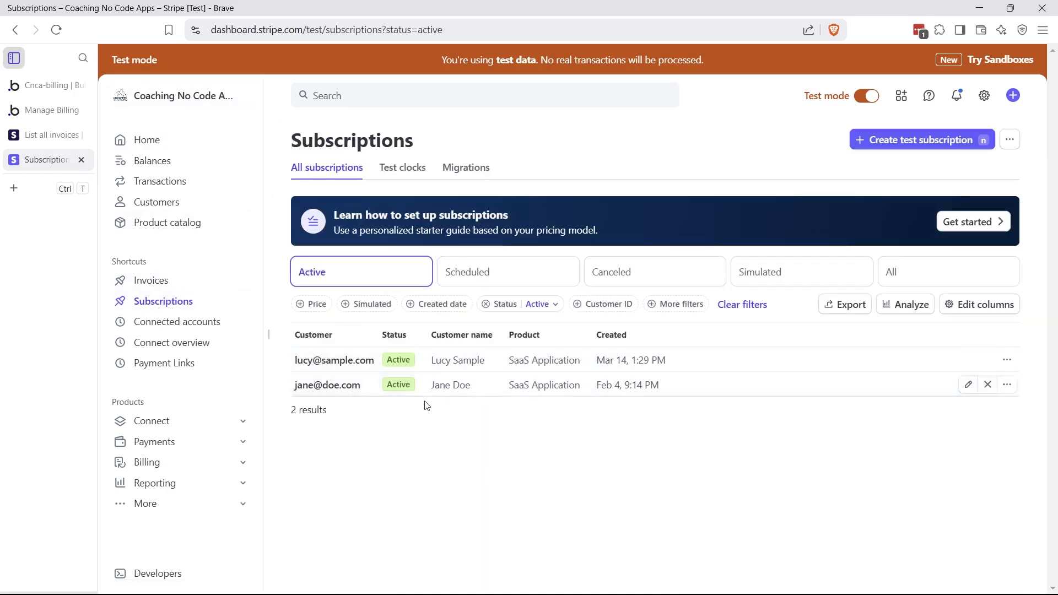
{"action": "left_click", "coordinate": [411, 373]}
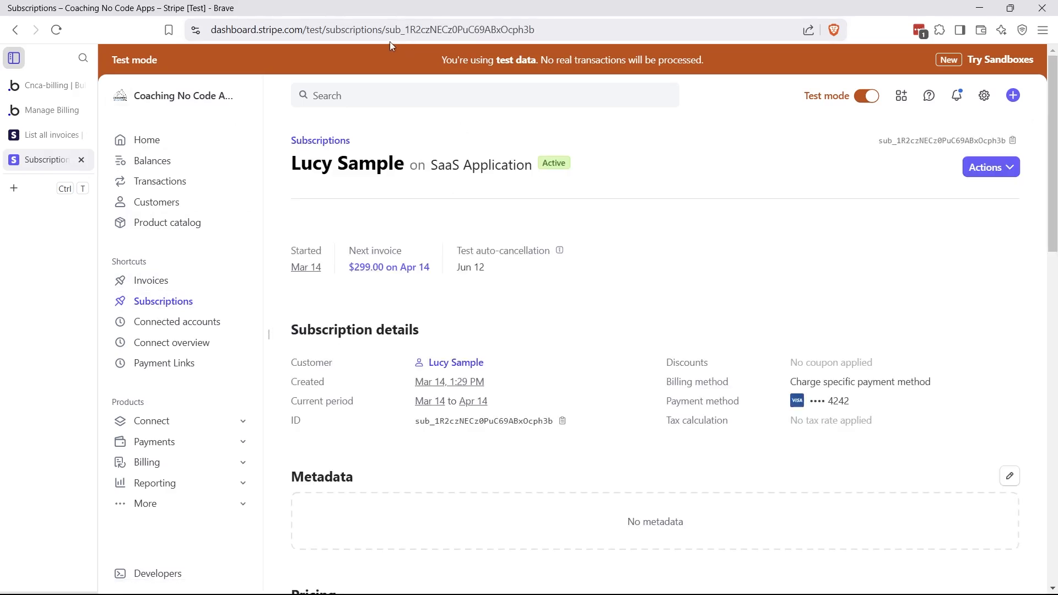
{"action": "left_click_drag", "start_coordinate": [388, 30], "coordinate": [570, 30]}
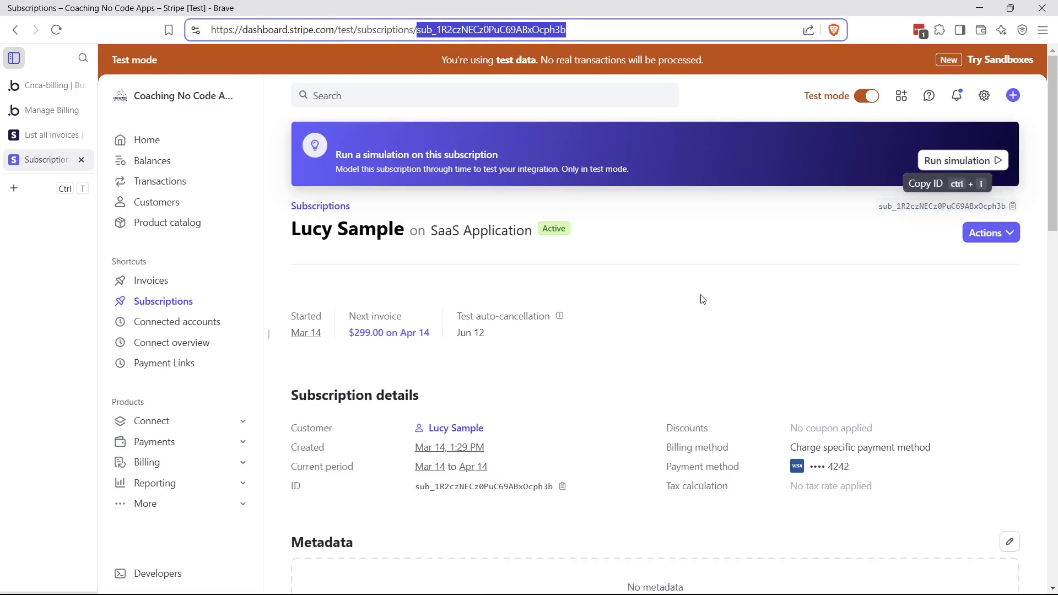
{"action": "left_click_drag", "start_coordinate": [425, 487], "coordinate": [493, 487]}
Open the first customer, select its cus_ ID in the address, then return to Bubble
{"action": "left_click", "coordinate": [168, 205]}
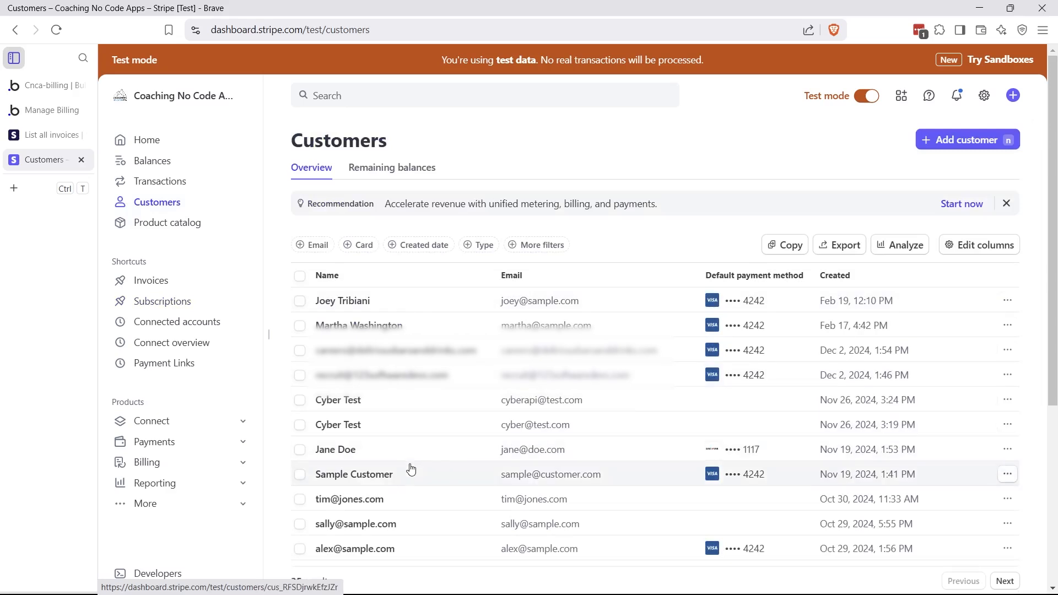
{"action": "left_click", "coordinate": [391, 305]}
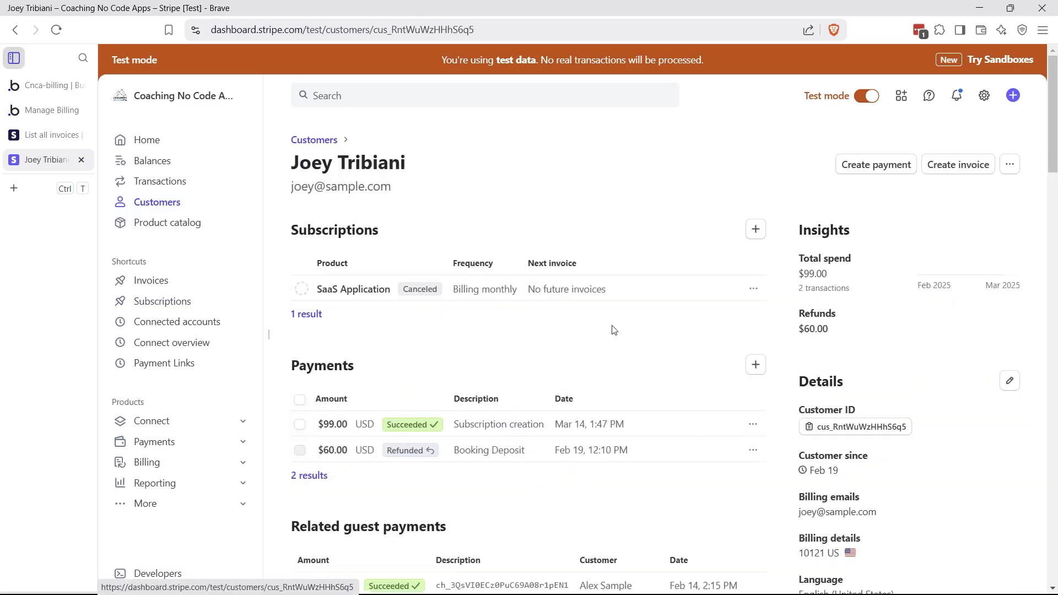
{"action": "left_click_drag", "start_coordinate": [373, 29], "coordinate": [502, 32]}
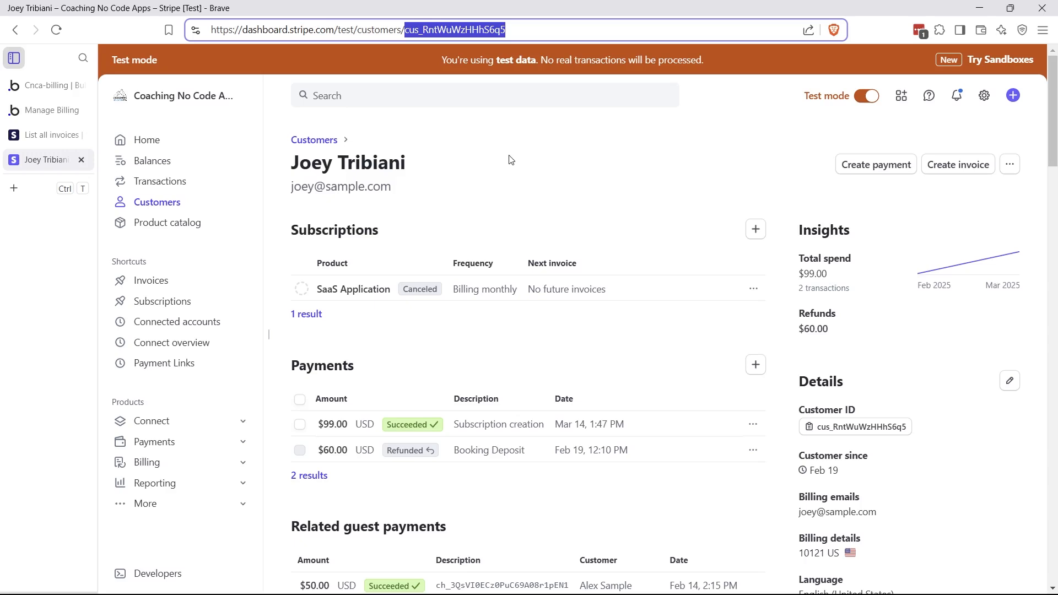
{"action": "left_click", "coordinate": [43, 88]}
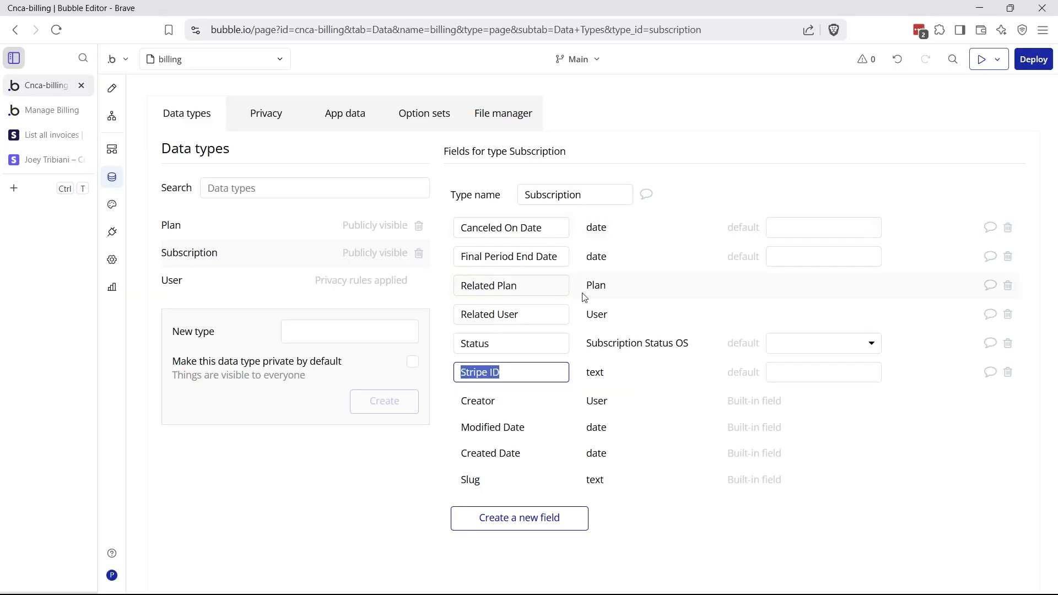
Open the Plan data type's fields and point out its Stripe ID field
{"action": "left_click", "coordinate": [556, 424]}
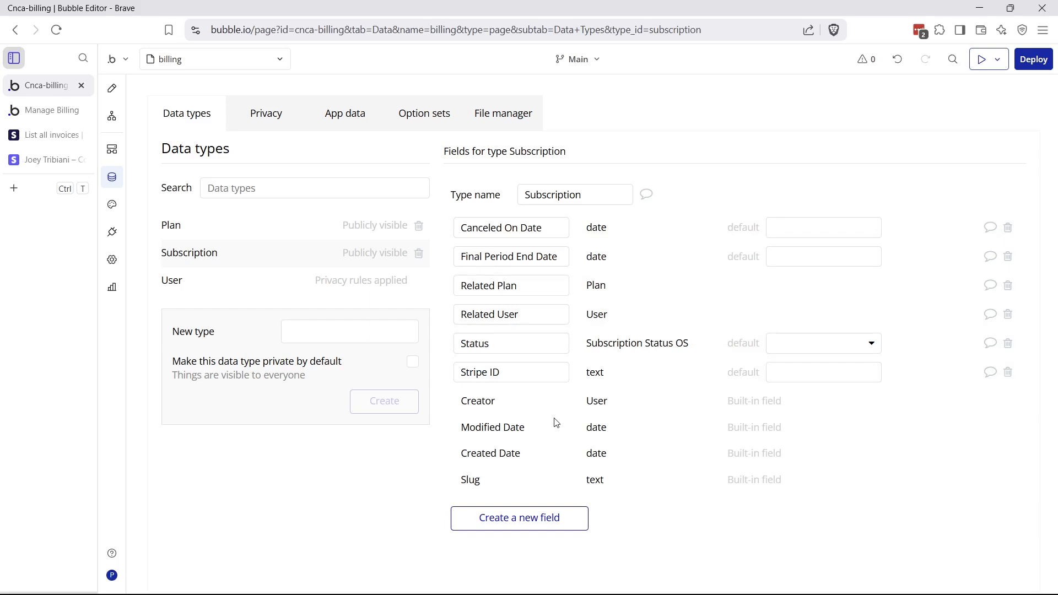
{"action": "left_click", "coordinate": [244, 227]}
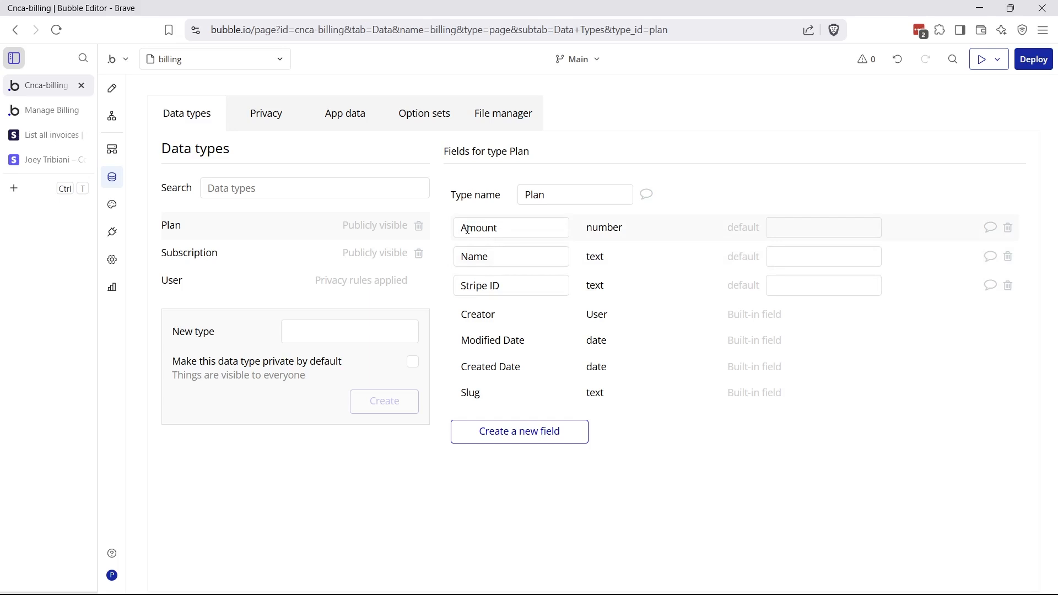
{"action": "left_click", "coordinate": [475, 287]}
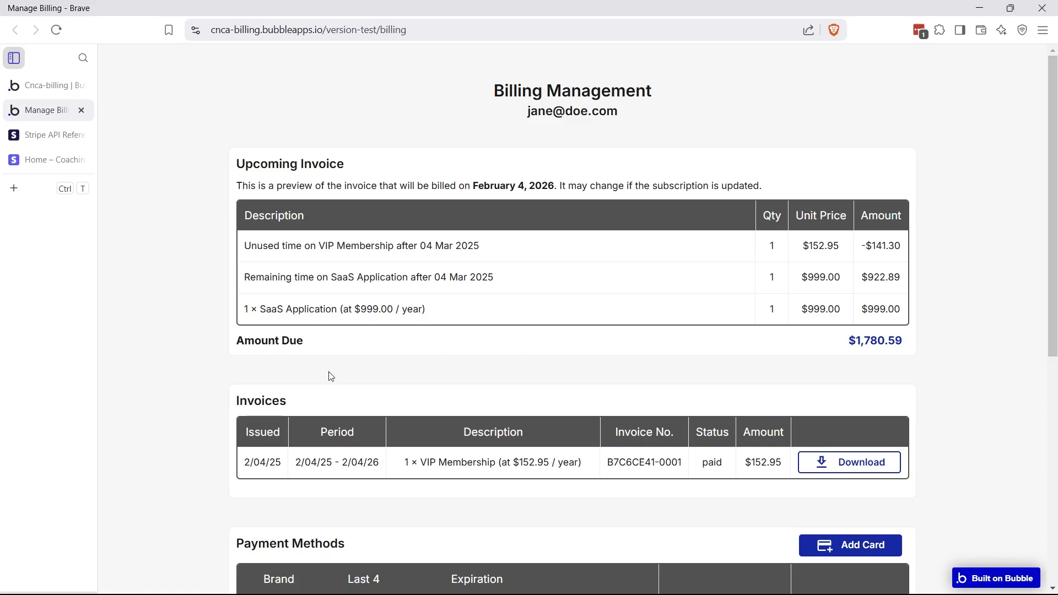
Scroll the live billing page to review the upcoming invoice, paid invoices and saved cards
{"action": "scroll", "coordinate": [328, 375], "scroll_direction": "down", "scroll_amount": 2}
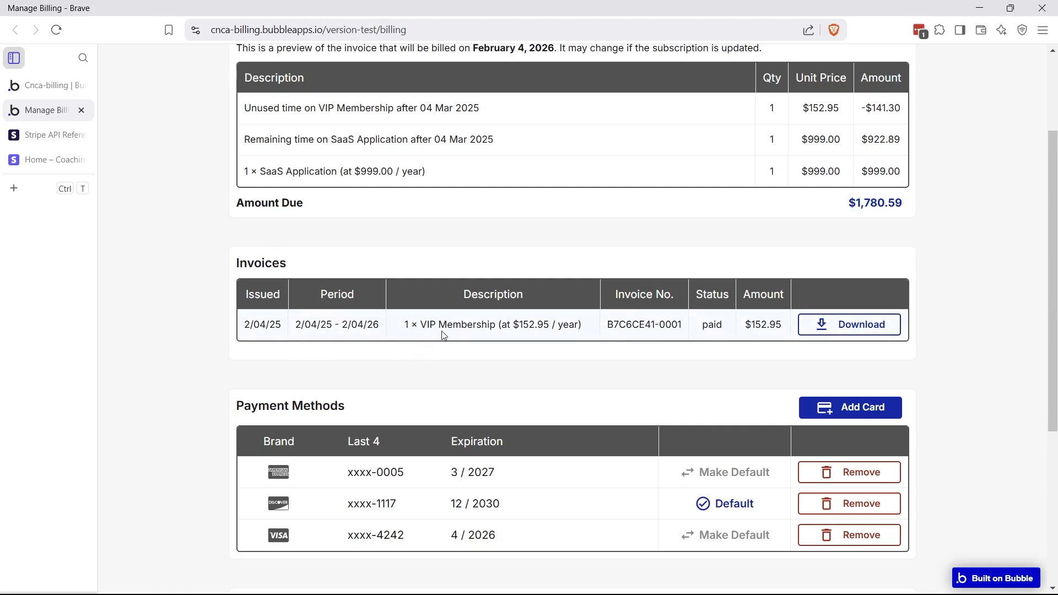
{"action": "scroll", "coordinate": [444, 335], "scroll_direction": "up", "scroll_amount": 3}
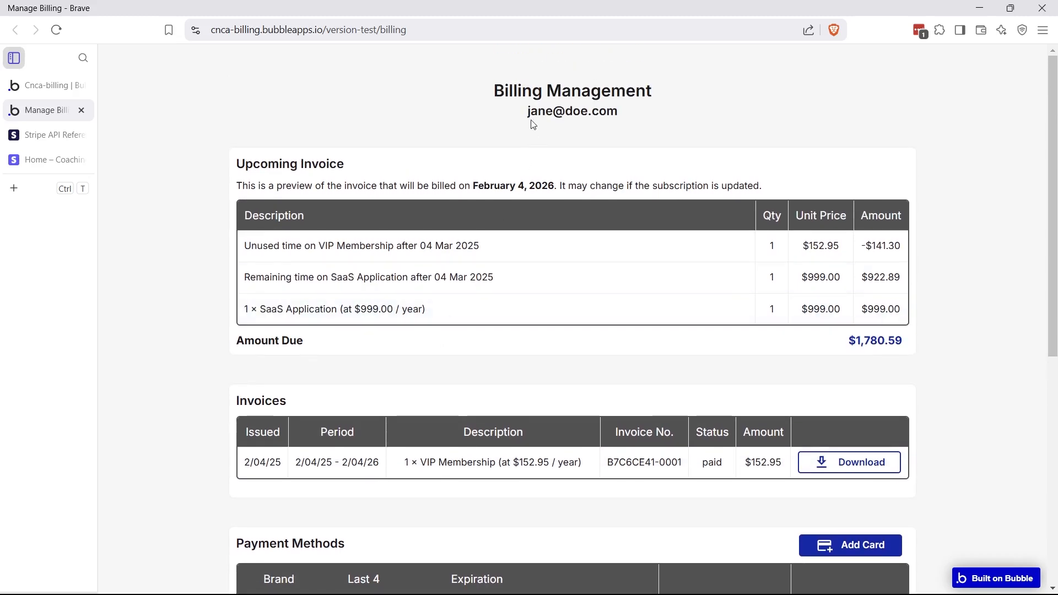
Search the Stripe API reference for 'invoices' and open the List all invoices page
{"action": "left_click", "coordinate": [44, 141]}
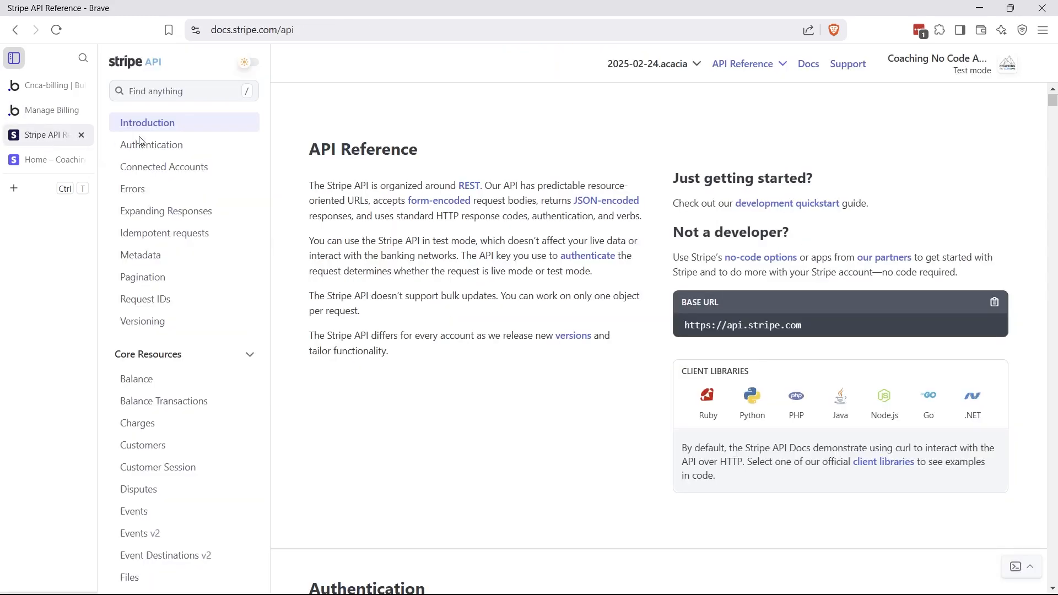
{"action": "left_click", "coordinate": [183, 94]}
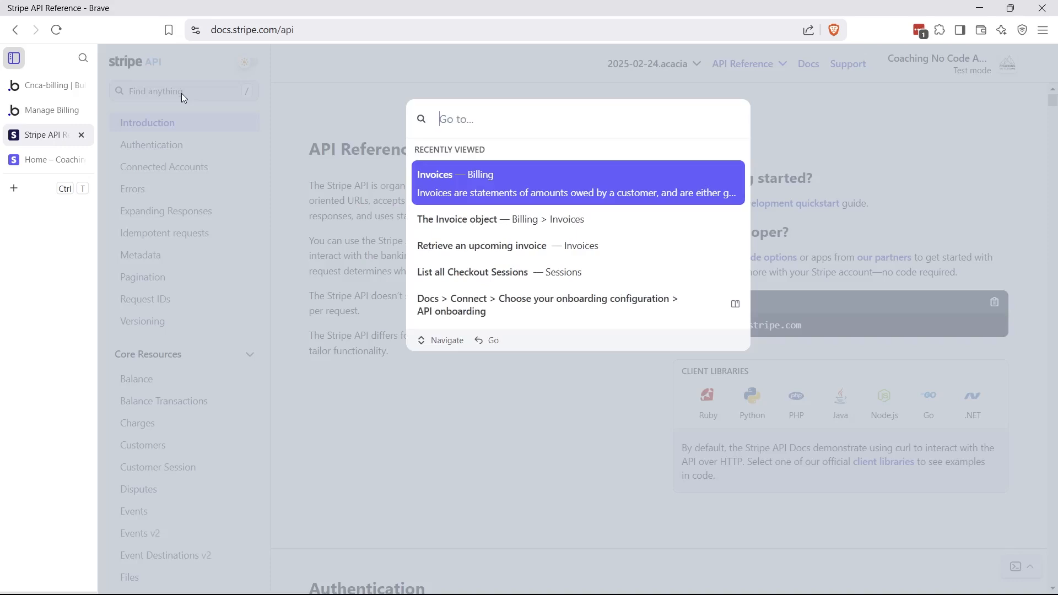
{"action": "type", "text": "invoices"}
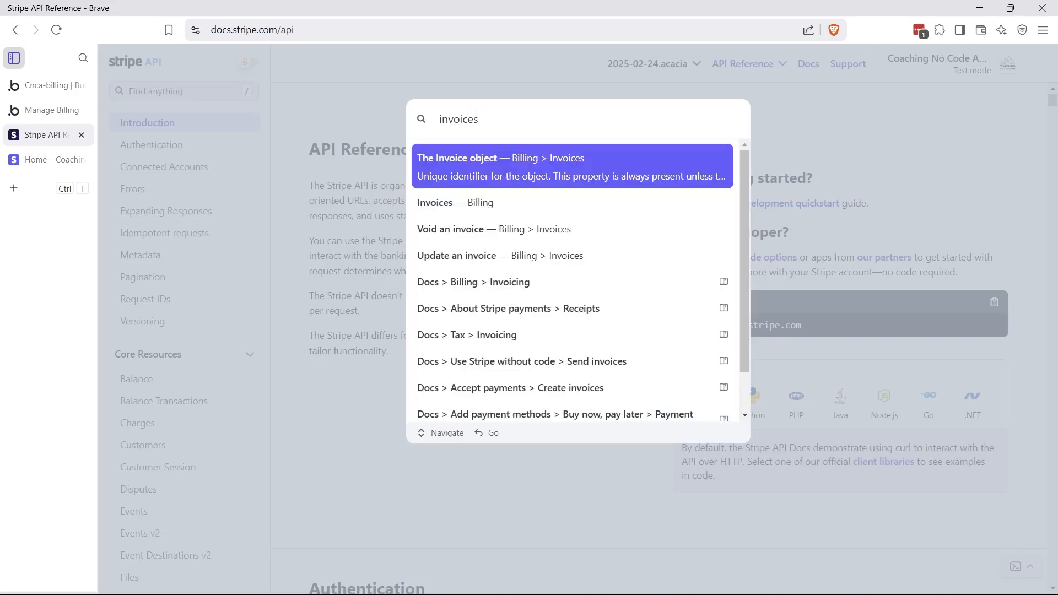
{"action": "left_click", "coordinate": [465, 198]}
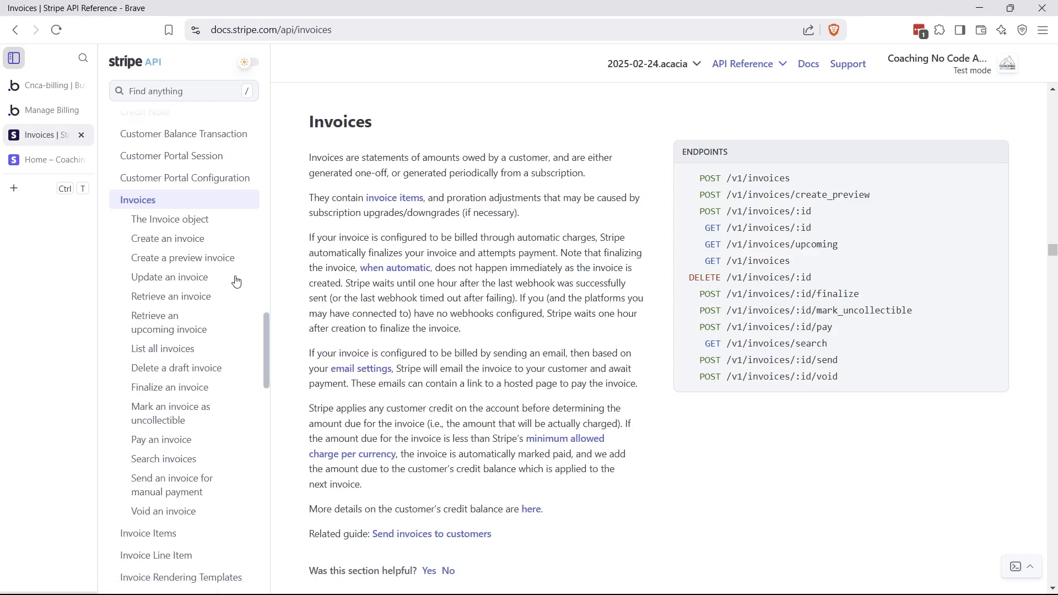
{"action": "scroll", "coordinate": [223, 263], "scroll_direction": "up", "scroll_amount": 9}
{"action": "scroll", "coordinate": [220, 259], "scroll_direction": "down", "scroll_amount": 9}
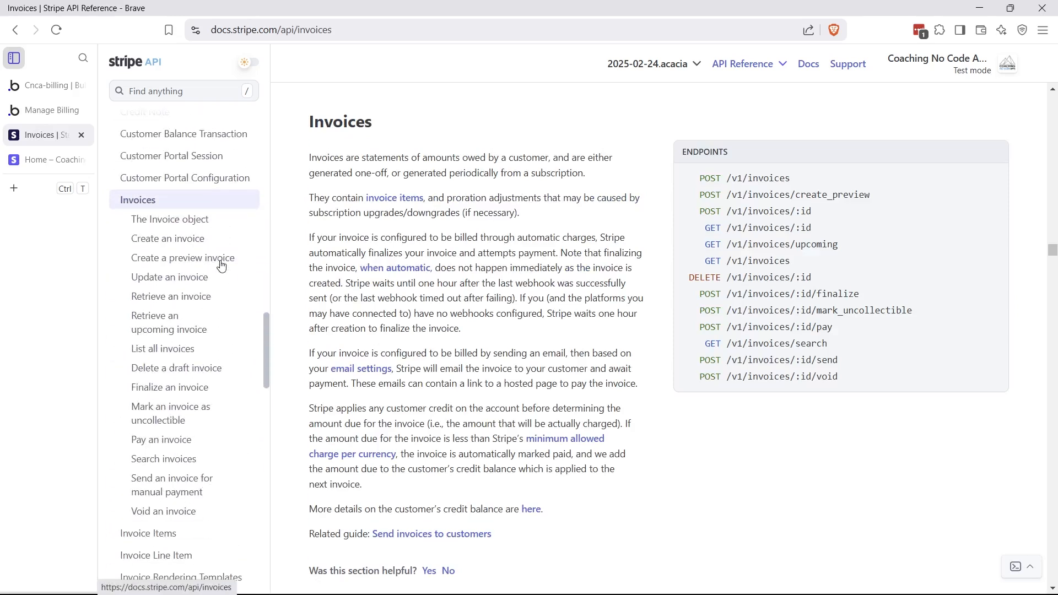
{"action": "scroll", "coordinate": [221, 265], "scroll_direction": "up", "scroll_amount": 1}
{"action": "scroll", "coordinate": [221, 265], "scroll_direction": "down", "scroll_amount": 1}
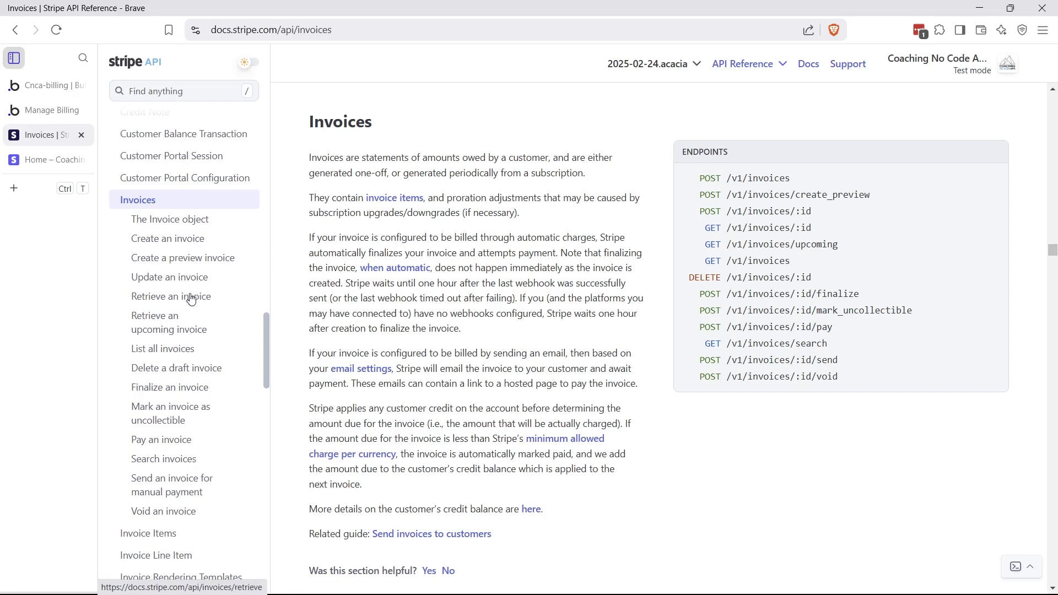
{"action": "left_click", "coordinate": [160, 356]}
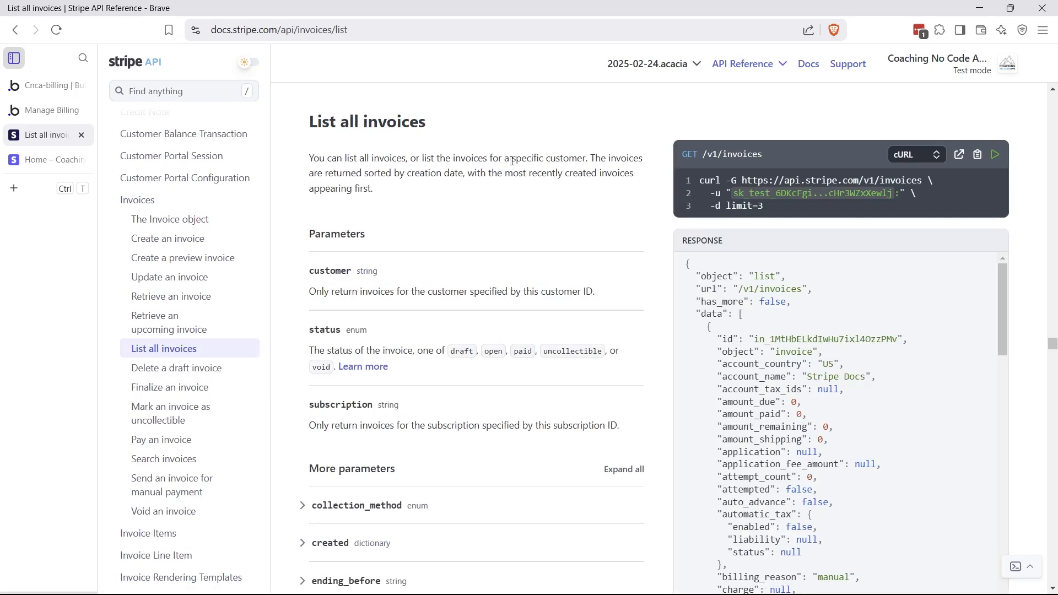
{"action": "left_click_drag", "start_coordinate": [512, 161], "coordinate": [591, 160]}
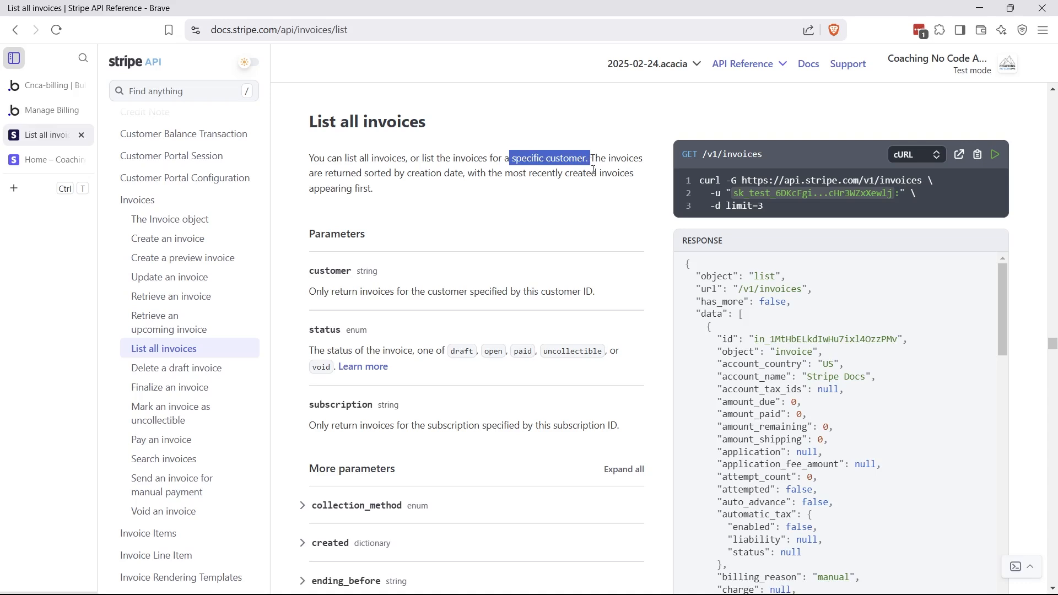
{"action": "left_click_drag", "start_coordinate": [310, 405], "coordinate": [375, 408]}
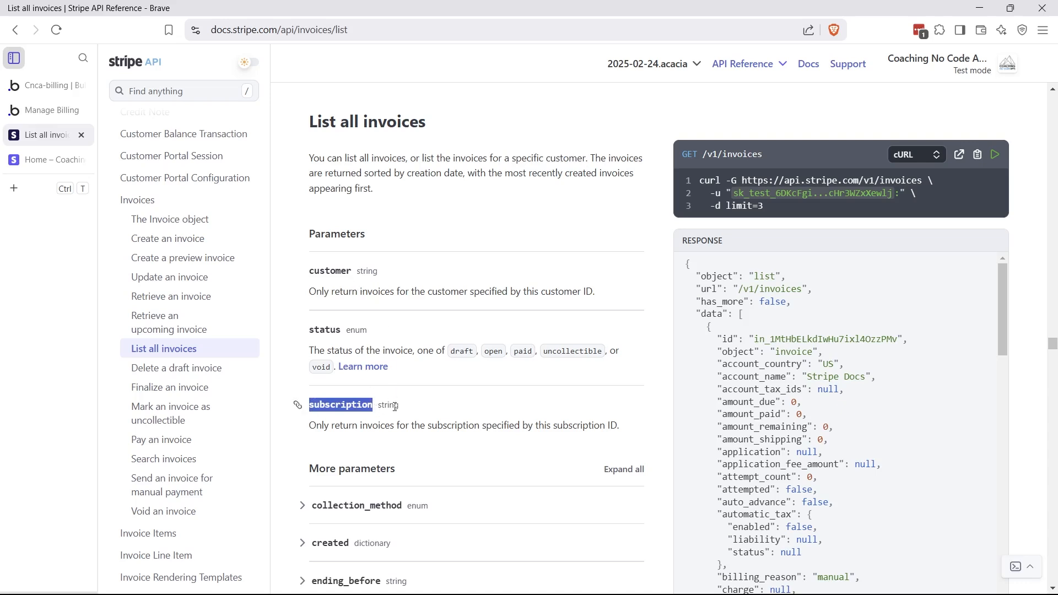
{"action": "left_click", "coordinate": [433, 238]}
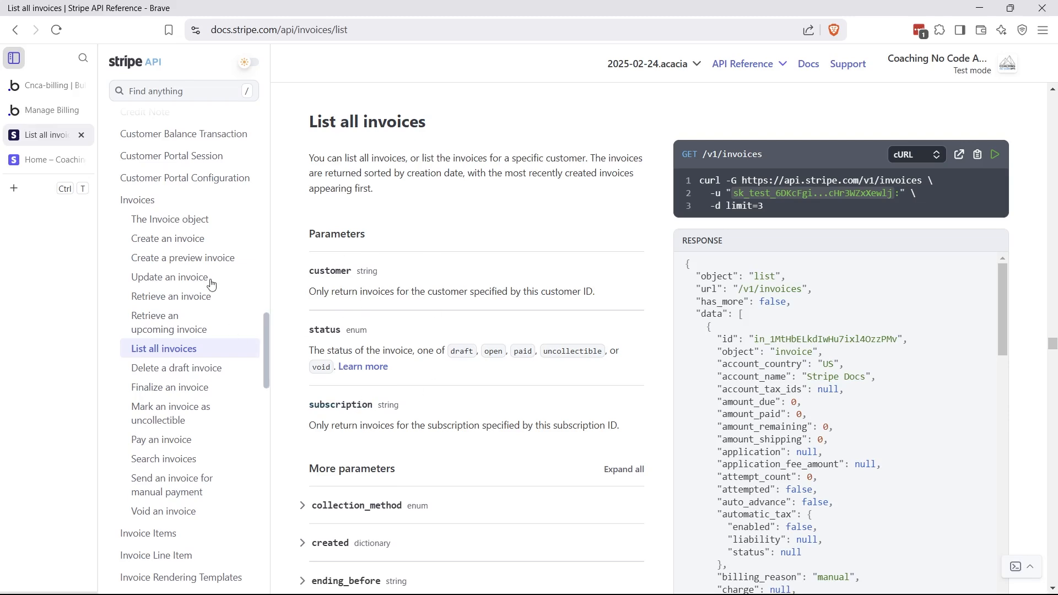
{"action": "left_click", "coordinate": [191, 249]}
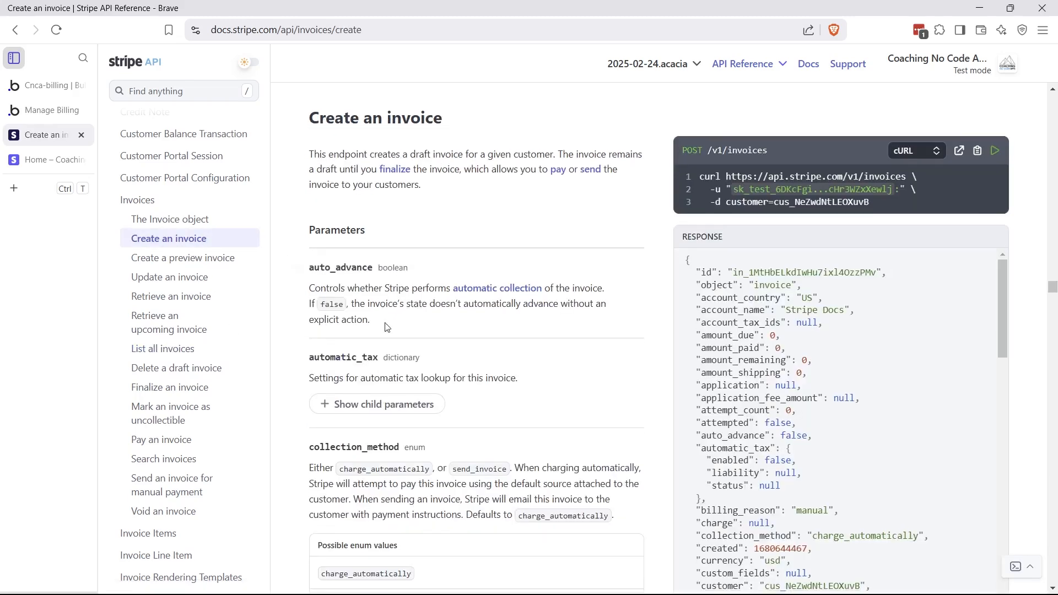
{"action": "scroll", "coordinate": [384, 326], "scroll_direction": "down", "scroll_amount": 6}
{"action": "left_click_drag", "start_coordinate": [383, 312], "coordinate": [534, 314]}
{"action": "left_click", "coordinate": [533, 315]}
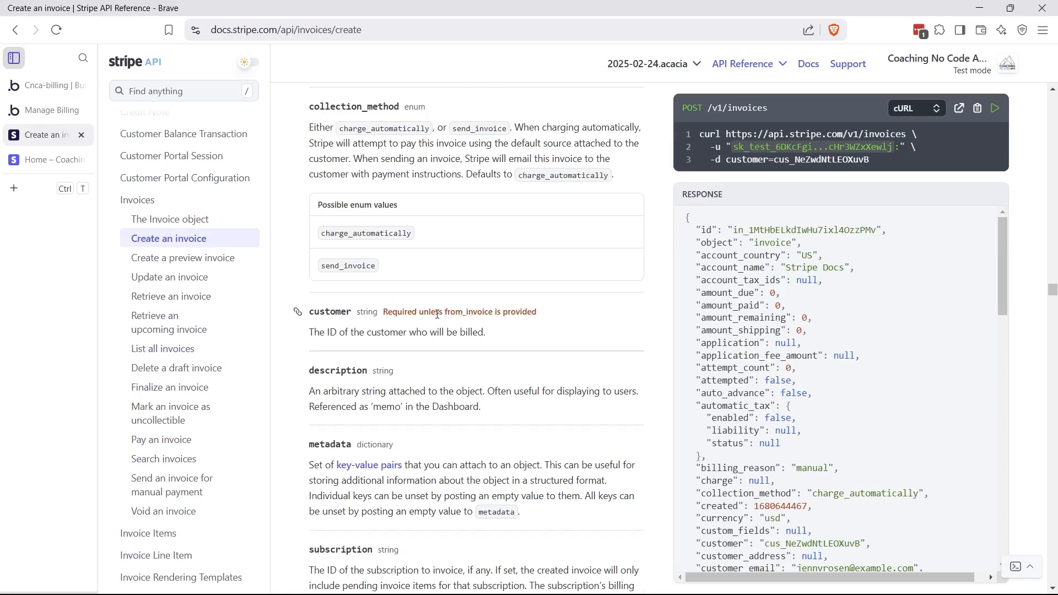
{"action": "left_click", "coordinate": [169, 348]}
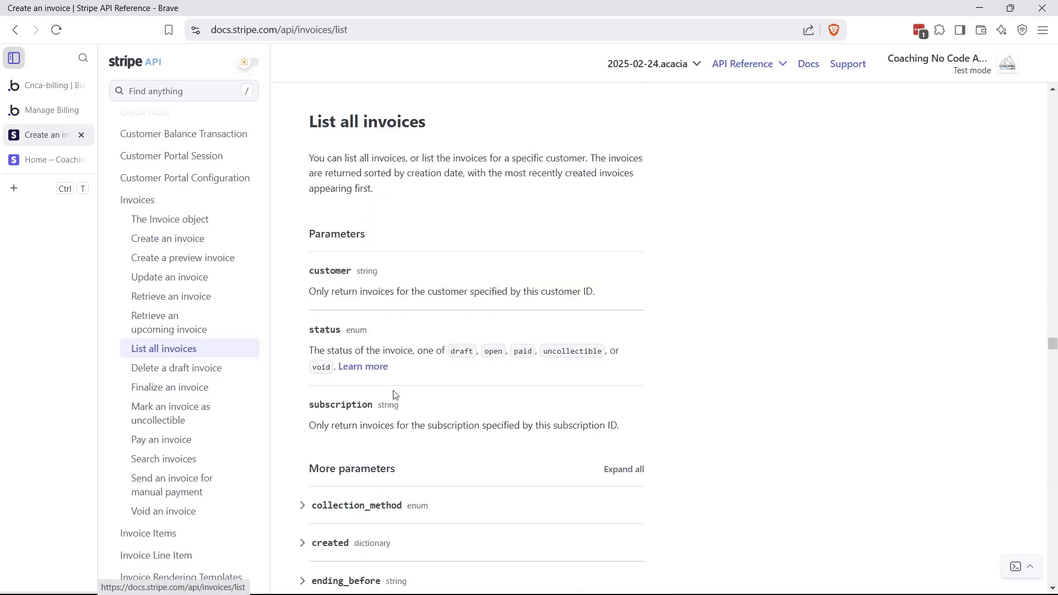
{"action": "left_click_drag", "start_coordinate": [315, 271], "coordinate": [336, 271]}
{"action": "left_click", "coordinate": [298, 405]}
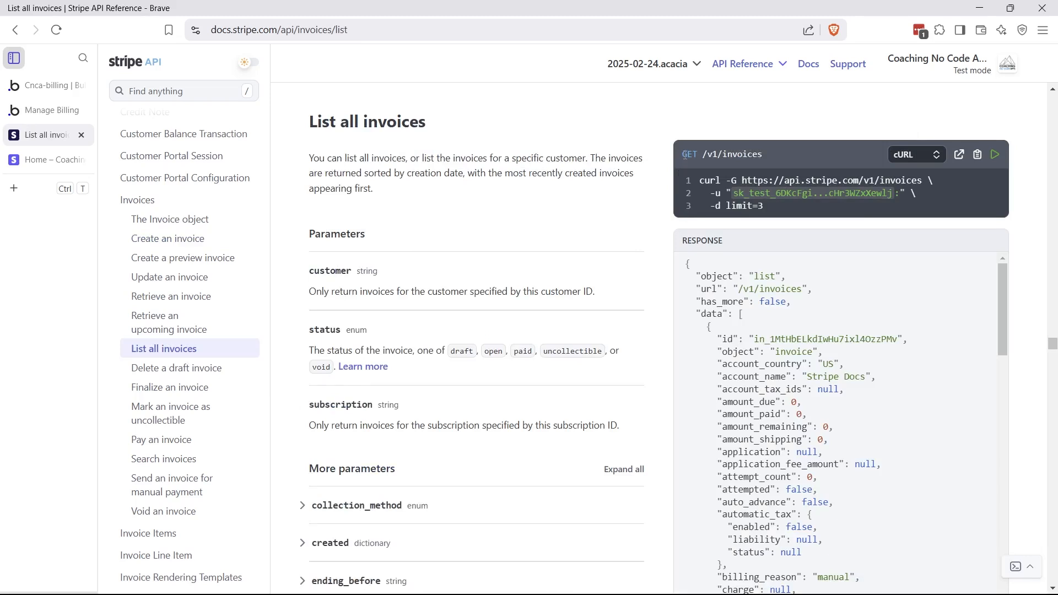
{"action": "left_click_drag", "start_coordinate": [685, 154], "coordinate": [698, 155]}
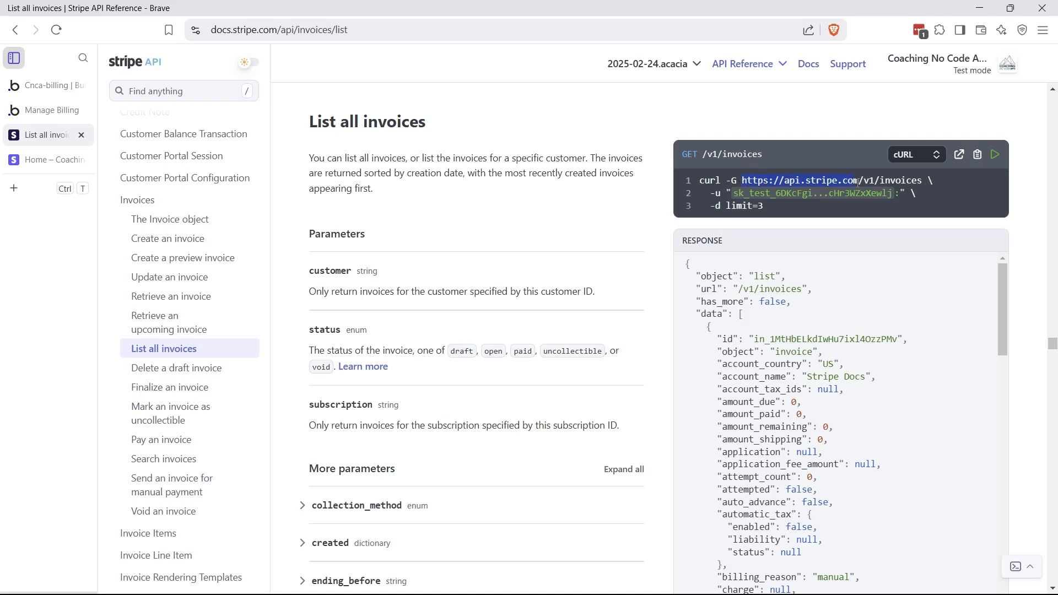
{"action": "left_click_drag", "start_coordinate": [919, 183], "coordinate": [923, 181]}
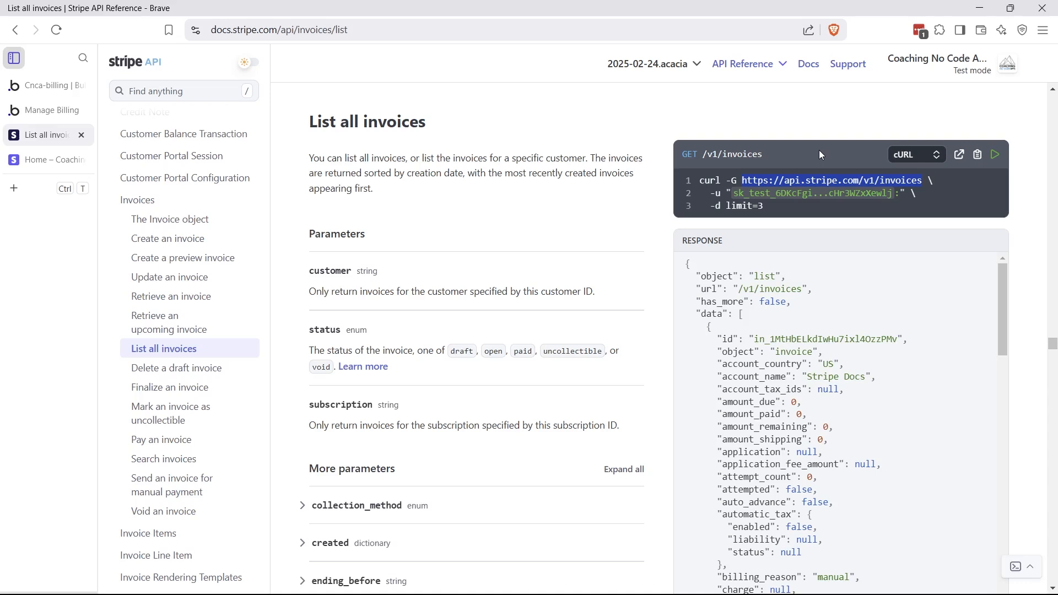
In the API Connector, add a test API call and then delete it
{"action": "left_click", "coordinate": [50, 87]}
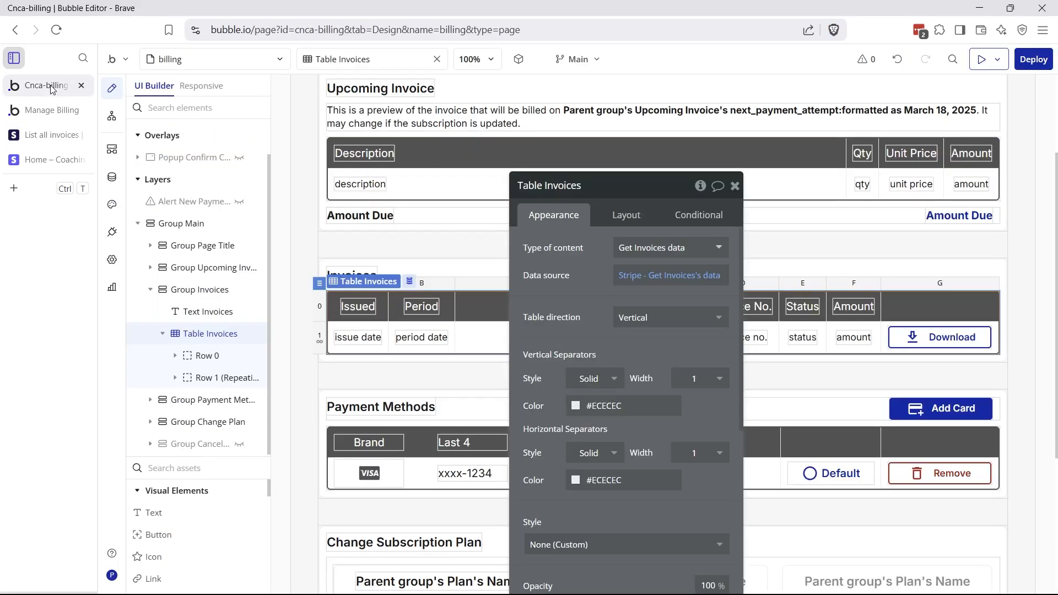
{"action": "left_click", "coordinate": [112, 232]}
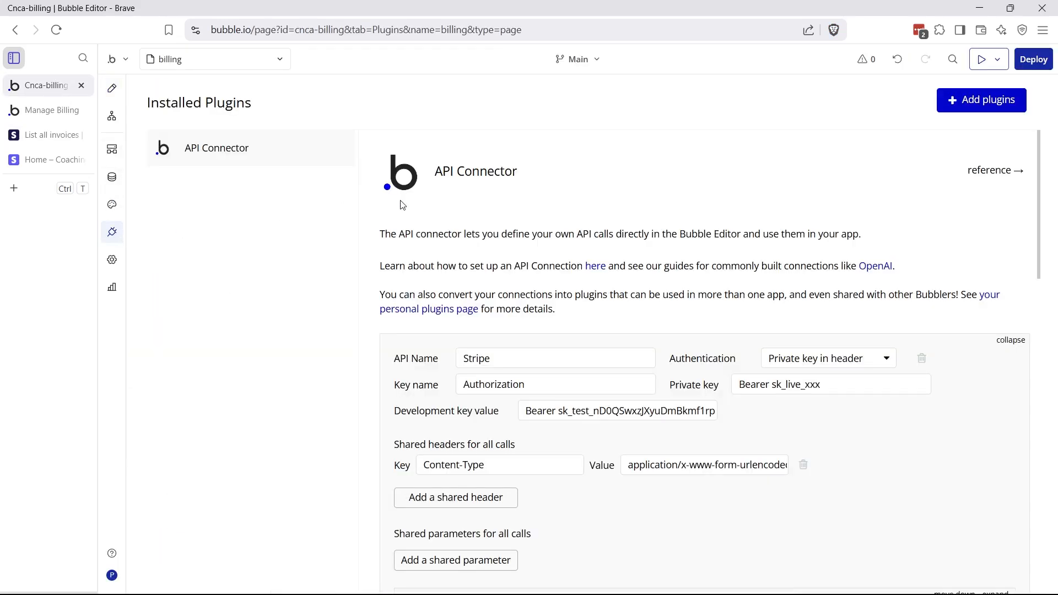
{"action": "scroll", "coordinate": [456, 291], "scroll_direction": "down", "scroll_amount": 9}
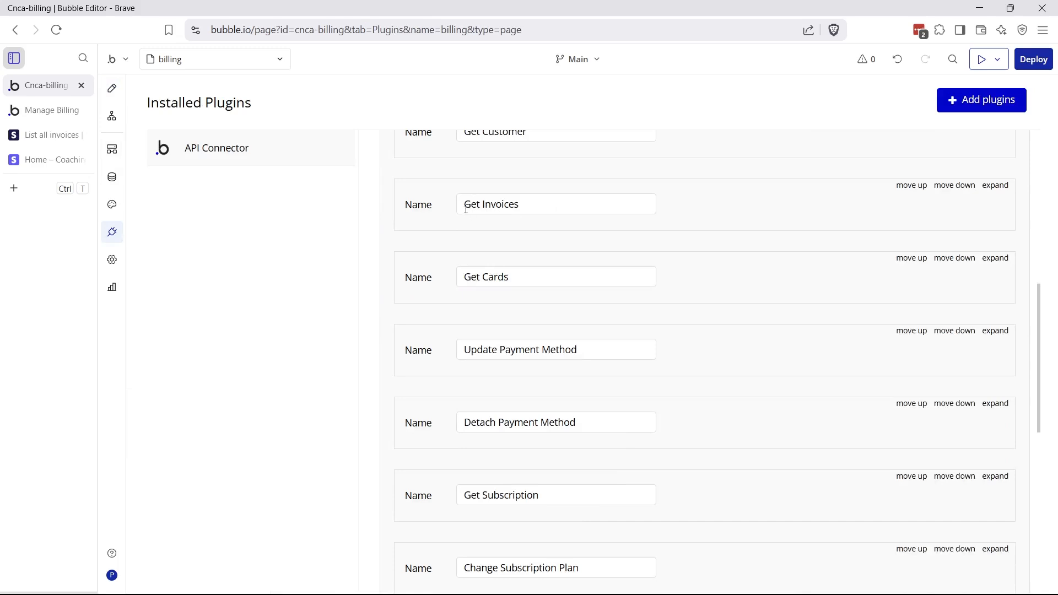
{"action": "scroll", "coordinate": [496, 384], "scroll_direction": "down", "scroll_amount": 8}
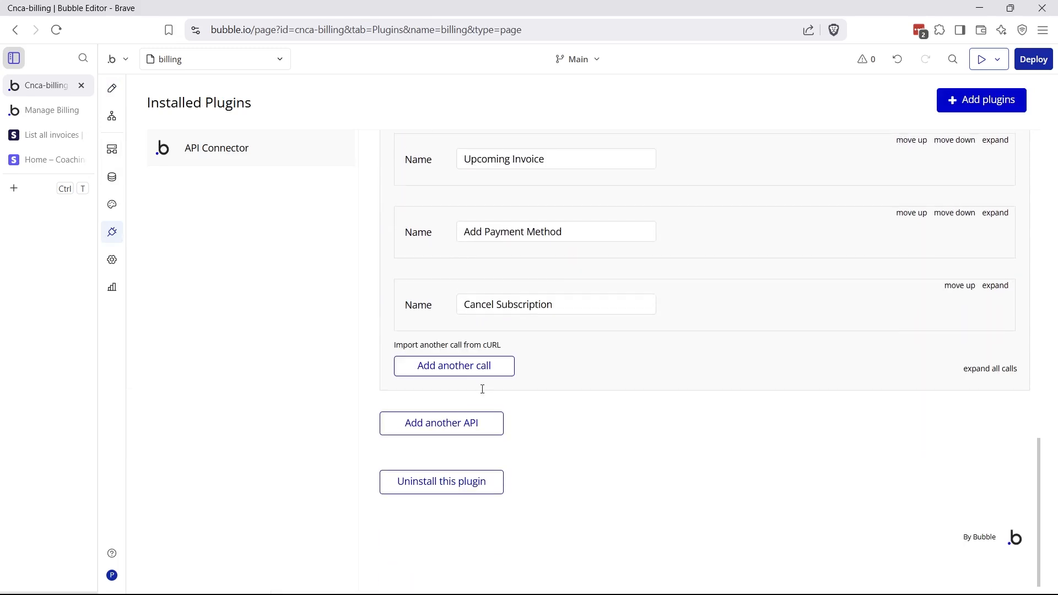
{"action": "left_click", "coordinate": [440, 376]}
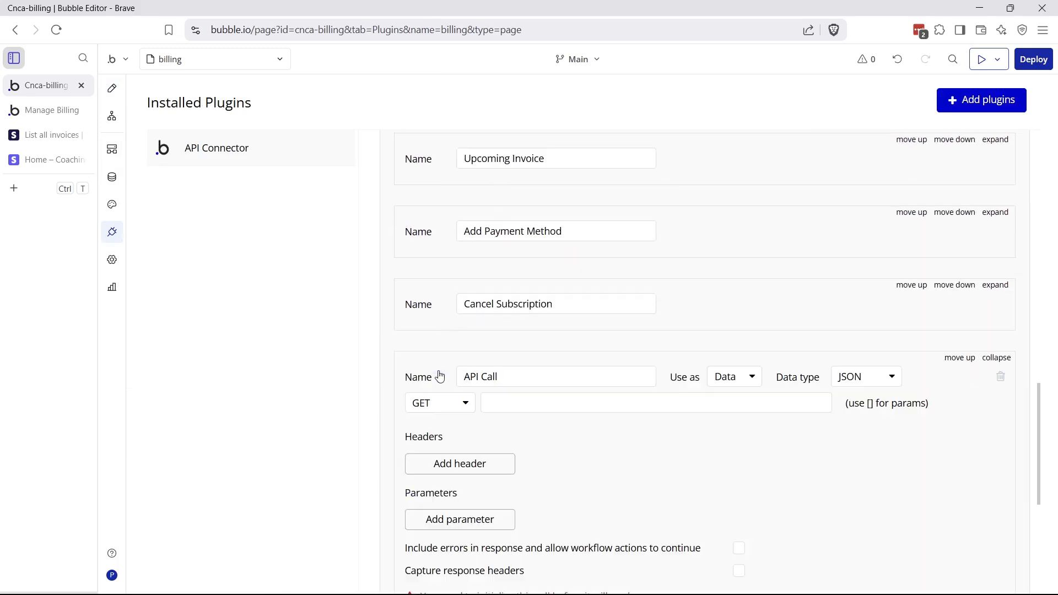
{"action": "left_click", "coordinate": [1006, 360]}
{"action": "left_click", "coordinate": [1007, 359]}
{"action": "left_click", "coordinate": [1000, 377]}
{"action": "left_click", "coordinate": [583, 209]}
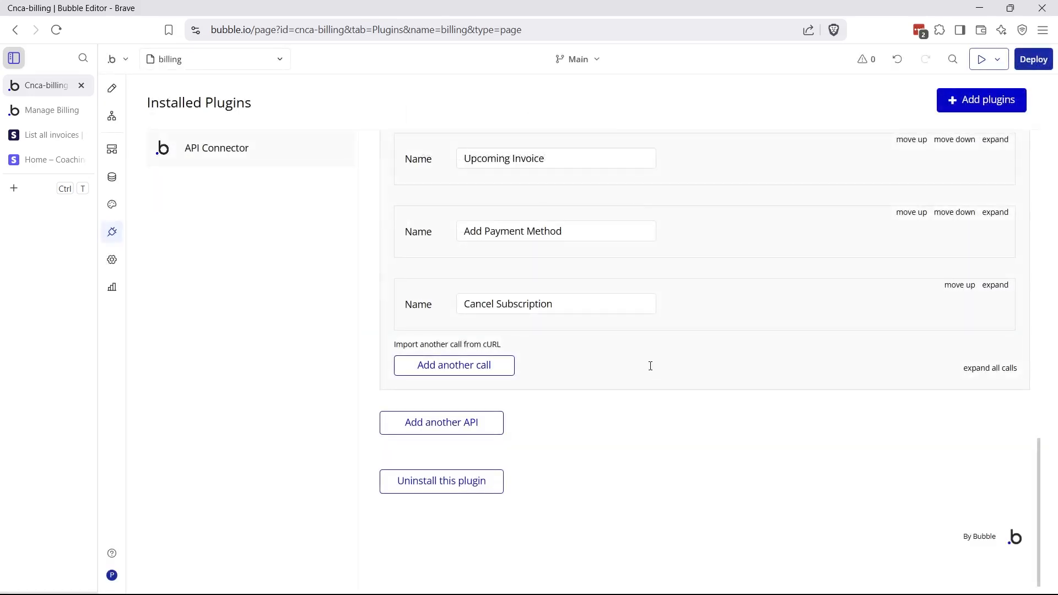
Expand the Get Invoices call, keep it used as Data, and view the billing page design
{"action": "scroll", "coordinate": [672, 319], "scroll_direction": "up", "scroll_amount": 10}
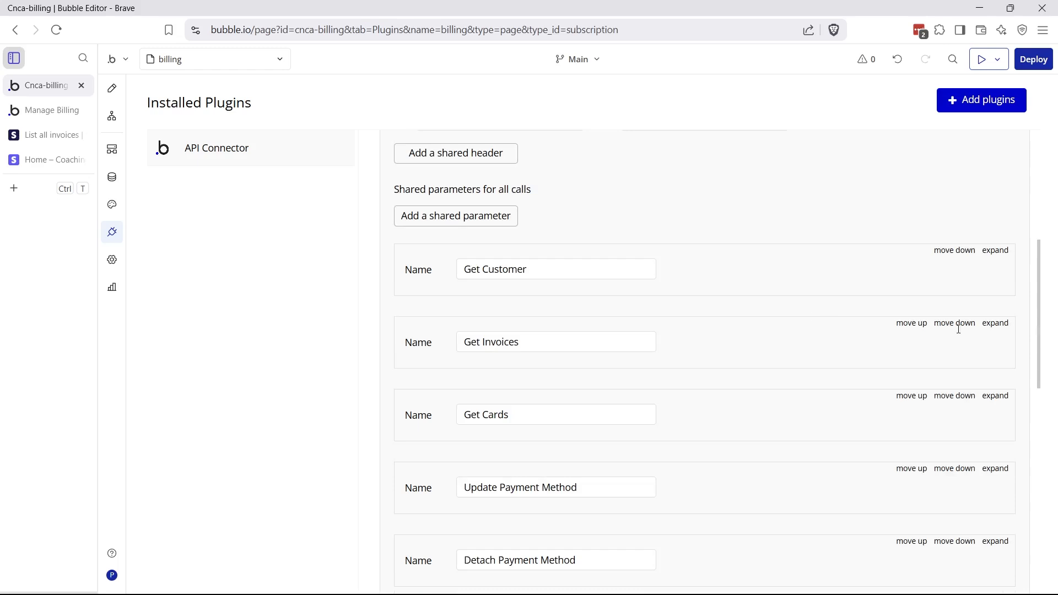
{"action": "left_click", "coordinate": [995, 324]}
{"action": "scroll", "coordinate": [586, 366], "scroll_direction": "down", "scroll_amount": 2}
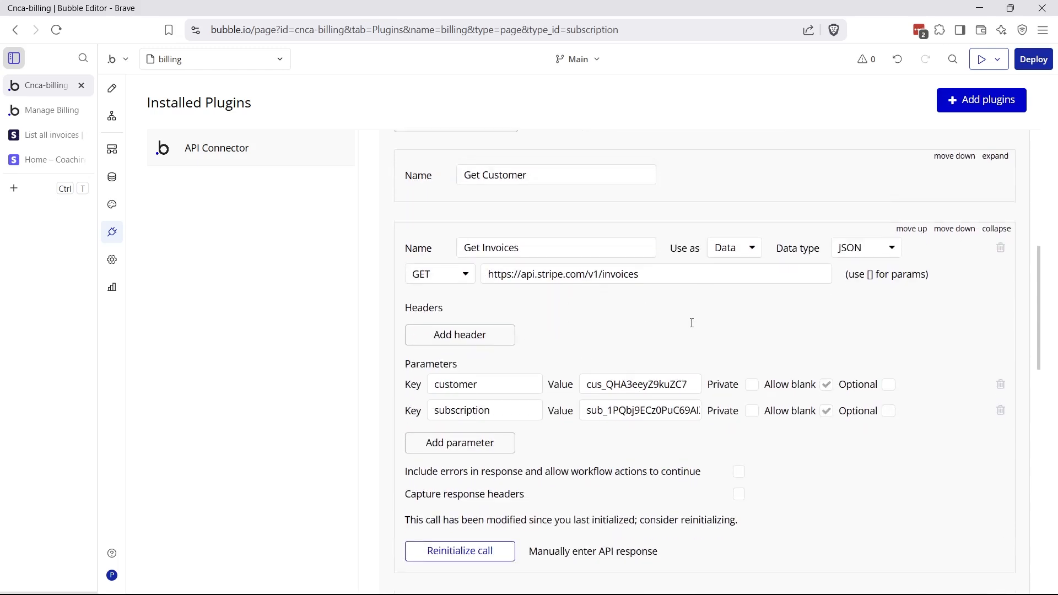
{"action": "scroll", "coordinate": [691, 323], "scroll_direction": "down", "scroll_amount": 1}
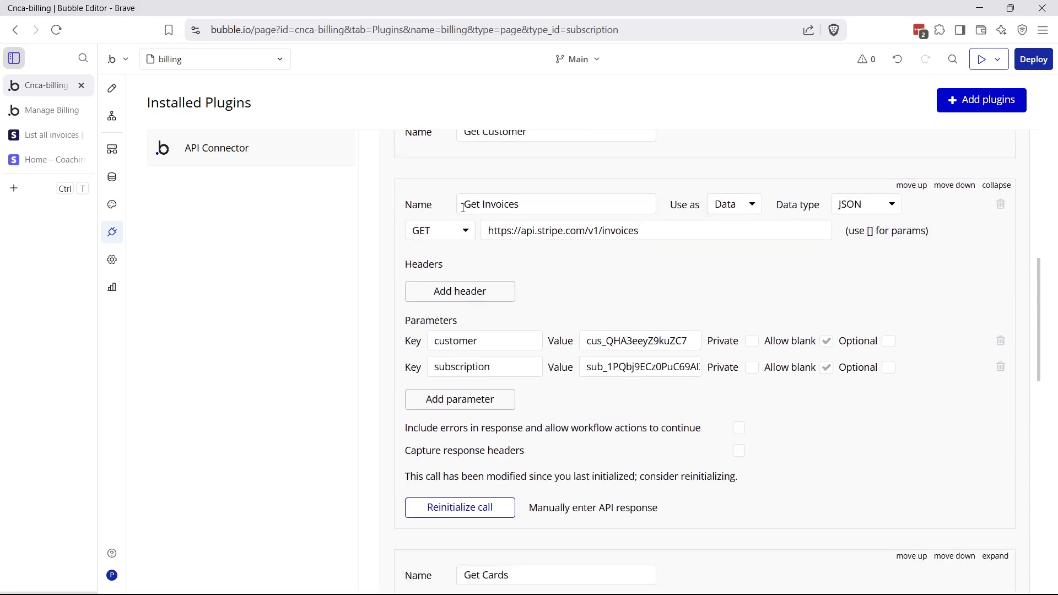
{"action": "left_click", "coordinate": [564, 208]}
{"action": "key", "text": "ctrl+a"}
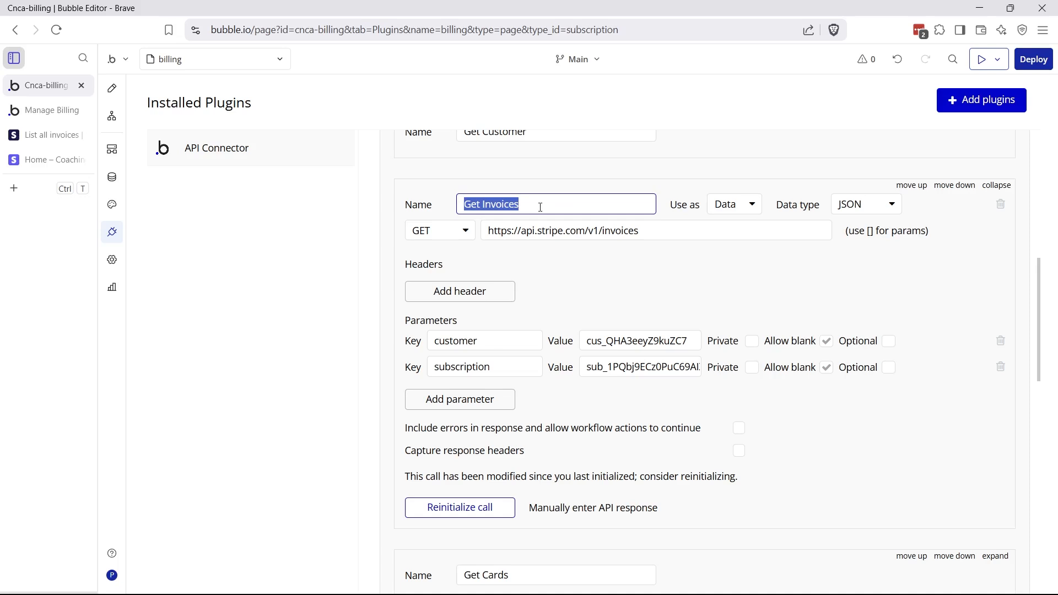
{"action": "left_click", "coordinate": [605, 253]}
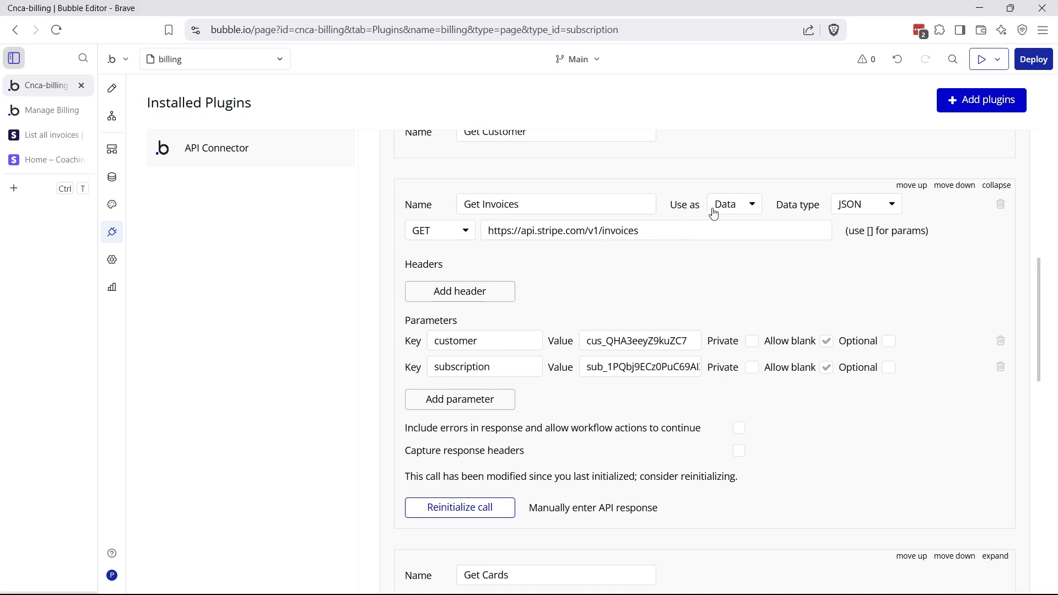
{"action": "left_click", "coordinate": [733, 208]}
{"action": "left_click", "coordinate": [725, 227]}
{"action": "left_click_drag", "start_coordinate": [606, 230], "coordinate": [639, 230]}
{"action": "left_click", "coordinate": [112, 89]}
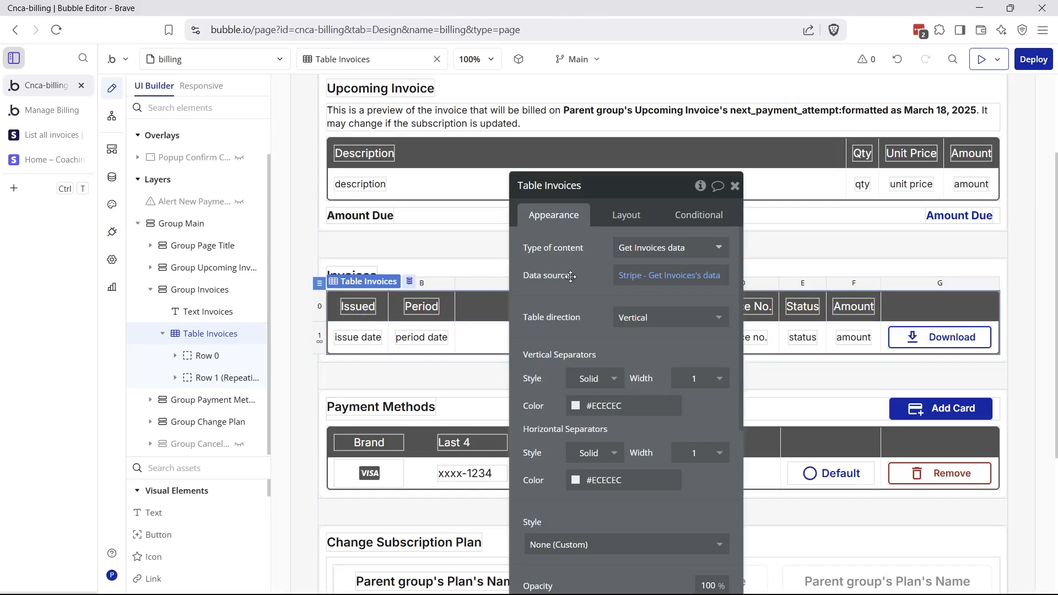
Go from Table Invoices' property editor back to the API Connector's Get Invoices call
{"action": "left_click_drag", "start_coordinate": [573, 249], "coordinate": [576, 267]}
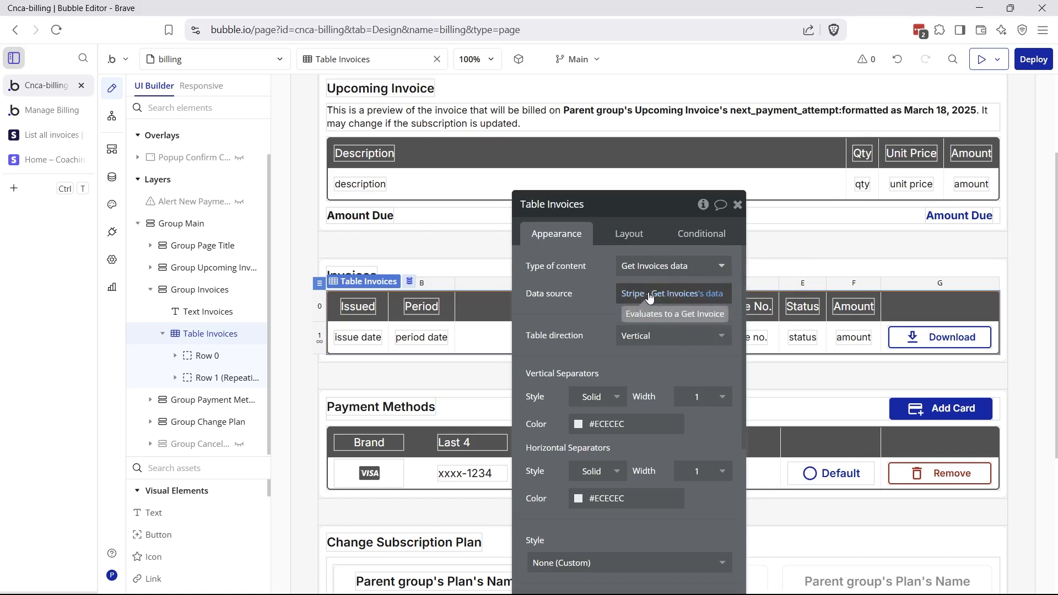
{"action": "left_click", "coordinate": [112, 231]}
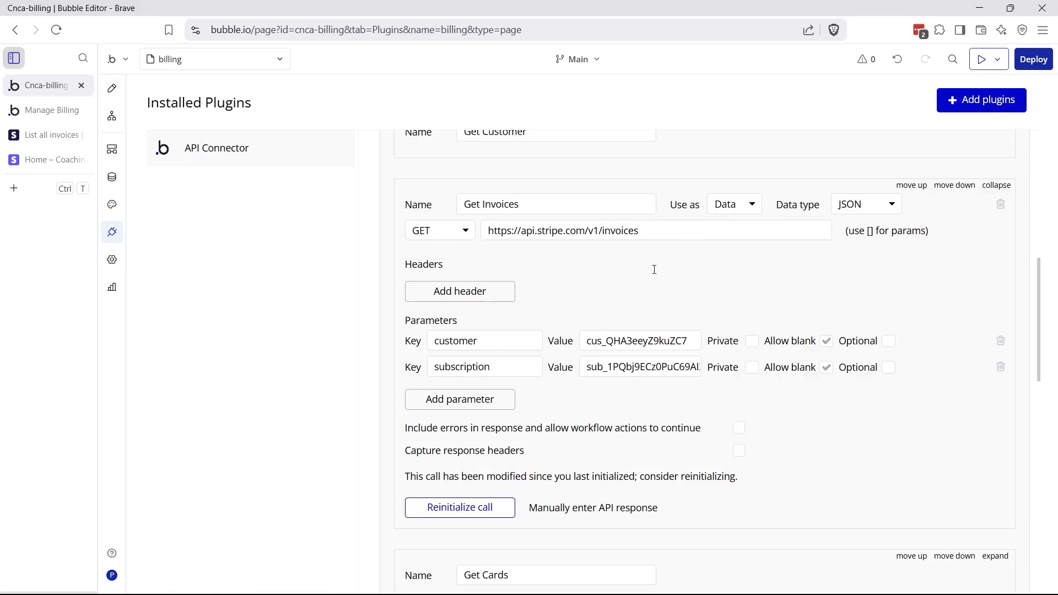
Confirm the Get Invoices call uses GET on the Stripe invoices endpoint URL
{"action": "left_click", "coordinate": [443, 233]}
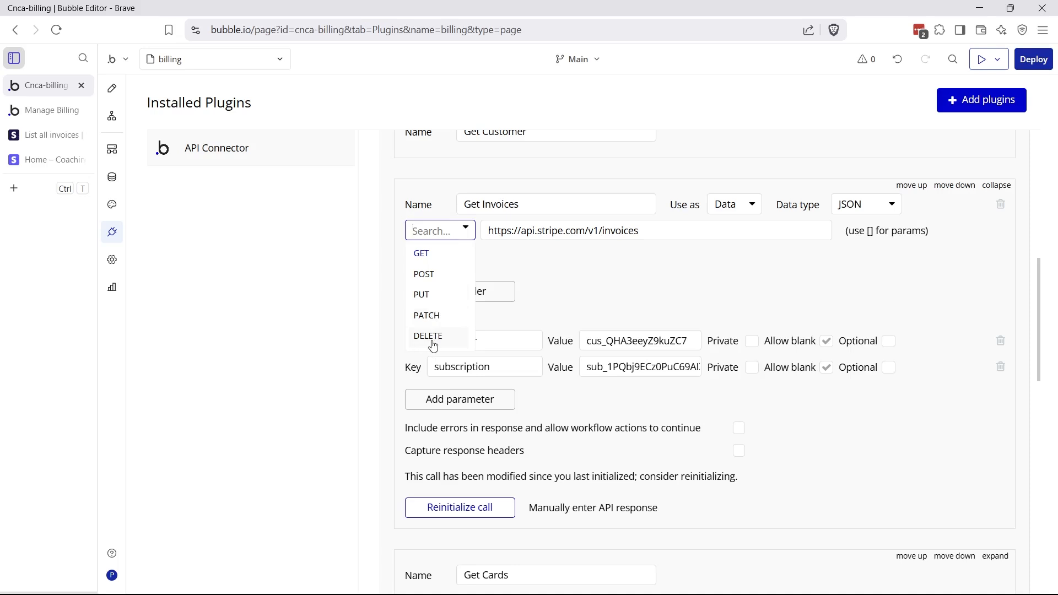
{"action": "left_click", "coordinate": [533, 292]}
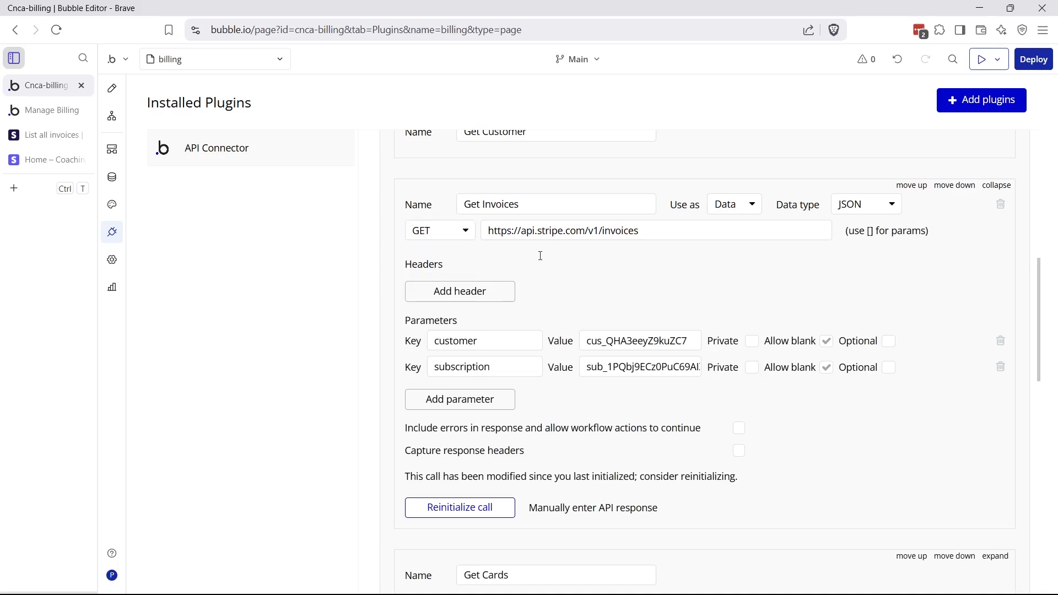
{"action": "left_click_drag", "start_coordinate": [484, 236], "coordinate": [679, 234]}
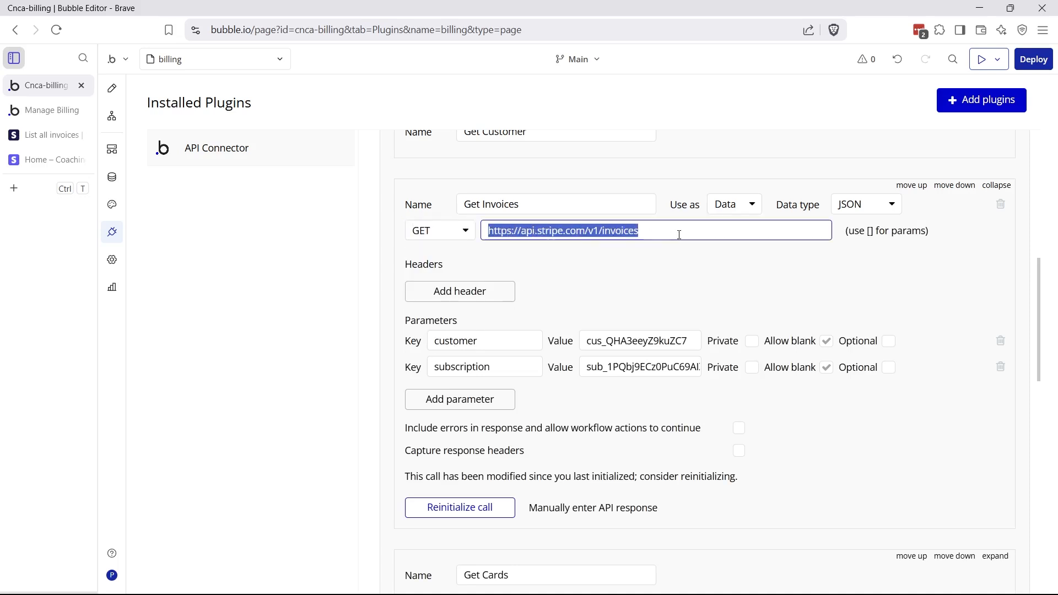
{"action": "left_click", "coordinate": [679, 235]}
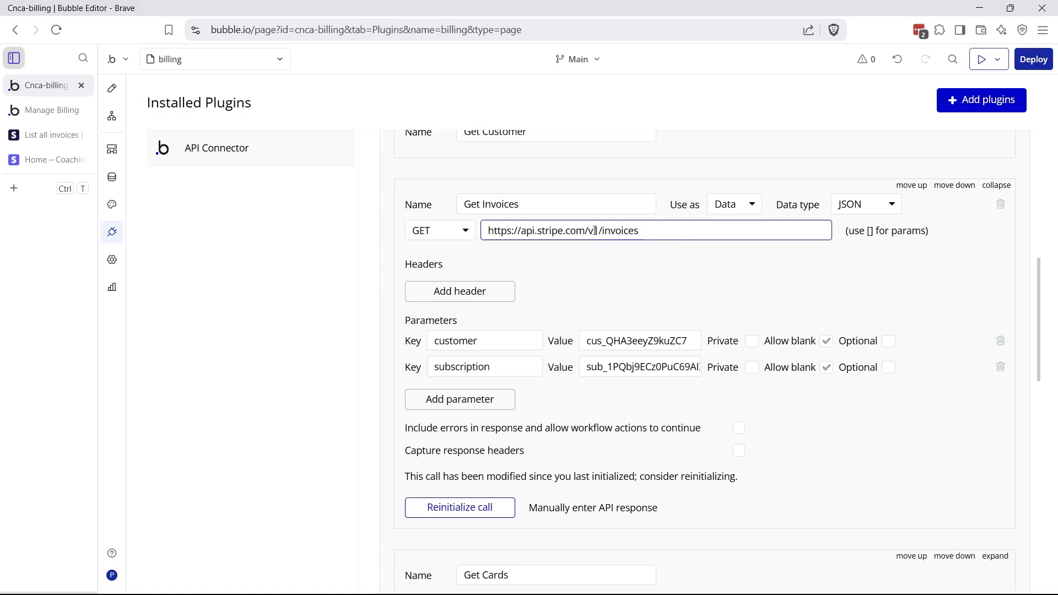
{"action": "left_click", "coordinate": [675, 256]}
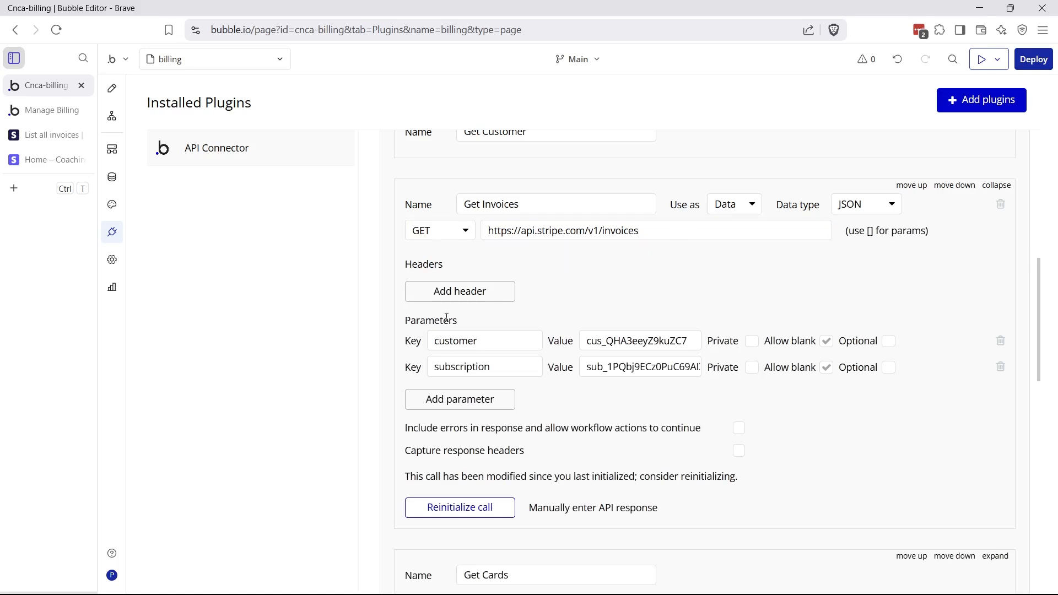
Add three empty parameter rows to the call, then delete them again
{"action": "left_click", "coordinate": [456, 409]}
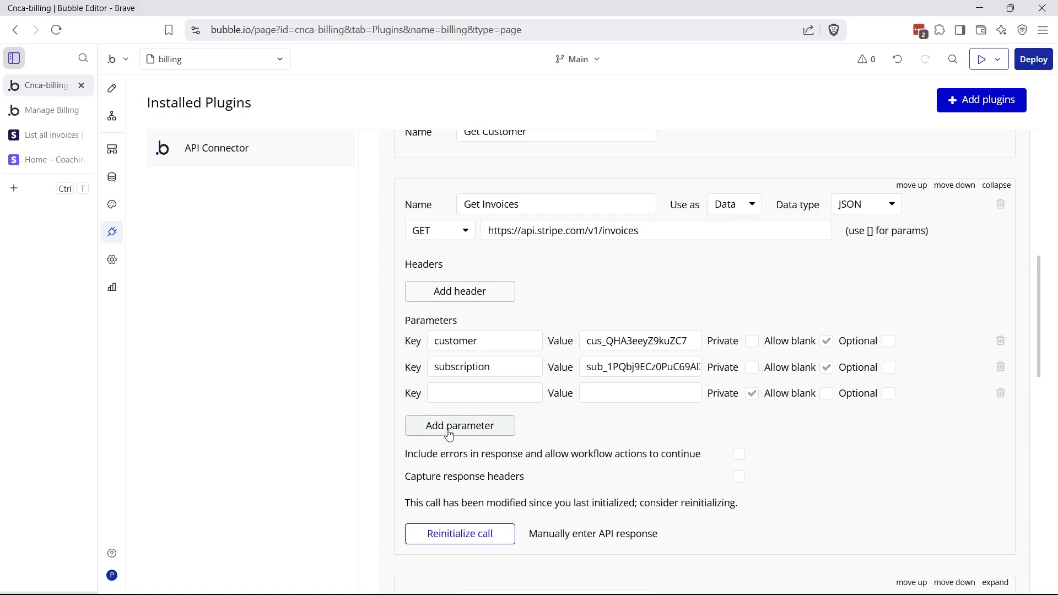
{"action": "left_click", "coordinate": [448, 433]}
{"action": "left_click", "coordinate": [446, 458]}
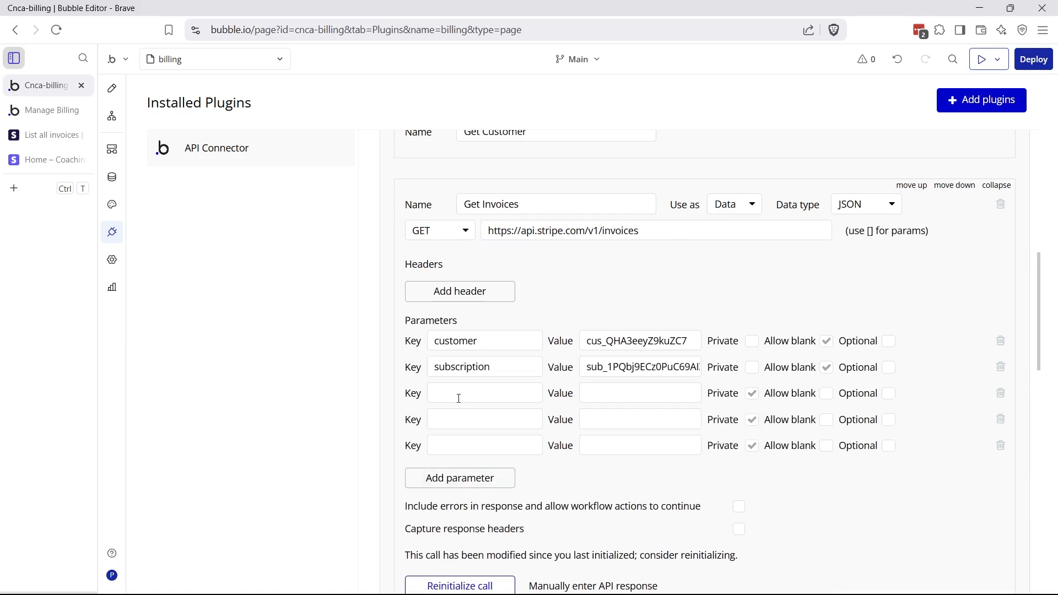
{"action": "left_click", "coordinate": [1000, 395]}
{"action": "left_click", "coordinate": [1000, 395]}
{"action": "left_click", "coordinate": [1000, 395]}
{"action": "left_click", "coordinate": [639, 389]}
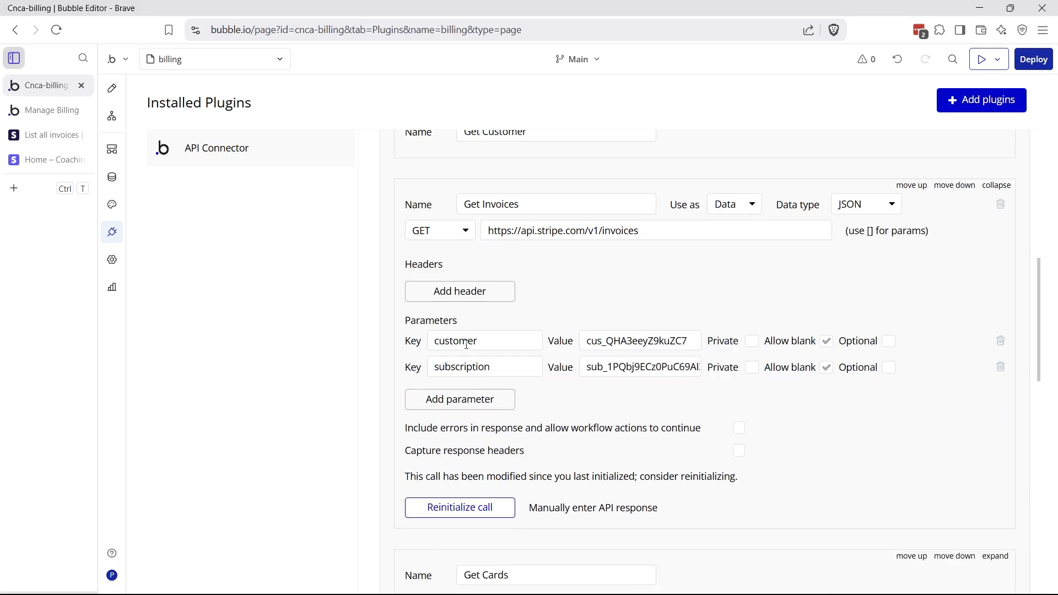
Compare the docs' customer and subscription parameters with the call's customer parameter key
{"action": "left_click", "coordinate": [61, 135]}
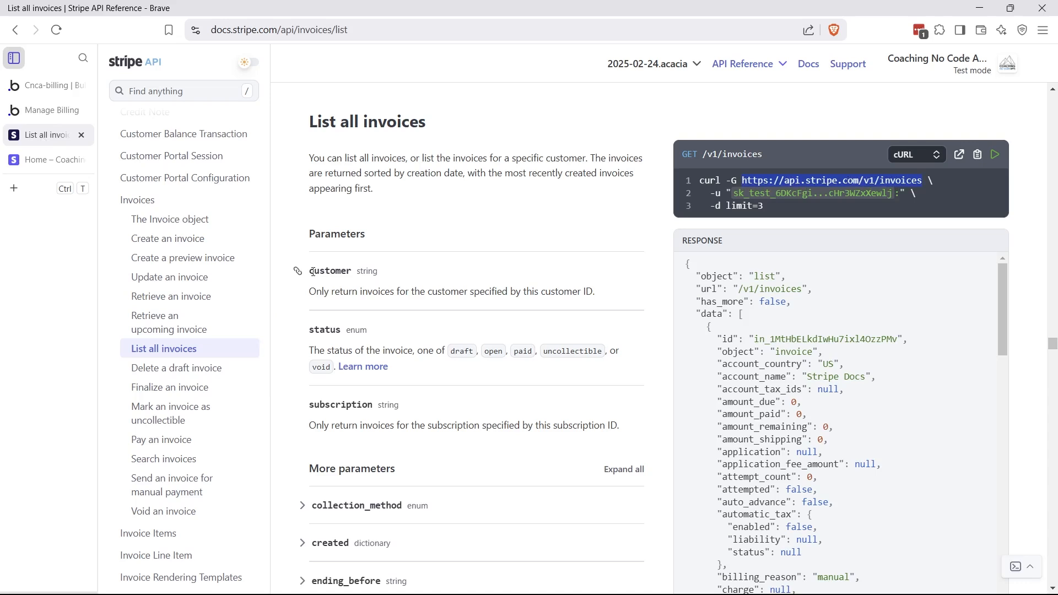
{"action": "left_click_drag", "start_coordinate": [313, 272], "coordinate": [348, 273]}
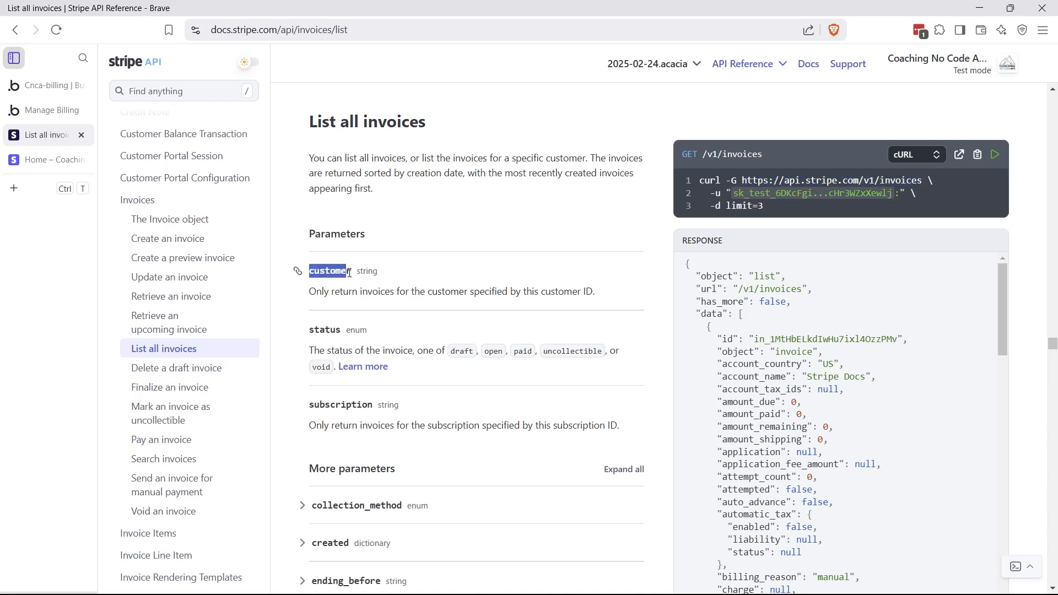
{"action": "left_click_drag", "start_coordinate": [320, 406], "coordinate": [365, 415]}
{"action": "left_click", "coordinate": [364, 410]}
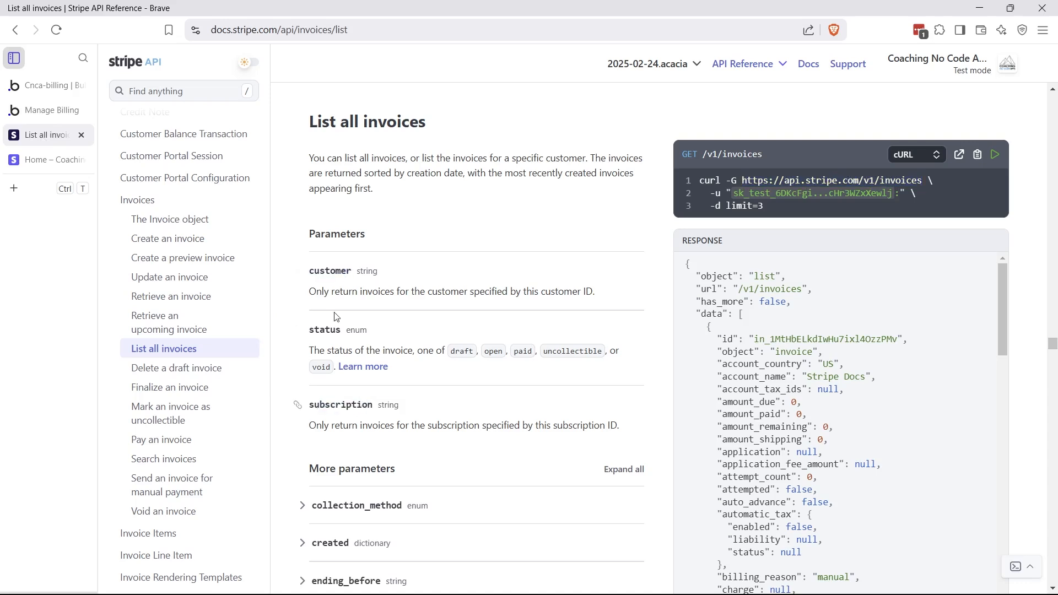
{"action": "left_click", "coordinate": [34, 85]}
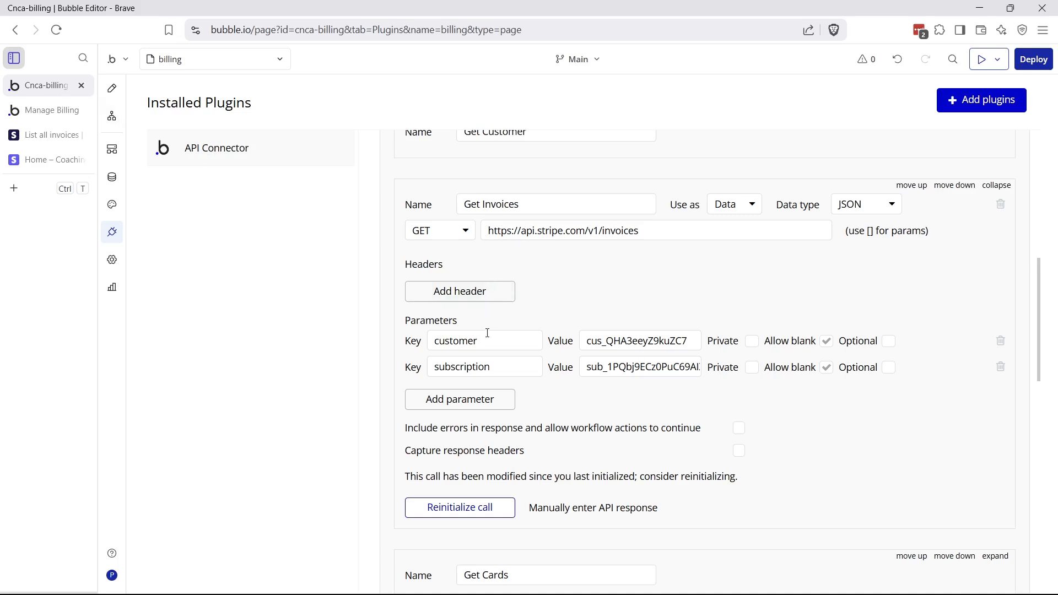
{"action": "left_click_drag", "start_coordinate": [488, 341], "coordinate": [434, 343]}
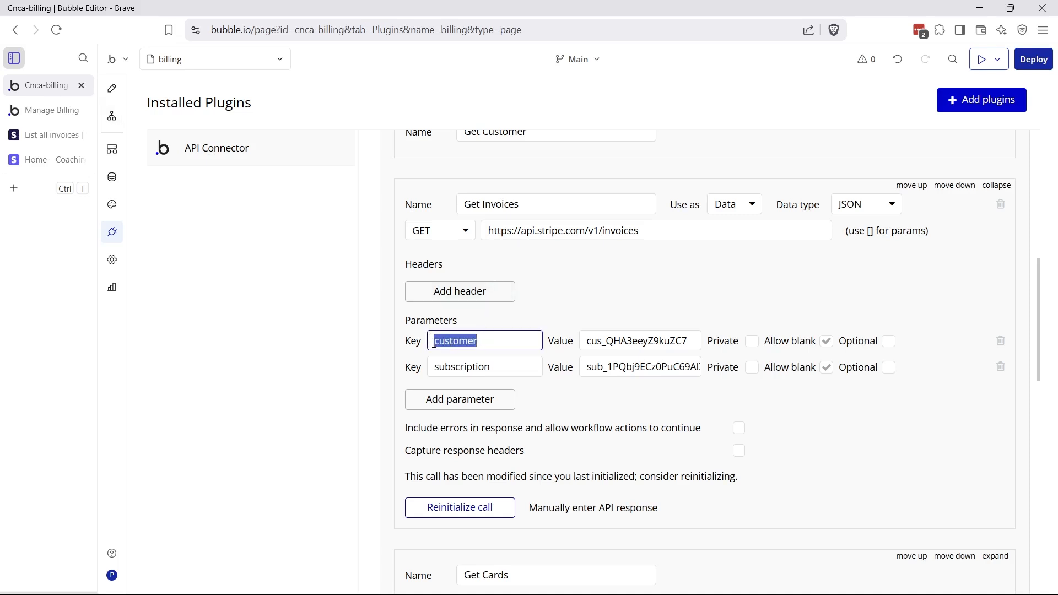
{"action": "left_click", "coordinate": [493, 341]}
{"action": "left_click", "coordinate": [570, 304]}
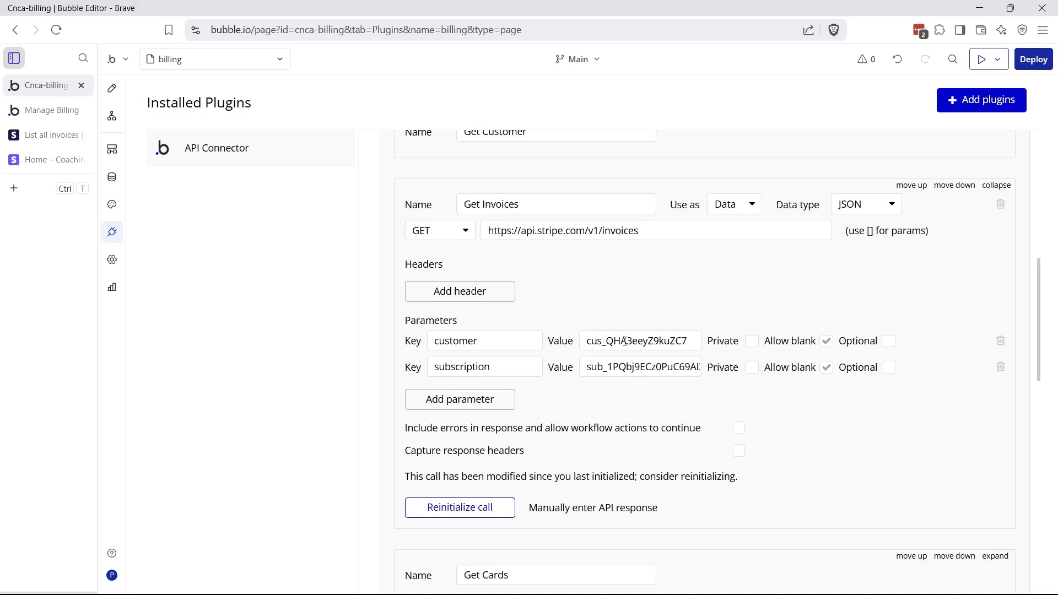
{"action": "left_click", "coordinate": [63, 164]}
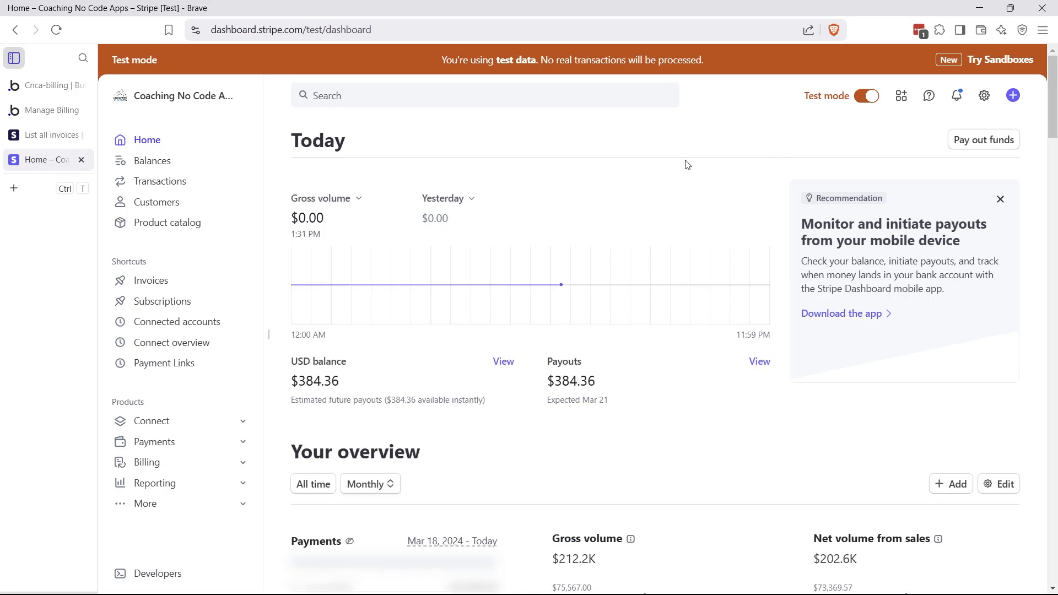
Open the active SaaS Application subscription and select its subscription ID in the address bar
{"action": "left_click", "coordinate": [183, 302]}
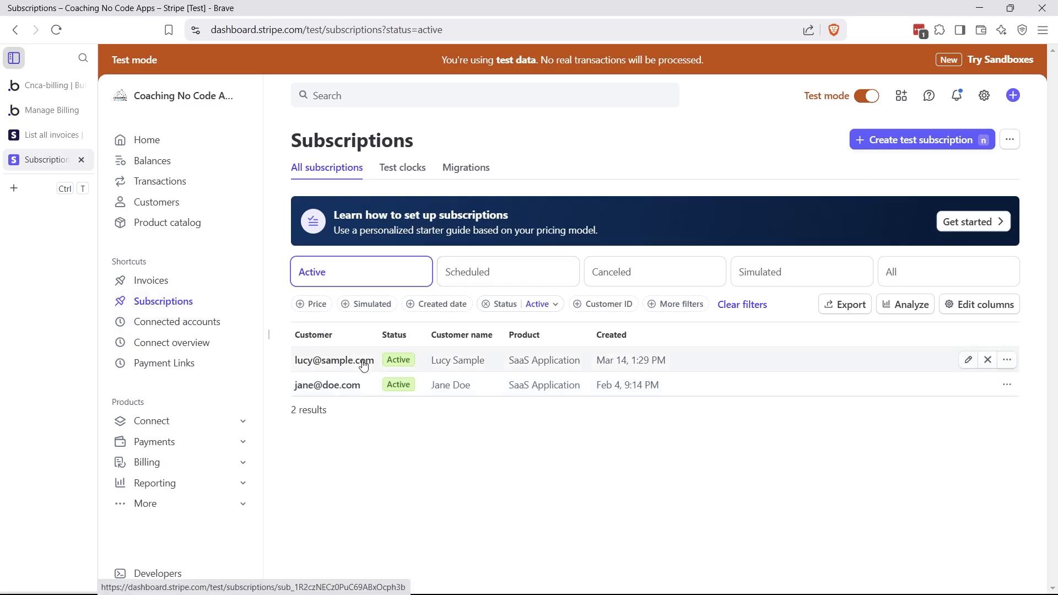
{"action": "left_click", "coordinate": [347, 366]}
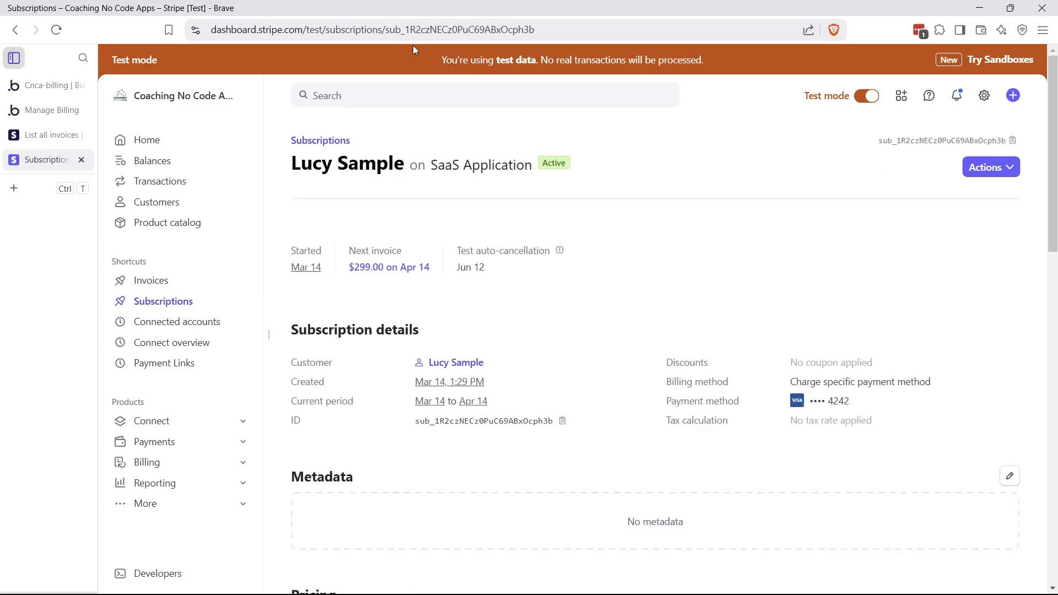
{"action": "double_click", "coordinate": [388, 30]}
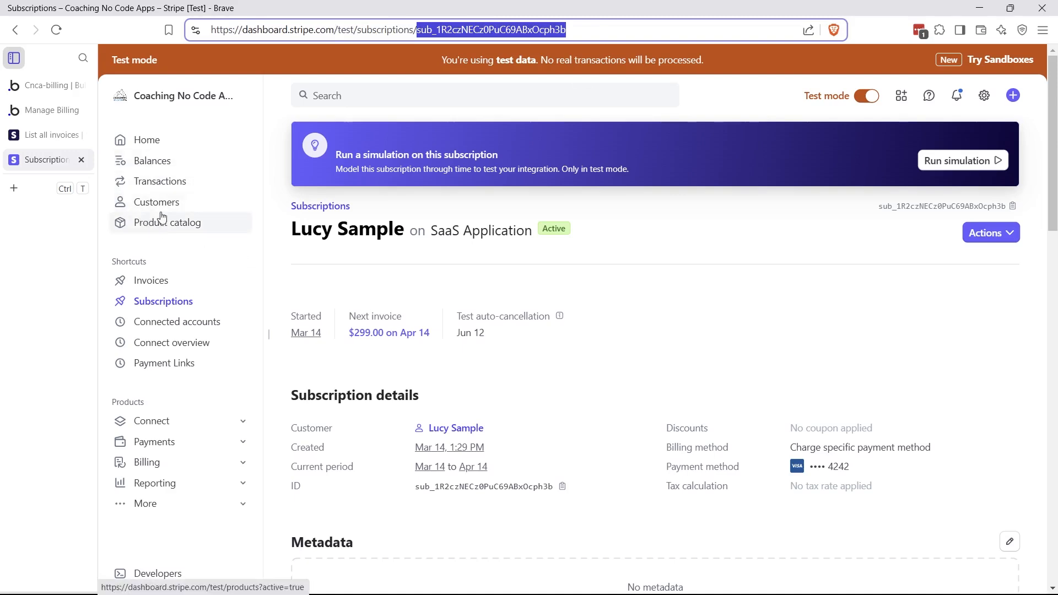
{"action": "left_click", "coordinate": [49, 85]}
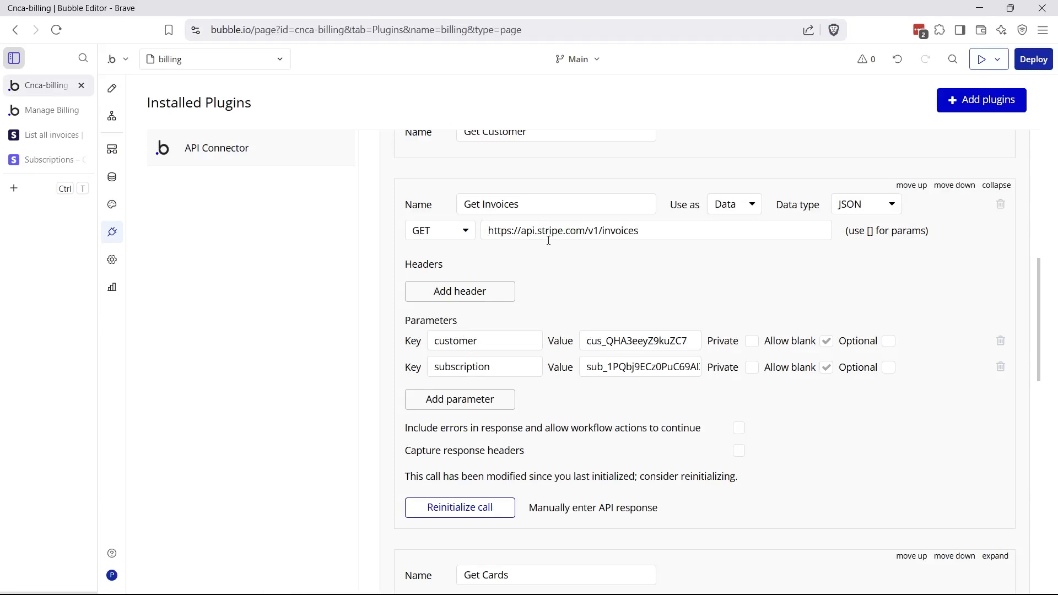
Check the customer and subscription parameter values, then reinitialize the Get Invoices call
{"action": "left_click_drag", "start_coordinate": [591, 368], "coordinate": [641, 342]}
{"action": "left_click", "coordinate": [608, 386]}
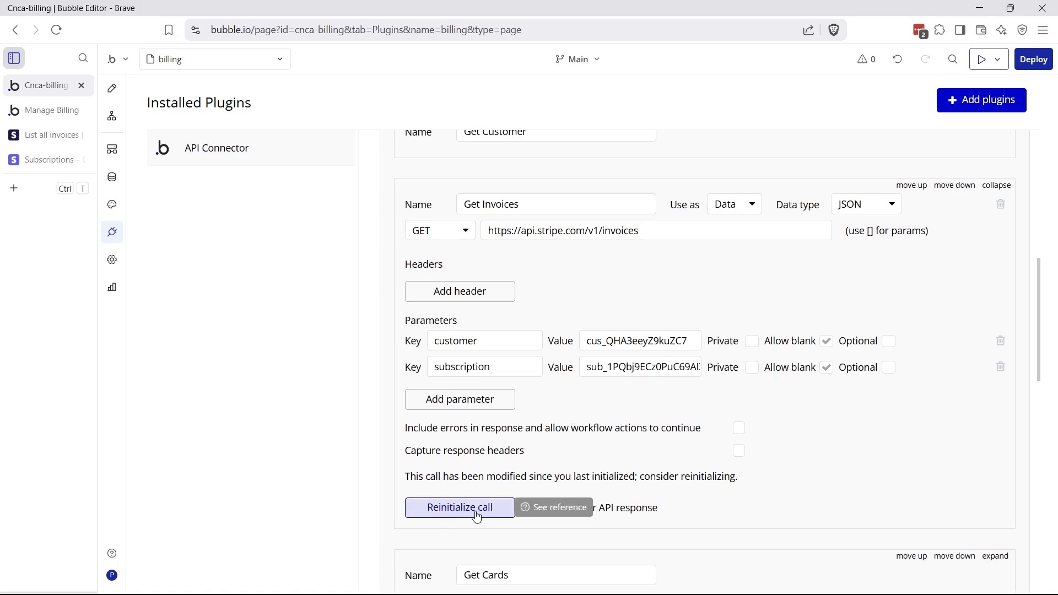
{"action": "left_click", "coordinate": [478, 517]}
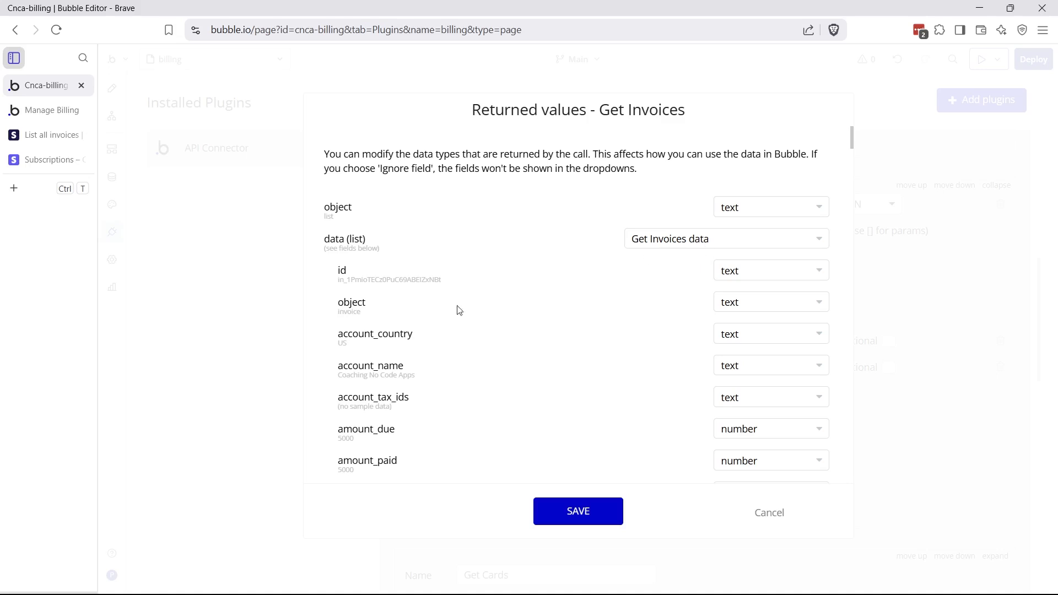
Review the Get Invoices returned values and the call's raw JSON response
{"action": "scroll", "coordinate": [386, 358], "scroll_direction": "down", "scroll_amount": 3}
{"action": "scroll", "coordinate": [408, 264], "scroll_direction": "down", "scroll_amount": 10}
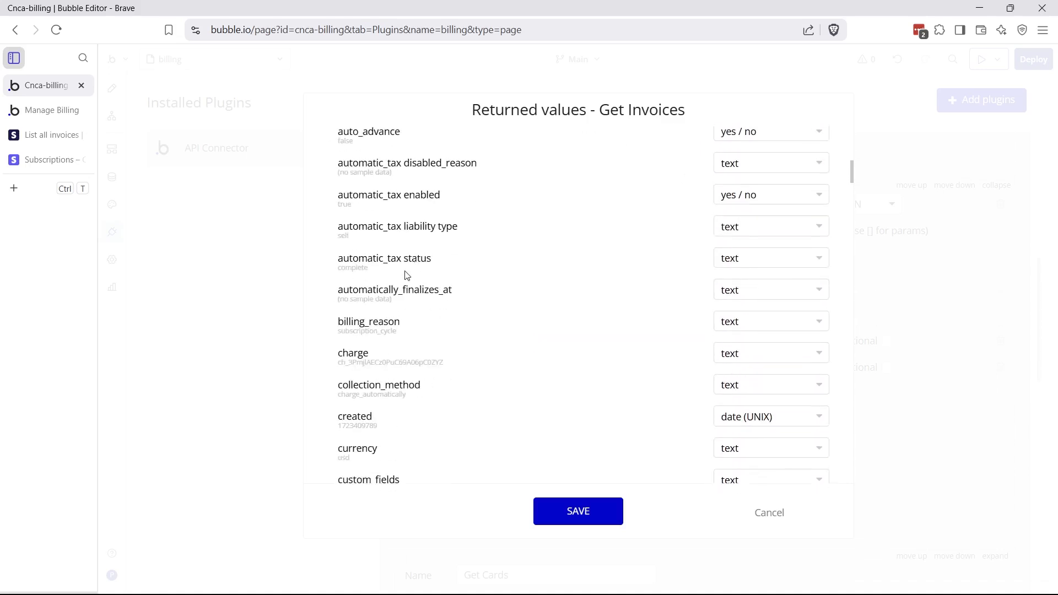
{"action": "scroll", "coordinate": [411, 281], "scroll_direction": "down", "scroll_amount": 7}
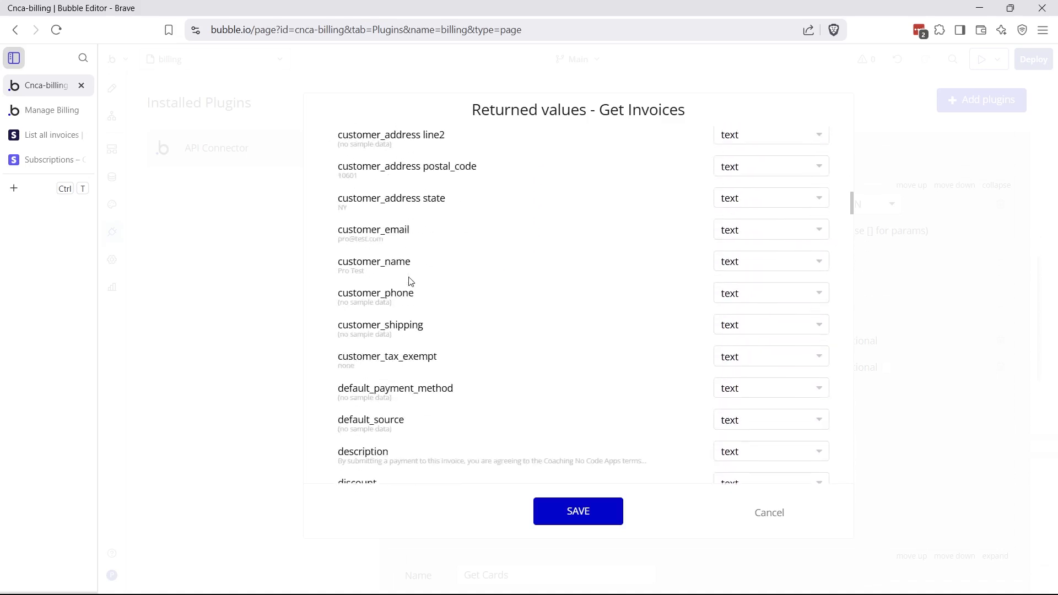
{"action": "scroll", "coordinate": [408, 336], "scroll_direction": "down", "scroll_amount": 15}
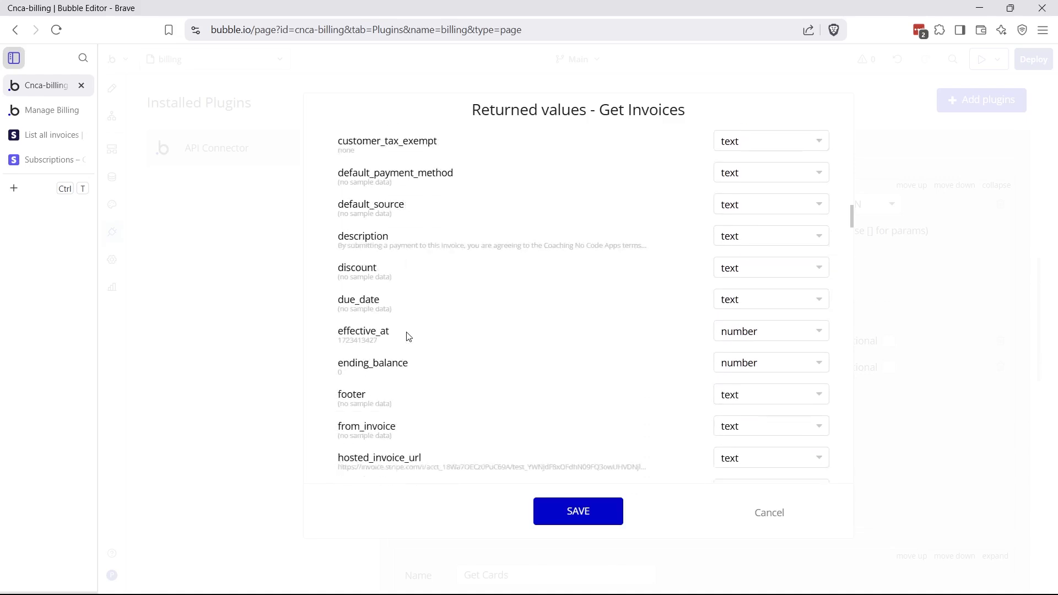
{"action": "scroll", "coordinate": [405, 366], "scroll_direction": "down", "scroll_amount": 15}
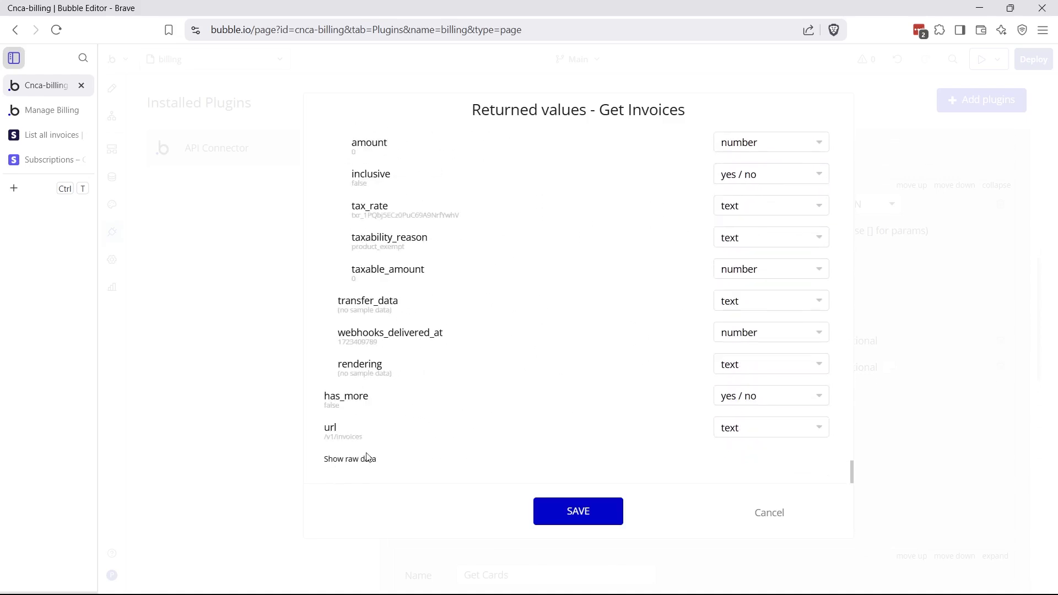
{"action": "left_click", "coordinate": [348, 461]}
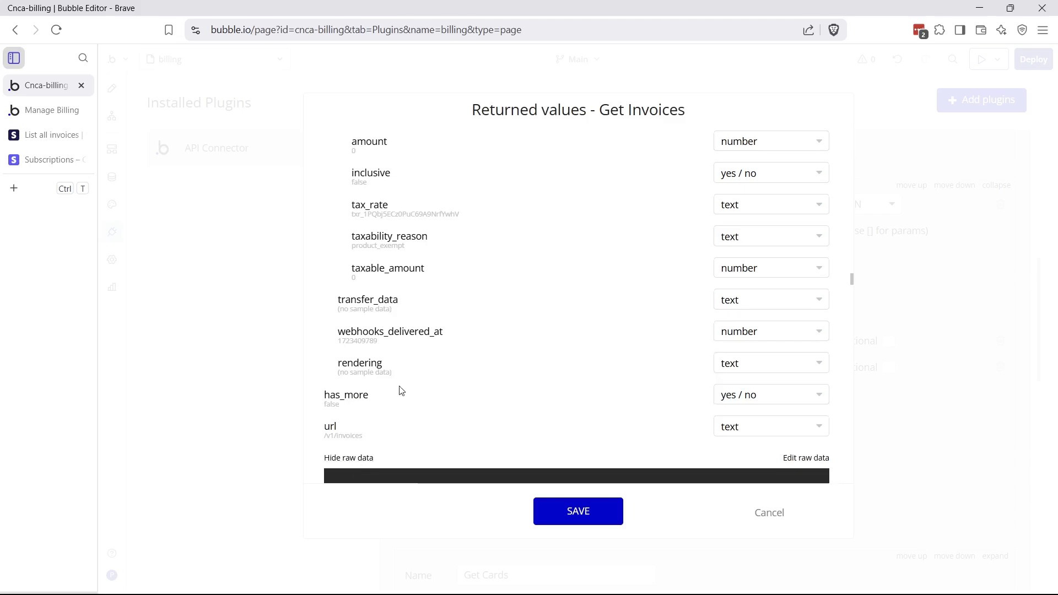
{"action": "scroll", "coordinate": [400, 390], "scroll_direction": "down", "scroll_amount": 15}
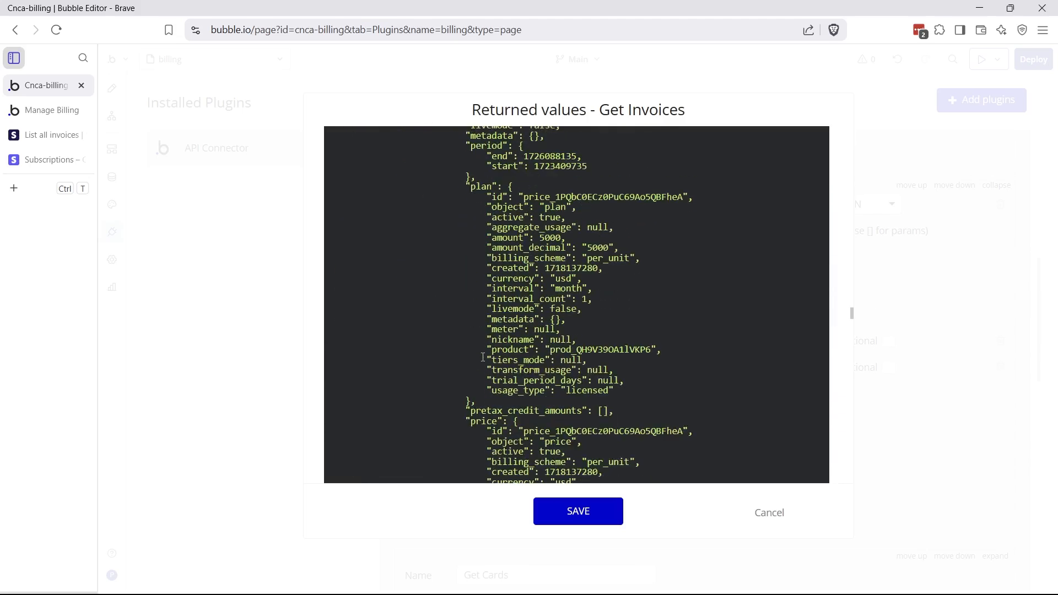
{"action": "left_click_drag", "start_coordinate": [851, 316], "coordinate": [852, 132]}
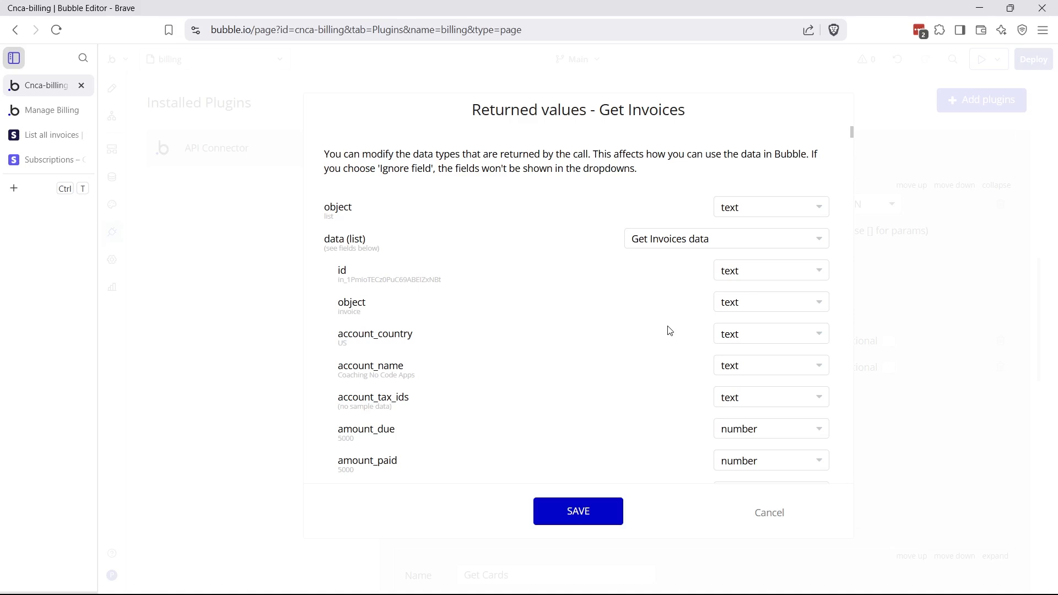
{"action": "scroll", "coordinate": [760, 336], "scroll_direction": "down", "scroll_amount": 6}
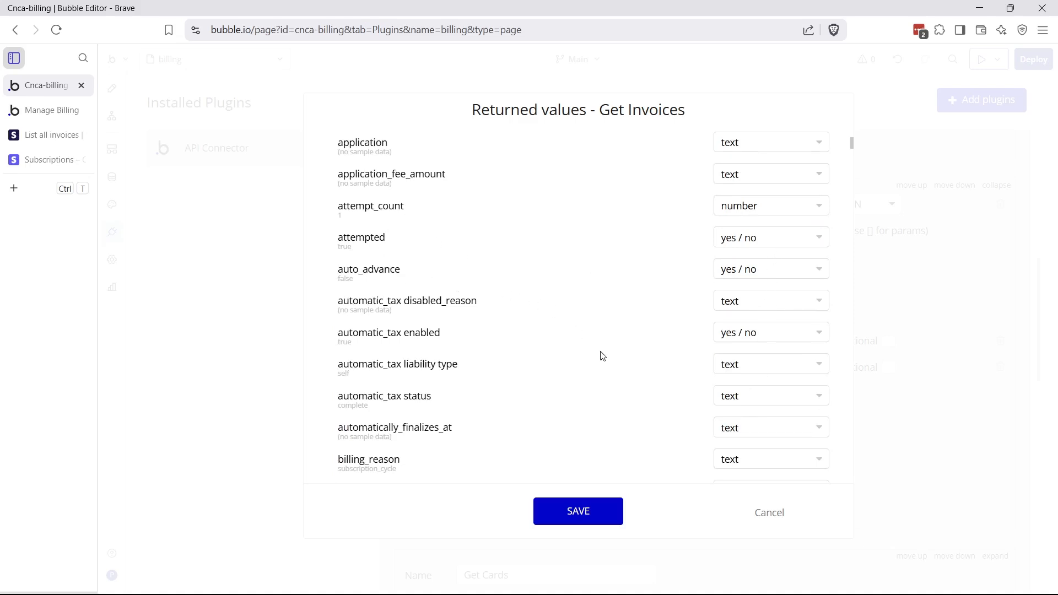
{"action": "scroll", "coordinate": [603, 356], "scroll_direction": "down", "scroll_amount": 4}
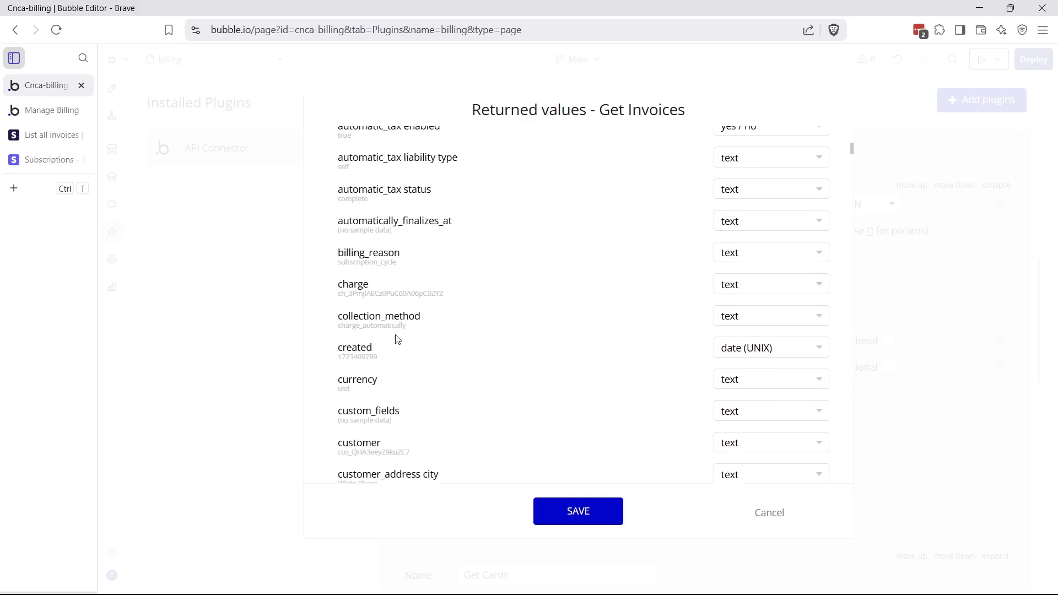
{"action": "scroll", "coordinate": [394, 338], "scroll_direction": "down", "scroll_amount": 3}
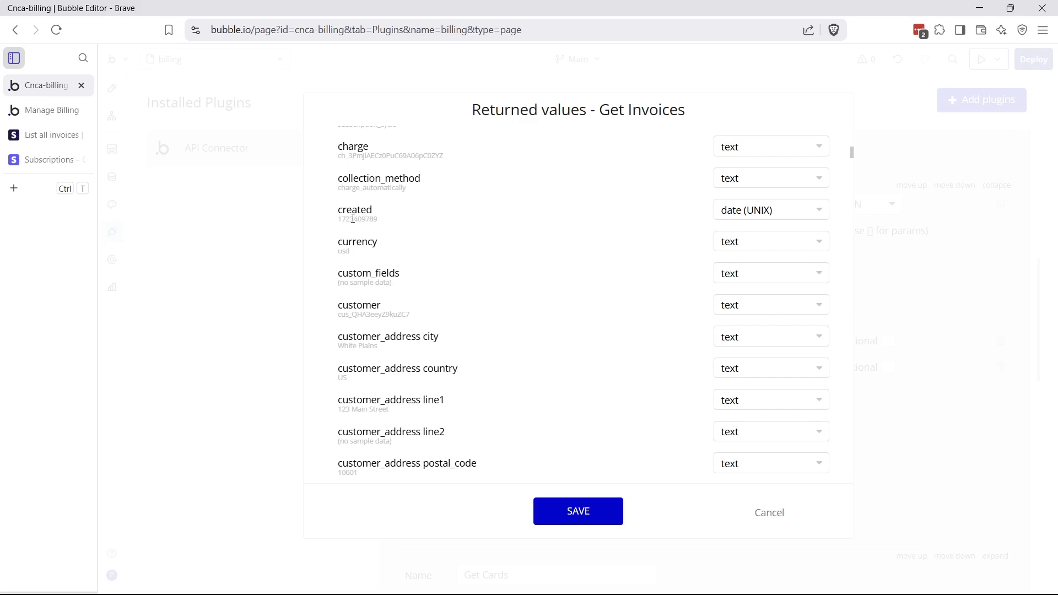
Keep the created field typed as date (UNIX) and save the returned values
{"action": "left_click_drag", "start_coordinate": [339, 220], "coordinate": [379, 221]}
{"action": "left_click", "coordinate": [382, 226]}
{"action": "left_click", "coordinate": [721, 218]}
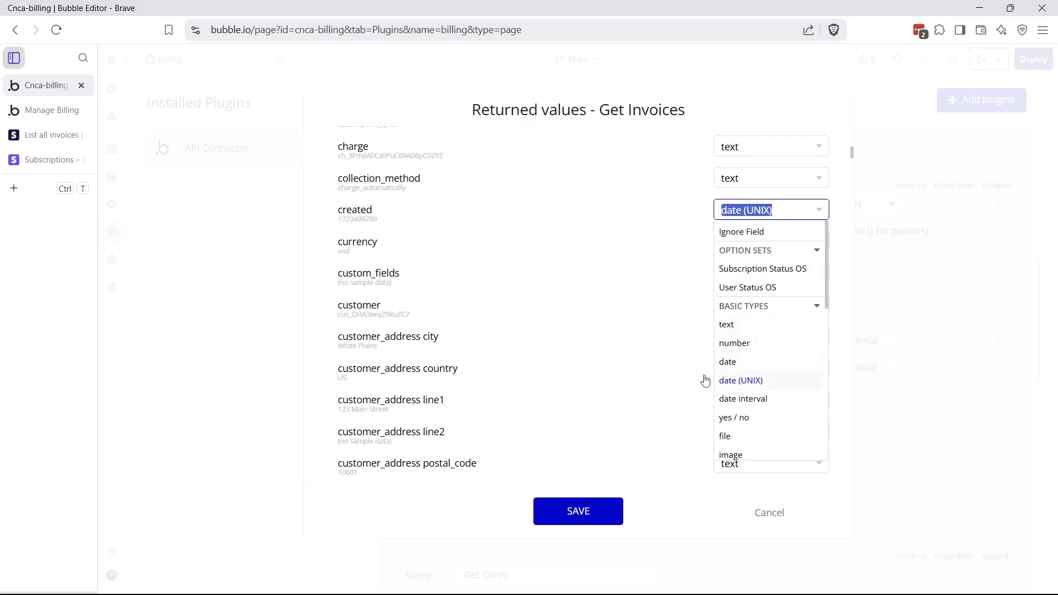
{"action": "left_click", "coordinate": [610, 345]}
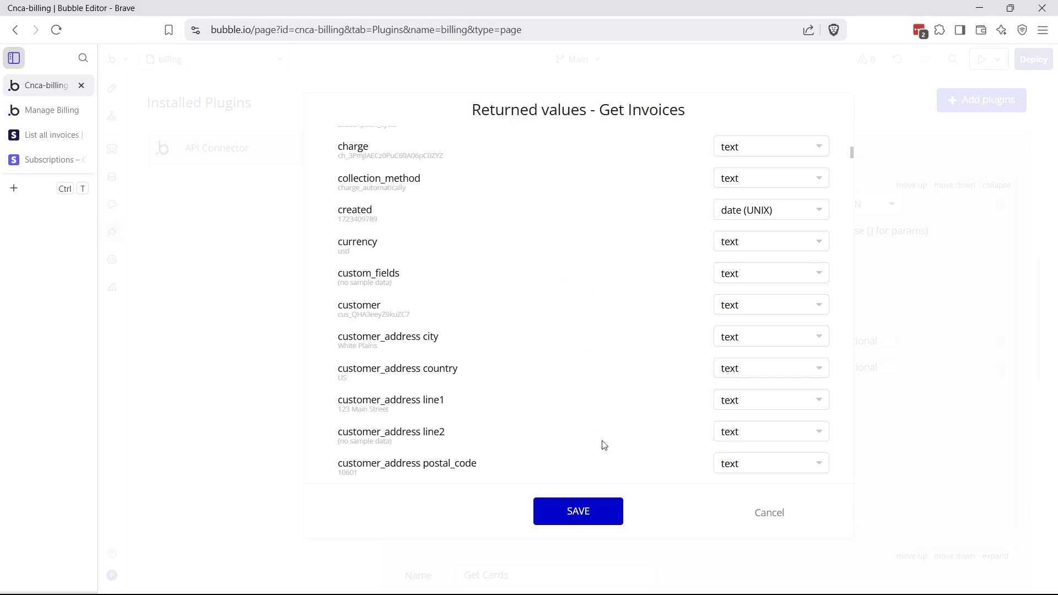
{"action": "left_click", "coordinate": [586, 522]}
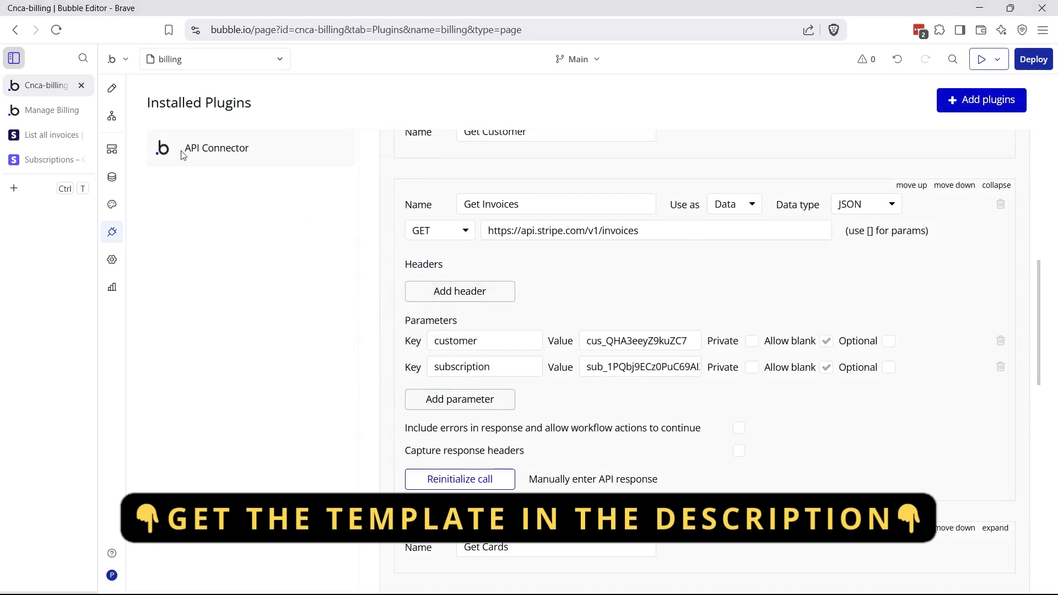
Clear Table Invoices' data source and set its Type of content to Get Invoices
{"action": "left_click", "coordinate": [120, 98]}
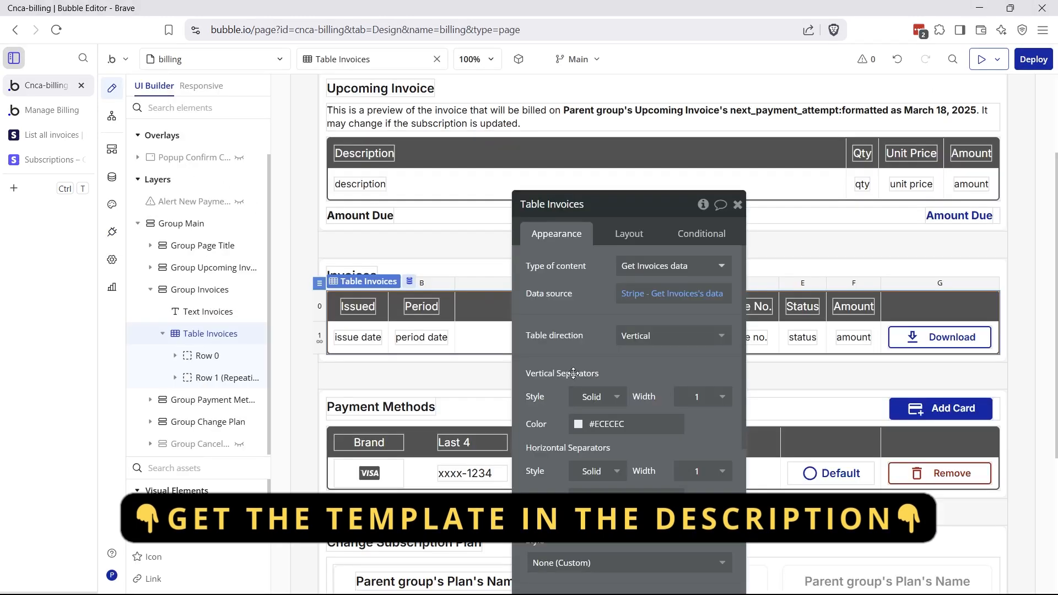
{"action": "left_click_drag", "start_coordinate": [556, 311], "coordinate": [562, 327]}
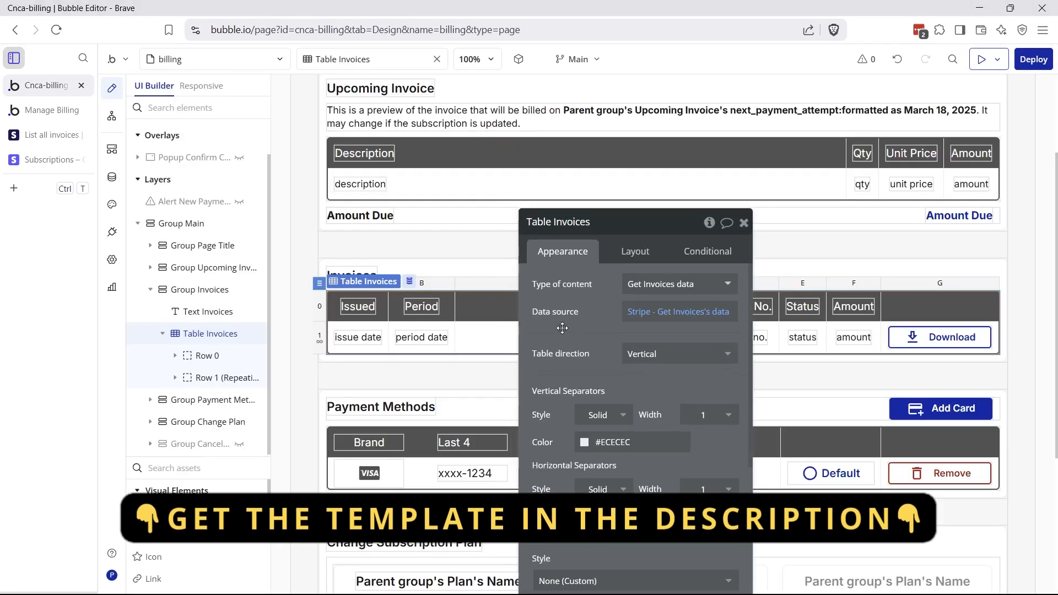
{"action": "right_click", "coordinate": [655, 317]}
{"action": "left_click", "coordinate": [716, 312]}
{"action": "left_click", "coordinate": [672, 298]}
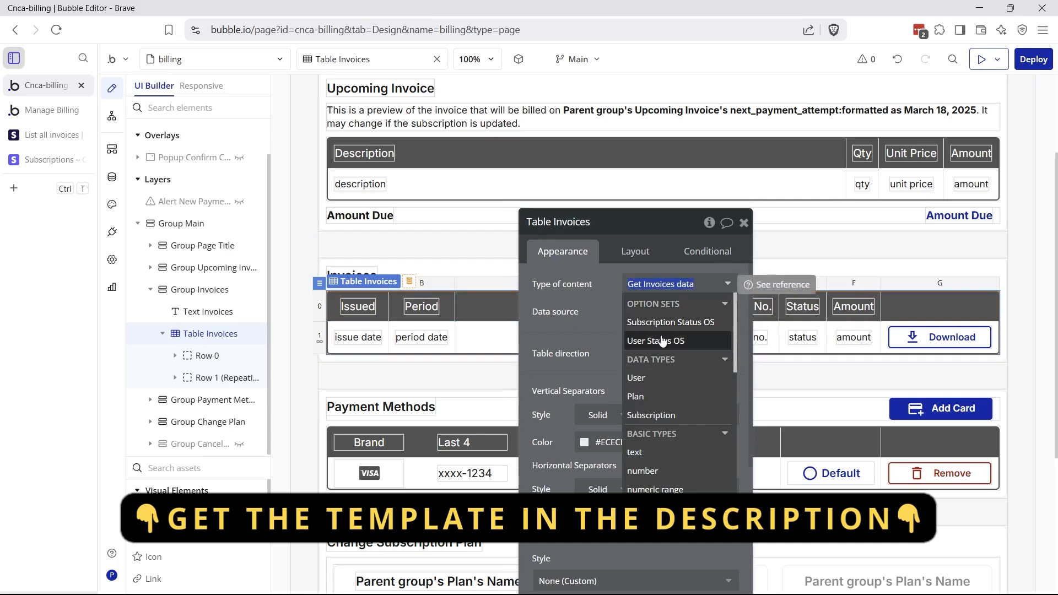
{"action": "left_click", "coordinate": [636, 379]}
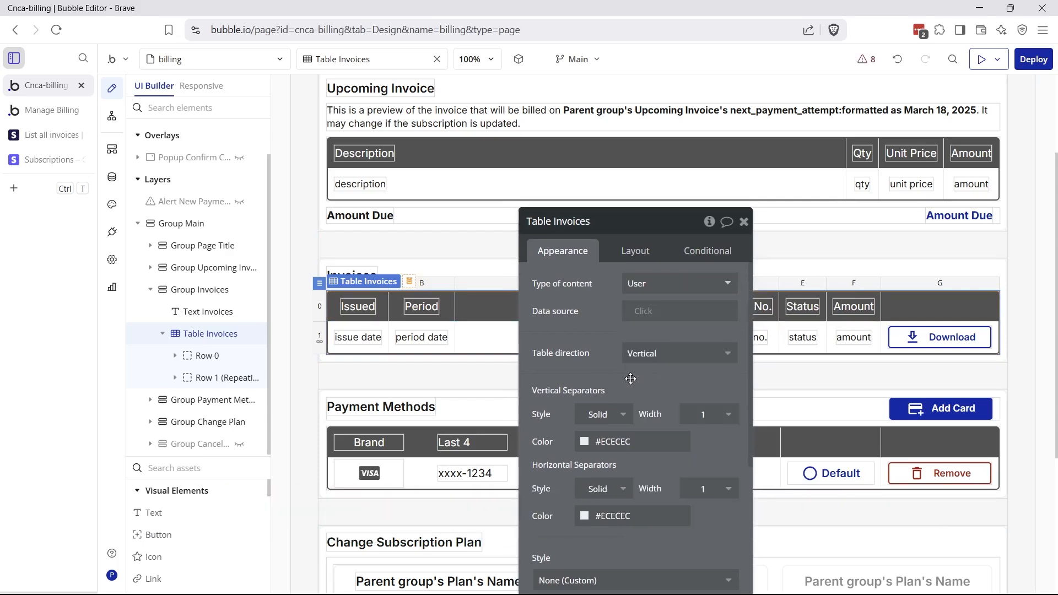
{"action": "left_click", "coordinate": [645, 284]}
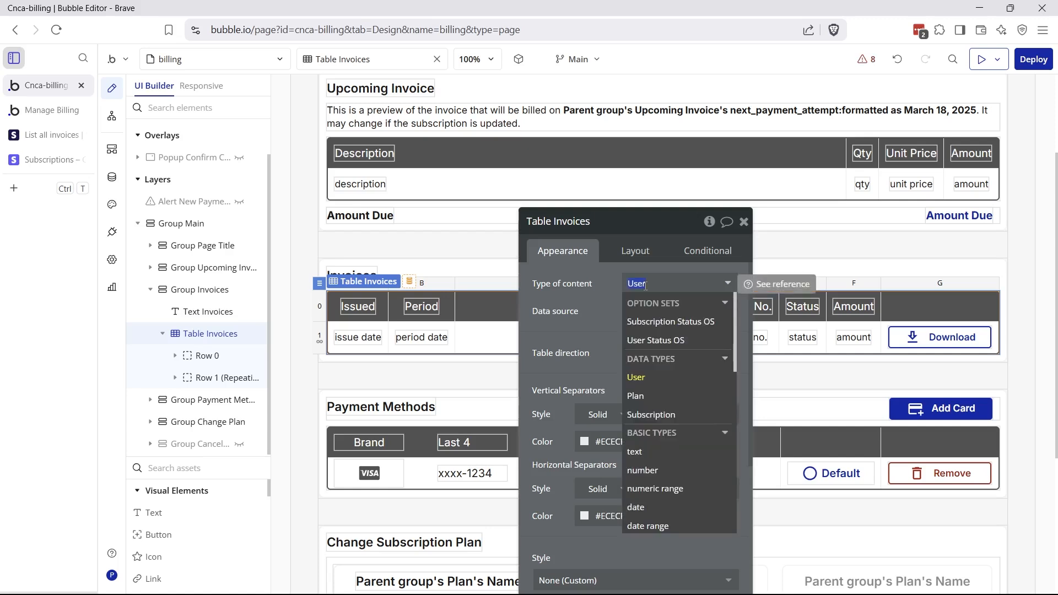
{"action": "type", "text": "get in"}
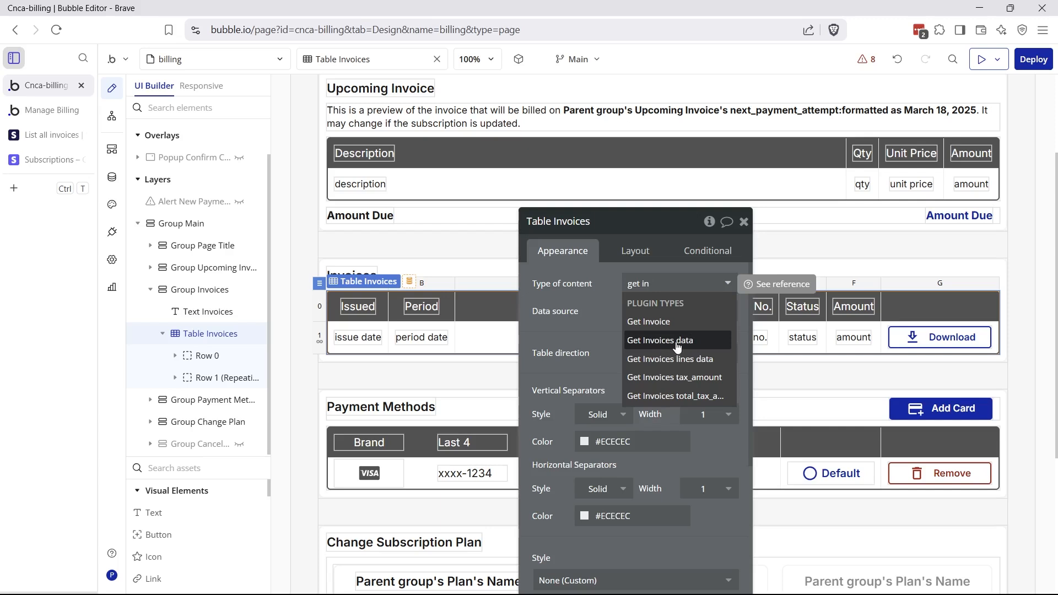
{"action": "left_click", "coordinate": [673, 343]}
Set the table's data source to Get data from an external API, Stripe - Get Invoices
{"action": "left_click", "coordinate": [645, 313]}
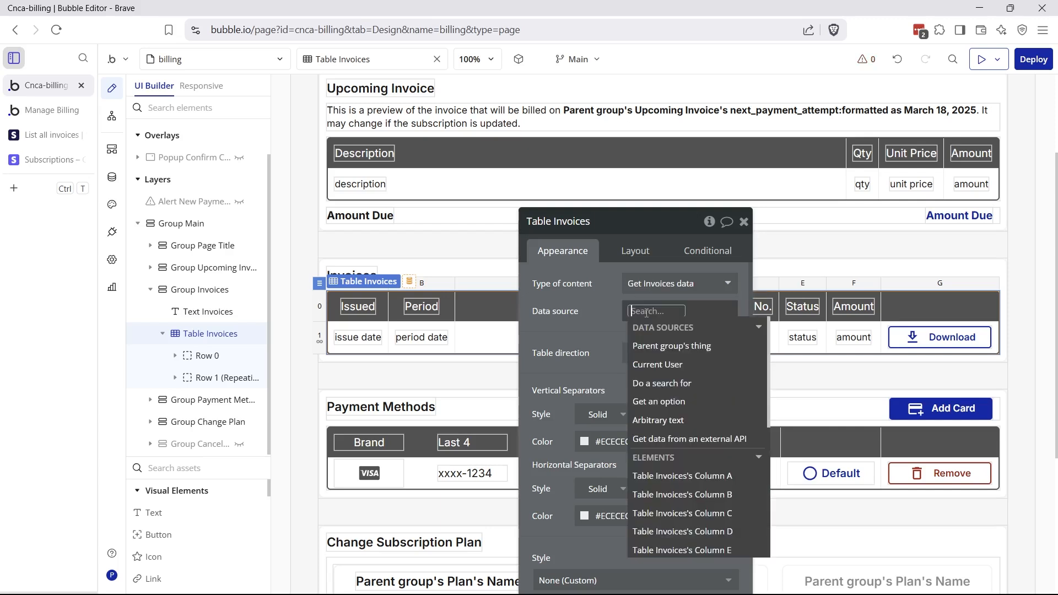
{"action": "left_click", "coordinate": [689, 439]}
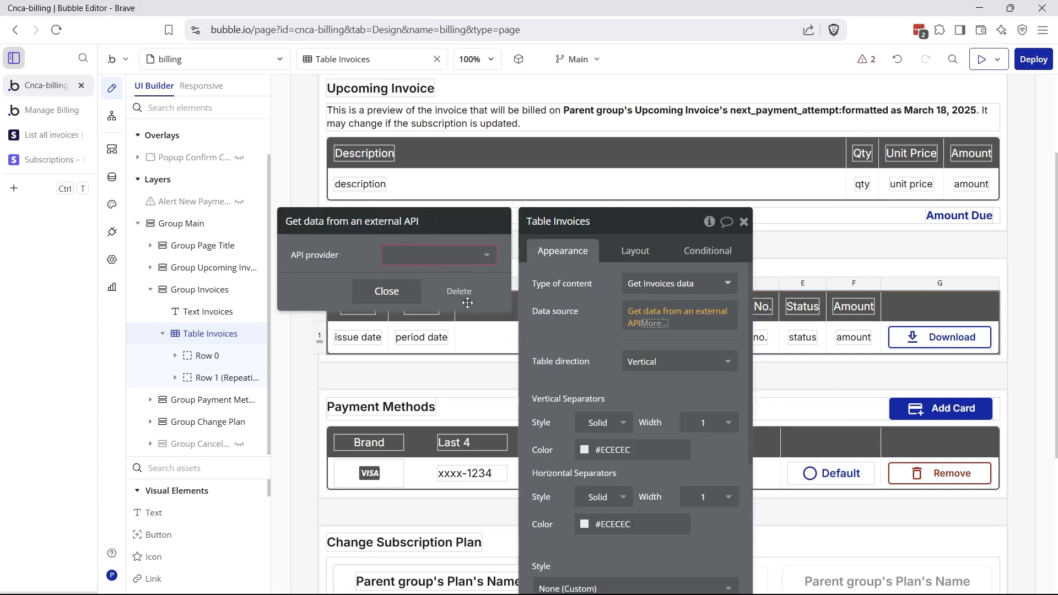
{"action": "left_click", "coordinate": [452, 256]}
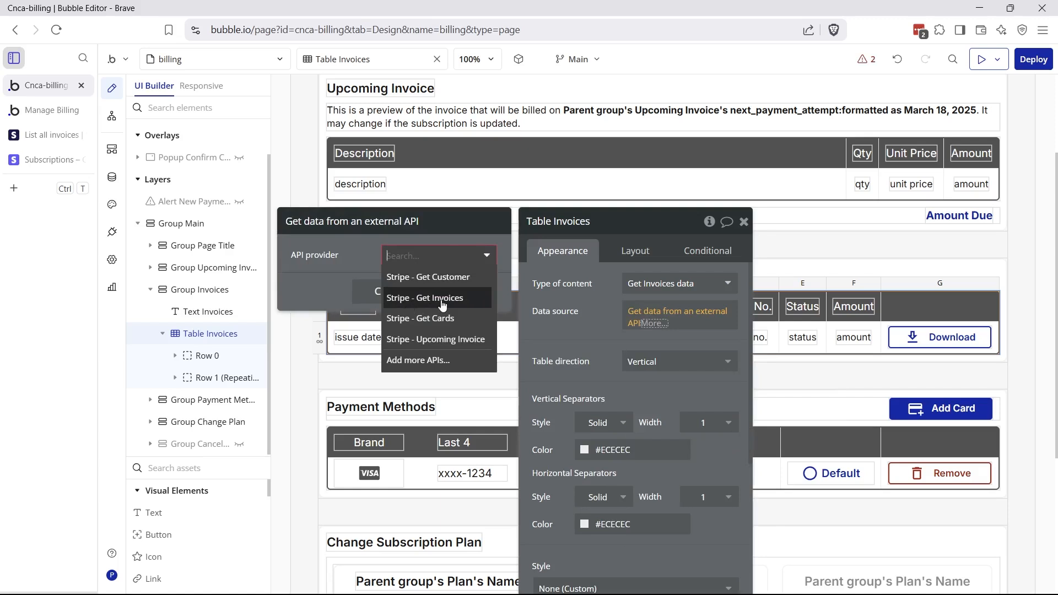
{"action": "left_click", "coordinate": [410, 300]}
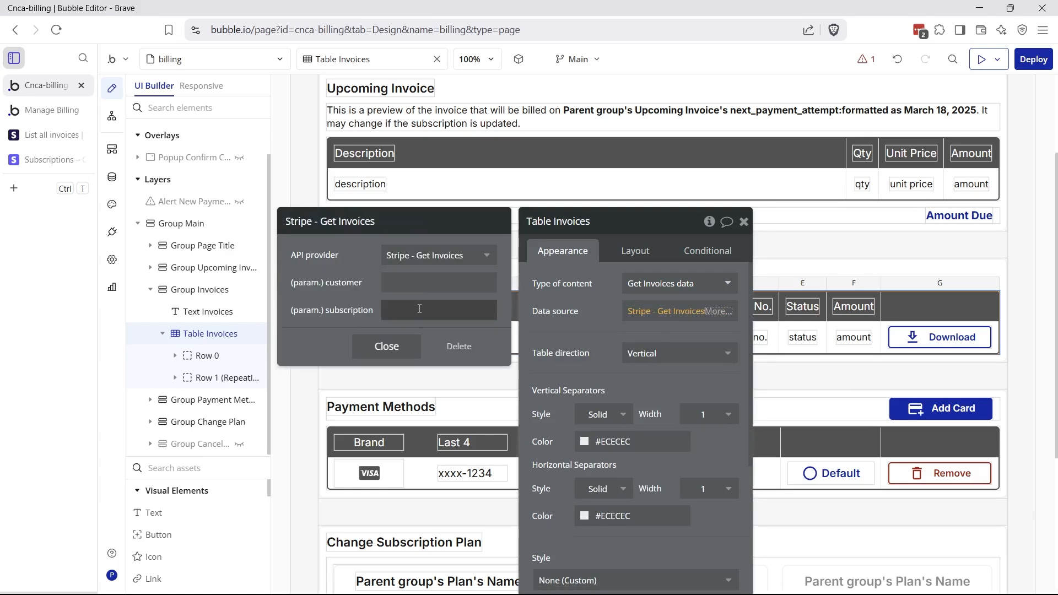
Toggle the Get Invoices customer parameter's Private setting on and back off
{"action": "left_click", "coordinate": [112, 232]}
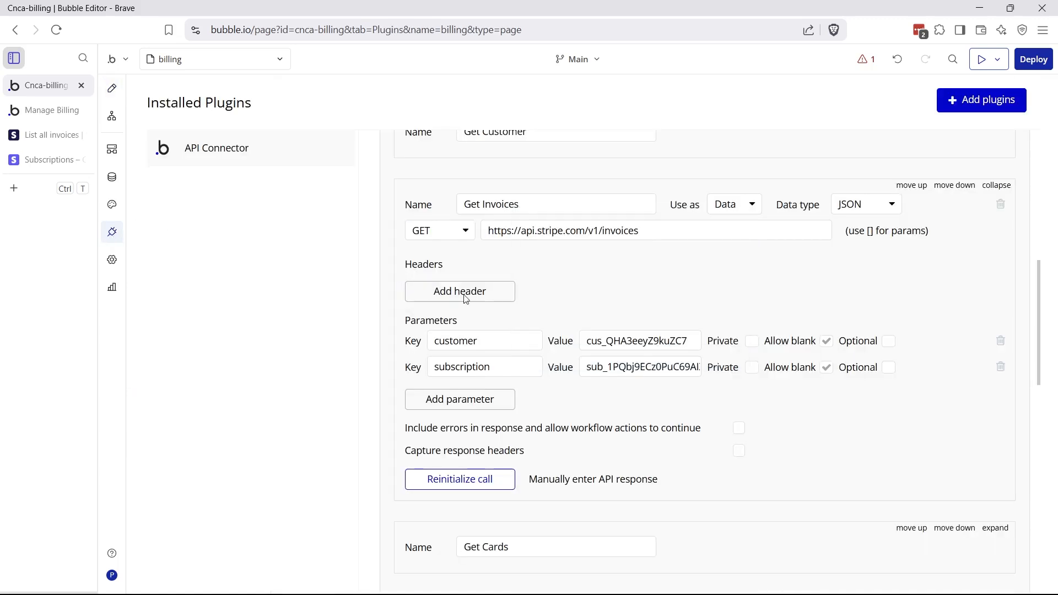
{"action": "left_click", "coordinate": [750, 342]}
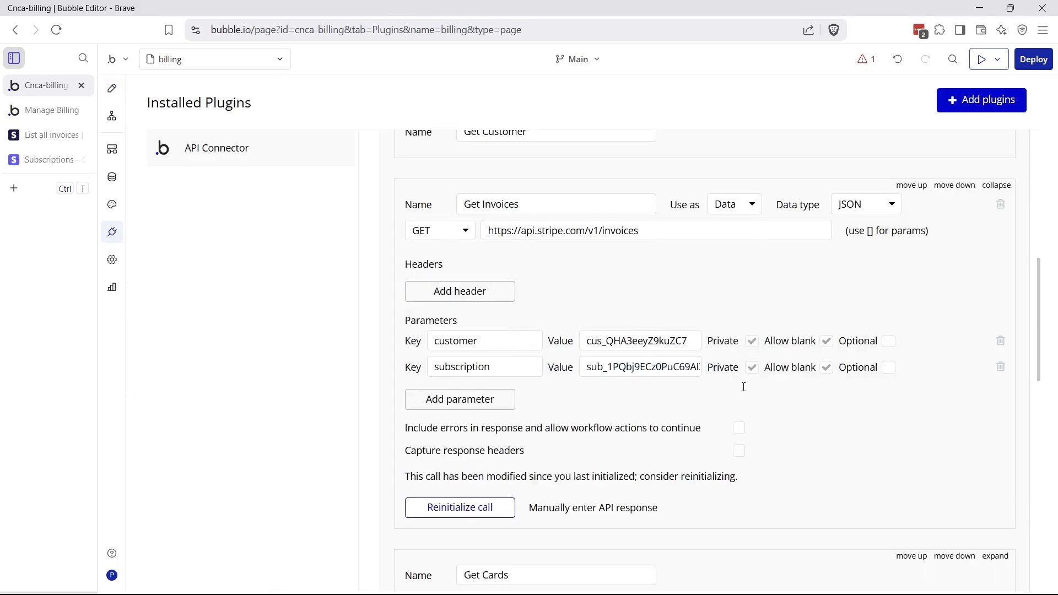
{"action": "left_click", "coordinate": [112, 88]}
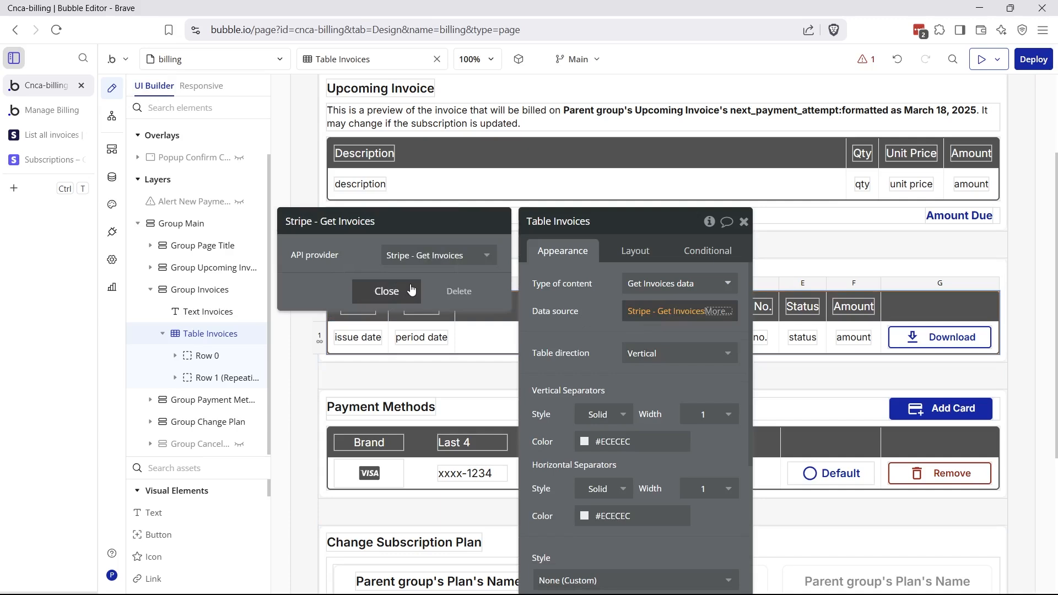
{"action": "left_click", "coordinate": [410, 287]}
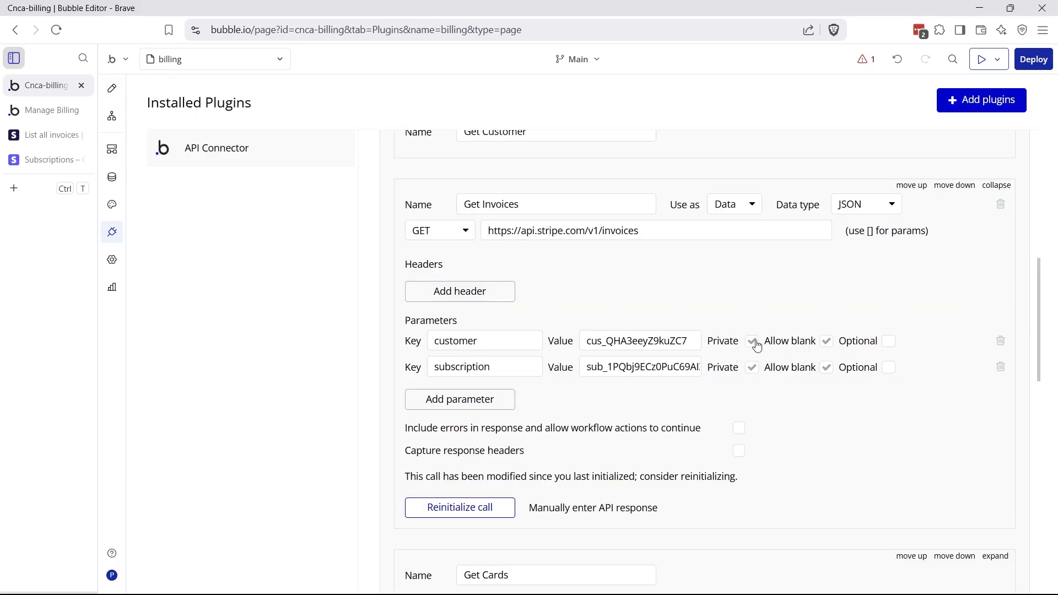
{"action": "left_click", "coordinate": [753, 342]}
{"action": "left_click", "coordinate": [112, 89]}
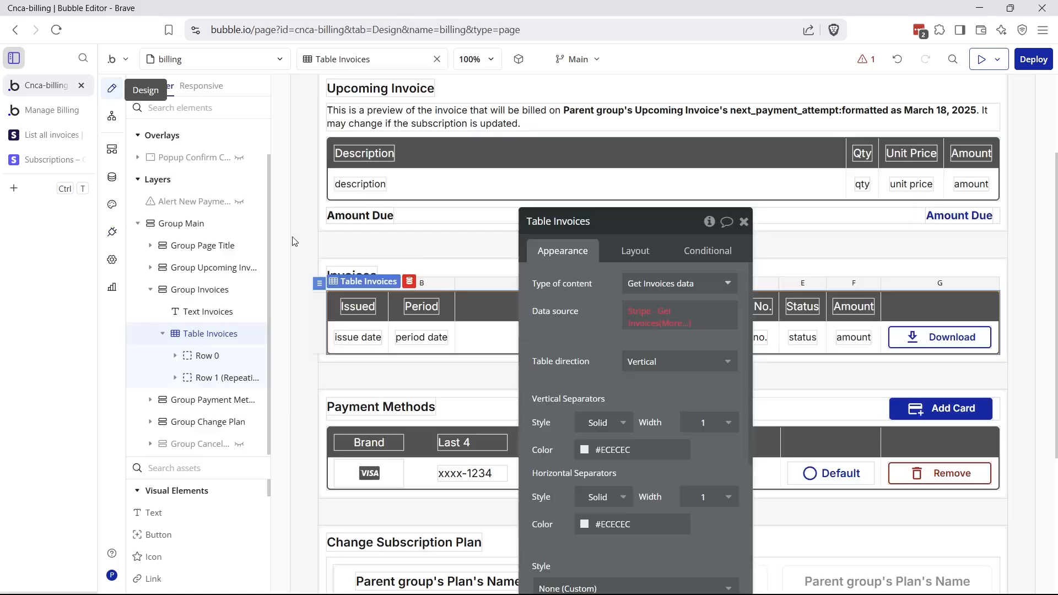
Toggle Allow blank on the customer parameter and recheck the table's Get Invoices parameters
{"action": "left_click", "coordinate": [630, 314]}
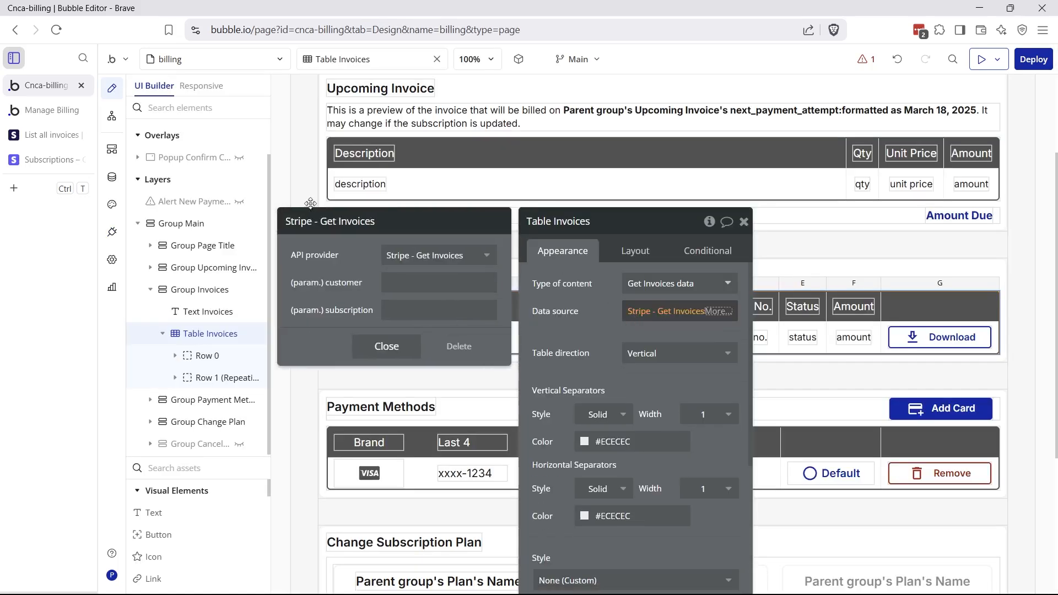
{"action": "left_click", "coordinate": [112, 232]}
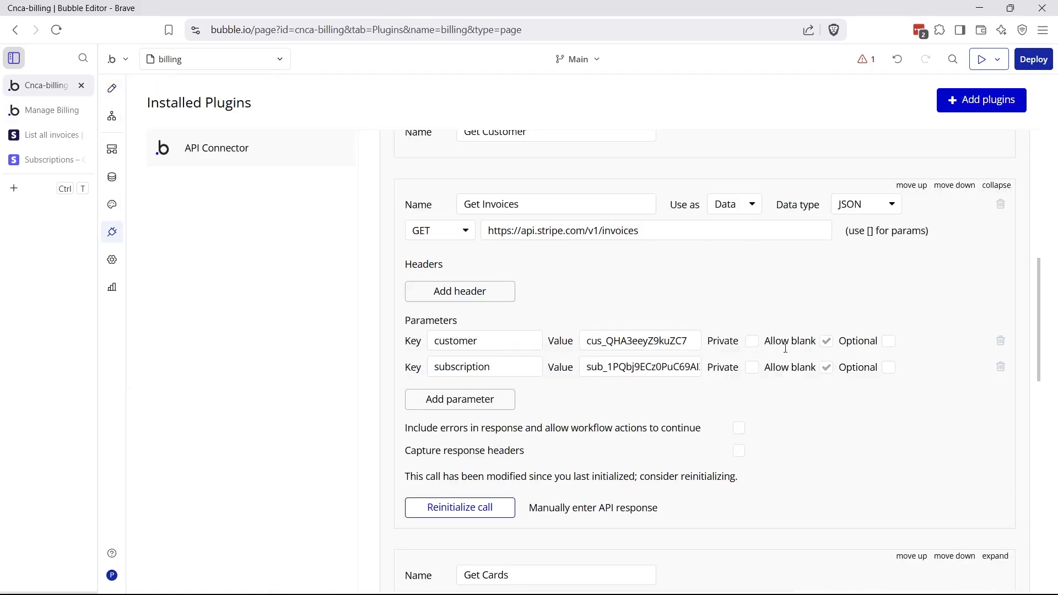
{"action": "left_click", "coordinate": [826, 341]}
{"action": "left_click", "coordinate": [112, 88]}
{"action": "left_click", "coordinate": [667, 314]}
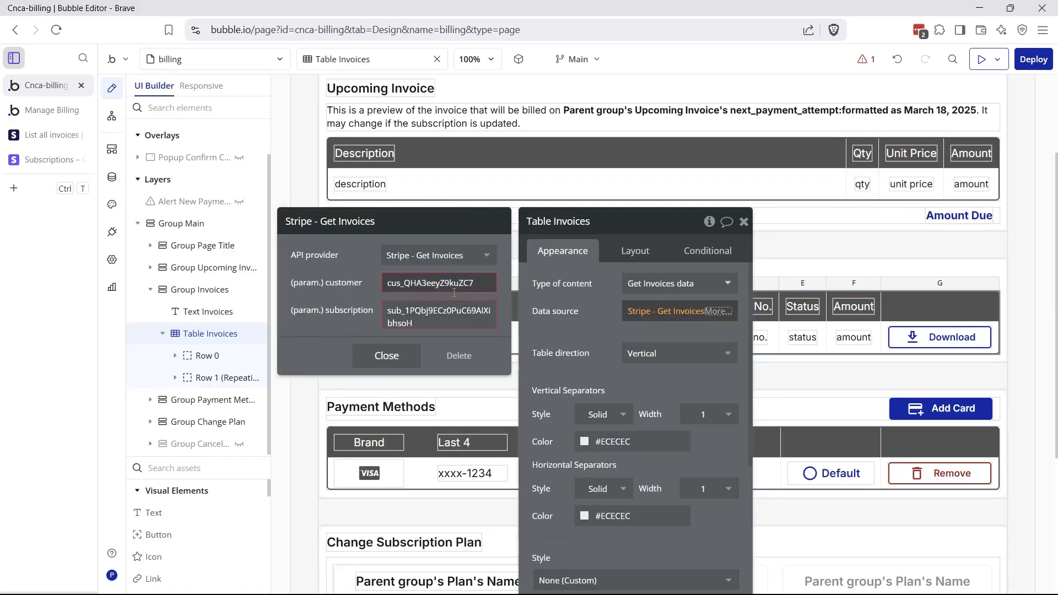
Allow blank customer and subscription parameters, then start editing the table's customer value
{"action": "left_click", "coordinate": [112, 232]}
{"action": "left_click", "coordinate": [826, 341]}
{"action": "left_click", "coordinate": [826, 367]}
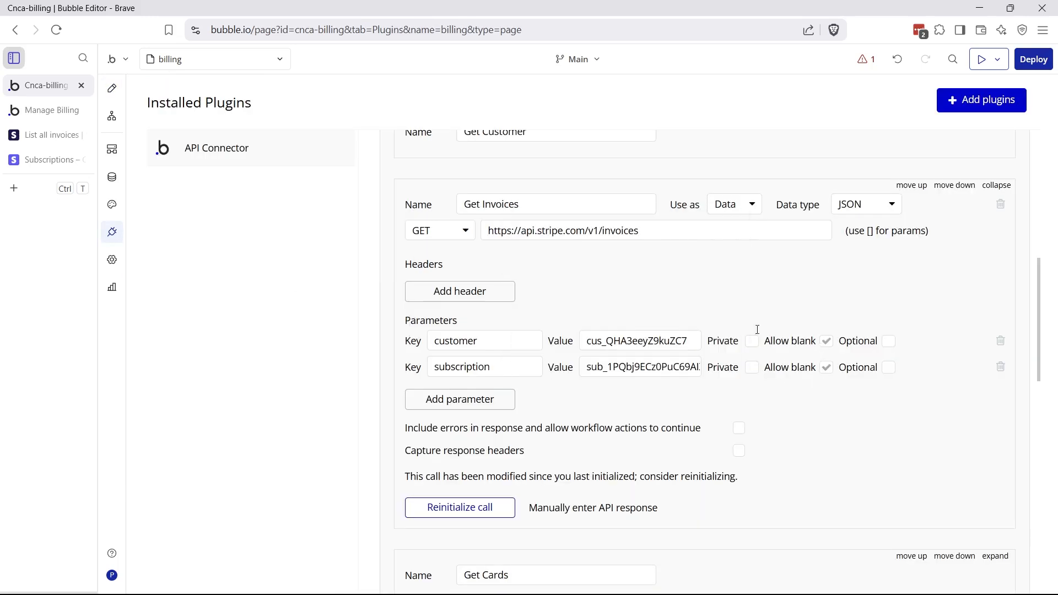
{"action": "left_click", "coordinate": [112, 88]}
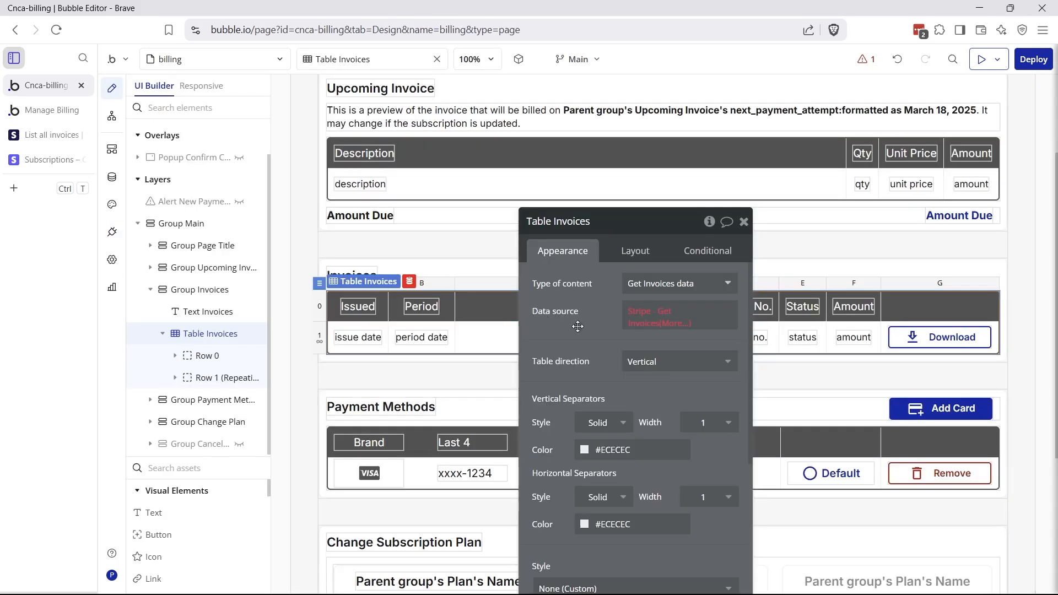
{"action": "left_click", "coordinate": [665, 312]}
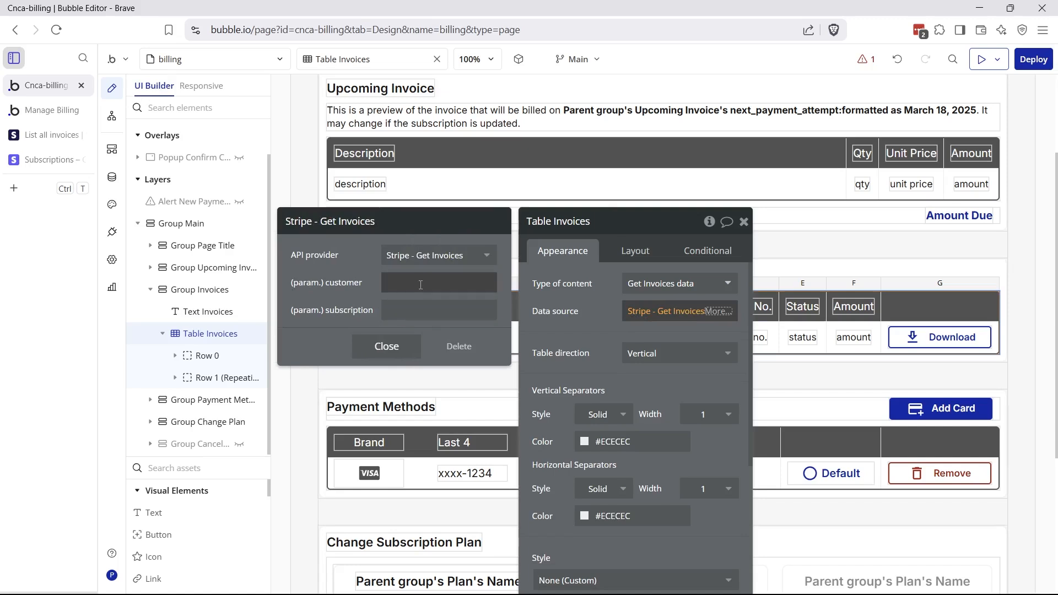
{"action": "left_click", "coordinate": [422, 282]}
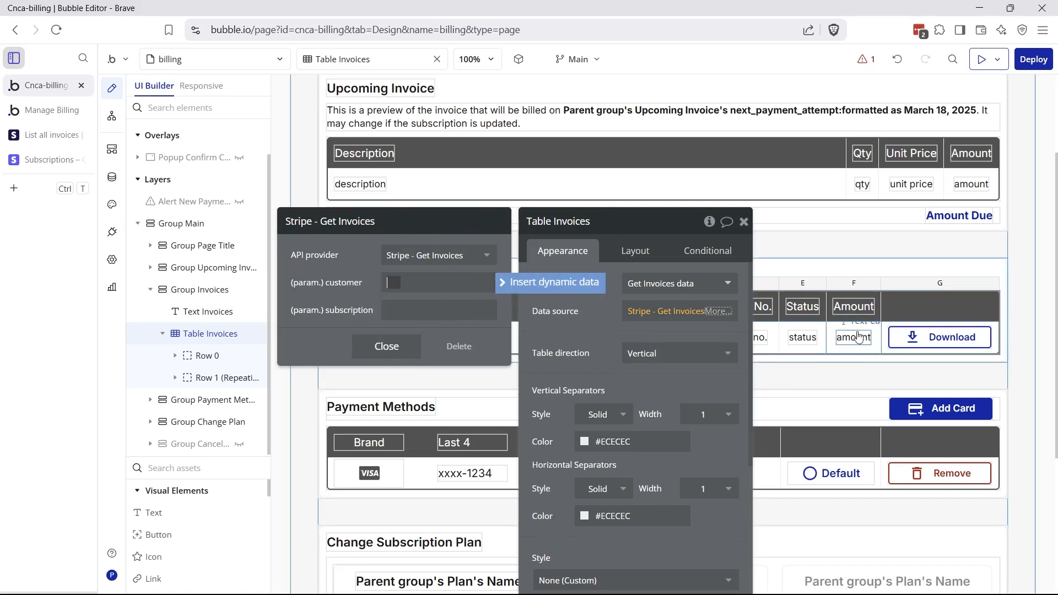
Set customer to Current User's Customer ID and subscription to Current User's Related Subscription's Stripe ID
{"action": "left_click", "coordinate": [543, 283]}
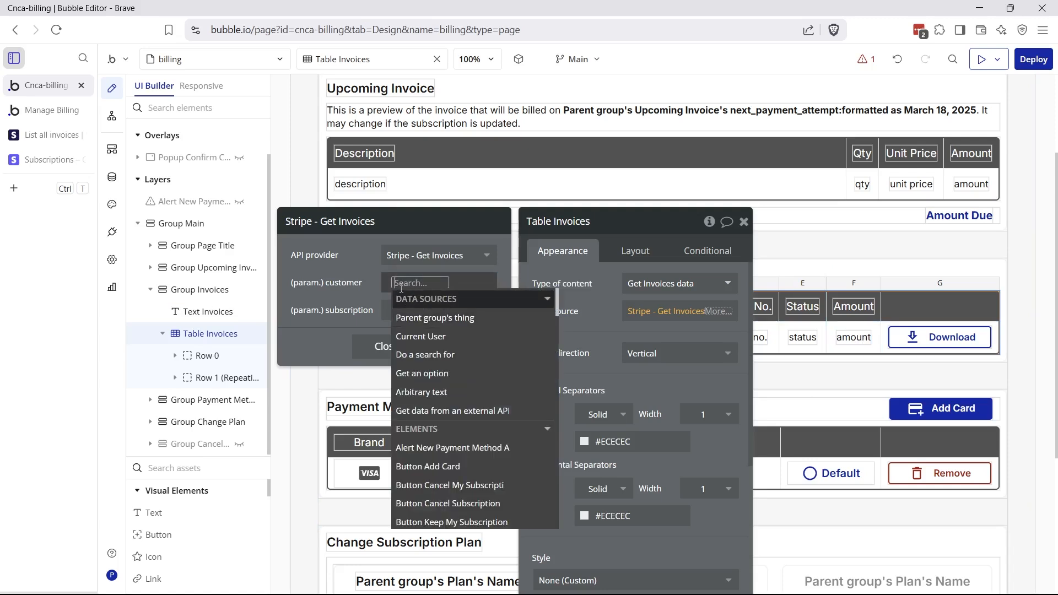
{"action": "left_click", "coordinate": [420, 336]}
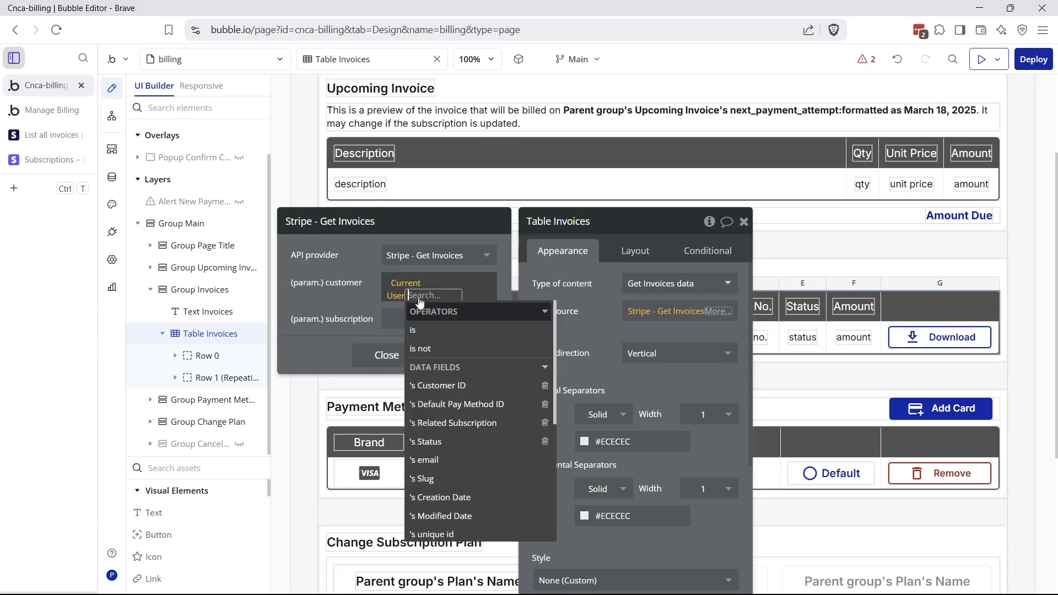
{"action": "left_click", "coordinate": [433, 385]}
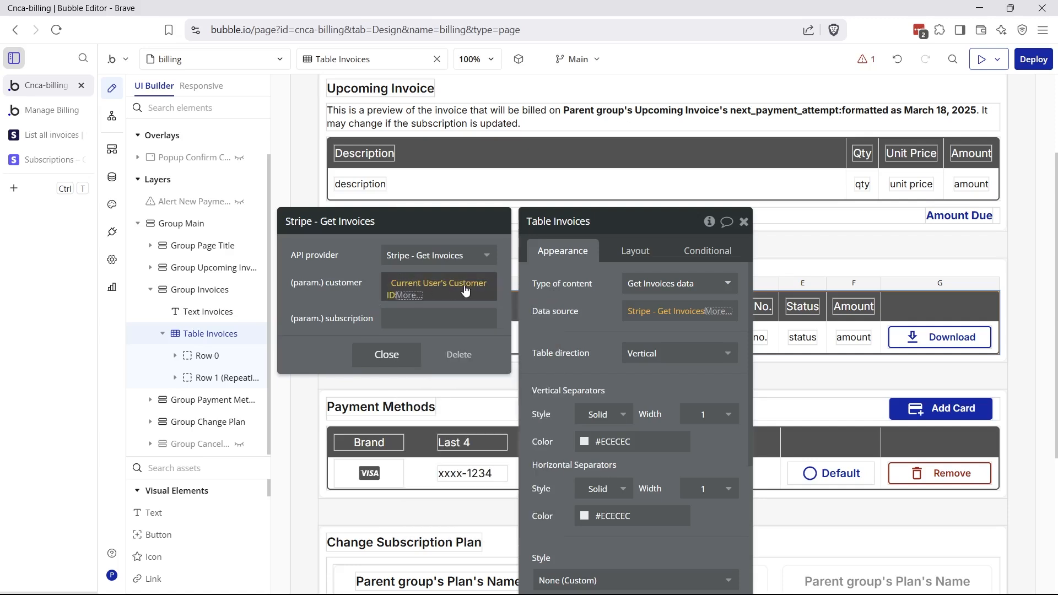
{"action": "left_click", "coordinate": [496, 319]}
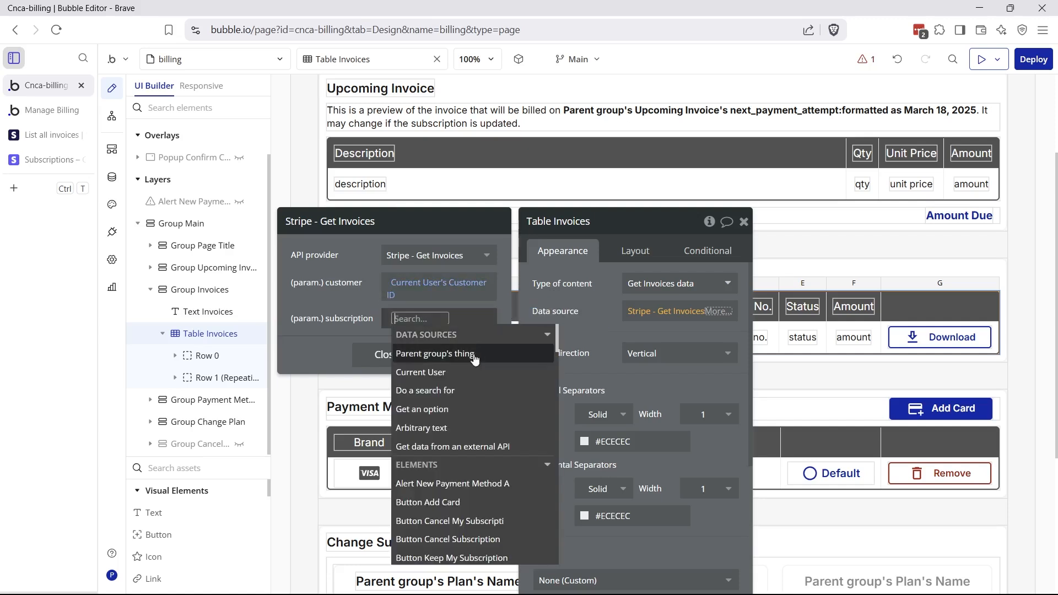
{"action": "left_click", "coordinate": [436, 372]}
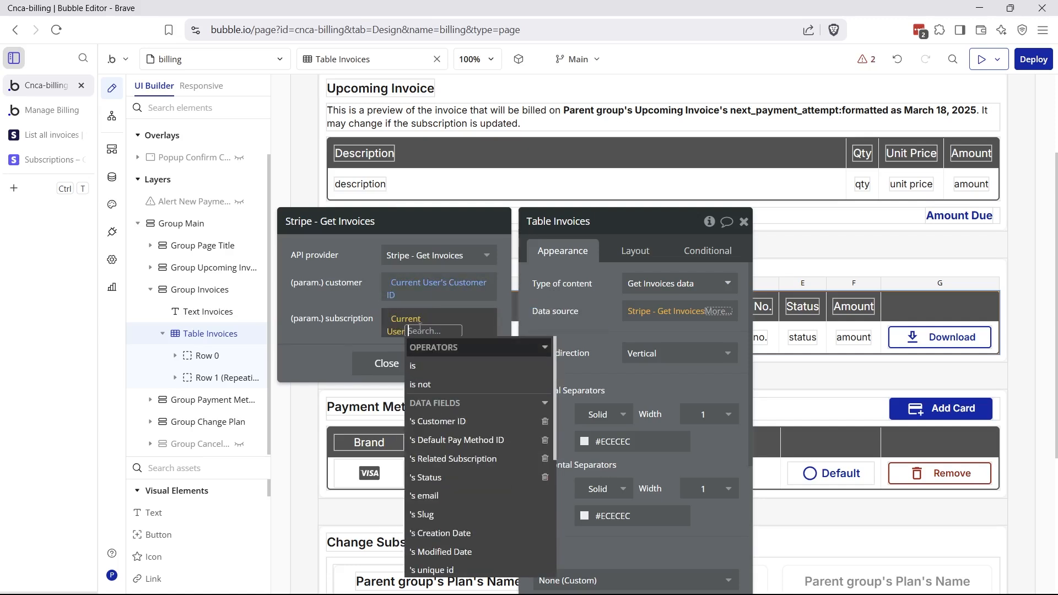
{"action": "left_click", "coordinate": [444, 460]}
{"action": "left_click", "coordinate": [484, 515]}
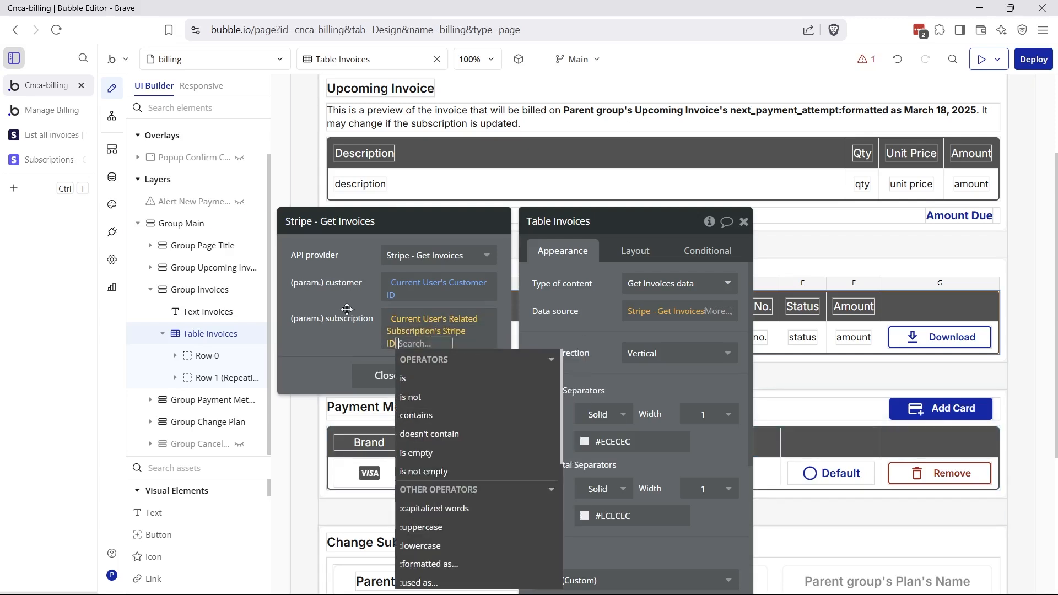
{"action": "left_click", "coordinate": [347, 310]}
{"action": "left_click", "coordinate": [548, 327]}
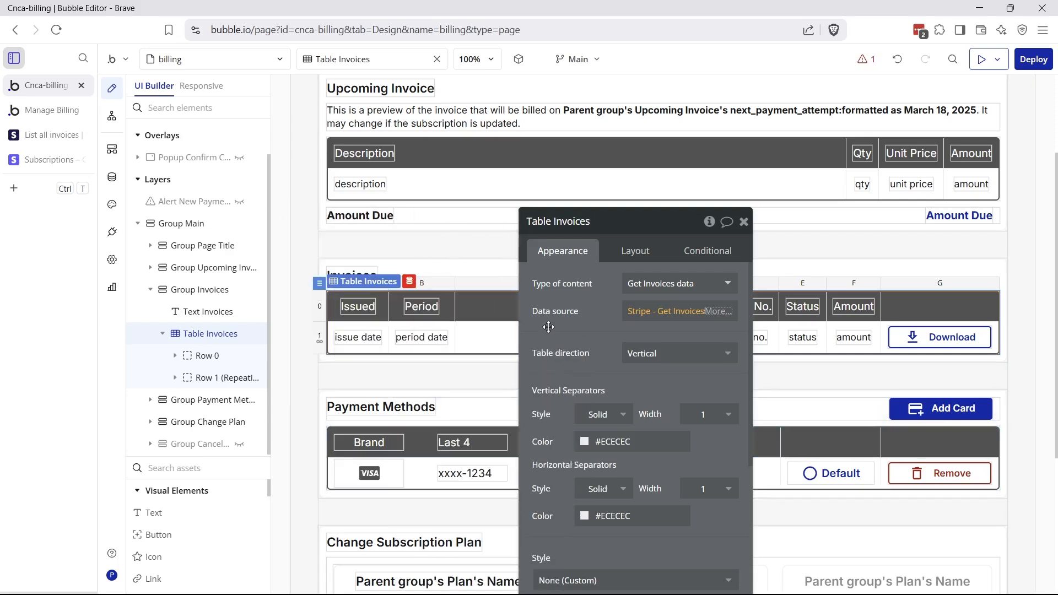
{"action": "left_click", "coordinate": [618, 318]}
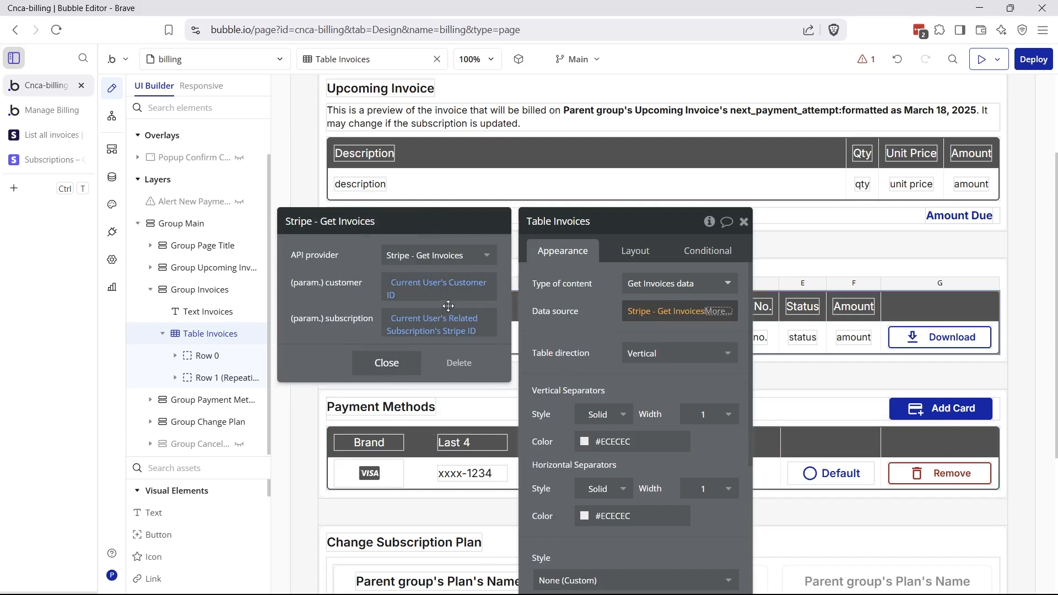
{"action": "left_click", "coordinate": [667, 324]}
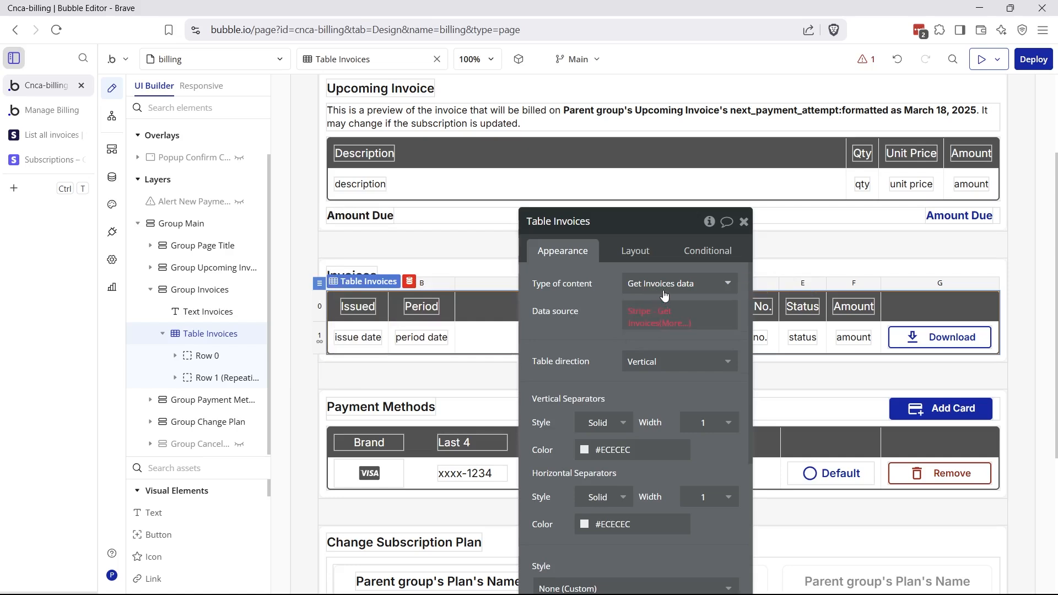
Point the Invoices table at the Get Invoices data list and select the Issued date text
{"action": "left_click", "coordinate": [662, 324]}
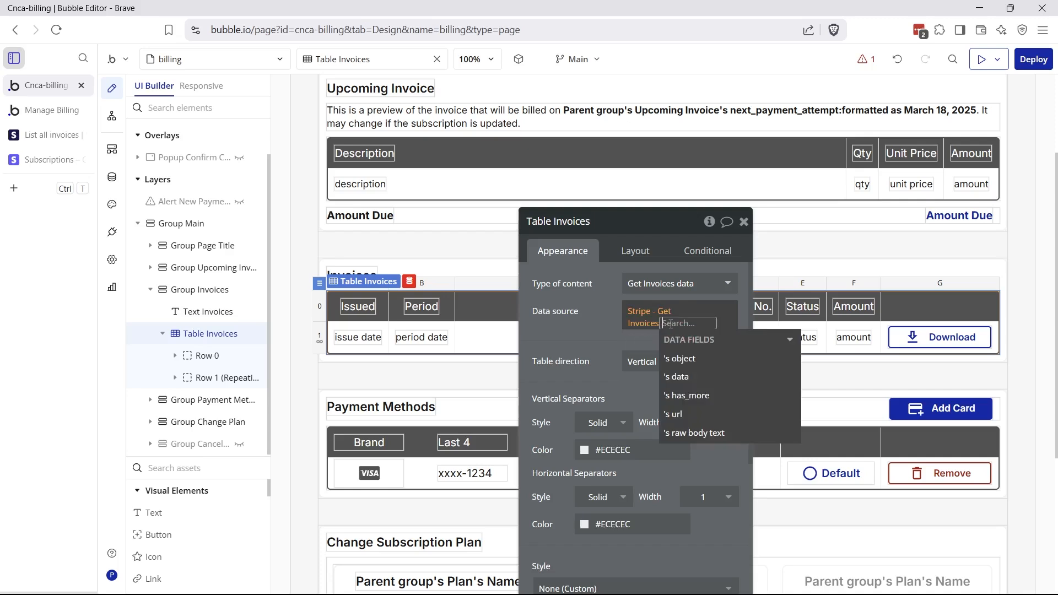
{"action": "left_click", "coordinate": [697, 381]}
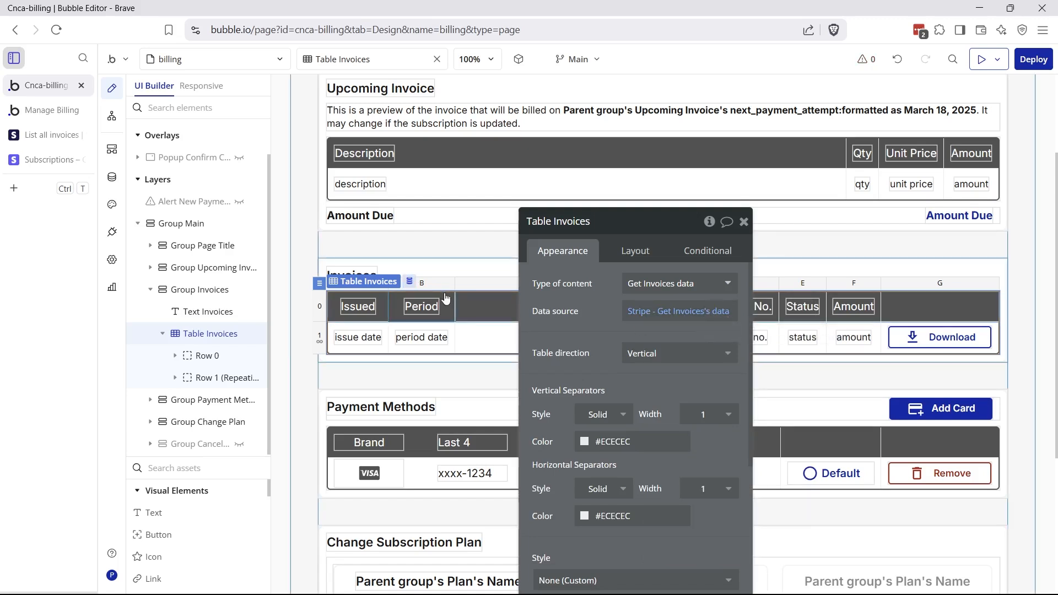
{"action": "left_click", "coordinate": [376, 347]}
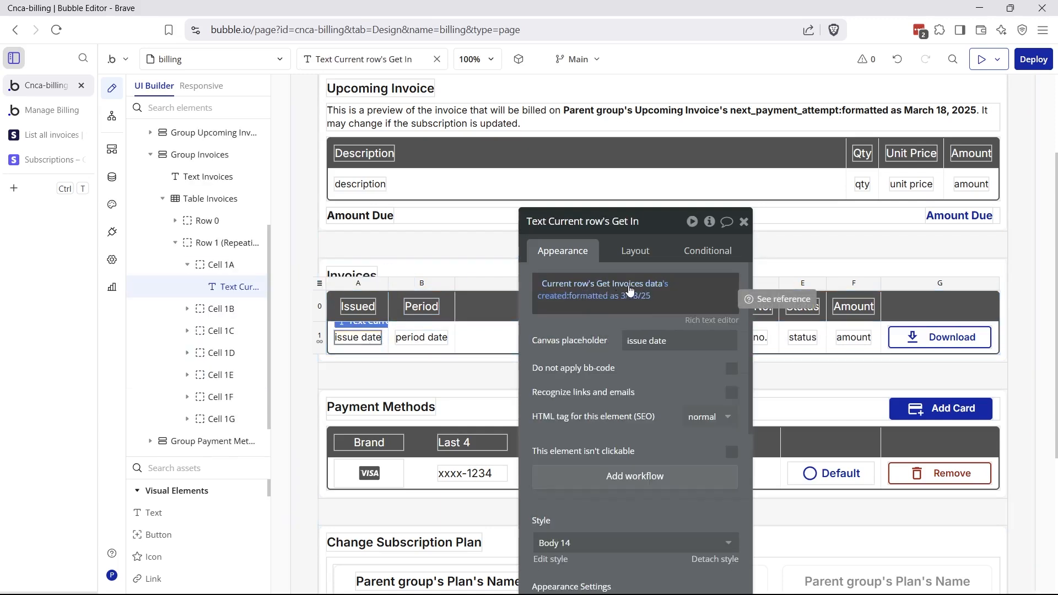
Reselect Get Invoices data's created for the issue date, keep the 3/18/25 format, and close the editor
{"action": "left_click", "coordinate": [568, 298]}
{"action": "scroll", "coordinate": [724, 357], "scroll_direction": "down", "scroll_amount": 5}
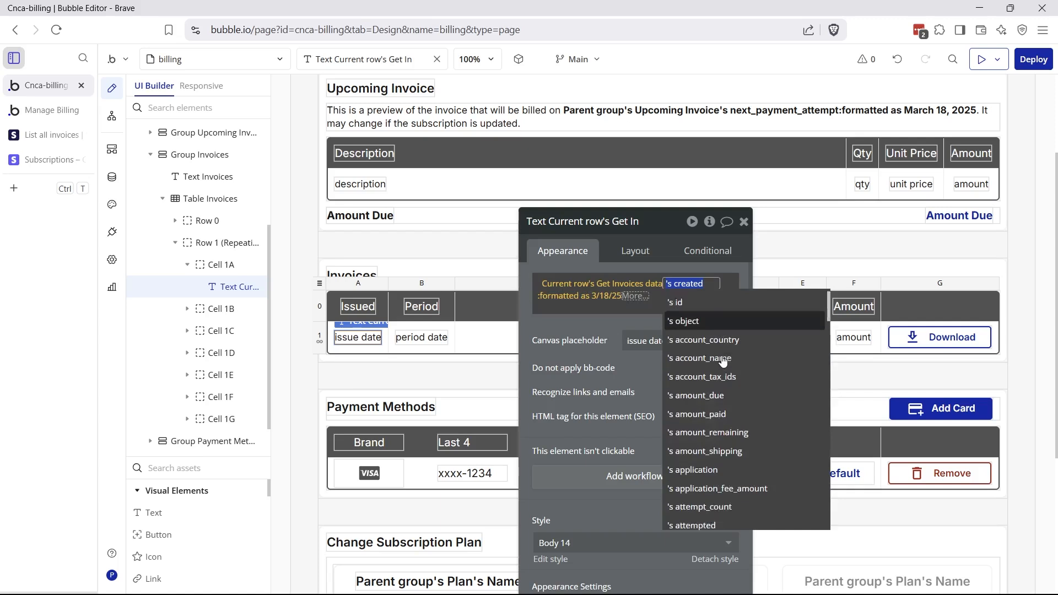
{"action": "scroll", "coordinate": [724, 357], "scroll_direction": "down", "scroll_amount": 10}
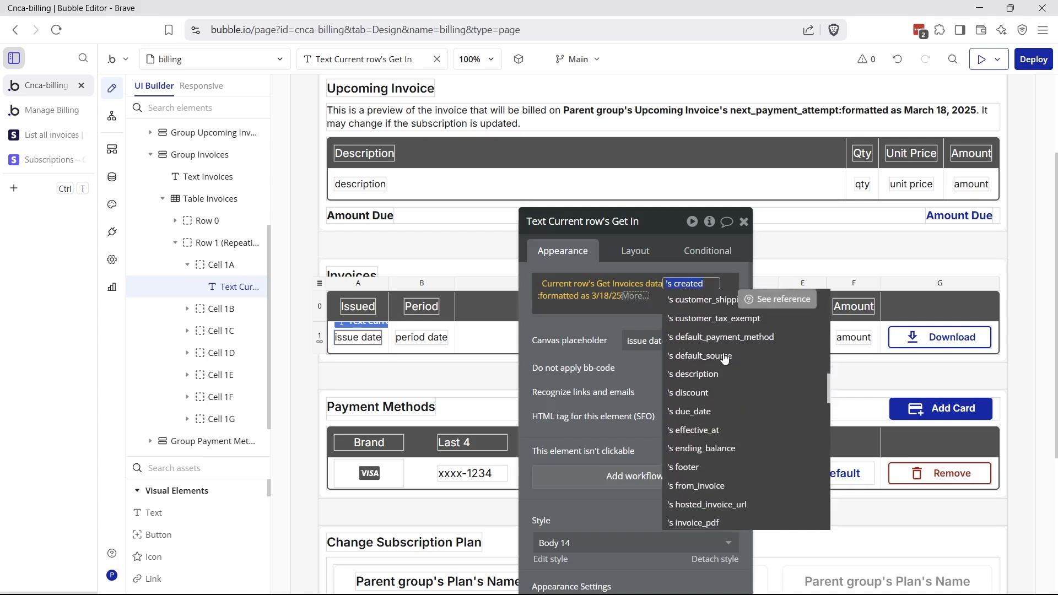
{"action": "scroll", "coordinate": [726, 372], "scroll_direction": "down", "scroll_amount": 8}
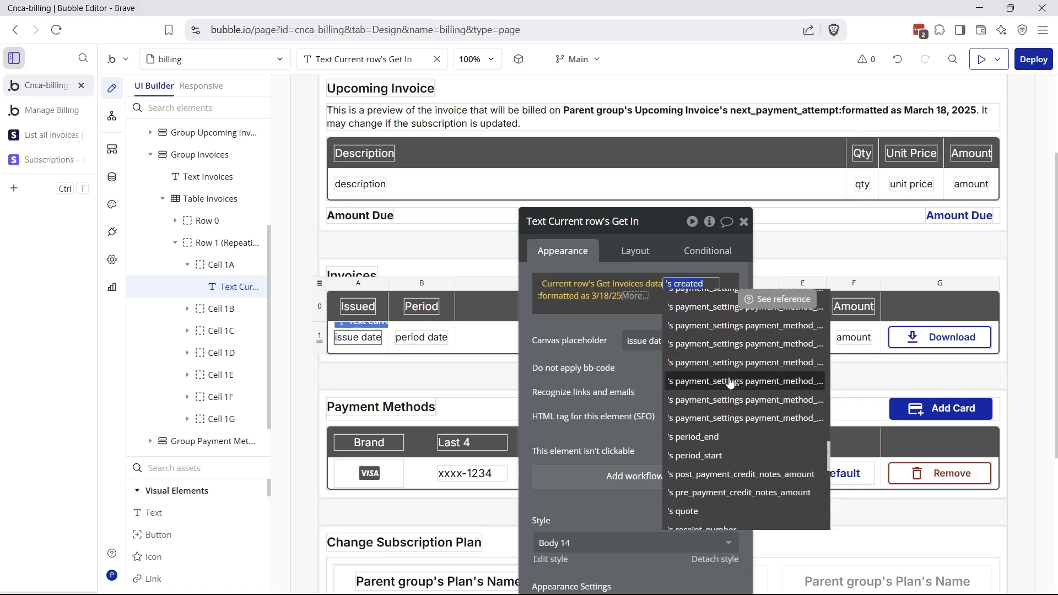
{"action": "scroll", "coordinate": [743, 441], "scroll_direction": "up", "scroll_amount": 12}
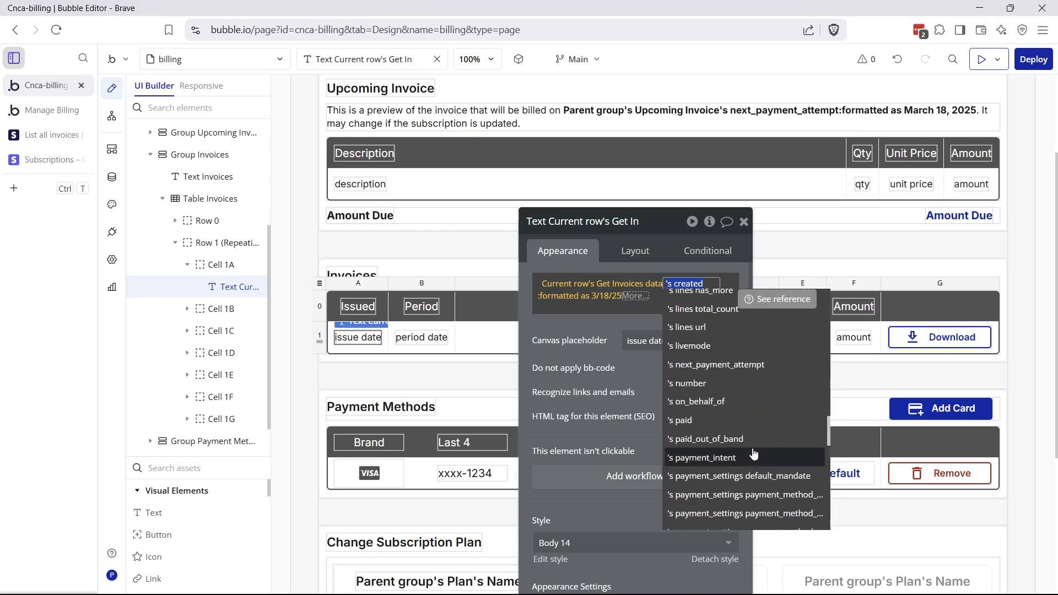
{"action": "scroll", "coordinate": [755, 453], "scroll_direction": "up", "scroll_amount": 10}
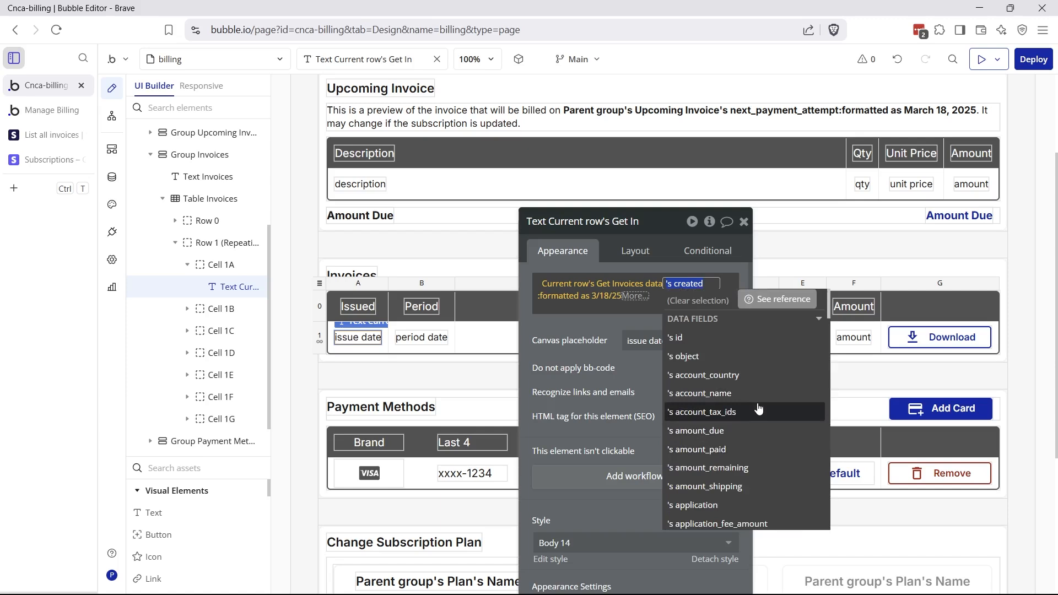
{"action": "scroll", "coordinate": [758, 408], "scroll_direction": "down", "scroll_amount": 5}
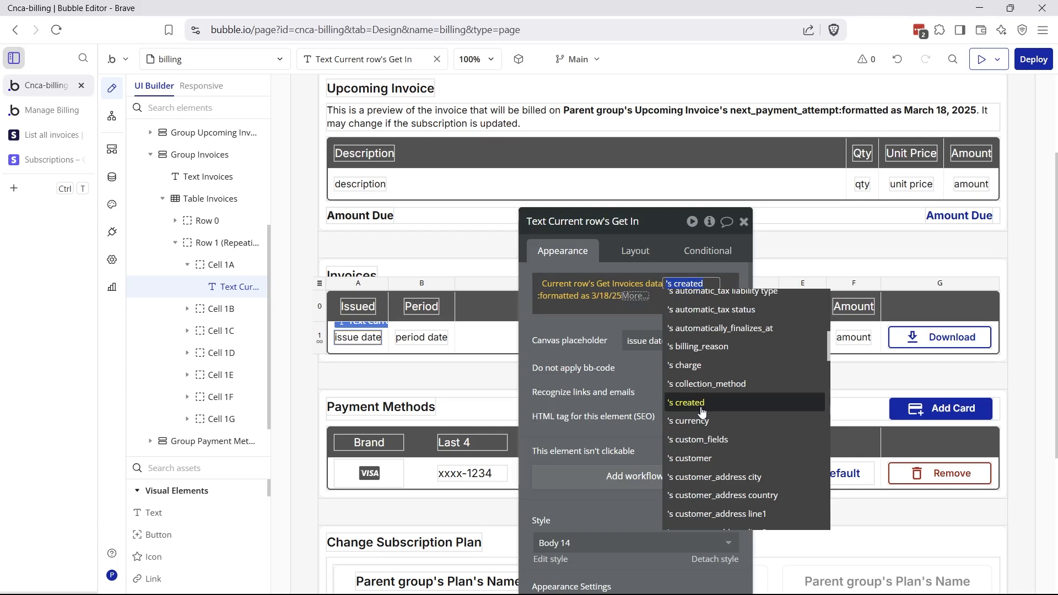
{"action": "left_click", "coordinate": [701, 413]}
{"action": "left_click", "coordinate": [615, 299]}
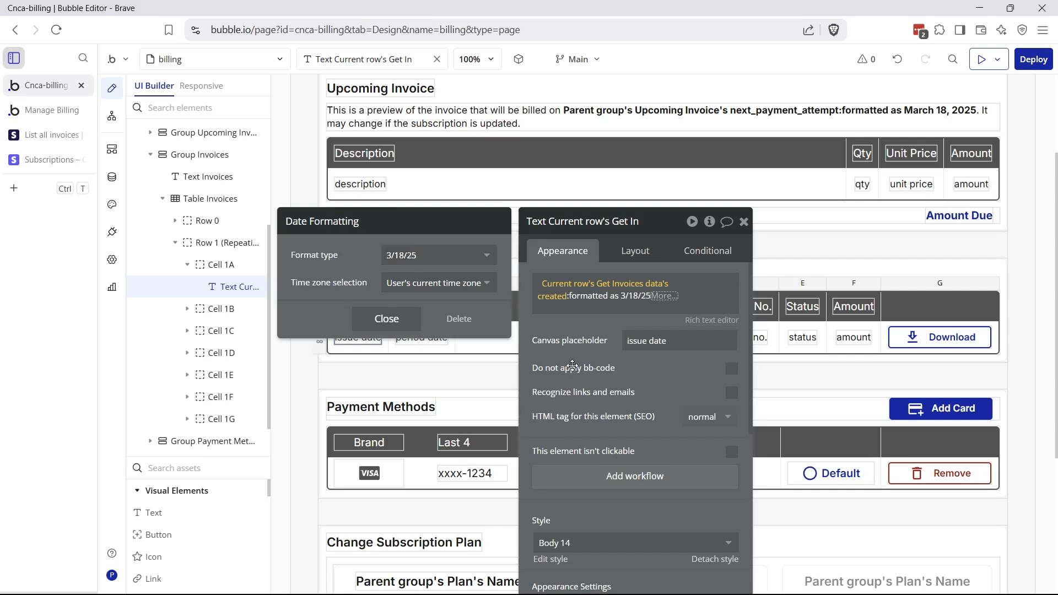
{"action": "left_click", "coordinate": [574, 382]}
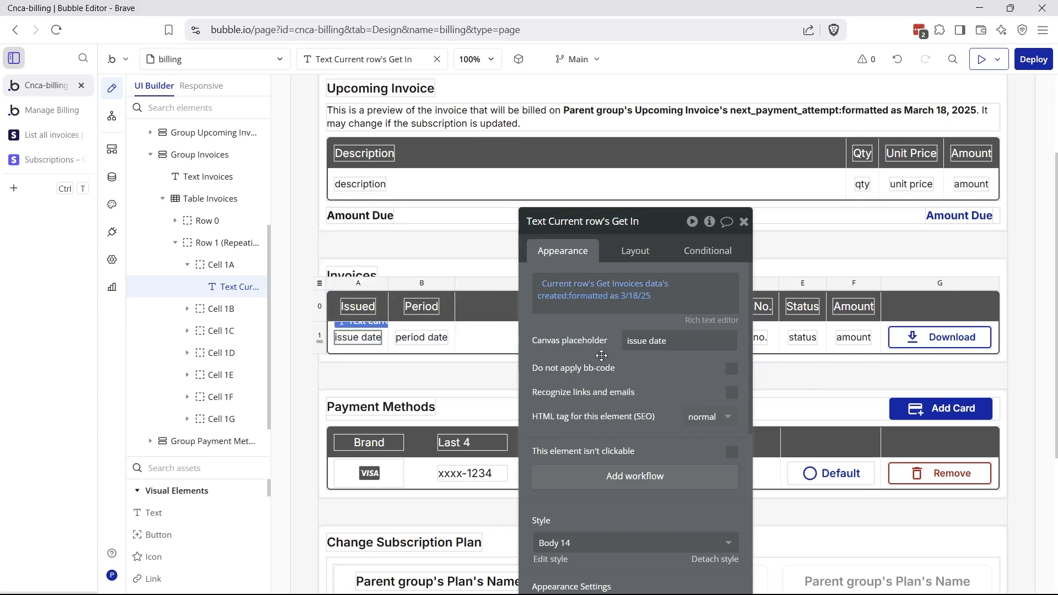
{"action": "left_click", "coordinate": [743, 222]}
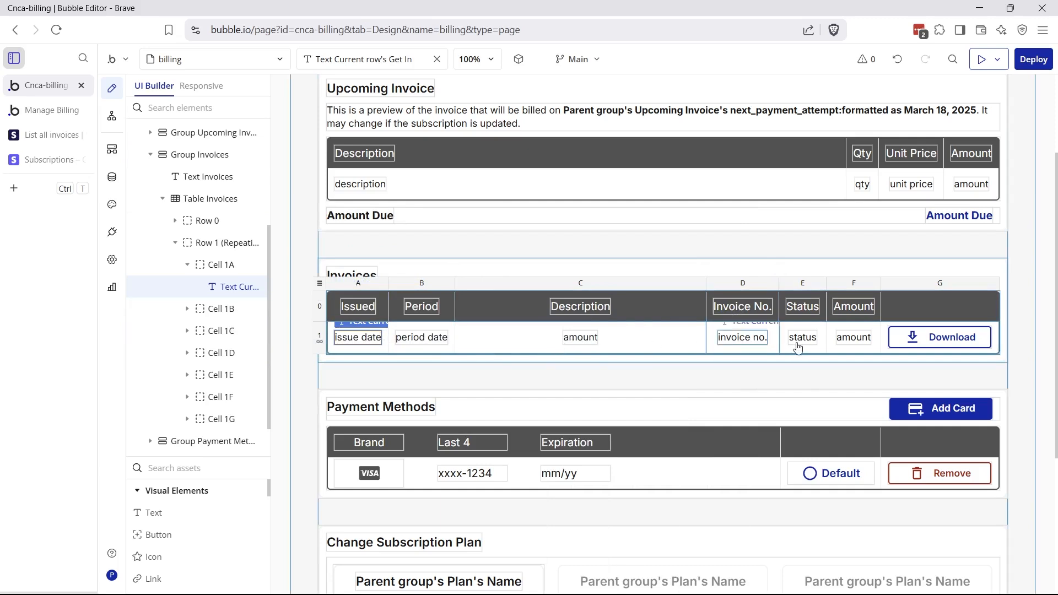
Inspect the Download button's external website workflow, then switch to the live Manage Billing tab
{"action": "double_click", "coordinate": [919, 346]}
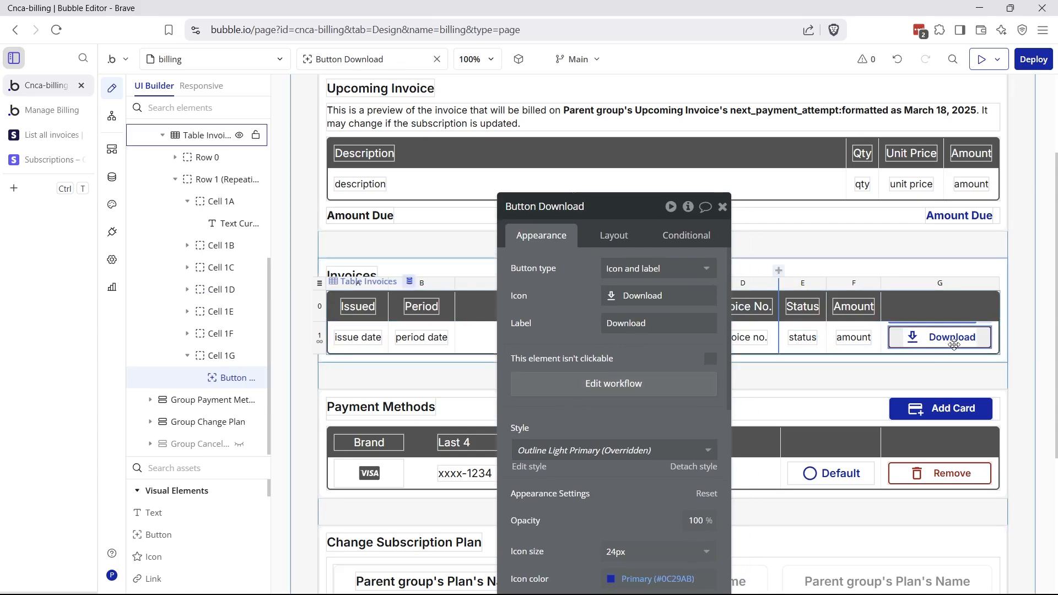
{"action": "left_click", "coordinate": [701, 375]}
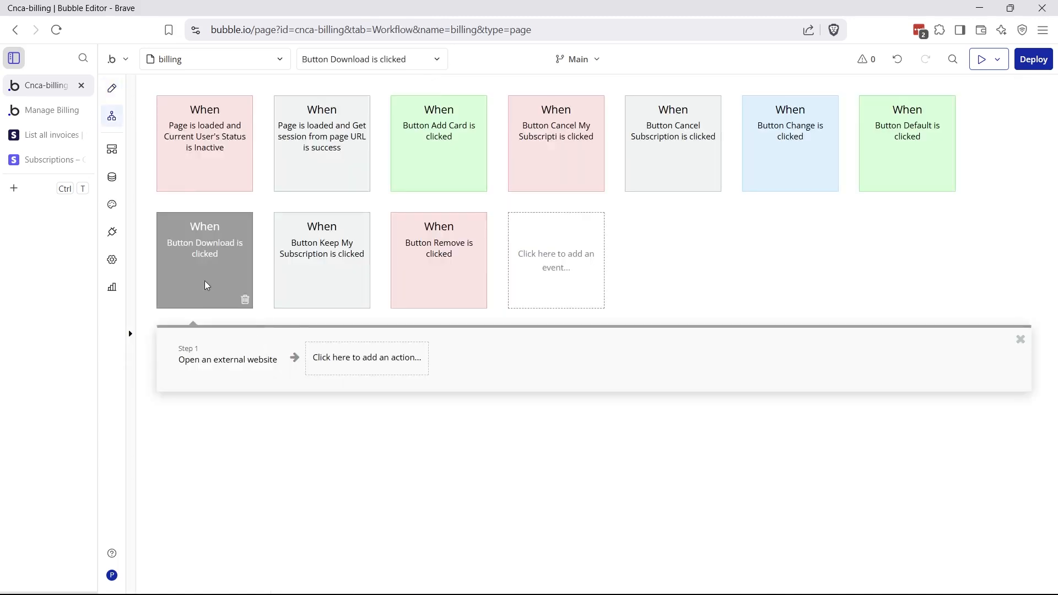
{"action": "left_click", "coordinate": [219, 368]}
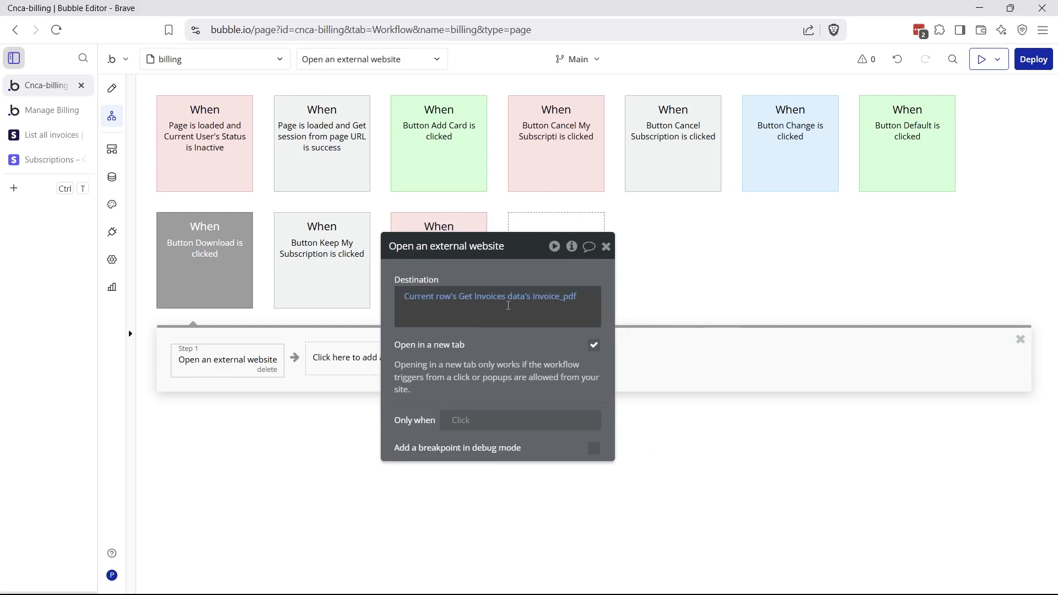
{"action": "mouse_move", "coordinate": [517, 304]}
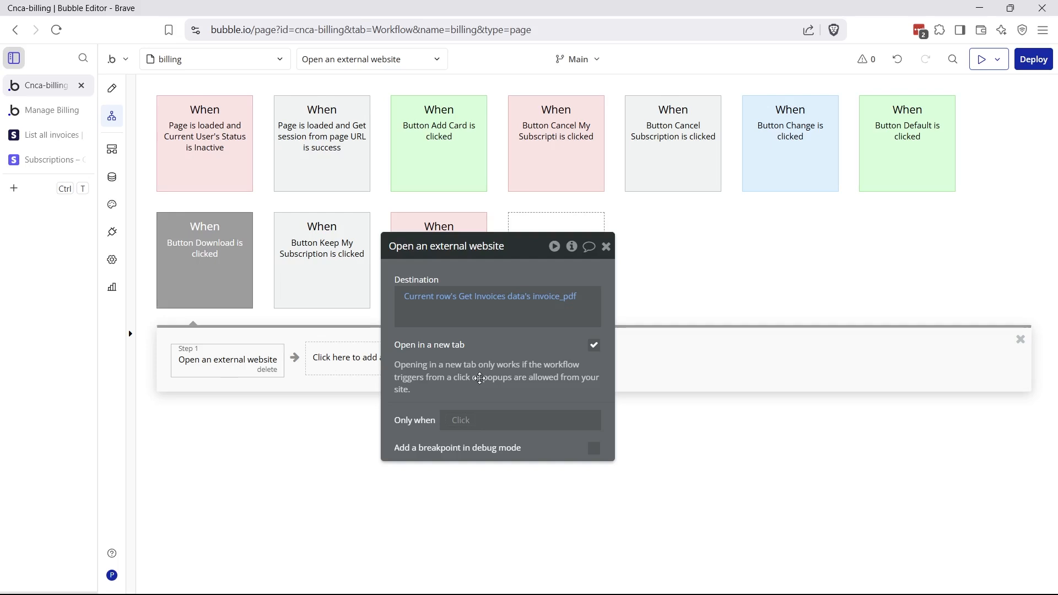
{"action": "key", "text": "ctrl+Tab"}
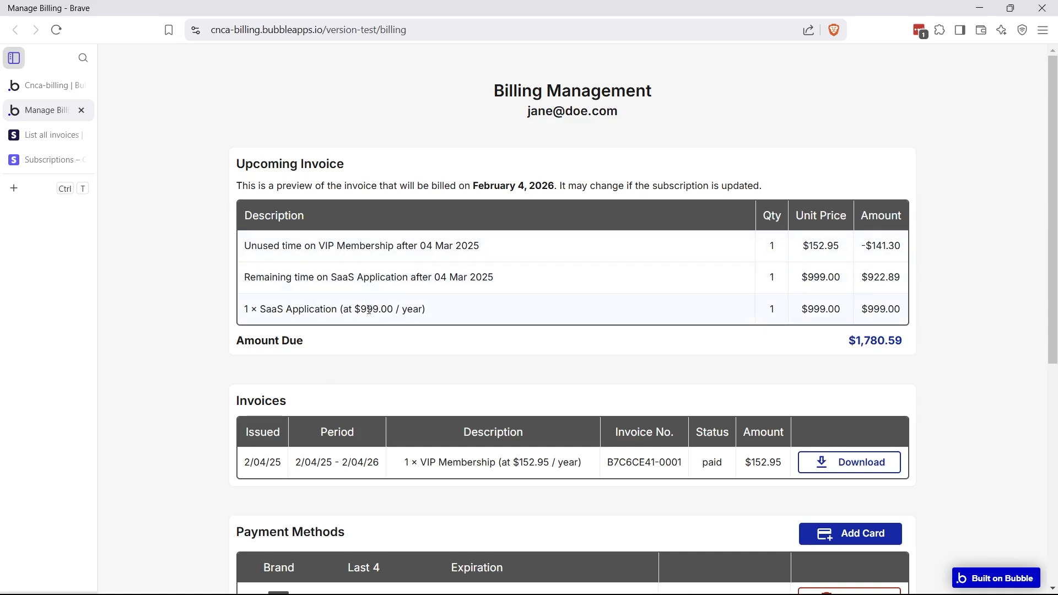
Highlight the Amount Due value and switch to the Stripe 'List all invoices' reference
{"action": "left_click_drag", "start_coordinate": [855, 341], "coordinate": [897, 342]}
{"action": "left_click", "coordinate": [48, 136]}
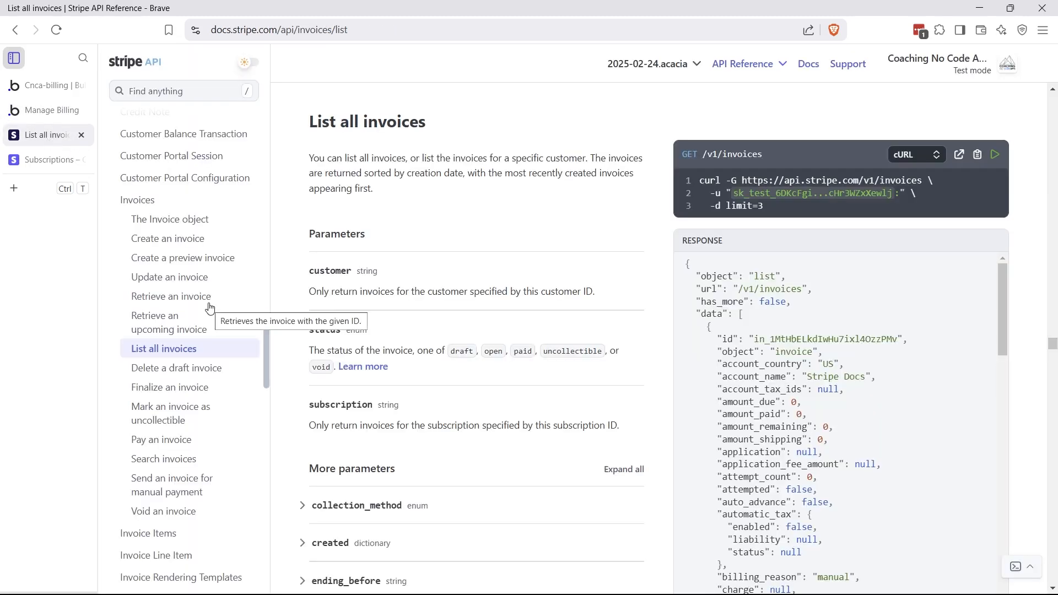
Read the 'Retrieve an upcoming invoice' parameters, then return to Bubble's API Connector settings
{"action": "left_click", "coordinate": [181, 330]}
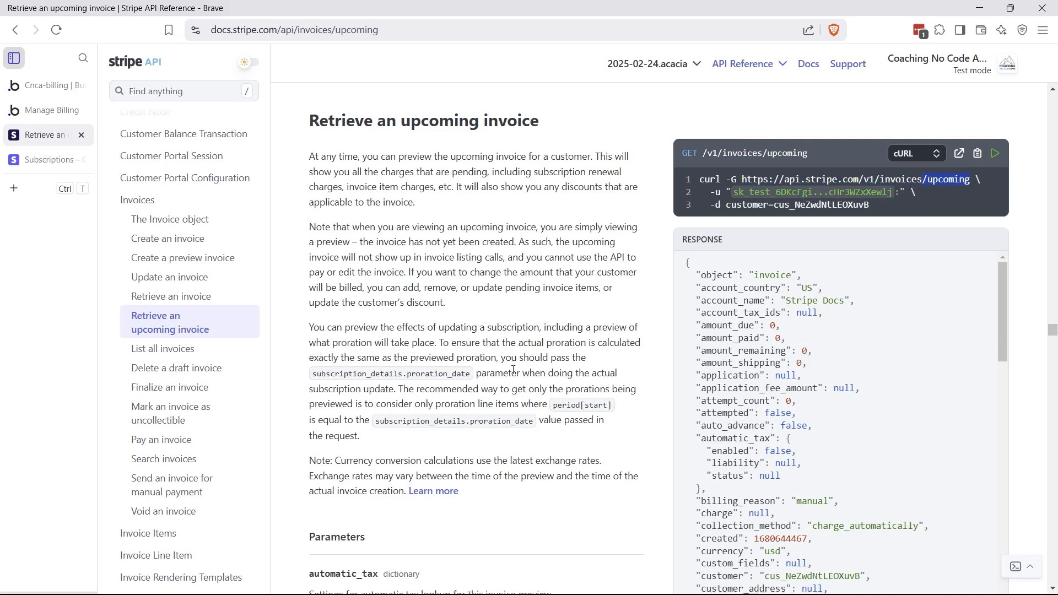
{"action": "scroll", "coordinate": [513, 369], "scroll_direction": "down", "scroll_amount": 8}
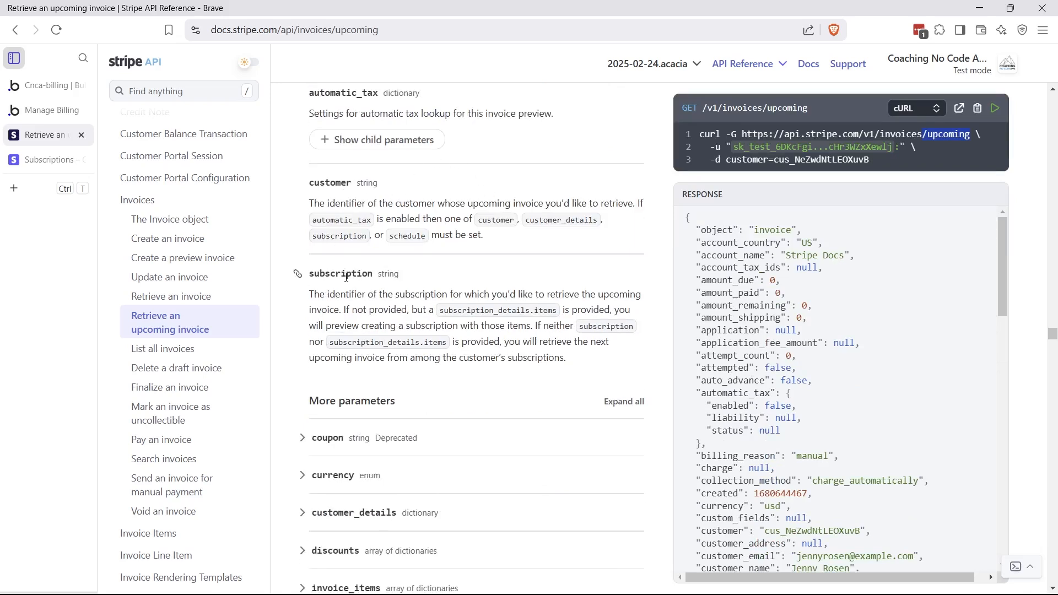
{"action": "scroll", "coordinate": [362, 289], "scroll_direction": "up", "scroll_amount": 1}
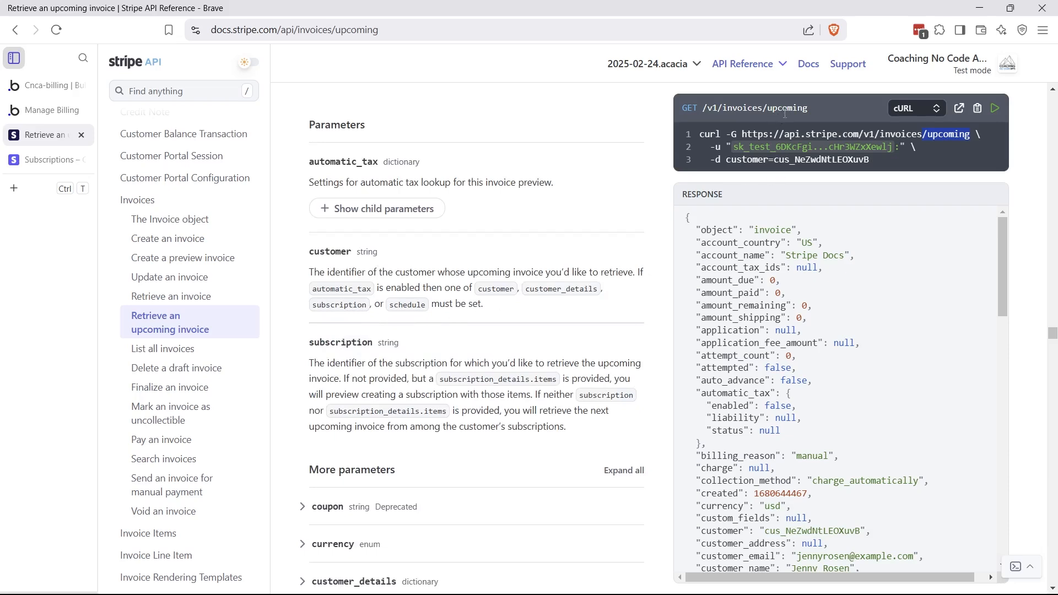
{"action": "left_click", "coordinate": [47, 85]}
{"action": "left_click", "coordinate": [113, 232]}
Check the Upcoming Invoice call's /v1/invoices/upcoming URL and reinitialize the call
{"action": "scroll", "coordinate": [824, 435], "scroll_direction": "down", "scroll_amount": 10}
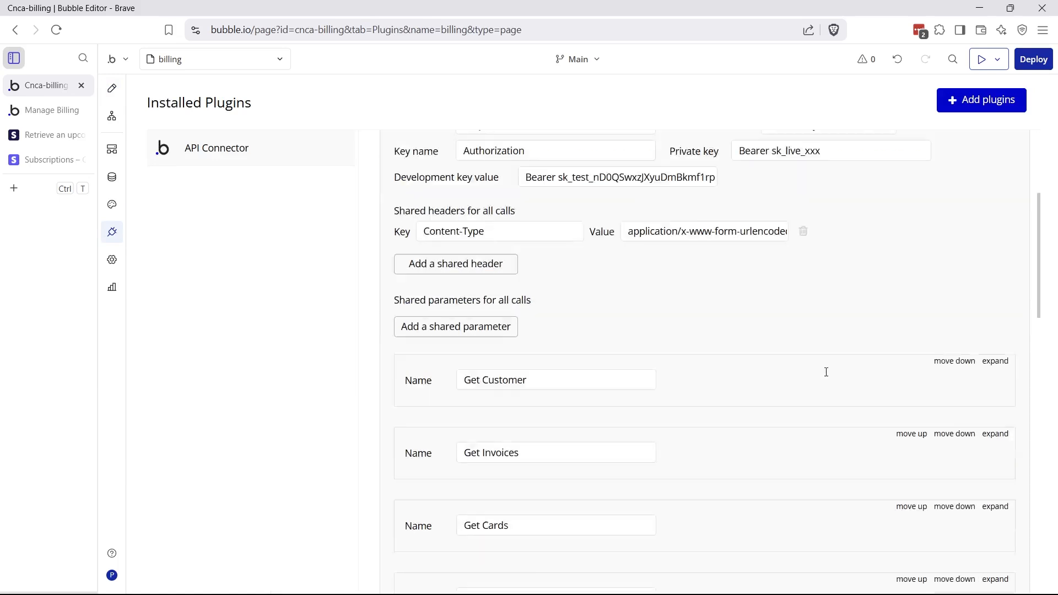
{"action": "scroll", "coordinate": [826, 369], "scroll_direction": "down", "scroll_amount": 6}
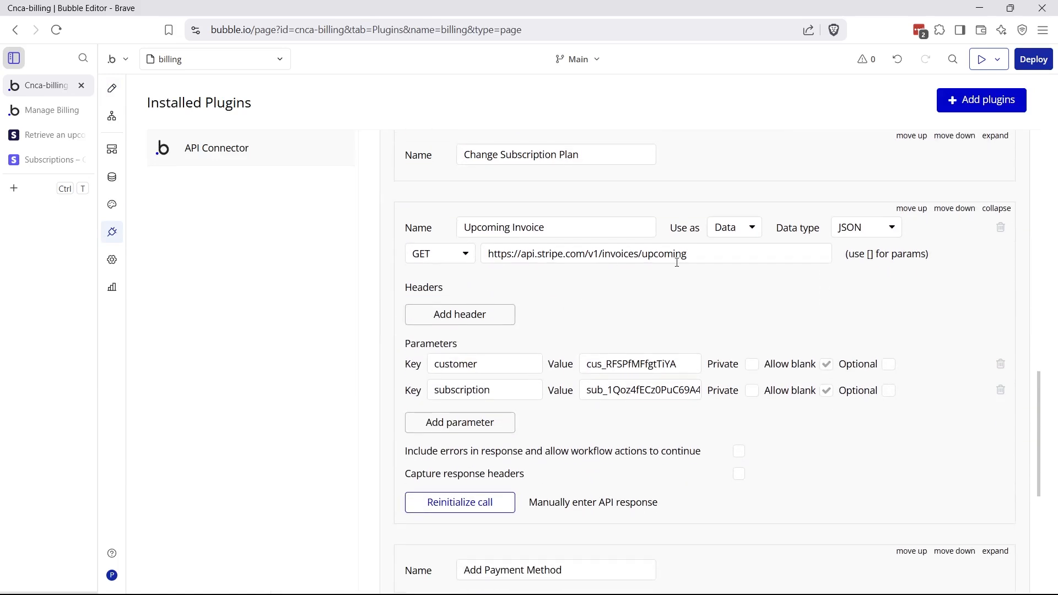
{"action": "left_click_drag", "start_coordinate": [690, 257], "coordinate": [498, 256]}
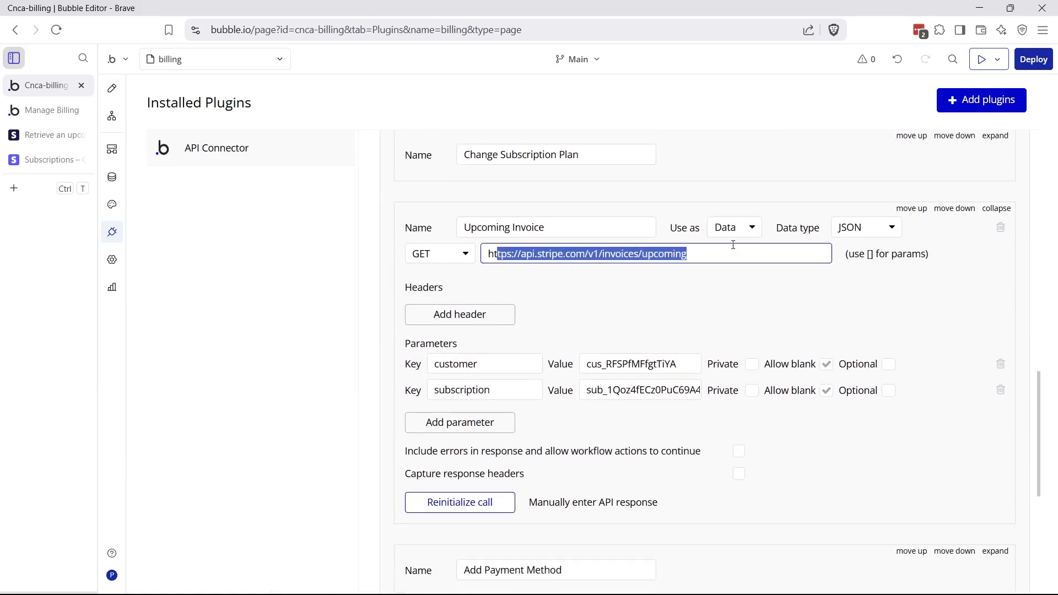
{"action": "left_click", "coordinate": [707, 290]}
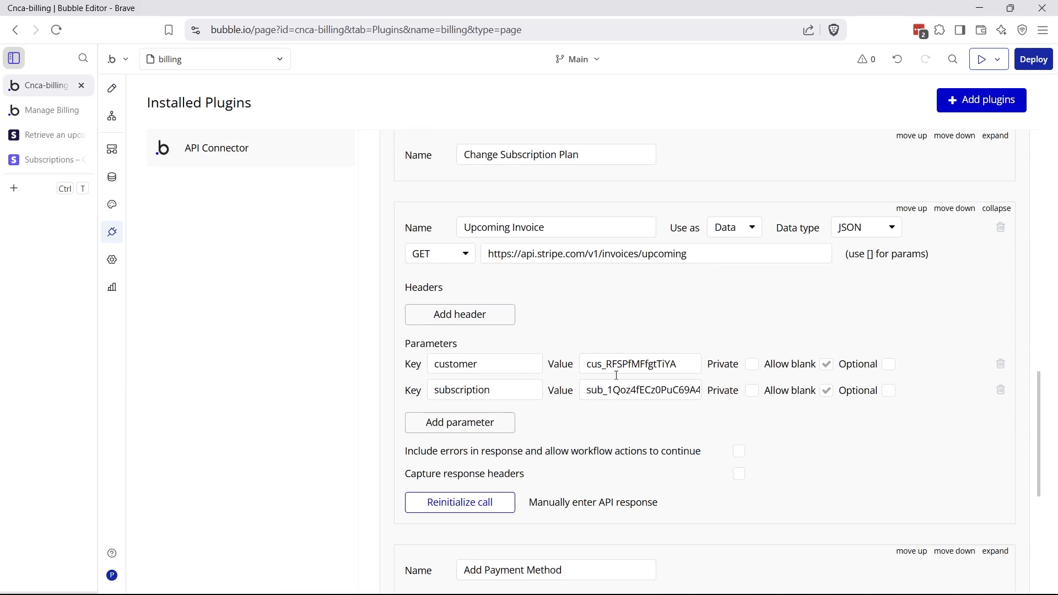
{"action": "left_click", "coordinate": [483, 502]}
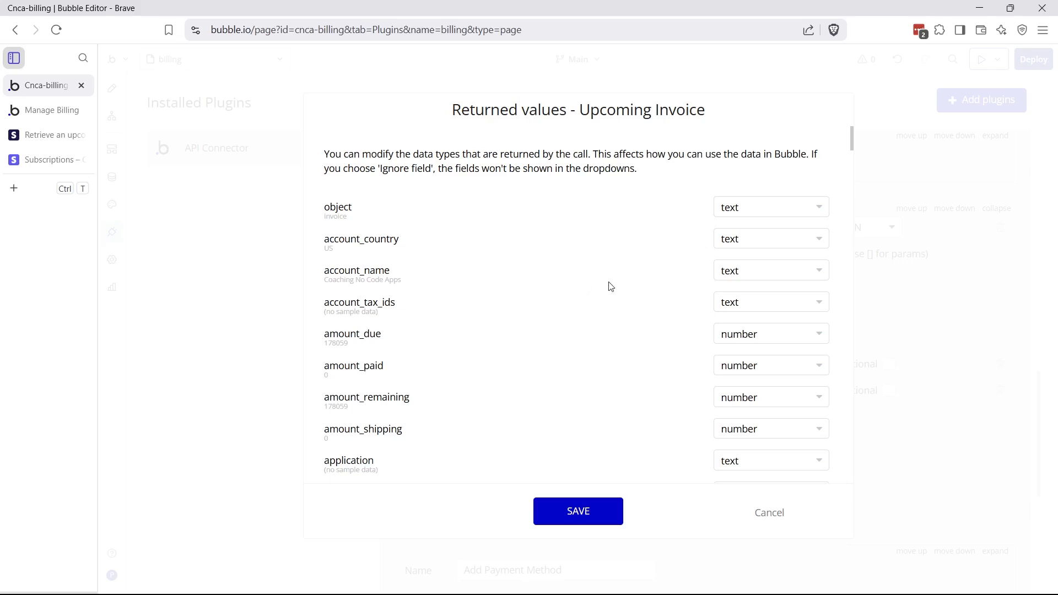
Review the returned values including the lines list, save them, and return to Design
{"action": "scroll", "coordinate": [611, 286], "scroll_direction": "down", "scroll_amount": 15}
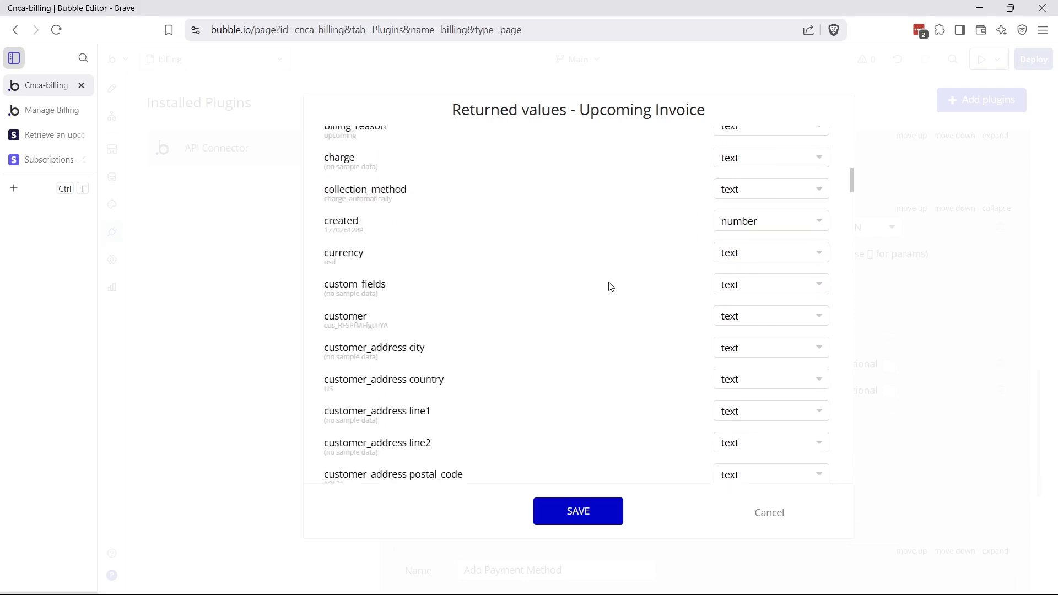
{"action": "scroll", "coordinate": [610, 286], "scroll_direction": "down", "scroll_amount": 12}
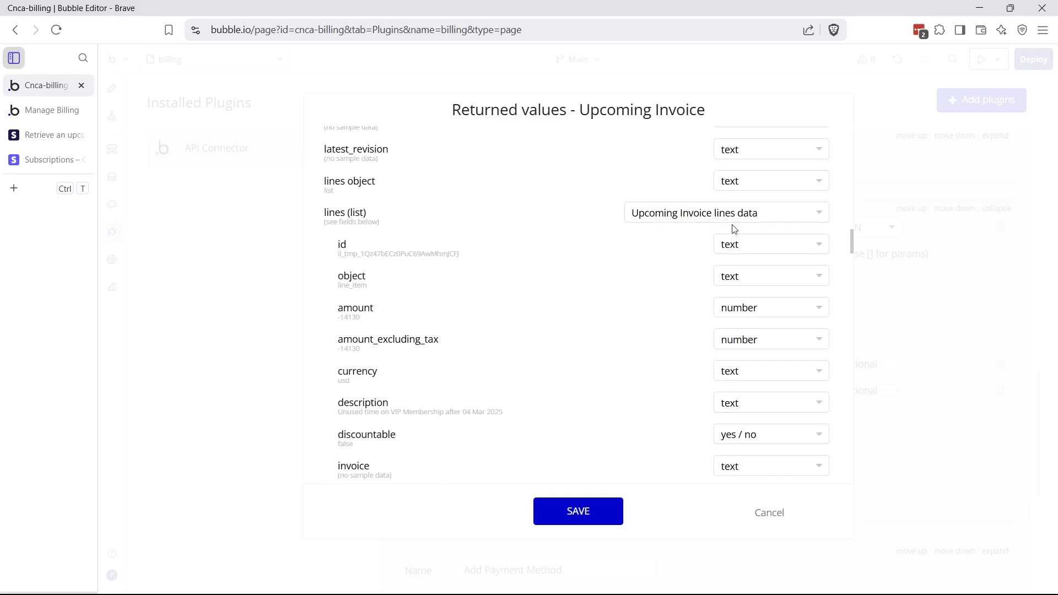
{"action": "left_click", "coordinate": [47, 110]}
{"action": "left_click_drag", "start_coordinate": [342, 255], "coordinate": [396, 255]}
{"action": "left_click", "coordinate": [343, 318]}
{"action": "scroll", "coordinate": [361, 318], "scroll_direction": "down", "scroll_amount": 3}
{"action": "left_click_drag", "start_coordinate": [355, 272], "coordinate": [402, 274]}
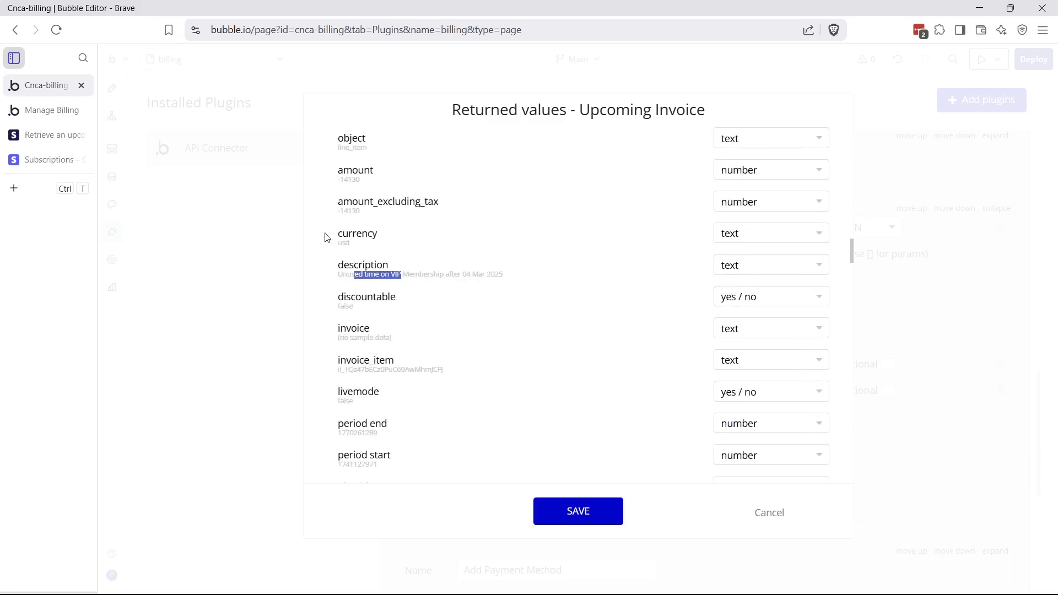
{"action": "left_click", "coordinate": [582, 514]}
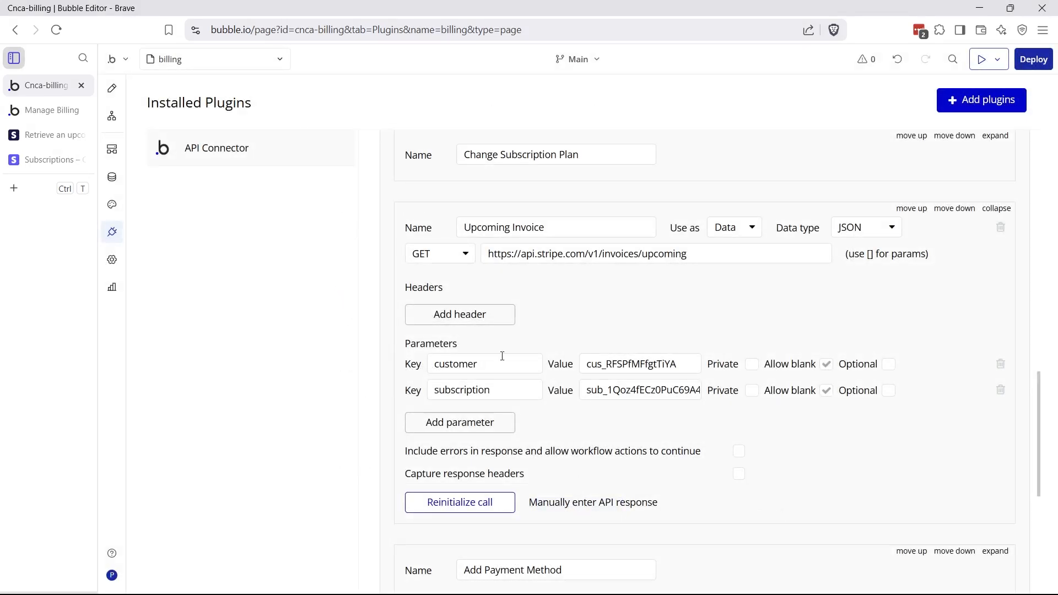
{"action": "left_click", "coordinate": [112, 88]}
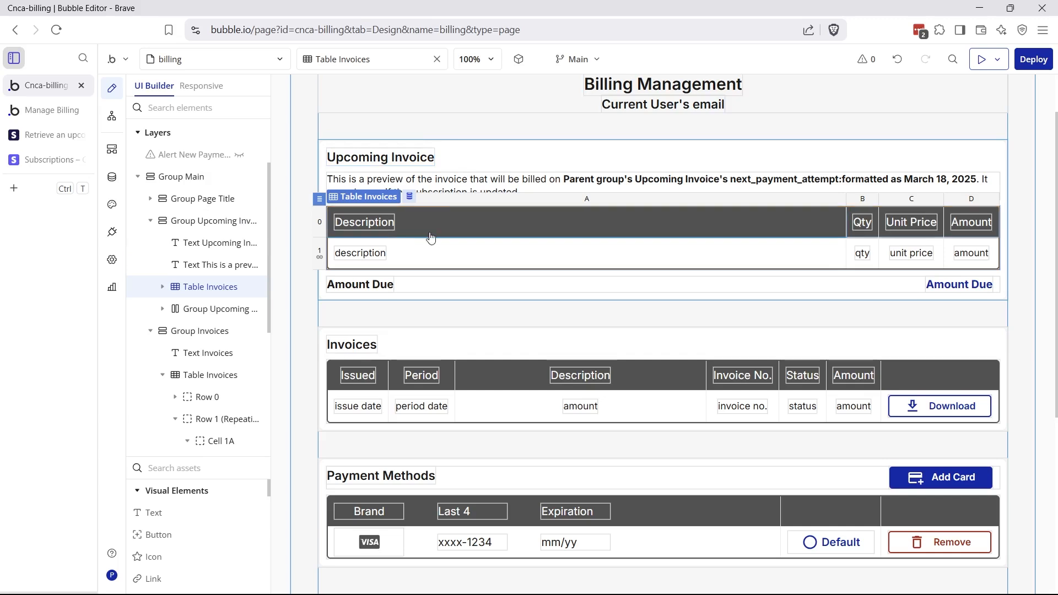
Replace the Upcoming Invoice group's data source with the Stripe - Upcoming Invoice API call
{"action": "double_click", "coordinate": [475, 161]}
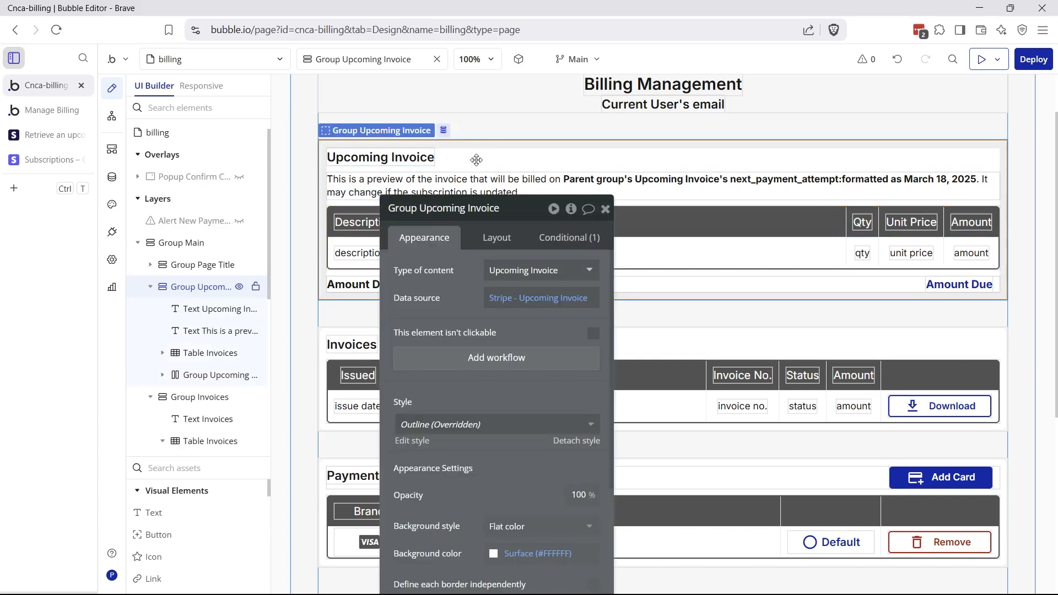
{"action": "left_click", "coordinate": [512, 304]}
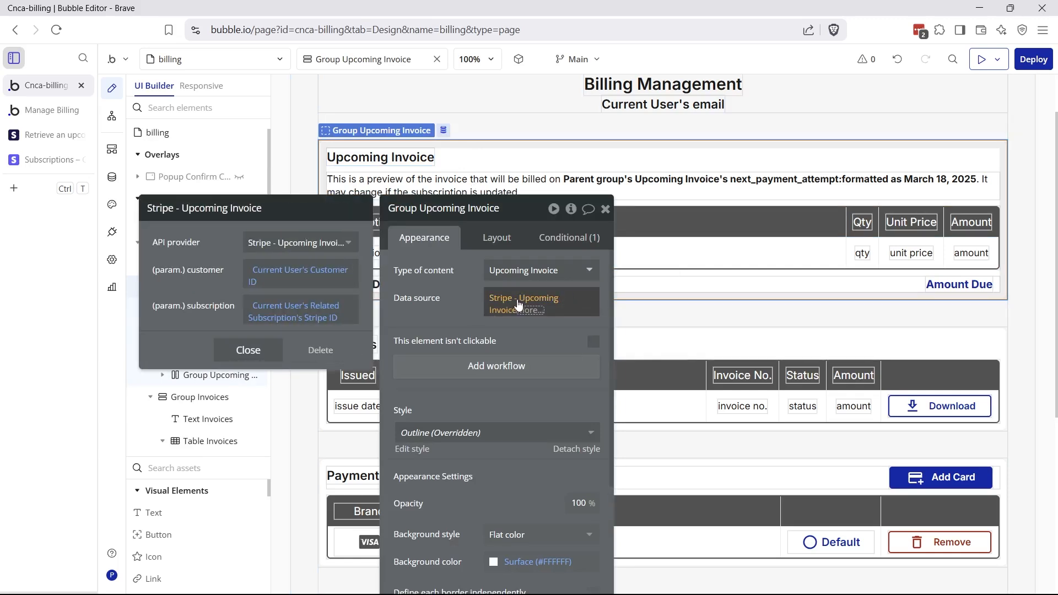
{"action": "right_click", "coordinate": [515, 307]}
{"action": "left_click", "coordinate": [571, 303]}
{"action": "left_click", "coordinate": [517, 307]}
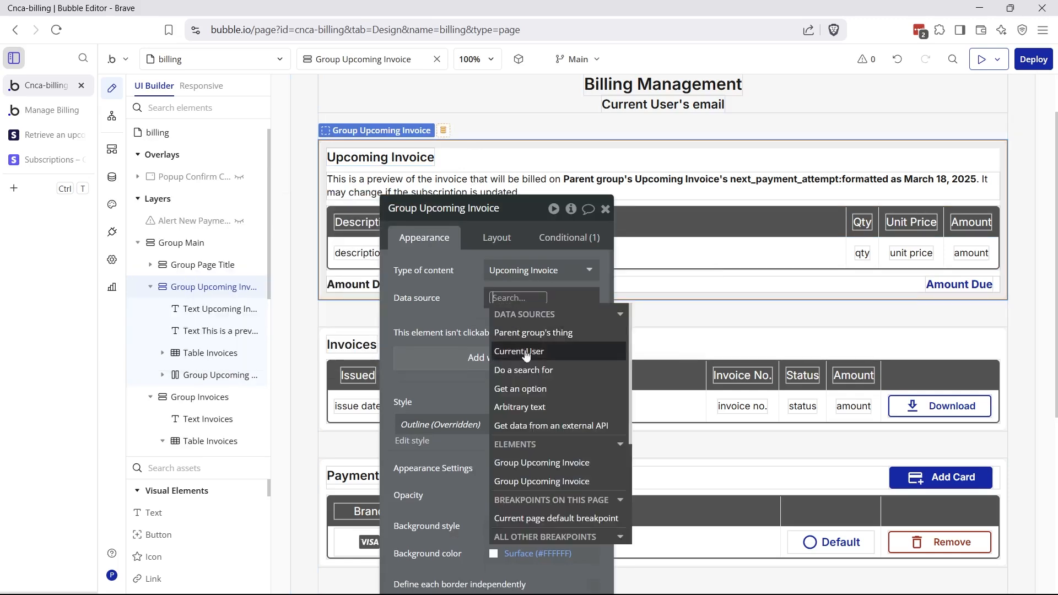
{"action": "left_click", "coordinate": [535, 427]}
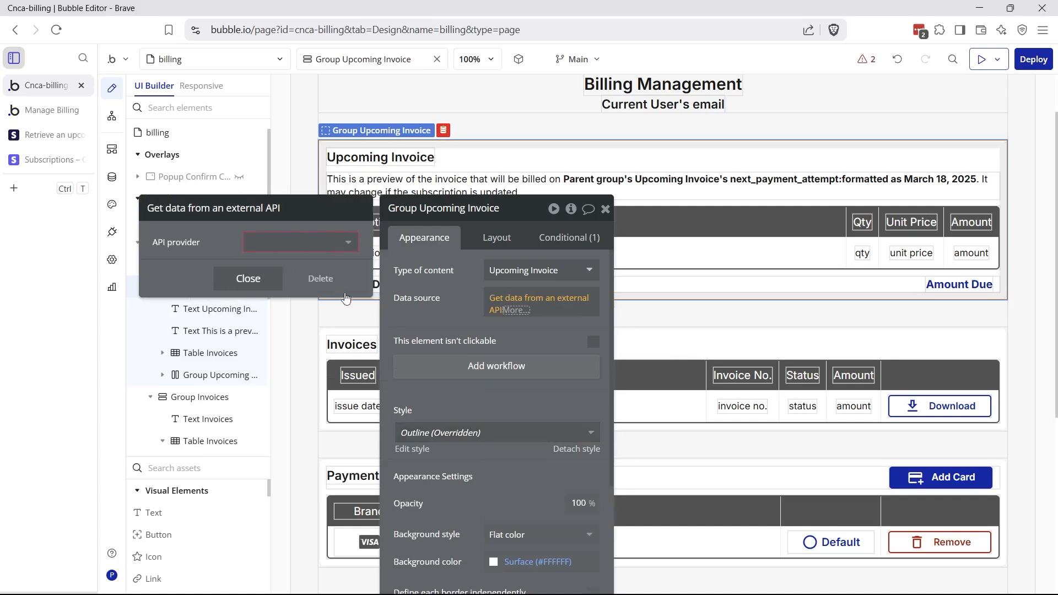
{"action": "left_click", "coordinate": [326, 247]}
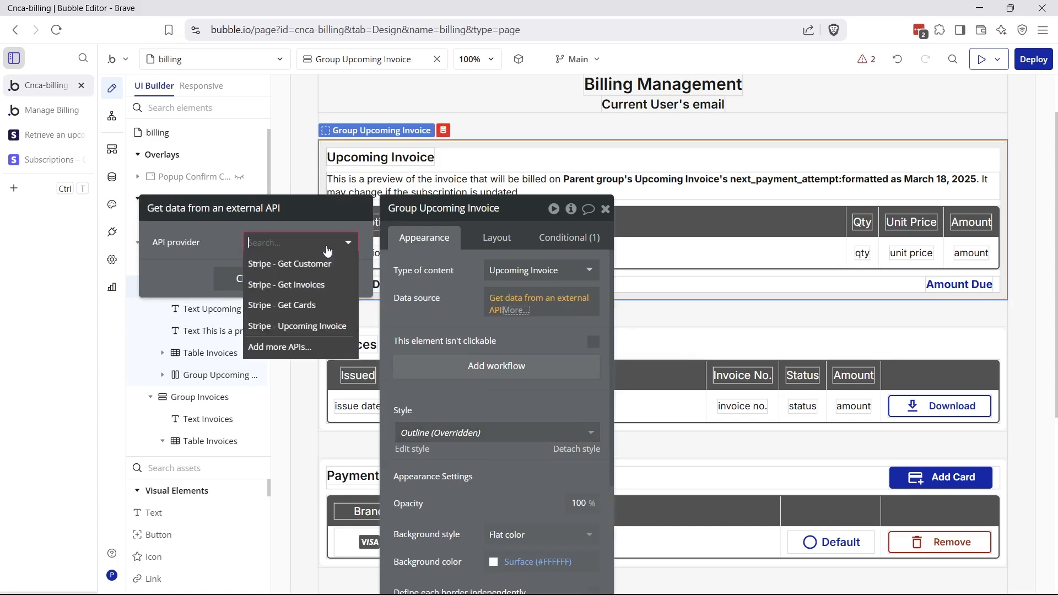
{"action": "left_click", "coordinate": [279, 326]}
Pass Current User's Customer ID and Related Subscription's Stripe ID as the call's parameters
{"action": "left_click", "coordinate": [275, 272]}
{"action": "left_click", "coordinate": [412, 270]}
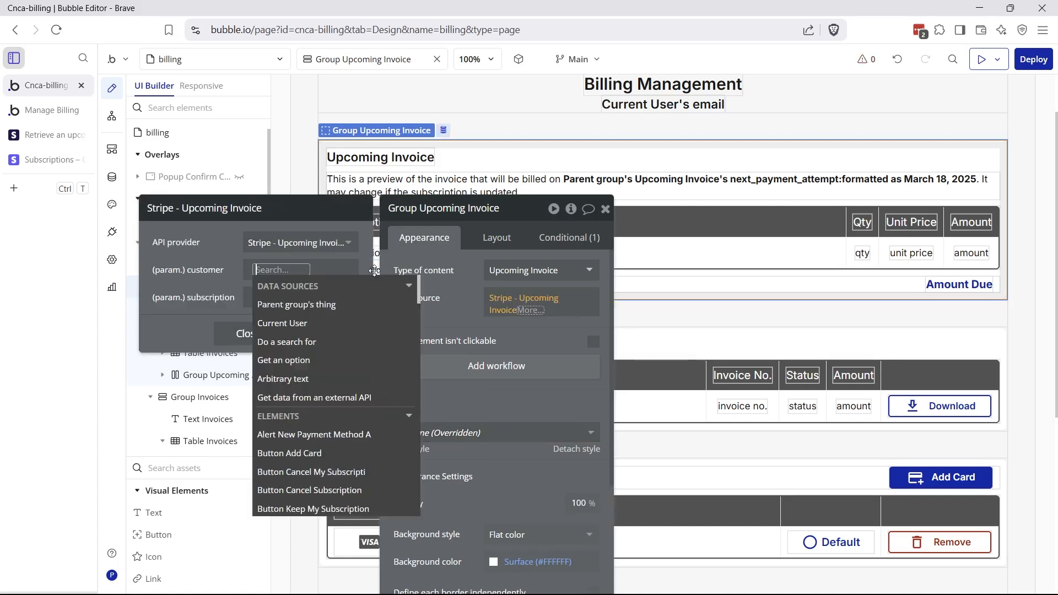
{"action": "left_click", "coordinate": [292, 389]}
{"action": "left_click", "coordinate": [327, 373]}
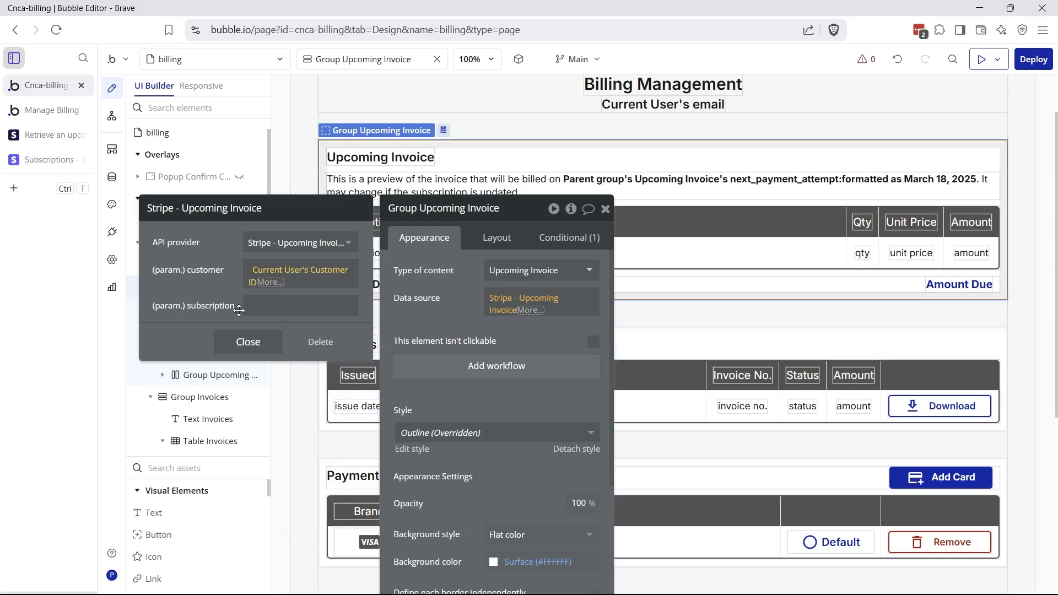
{"action": "left_click", "coordinate": [301, 305]}
{"action": "left_click", "coordinate": [284, 302]}
{"action": "left_click", "coordinate": [294, 368]}
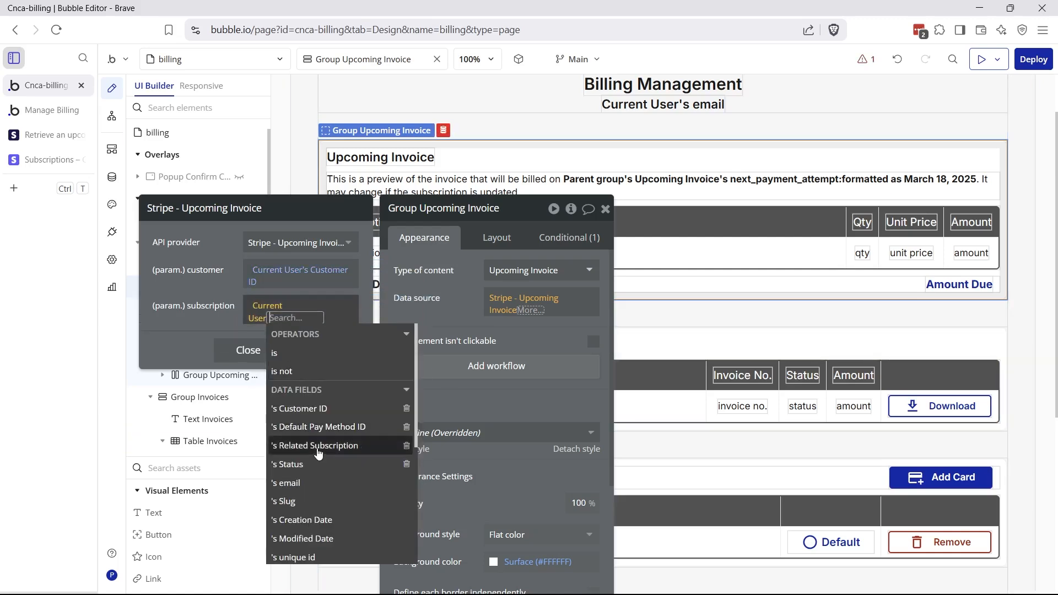
{"action": "left_click", "coordinate": [318, 451]}
{"action": "left_click", "coordinate": [342, 503]}
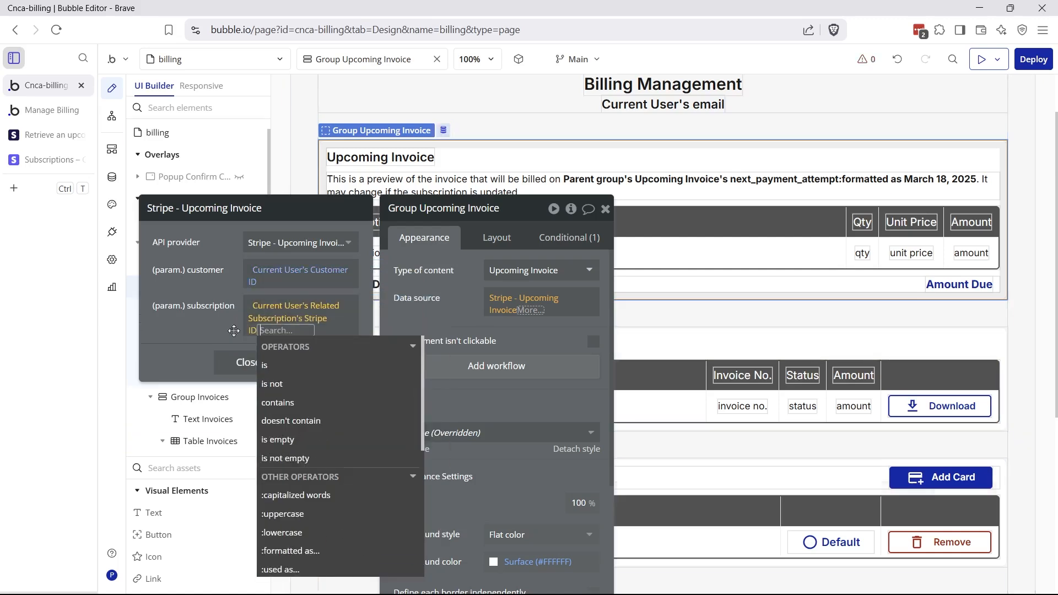
{"action": "left_click", "coordinate": [219, 300]}
{"action": "left_click", "coordinate": [485, 304]}
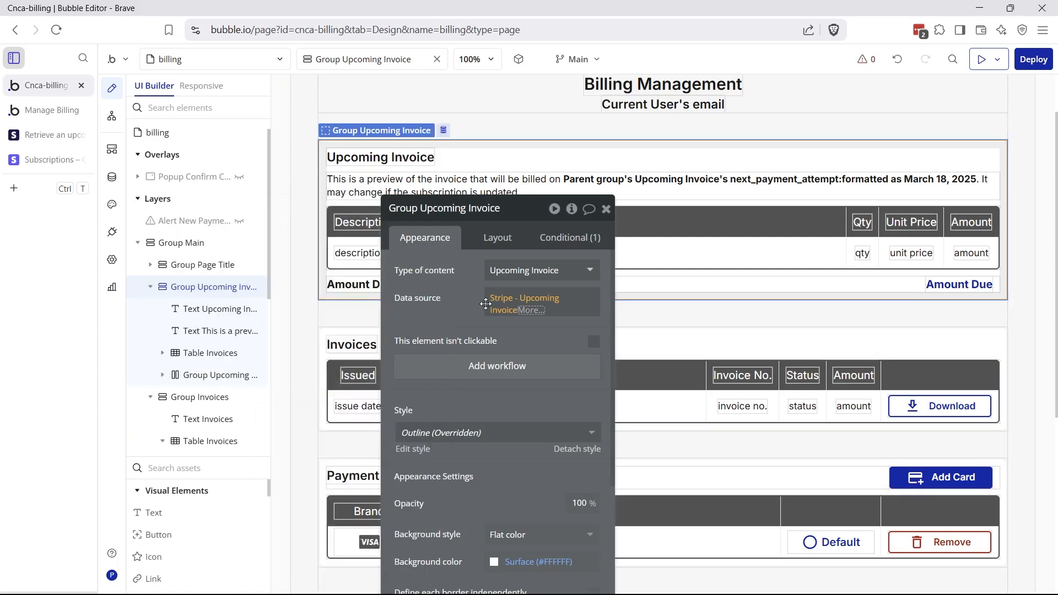
Browse the upcoming invoice's available fields, then select the line-item table
{"action": "left_click", "coordinate": [530, 311]}
{"action": "left_click", "coordinate": [530, 311]}
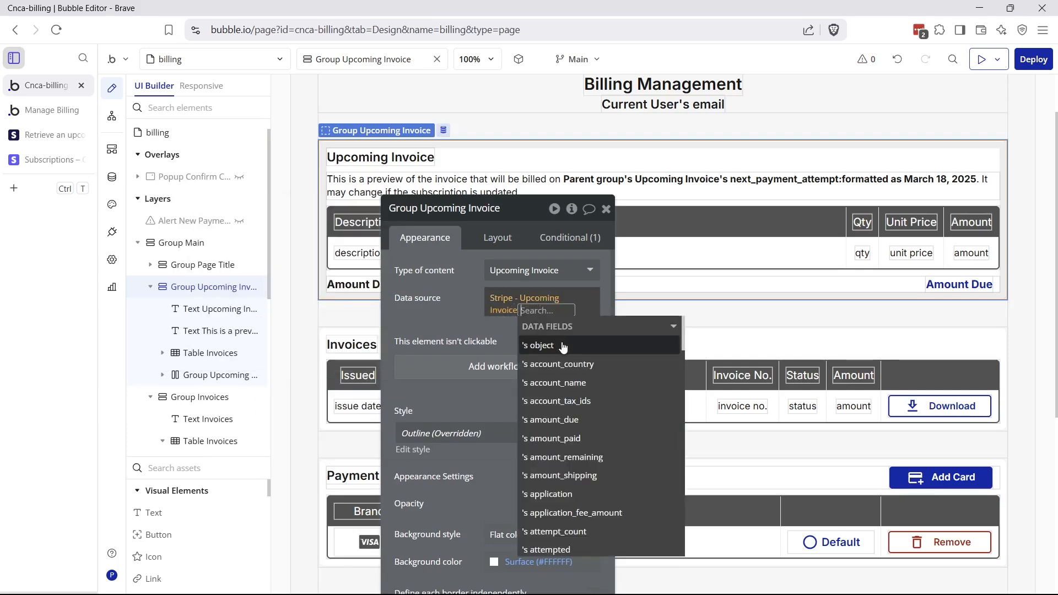
{"action": "scroll", "coordinate": [596, 379], "scroll_direction": "down", "scroll_amount": 5}
{"action": "scroll", "coordinate": [597, 379], "scroll_direction": "down", "scroll_amount": 10}
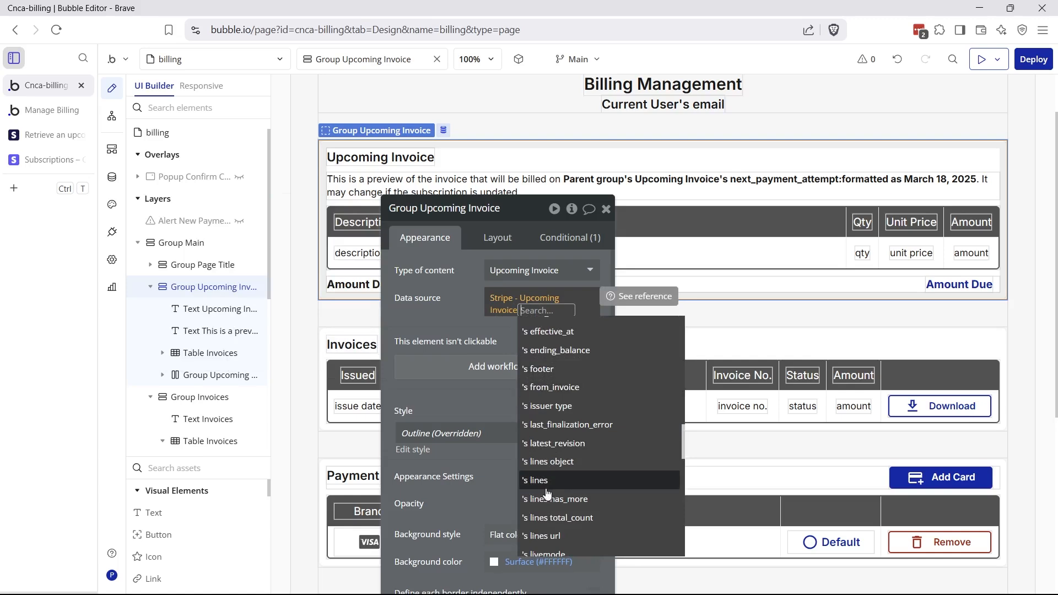
{"action": "left_click", "coordinate": [515, 326]}
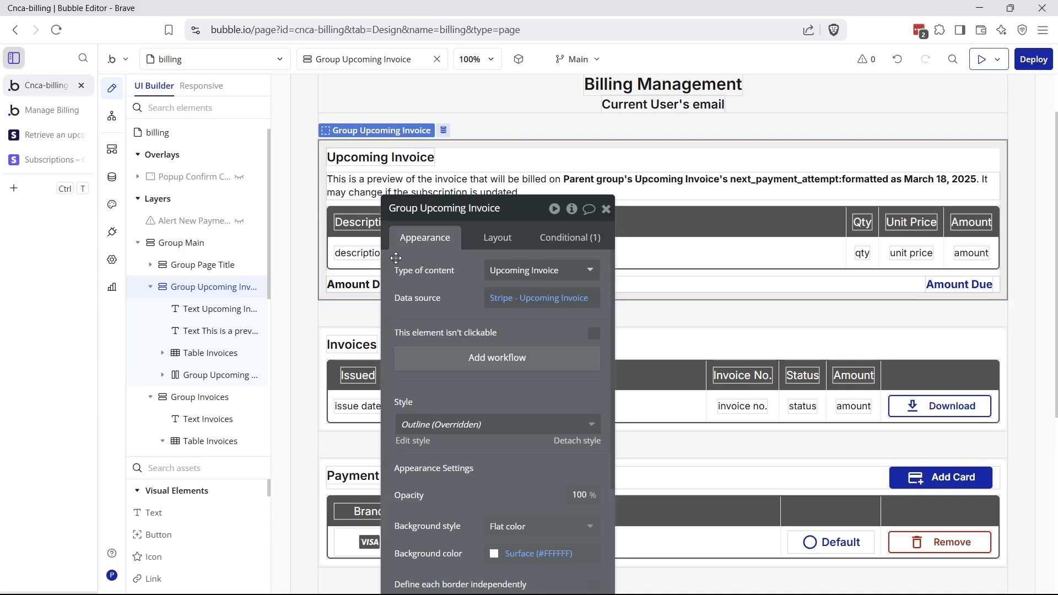
{"action": "left_click", "coordinate": [322, 203]}
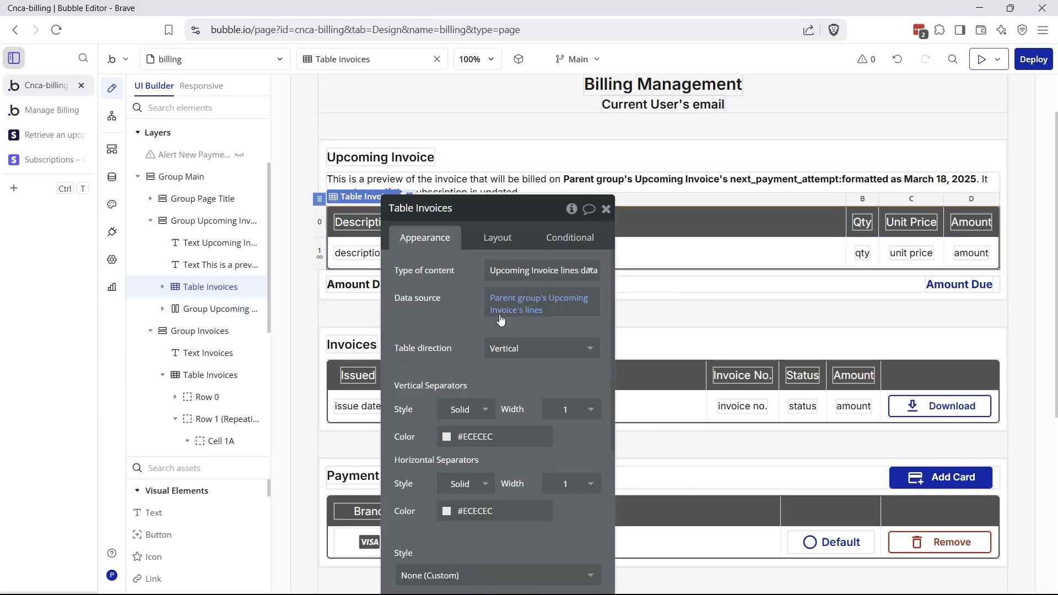
{"action": "mouse_move", "coordinate": [526, 306]}
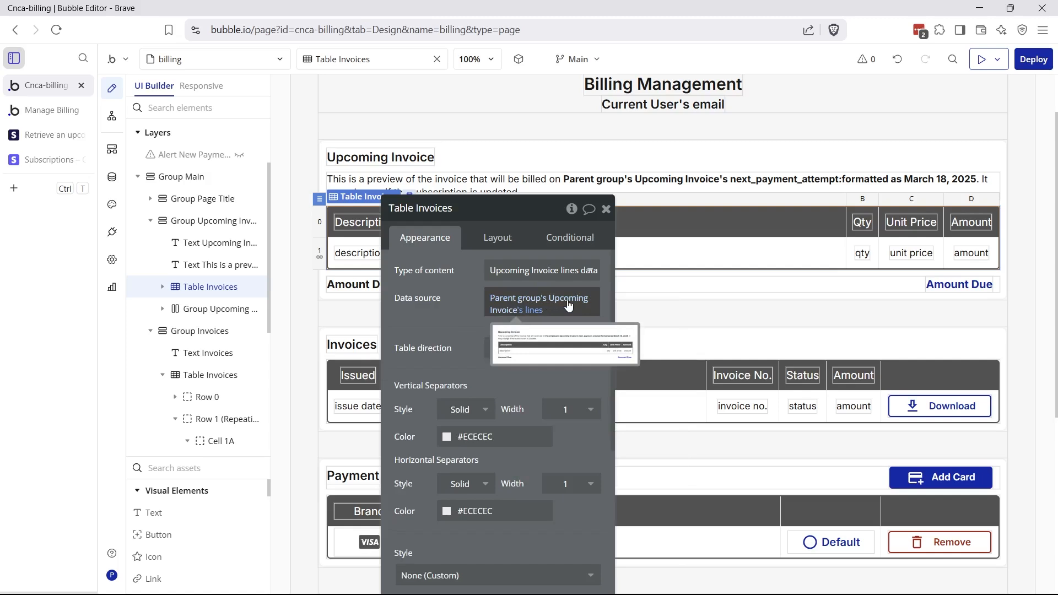
{"action": "left_click", "coordinate": [520, 311]}
{"action": "scroll", "coordinate": [556, 408], "scroll_direction": "down", "scroll_amount": 8}
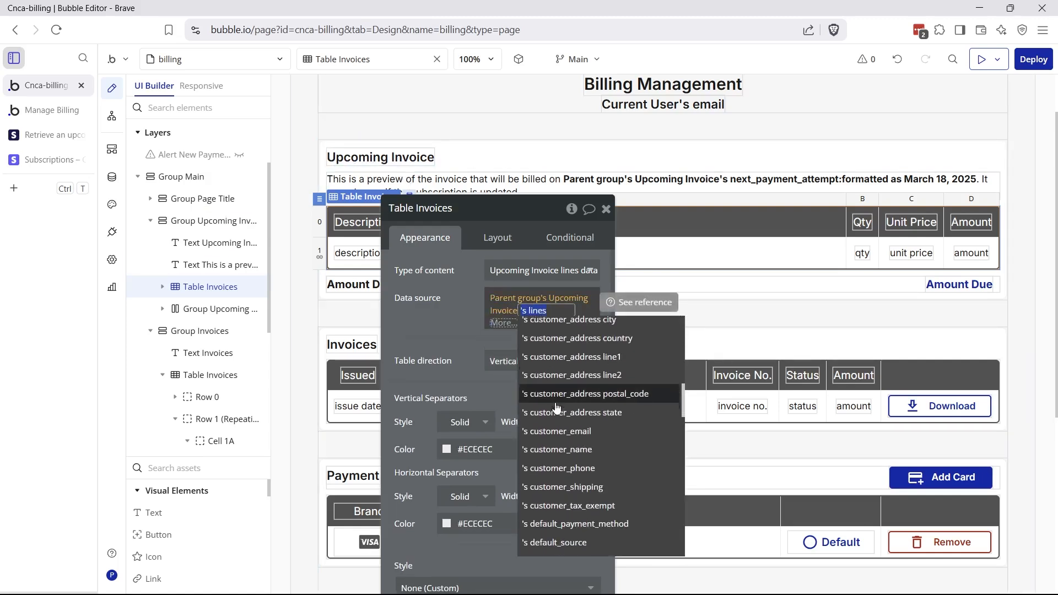
{"action": "scroll", "coordinate": [556, 408], "scroll_direction": "down", "scroll_amount": 7}
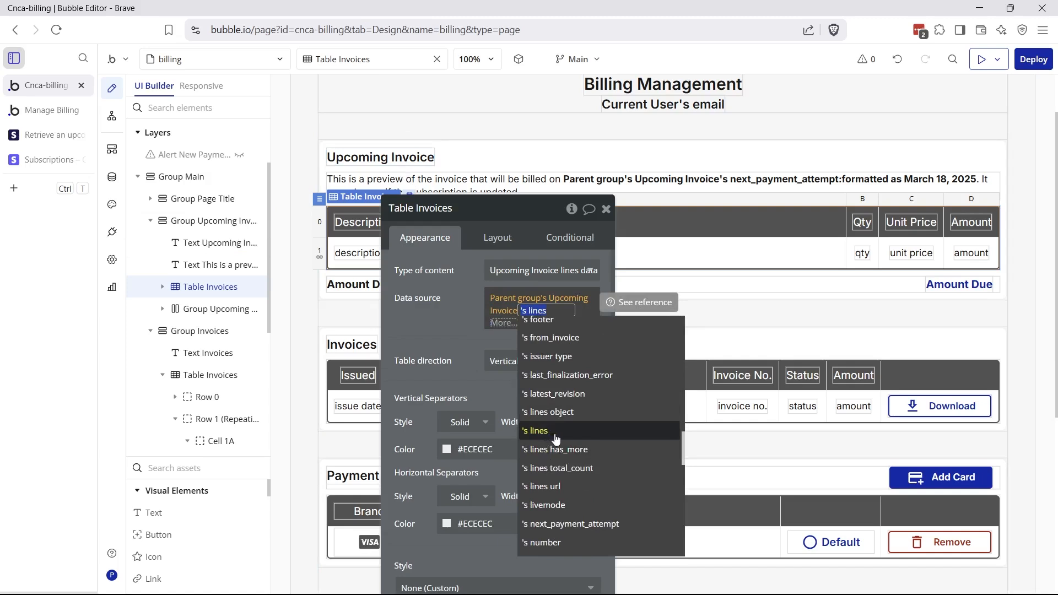
{"action": "left_click", "coordinate": [555, 434]}
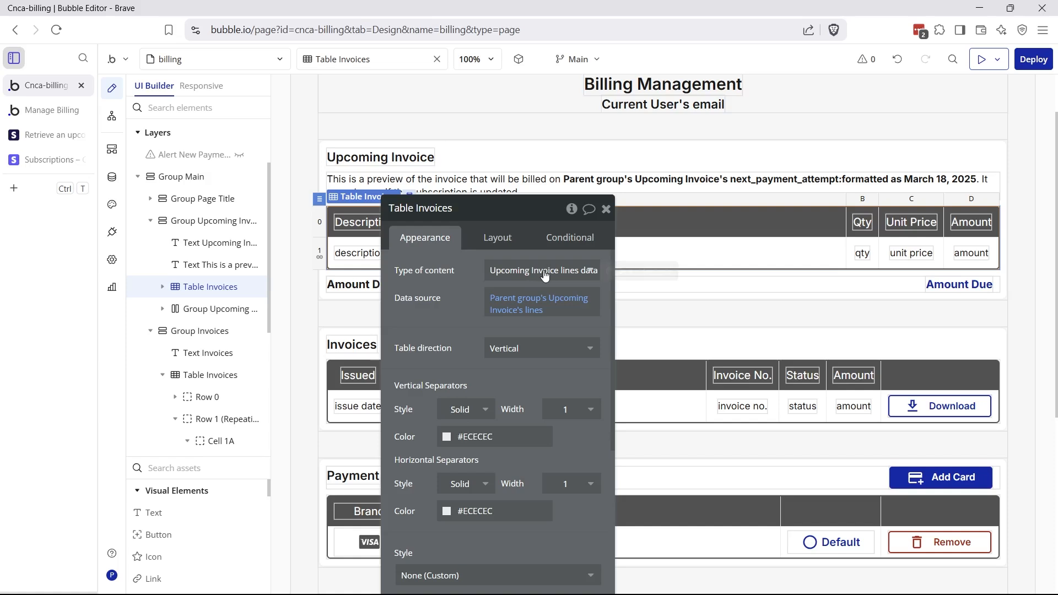
{"action": "left_click", "coordinate": [492, 152]}
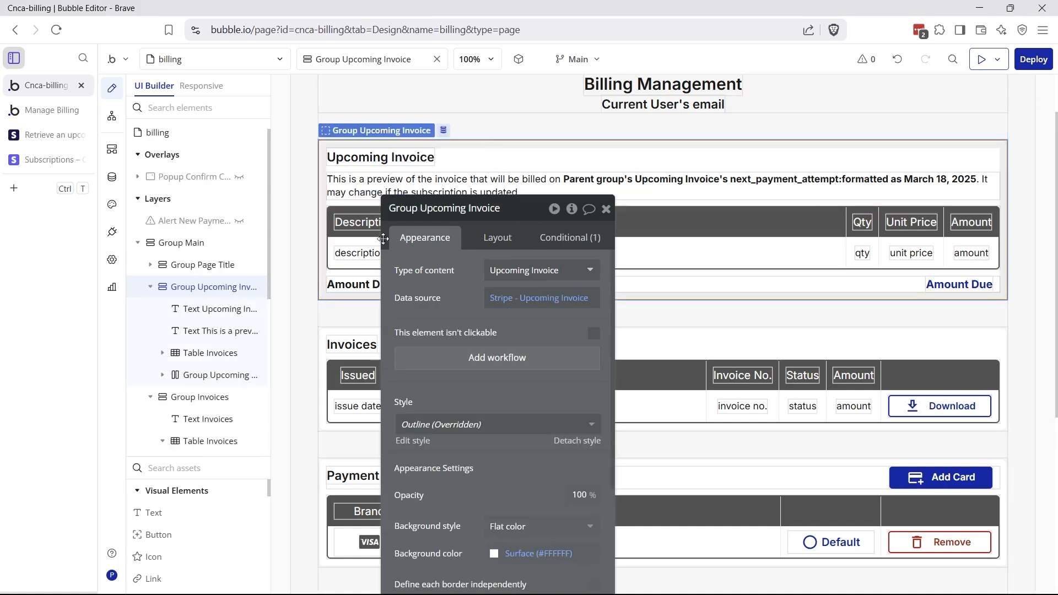
{"action": "left_click", "coordinate": [210, 352]}
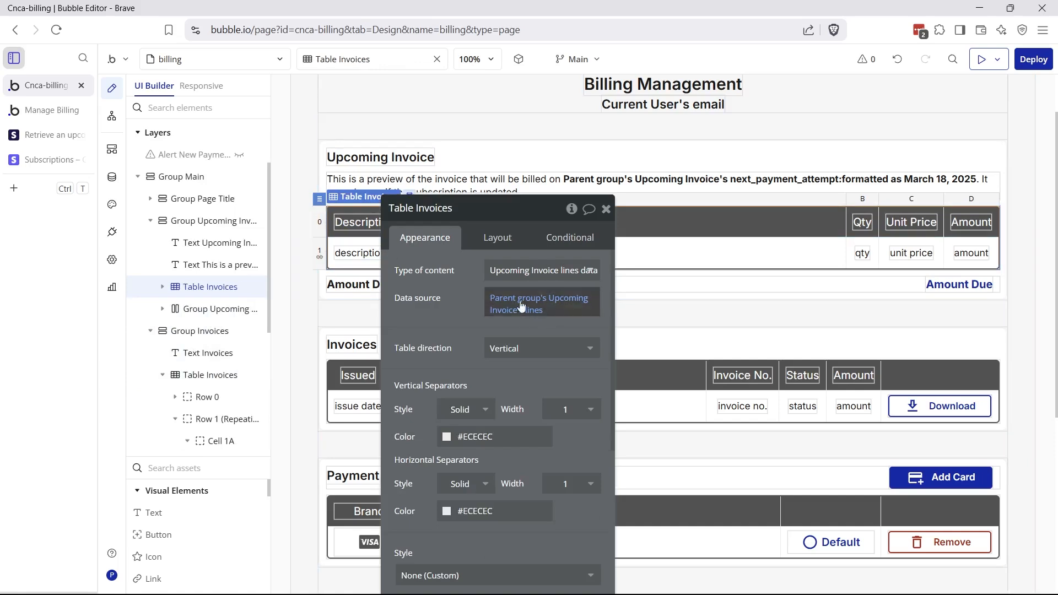
{"action": "left_click_drag", "start_coordinate": [452, 304], "coordinate": [466, 339]}
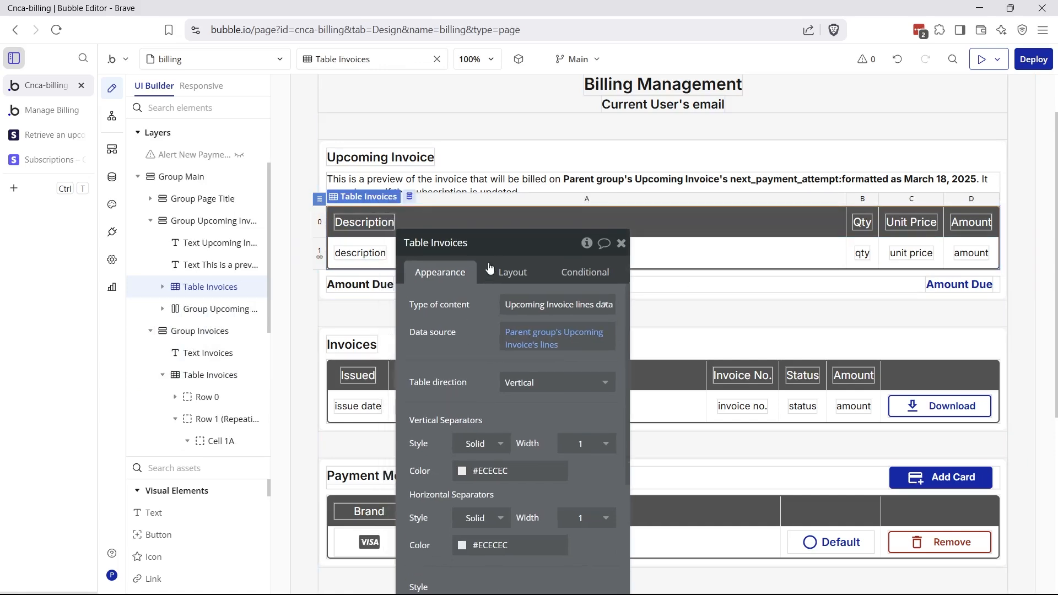
{"action": "left_click", "coordinate": [474, 191]}
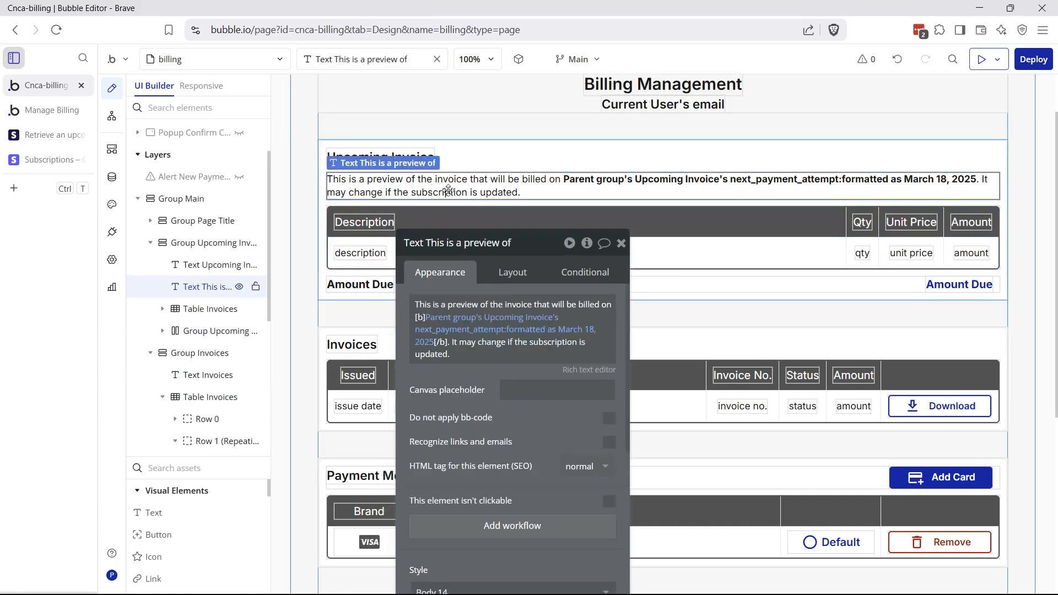
{"action": "mouse_move", "coordinate": [490, 321]}
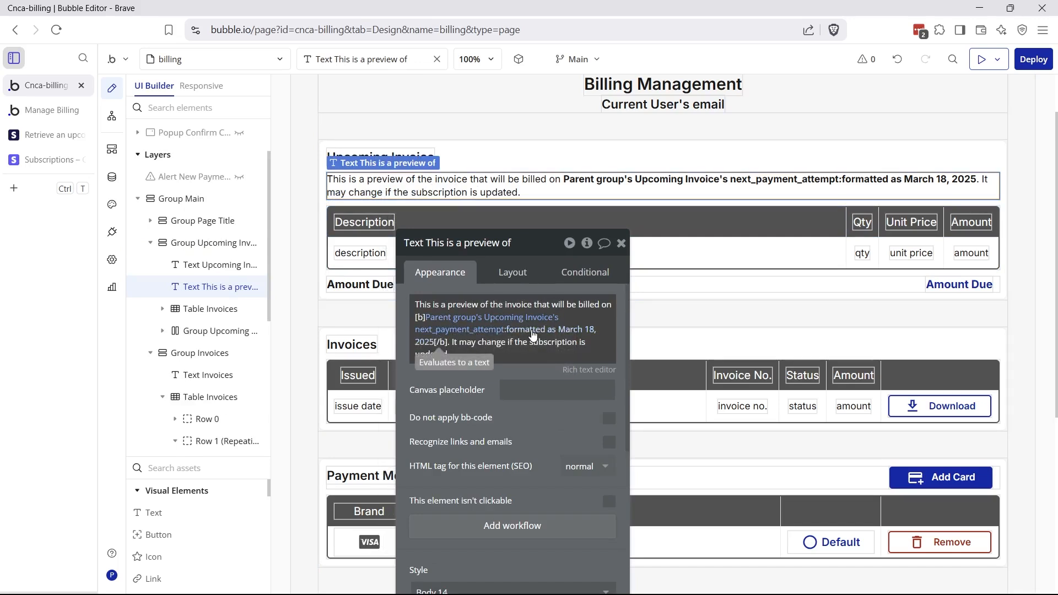
{"action": "left_click", "coordinate": [54, 120]}
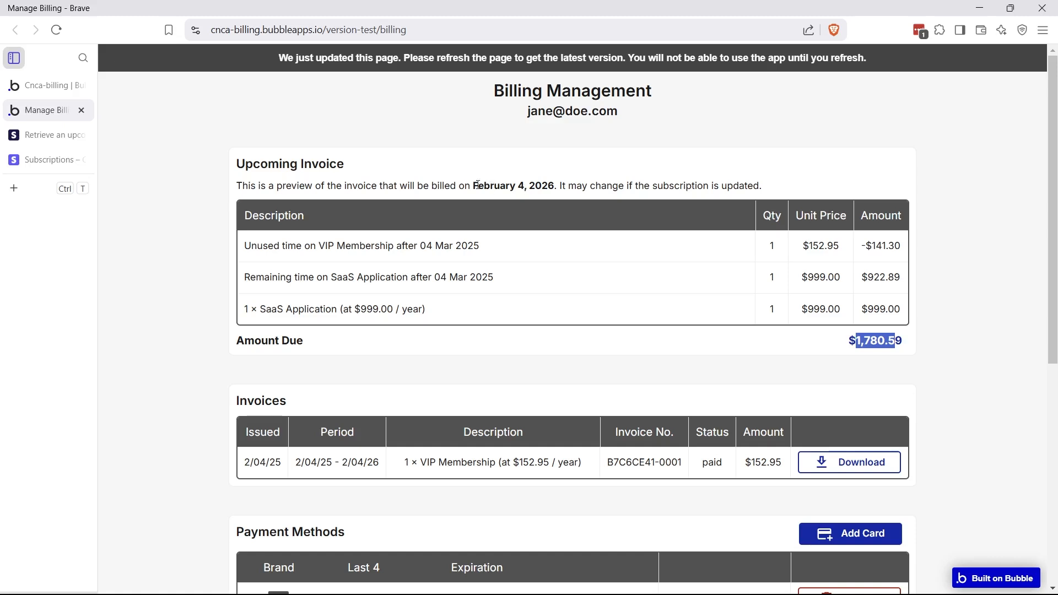
{"action": "left_click_drag", "start_coordinate": [478, 184], "coordinate": [568, 188]}
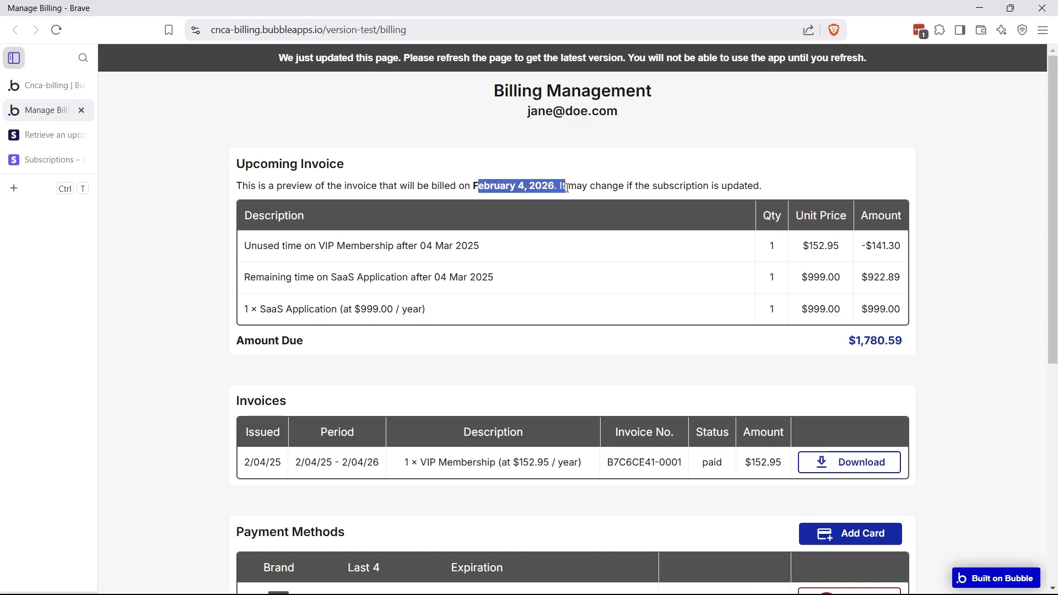
{"action": "left_click", "coordinate": [47, 85]}
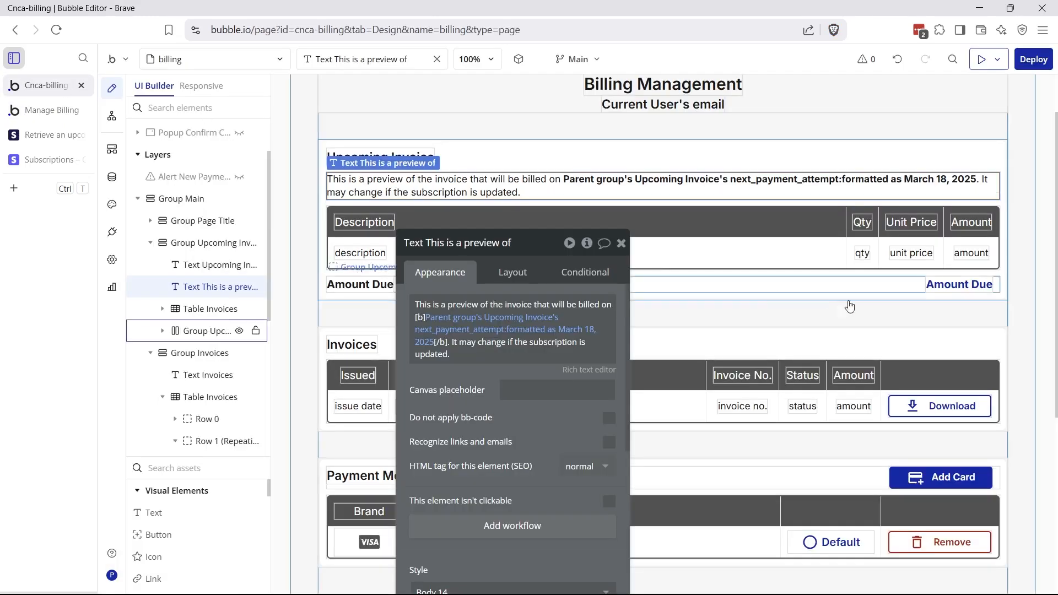
{"action": "left_click", "coordinate": [942, 286]}
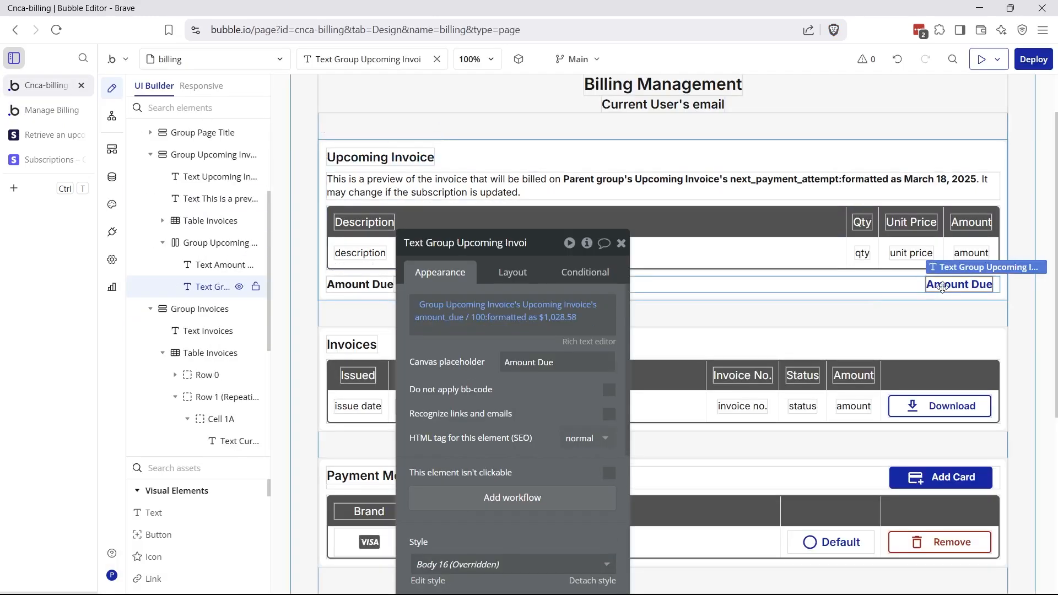
{"action": "left_click", "coordinate": [475, 310]}
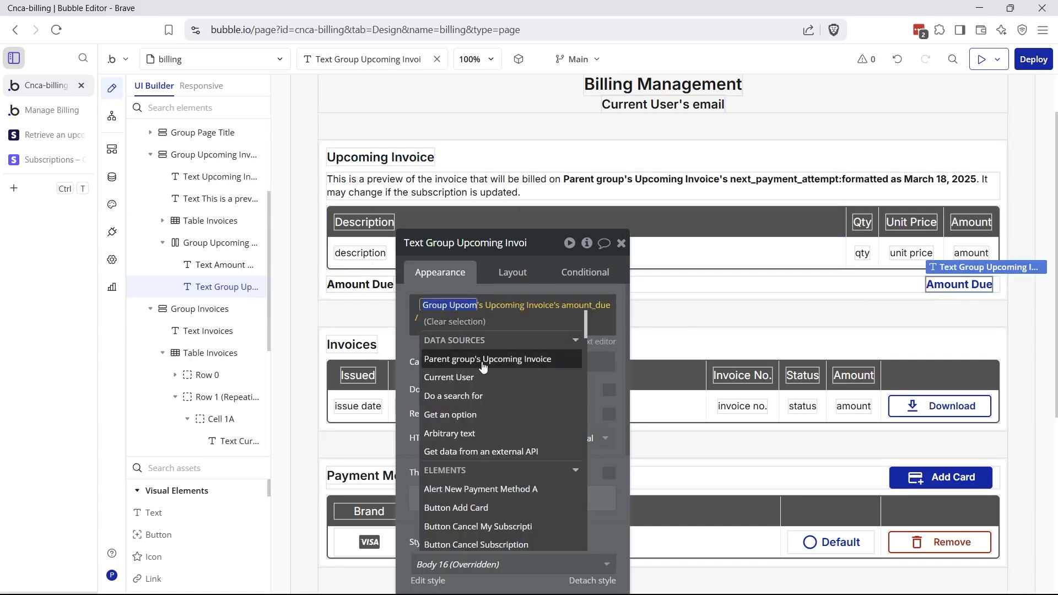
{"action": "left_click", "coordinate": [443, 281]}
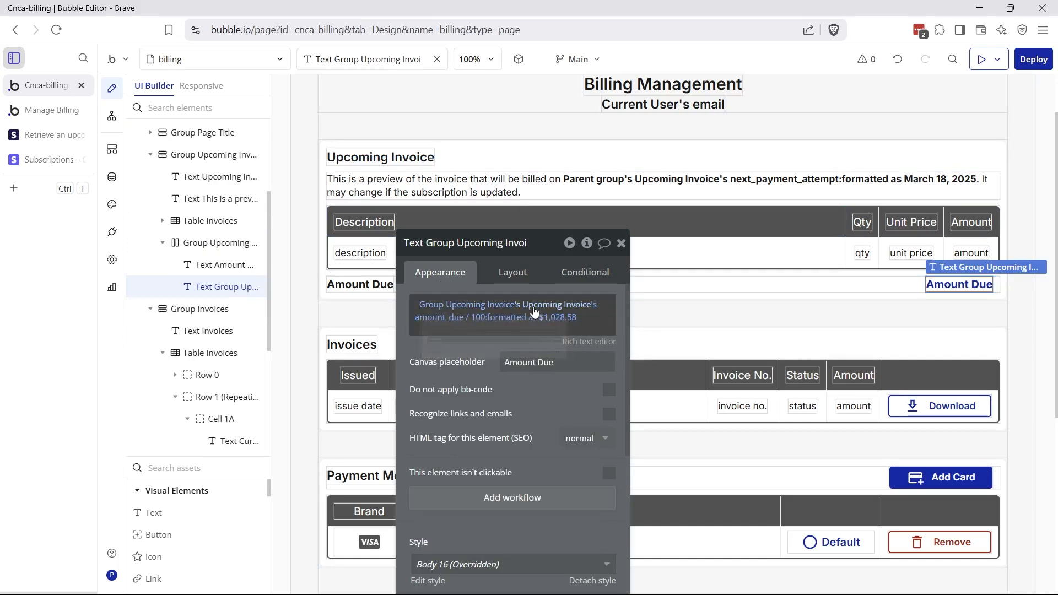
{"action": "mouse_move", "coordinate": [442, 323]}
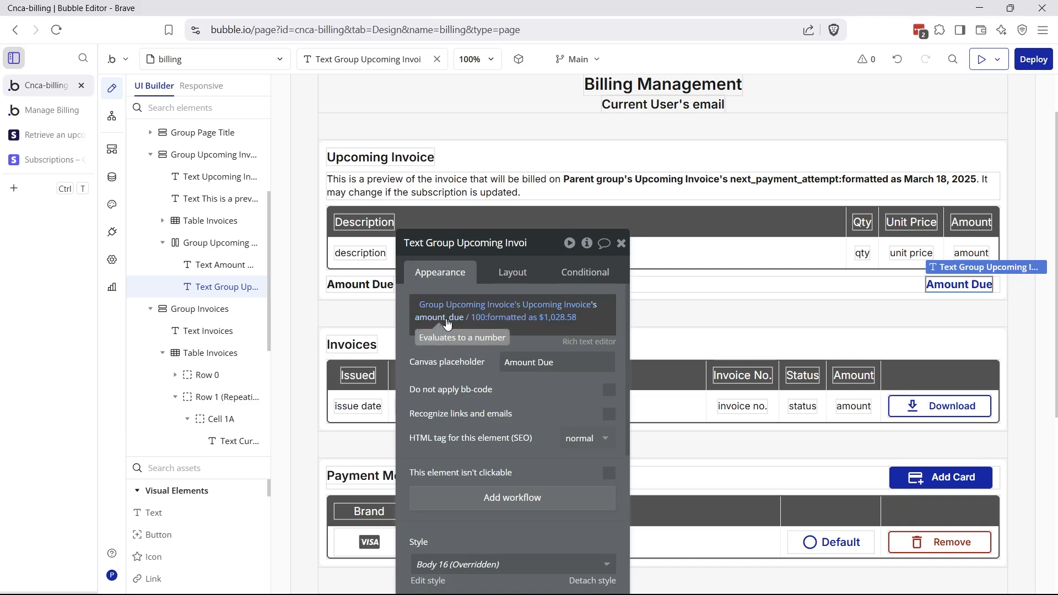
{"action": "mouse_move", "coordinate": [515, 323]}
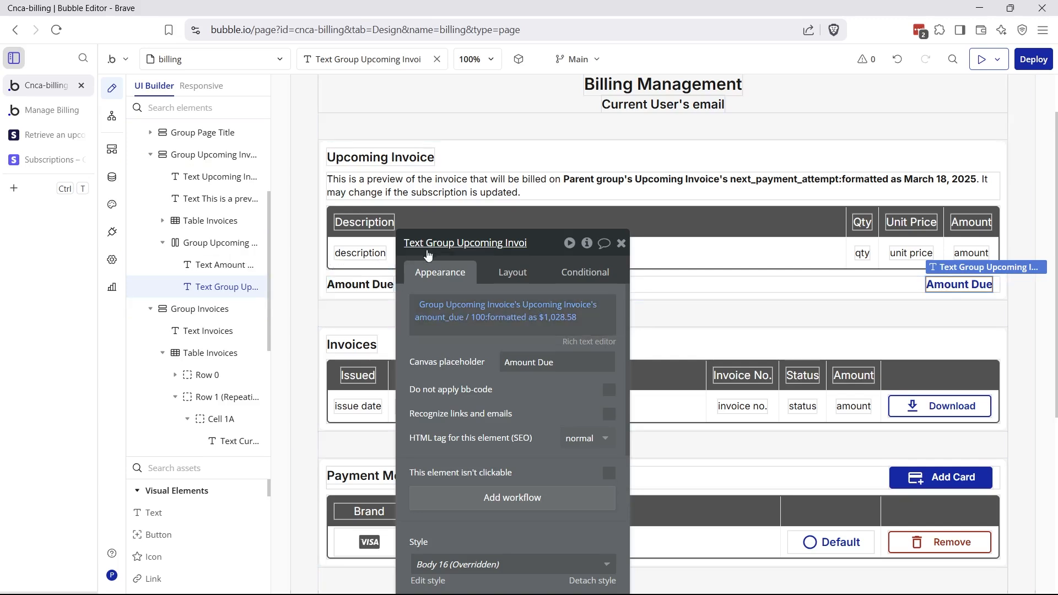
{"action": "left_click_drag", "start_coordinate": [433, 257], "coordinate": [446, 307]}
Check the line-item row's description, qty, unit price and amount expressions, then return to the live billing page
{"action": "left_click", "coordinate": [408, 259]}
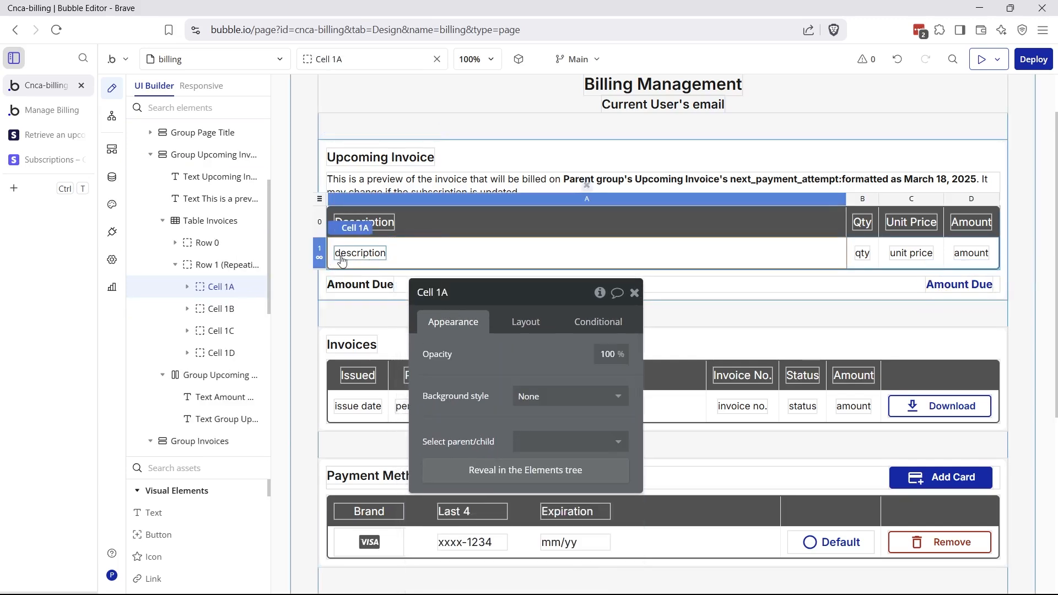
{"action": "left_click", "coordinate": [322, 255]}
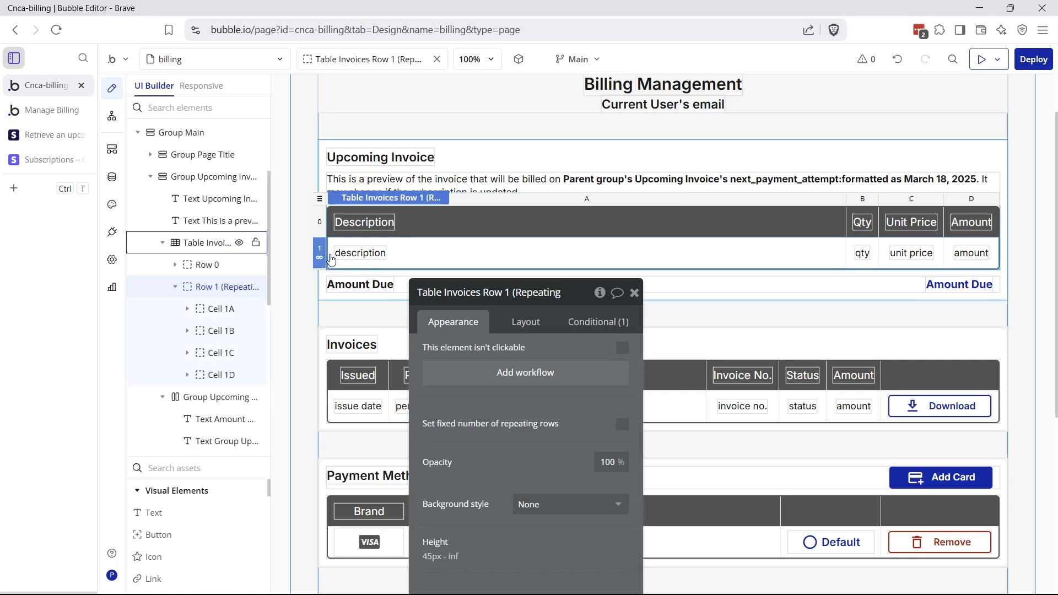
{"action": "left_click", "coordinate": [368, 259]}
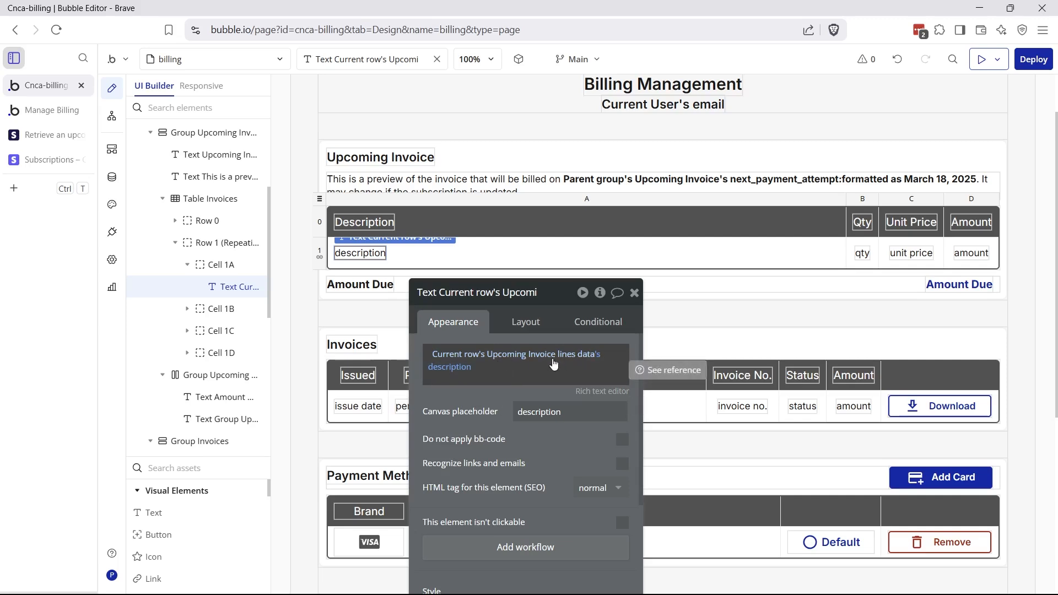
{"action": "left_click", "coordinate": [863, 253]}
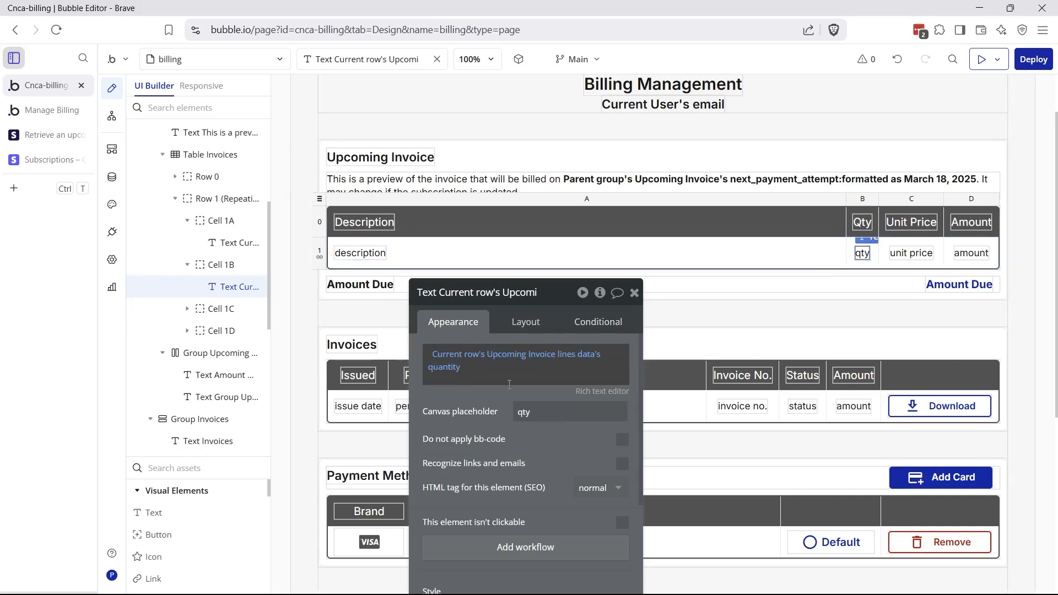
{"action": "left_click", "coordinate": [911, 253]}
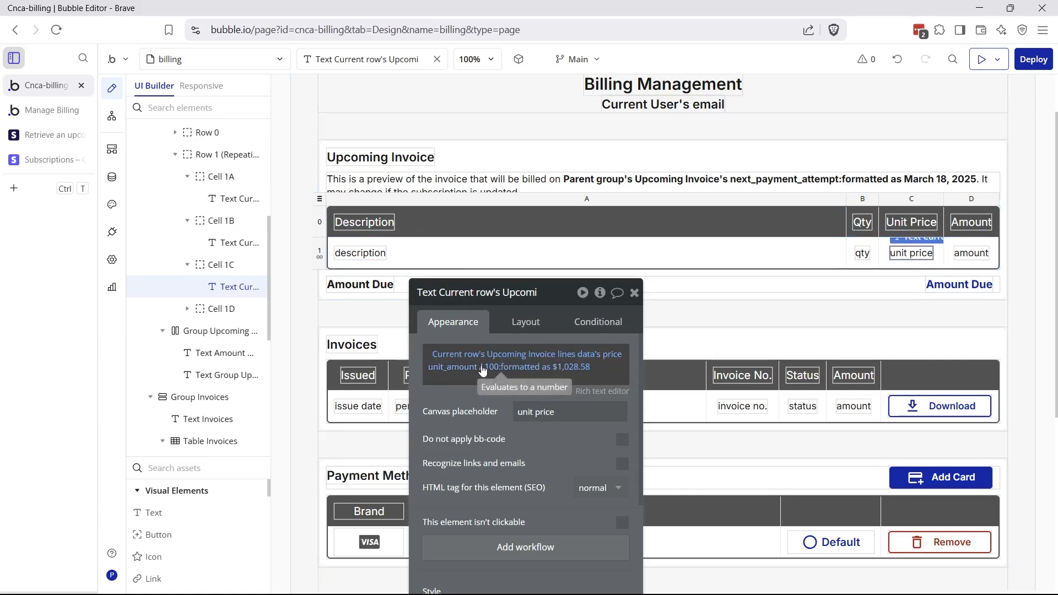
{"action": "left_click", "coordinate": [971, 253]}
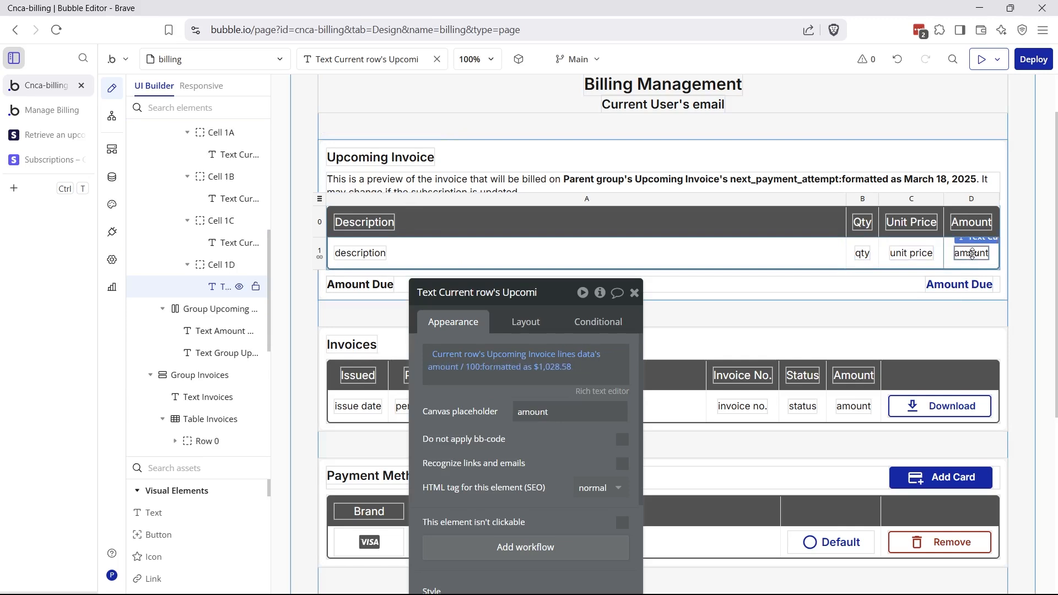
{"action": "left_click", "coordinate": [46, 109]}
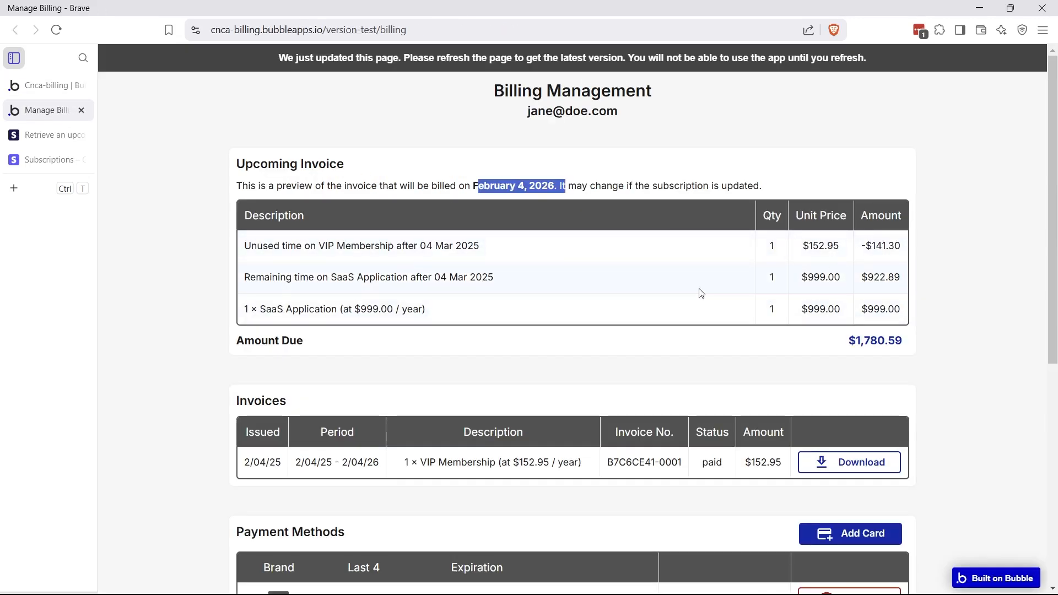
{"action": "left_click", "coordinate": [707, 340]}
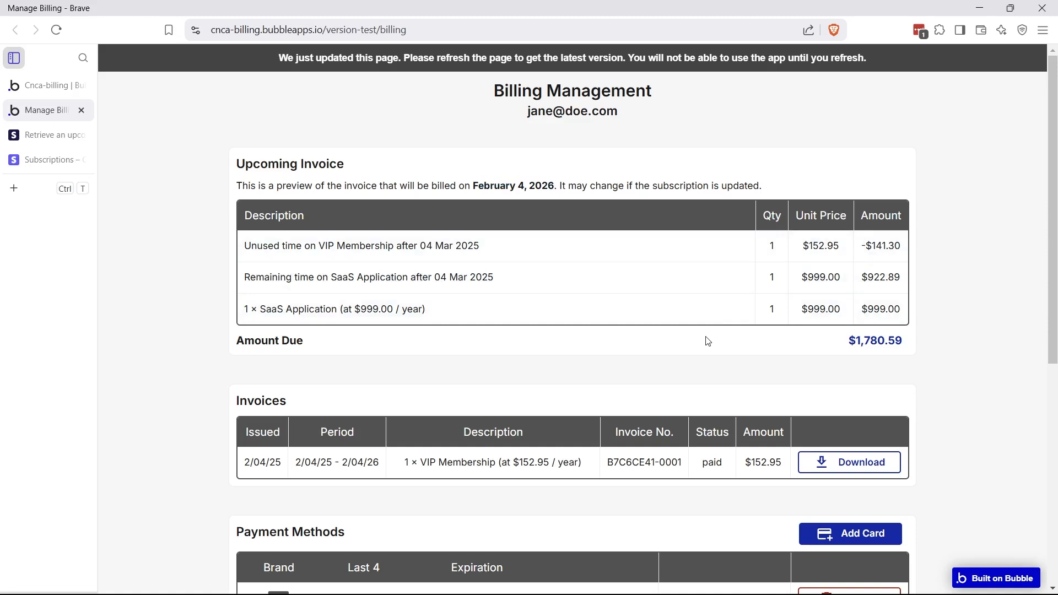
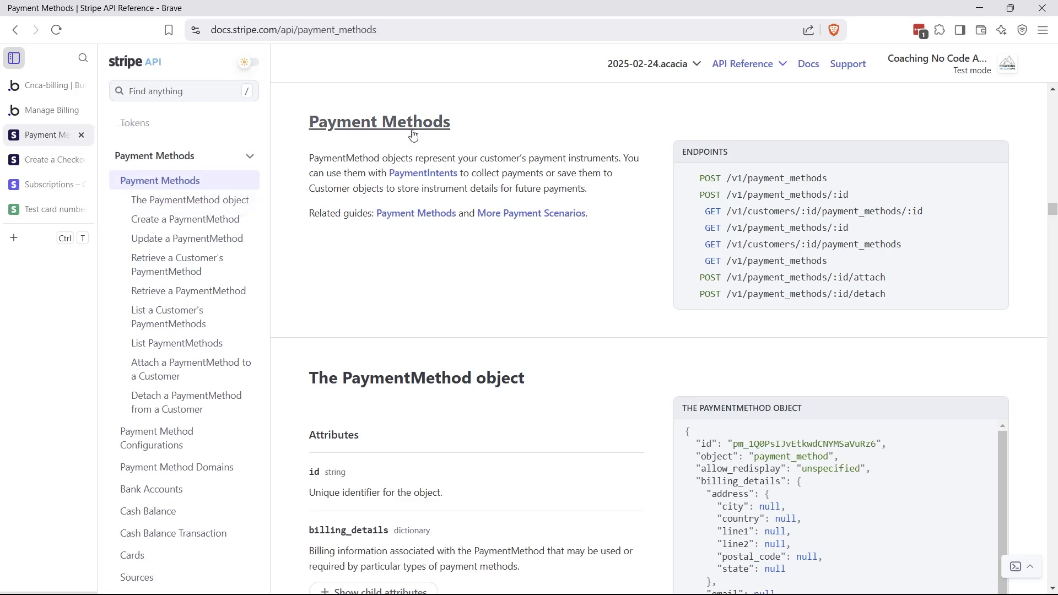
Review the Update, Detach and List a Customer's PaymentMethods reference pages
{"action": "left_click", "coordinate": [206, 240]}
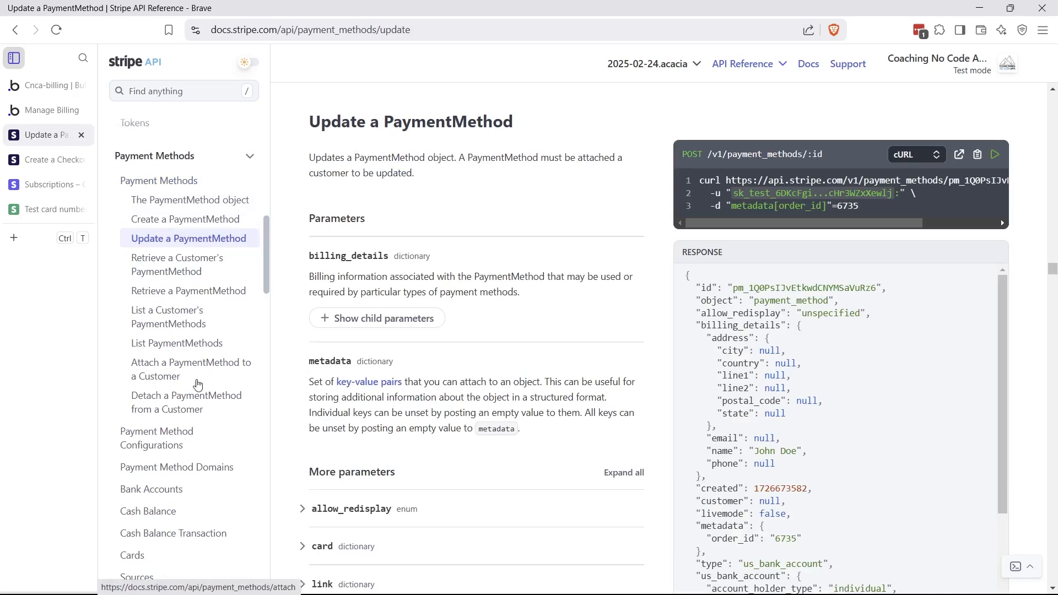
{"action": "left_click", "coordinate": [190, 395]}
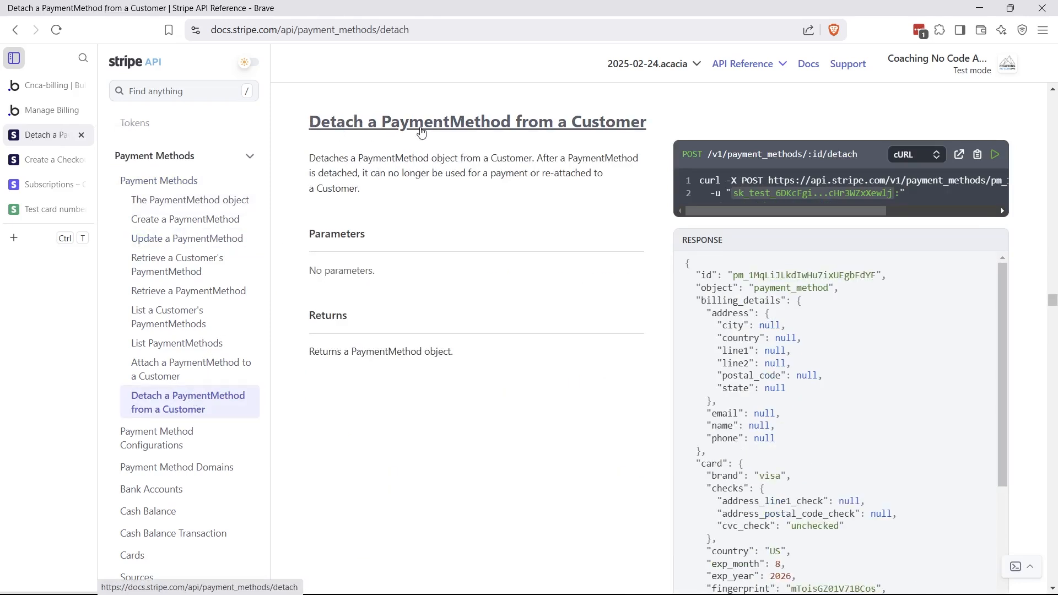
{"action": "left_click", "coordinate": [178, 324]}
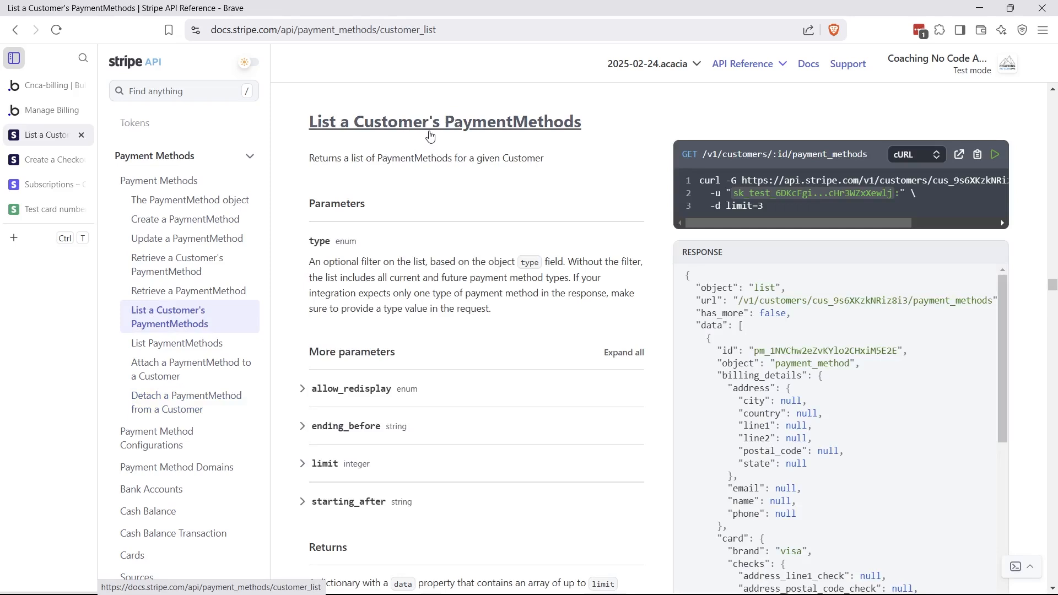
Check the Create a PaymentMethod page, then view the Create a Checkout Session documentation
{"action": "left_click", "coordinate": [45, 162]}
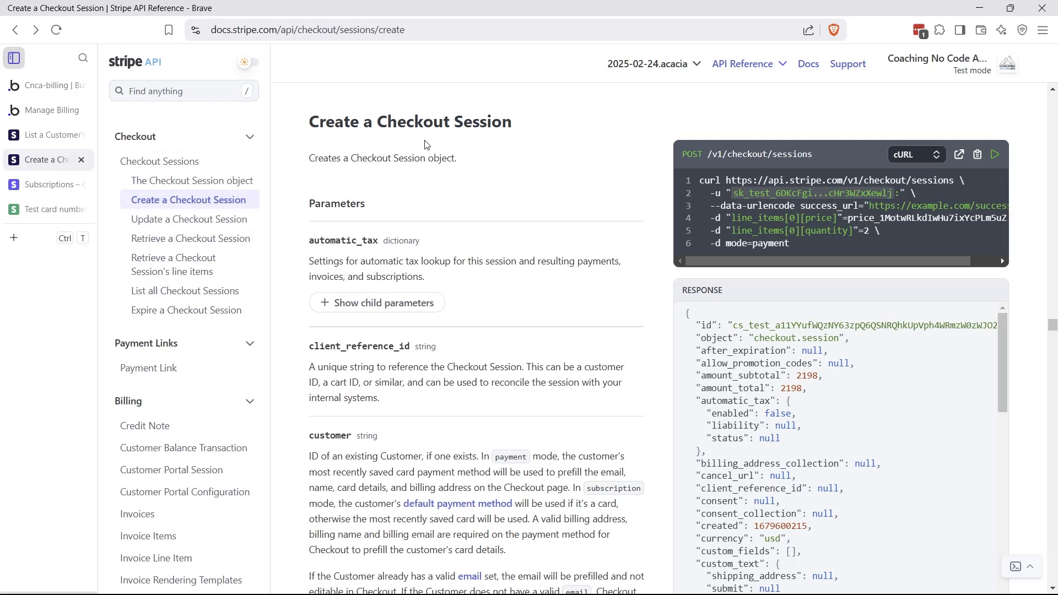
{"action": "left_click", "coordinate": [36, 136]}
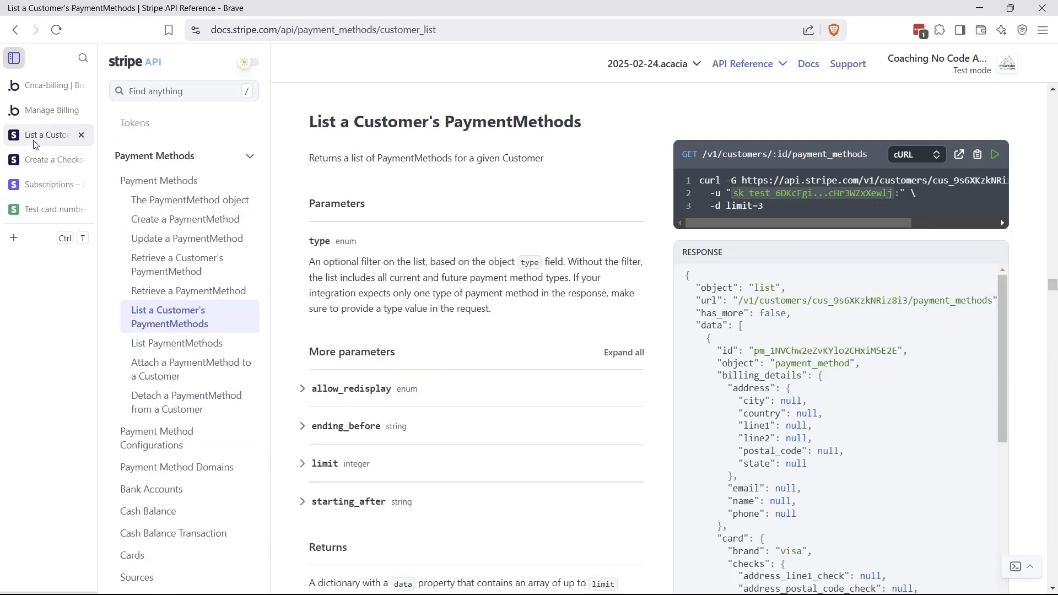
{"action": "left_click", "coordinate": [140, 221]}
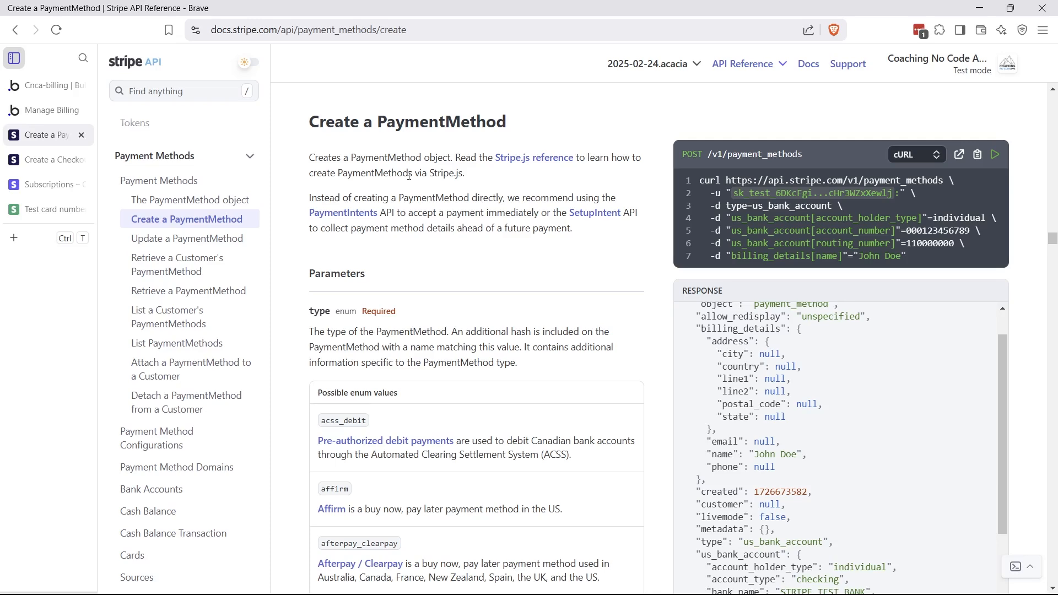
{"action": "left_click", "coordinate": [42, 159]}
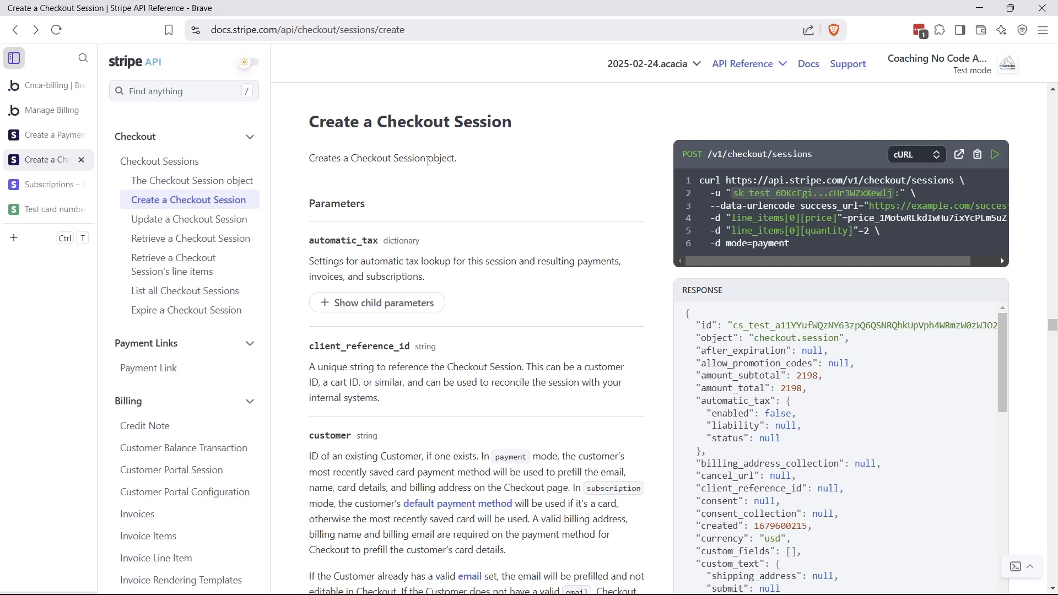
In the Bubble editor, expand the Add Payment Method call's settings and view the billing page's Add Card workflow
{"action": "left_click", "coordinate": [33, 91]}
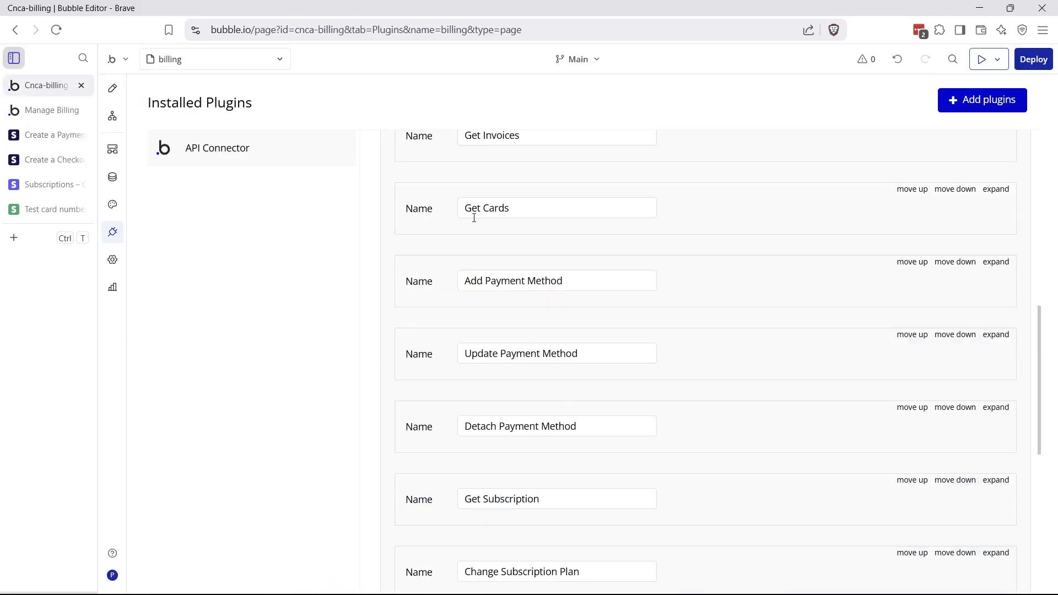
{"action": "left_click_drag", "start_coordinate": [465, 210], "coordinate": [554, 301]}
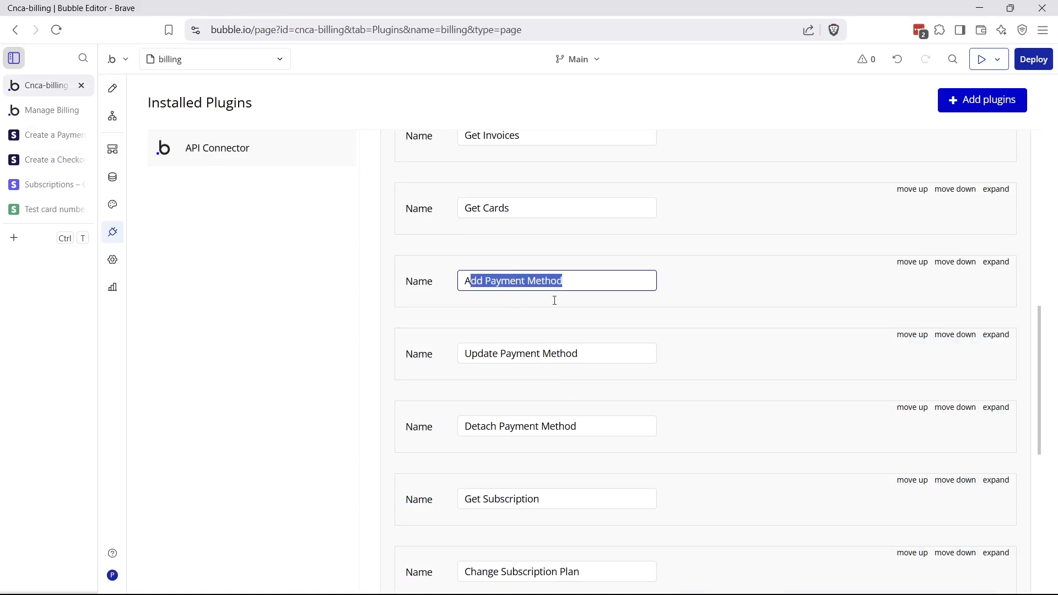
{"action": "left_click", "coordinate": [493, 354]}
{"action": "left_click", "coordinate": [529, 435]}
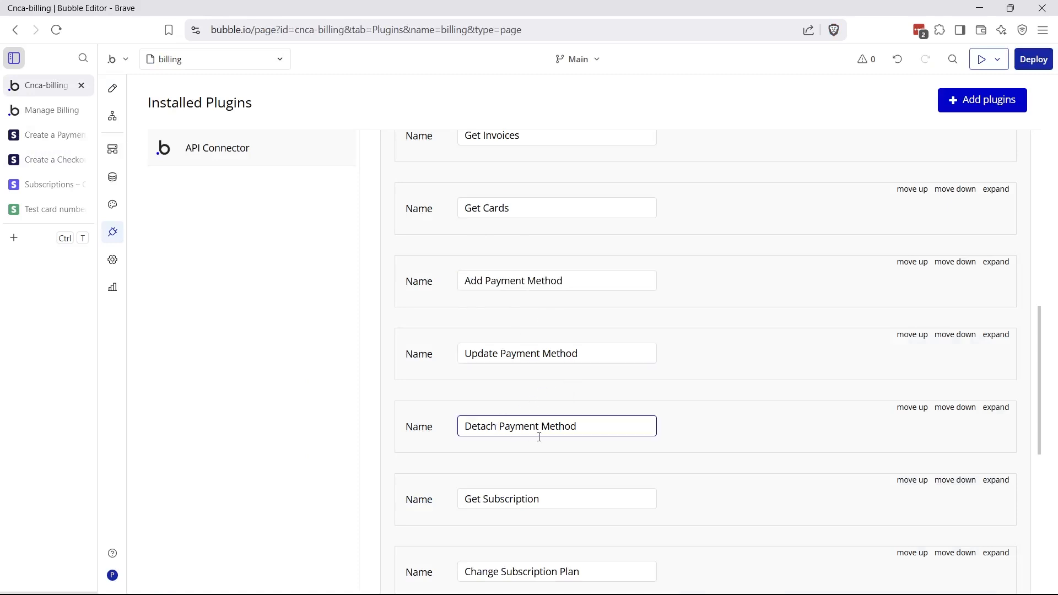
{"action": "left_click", "coordinate": [998, 263]}
{"action": "scroll", "coordinate": [738, 347], "scroll_direction": "down", "scroll_amount": 1}
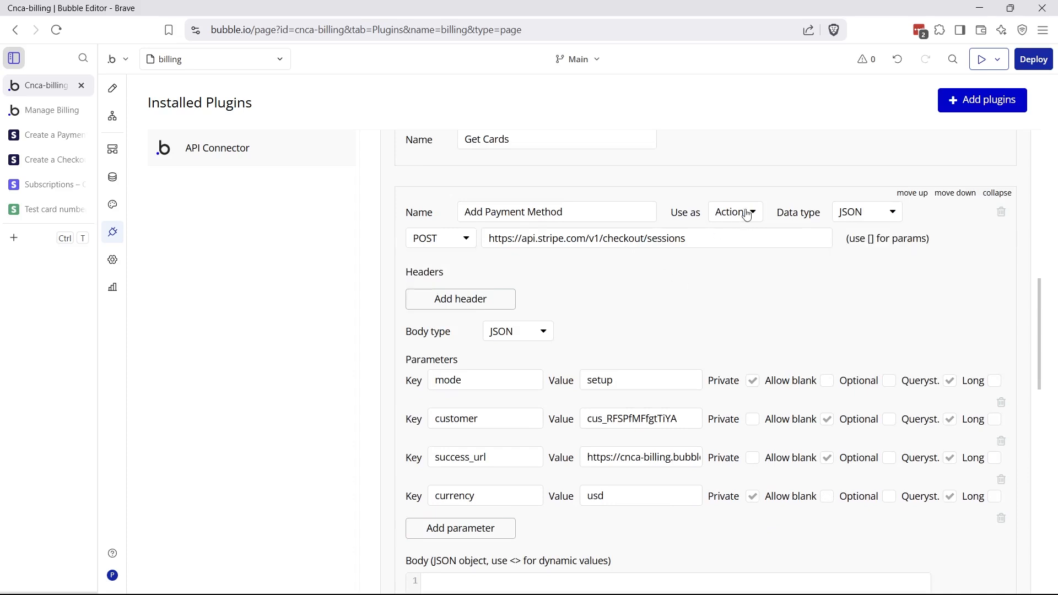
{"action": "left_click", "coordinate": [113, 116]}
Inspect the Stripe step's parameters and the external website step's destination, then return to the API Connector
{"action": "mouse_move", "coordinate": [448, 139]}
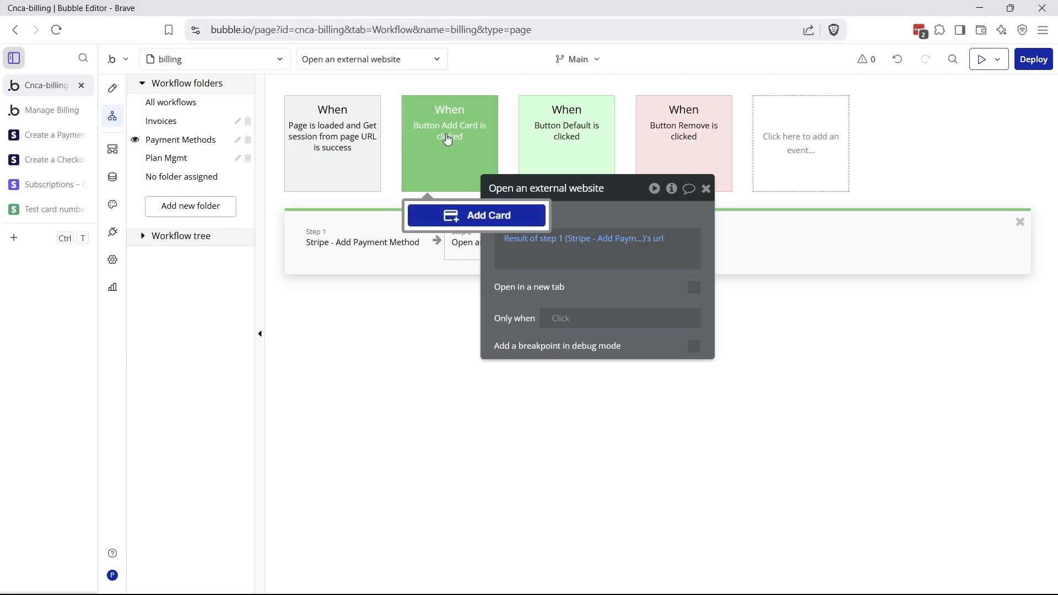
{"action": "left_click", "coordinate": [375, 234]}
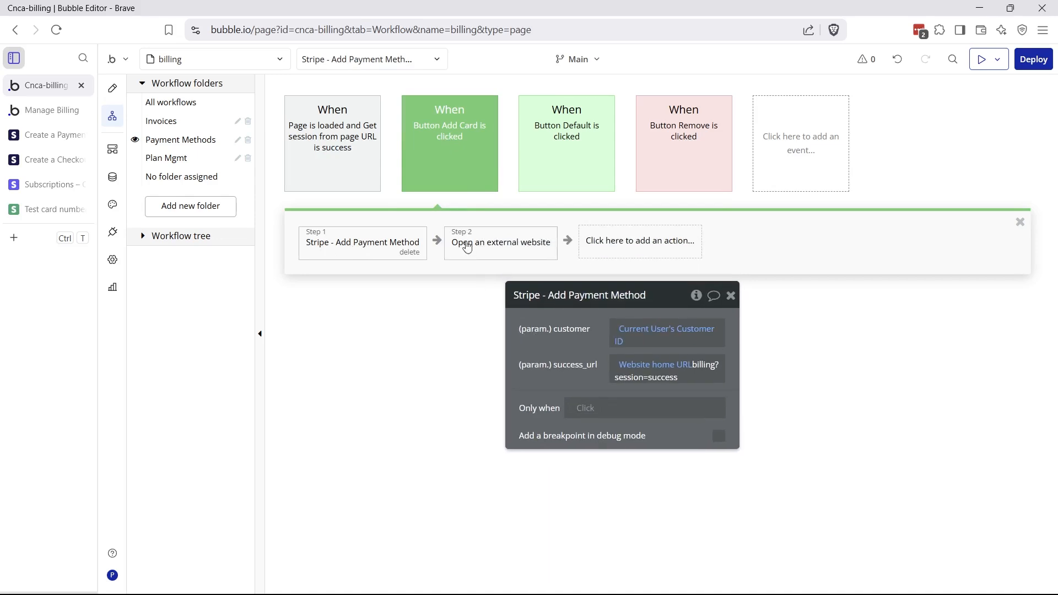
{"action": "left_click", "coordinate": [473, 250]}
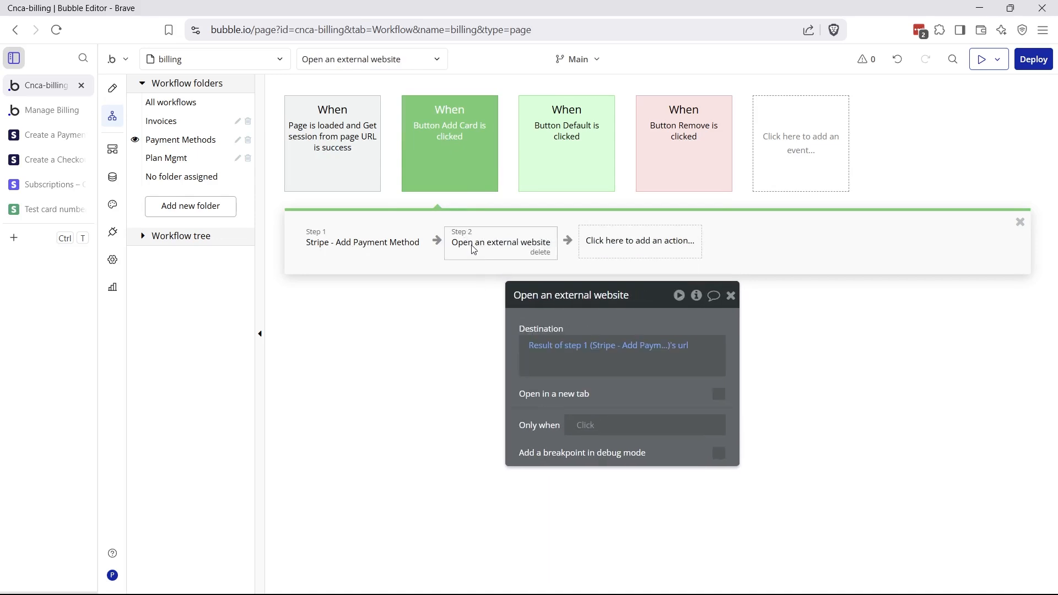
{"action": "left_click", "coordinate": [112, 232]}
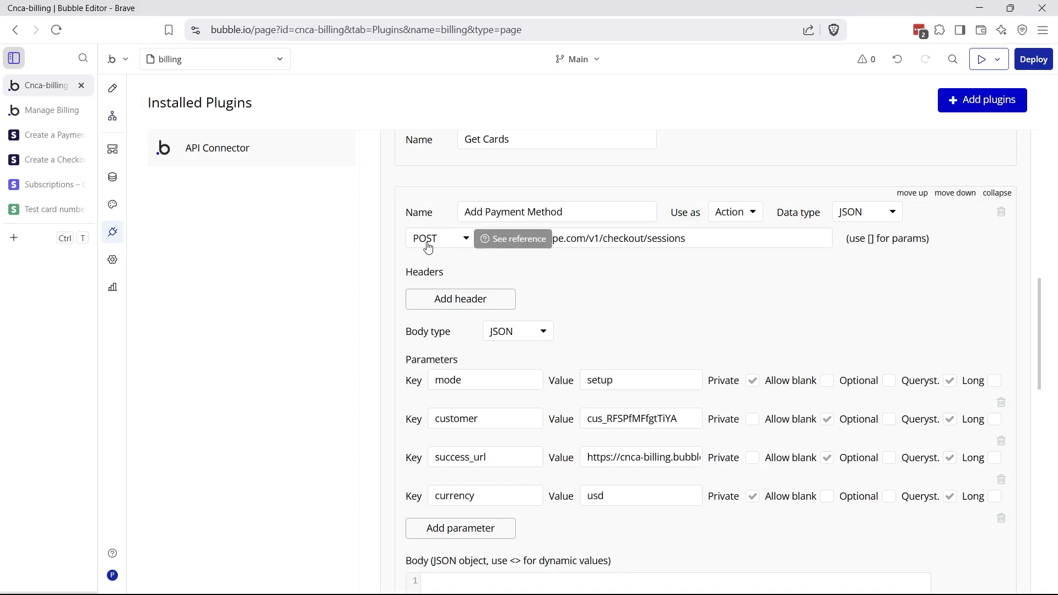
{"action": "left_click", "coordinate": [513, 238]}
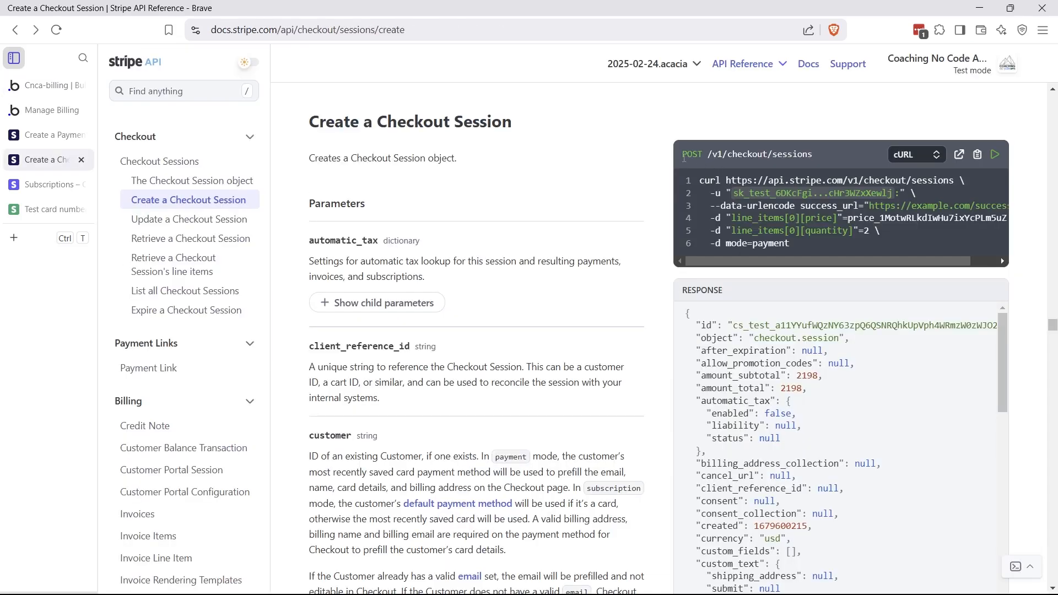
{"action": "left_click_drag", "start_coordinate": [683, 158], "coordinate": [938, 180]}
{"action": "left_click", "coordinate": [60, 91]}
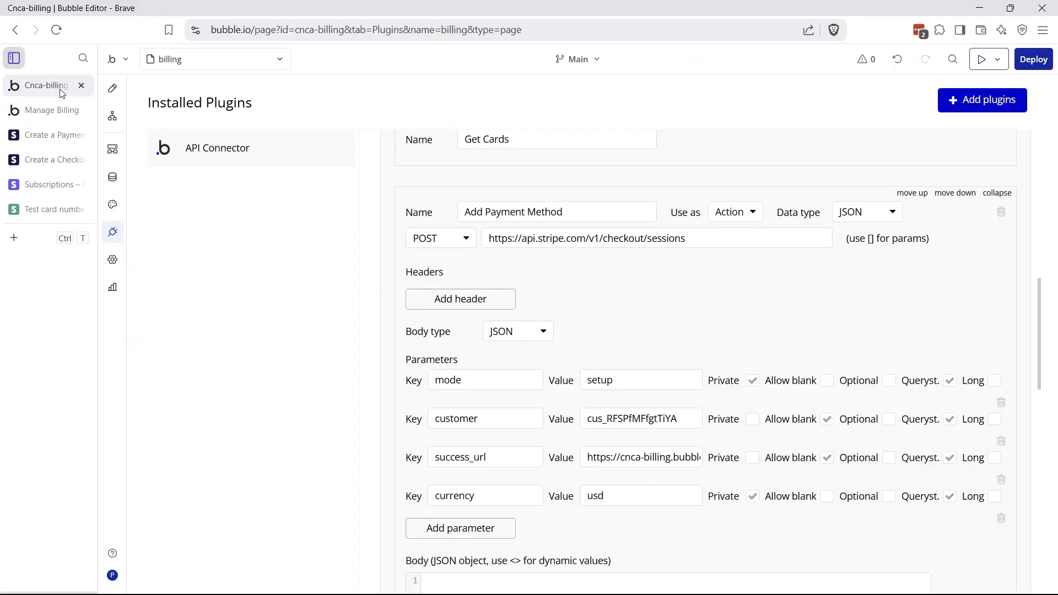
{"action": "left_click_drag", "start_coordinate": [493, 241], "coordinate": [604, 243]}
{"action": "left_click", "coordinate": [557, 292]}
{"action": "scroll", "coordinate": [510, 336], "scroll_direction": "down", "scroll_amount": 1}
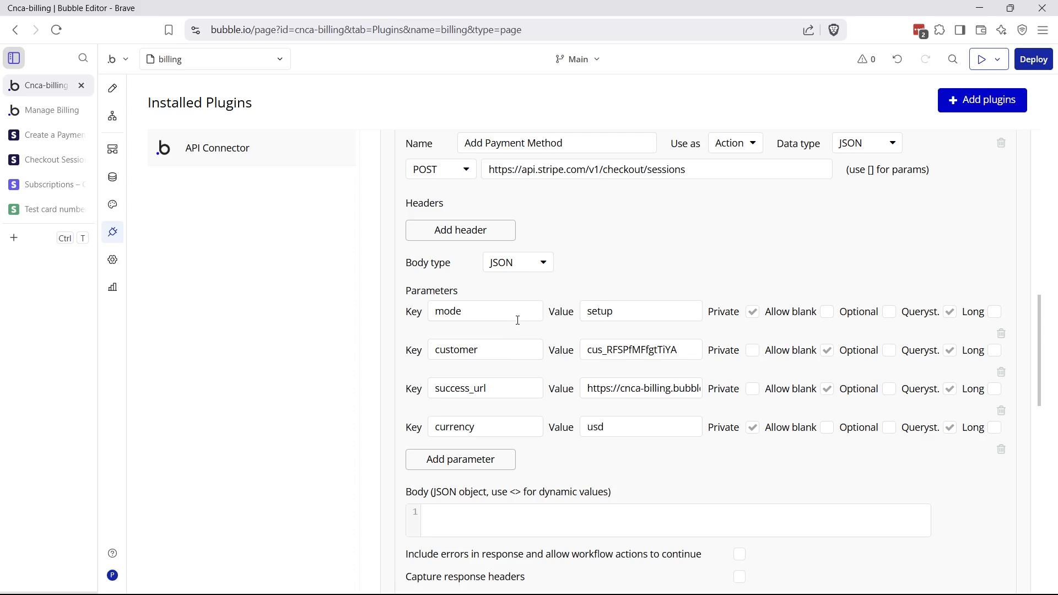
{"action": "left_click_drag", "start_coordinate": [438, 312], "coordinate": [476, 312]}
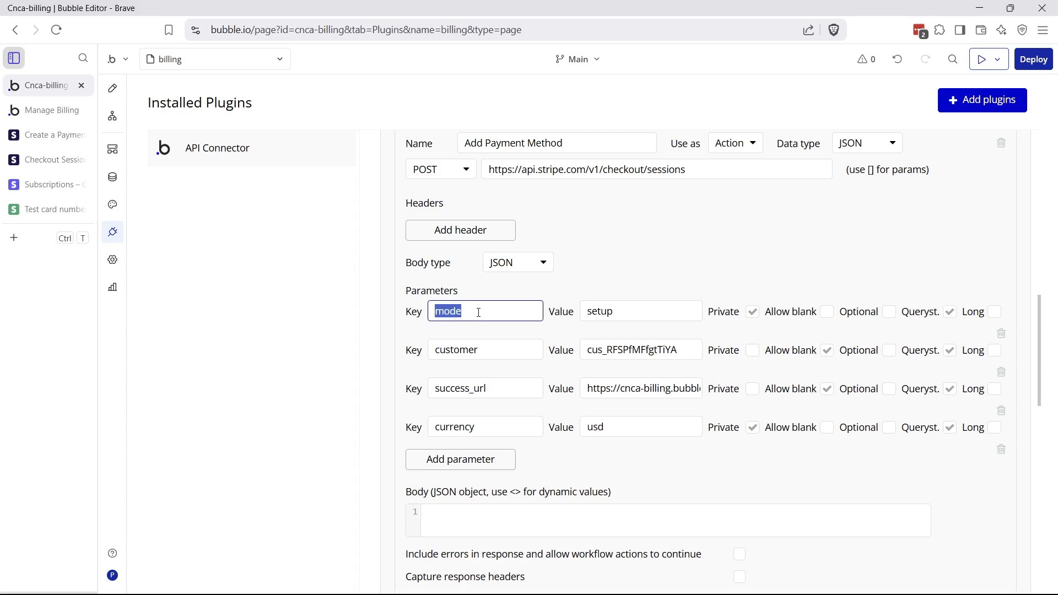
{"action": "left_click", "coordinate": [486, 306]}
{"action": "left_click", "coordinate": [53, 159]}
{"action": "scroll", "coordinate": [453, 406], "scroll_direction": "down", "scroll_amount": 10}
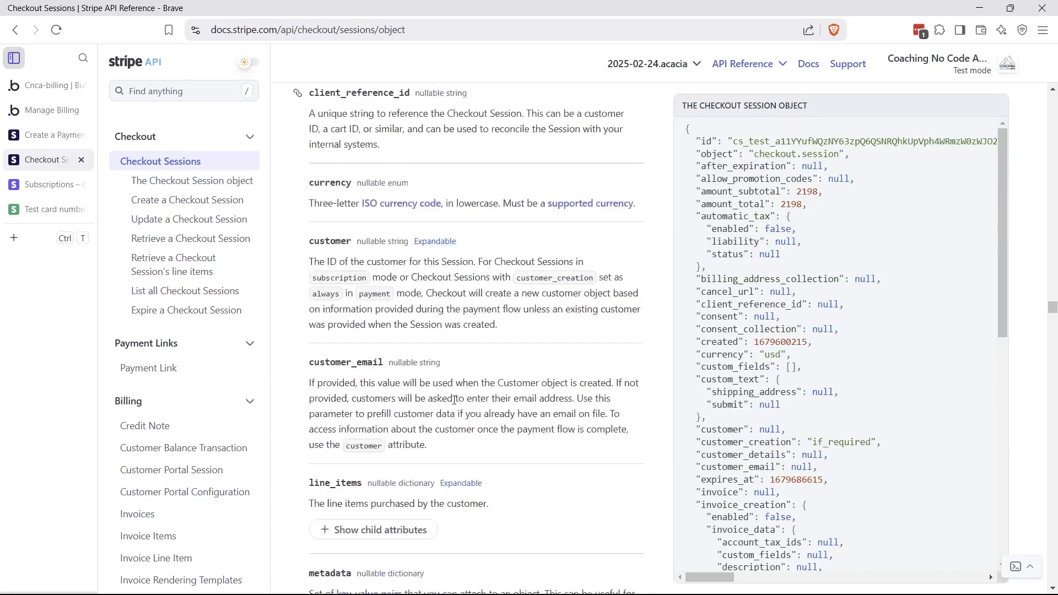
{"action": "left_click", "coordinate": [166, 242]}
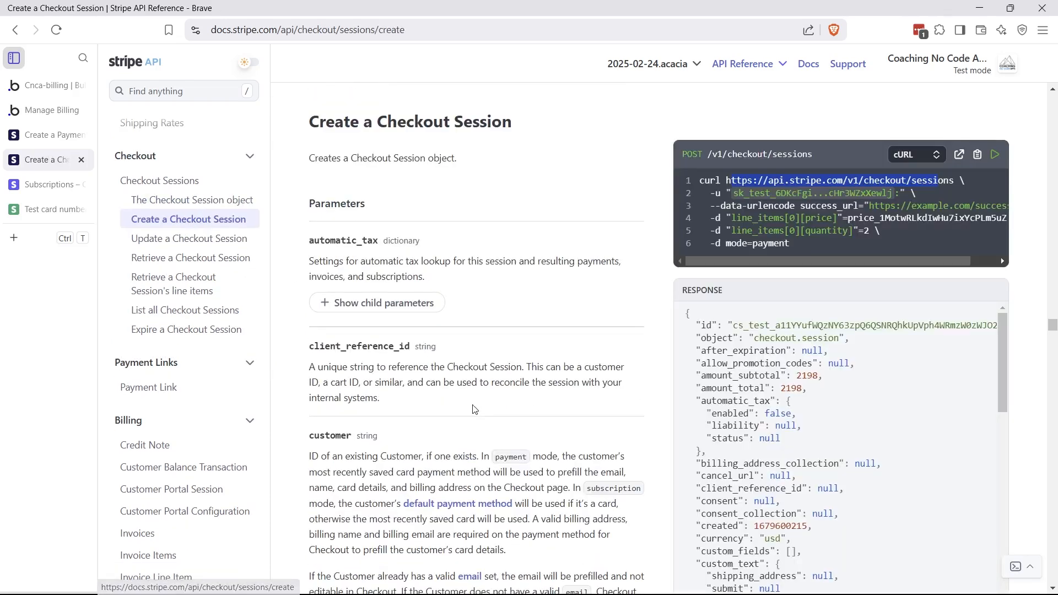
{"action": "scroll", "coordinate": [478, 404], "scroll_direction": "down", "scroll_amount": 10}
{"action": "scroll", "coordinate": [477, 404], "scroll_direction": "down", "scroll_amount": 5}
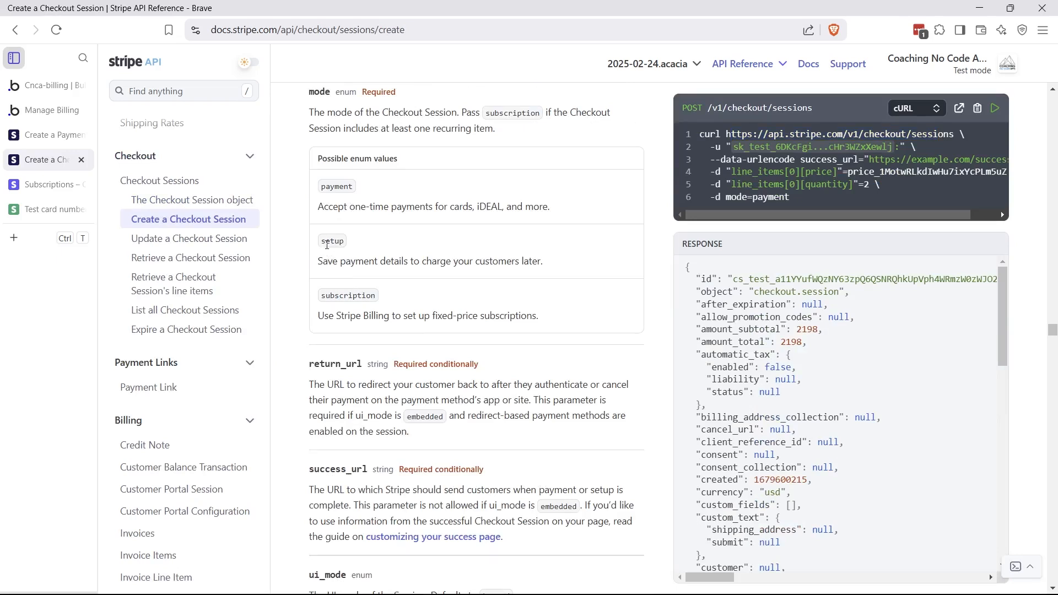
{"action": "left_click_drag", "start_coordinate": [321, 241], "coordinate": [411, 263]}
{"action": "left_click", "coordinate": [351, 259]}
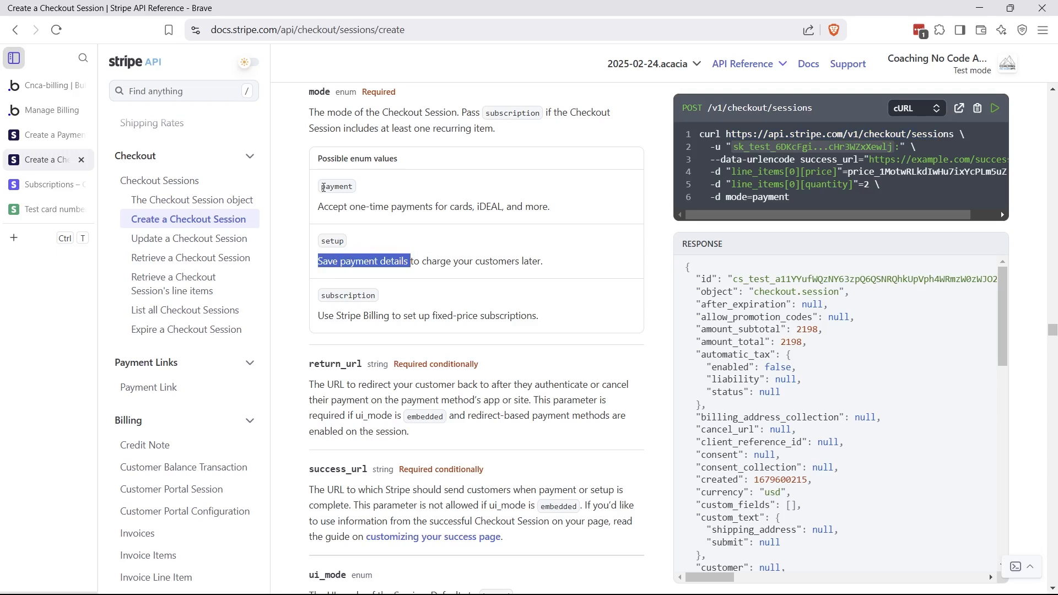
{"action": "left_click_drag", "start_coordinate": [321, 186], "coordinate": [413, 212]}
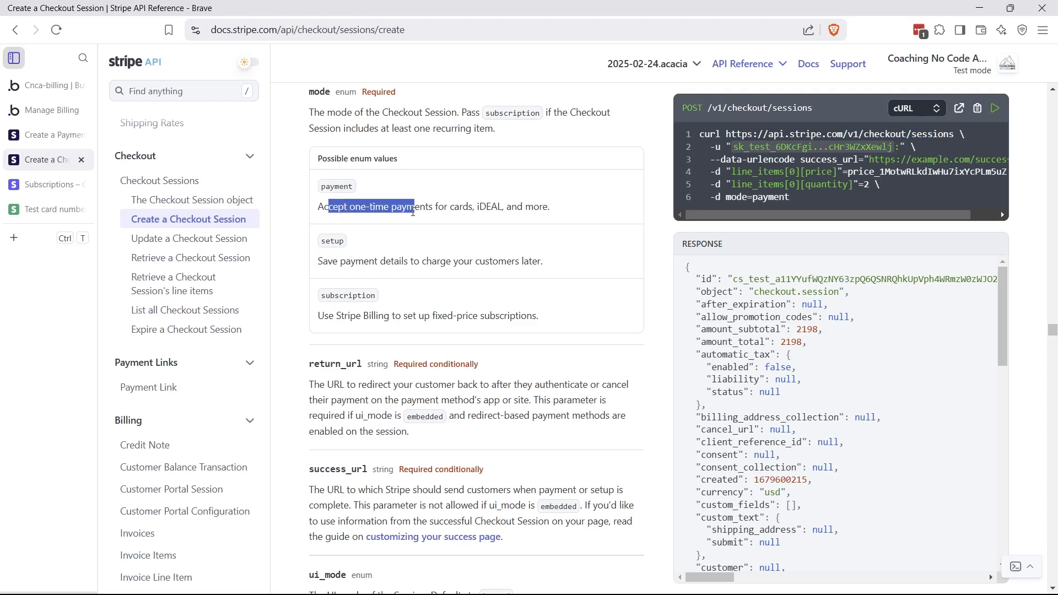
{"action": "left_click", "coordinate": [413, 212]}
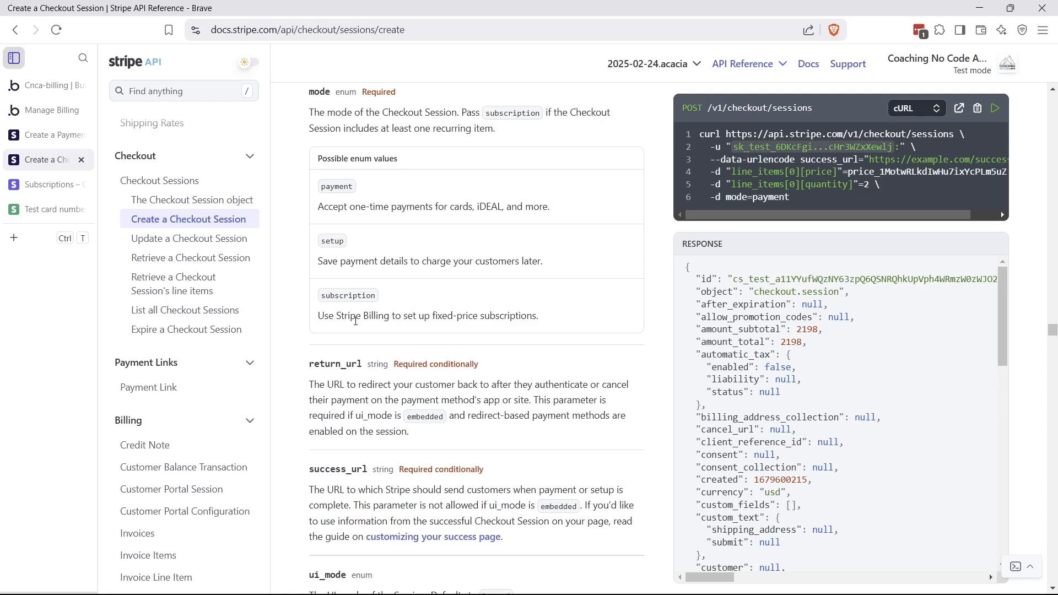
{"action": "key", "text": "ctrl+1"}
{"action": "left_click_drag", "start_coordinate": [581, 312], "coordinate": [628, 316]}
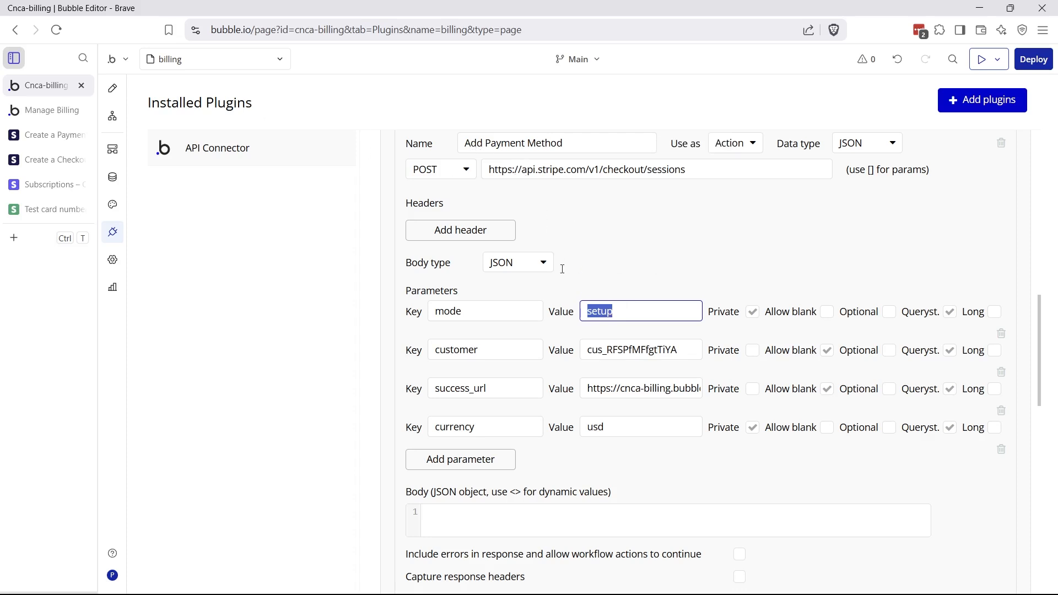
Walk through the call's parameters: mode setup, customer test ID, success_url redirect and currency usd
{"action": "left_click", "coordinate": [598, 312]}
{"action": "double_click", "coordinate": [444, 353]}
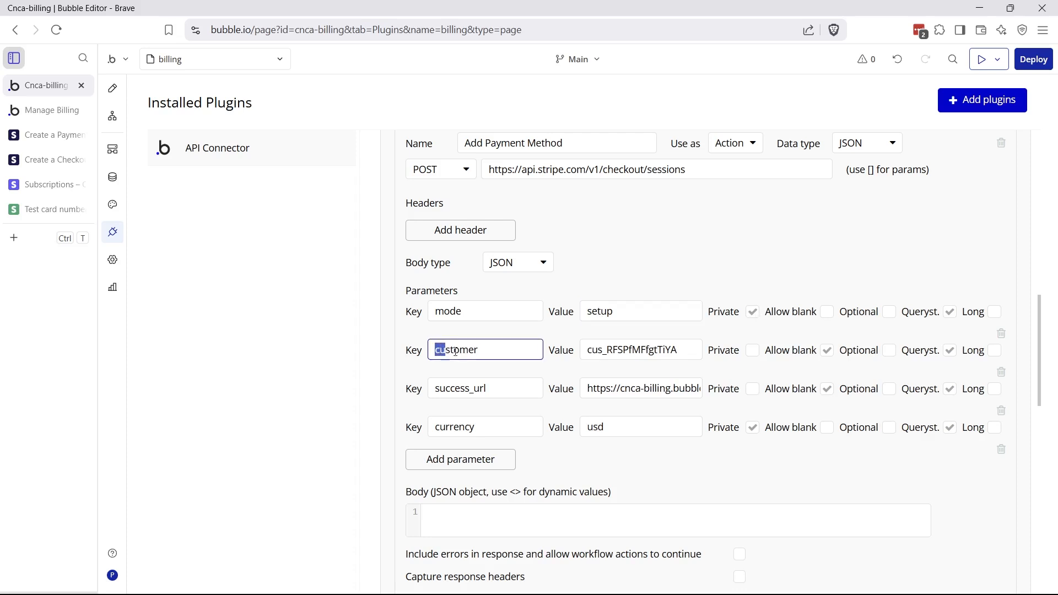
{"action": "left_click_drag", "start_coordinate": [585, 351], "coordinate": [690, 353]}
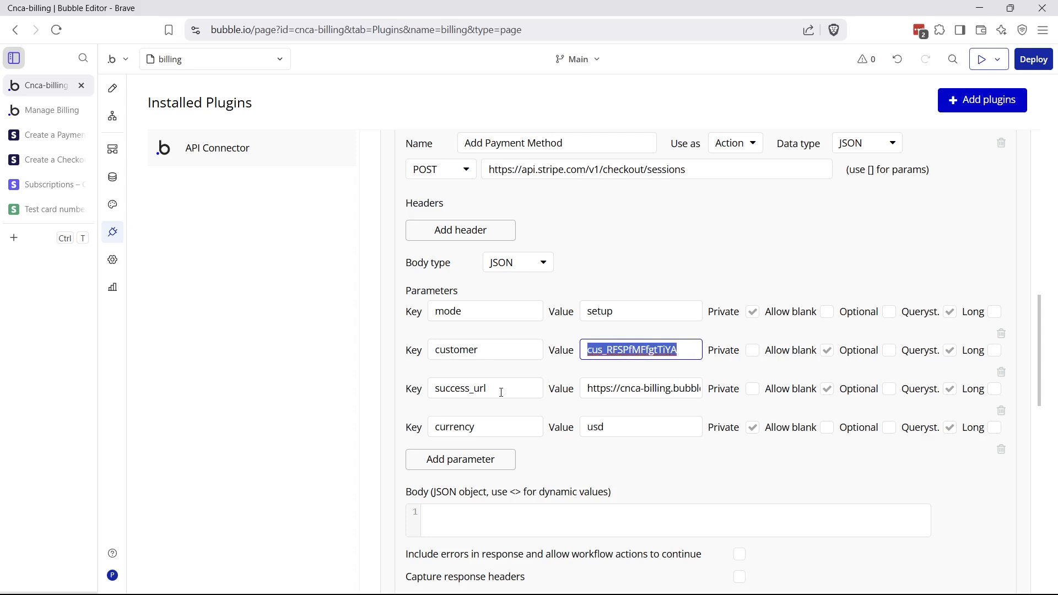
{"action": "left_click_drag", "start_coordinate": [500, 393], "coordinate": [428, 390]}
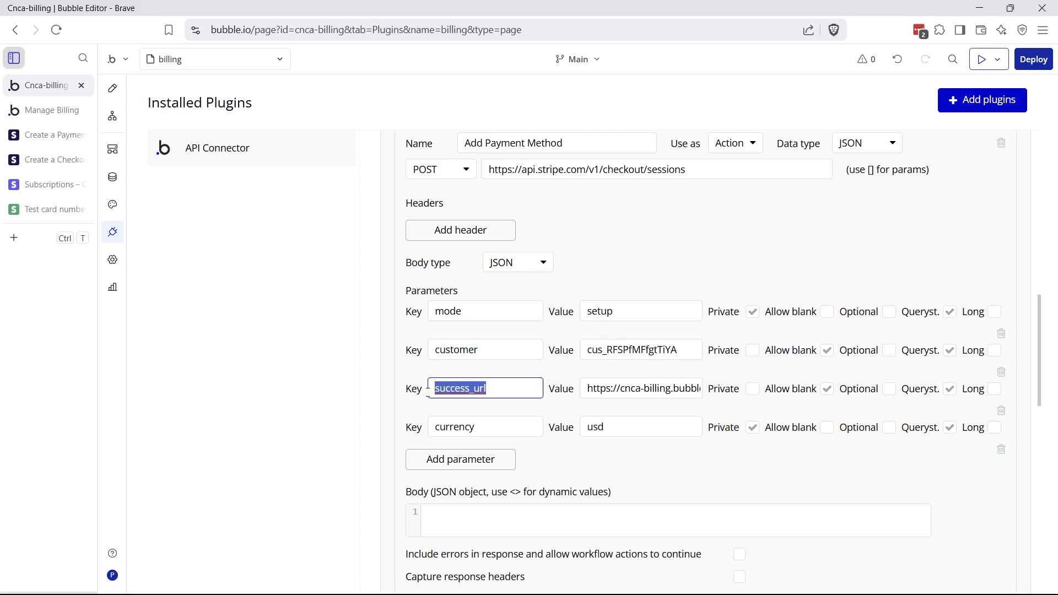
{"action": "left_click", "coordinate": [588, 391]}
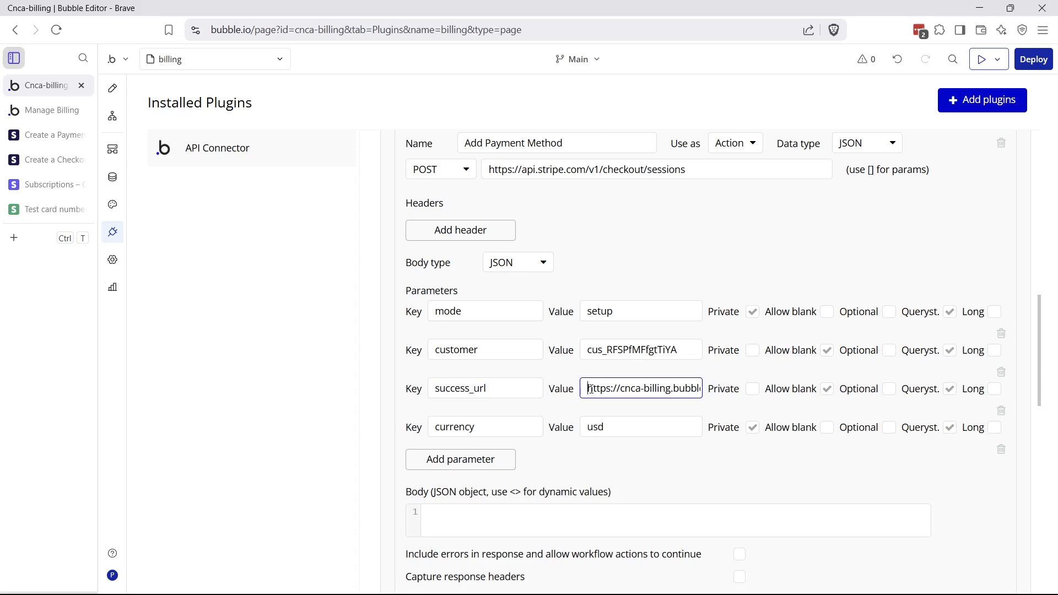
{"action": "left_click_drag", "start_coordinate": [496, 429], "coordinate": [434, 429]}
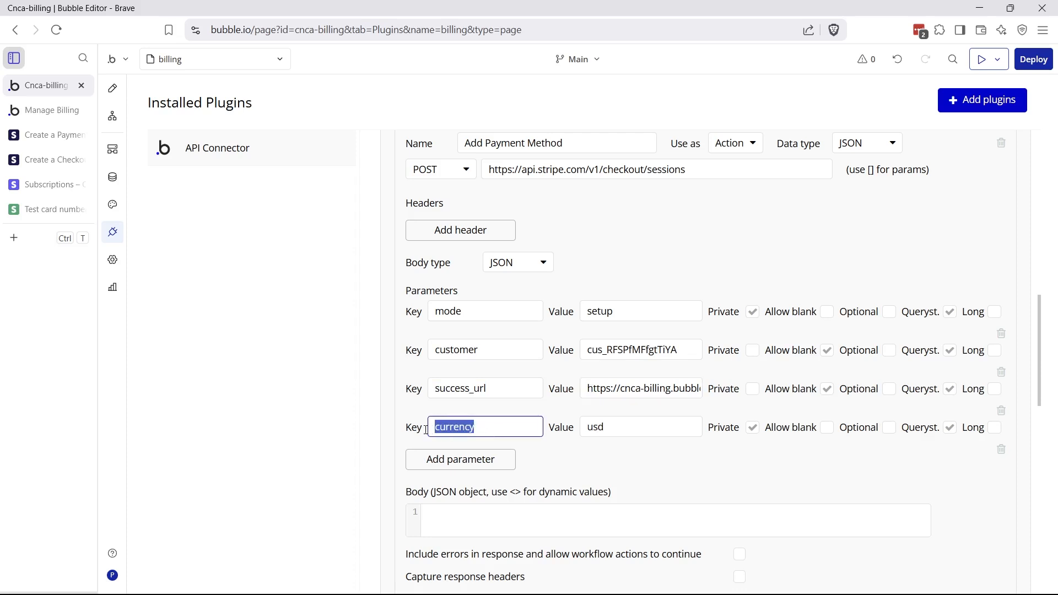
{"action": "left_click_drag", "start_coordinate": [587, 431], "coordinate": [615, 430]}
{"action": "left_click", "coordinate": [597, 426]}
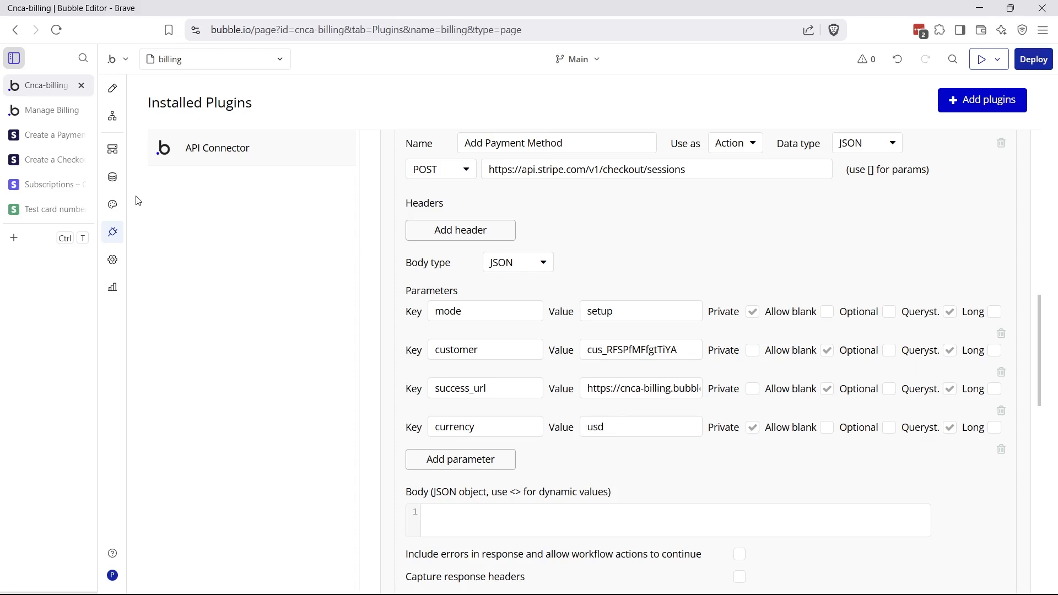
{"action": "left_click", "coordinate": [56, 159]}
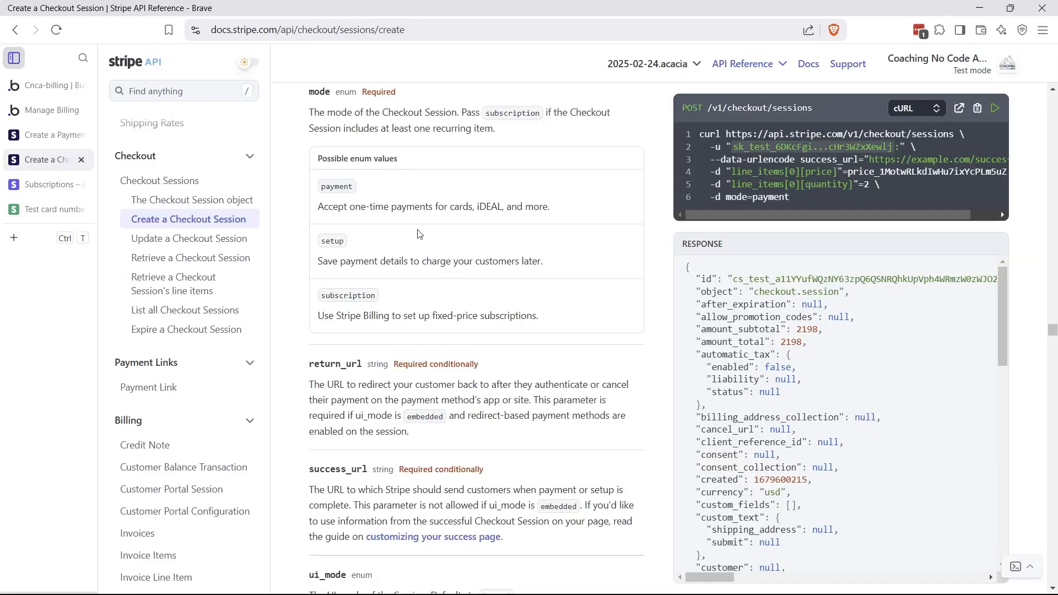
{"action": "scroll", "coordinate": [435, 387], "scroll_direction": "up", "scroll_amount": 10}
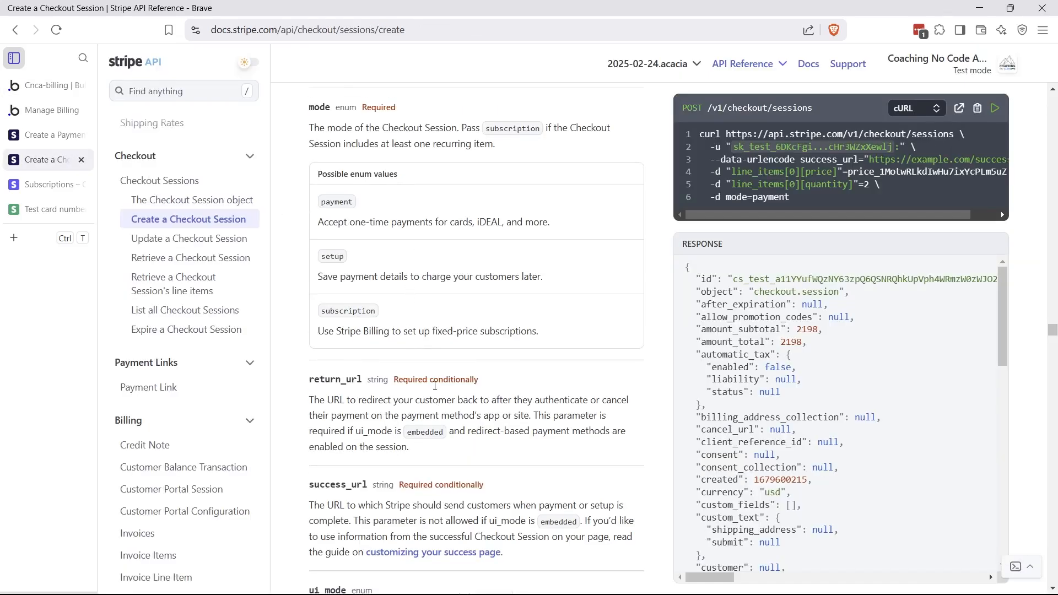
{"action": "scroll", "coordinate": [436, 384], "scroll_direction": "up", "scroll_amount": 15}
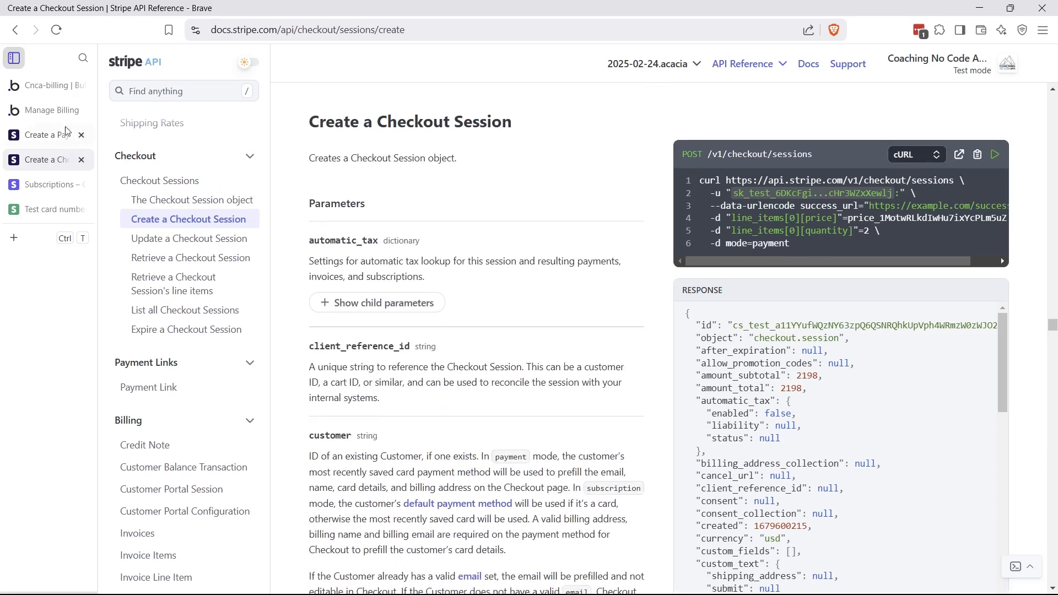
{"action": "left_click", "coordinate": [48, 85]}
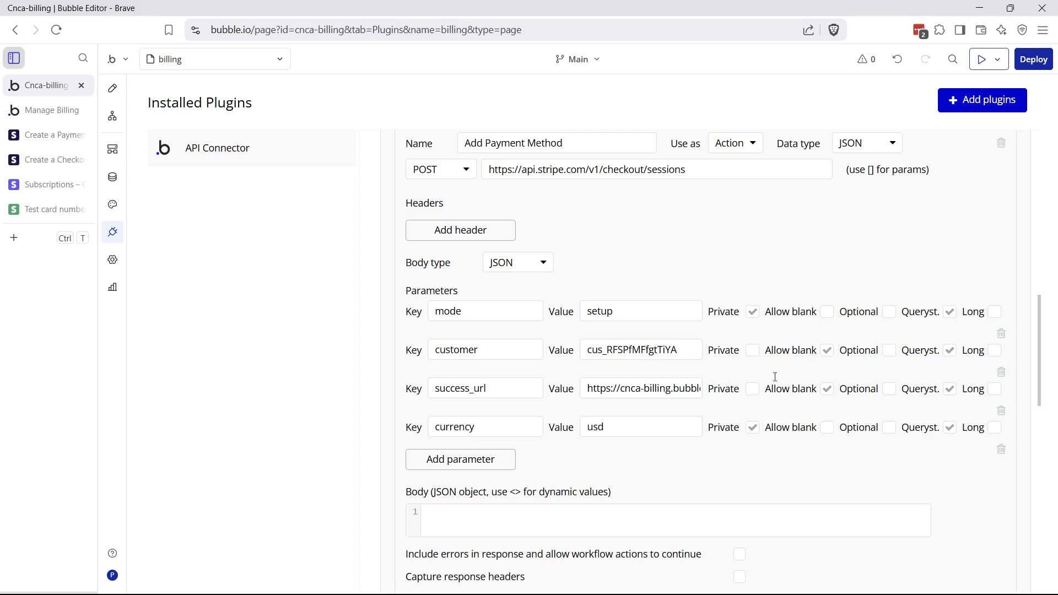
Show the Add Card workflow's Stripe - Add Payment Method step settings
{"action": "left_click", "coordinate": [112, 116]}
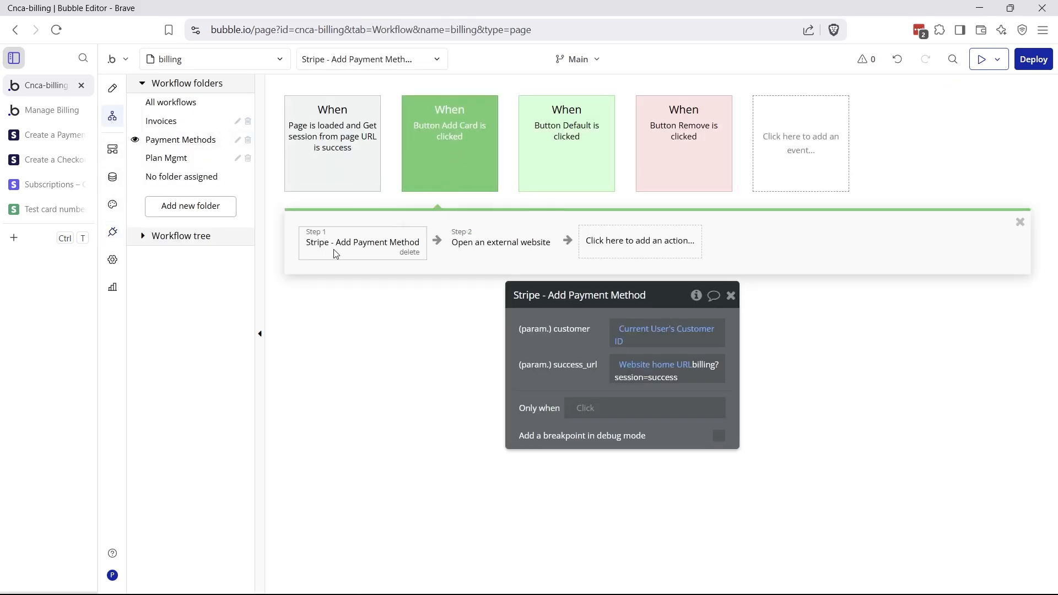
{"action": "left_click", "coordinate": [472, 322]}
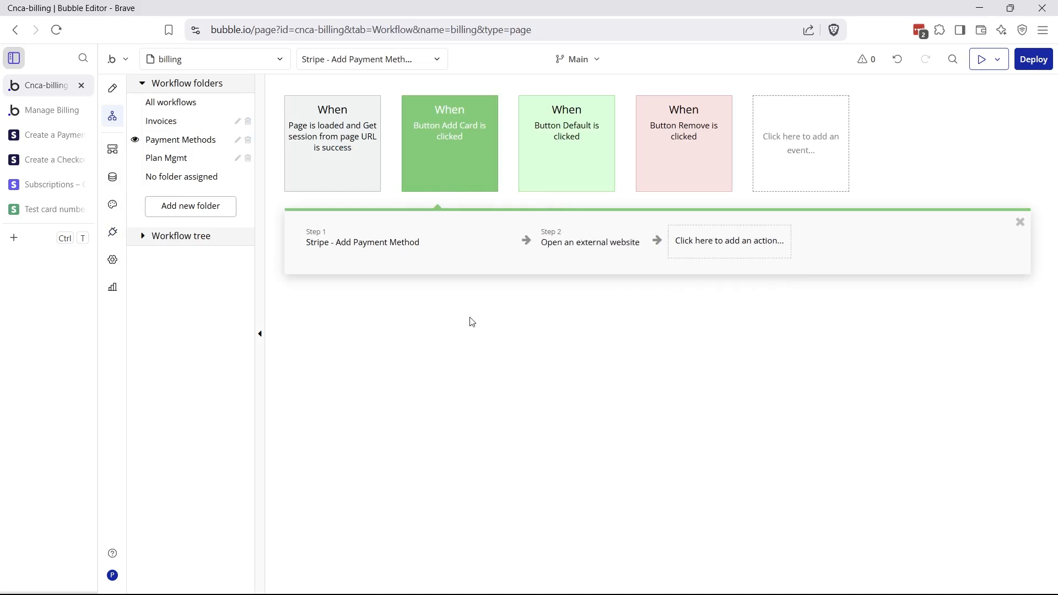
{"action": "left_click", "coordinate": [526, 240]}
{"action": "mouse_move", "coordinate": [506, 474]}
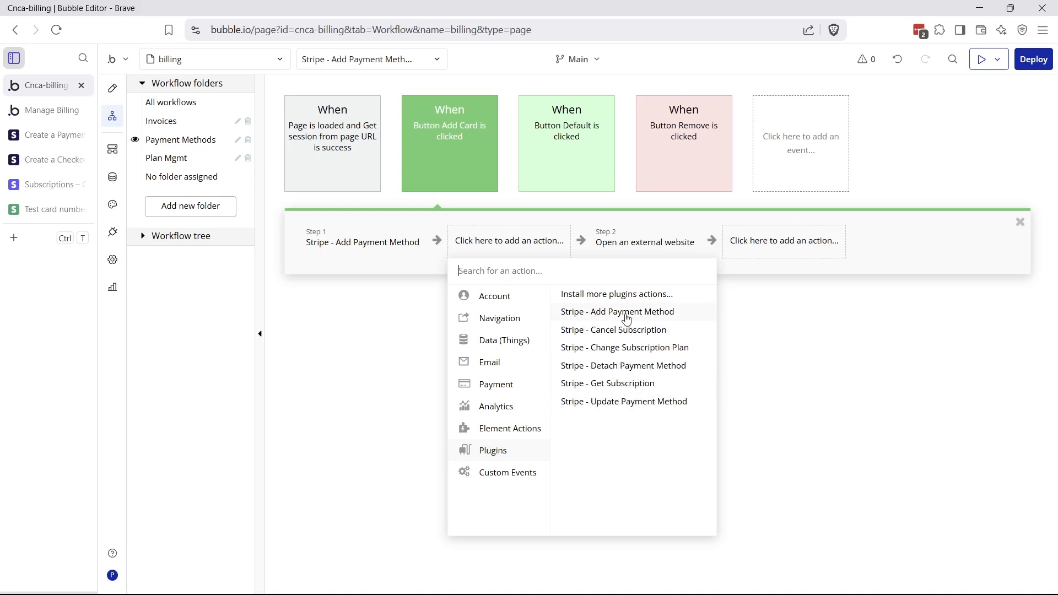
{"action": "left_click", "coordinate": [362, 242]}
{"action": "left_click_drag", "start_coordinate": [526, 367], "coordinate": [516, 354]}
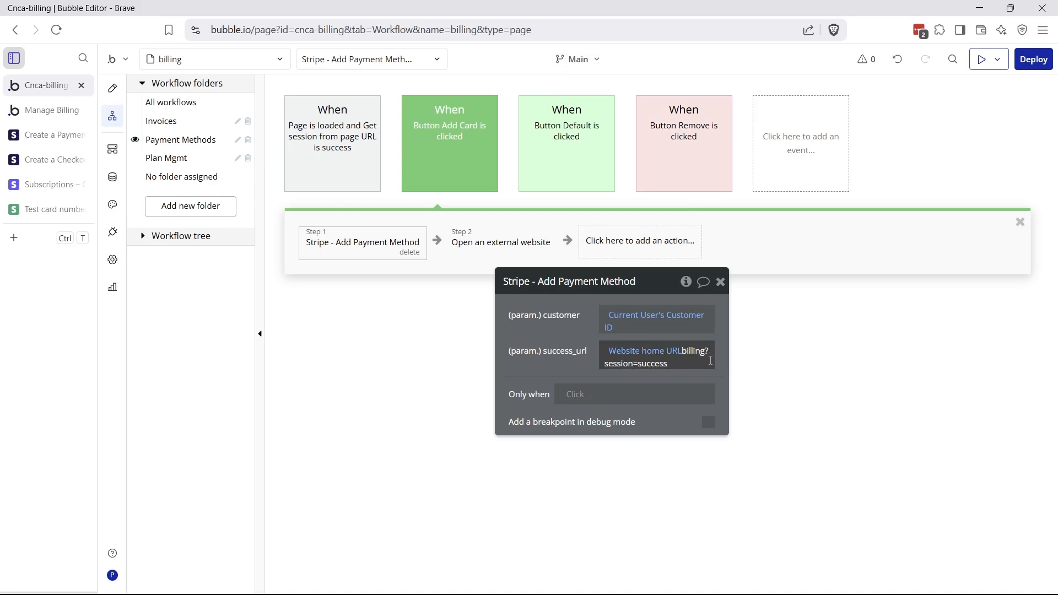
Check that success_url ends with billing?session=success and compare it with the Page is loaded event
{"action": "left_click", "coordinate": [644, 369]}
{"action": "double_click", "coordinate": [656, 363]}
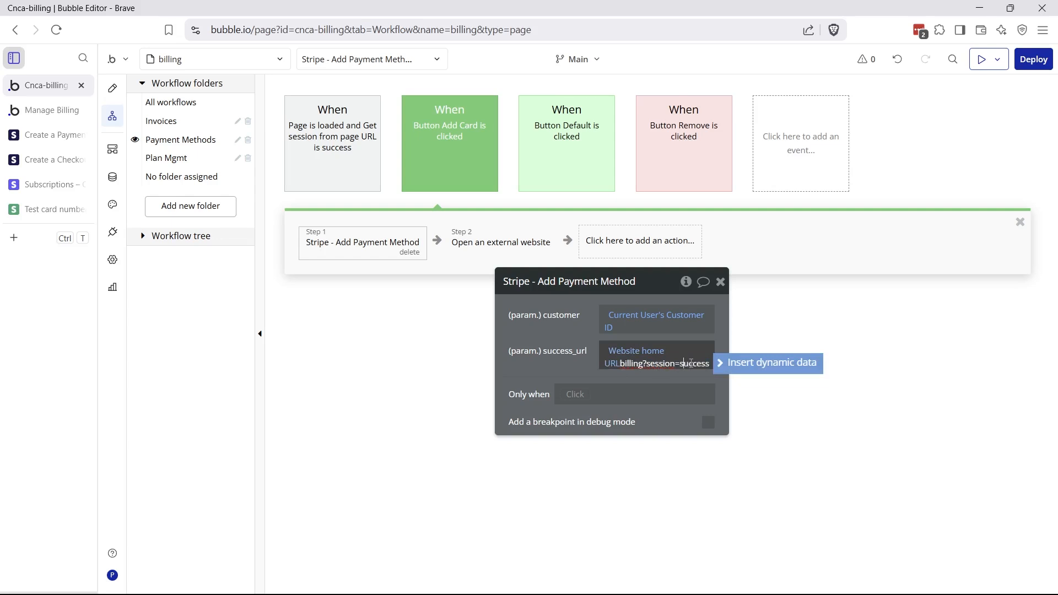
{"action": "left_click", "coordinate": [351, 147]}
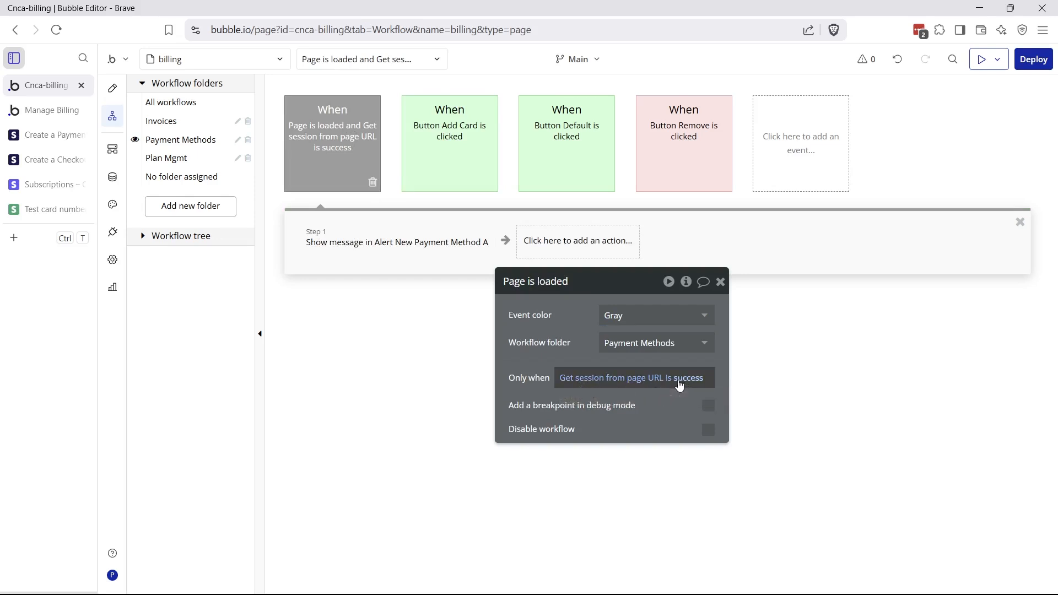
{"action": "left_click", "coordinate": [495, 192]}
{"action": "left_click", "coordinate": [393, 238]}
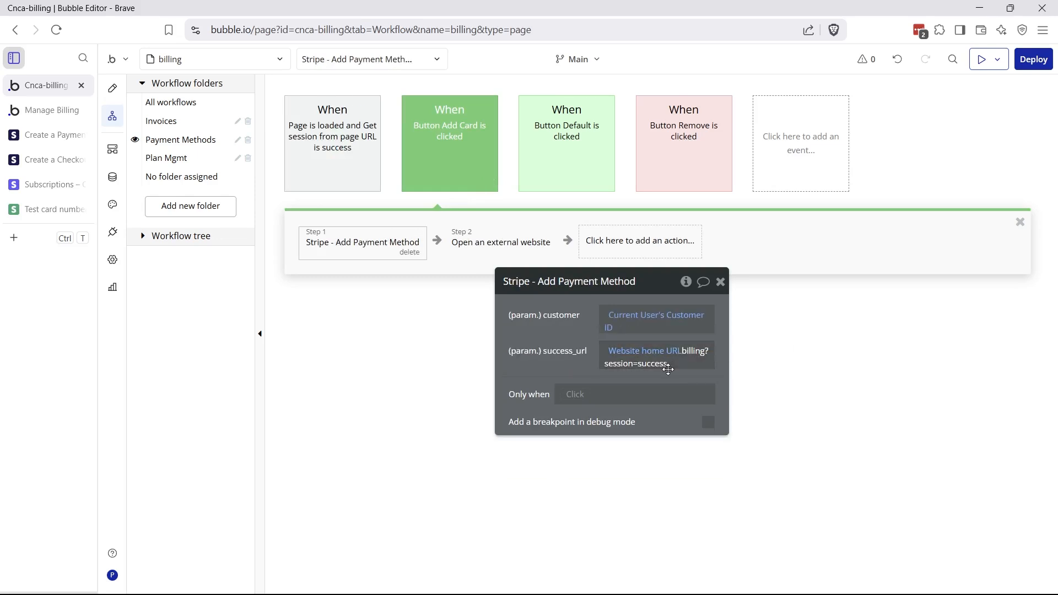
Replace Page is loaded's Only when with Get data from page URL (session) is success
{"action": "left_click", "coordinate": [361, 177]}
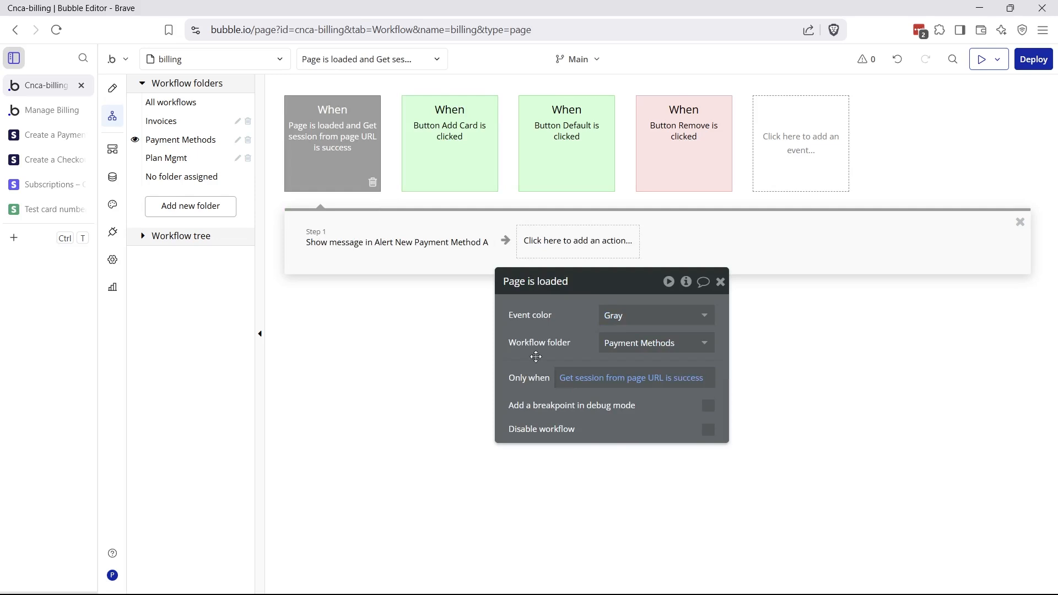
{"action": "right_click", "coordinate": [590, 384]}
{"action": "left_click", "coordinate": [662, 390]}
{"action": "left_click", "coordinate": [584, 378]}
{"action": "type", "text": "get"}
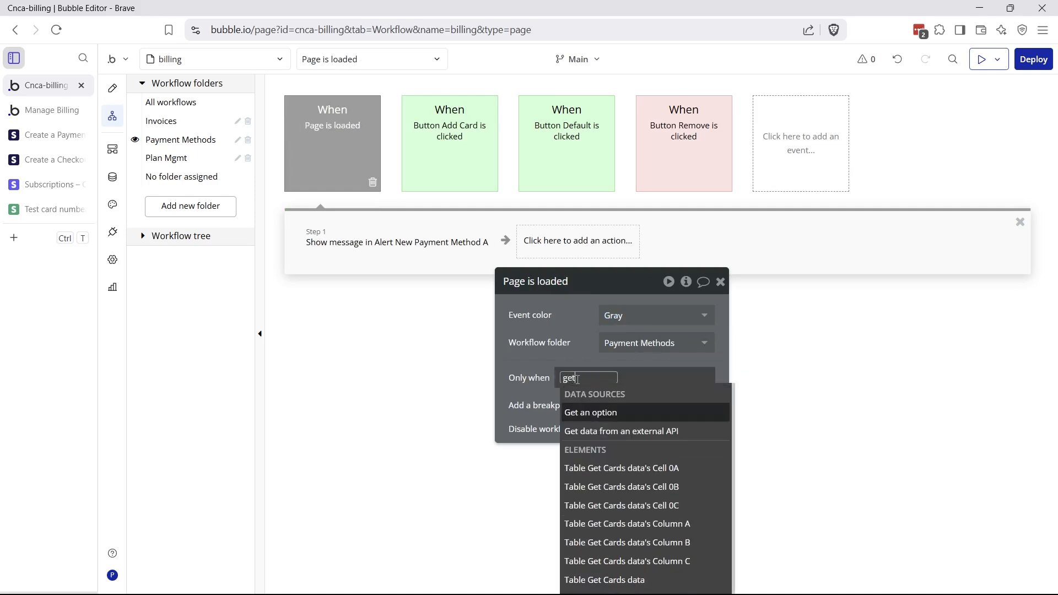
{"action": "type", "text": " data"}
{"action": "left_click", "coordinate": [590, 450]}
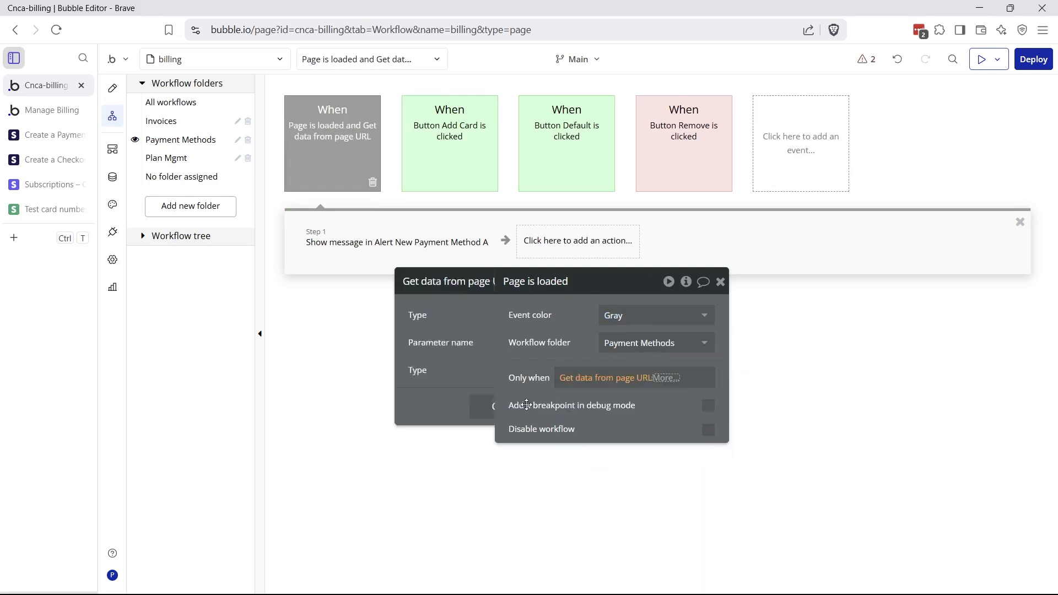
{"action": "left_click", "coordinate": [425, 344]}
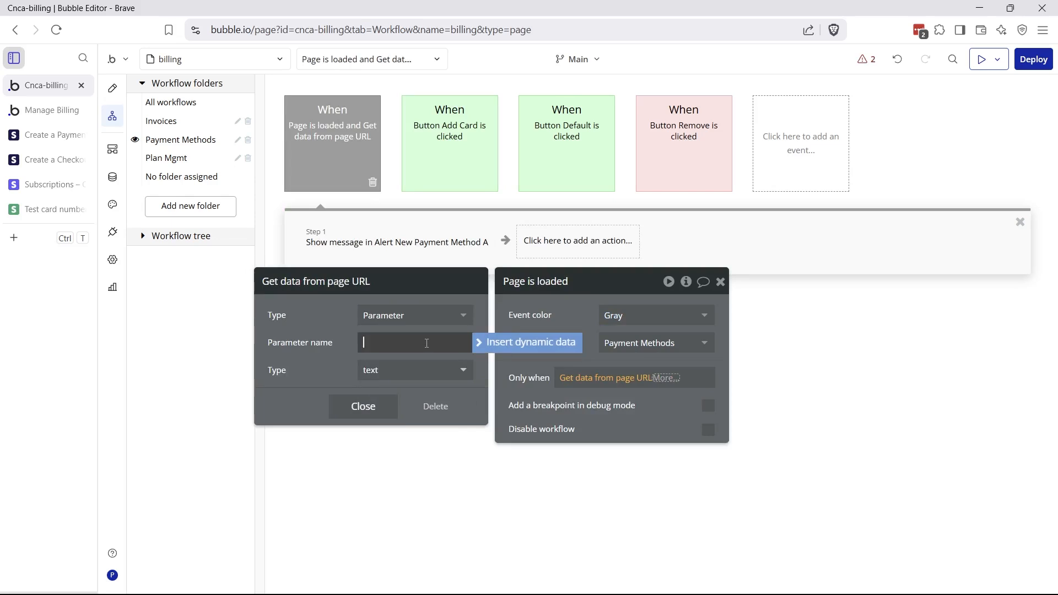
{"action": "type", "text": "session"}
{"action": "left_click", "coordinate": [632, 384]}
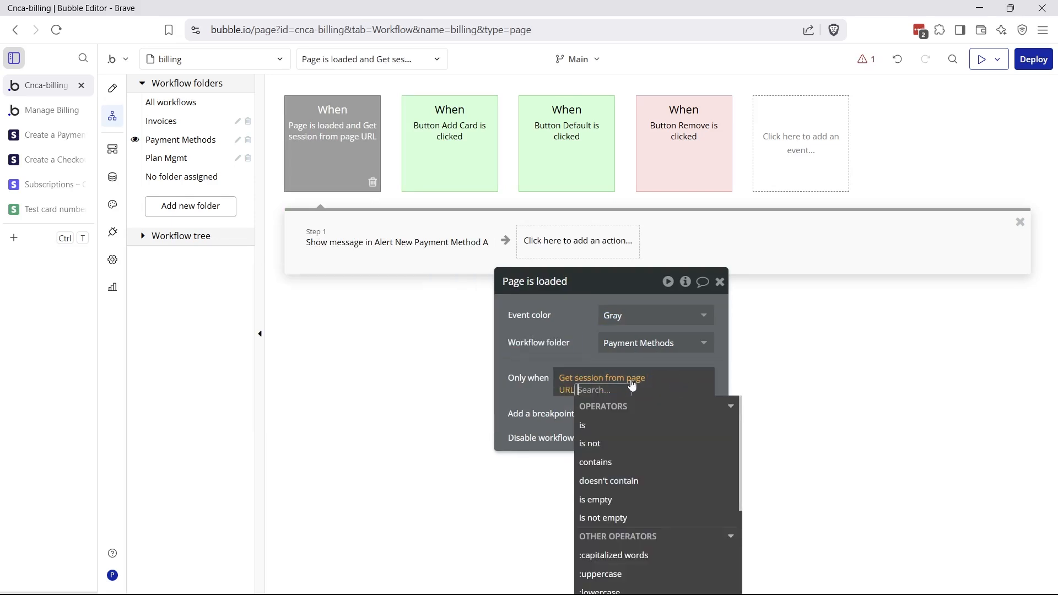
{"action": "left_click", "coordinate": [600, 424]}
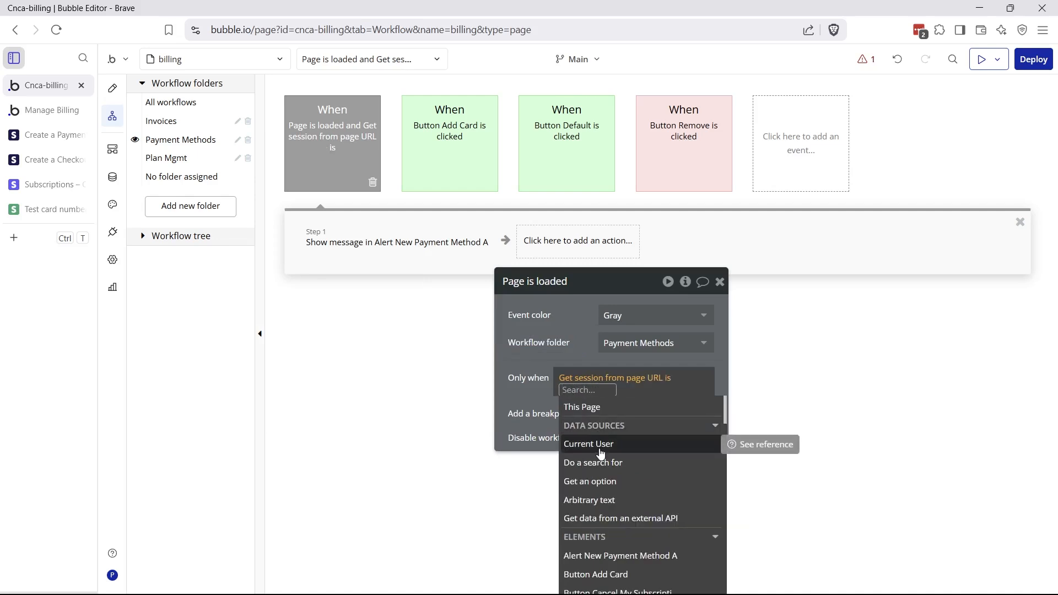
{"action": "type", "text": "success"}
{"action": "left_click", "coordinate": [585, 345]}
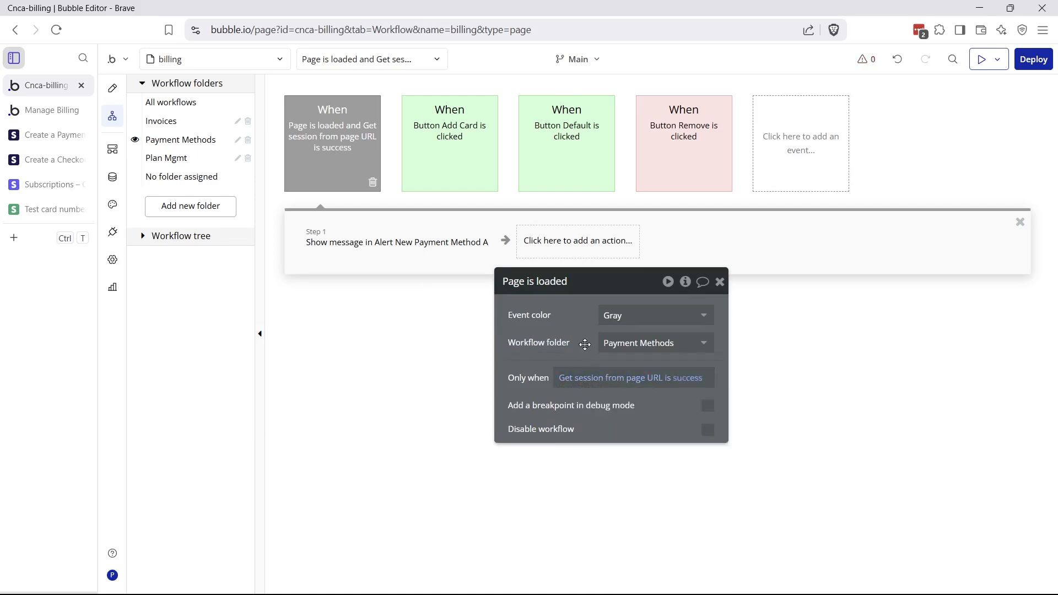
{"action": "left_click", "coordinate": [365, 242]}
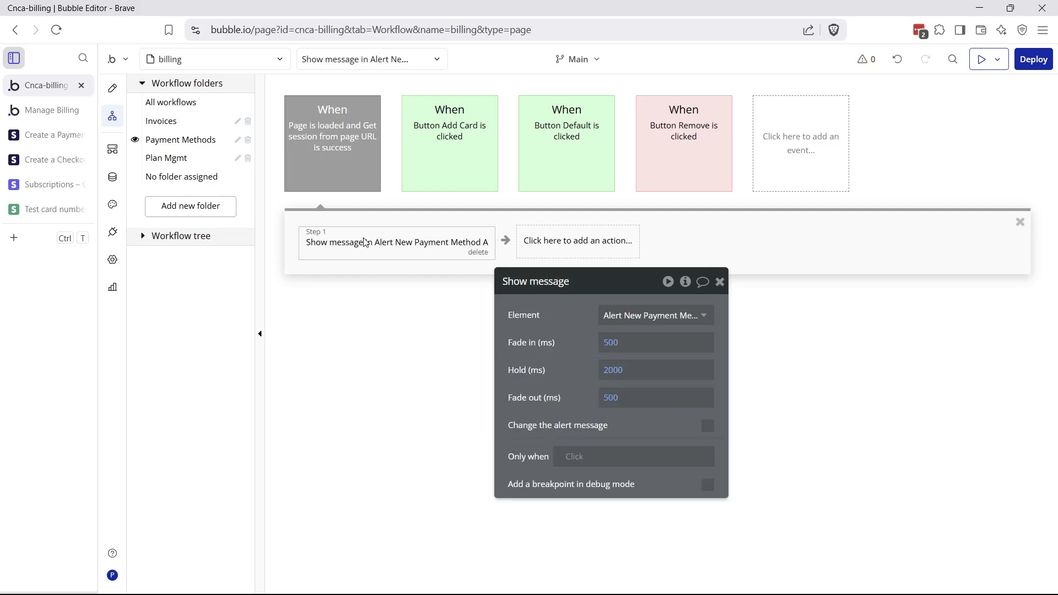
Set the Open an external website step's destination to Result of step 1's url, then view the live billing page
{"action": "left_click", "coordinate": [427, 175]}
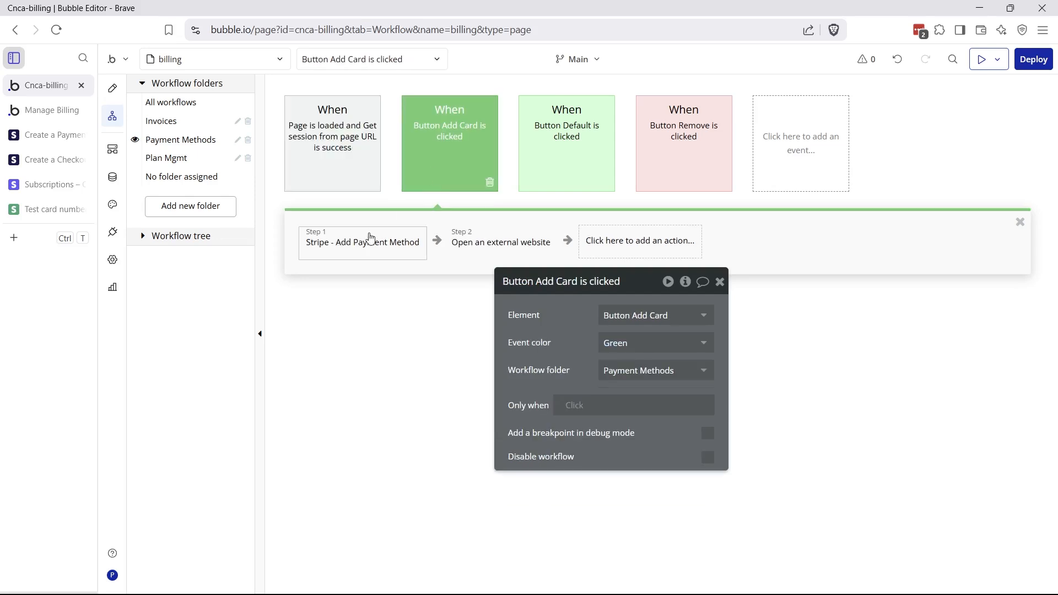
{"action": "left_click", "coordinate": [365, 238]}
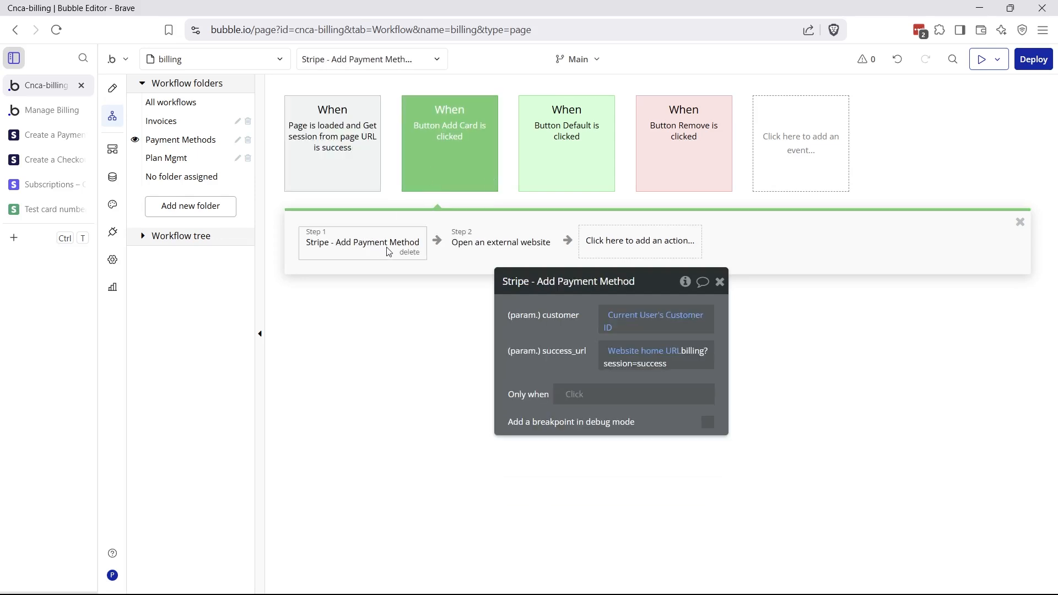
{"action": "left_click", "coordinate": [469, 255]}
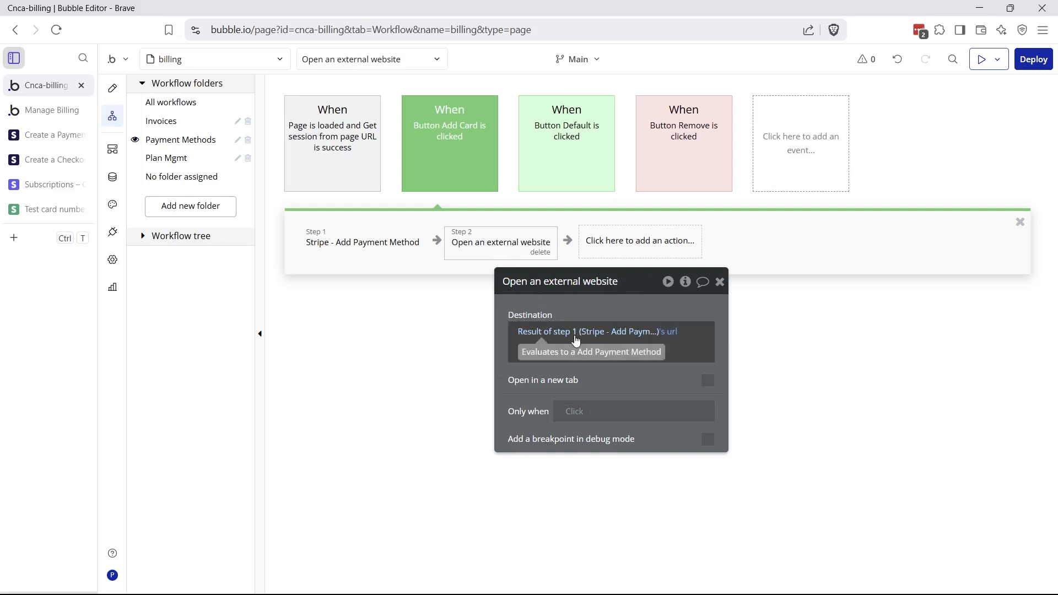
{"action": "left_click", "coordinate": [662, 332]}
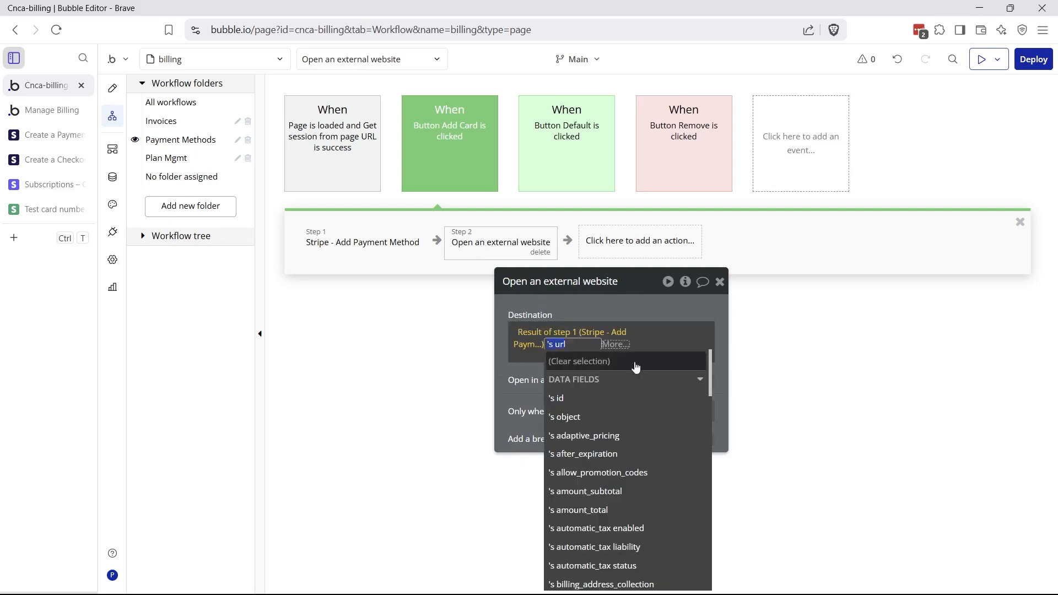
{"action": "scroll", "coordinate": [619, 451], "scroll_direction": "down", "scroll_amount": 6}
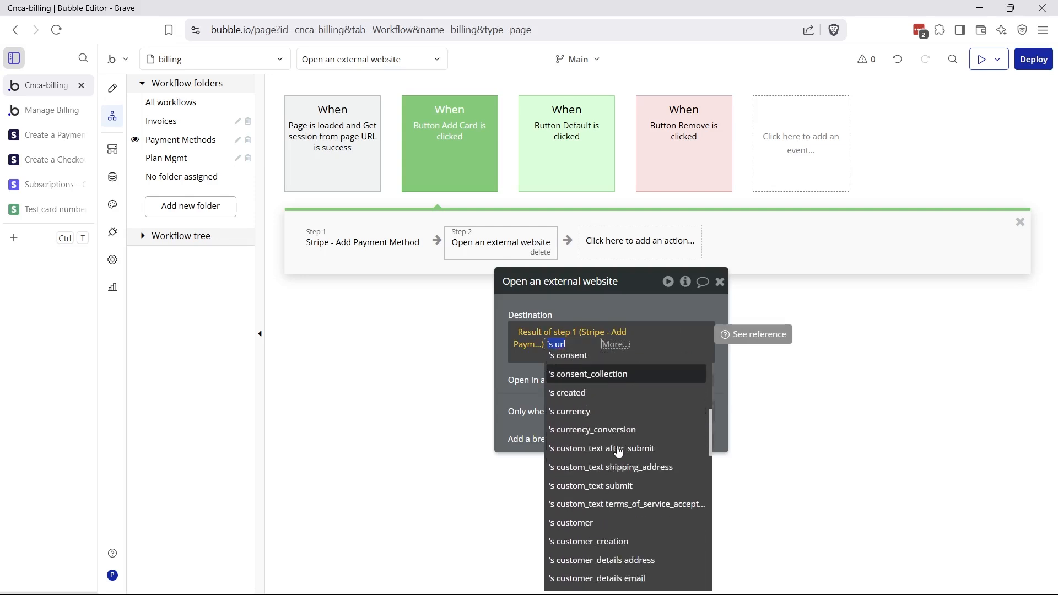
{"action": "scroll", "coordinate": [618, 452], "scroll_direction": "down", "scroll_amount": 12}
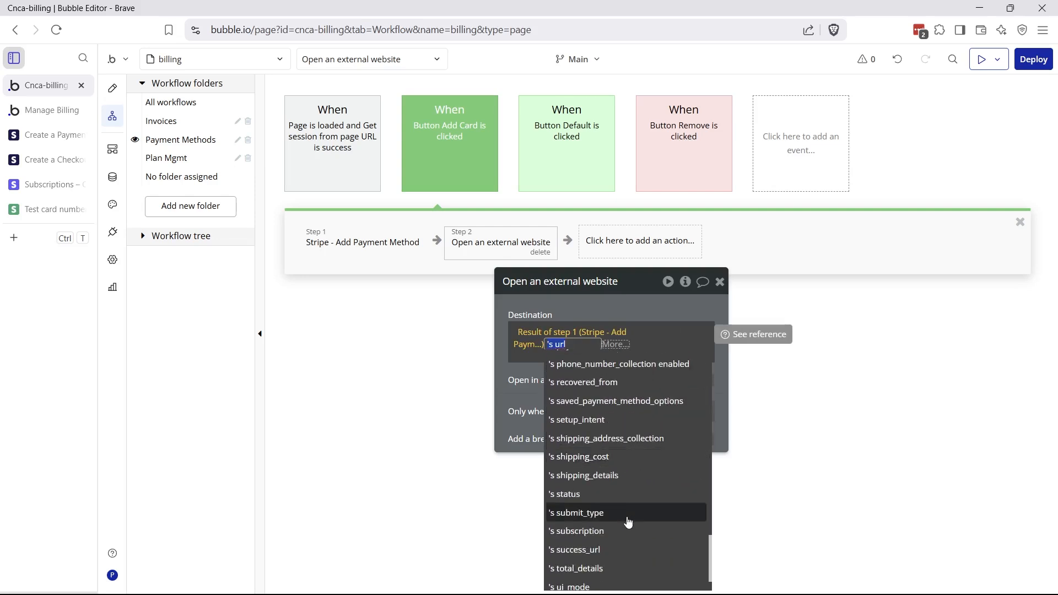
{"action": "scroll", "coordinate": [629, 522], "scroll_direction": "down", "scroll_amount": 2}
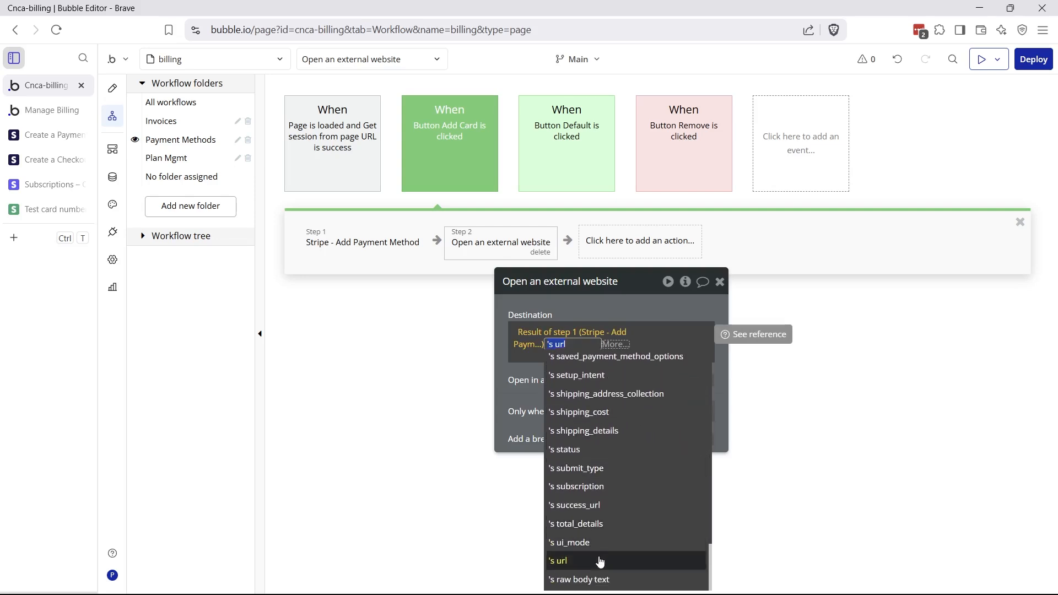
{"action": "left_click", "coordinate": [506, 400]}
{"action": "key", "text": "ctrl+Tab"}
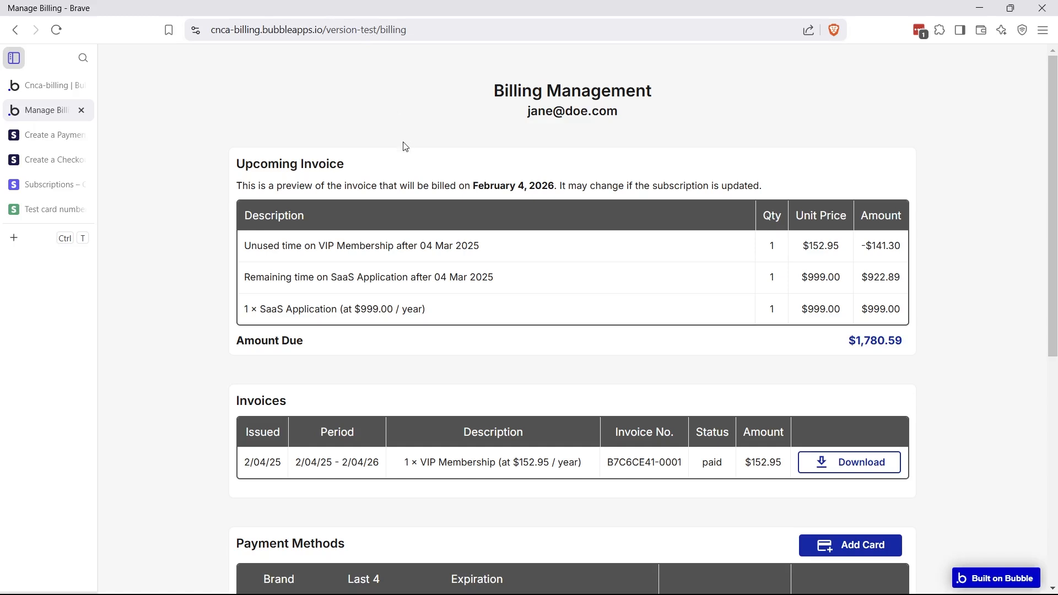
Start adding a card from the billing page, reaching Stripe's test-mode checkout session
{"action": "scroll", "coordinate": [405, 146], "scroll_direction": "down", "scroll_amount": 6}
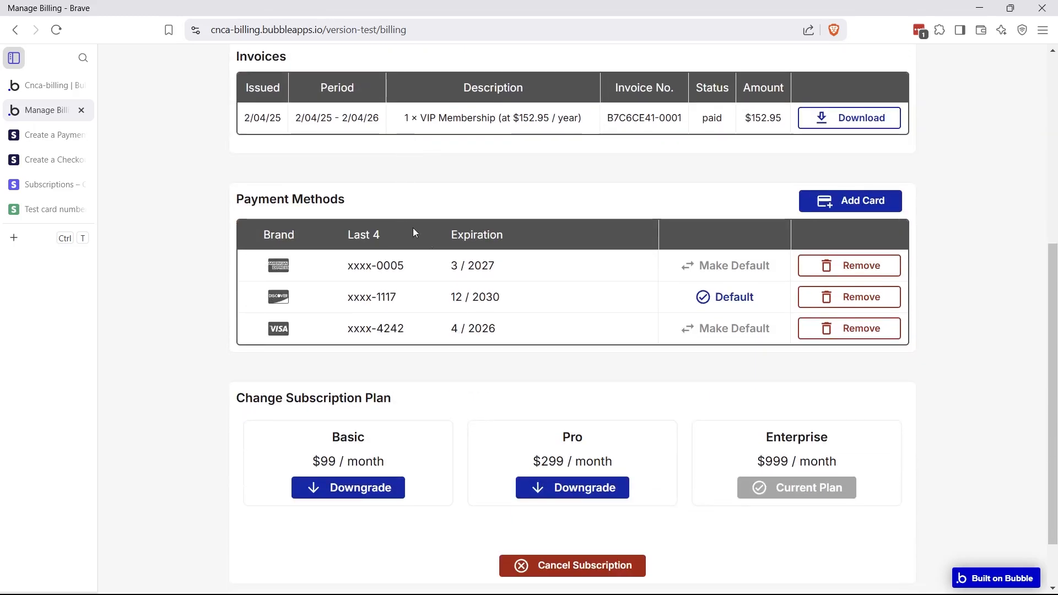
{"action": "left_click", "coordinate": [882, 207]}
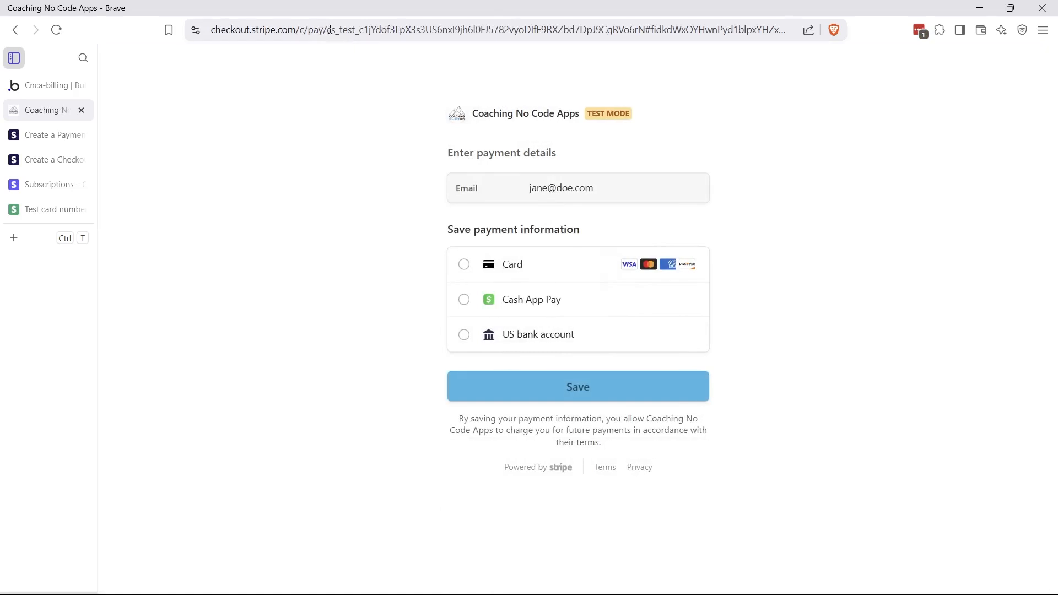
{"action": "left_click_drag", "start_coordinate": [327, 30], "coordinate": [636, 34]}
{"action": "left_click_drag", "start_coordinate": [359, 32], "coordinate": [464, 50]}
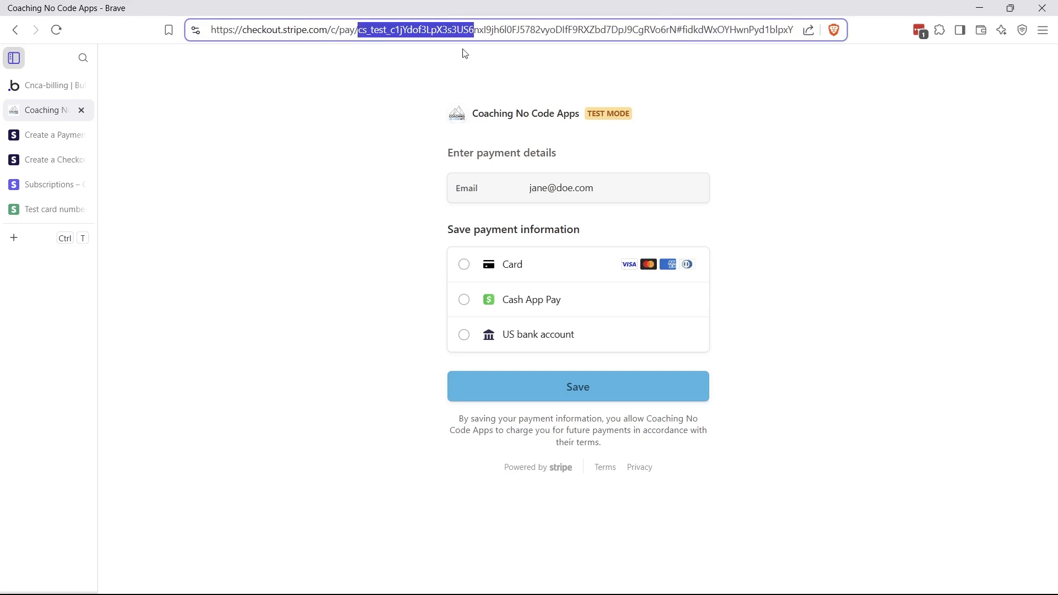
{"action": "left_click", "coordinate": [389, 130]}
{"action": "left_click", "coordinate": [521, 276]}
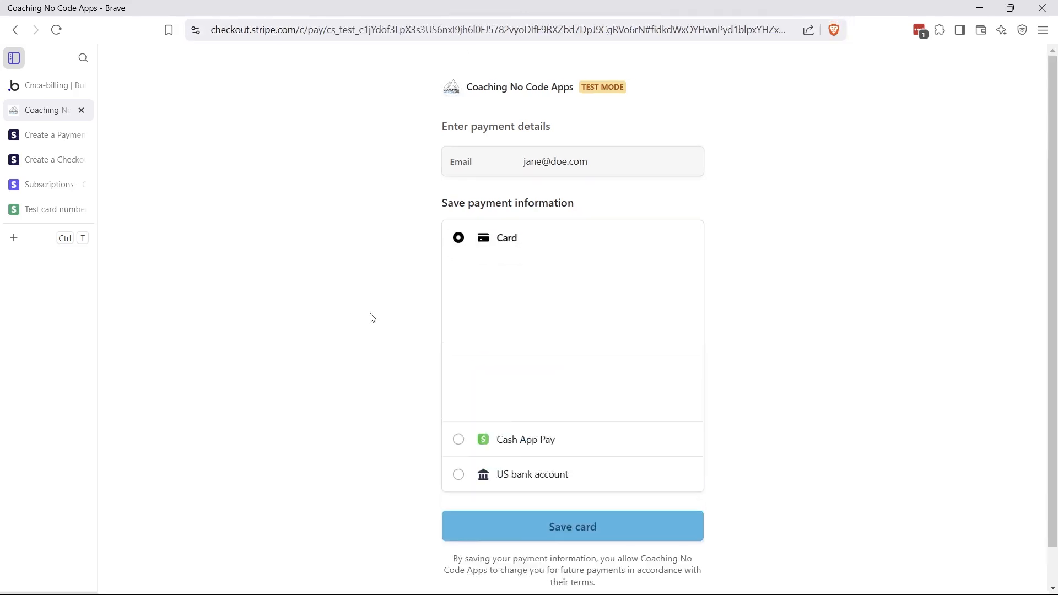
{"action": "left_click", "coordinate": [48, 209]}
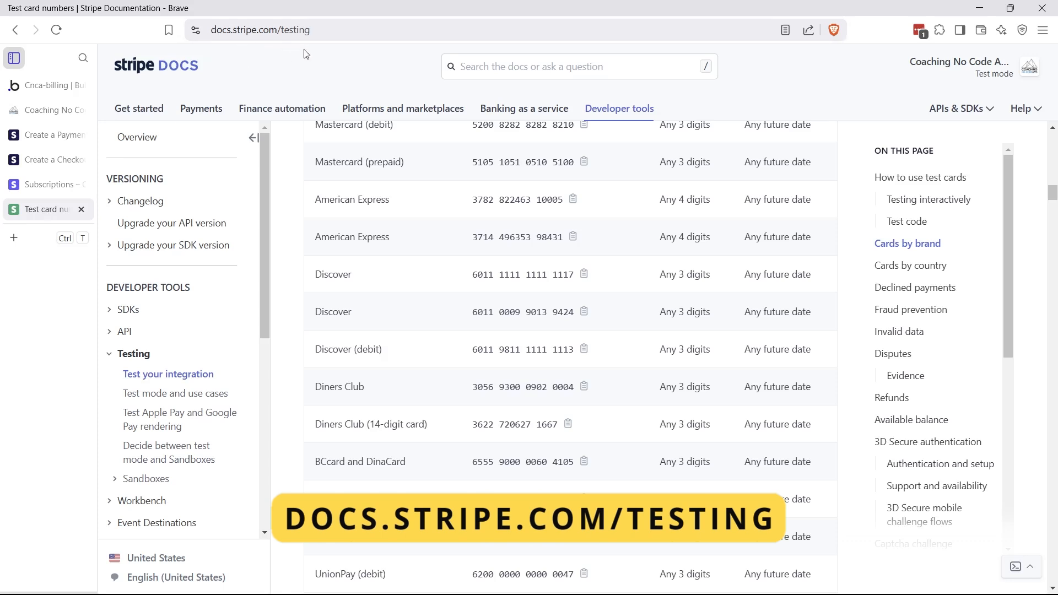
{"action": "scroll", "coordinate": [384, 268], "scroll_direction": "up", "scroll_amount": 6}
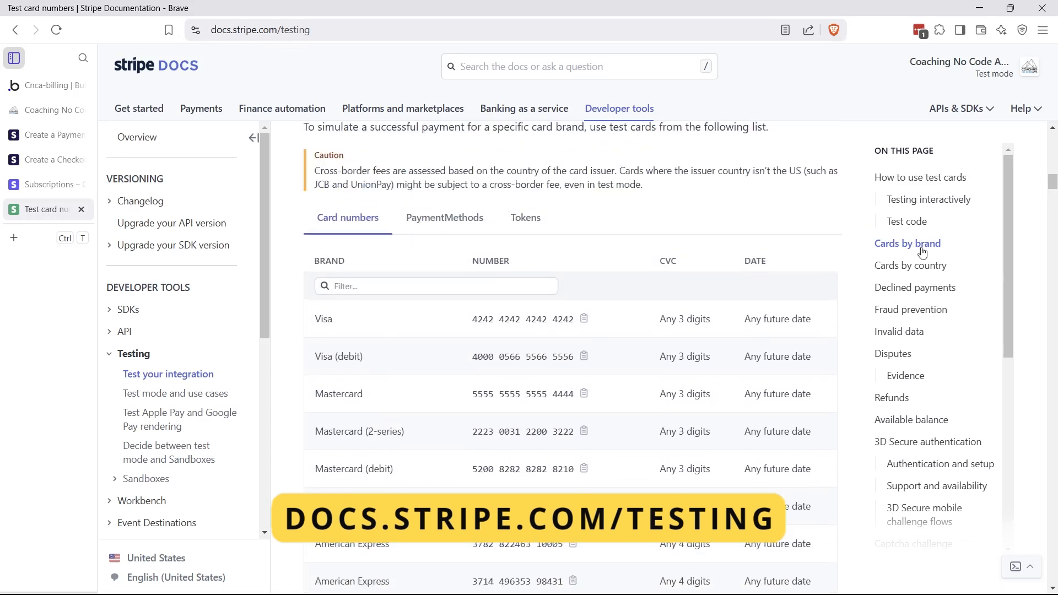
{"action": "scroll", "coordinate": [500, 359], "scroll_direction": "down", "scroll_amount": 2}
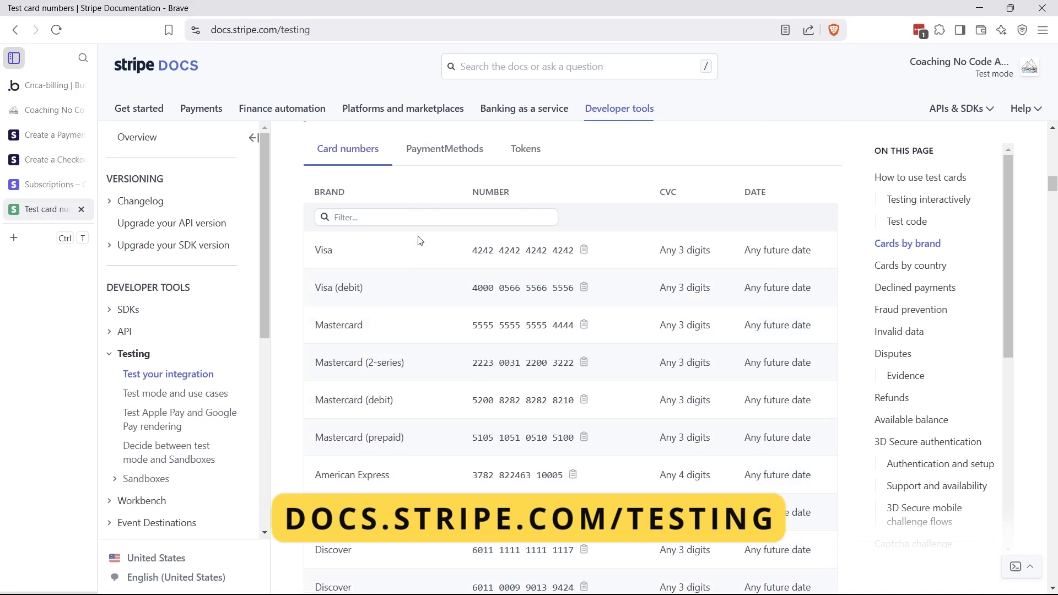
{"action": "scroll", "coordinate": [450, 365], "scroll_direction": "down", "scroll_amount": 7}
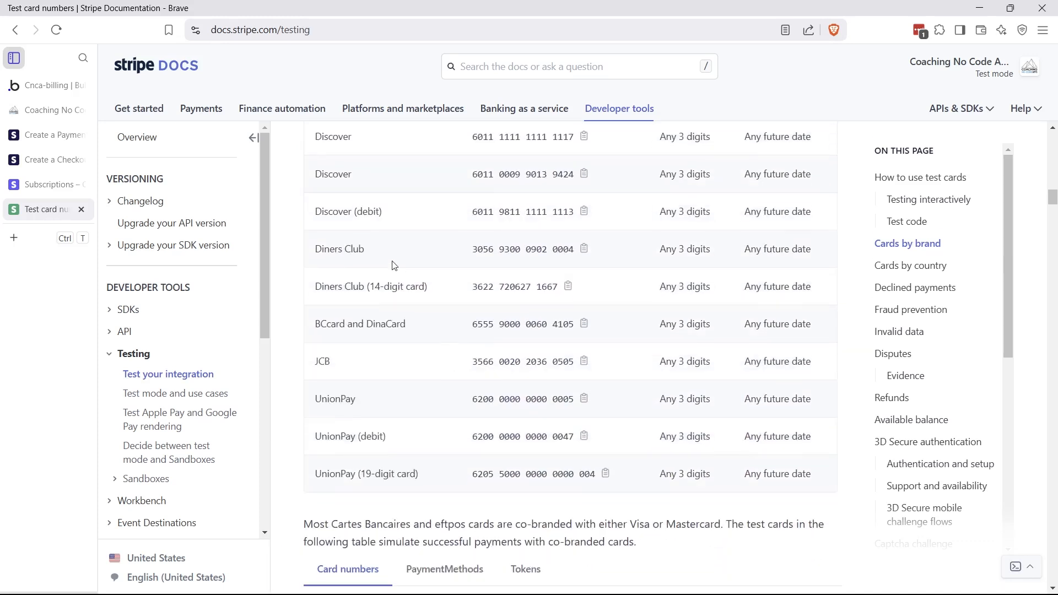
{"action": "left_click", "coordinate": [479, 257]}
{"action": "left_click", "coordinate": [44, 111]}
{"action": "left_click", "coordinate": [594, 286]}
{"action": "key", "text": "ctrl+v"}
{"action": "left_click", "coordinate": [489, 319]}
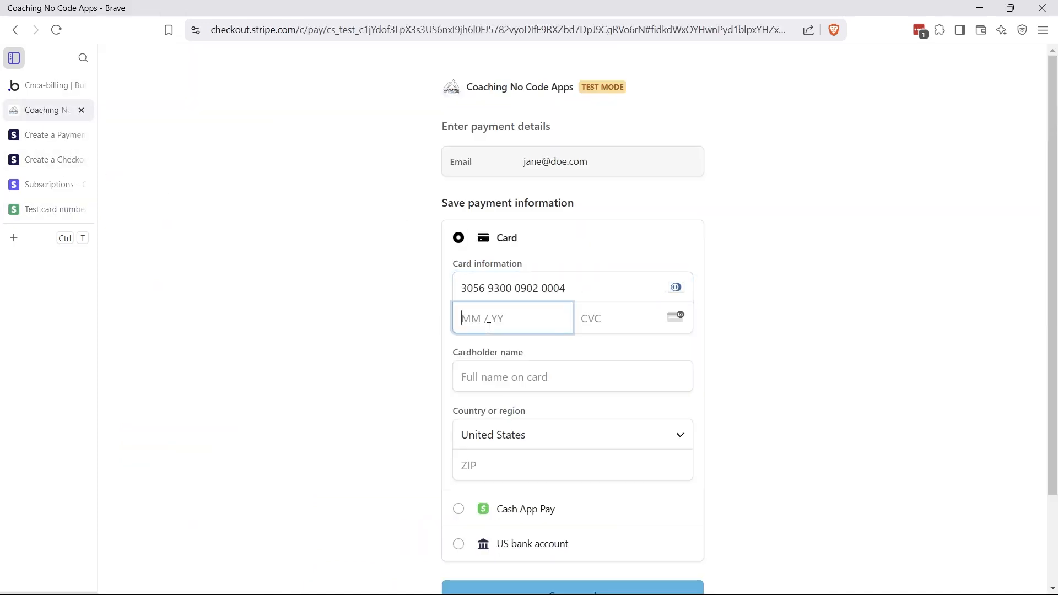
{"action": "type", "text": "0528"}
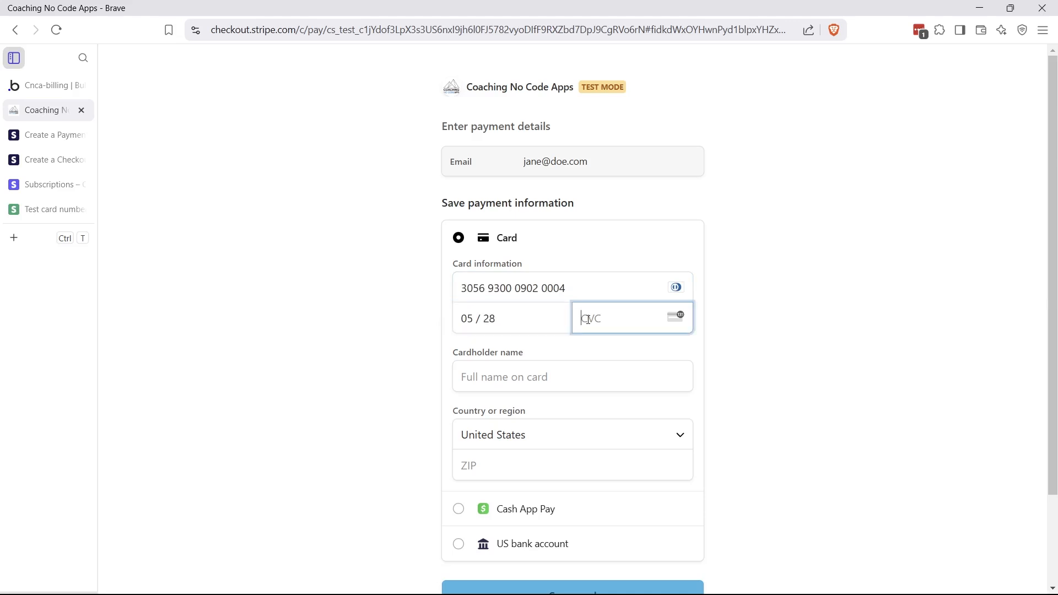
{"action": "type", "text": "123"}
{"action": "left_click", "coordinate": [523, 377]}
{"action": "type", "text": "Jane Doe"}
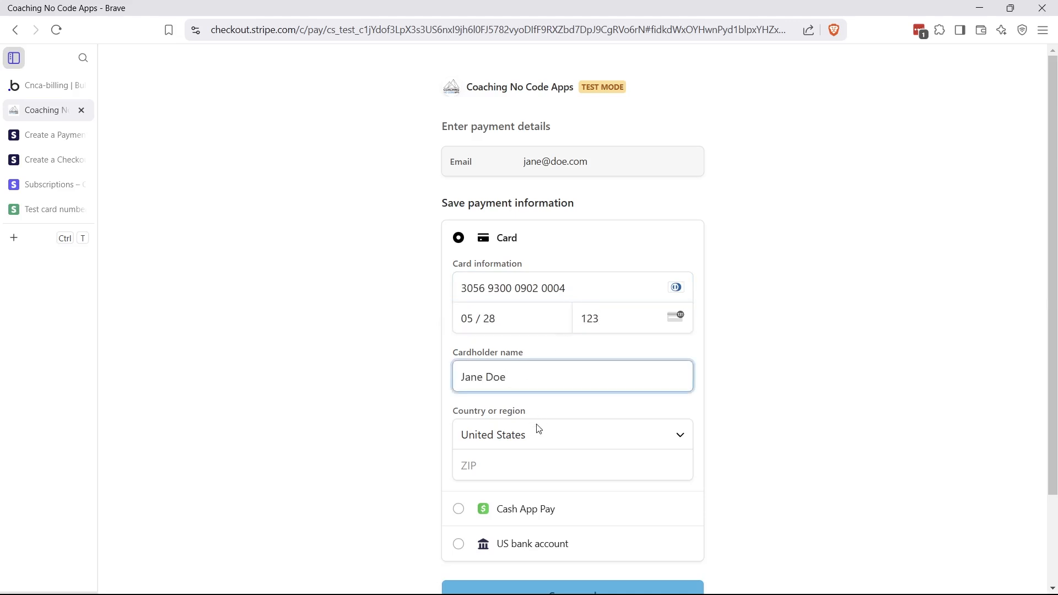
{"action": "left_click", "coordinate": [539, 465]}
{"action": "type", "text": "10124"}
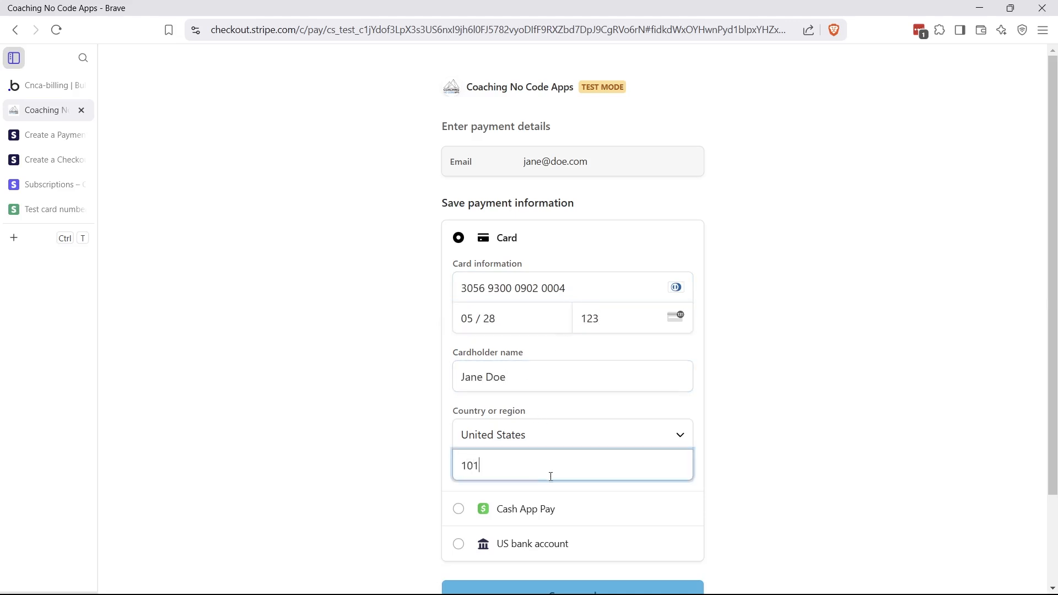
{"action": "left_click", "coordinate": [800, 458]}
{"action": "scroll", "coordinate": [800, 458], "scroll_direction": "down", "scroll_amount": 2}
{"action": "left_click", "coordinate": [609, 484]}
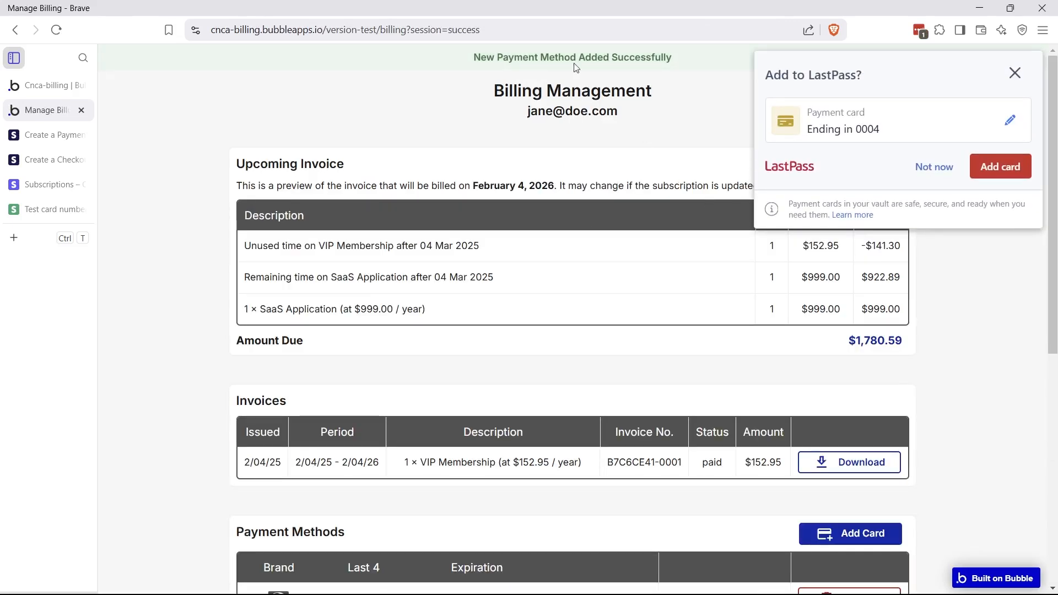
Confirm the session=success URL and the new card ending 0004 (5/2028) in Payment Methods, then return to the editor
{"action": "left_click", "coordinate": [1015, 72]}
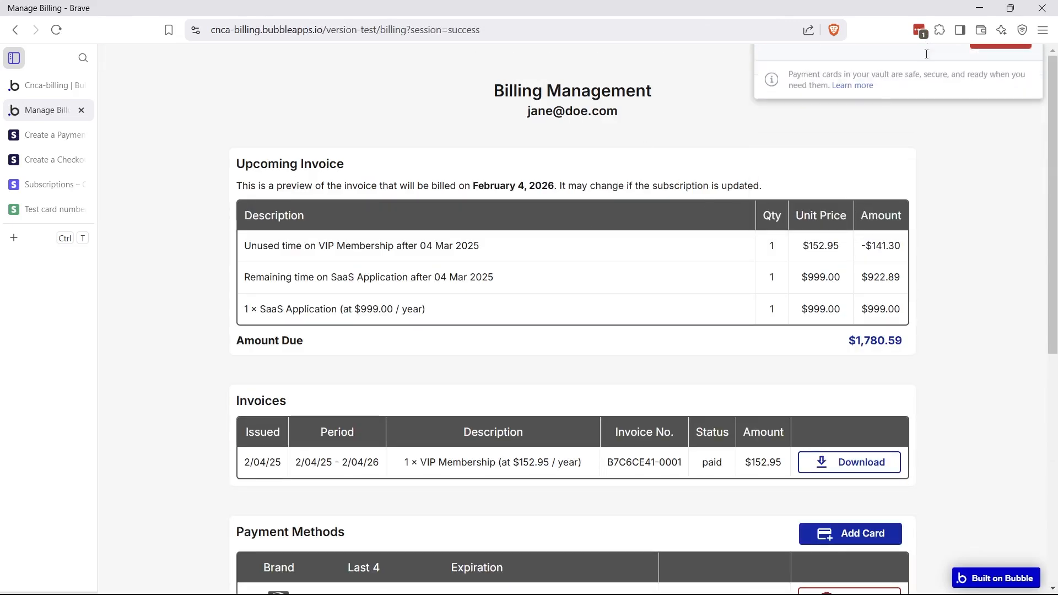
{"action": "left_click_drag", "start_coordinate": [407, 31], "coordinate": [492, 30]}
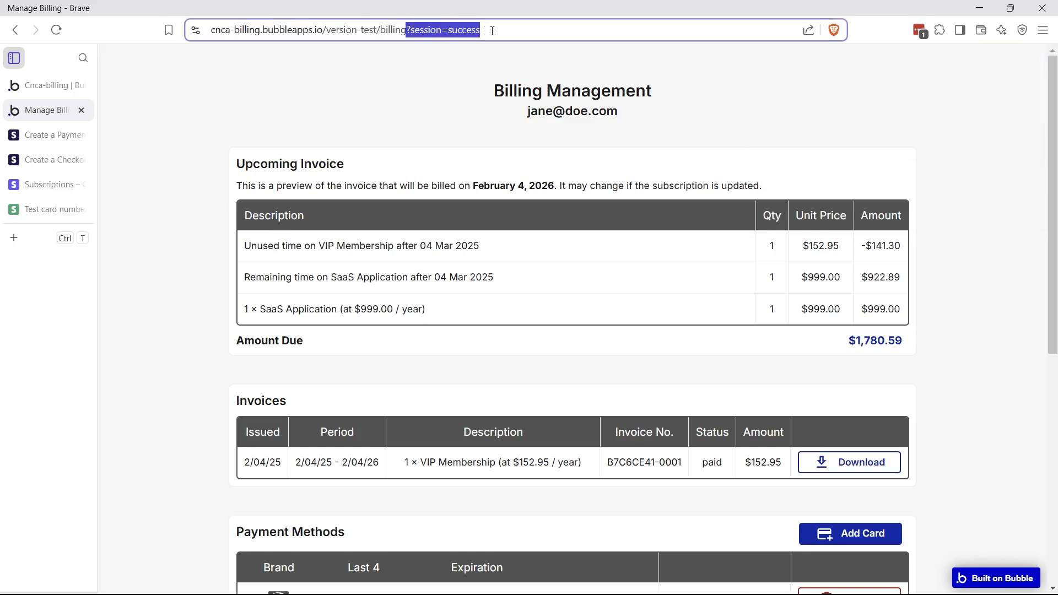
{"action": "left_click", "coordinate": [434, 72]}
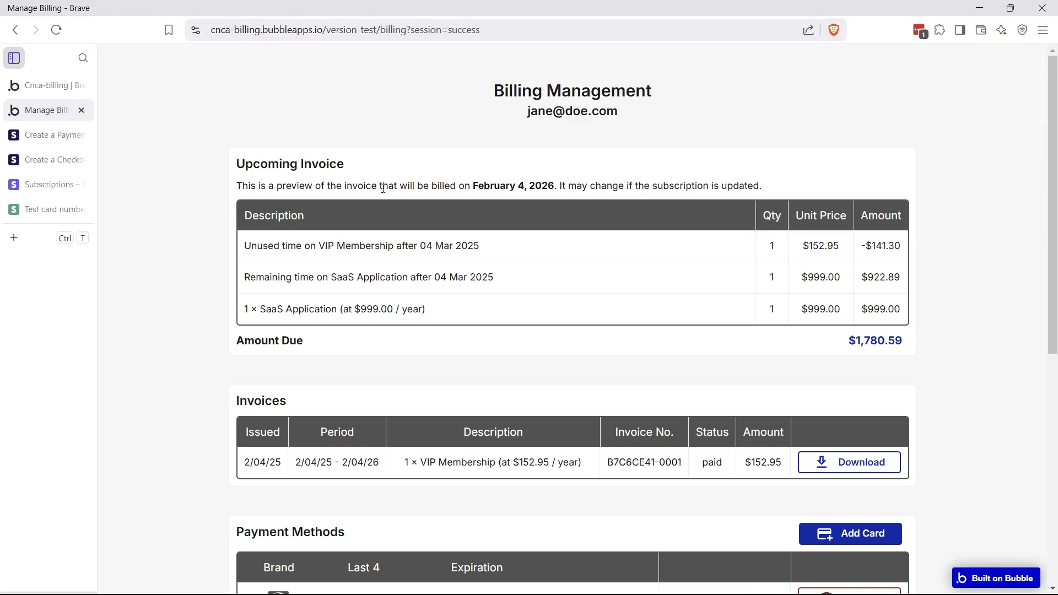
{"action": "scroll", "coordinate": [384, 189], "scroll_direction": "down", "scroll_amount": 5}
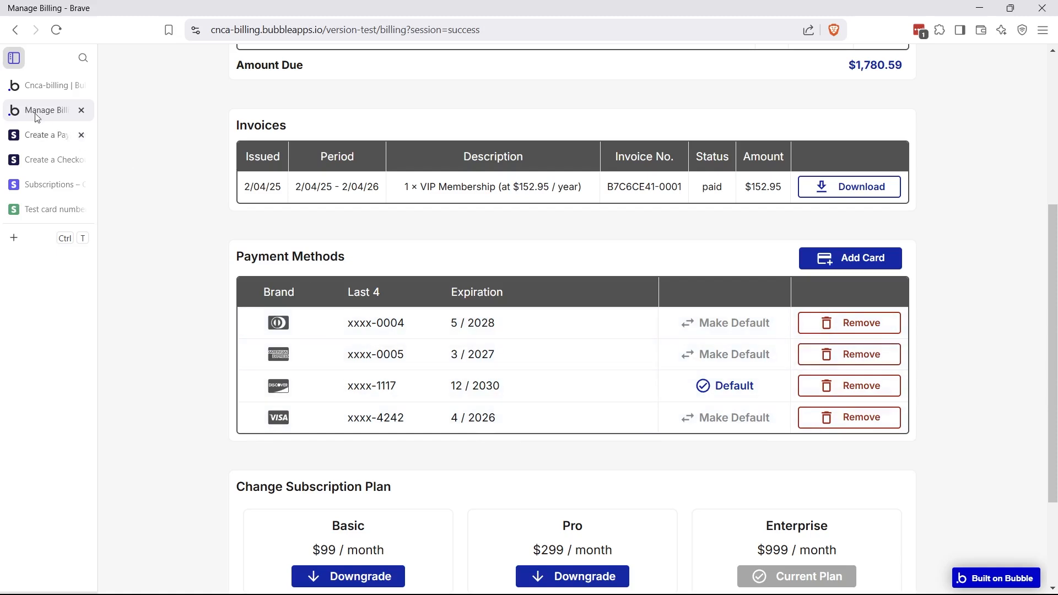
{"action": "left_click", "coordinate": [49, 87]}
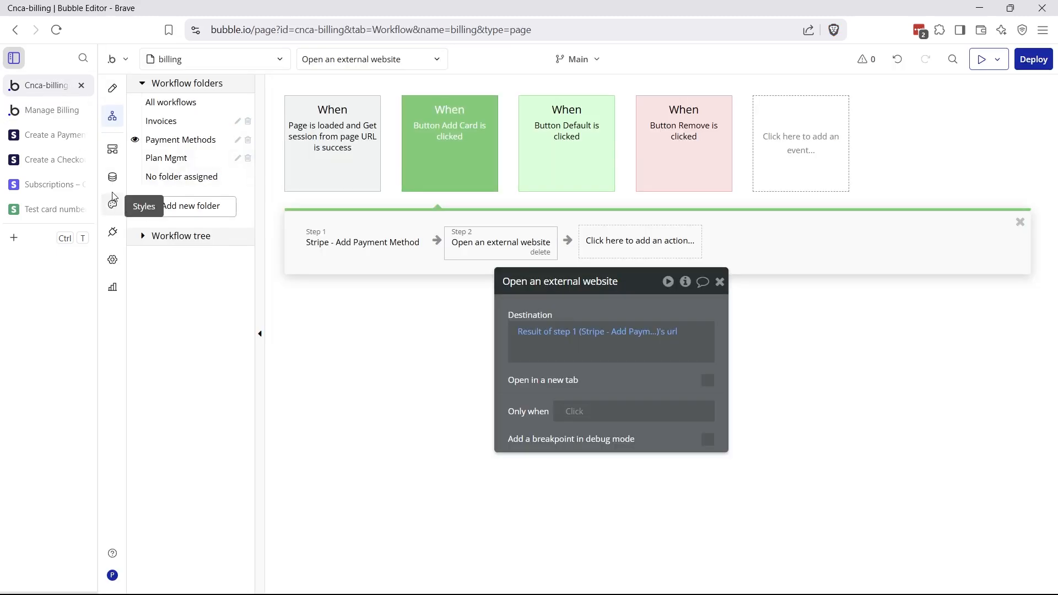
In the API Connector, collapse Add Payment Method and expand the Get Cards call
{"action": "left_click", "coordinate": [113, 232]}
{"action": "scroll", "coordinate": [952, 229], "scroll_direction": "up", "scroll_amount": 3}
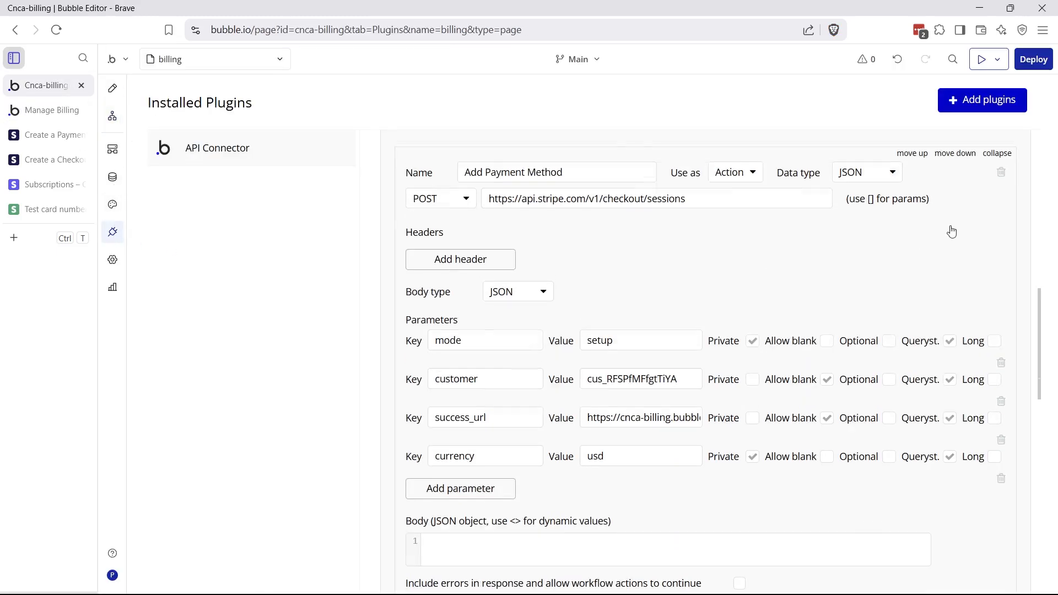
{"action": "left_click", "coordinate": [996, 262]}
{"action": "left_click", "coordinate": [996, 190]}
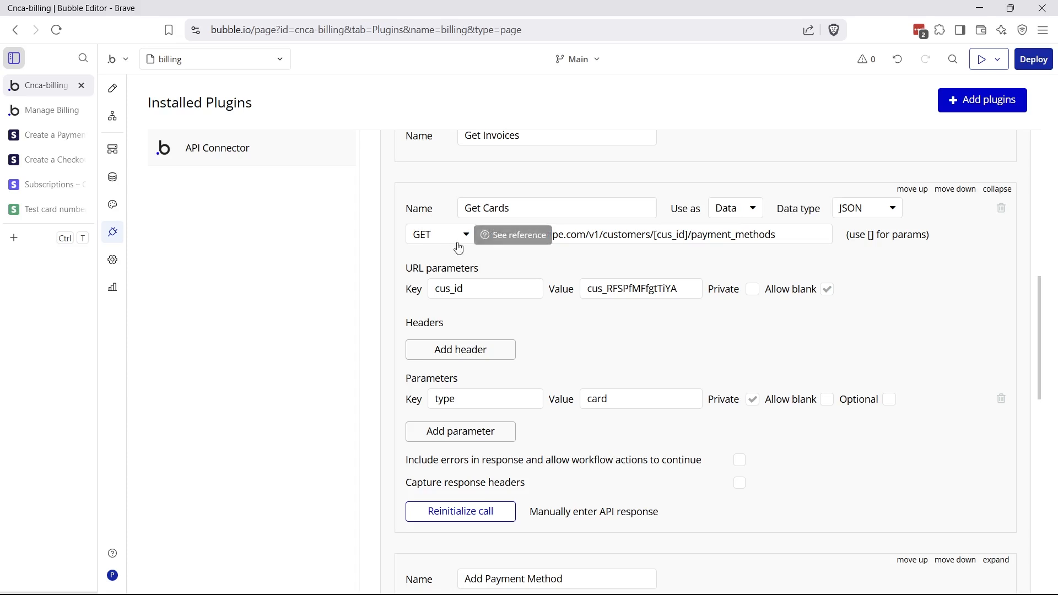
Read Stripe's List a Customer's PaymentMethods docs for the example request URL
{"action": "left_click", "coordinate": [46, 135]}
{"action": "left_click", "coordinate": [160, 318]}
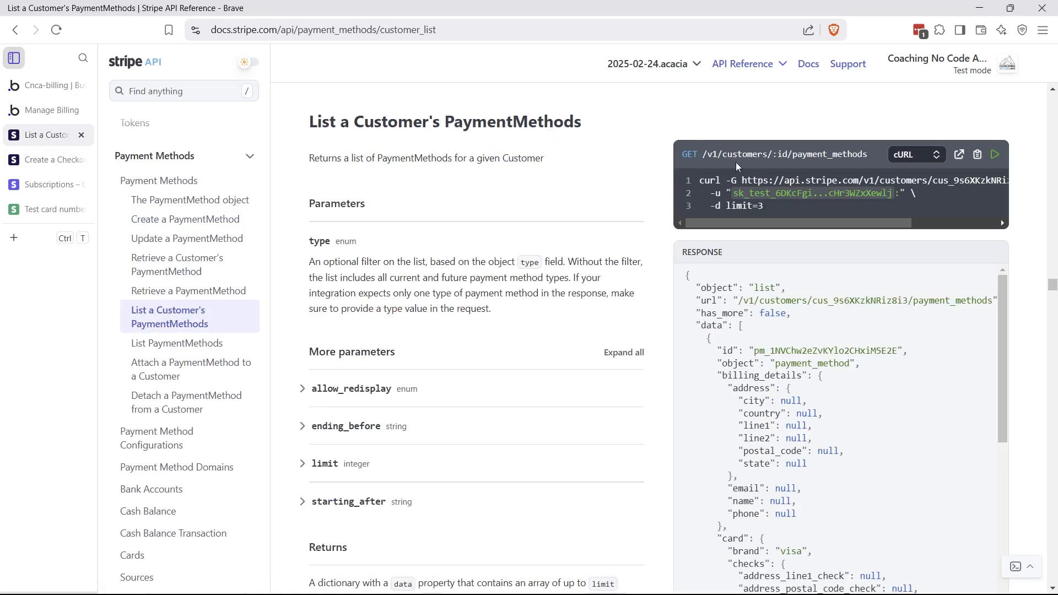
{"action": "left_click_drag", "start_coordinate": [994, 193], "coordinate": [1004, 181]}
{"action": "left_click", "coordinate": [1004, 181]}
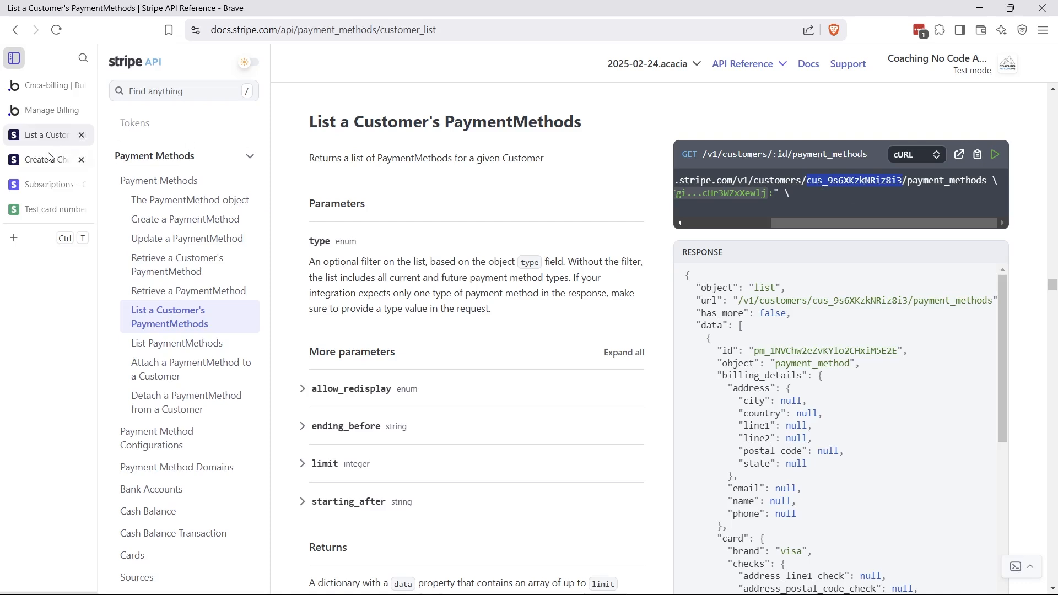
Highlight the [cus_id] placeholder in the Get Cards payment_methods URL
{"action": "left_click", "coordinate": [50, 90]}
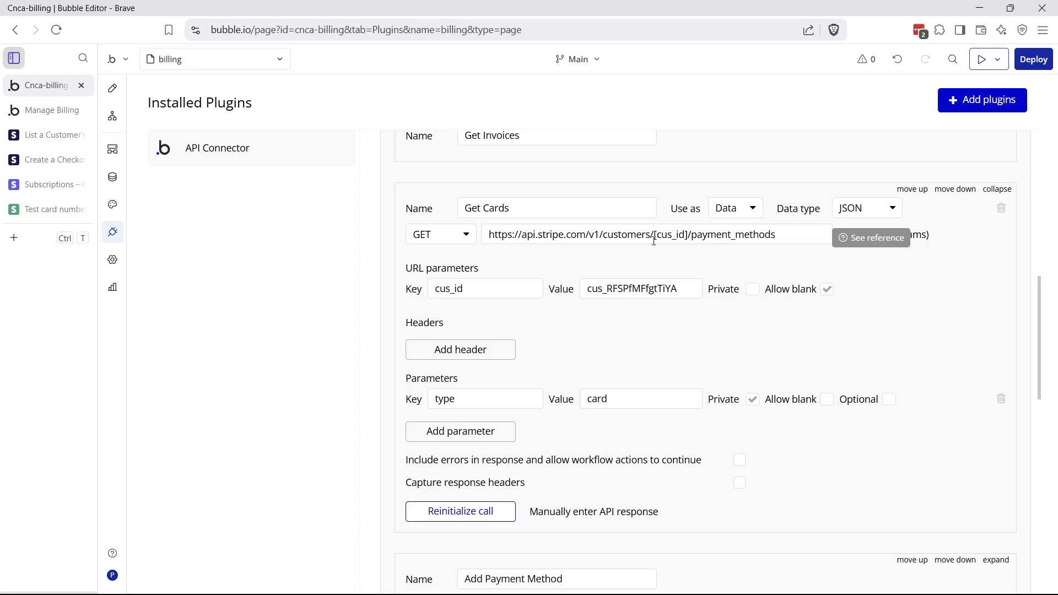
{"action": "left_click_drag", "start_coordinate": [655, 234], "coordinate": [689, 234]}
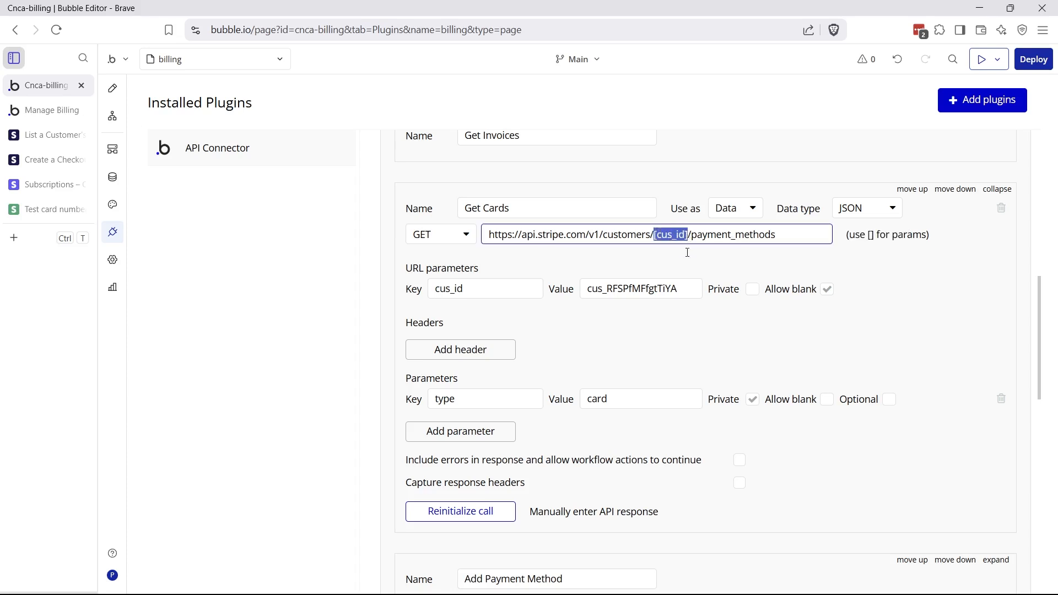
{"action": "left_click", "coordinate": [684, 248]}
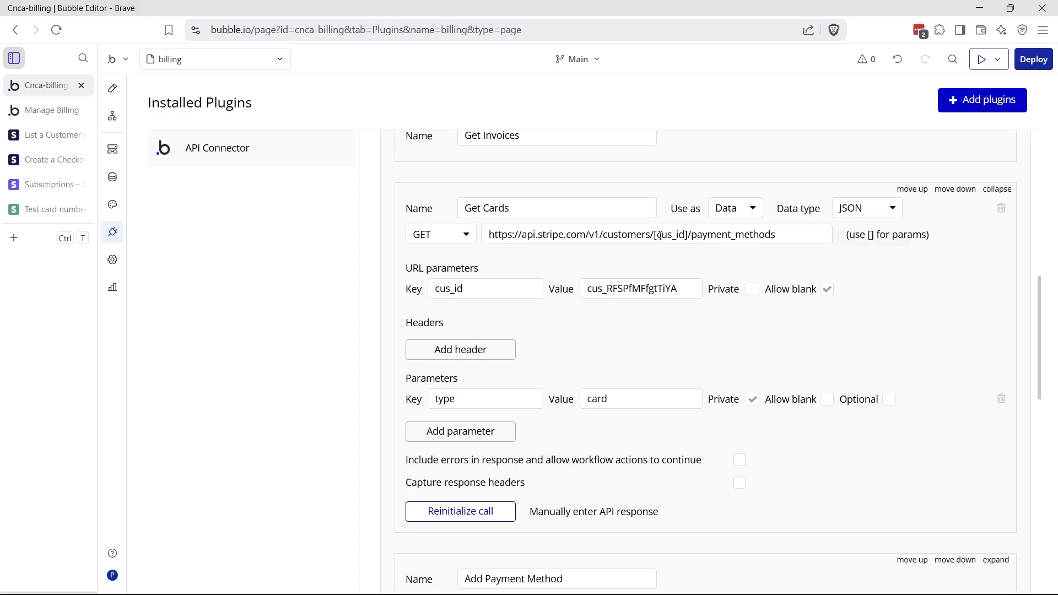
{"action": "left_click_drag", "start_coordinate": [656, 235], "coordinate": [685, 235]}
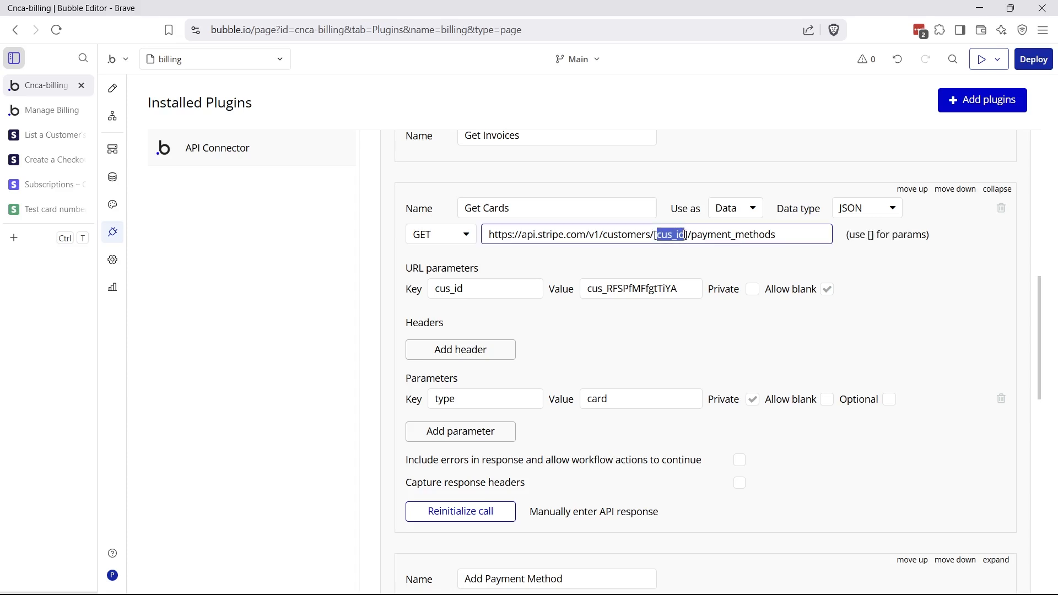
{"action": "left_click", "coordinate": [673, 246]}
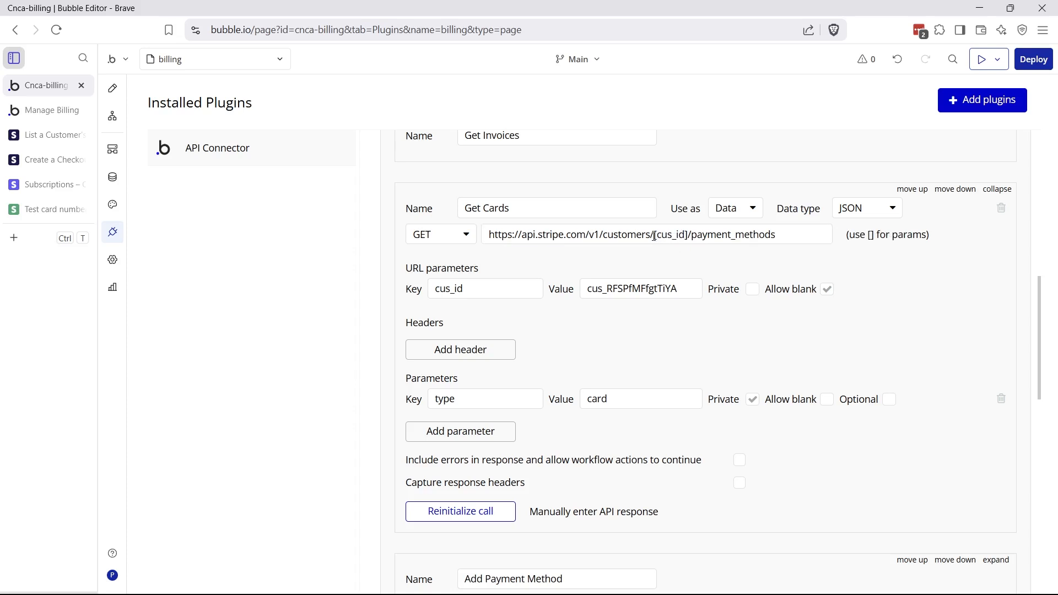
{"action": "left_click_drag", "start_coordinate": [655, 236], "coordinate": [688, 237]}
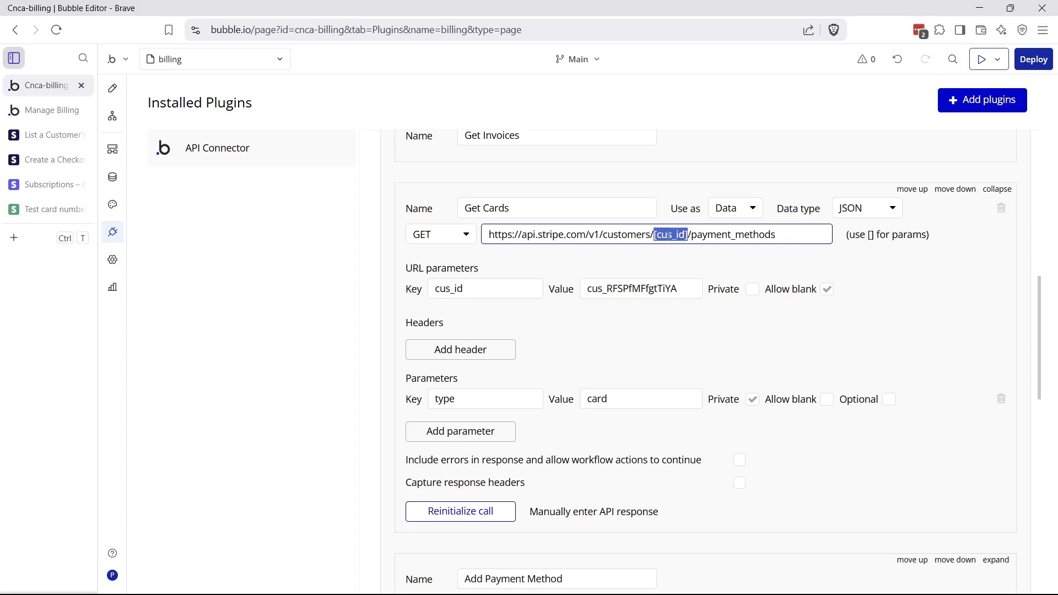
Match the cus_id parameter key and its customer id test value to the URL placeholder
{"action": "double_click", "coordinate": [445, 290]}
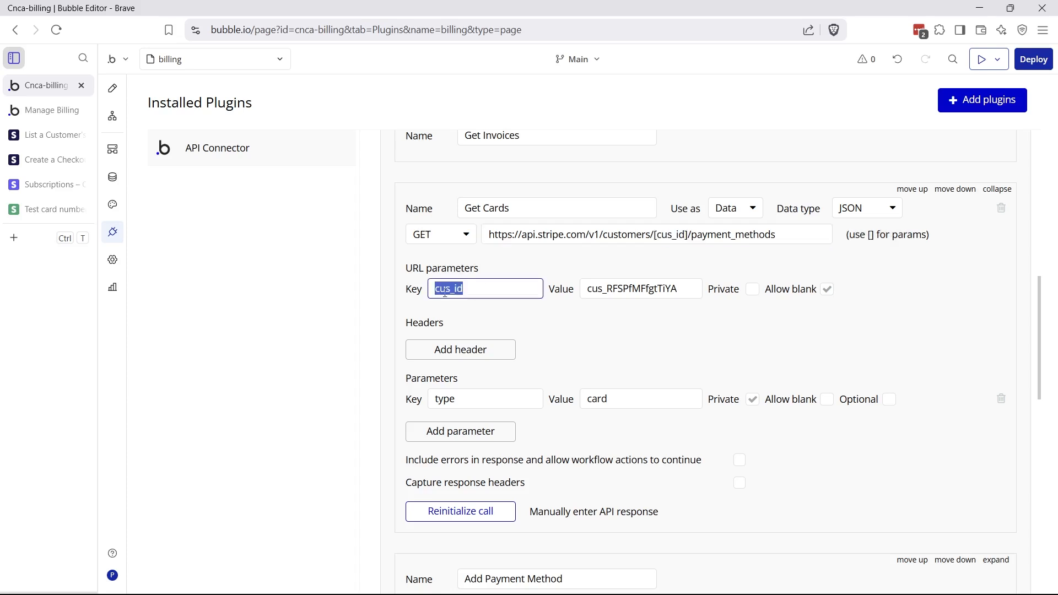
{"action": "left_click_drag", "start_coordinate": [588, 291], "coordinate": [691, 291]}
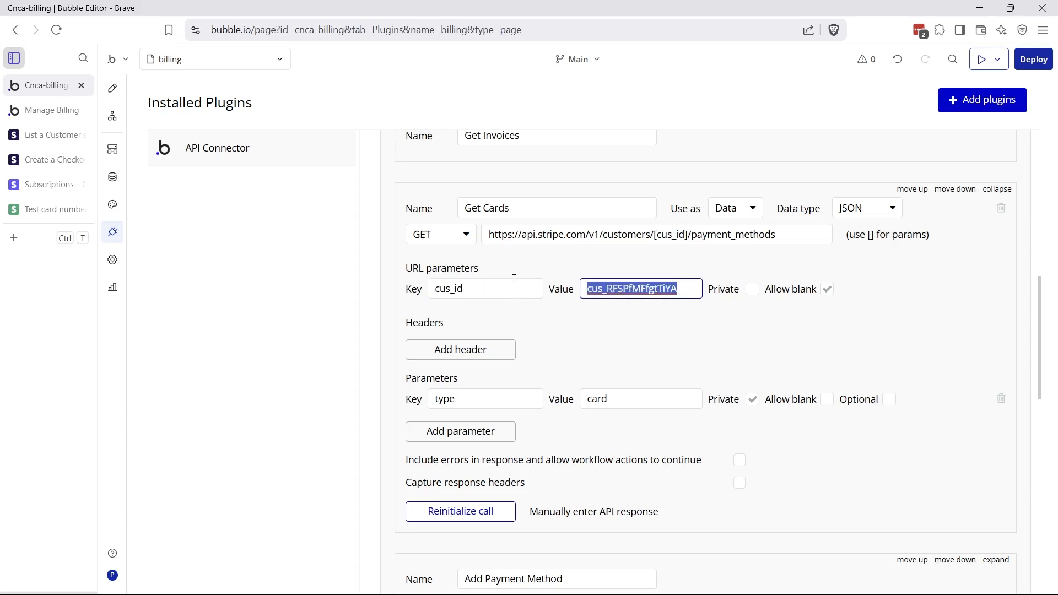
{"action": "left_click", "coordinate": [635, 329]}
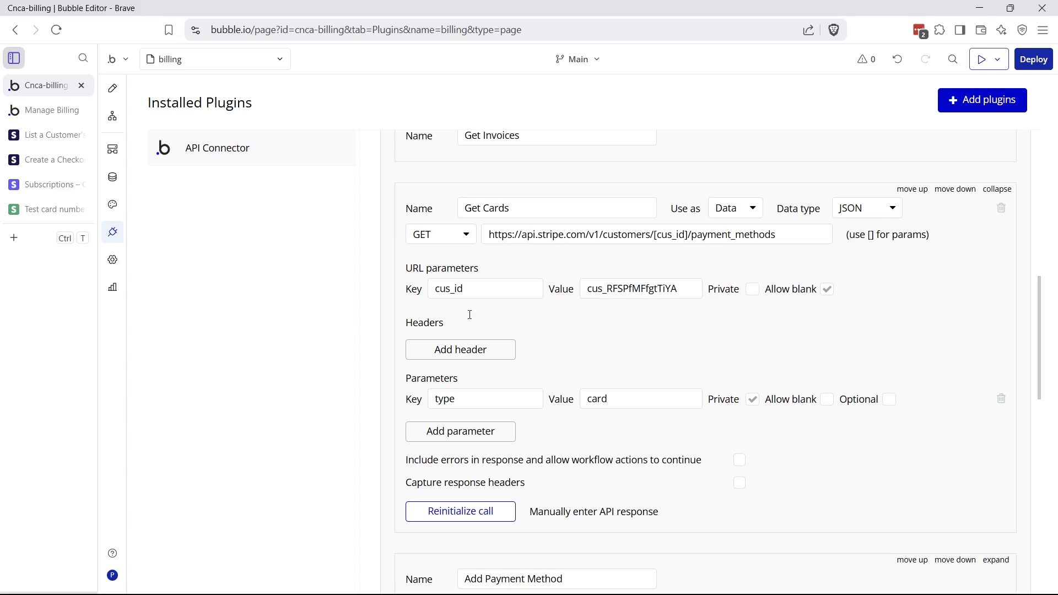
{"action": "left_click_drag", "start_coordinate": [474, 292], "coordinate": [417, 301]}
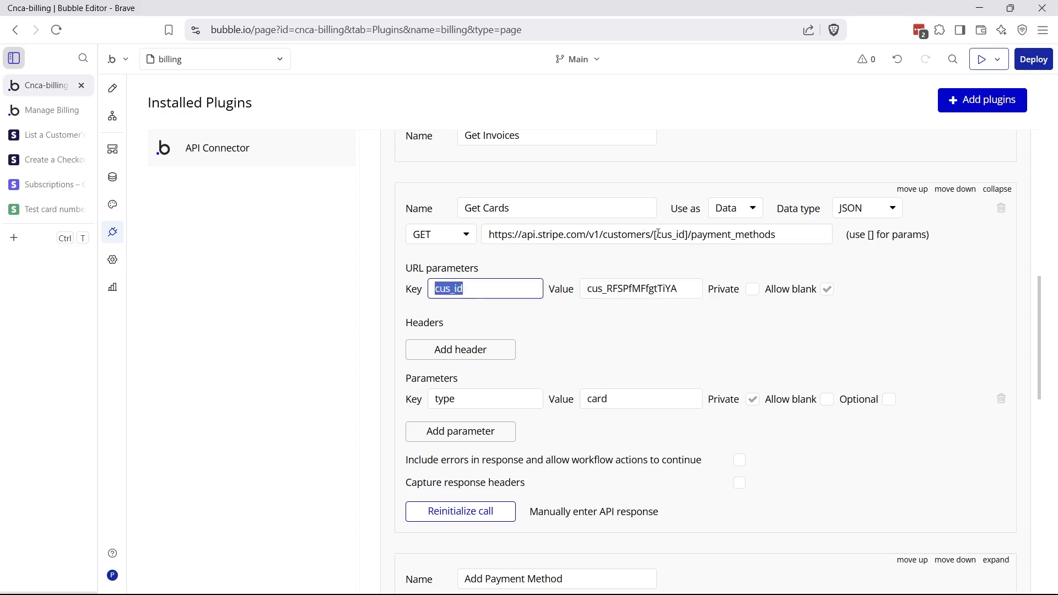
{"action": "left_click_drag", "start_coordinate": [658, 234], "coordinate": [687, 234]}
{"action": "left_click", "coordinate": [656, 260]}
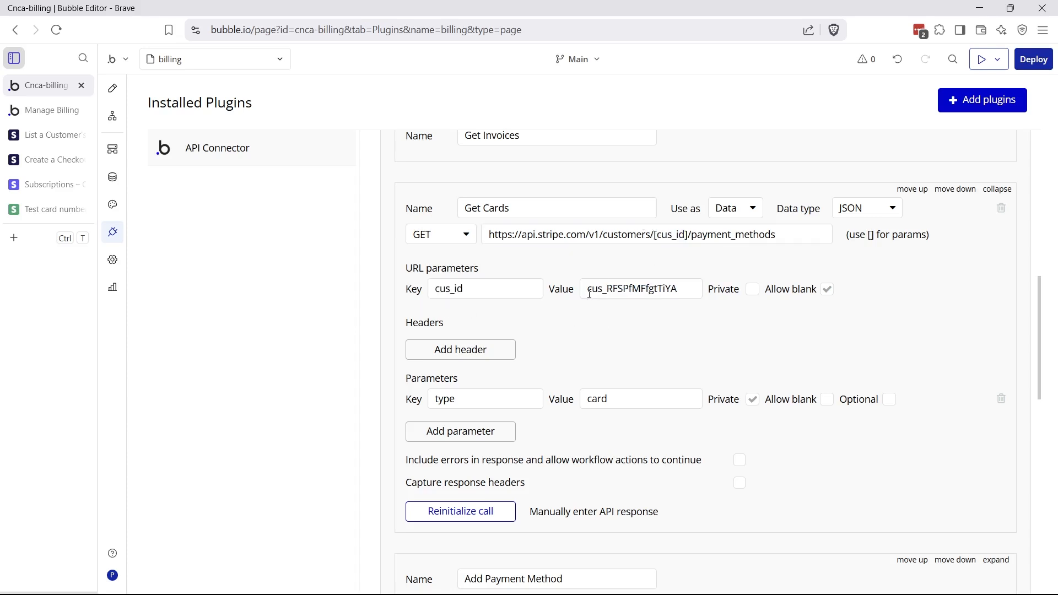
{"action": "left_click_drag", "start_coordinate": [589, 294], "coordinate": [688, 294]}
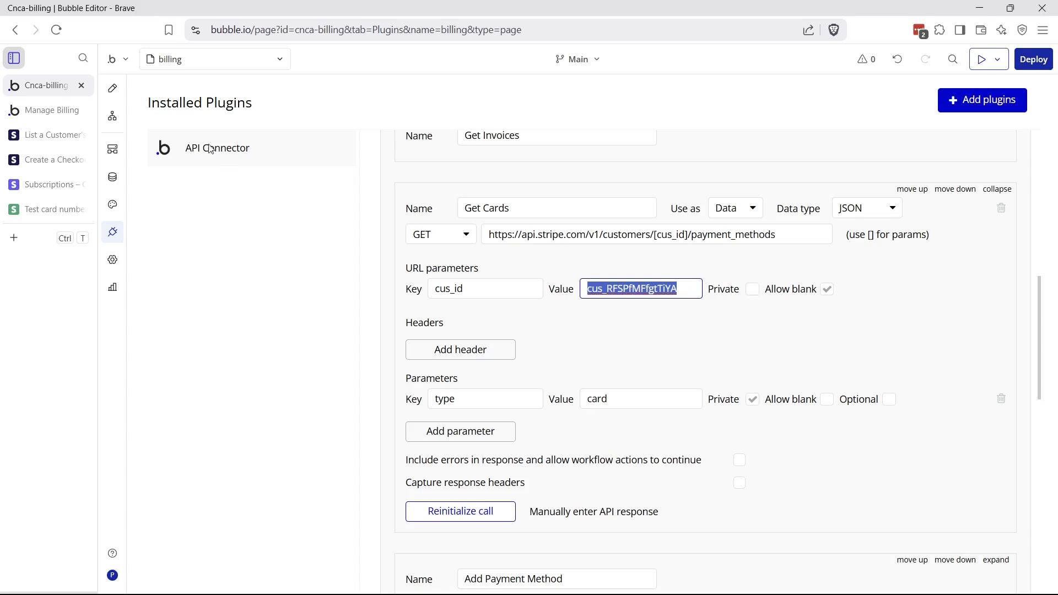
Check the cards table's data source, the Get Cards call, on the billing page
{"action": "left_click", "coordinate": [112, 88]}
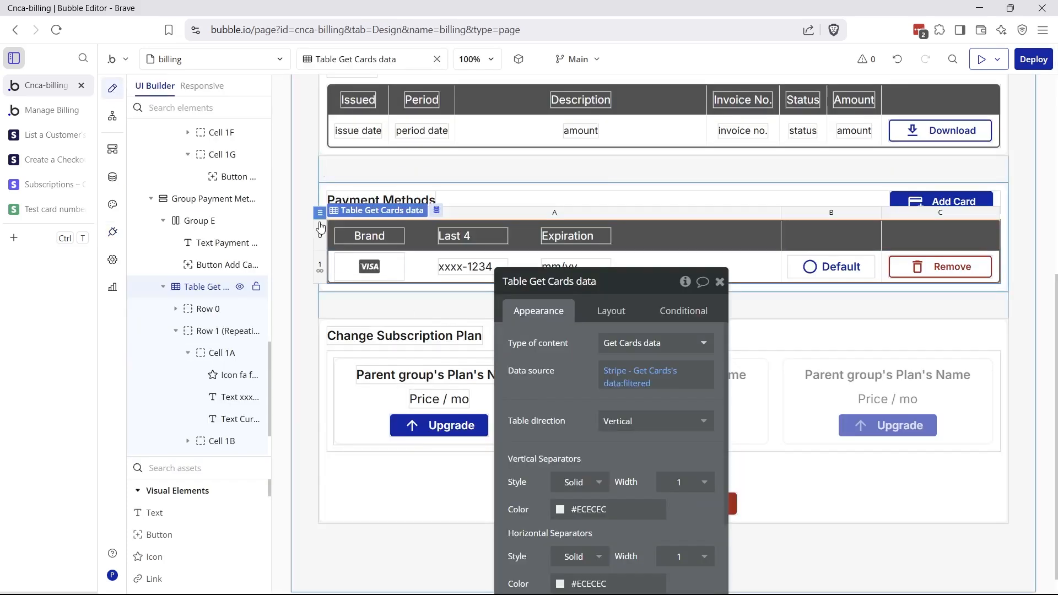
{"action": "left_click_drag", "start_coordinate": [515, 356], "coordinate": [540, 267]}
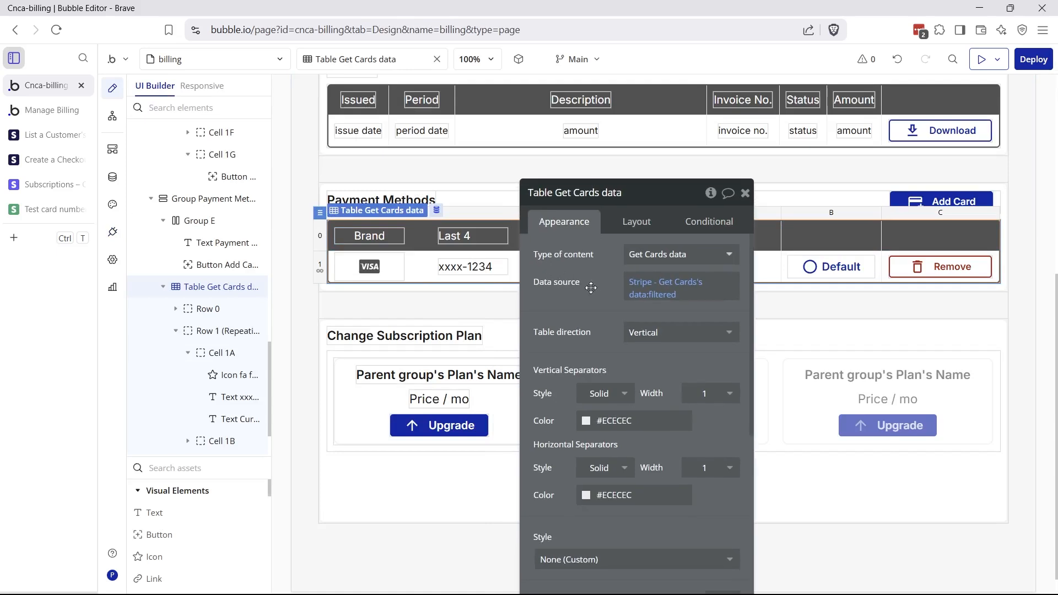
{"action": "left_click", "coordinate": [647, 289]}
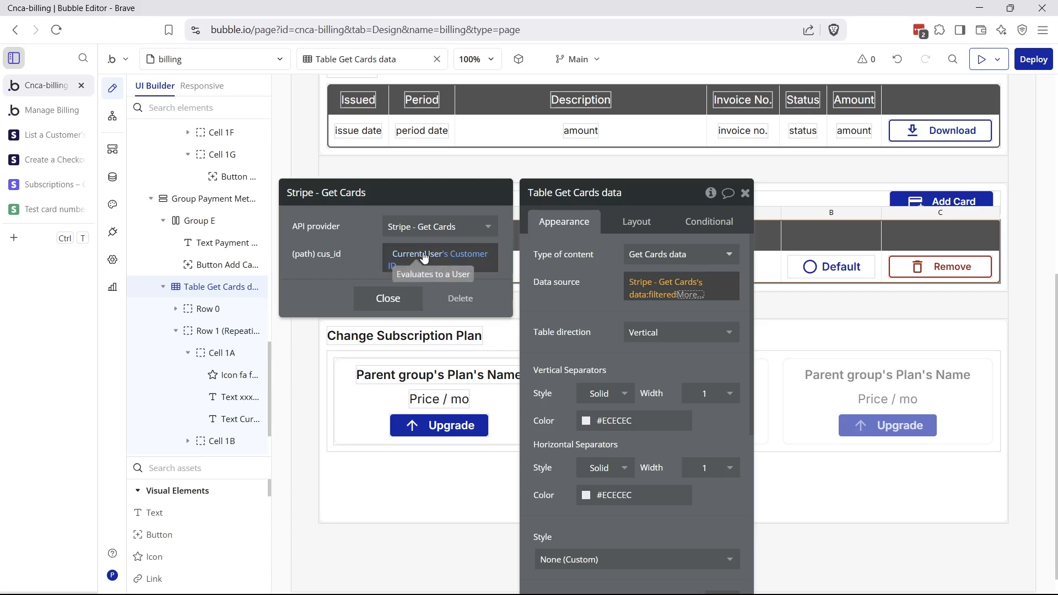
{"action": "left_click", "coordinate": [621, 311]}
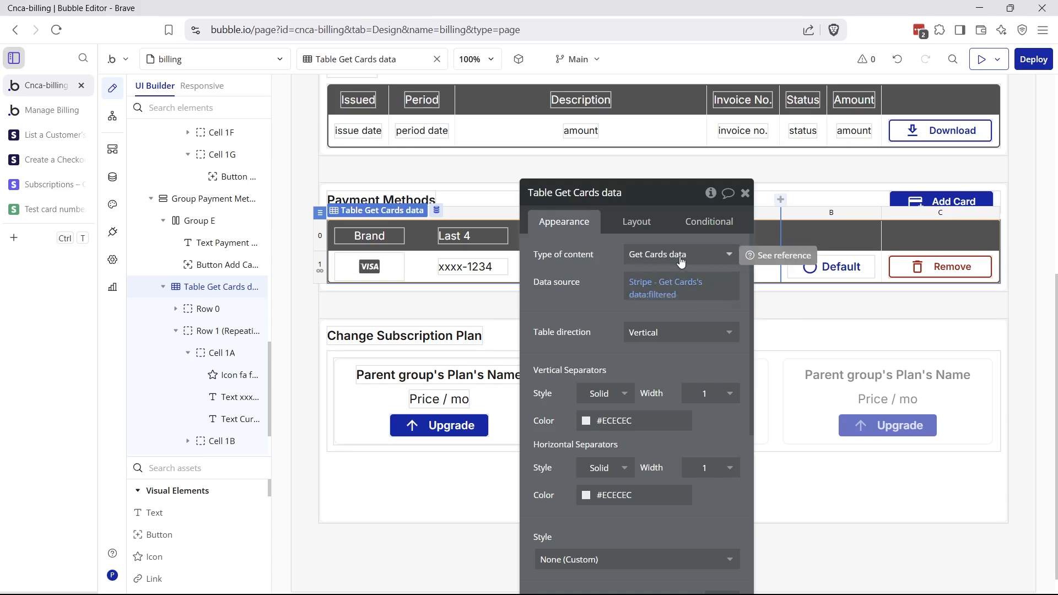
Confirm the last-4 text shows xxxx- plus last4, then open the Default button
{"action": "left_click", "coordinate": [445, 268]}
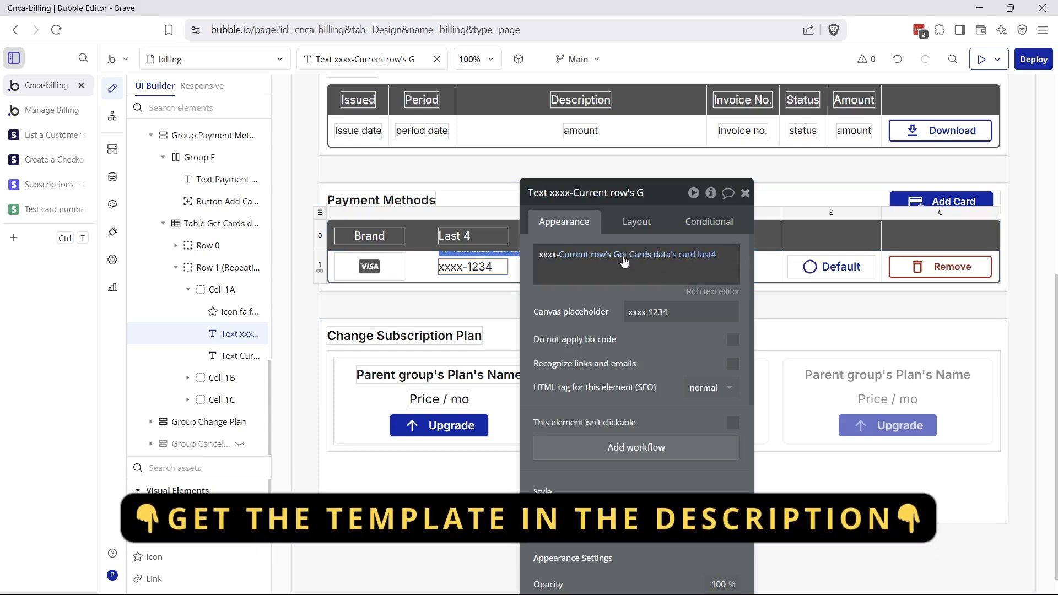
{"action": "left_click", "coordinate": [688, 255]}
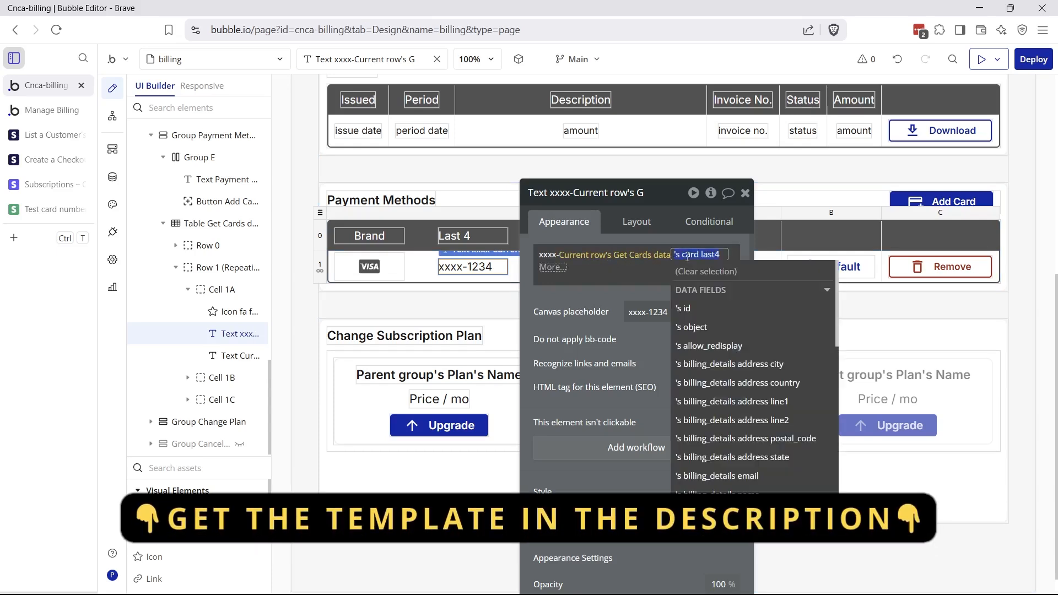
{"action": "scroll", "coordinate": [721, 330], "scroll_direction": "down", "scroll_amount": 4}
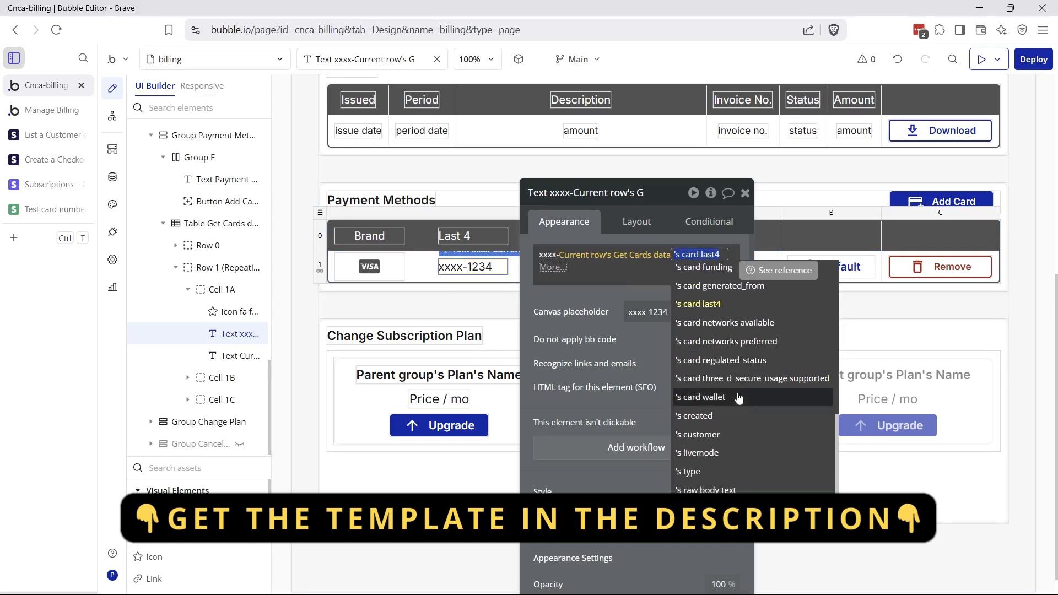
{"action": "scroll", "coordinate": [735, 385], "scroll_direction": "up", "scroll_amount": 5}
{"action": "left_click", "coordinate": [623, 361]}
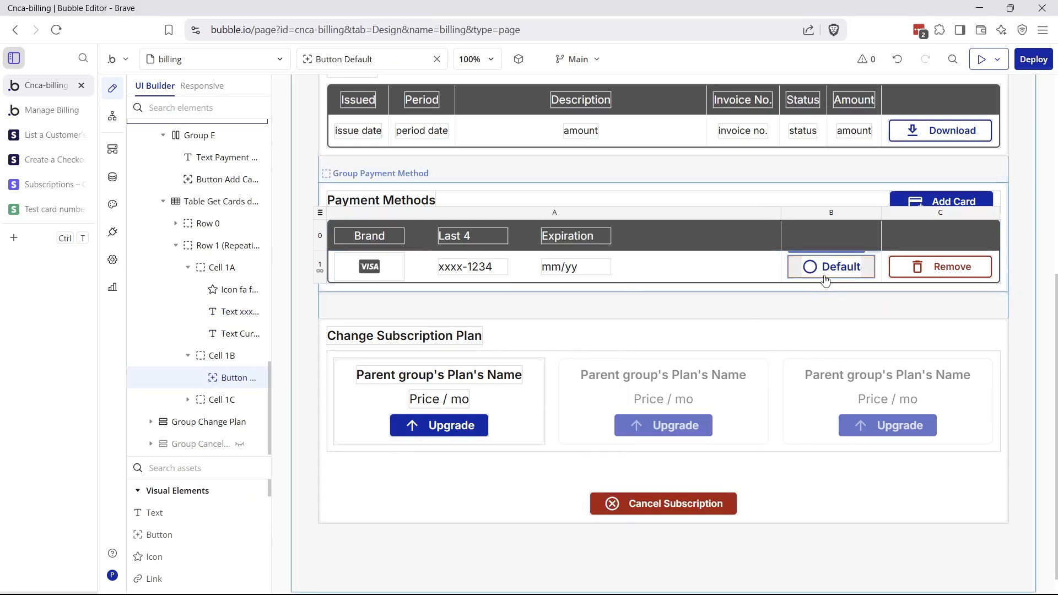
{"action": "double_click", "coordinate": [827, 274]}
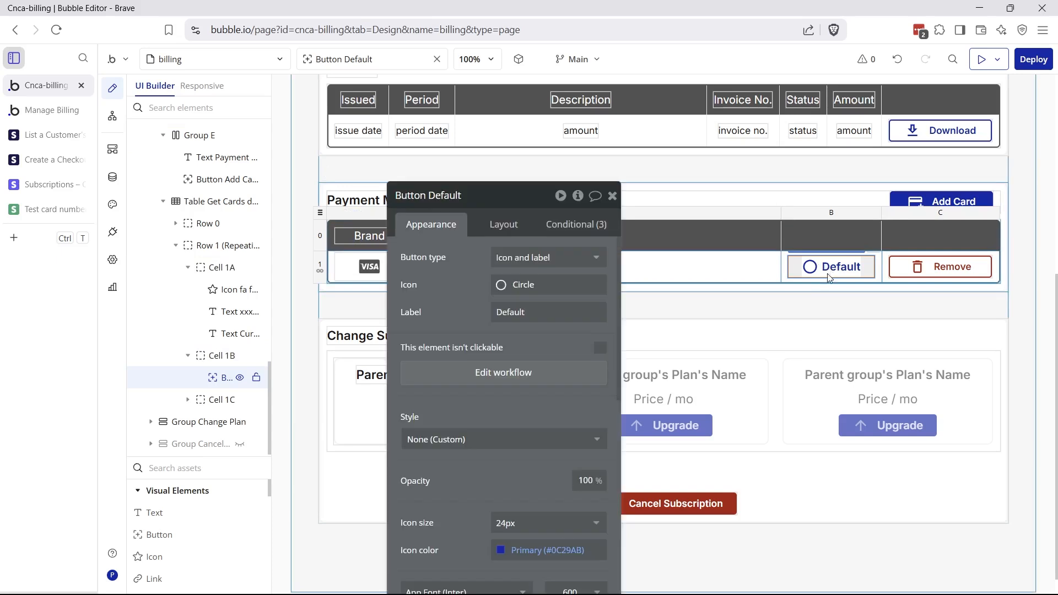
Inspect the Default-click workflow's Stripe update payment method and update-user steps
{"action": "left_click", "coordinate": [482, 375]}
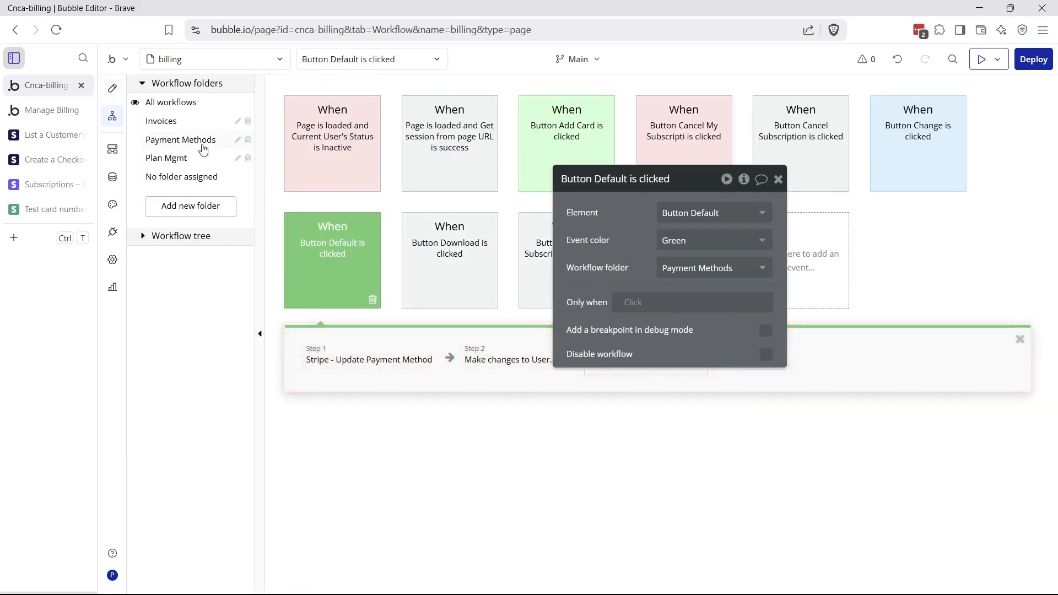
{"action": "left_click", "coordinate": [183, 142]}
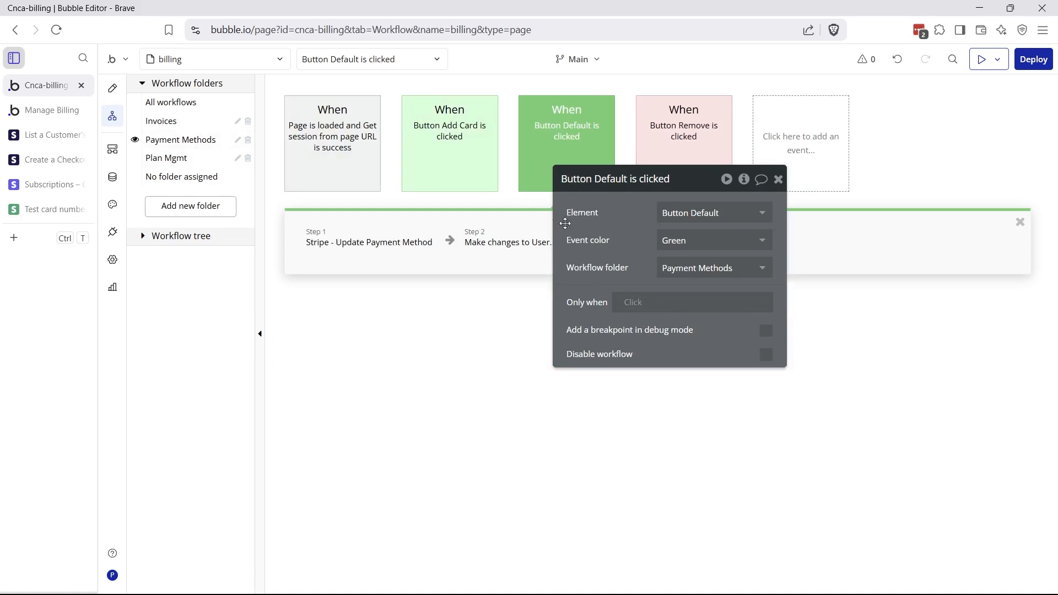
{"action": "left_click_drag", "start_coordinate": [568, 216], "coordinate": [572, 335]}
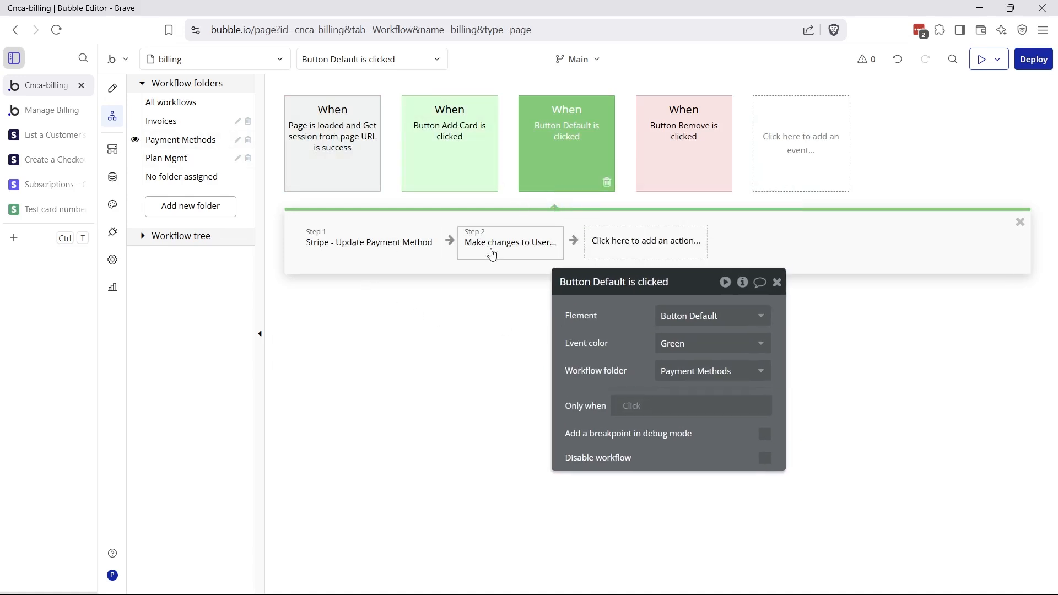
{"action": "left_click", "coordinate": [373, 259]}
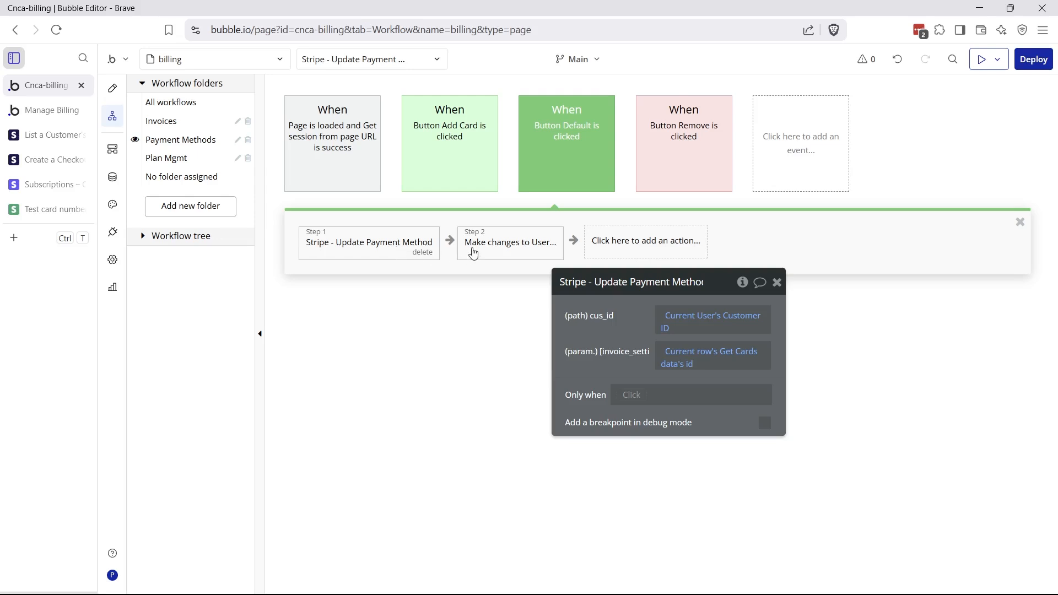
{"action": "left_click", "coordinate": [475, 251]}
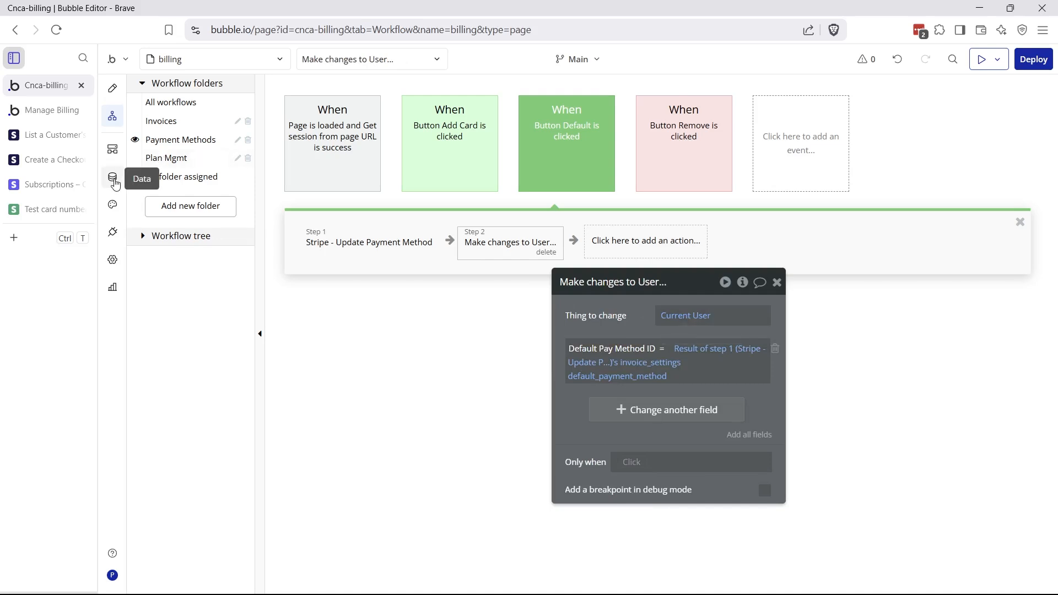
Check the User type's Default Pay Method ID field, then view the Manage Billing page
{"action": "left_click", "coordinate": [114, 184]}
{"action": "left_click", "coordinate": [214, 282]}
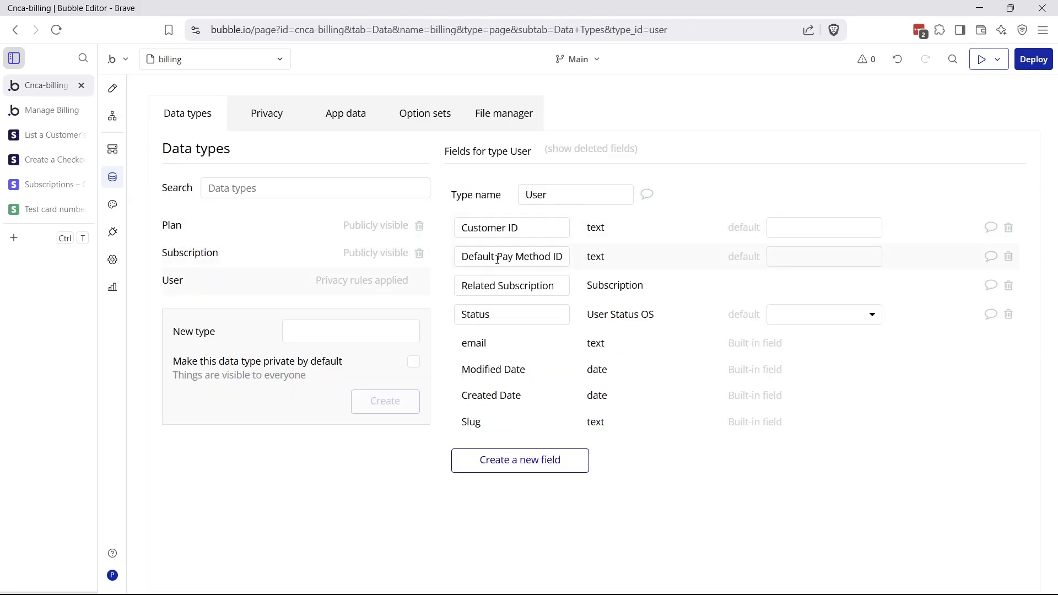
{"action": "left_click_drag", "start_coordinate": [489, 256], "coordinate": [560, 267]}
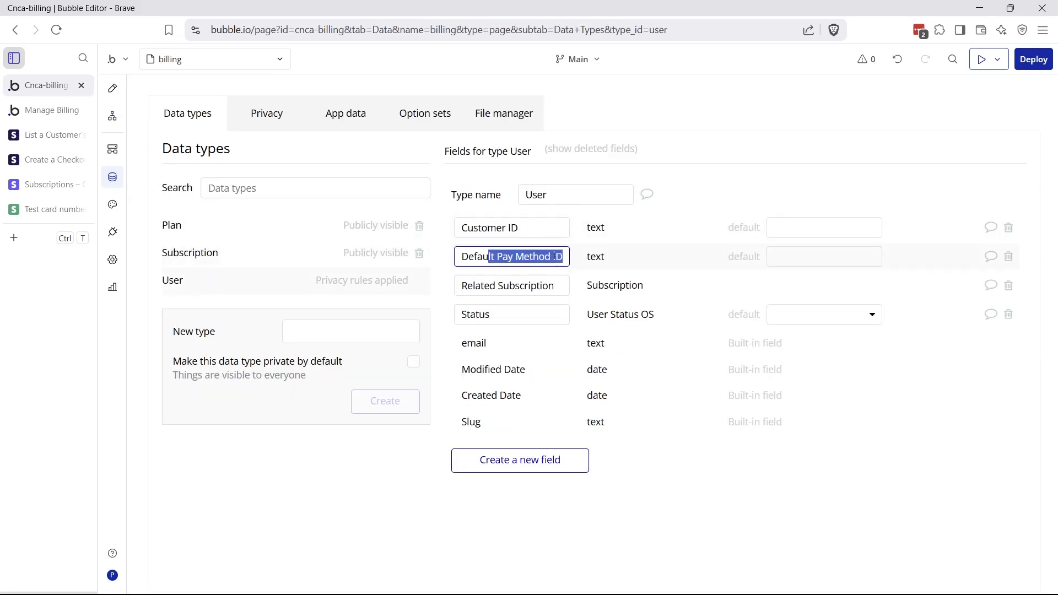
{"action": "left_click", "coordinate": [49, 110]}
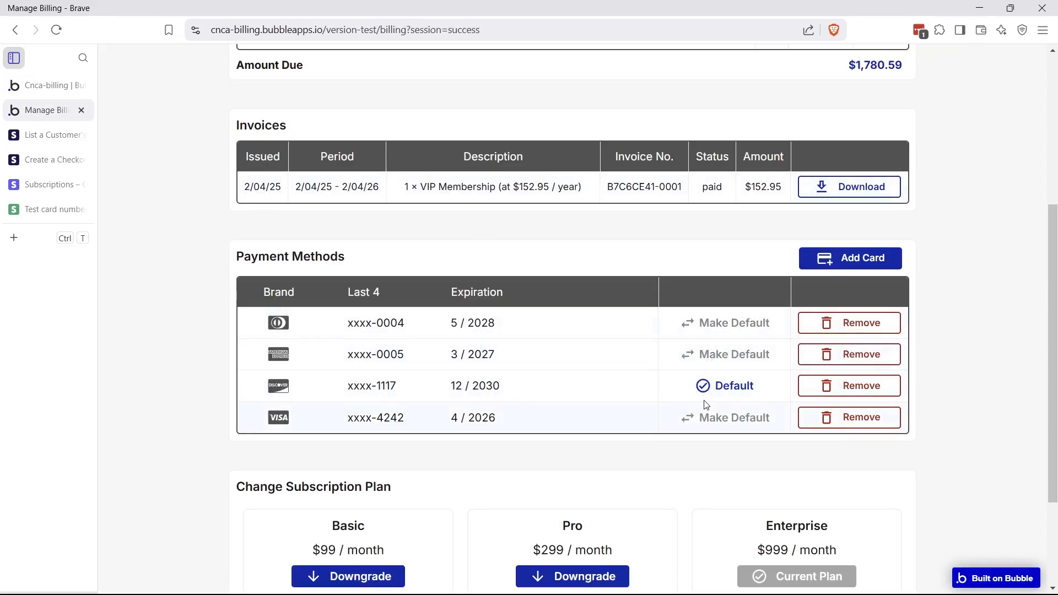
Back in the editor, open the Default button's label and conditional rules
{"action": "left_click", "coordinate": [55, 86]}
{"action": "left_click", "coordinate": [112, 88]}
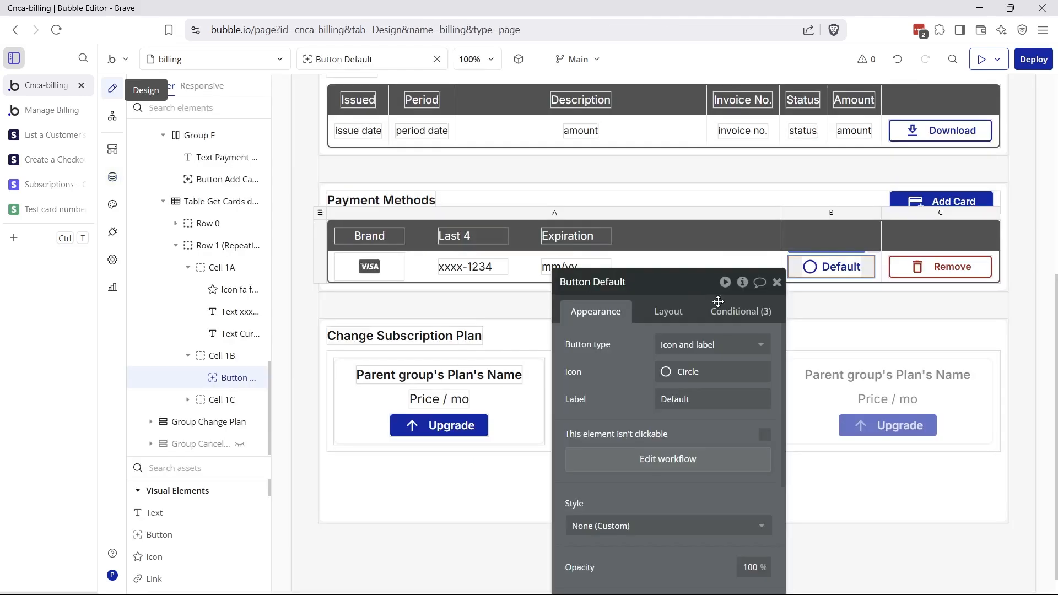
{"action": "left_click", "coordinate": [840, 273]}
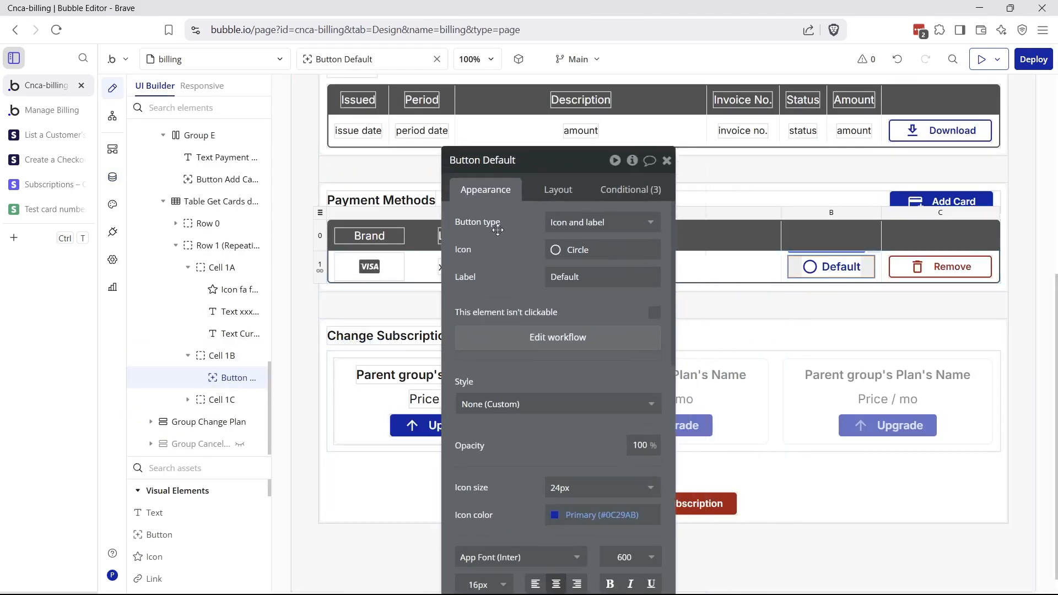
{"action": "left_click", "coordinate": [542, 271]}
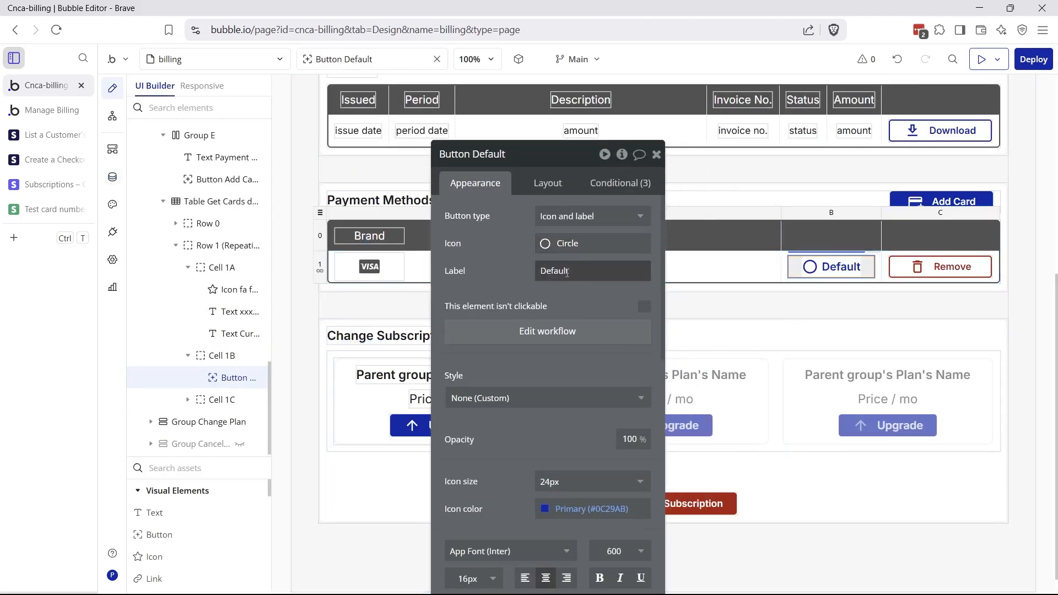
{"action": "left_click", "coordinate": [599, 184]}
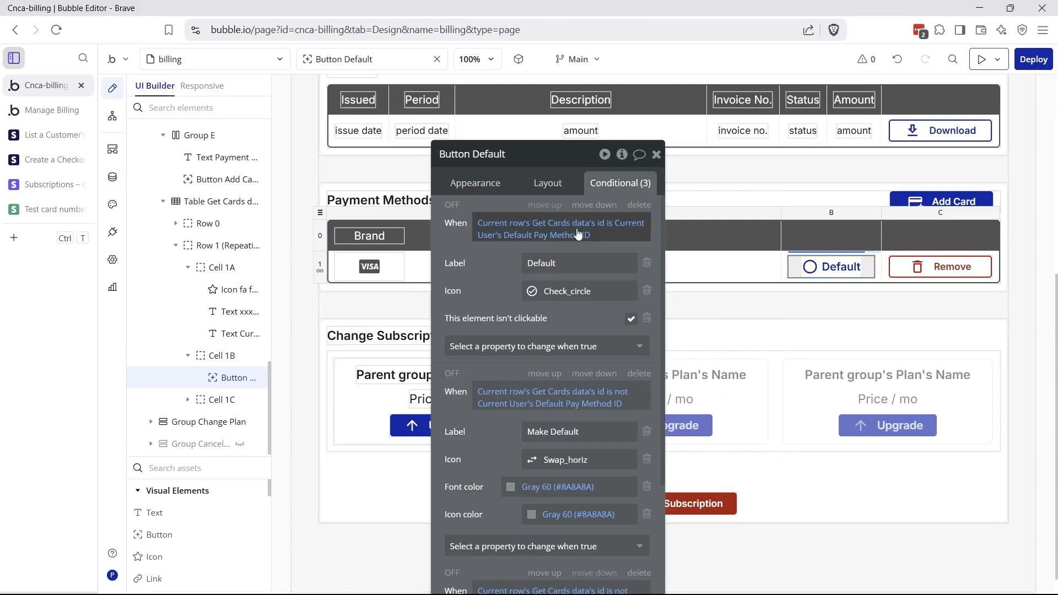
{"action": "left_click_drag", "start_coordinate": [516, 299], "coordinate": [512, 270]}
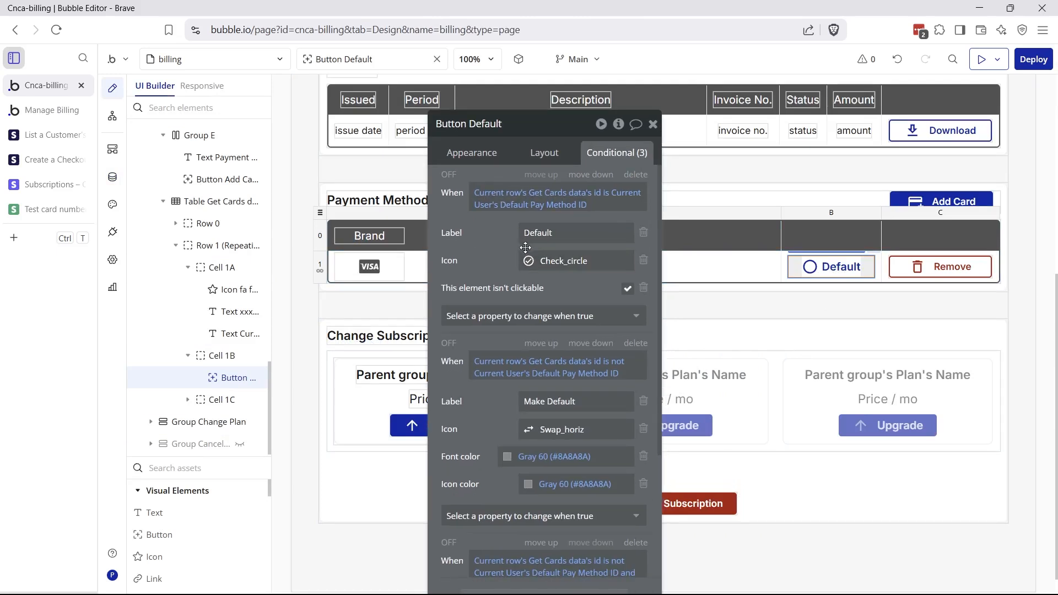
Preview the default, Make Default and hover conditions, then open its click workflow
{"action": "left_click", "coordinate": [448, 176]}
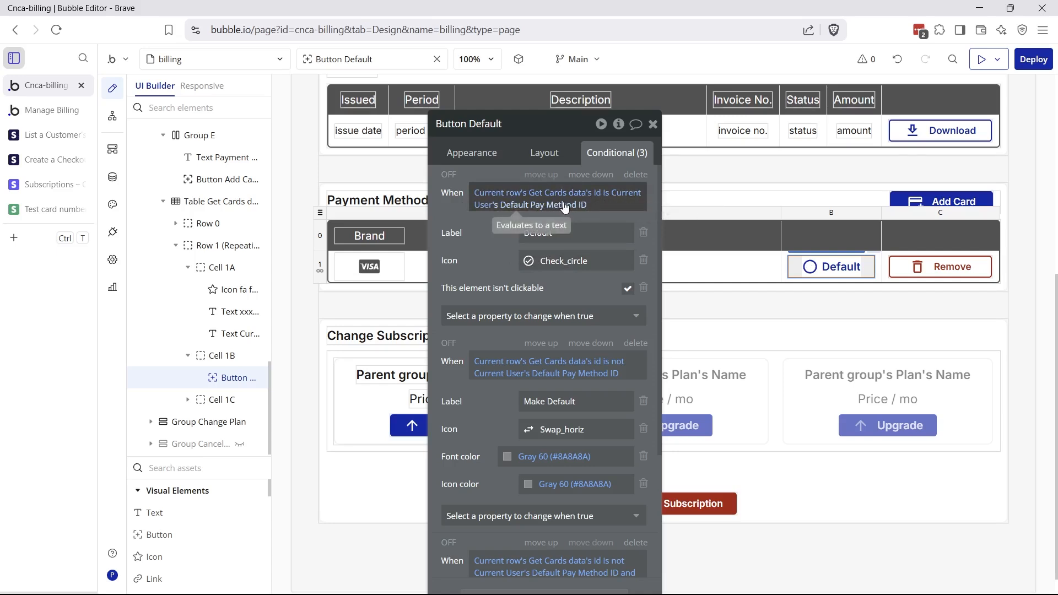
{"action": "scroll", "coordinate": [485, 398], "scroll_direction": "down", "scroll_amount": 2}
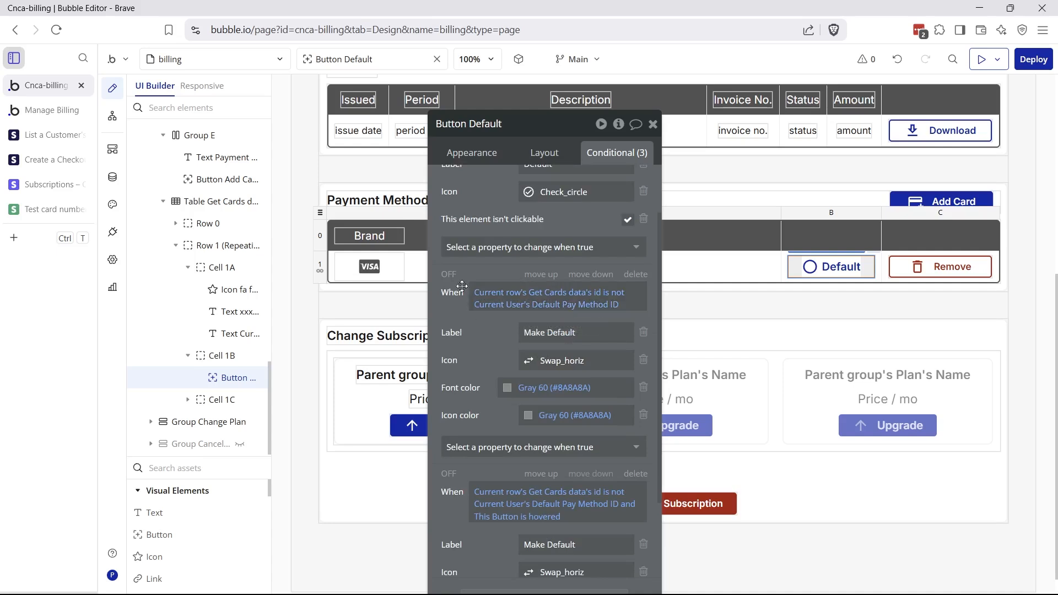
{"action": "left_click", "coordinate": [450, 274]}
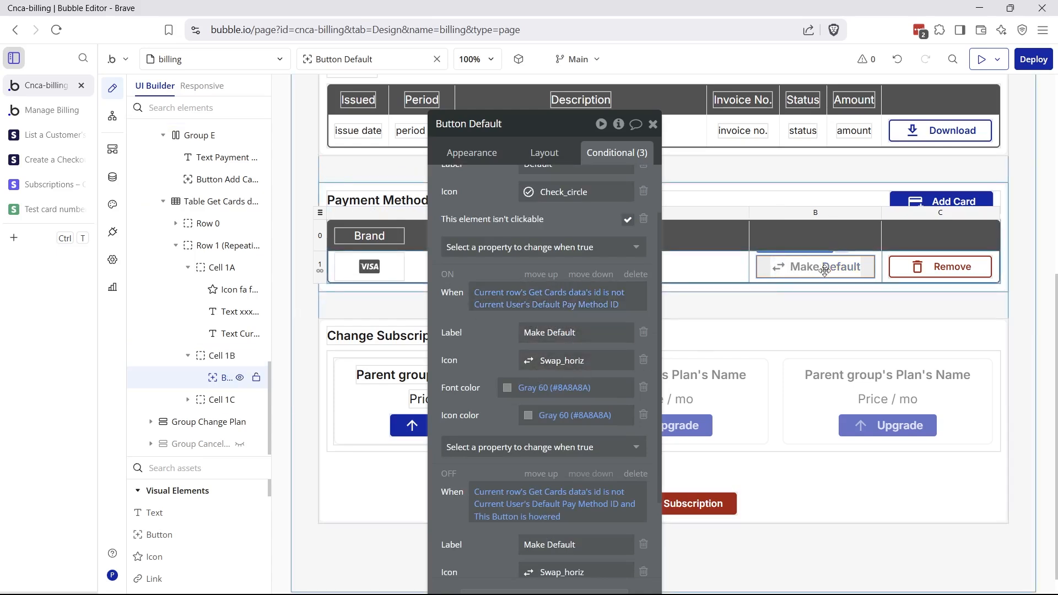
{"action": "left_click", "coordinate": [450, 274]}
{"action": "scroll", "coordinate": [474, 319], "scroll_direction": "down", "scroll_amount": 3}
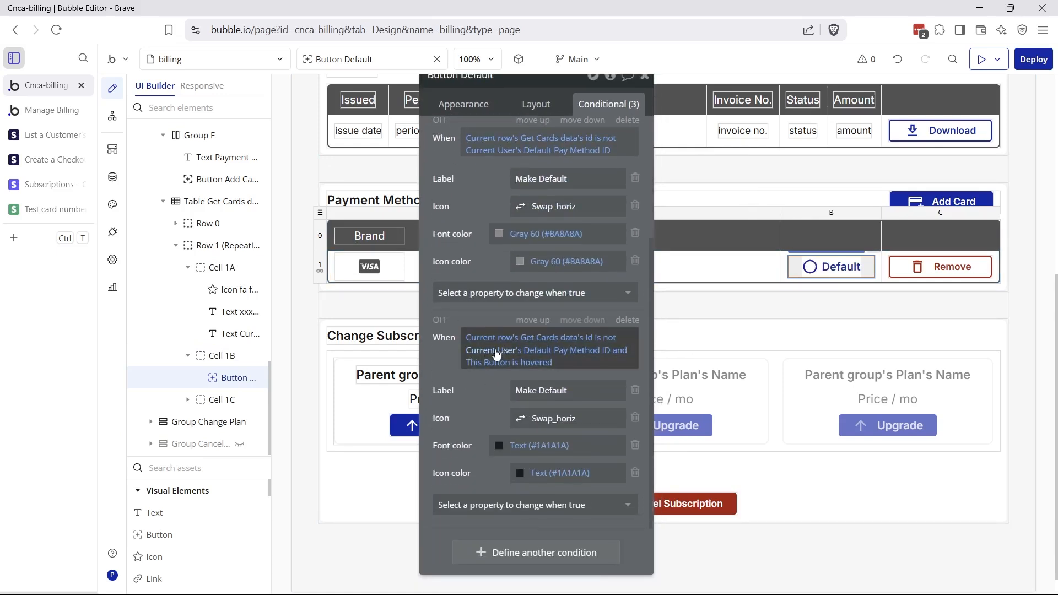
{"action": "left_click", "coordinate": [439, 321]}
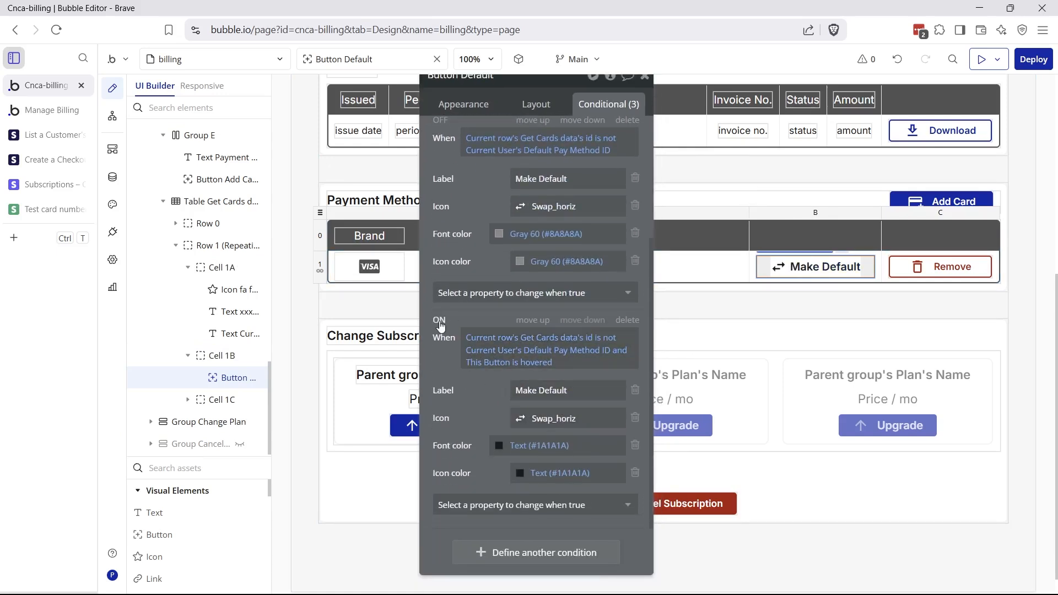
{"action": "left_click", "coordinate": [440, 321]}
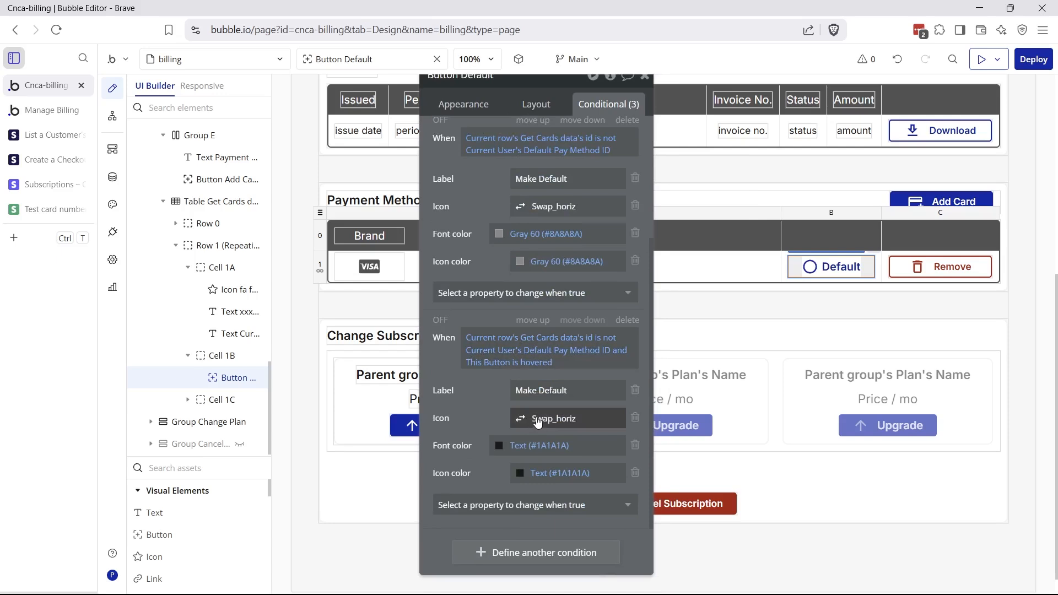
{"action": "scroll", "coordinate": [510, 302], "scroll_direction": "up", "scroll_amount": 3}
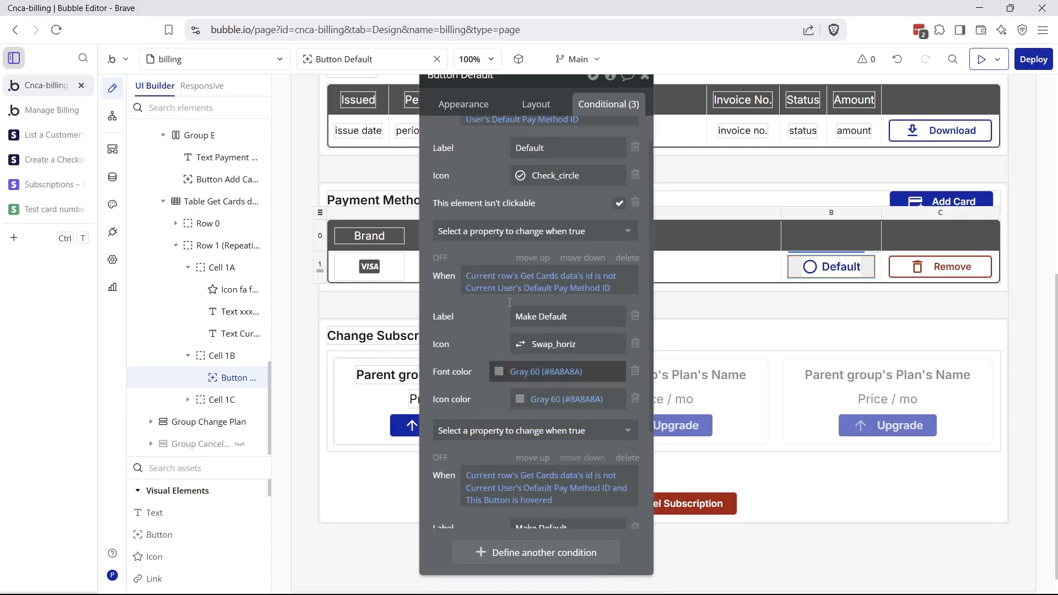
{"action": "left_click", "coordinate": [113, 116]}
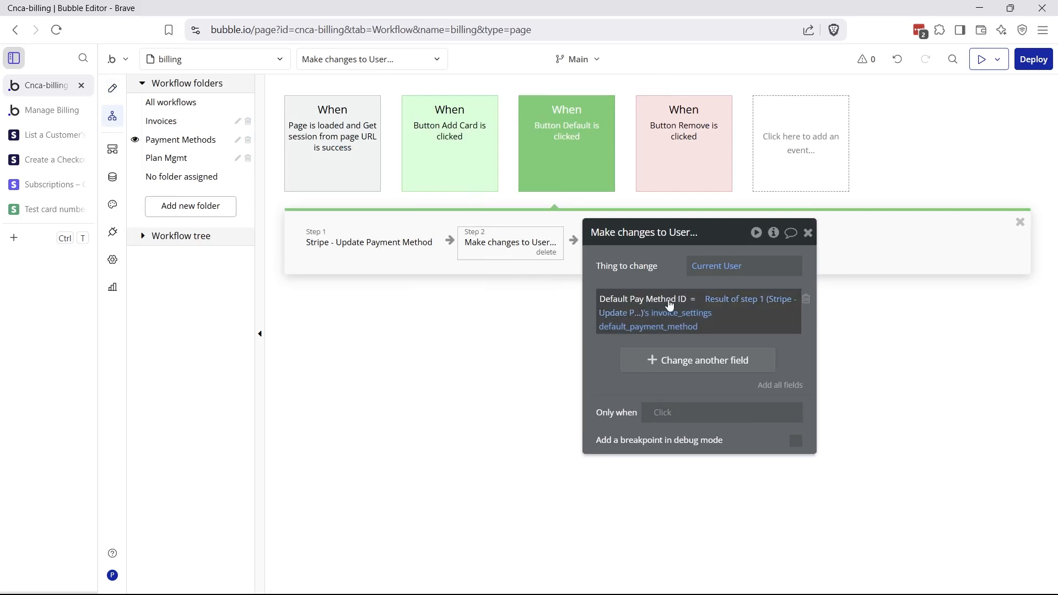
Expand the Update Payment Method call and read its customers/[cus_id] POST endpoint
{"action": "left_click", "coordinate": [112, 232]}
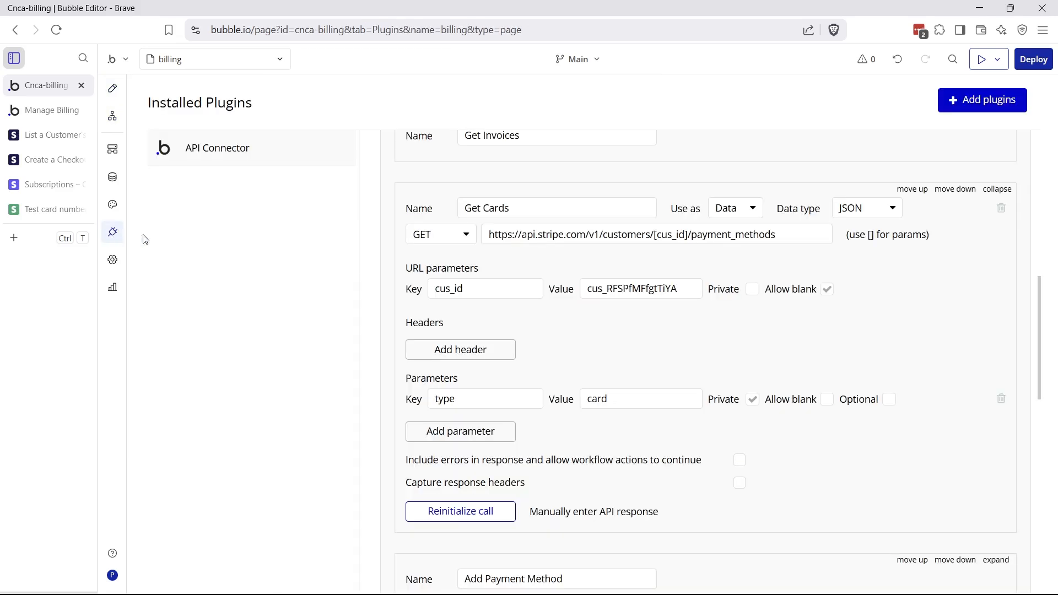
{"action": "left_click", "coordinate": [987, 189]}
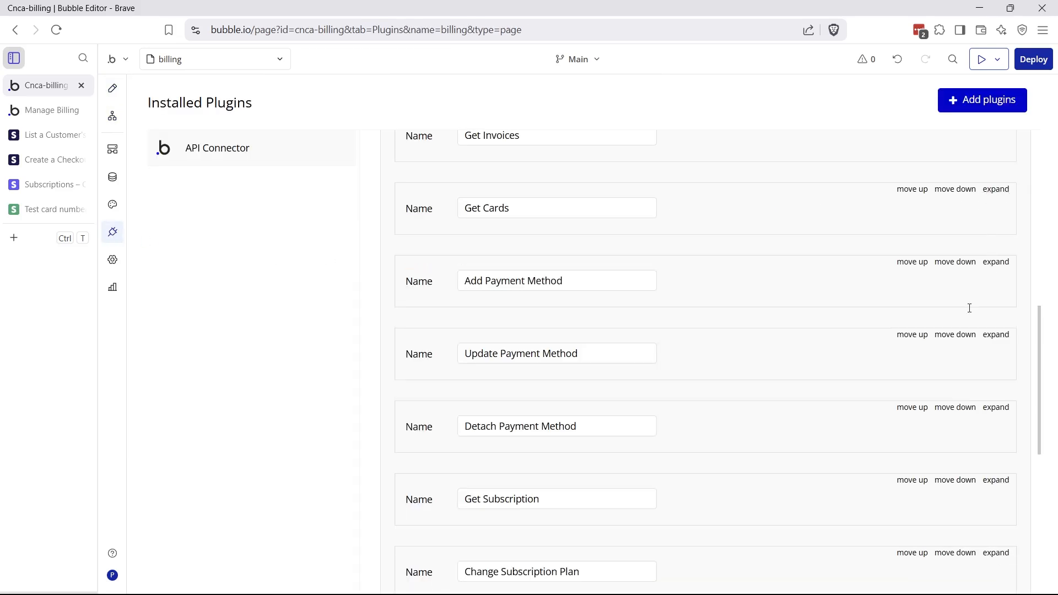
{"action": "left_click", "coordinate": [989, 335]}
{"action": "scroll", "coordinate": [846, 323], "scroll_direction": "down", "scroll_amount": 3}
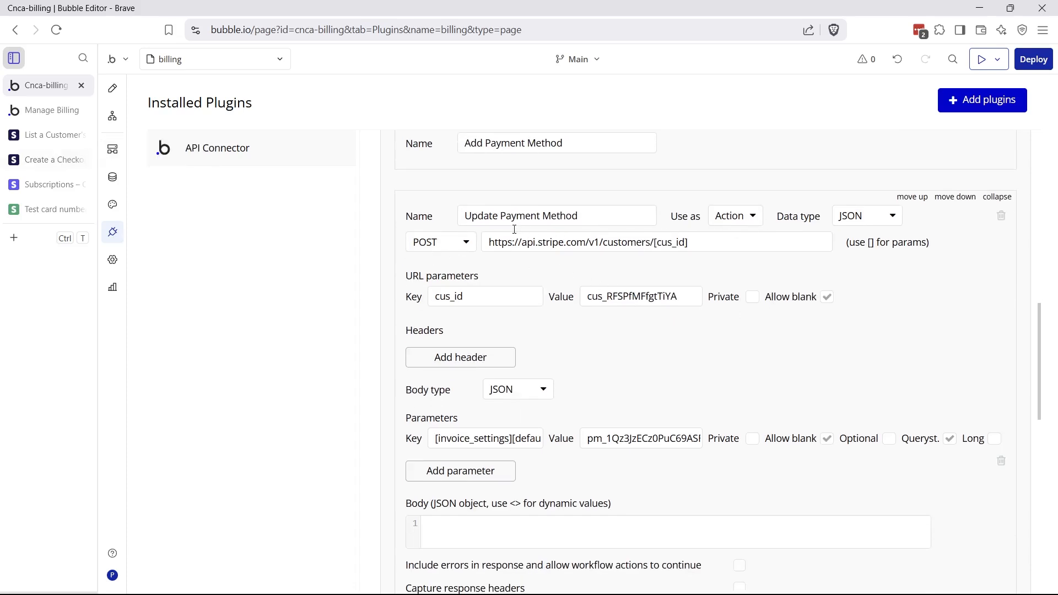
{"action": "left_click_drag", "start_coordinate": [490, 243], "coordinate": [711, 234]}
{"action": "left_click", "coordinate": [670, 245]}
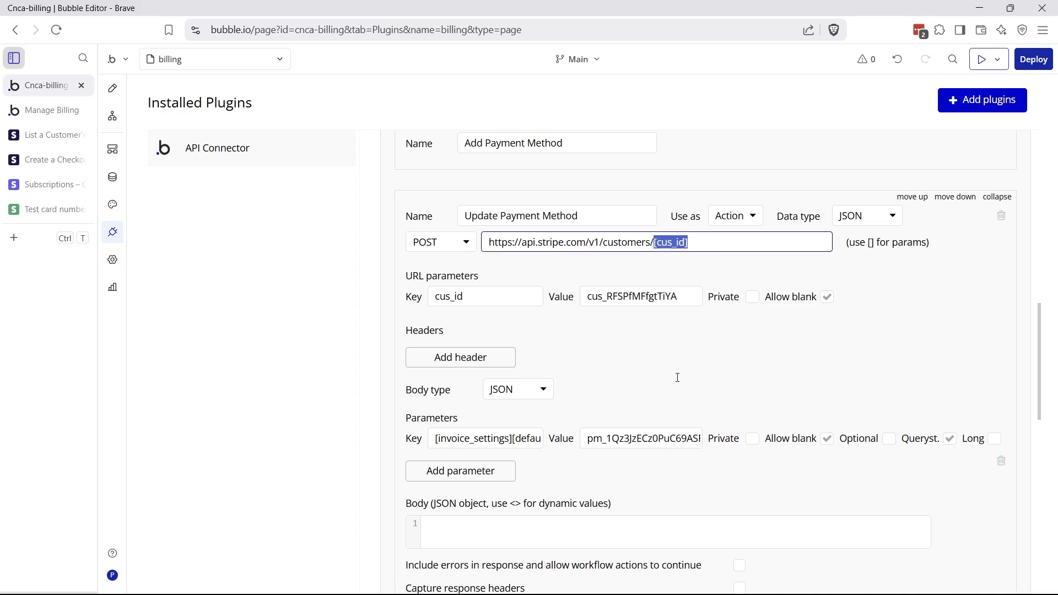
Read the full [invoice_settings][default_payment_method] parameter key and its pm_ value
{"action": "scroll", "coordinate": [677, 376], "scroll_direction": "down", "scroll_amount": 1}
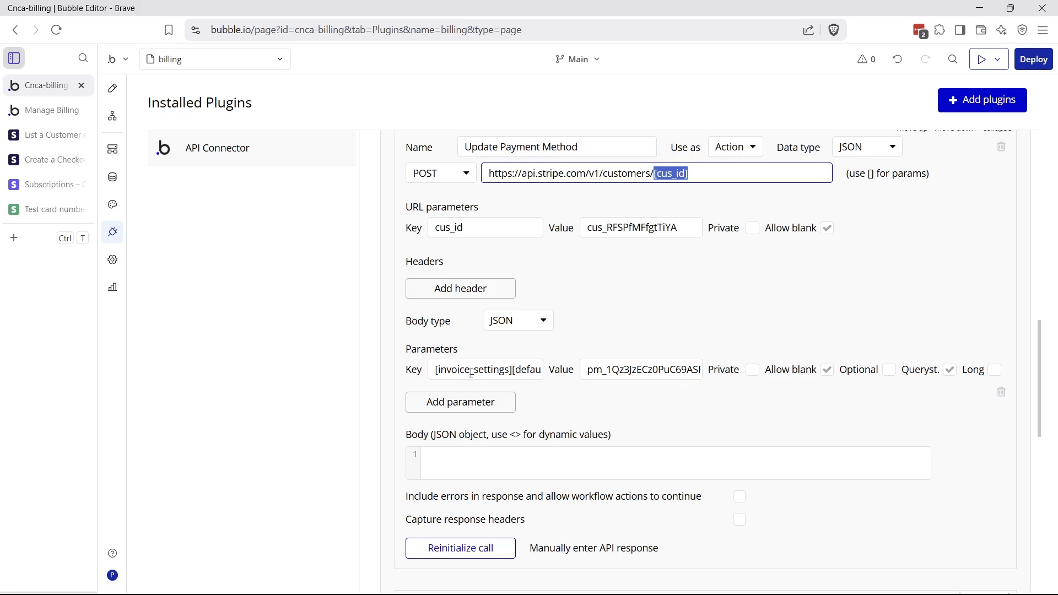
{"action": "left_click", "coordinate": [500, 373]}
{"action": "left_click_drag", "start_coordinate": [515, 372], "coordinate": [551, 375]}
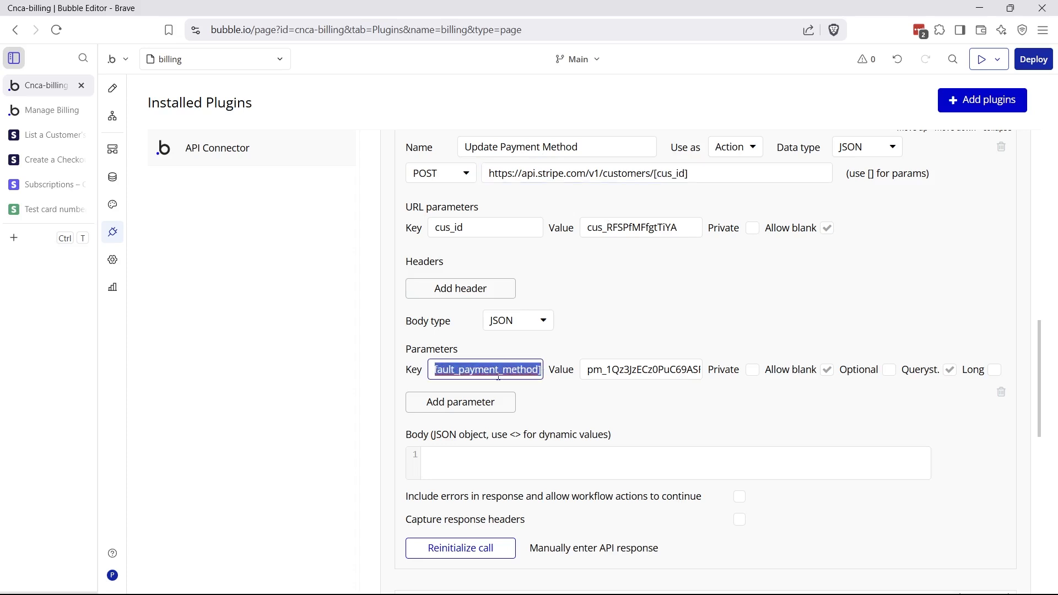
{"action": "left_click", "coordinate": [470, 373]}
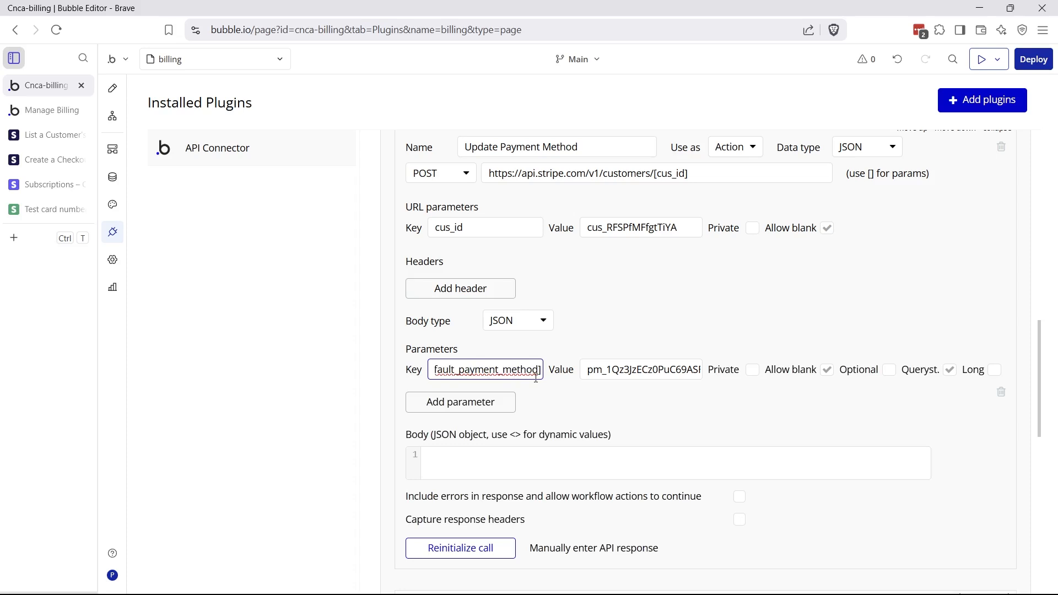
{"action": "left_click", "coordinate": [590, 372]}
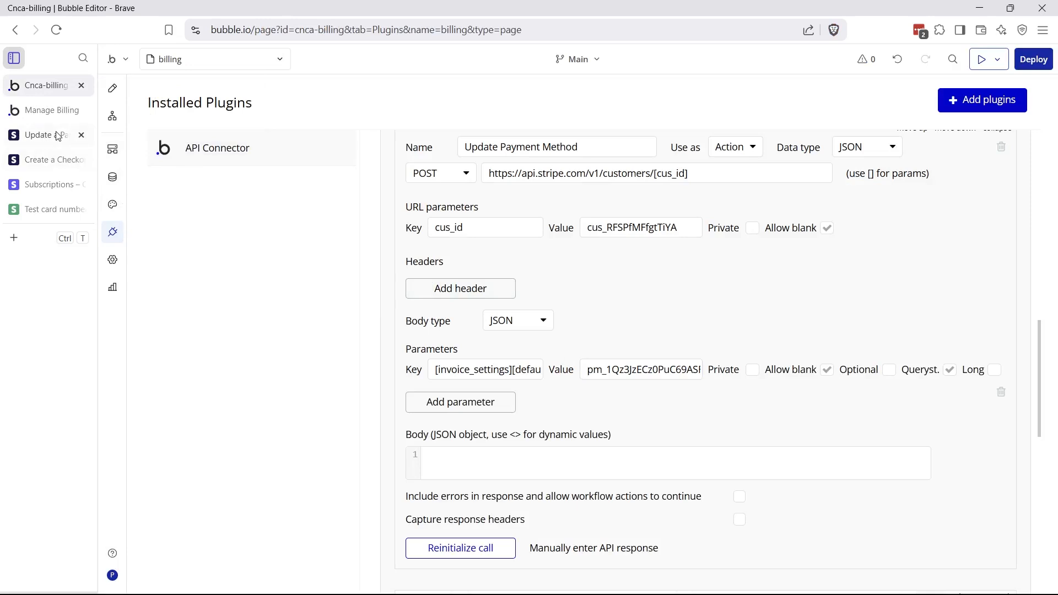
Open the Customers section of Stripe's API reference
{"action": "left_click", "coordinate": [53, 135]}
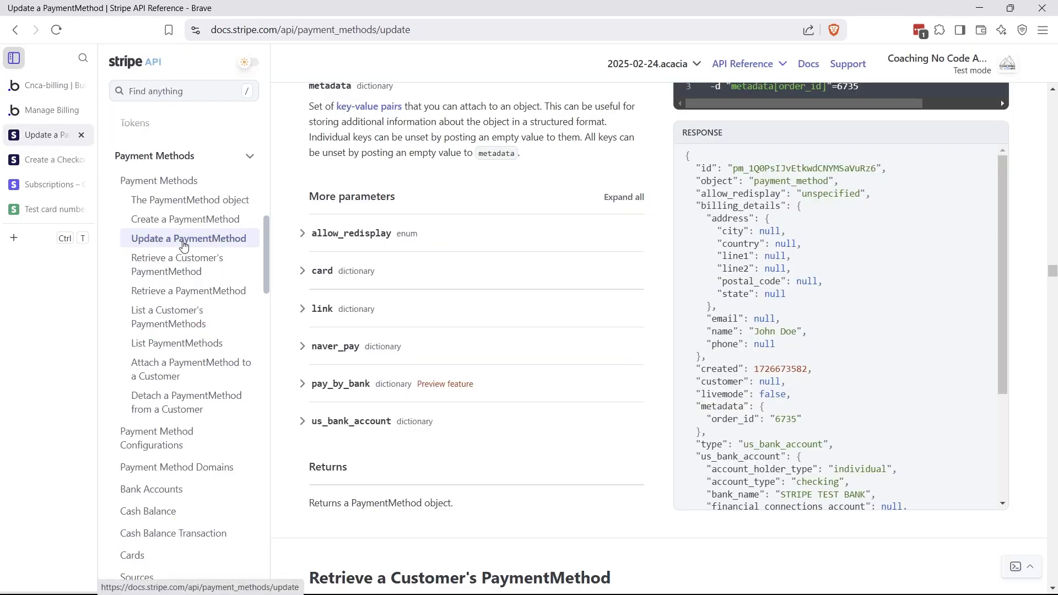
{"action": "scroll", "coordinate": [189, 274], "scroll_direction": "up", "scroll_amount": 4}
{"action": "scroll", "coordinate": [190, 276], "scroll_direction": "up", "scroll_amount": 8}
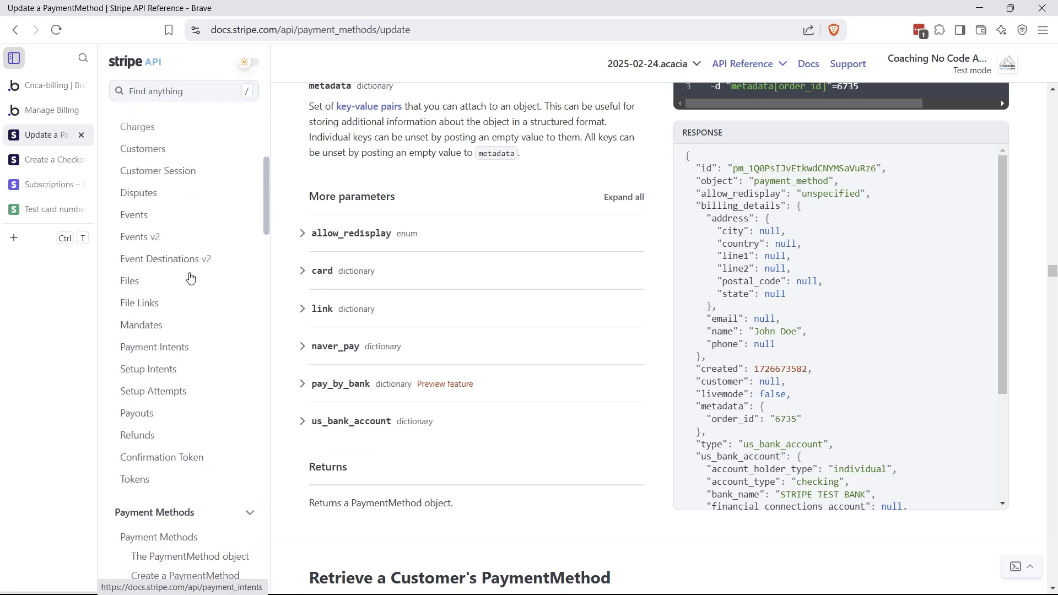
{"action": "left_click", "coordinate": [172, 285]}
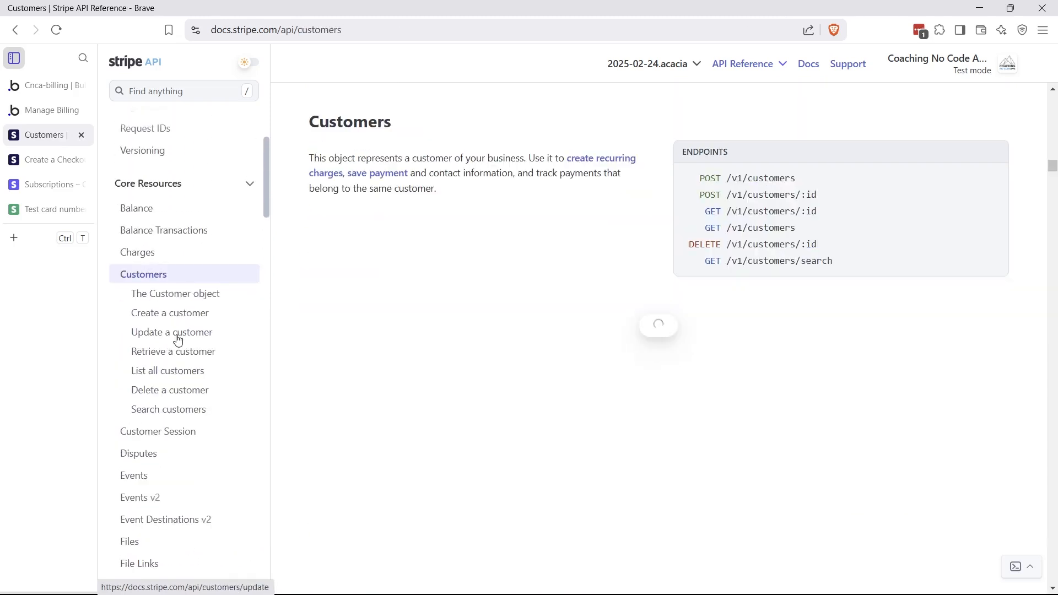
Pick out the customers part of the Update Payment Method endpoint in Bubble
{"action": "left_click", "coordinate": [50, 91]}
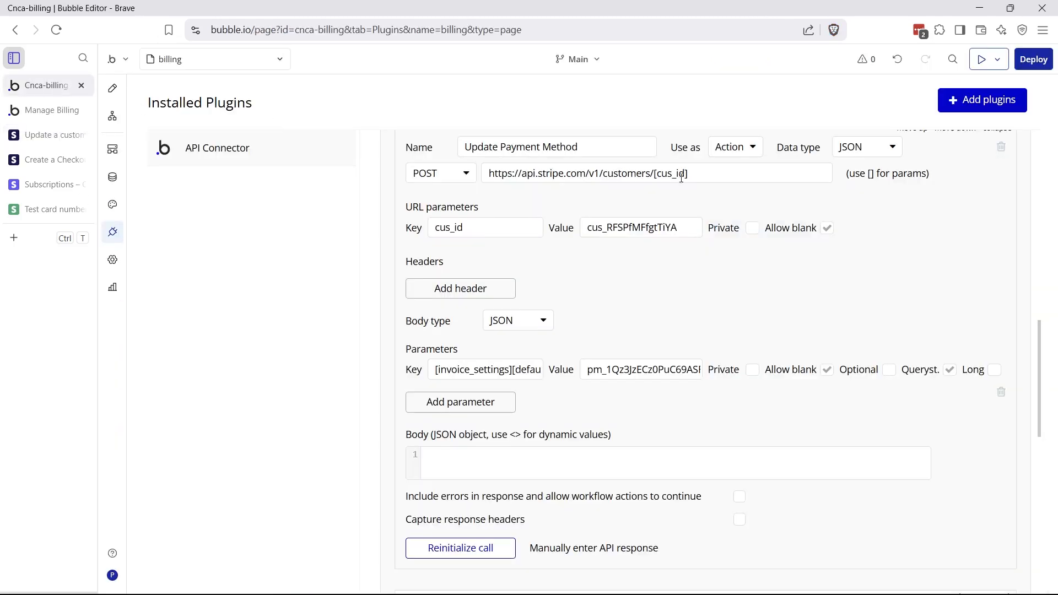
{"action": "left_click_drag", "start_coordinate": [605, 177], "coordinate": [666, 176]}
{"action": "left_click", "coordinate": [626, 175]}
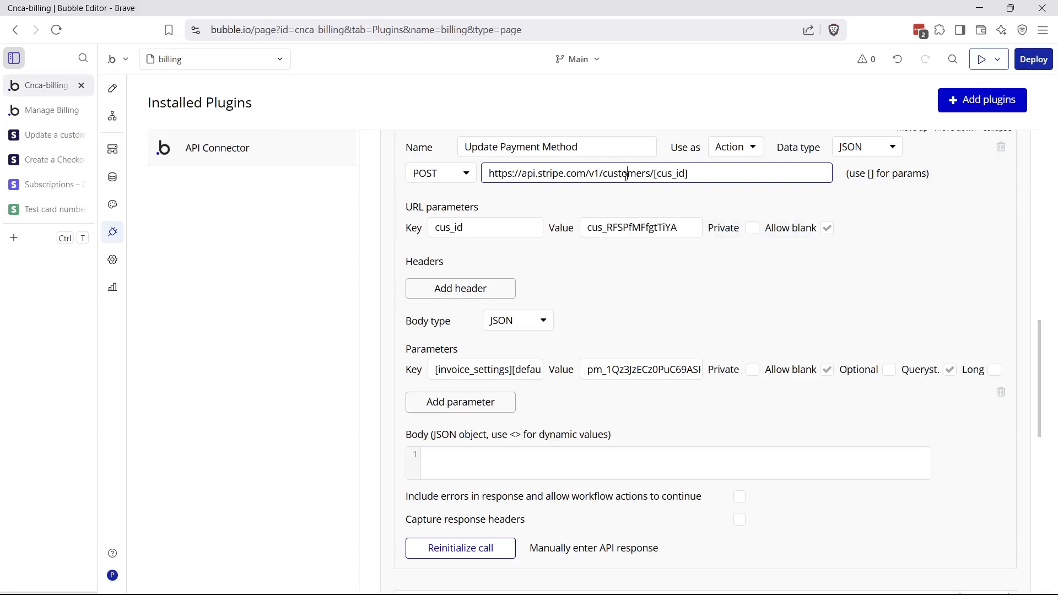
{"action": "left_click_drag", "start_coordinate": [600, 174], "coordinate": [652, 177]}
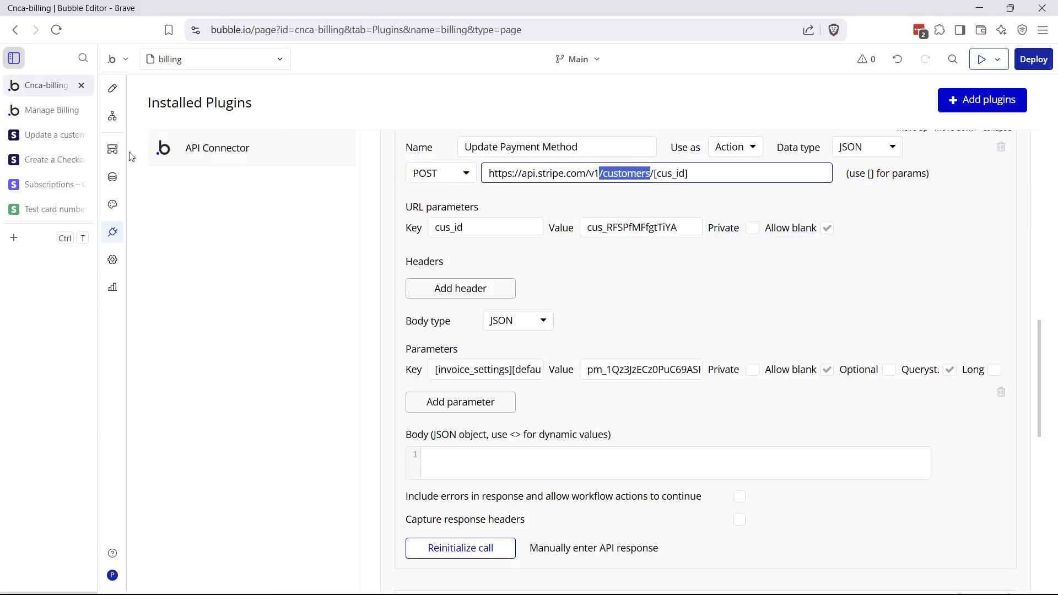
On Update a customer, expand invoice_settings to show default_payment_method, then return to Bubble
{"action": "left_click", "coordinate": [47, 135]}
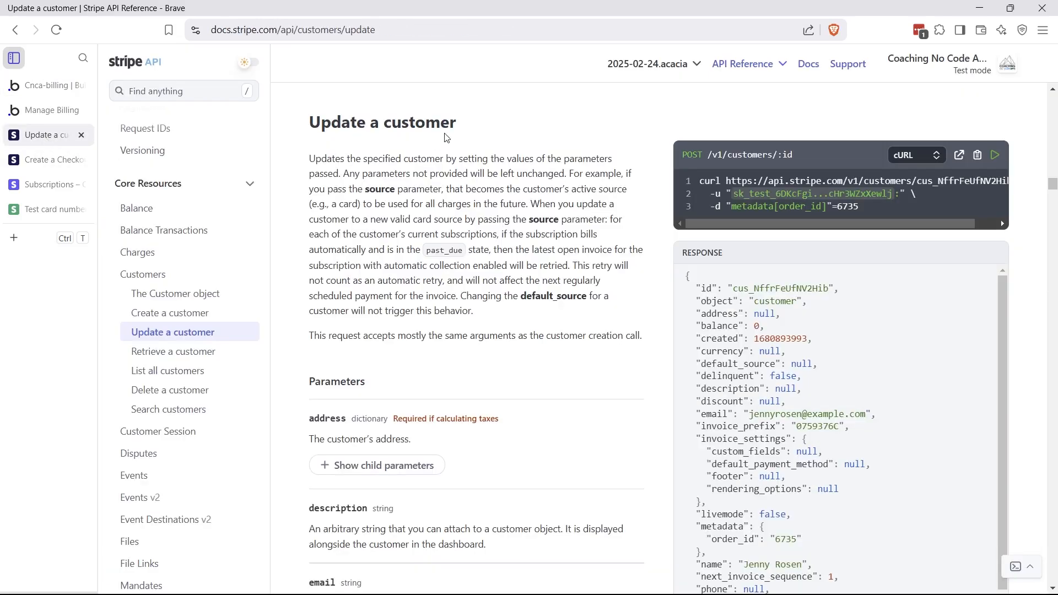
{"action": "scroll", "coordinate": [446, 317], "scroll_direction": "down", "scroll_amount": 5}
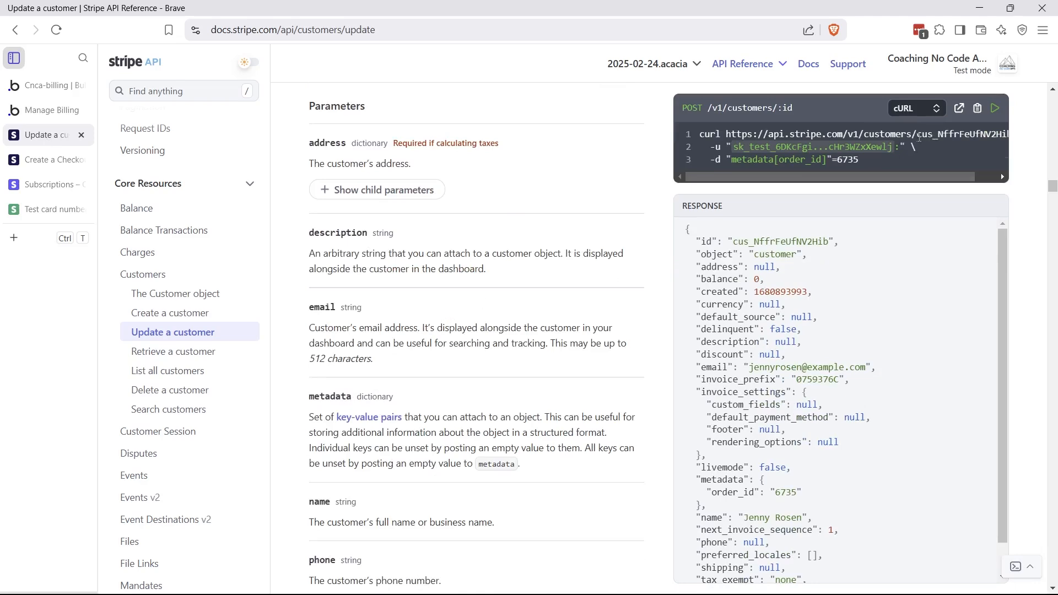
{"action": "scroll", "coordinate": [384, 382], "scroll_direction": "down", "scroll_amount": 12}
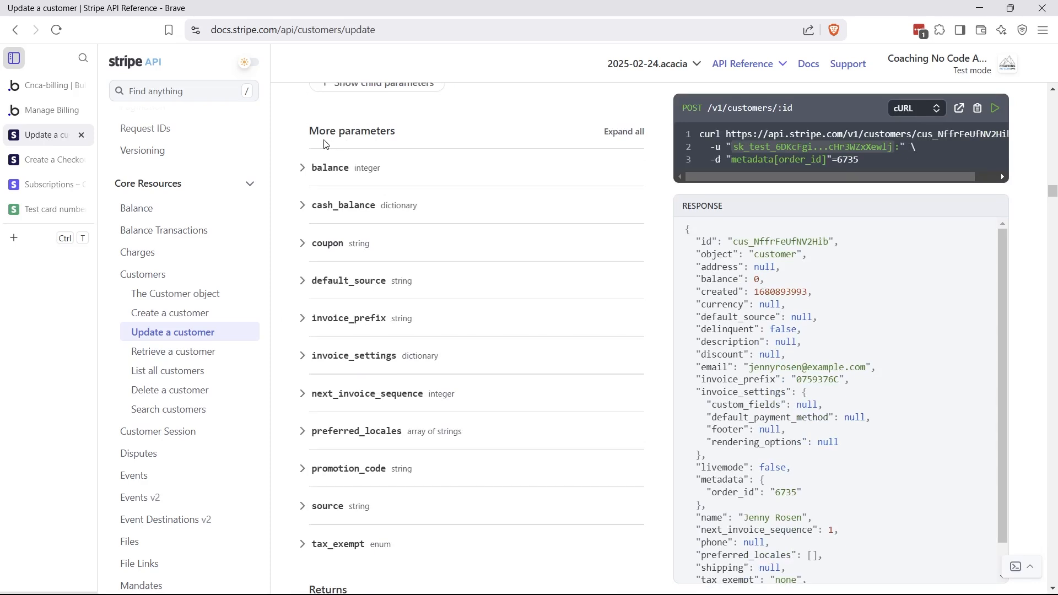
{"action": "scroll", "coordinate": [456, 386], "scroll_direction": "down", "scroll_amount": 1}
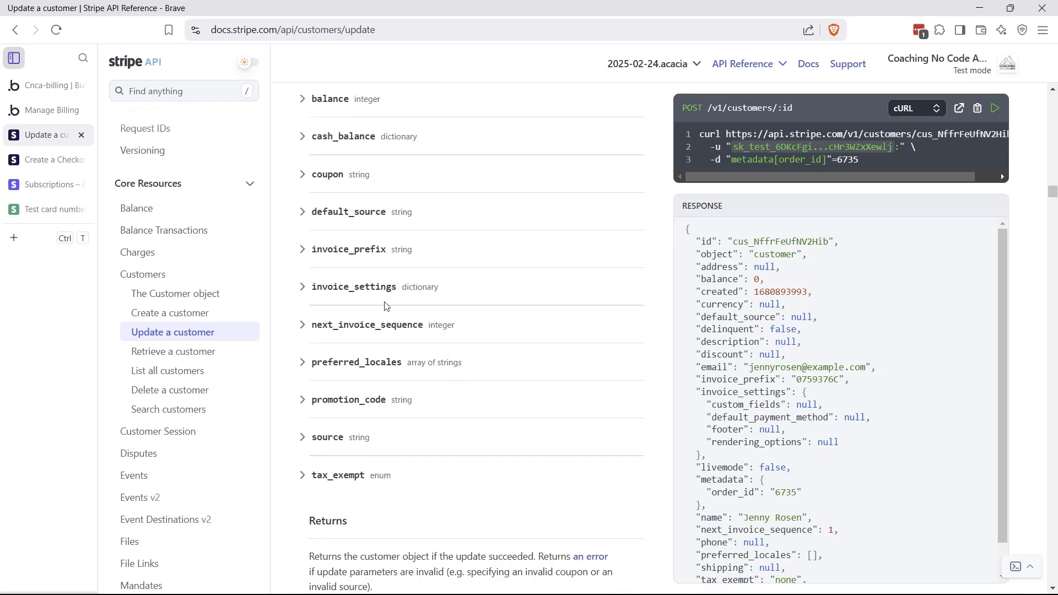
{"action": "left_click", "coordinate": [342, 292]}
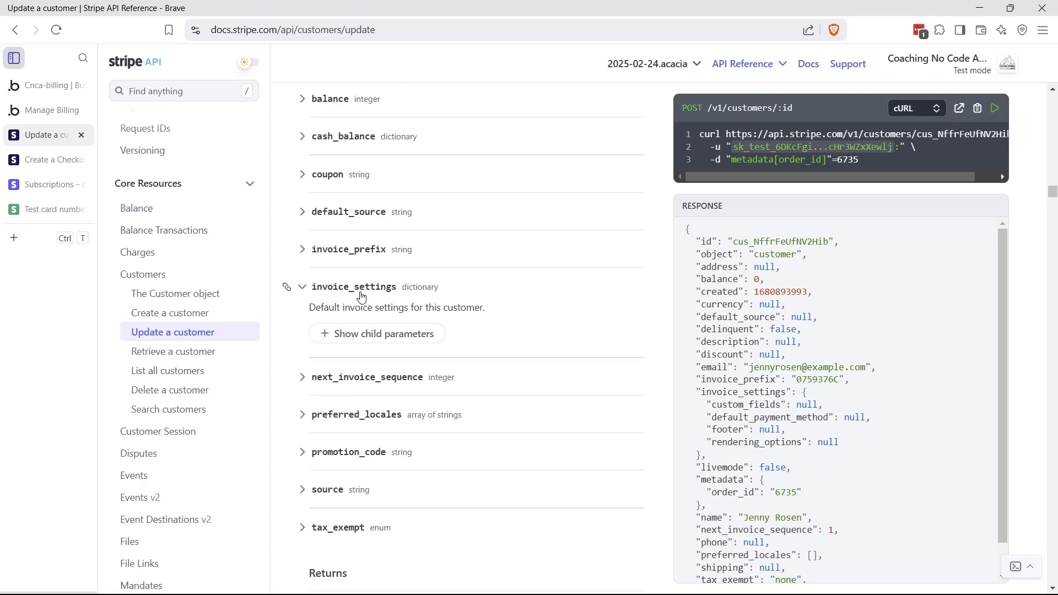
{"action": "left_click", "coordinate": [375, 337]}
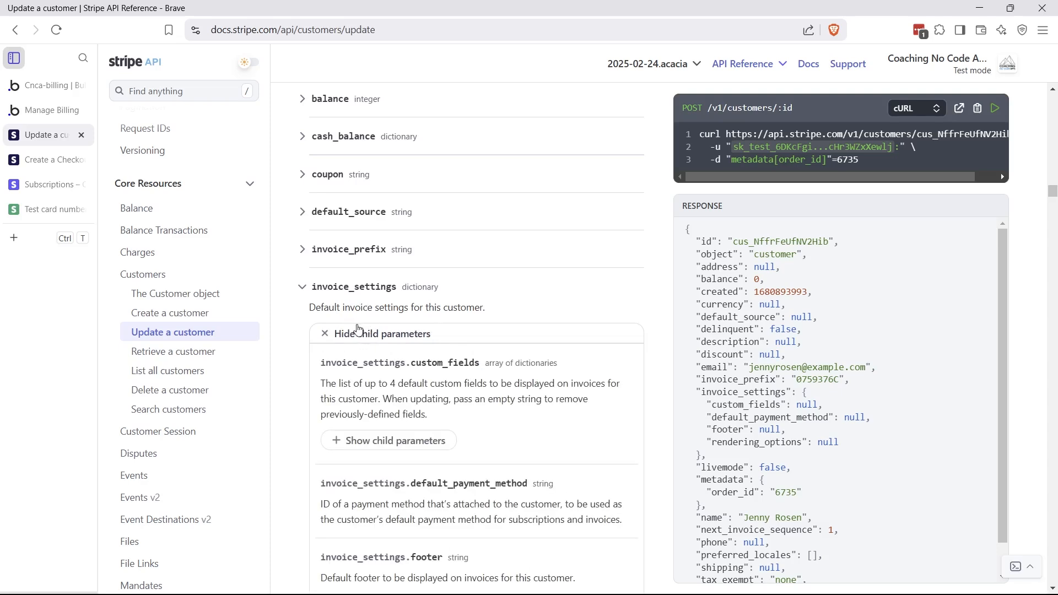
{"action": "scroll", "coordinate": [369, 293], "scroll_direction": "down", "scroll_amount": 4}
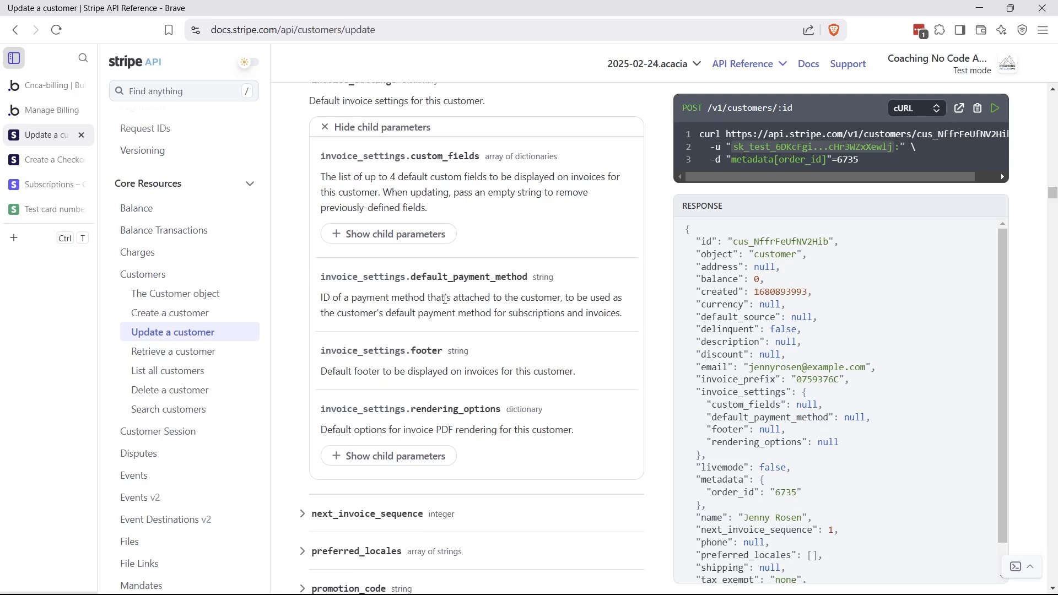
{"action": "left_click", "coordinate": [47, 88]}
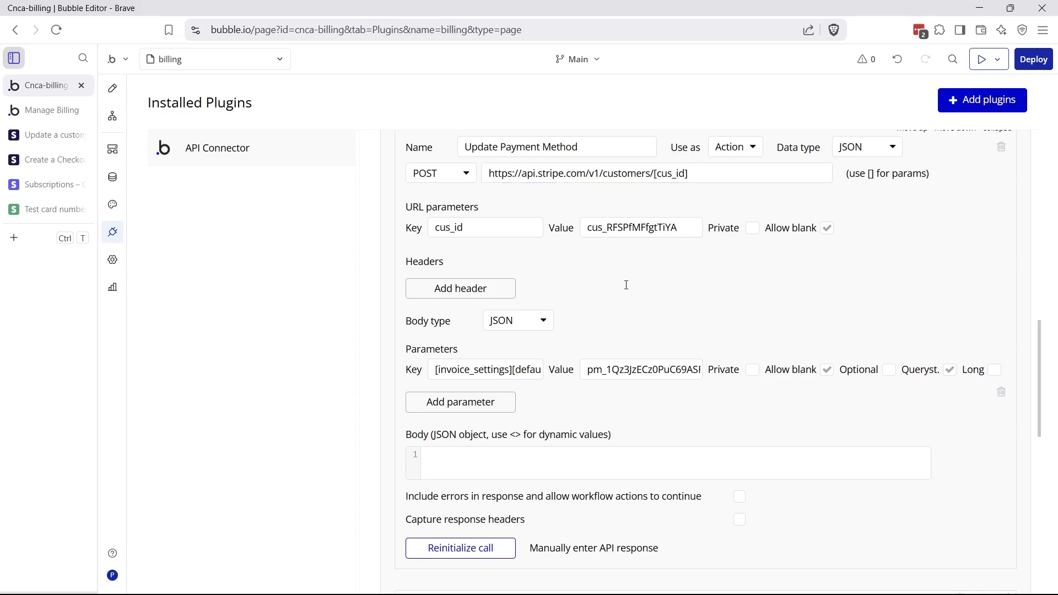
Compare the key's invoice_settings and default_payment_method parts against the docs
{"action": "left_click_drag", "start_coordinate": [437, 370], "coordinate": [510, 370]}
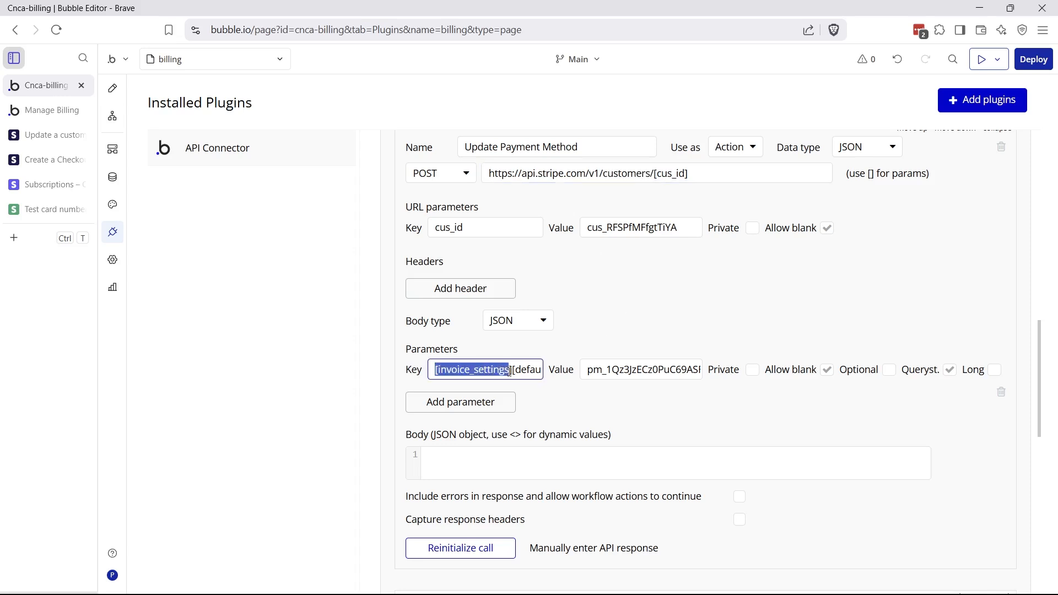
{"action": "left_click", "coordinate": [515, 372]}
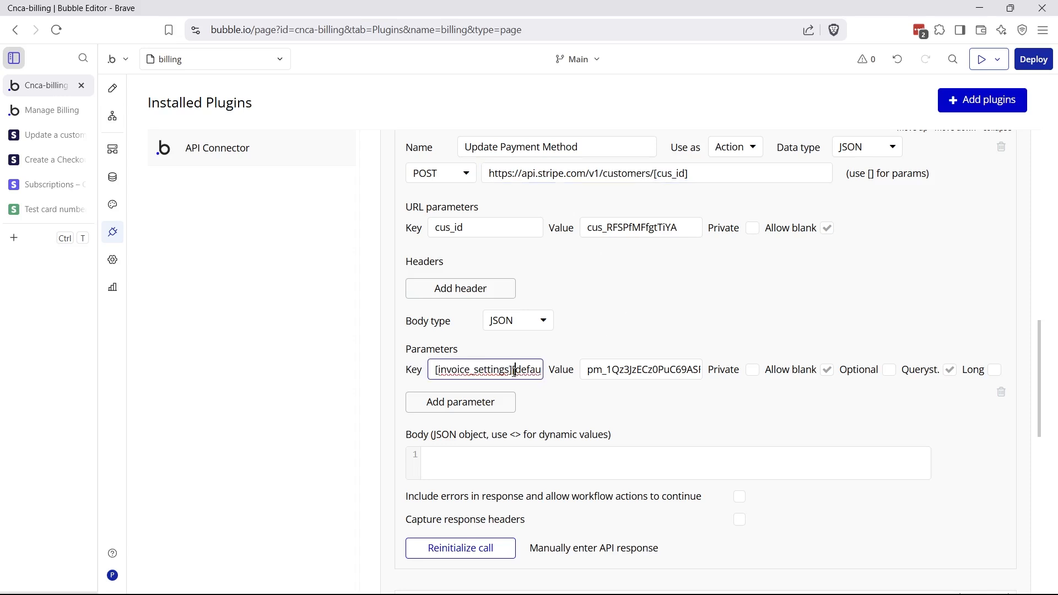
{"action": "left_click_drag", "start_coordinate": [516, 372], "coordinate": [536, 376]}
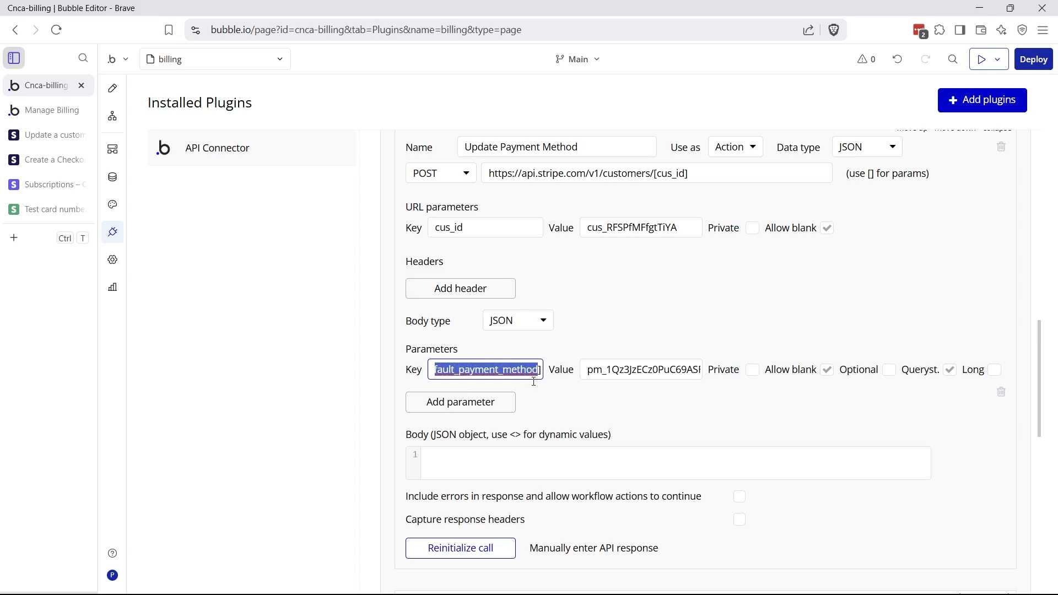
{"action": "left_click", "coordinate": [539, 387]}
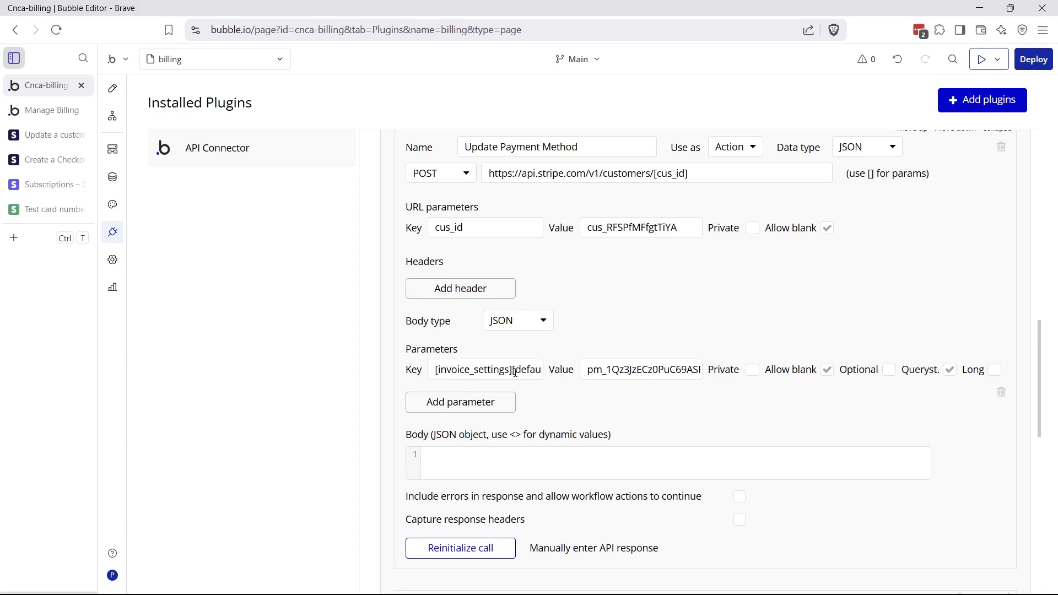
Recheck the Update a customer docs, then view the Manage Billing preview page
{"action": "left_click", "coordinate": [49, 142]}
{"action": "scroll", "coordinate": [374, 250], "scroll_direction": "up", "scroll_amount": 3}
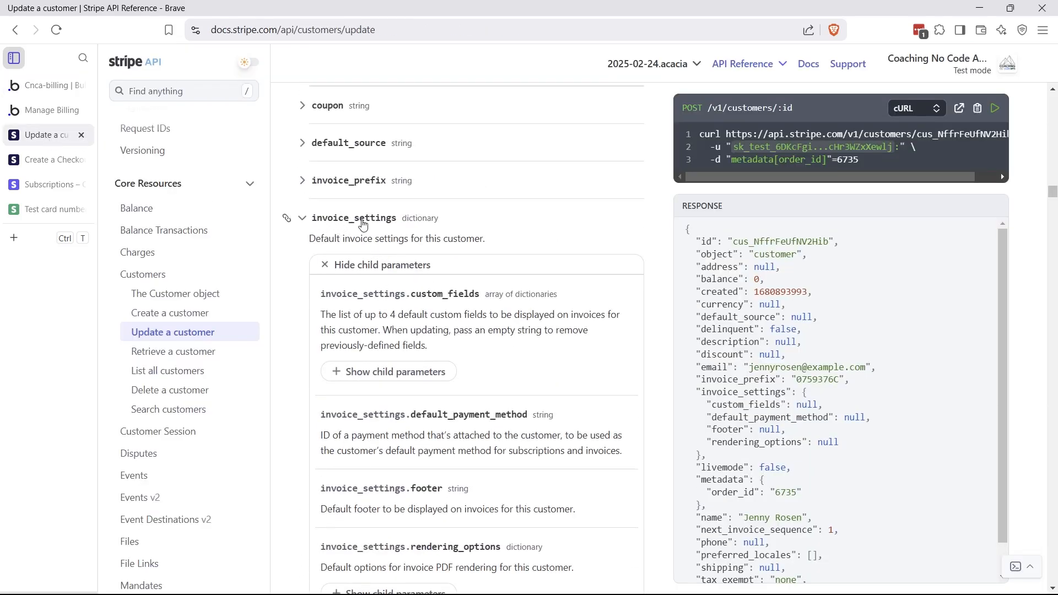
{"action": "scroll", "coordinate": [418, 291], "scroll_direction": "down", "scroll_amount": 3}
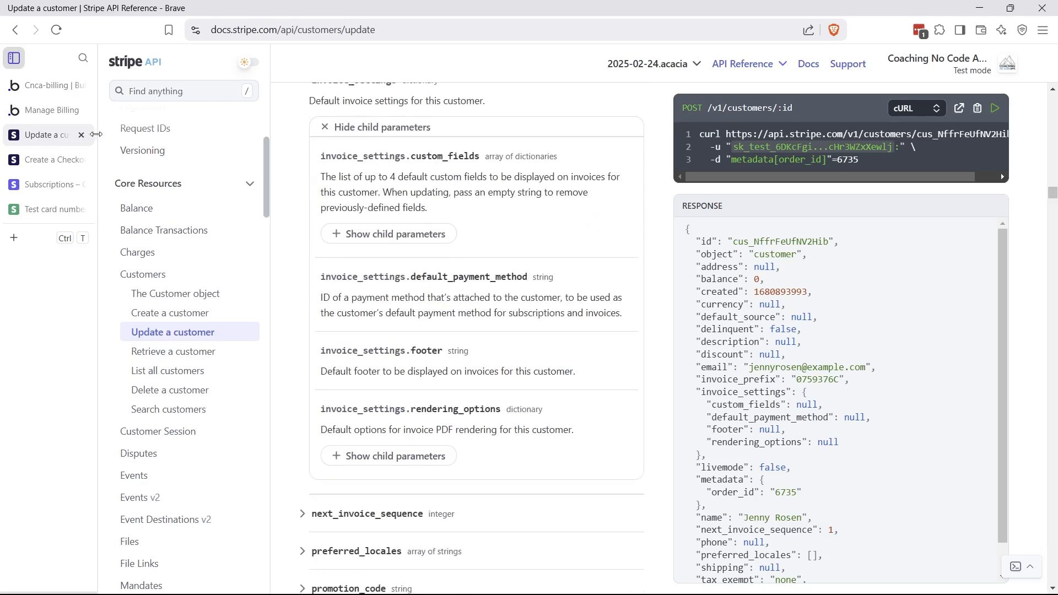
{"action": "left_click", "coordinate": [37, 92]}
{"action": "left_click", "coordinate": [34, 113]}
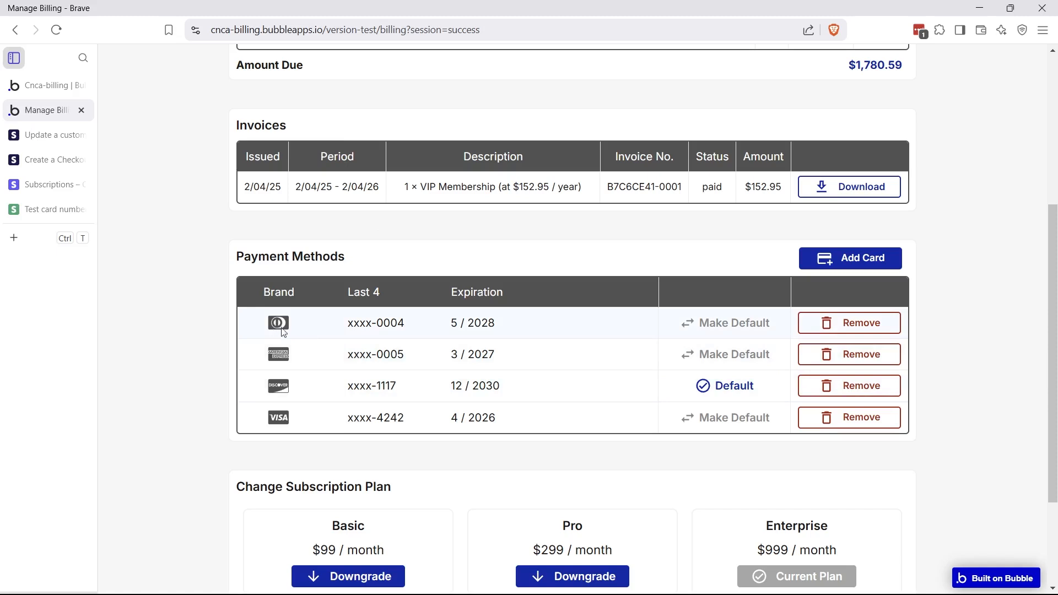
Make the card ending 0004 the default and return to the editor
{"action": "left_click", "coordinate": [725, 330]}
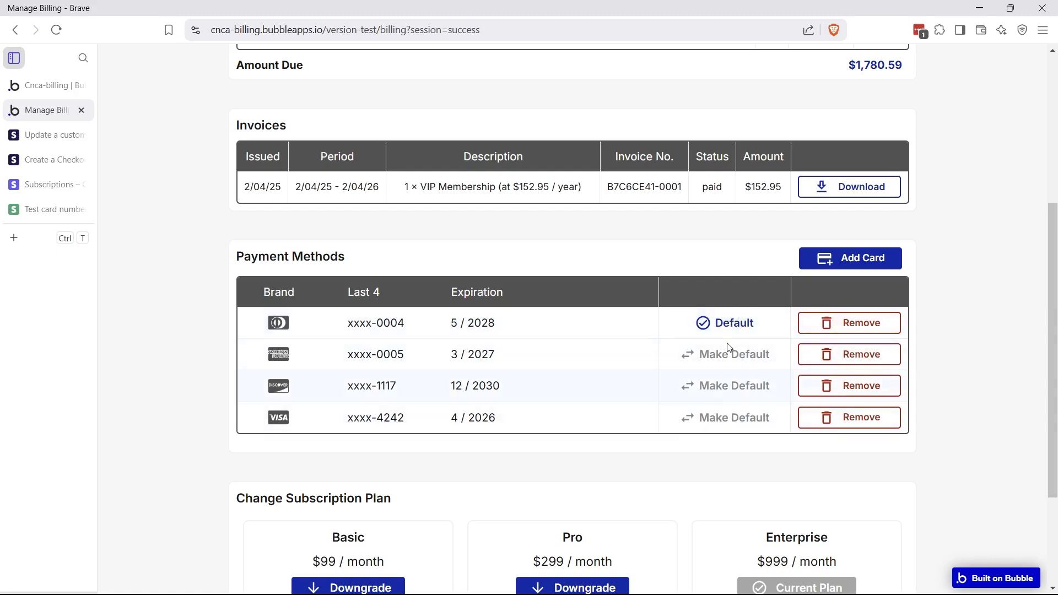
{"action": "left_click", "coordinate": [52, 85]}
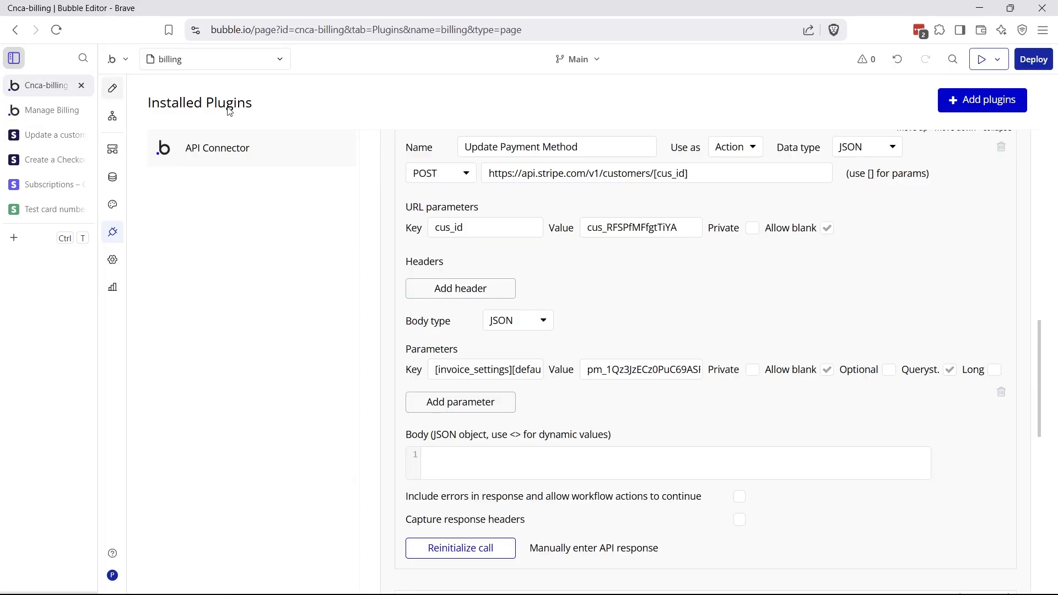
Open the Remove button's workflow and its Stripe - Detach Payment Method step using the row's card id
{"action": "left_click", "coordinate": [112, 89]}
{"action": "left_click", "coordinate": [941, 267]}
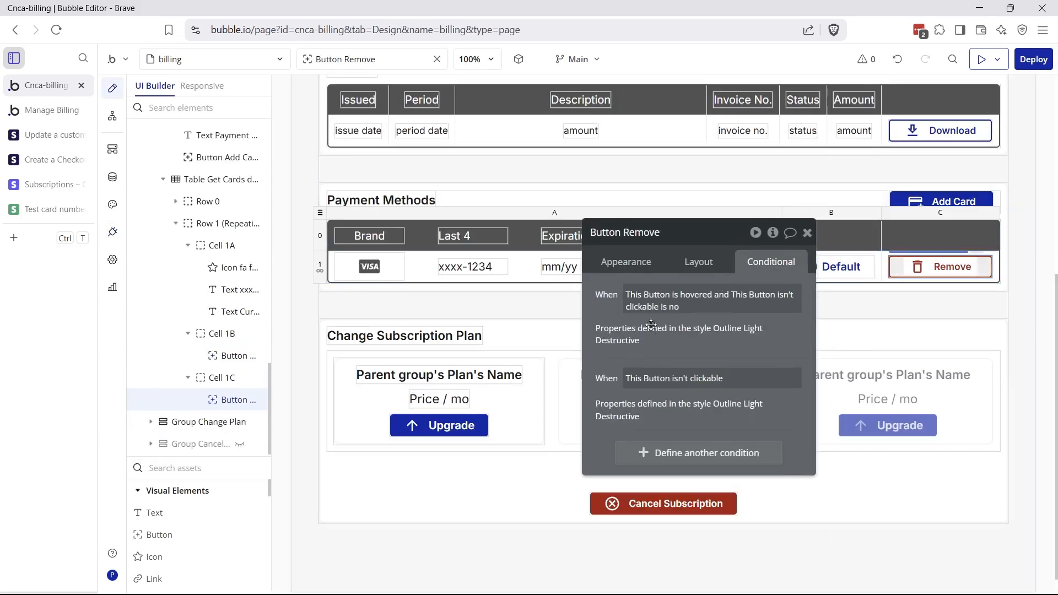
{"action": "left_click_drag", "start_coordinate": [639, 274], "coordinate": [550, 202]}
{"action": "left_click", "coordinate": [545, 193]}
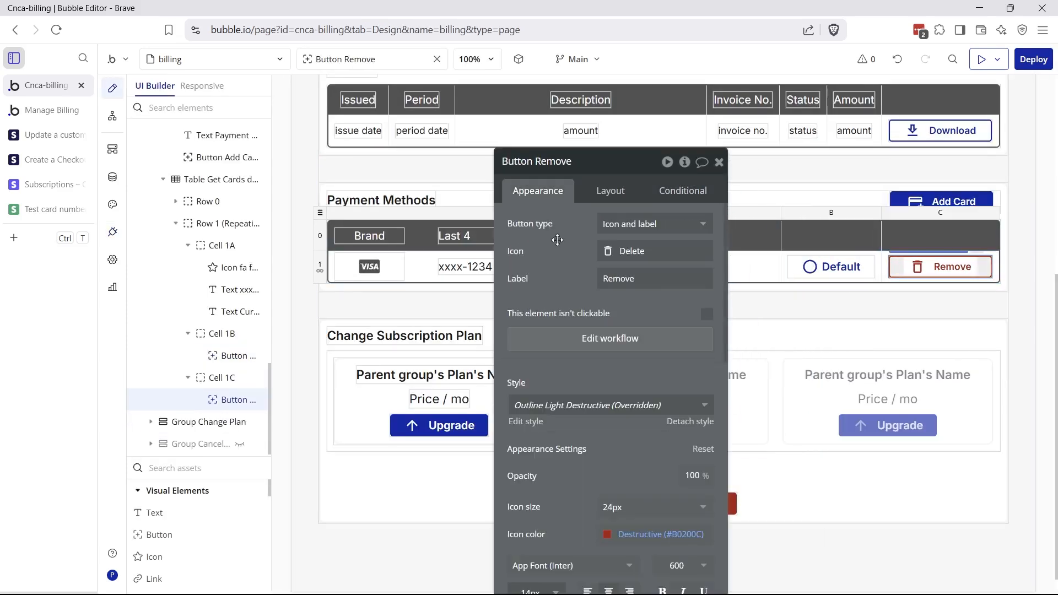
{"action": "left_click", "coordinate": [584, 339]}
{"action": "left_click", "coordinate": [368, 361]}
{"action": "left_click_drag", "start_coordinate": [521, 241], "coordinate": [763, 359]}
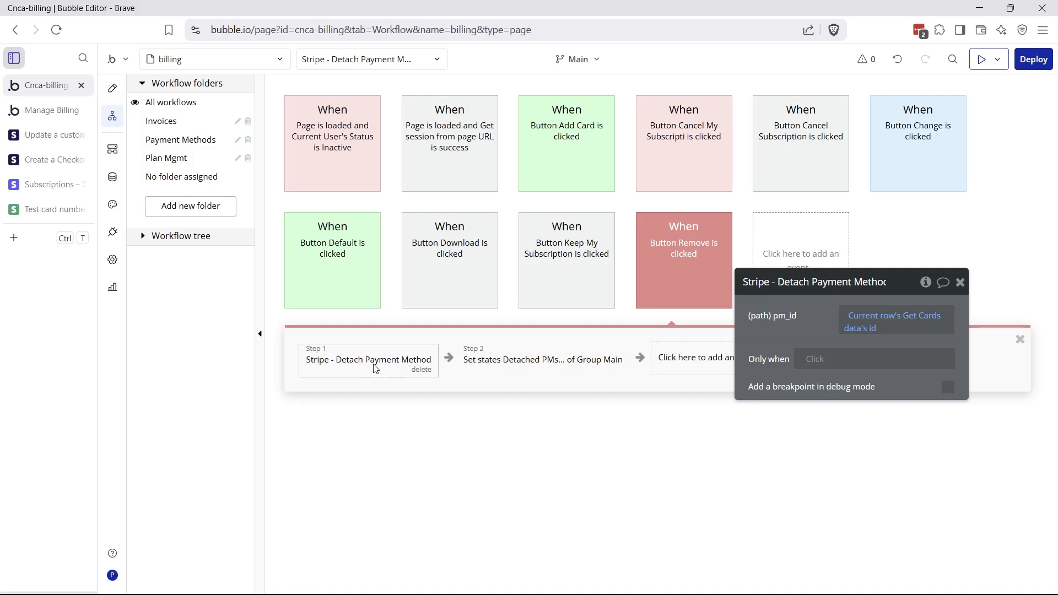
Inspect the Set state step that records Detached PMs, glancing at the billing preview
{"action": "left_click", "coordinate": [546, 369]}
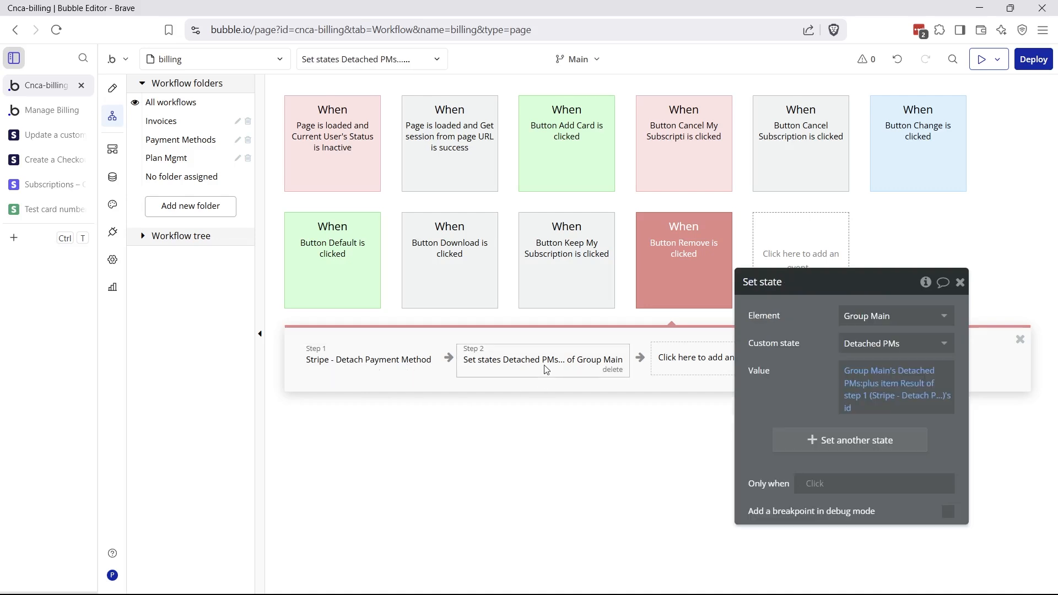
{"action": "left_click_drag", "start_coordinate": [759, 379], "coordinate": [716, 378]}
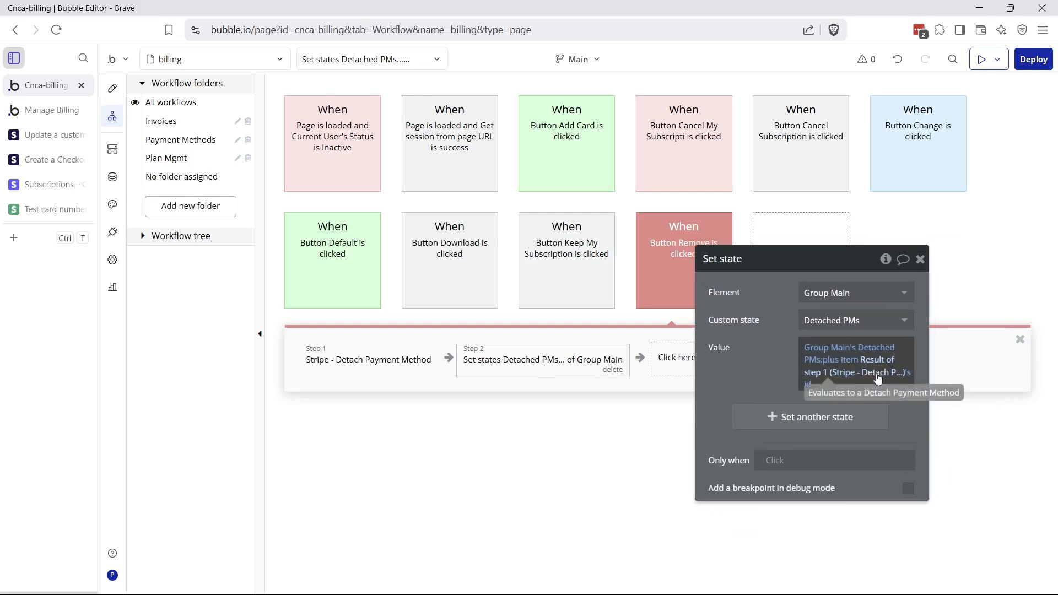
{"action": "left_click", "coordinate": [33, 112]}
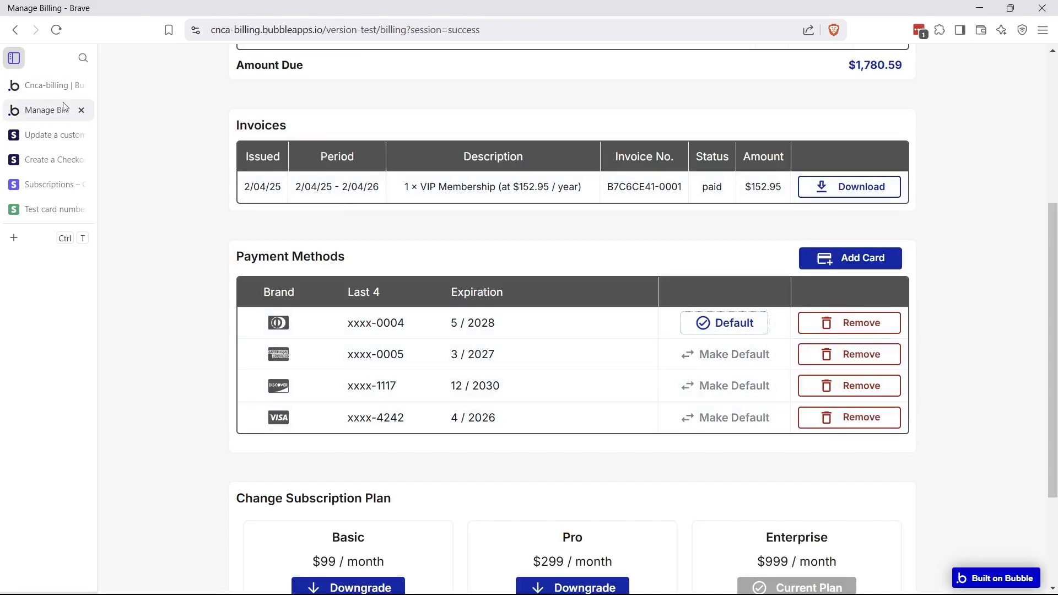
{"action": "left_click", "coordinate": [33, 86]}
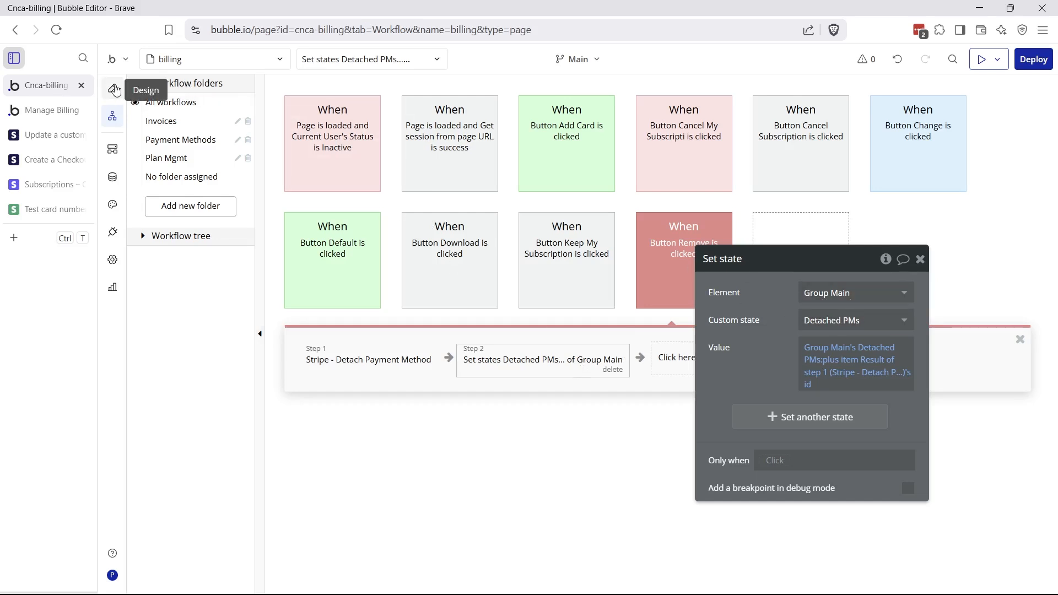
Select Group Main and view its Detached PMs text-list custom state
{"action": "left_click", "coordinate": [113, 88]}
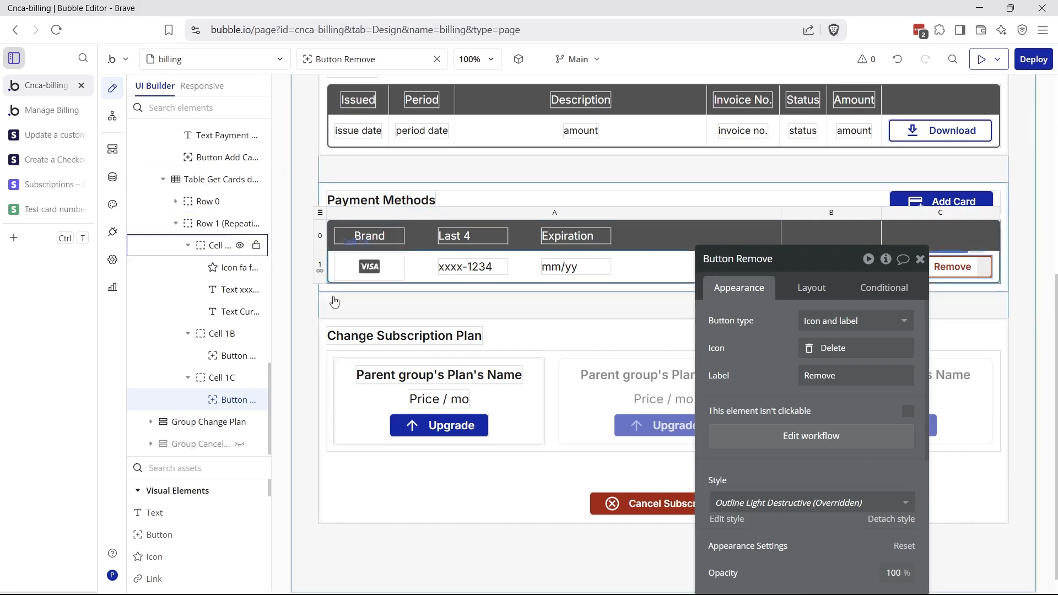
{"action": "left_click", "coordinate": [331, 302]}
{"action": "left_click", "coordinate": [886, 260]}
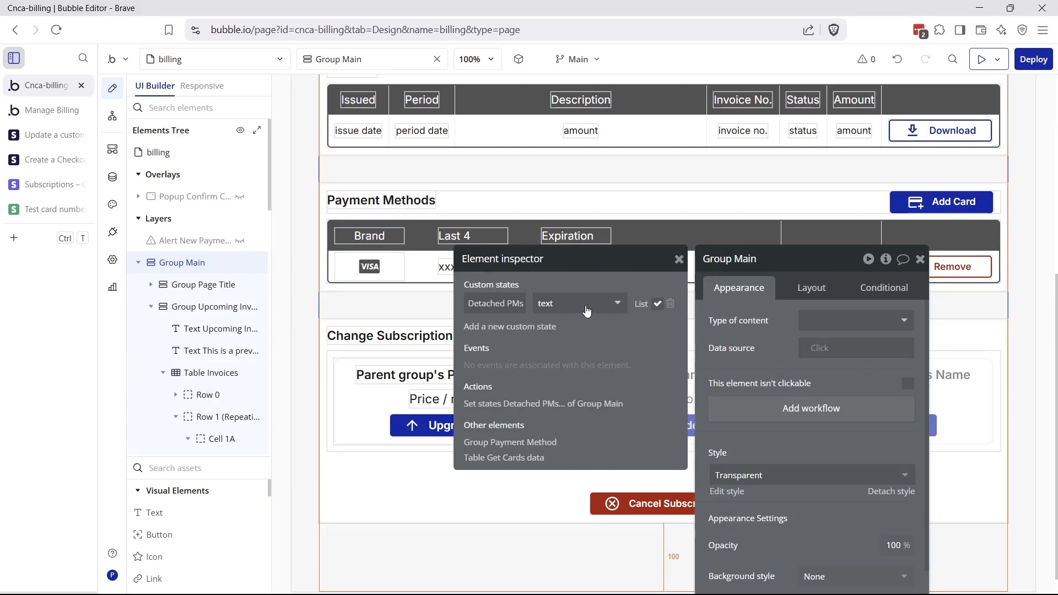
{"action": "left_click", "coordinate": [112, 116]}
{"action": "mouse_move", "coordinate": [660, 279]}
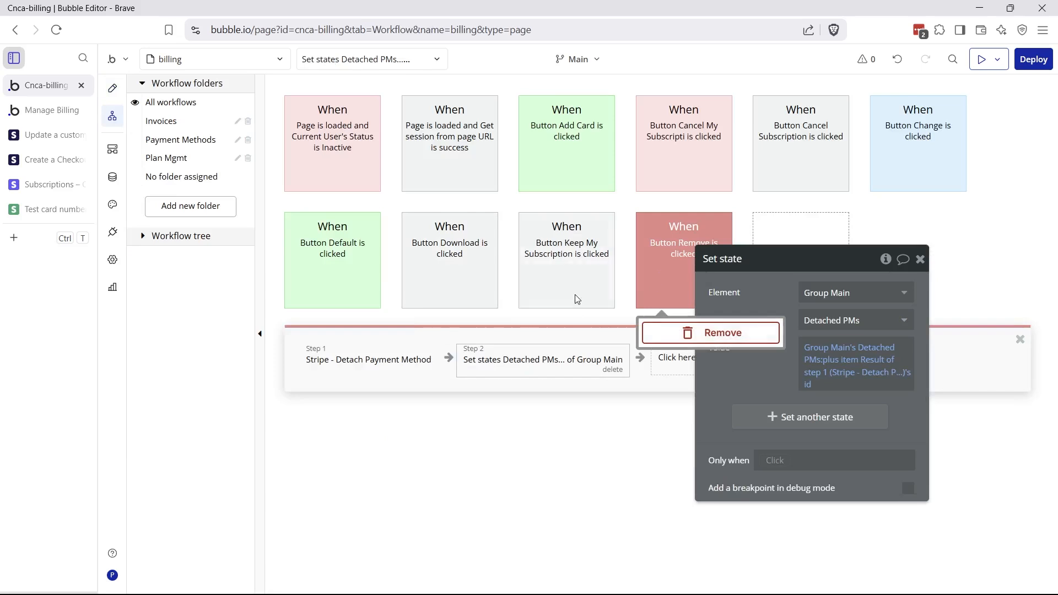
{"action": "left_click", "coordinate": [325, 358]}
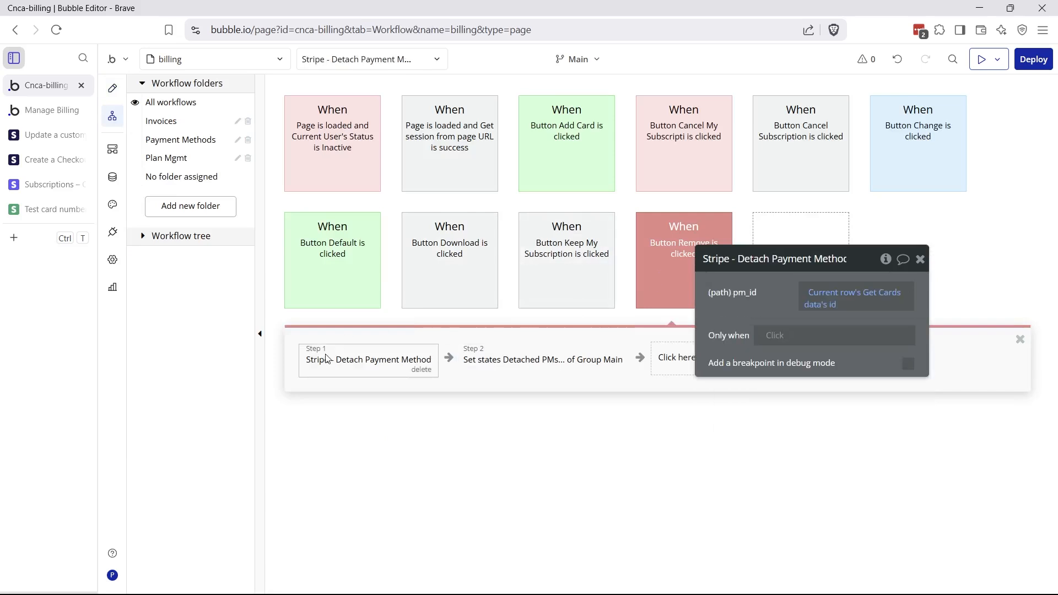
{"action": "left_click", "coordinate": [518, 375]}
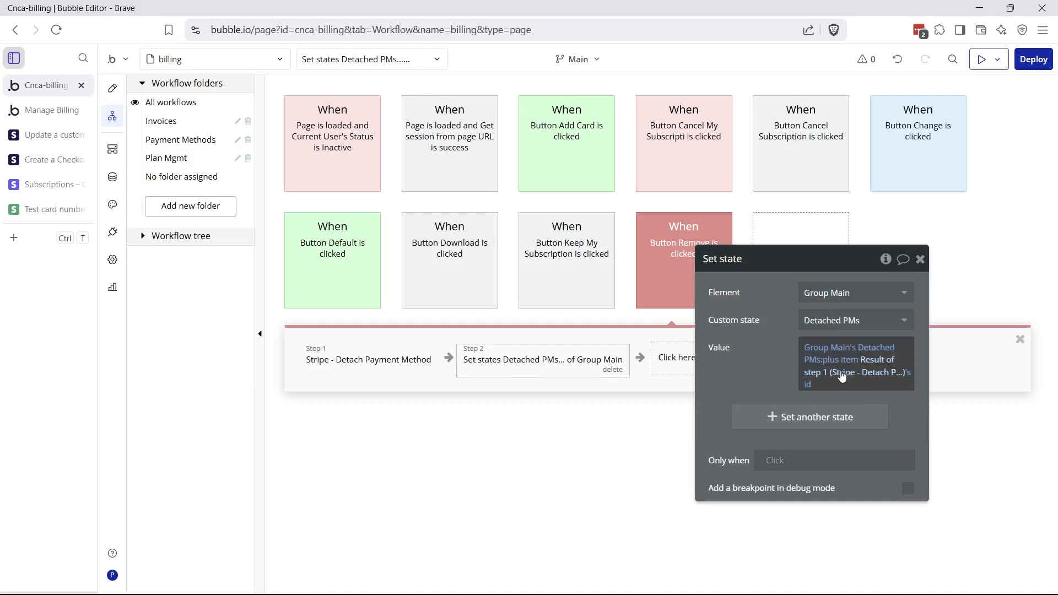
{"action": "mouse_move", "coordinate": [812, 386]}
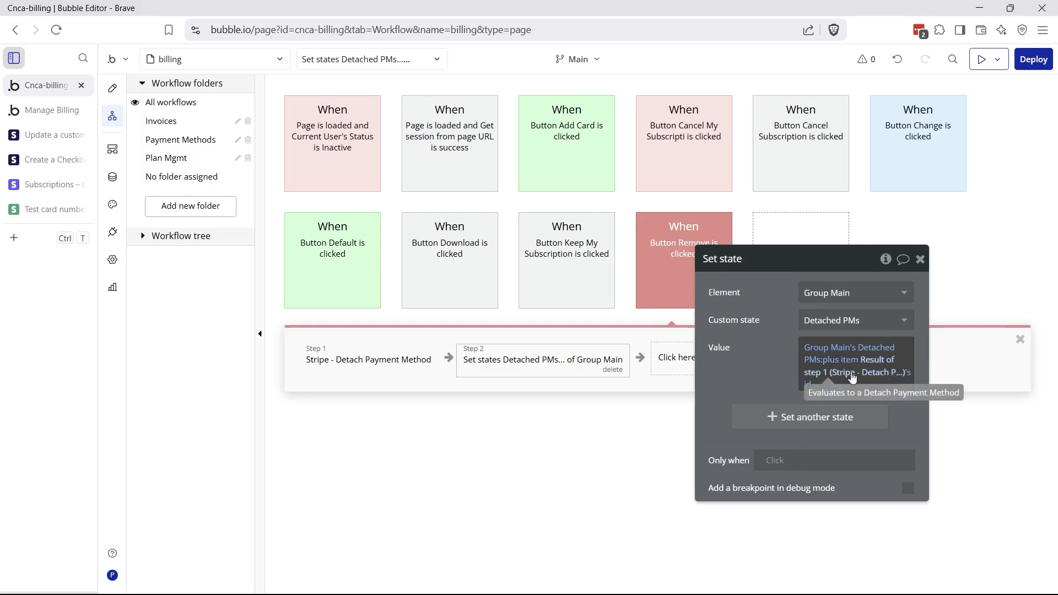
{"action": "mouse_move", "coordinate": [654, 281]}
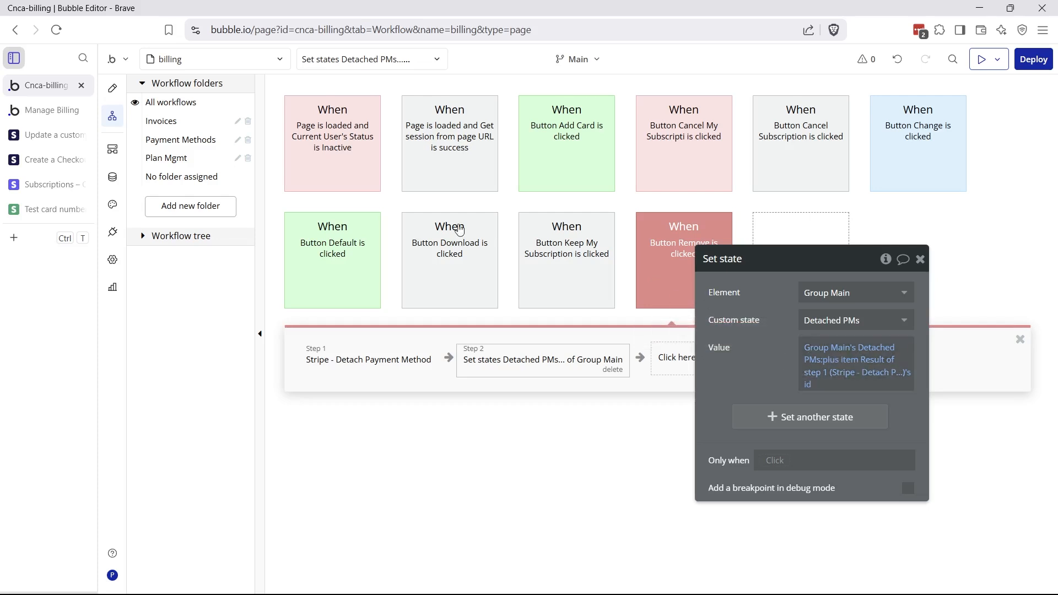
{"action": "left_click", "coordinate": [58, 111]}
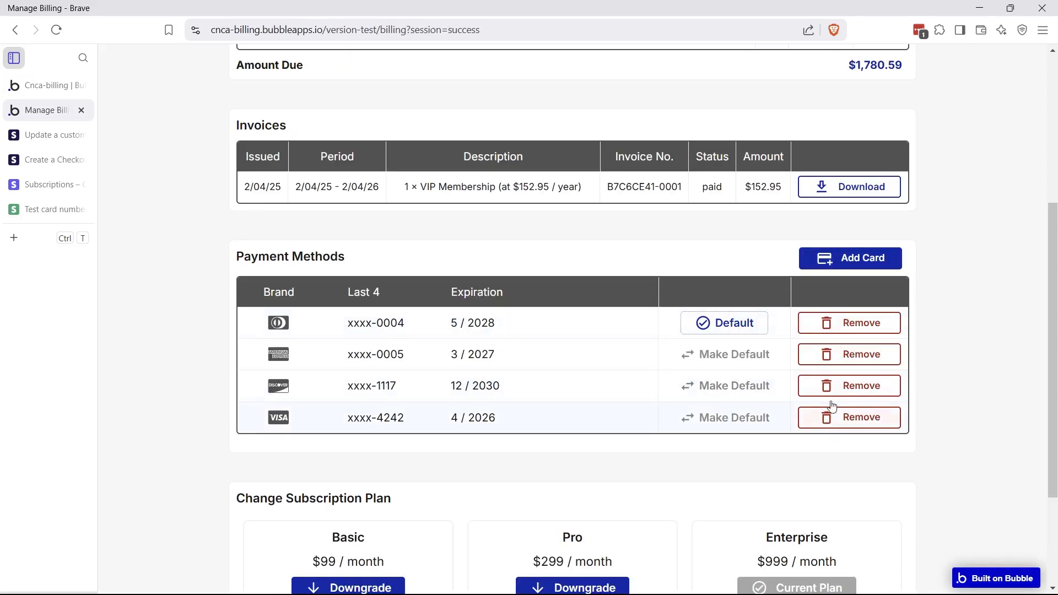
{"action": "left_click", "coordinate": [51, 94]}
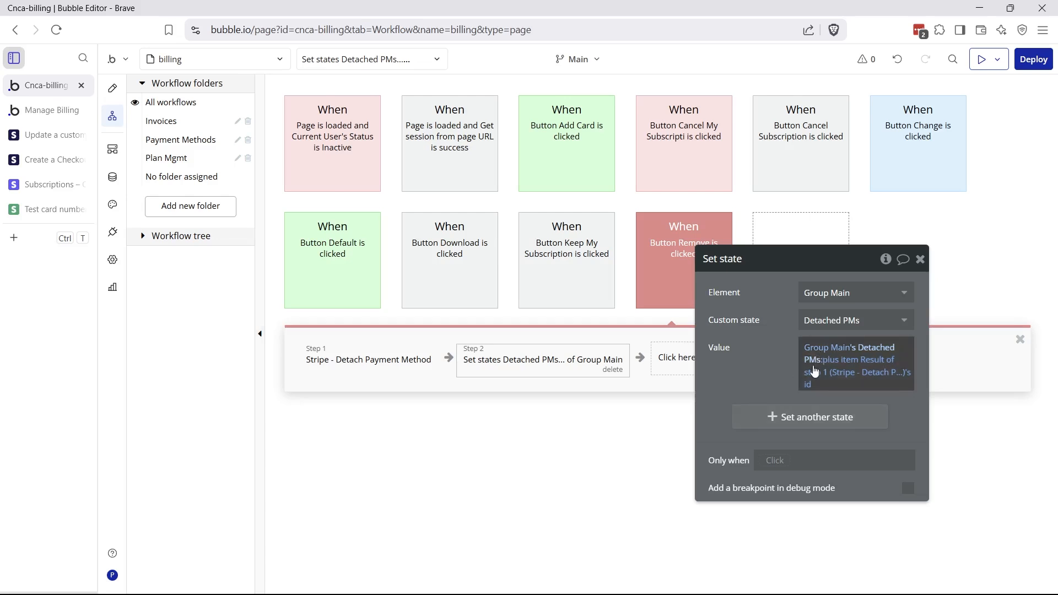
{"action": "left_click", "coordinate": [112, 89]}
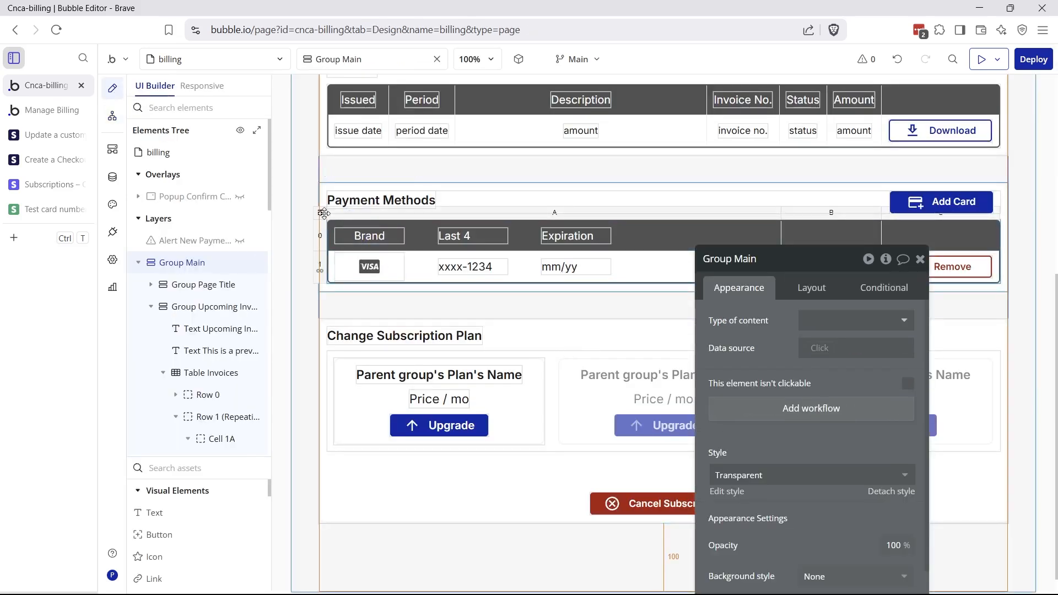
{"action": "left_click", "coordinate": [324, 213]}
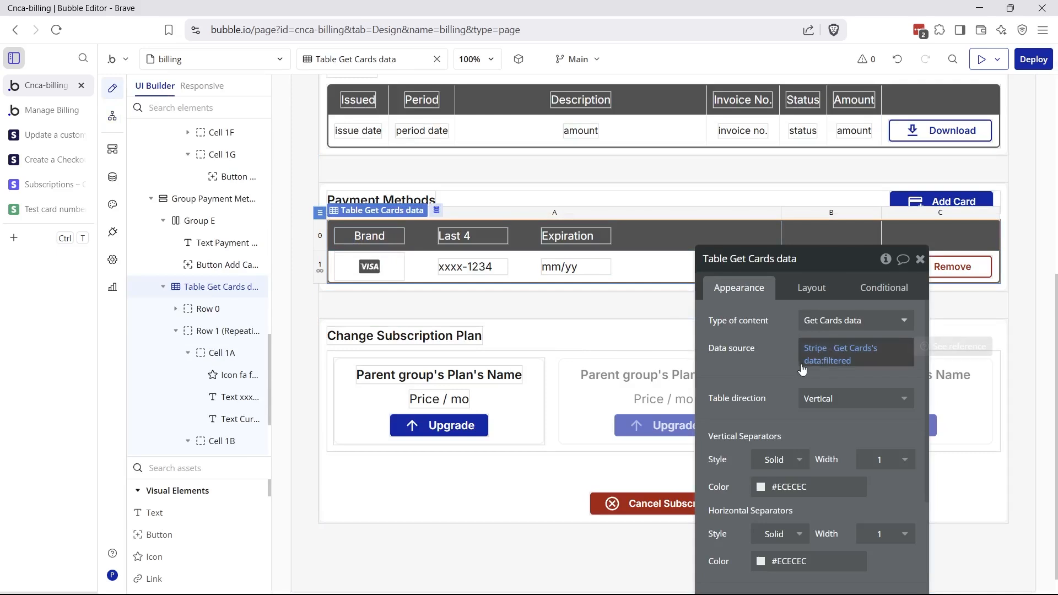
Confirm Table Get Cards filters out Group Main's Detached PMs, then view the live billing page
{"action": "left_click", "coordinate": [840, 363]}
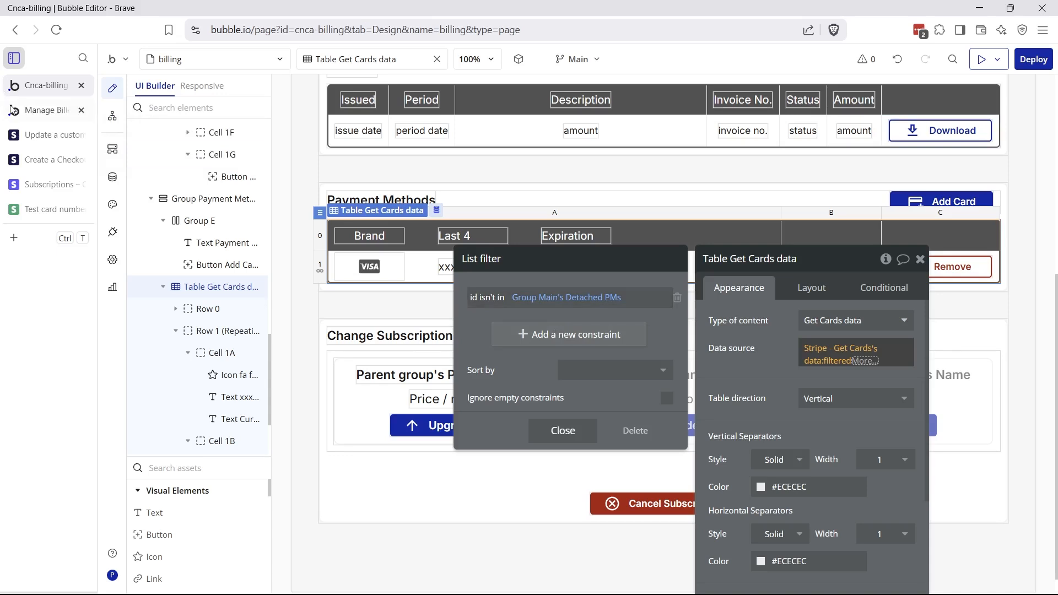
{"action": "left_click", "coordinate": [47, 110]}
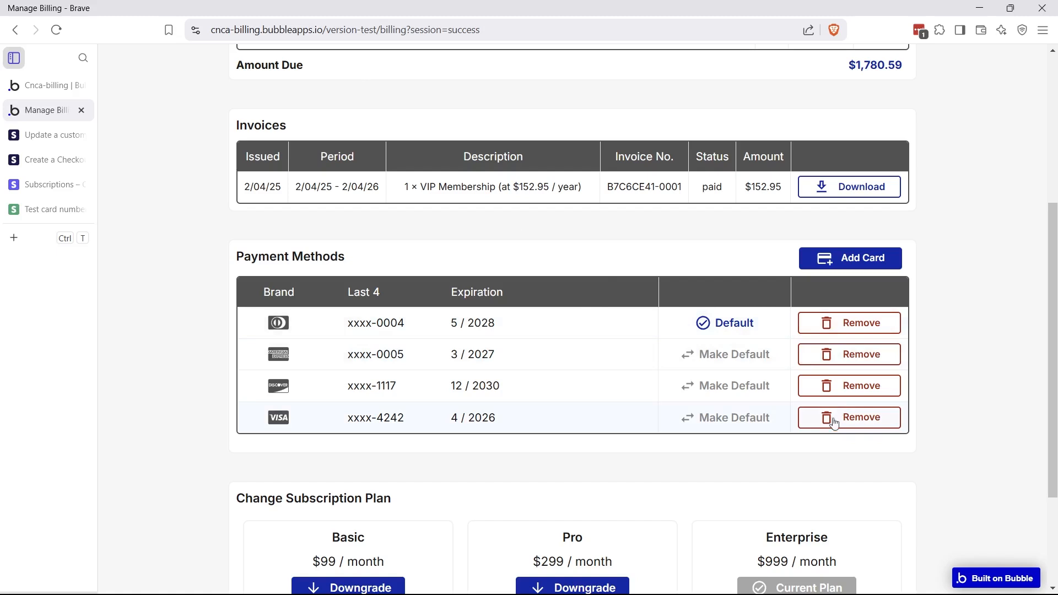
Remove the Discover card and reload to confirm cards 0004, 0005 and 4242 remain
{"action": "left_click", "coordinate": [844, 393]}
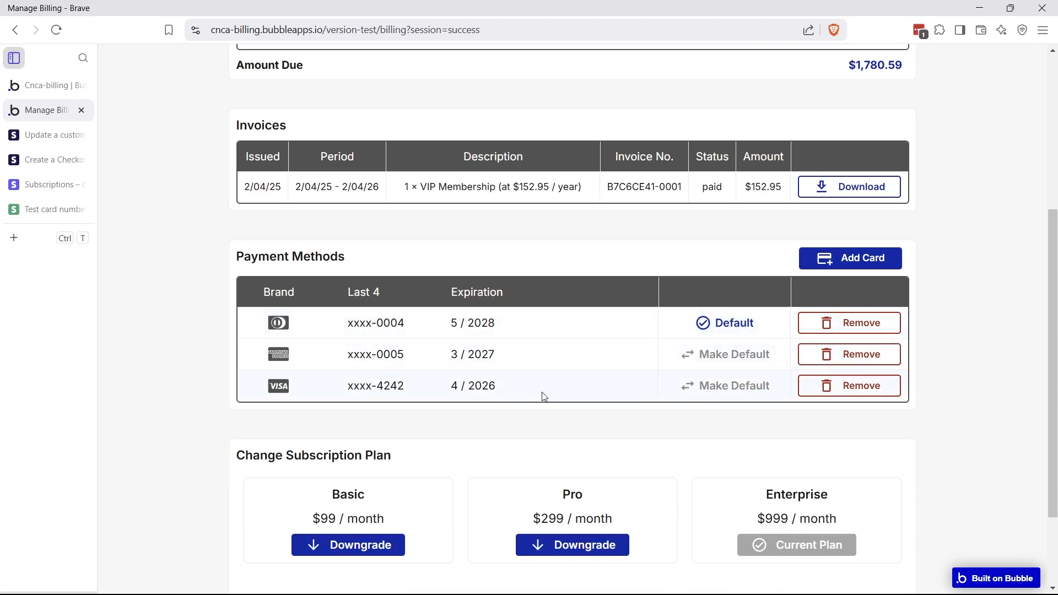
{"action": "left_click", "coordinate": [56, 30]}
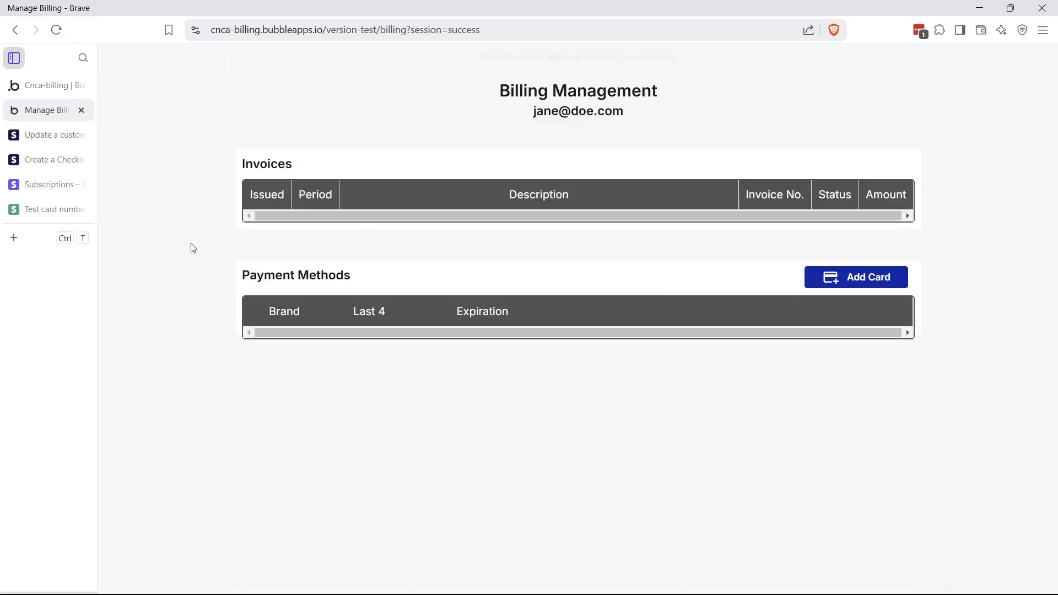
{"action": "scroll", "coordinate": [231, 349], "scroll_direction": "down", "scroll_amount": 3}
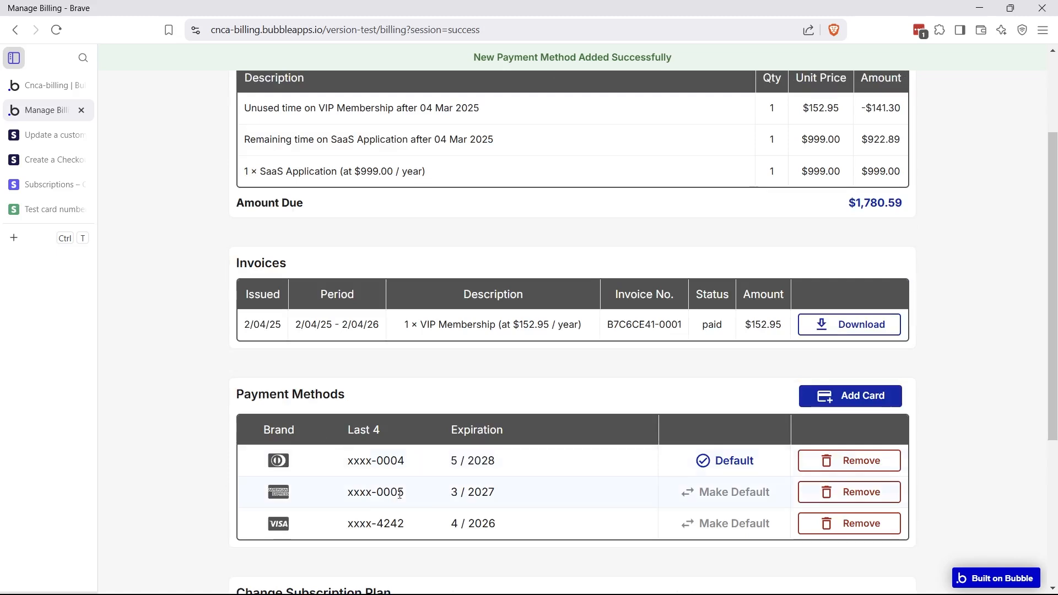
{"action": "scroll", "coordinate": [362, 447], "scroll_direction": "down", "scroll_amount": 3}
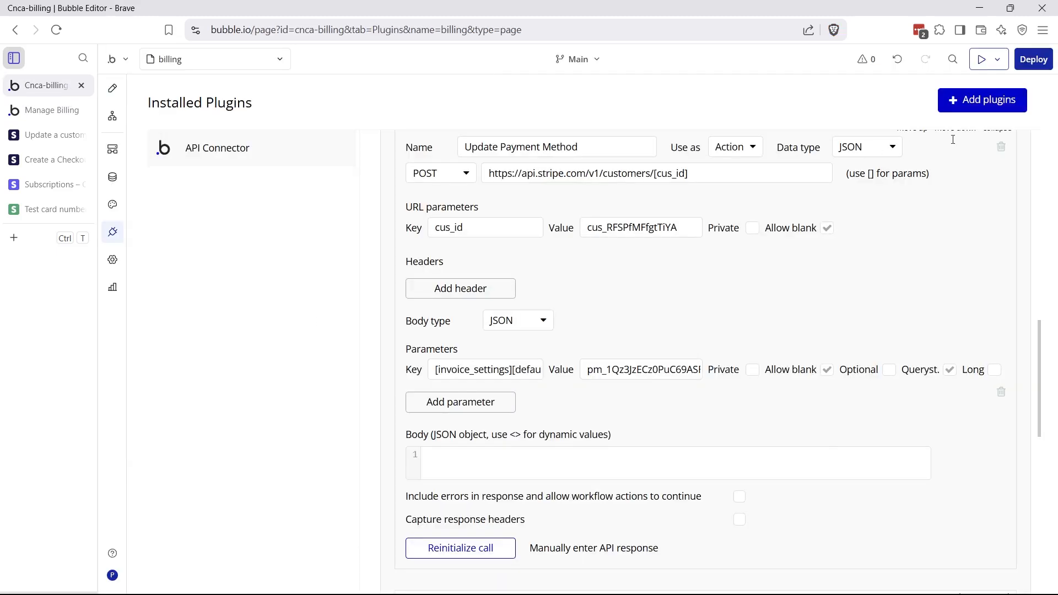
Expand the Detach Payment Method call and review its payment_methods/[pm_id]/detach URL
{"action": "scroll", "coordinate": [970, 170], "scroll_direction": "up", "scroll_amount": 4}
{"action": "left_click", "coordinate": [1003, 337]}
{"action": "scroll", "coordinate": [874, 373], "scroll_direction": "down", "scroll_amount": 3}
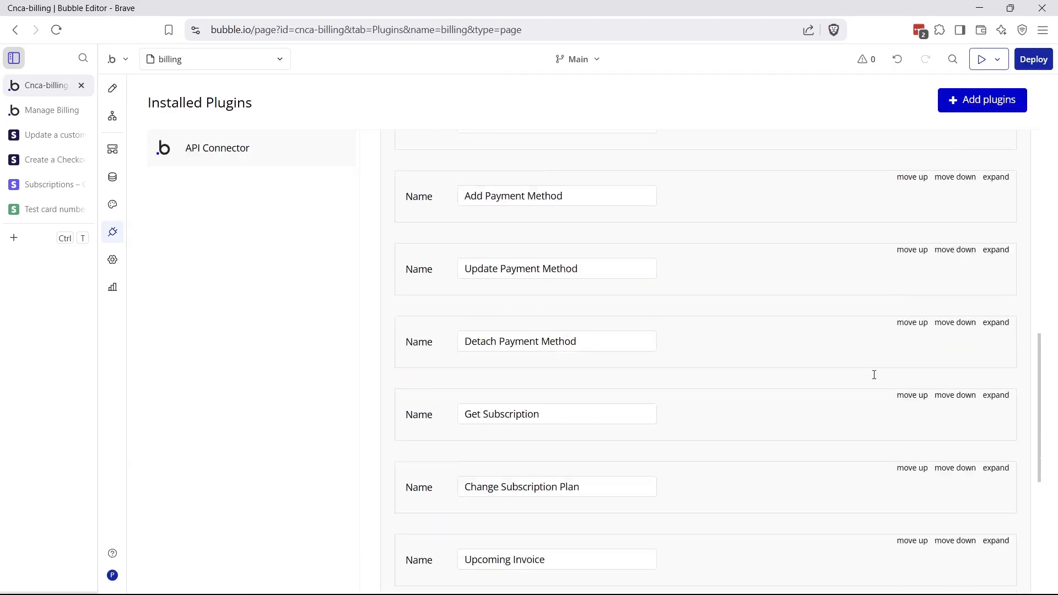
{"action": "left_click", "coordinate": [995, 270]}
{"action": "scroll", "coordinate": [673, 425], "scroll_direction": "down", "scroll_amount": 2}
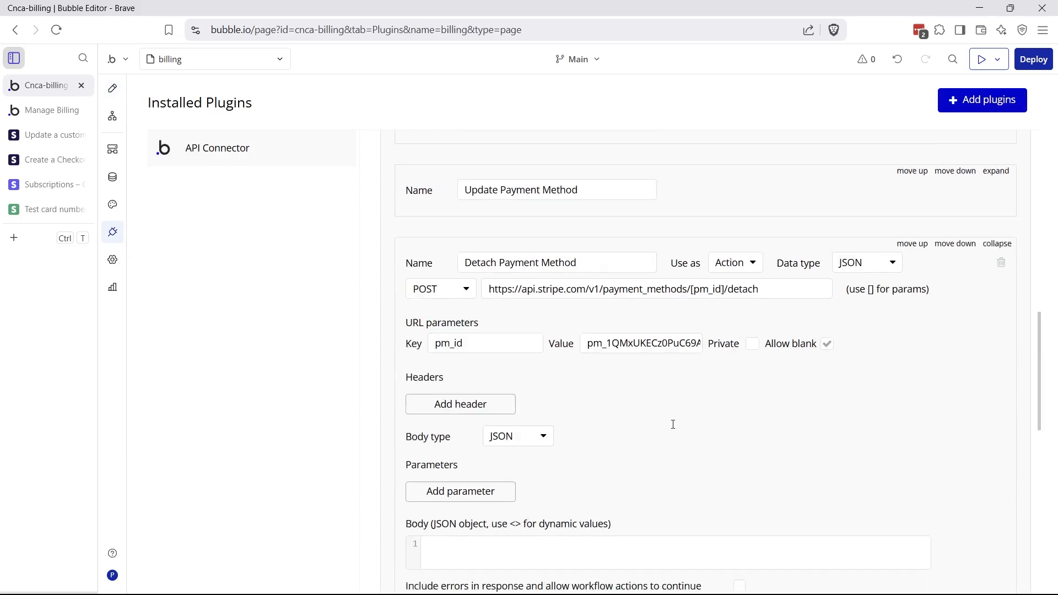
{"action": "left_click_drag", "start_coordinate": [600, 246], "coordinate": [723, 246]}
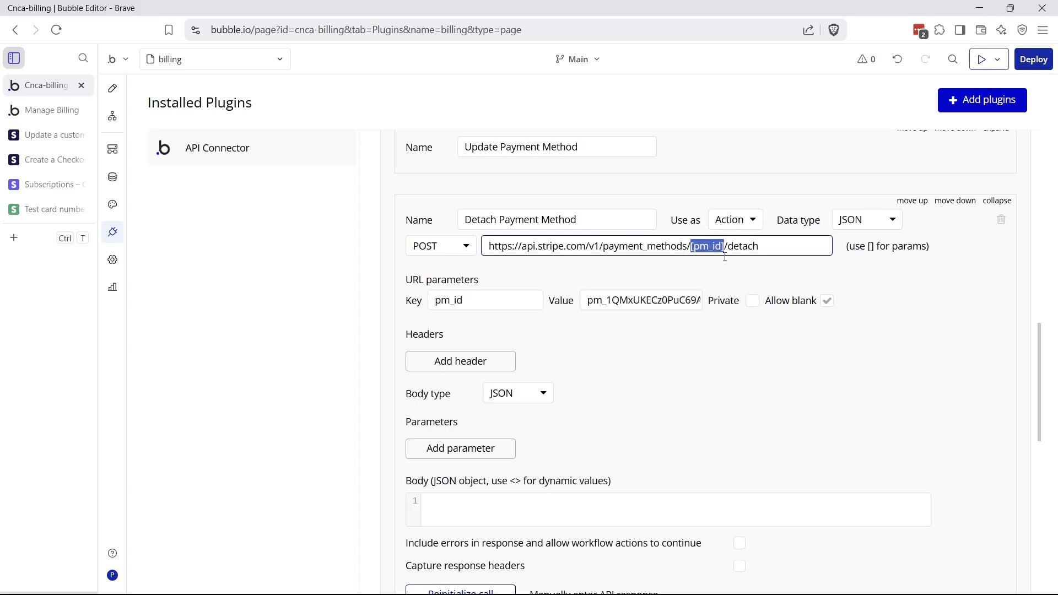
{"action": "left_click_drag", "start_coordinate": [730, 248], "coordinate": [777, 248]}
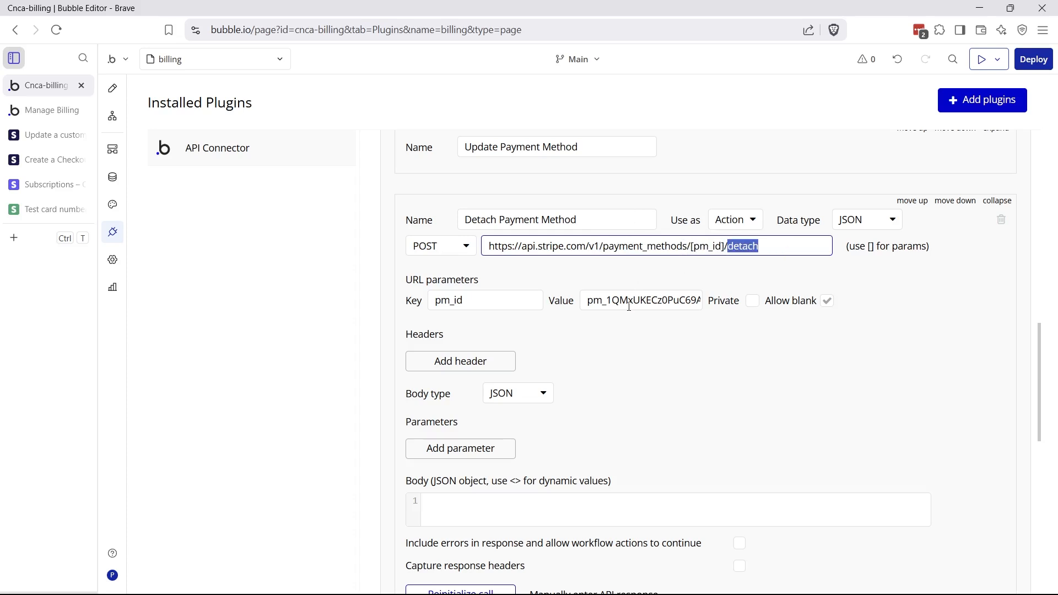
{"action": "scroll", "coordinate": [629, 306], "scroll_direction": "down", "scroll_amount": 1}
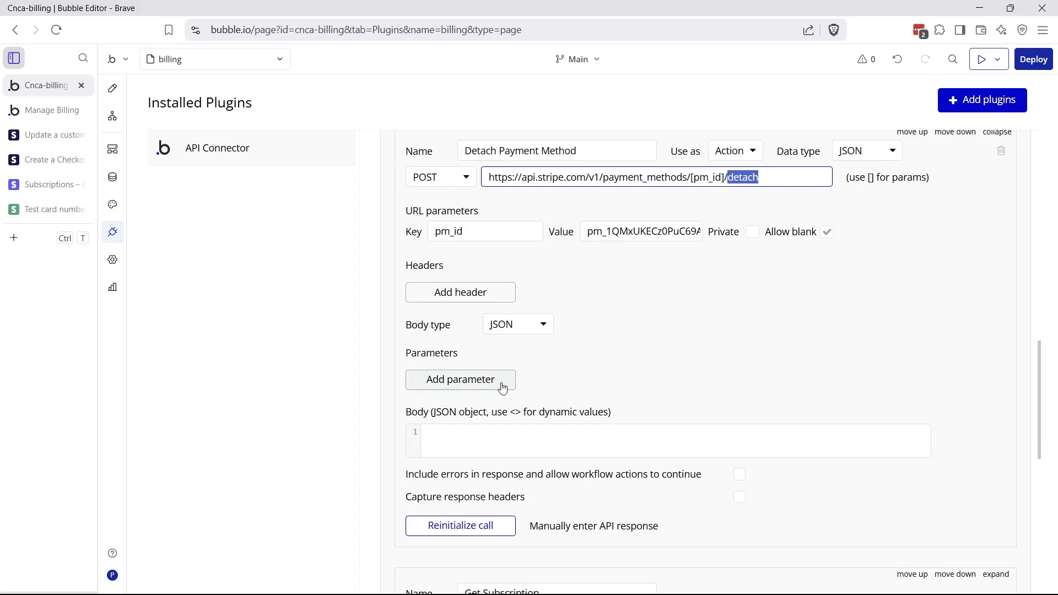
Review the Remove workflow's Stripe detach step settings
{"action": "left_click", "coordinate": [113, 116]}
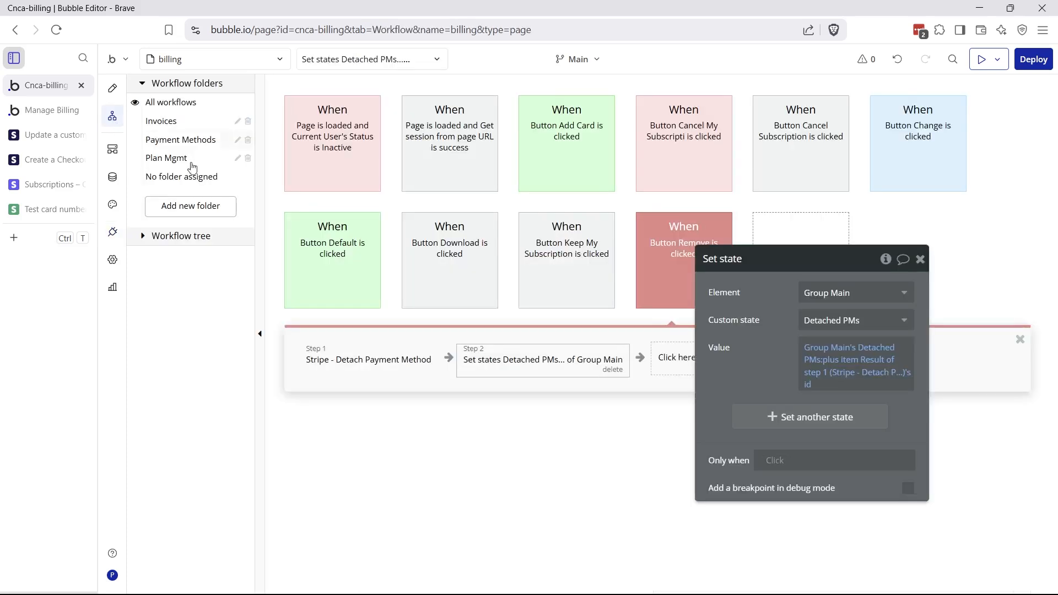
{"action": "left_click", "coordinate": [369, 361]}
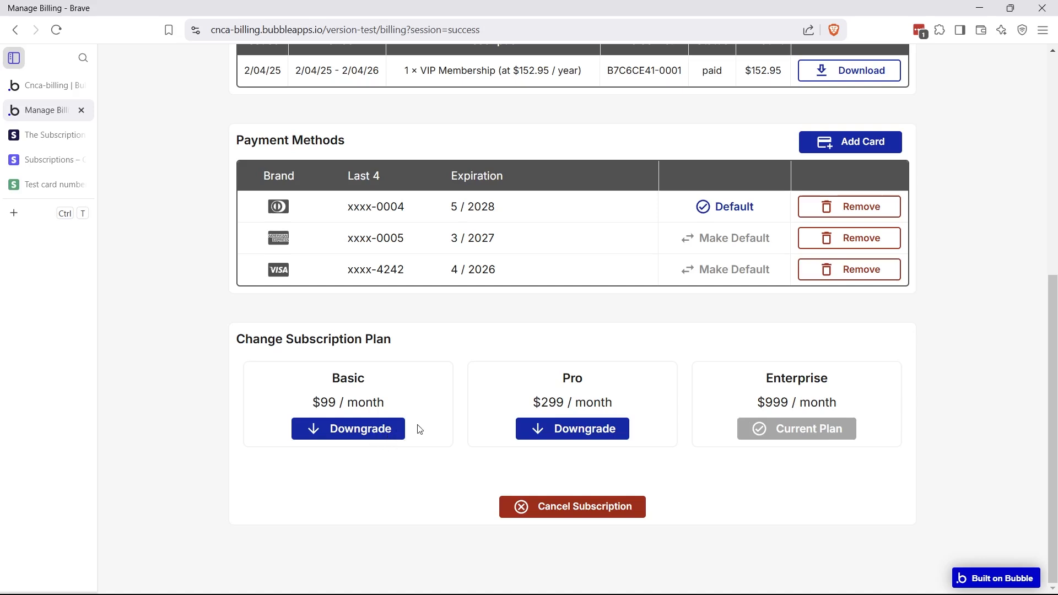
Review Subscription's Related Plan field and Plan's Amount, Name and Stripe ID fields
{"action": "left_click", "coordinate": [57, 87]}
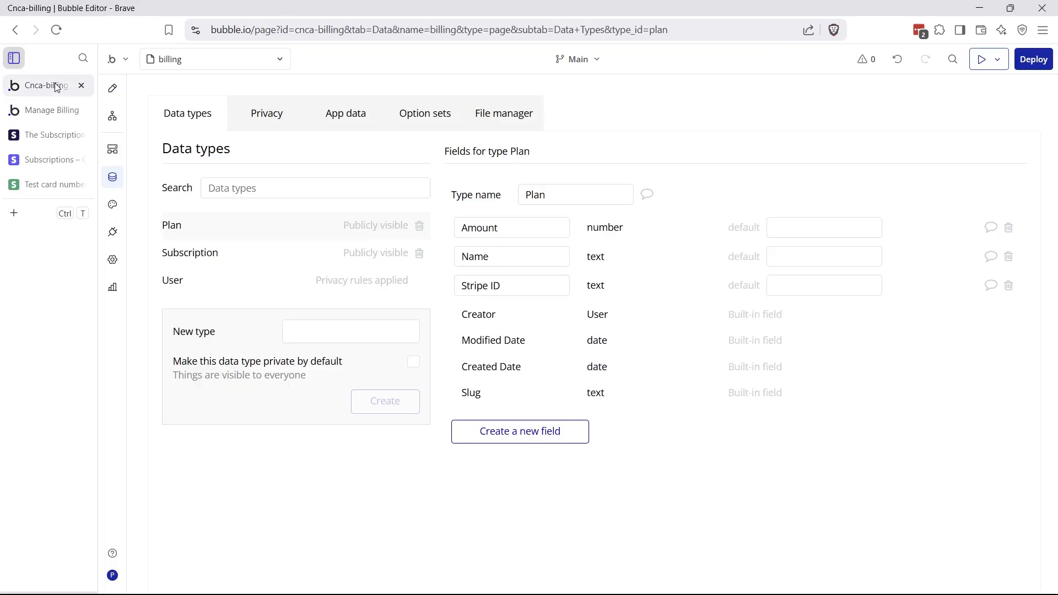
{"action": "left_click", "coordinate": [270, 266]}
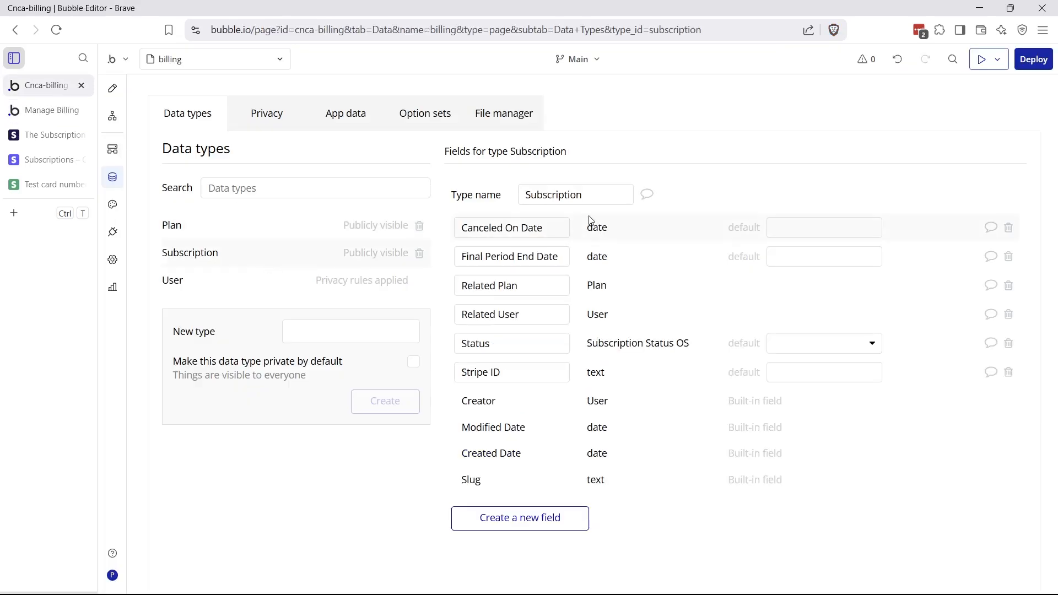
{"action": "double_click", "coordinate": [523, 202]}
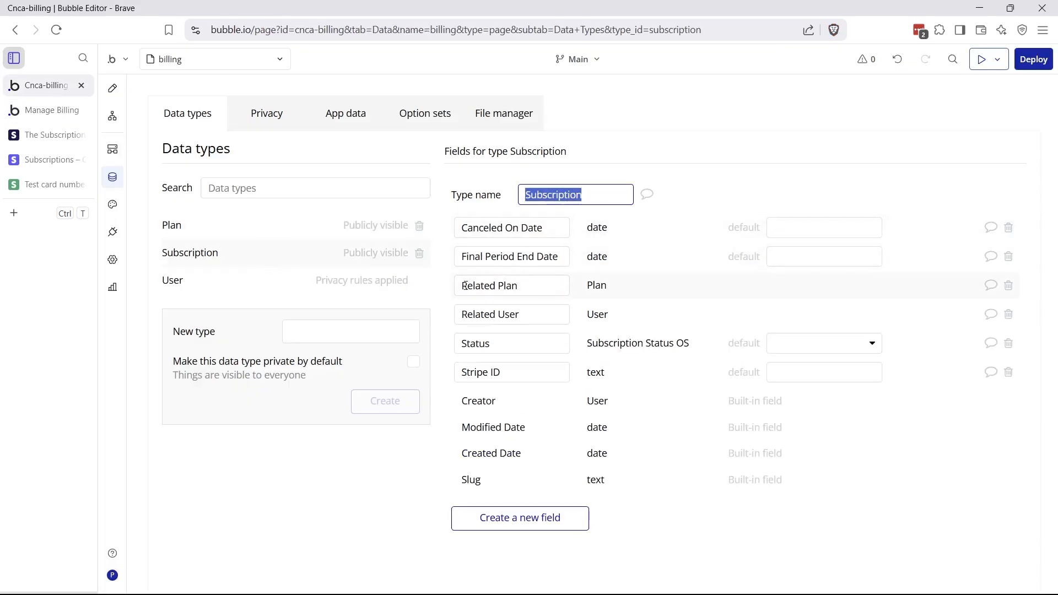
{"action": "left_click_drag", "start_coordinate": [464, 285], "coordinate": [541, 286]}
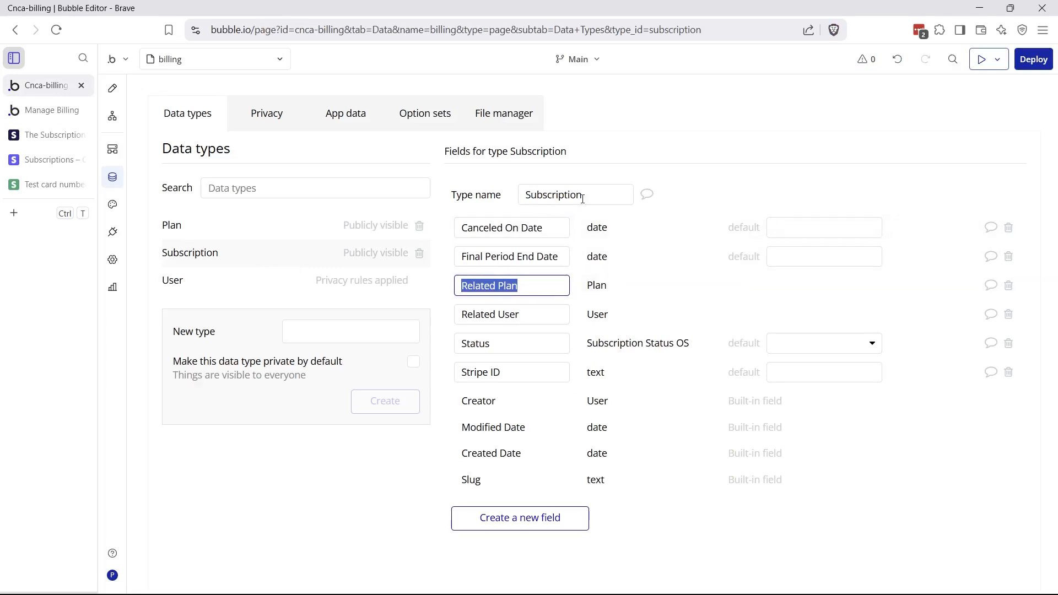
{"action": "left_click", "coordinate": [279, 232]}
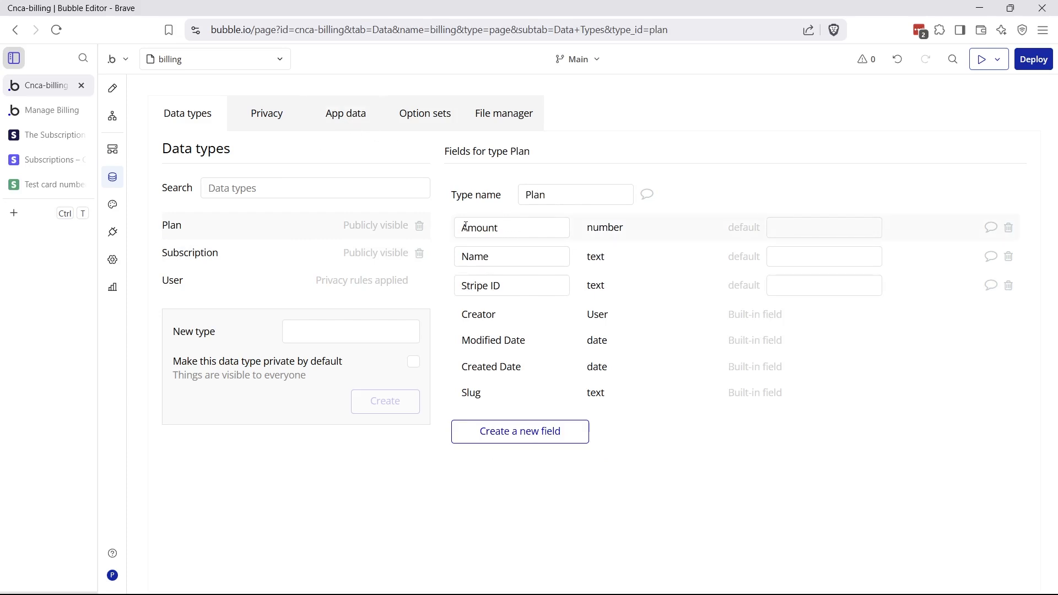
{"action": "left_click_drag", "start_coordinate": [467, 227], "coordinate": [490, 289]}
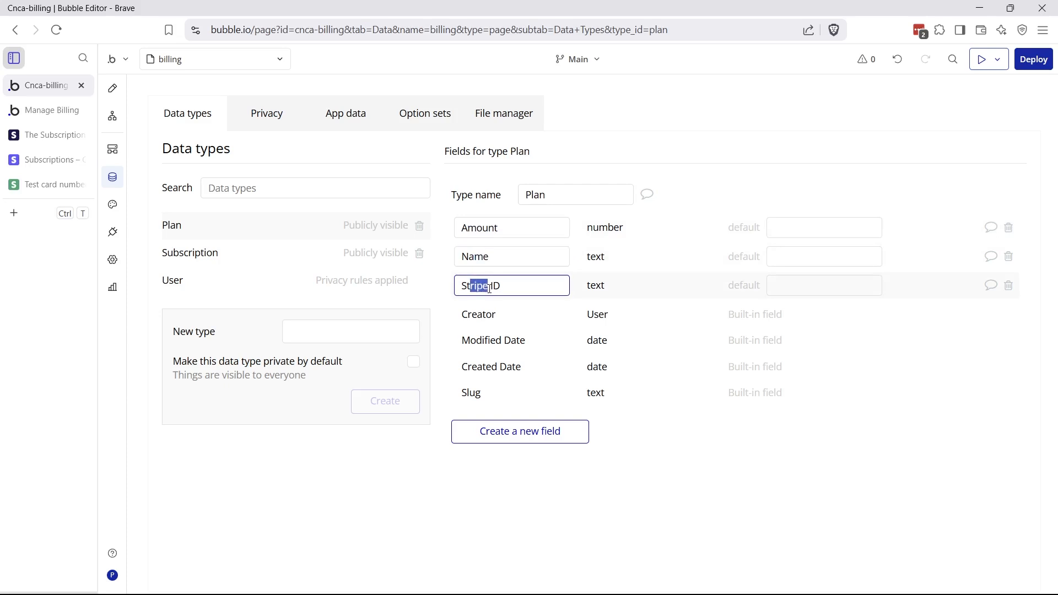
{"action": "left_click", "coordinate": [61, 141]}
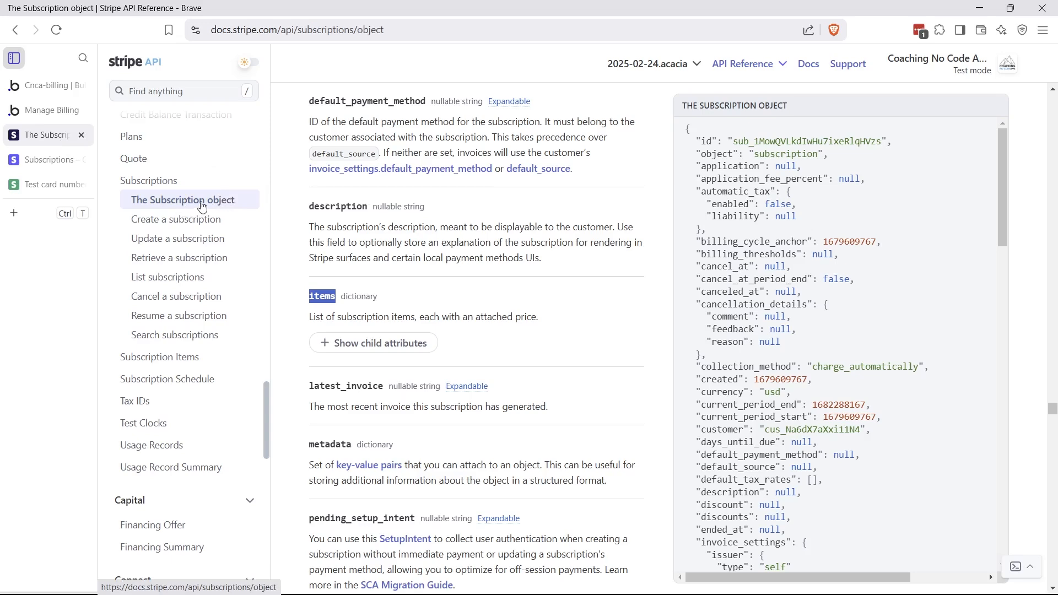
{"action": "scroll", "coordinate": [346, 222], "scroll_direction": "up", "scroll_amount": 10}
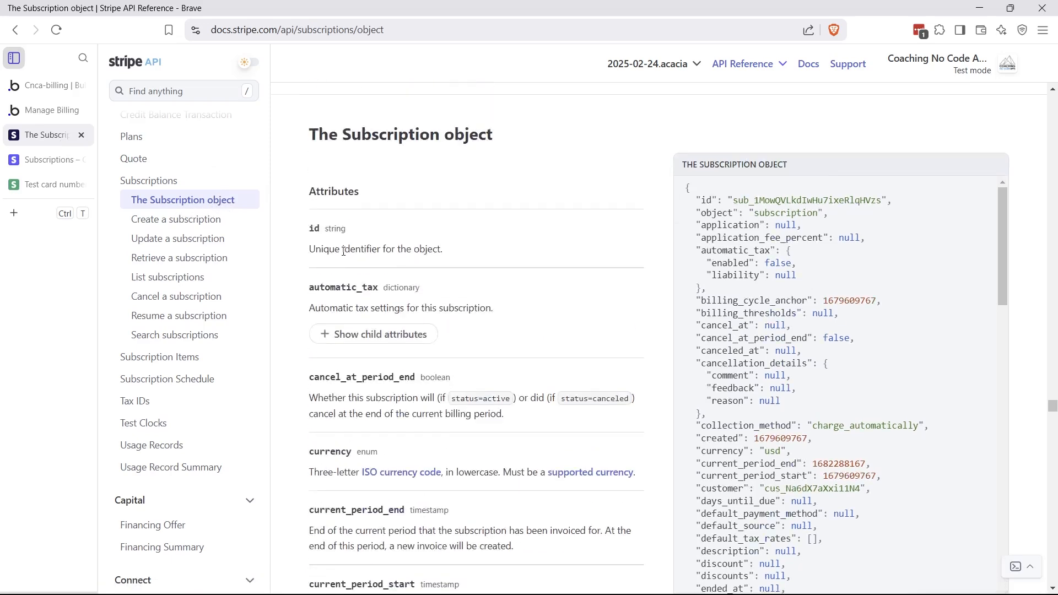
{"action": "scroll", "coordinate": [354, 231], "scroll_direction": "down", "scroll_amount": 1}
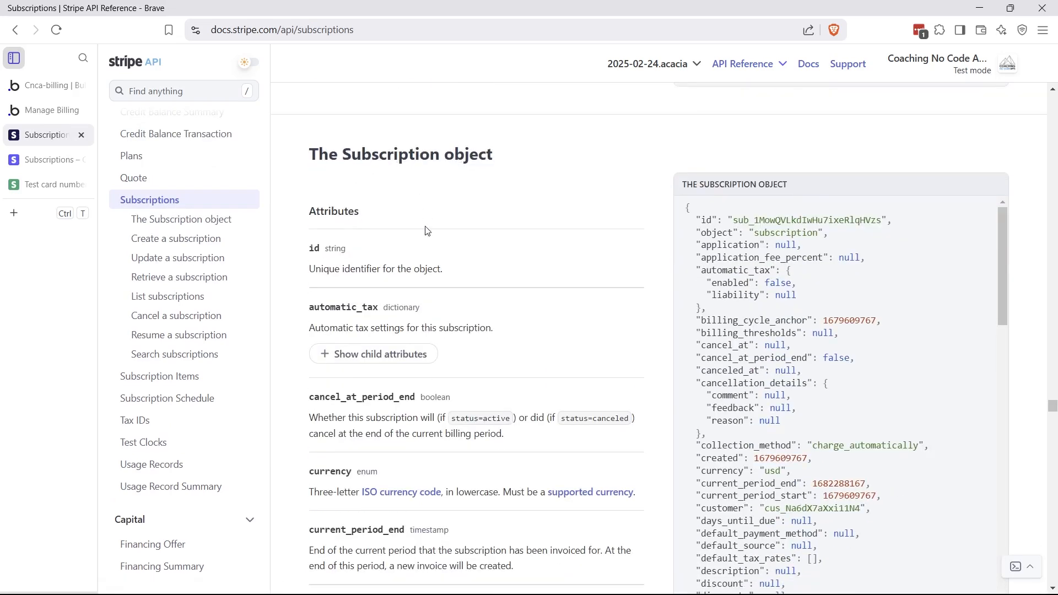
{"action": "scroll", "coordinate": [402, 413], "scroll_direction": "down", "scroll_amount": 8}
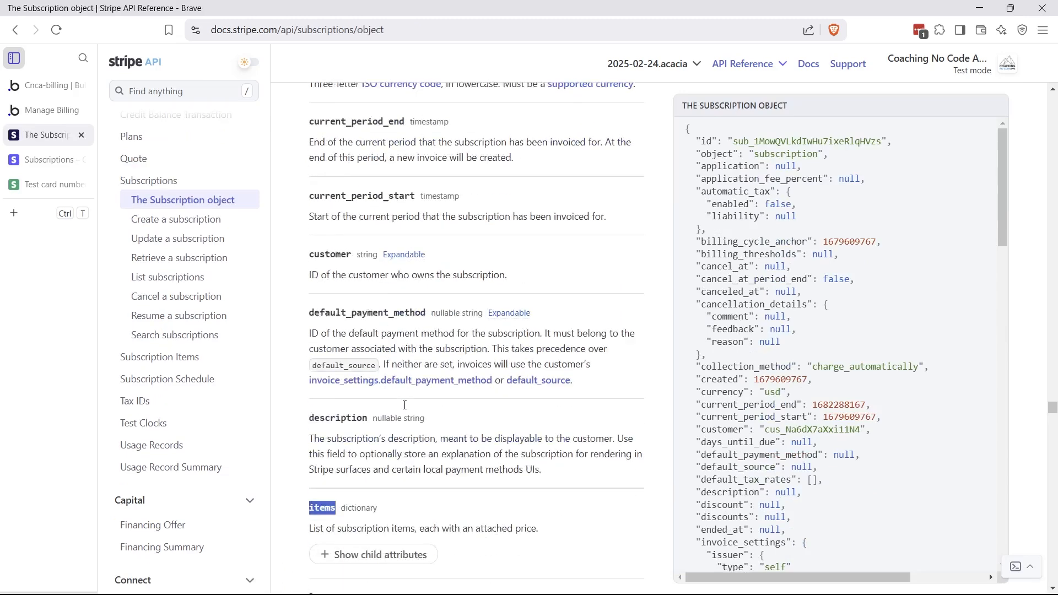
{"action": "scroll", "coordinate": [405, 408], "scroll_direction": "down", "scroll_amount": 3}
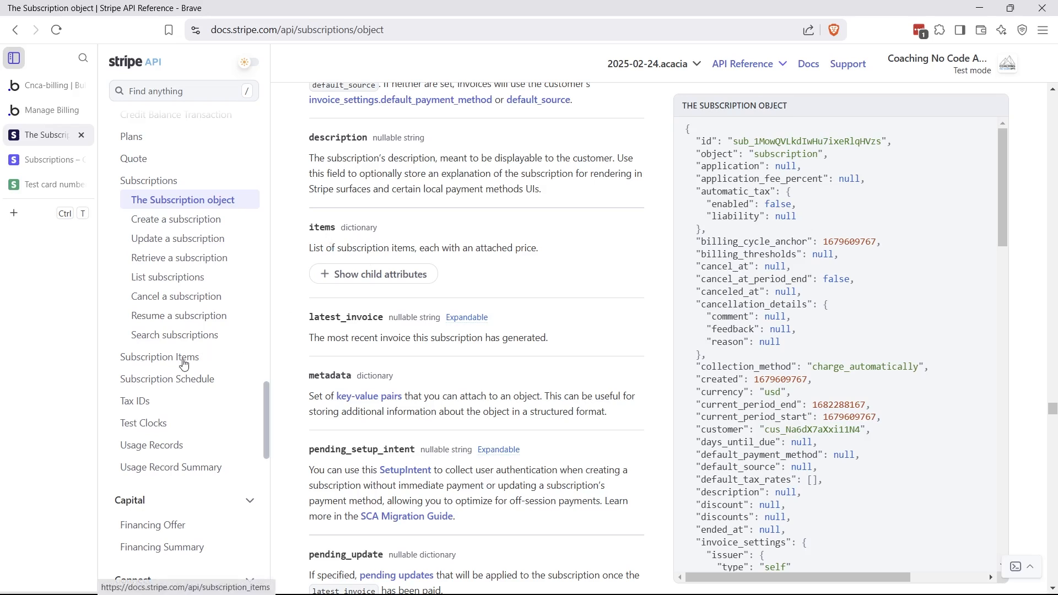
Open the SaaS Application test subscription in Stripe and check its product name
{"action": "left_click", "coordinate": [34, 161]}
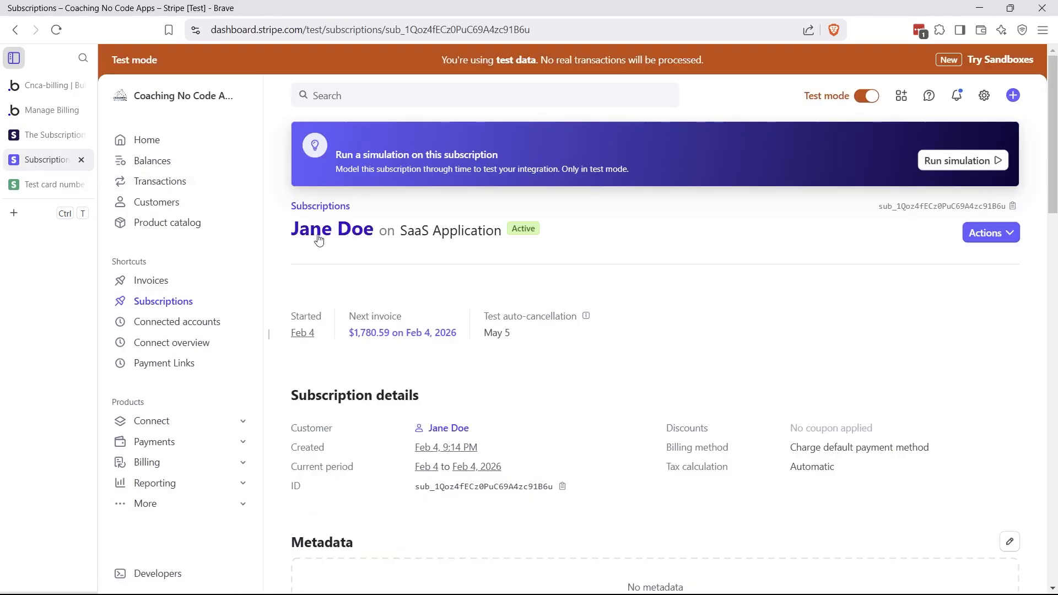
{"action": "left_click_drag", "start_coordinate": [400, 237], "coordinate": [507, 241]}
{"action": "left_click", "coordinate": [405, 232]}
{"action": "left_click_drag", "start_coordinate": [403, 232], "coordinate": [490, 232]}
{"action": "left_click", "coordinate": [452, 272]}
Check the $999.00 yearly price and select the subscription item ID under Pricing
{"action": "scroll", "coordinate": [451, 294], "scroll_direction": "down", "scroll_amount": 1}
{"action": "scroll", "coordinate": [451, 298], "scroll_direction": "down", "scroll_amount": 6}
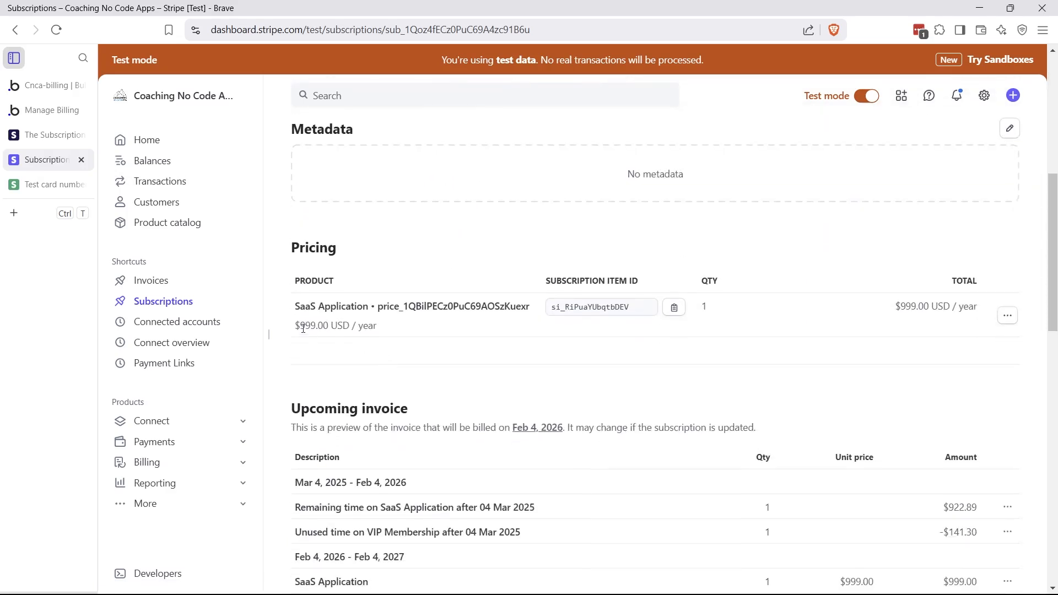
{"action": "left_click_drag", "start_coordinate": [300, 326], "coordinate": [327, 327]}
{"action": "double_click", "coordinate": [553, 310]}
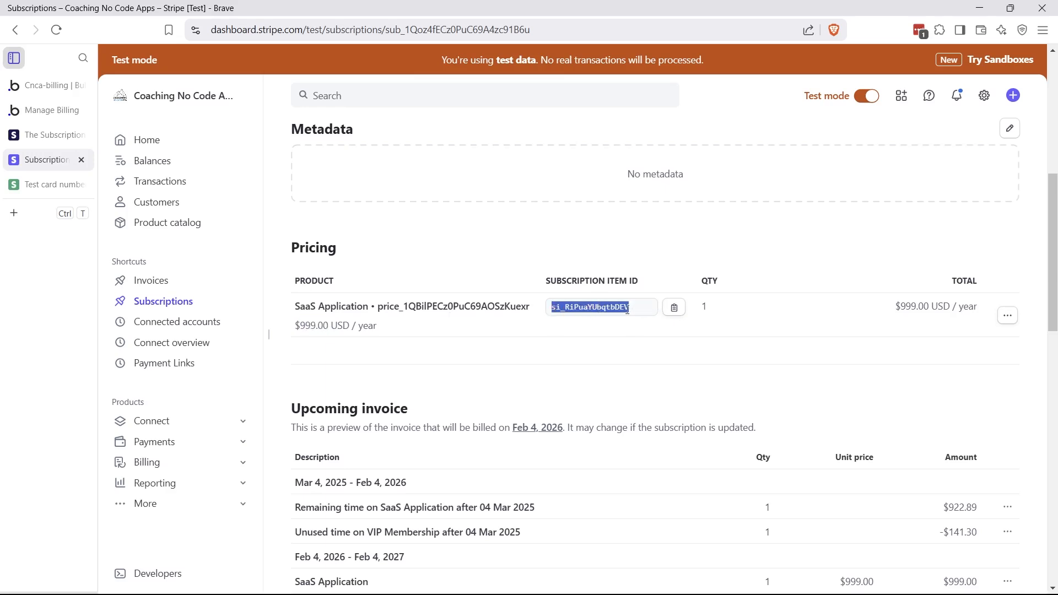
{"action": "left_click", "coordinate": [628, 330]}
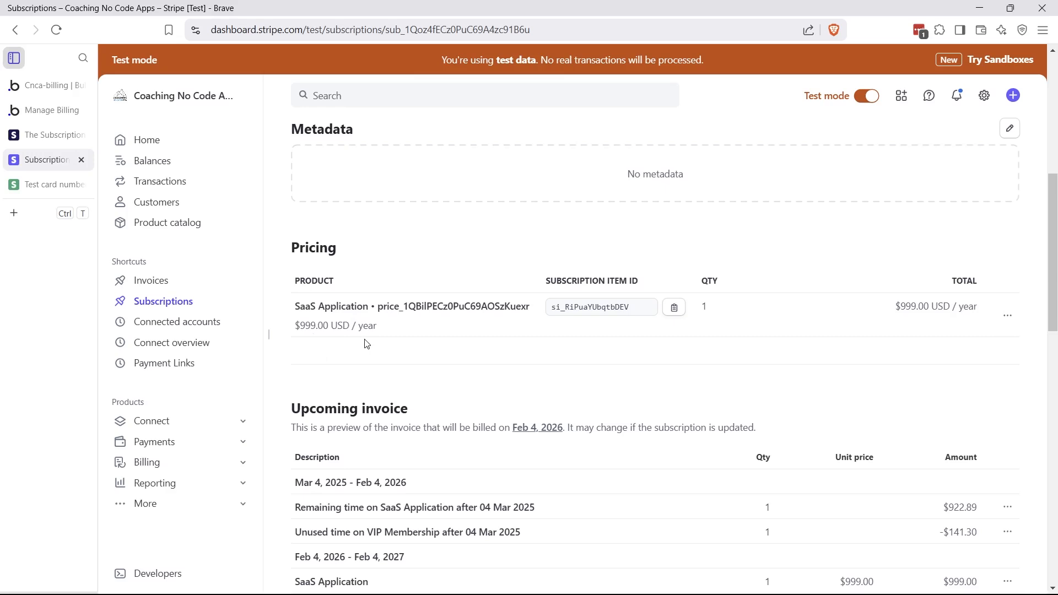
{"action": "left_click_drag", "start_coordinate": [302, 310], "coordinate": [408, 309]}
{"action": "left_click", "coordinate": [410, 321]}
Inspect the subscription ID in the page's web address
{"action": "left_click", "coordinate": [397, 35]}
{"action": "left_click", "coordinate": [421, 32]}
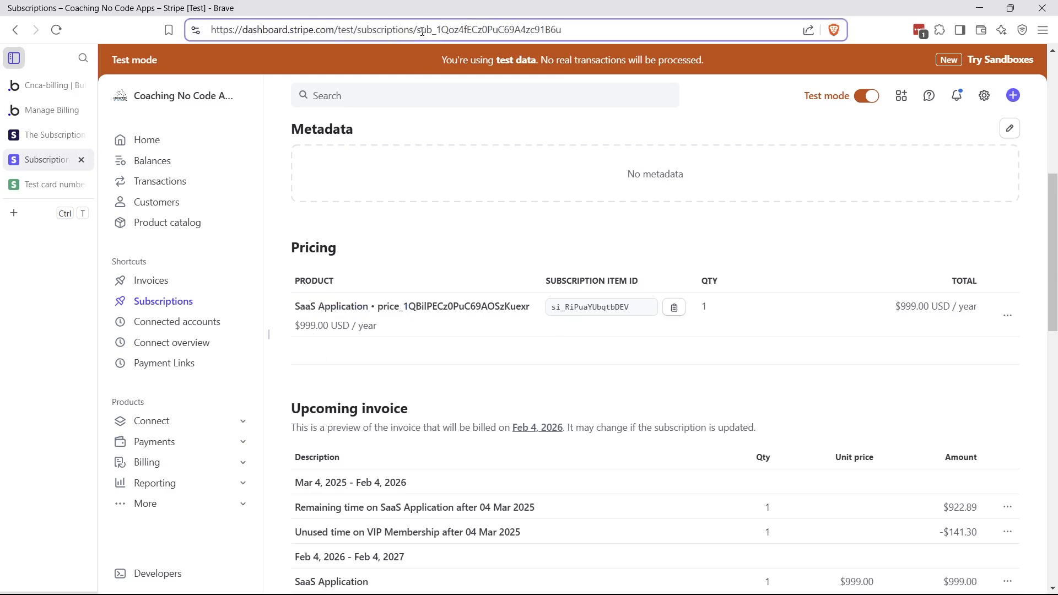
{"action": "left_click_drag", "start_coordinate": [414, 29], "coordinate": [436, 30]}
{"action": "left_click", "coordinate": [552, 310]}
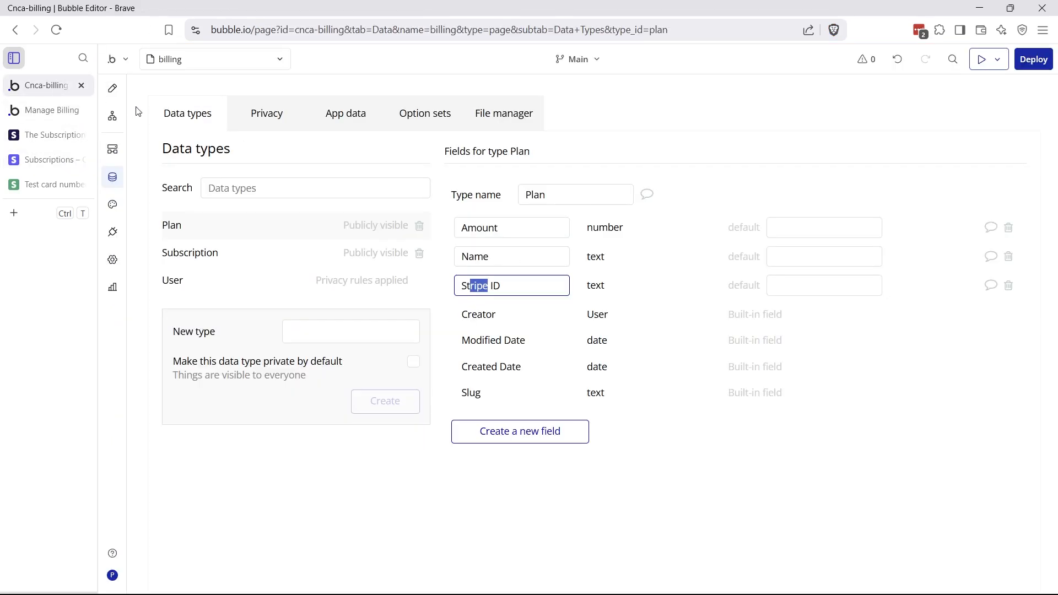
Review the billing page's workflows and the Get Subscription step's settings
{"action": "left_click", "coordinate": [112, 116]}
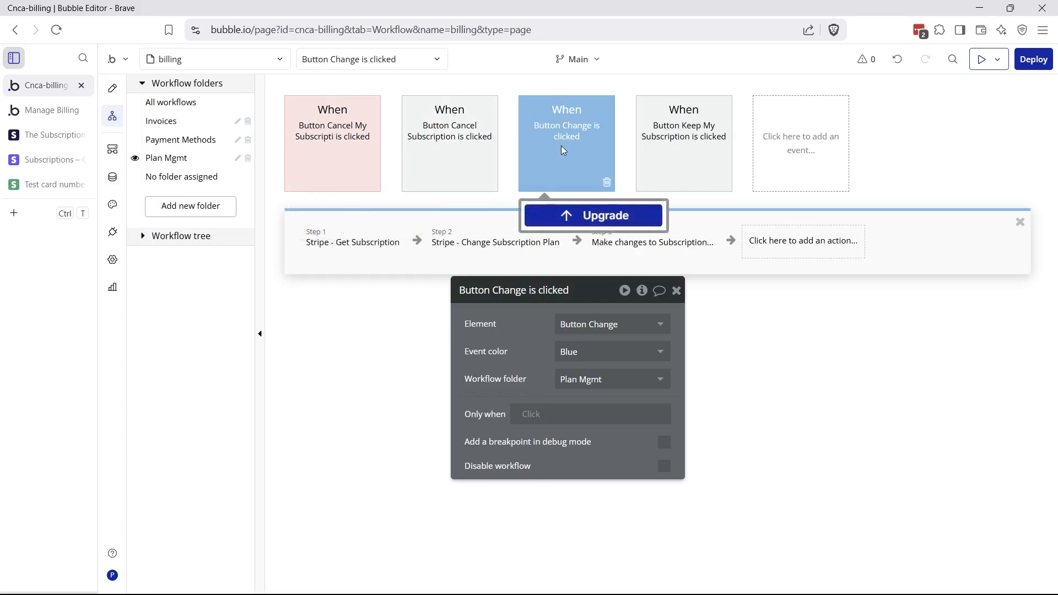
{"action": "left_click", "coordinate": [49, 109]}
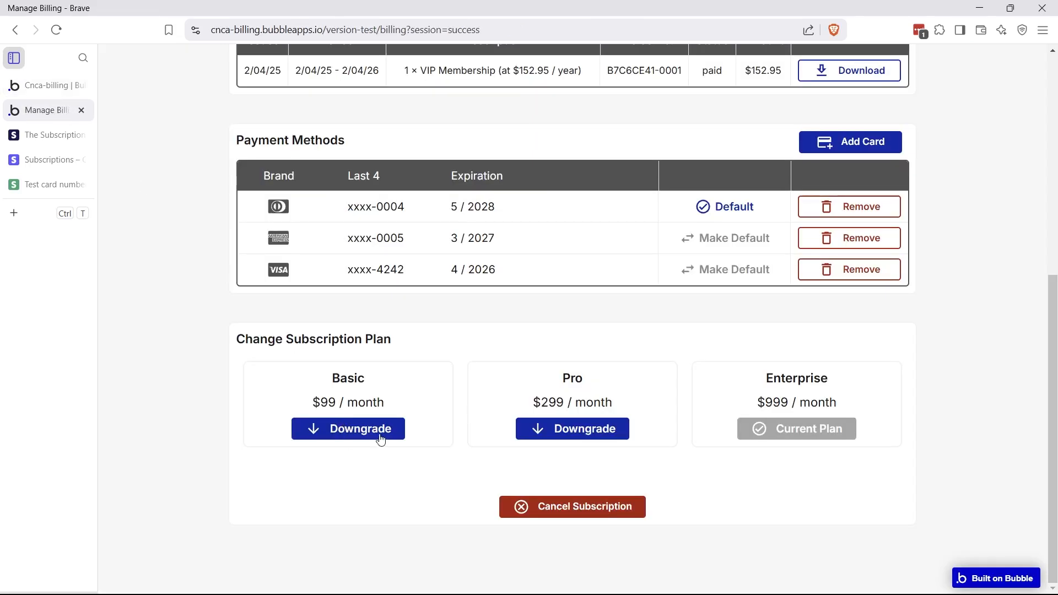
{"action": "left_click", "coordinate": [60, 90]}
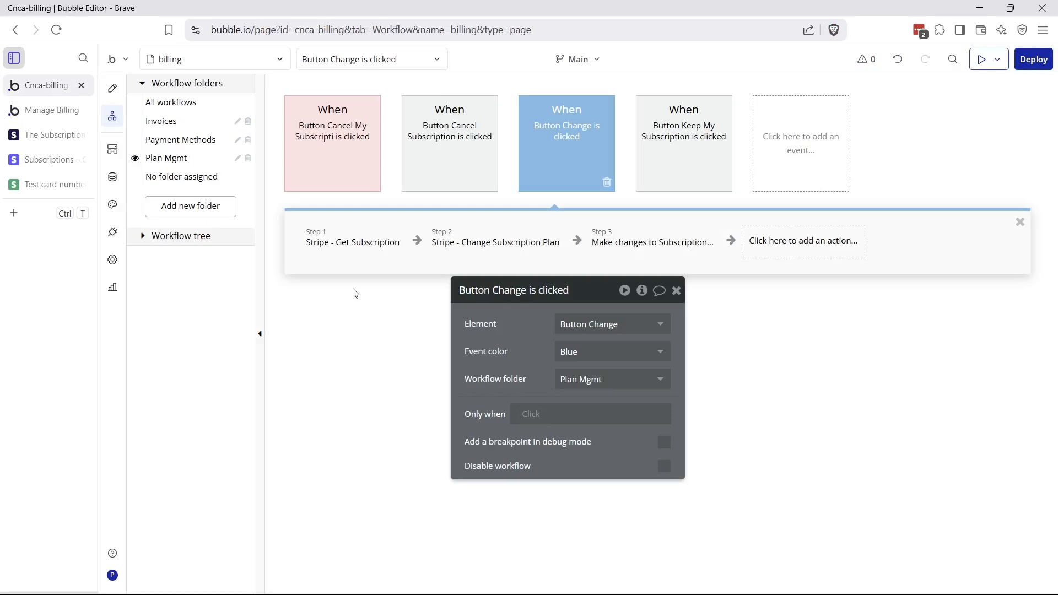
{"action": "left_click", "coordinate": [363, 251]}
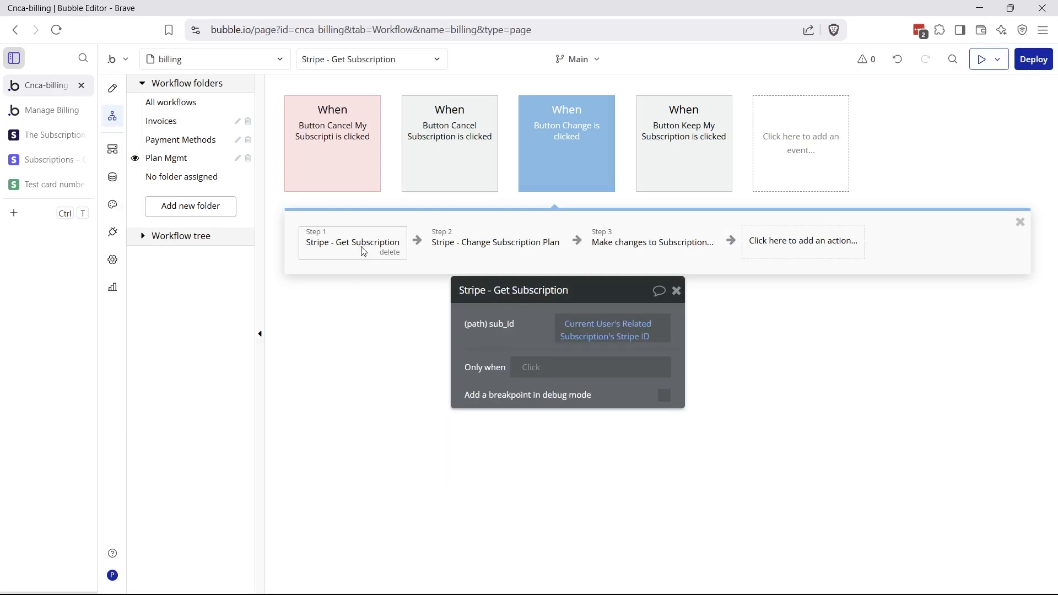
Check the API Connector's Get Subscription call URL and its [sub_id] parameter
{"action": "left_click", "coordinate": [120, 236]}
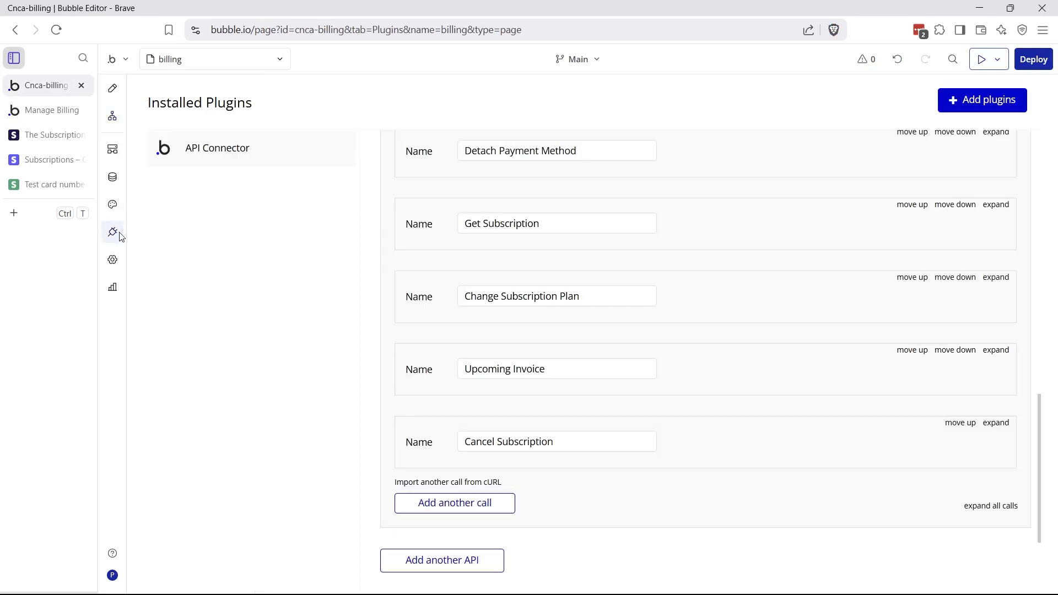
{"action": "left_click", "coordinate": [999, 205]}
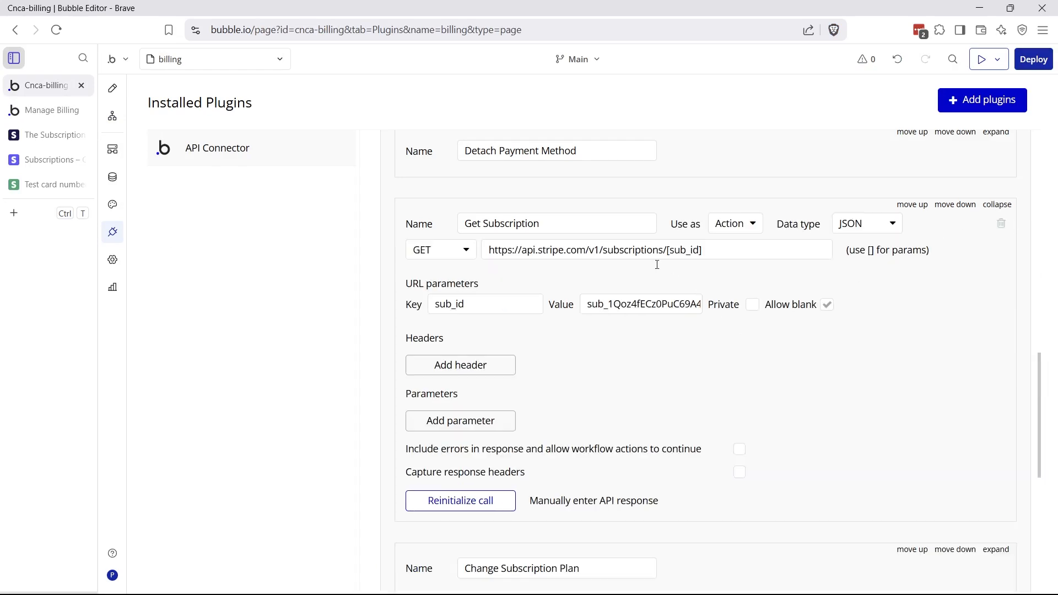
{"action": "left_click_drag", "start_coordinate": [664, 254], "coordinate": [720, 259]}
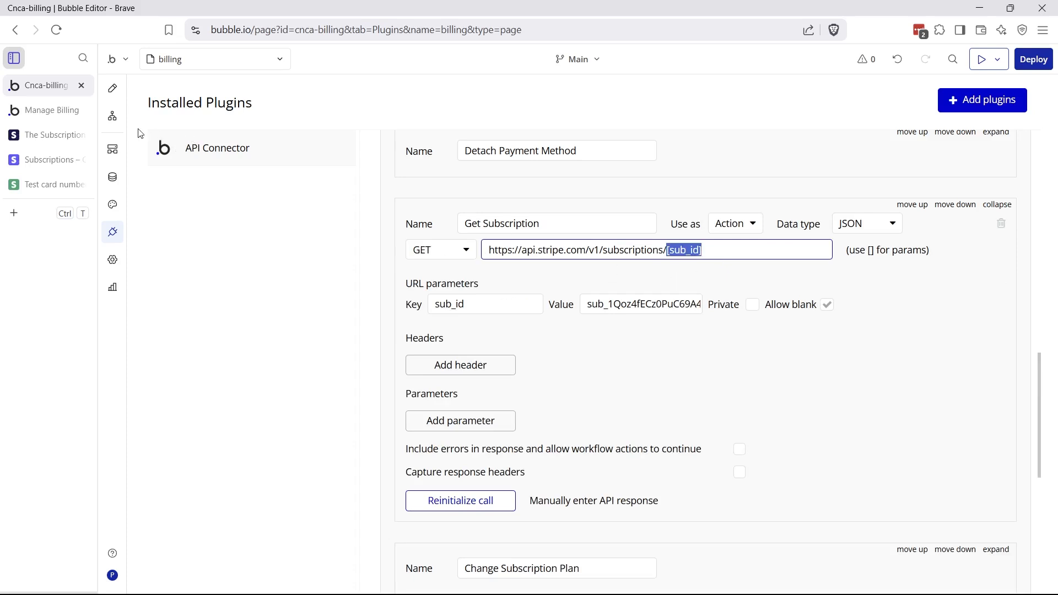
Inspect the Change Subscription Plan step's inputs against the Stripe subscription
{"action": "left_click", "coordinate": [113, 117]}
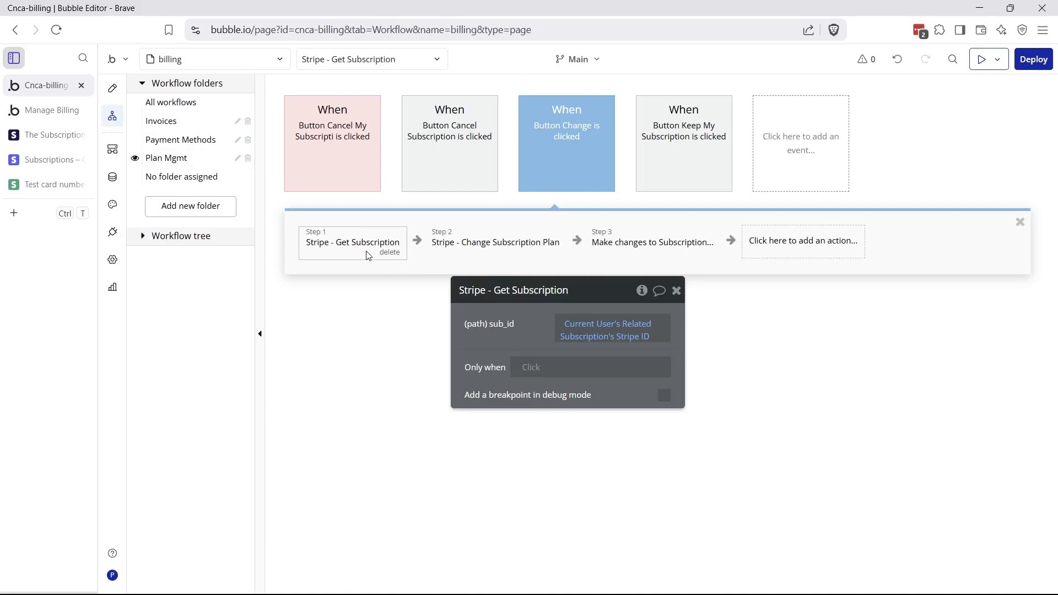
{"action": "left_click", "coordinate": [435, 251]}
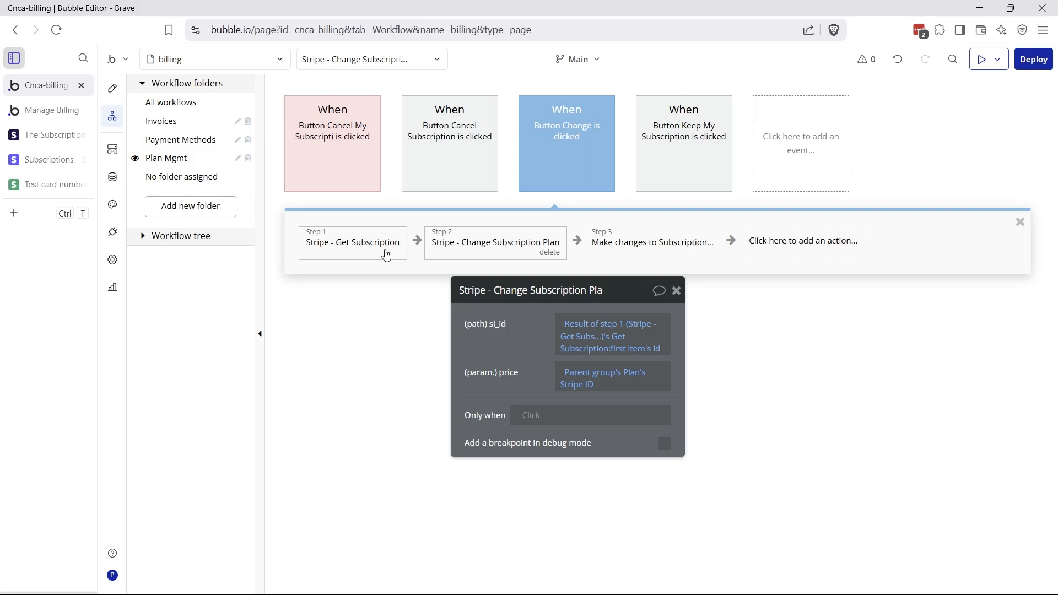
{"action": "left_click", "coordinate": [370, 250]}
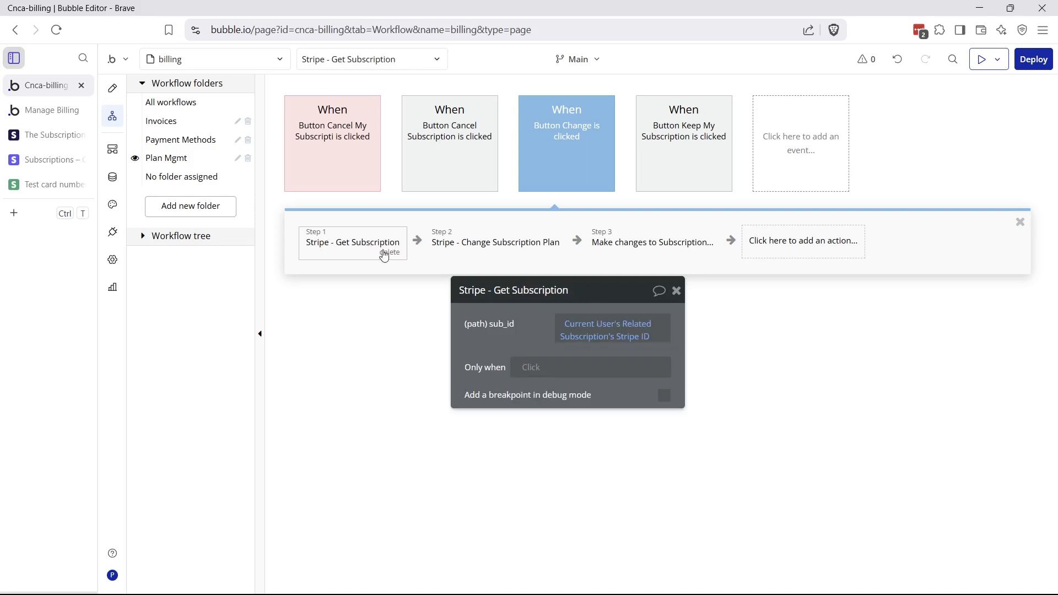
{"action": "left_click", "coordinate": [490, 257]}
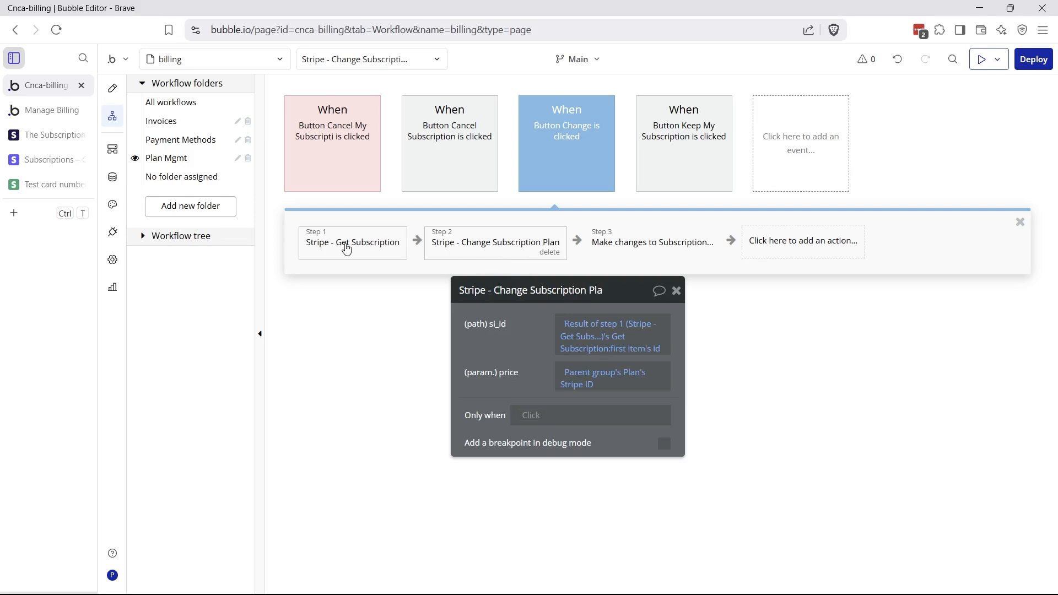
{"action": "left_click", "coordinate": [50, 159]}
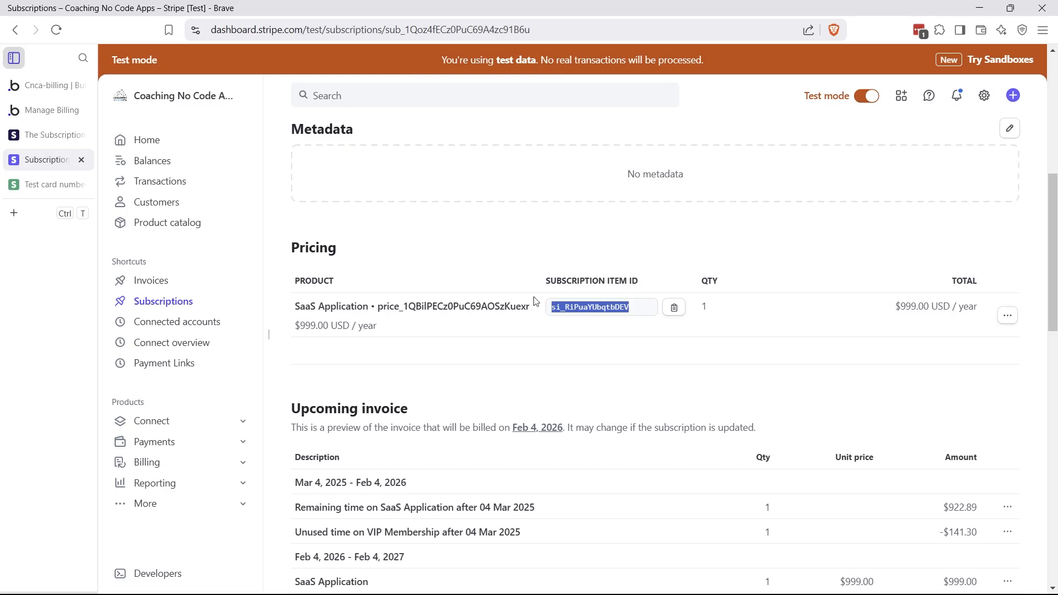
{"action": "left_click", "coordinate": [50, 85]}
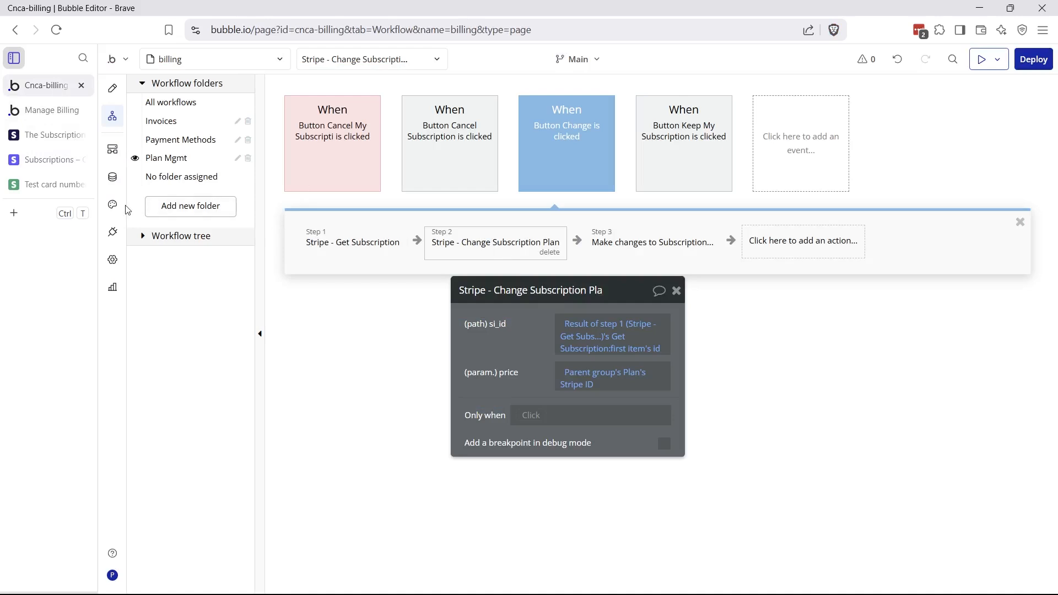
Expand the Change Subscription Plan call and review its subscription_items URL and price parameter
{"action": "left_click", "coordinate": [113, 232]}
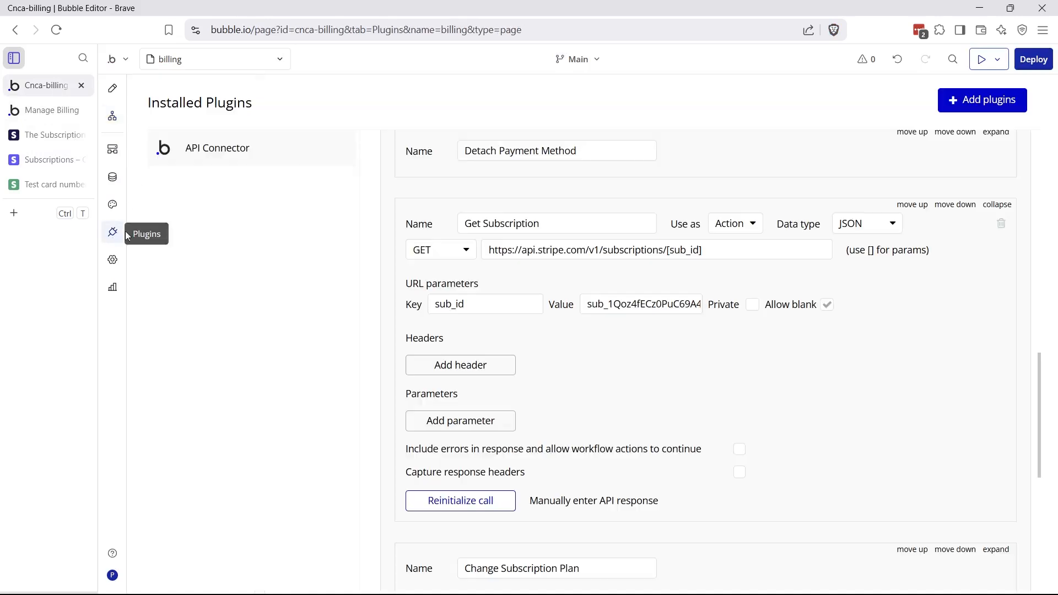
{"action": "left_click", "coordinate": [992, 205]}
{"action": "left_click", "coordinate": [998, 278]}
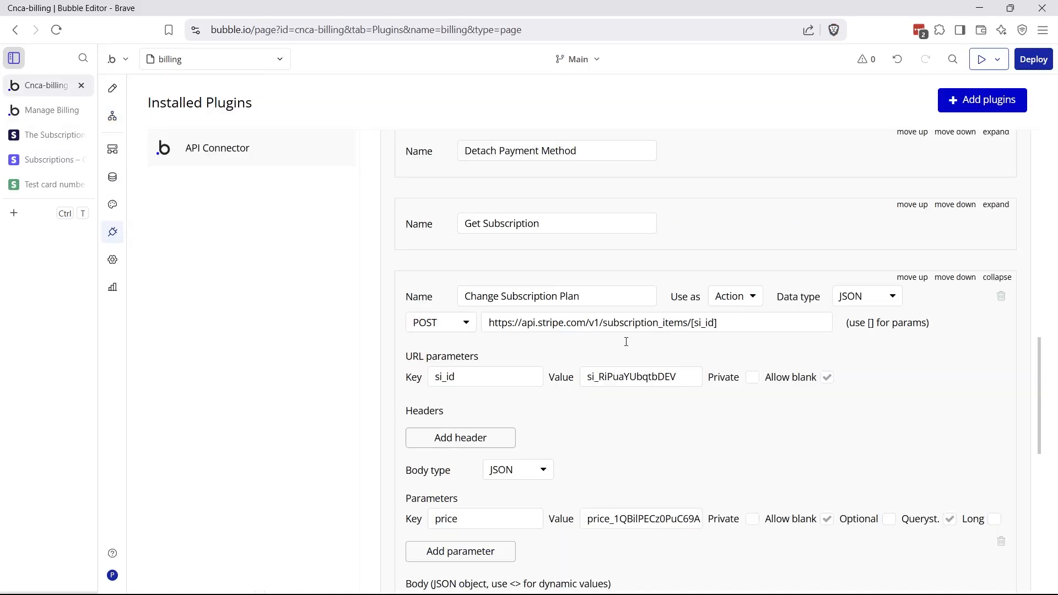
{"action": "scroll", "coordinate": [621, 308], "scroll_direction": "down", "scroll_amount": 1}
{"action": "left_click_drag", "start_coordinate": [600, 255], "coordinate": [729, 261]}
{"action": "left_click", "coordinate": [694, 263]}
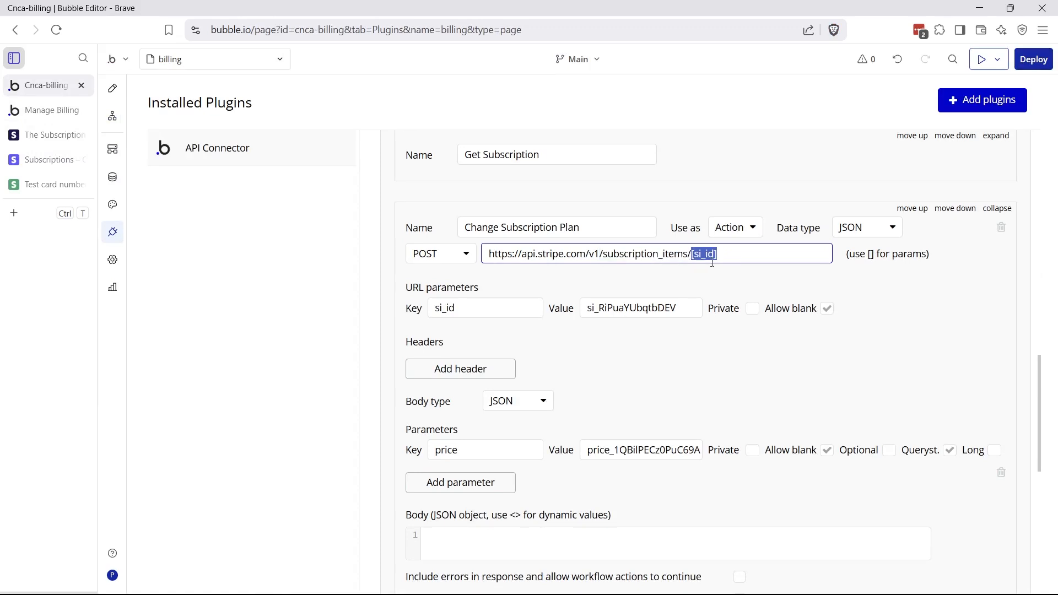
{"action": "left_click", "coordinate": [112, 116]}
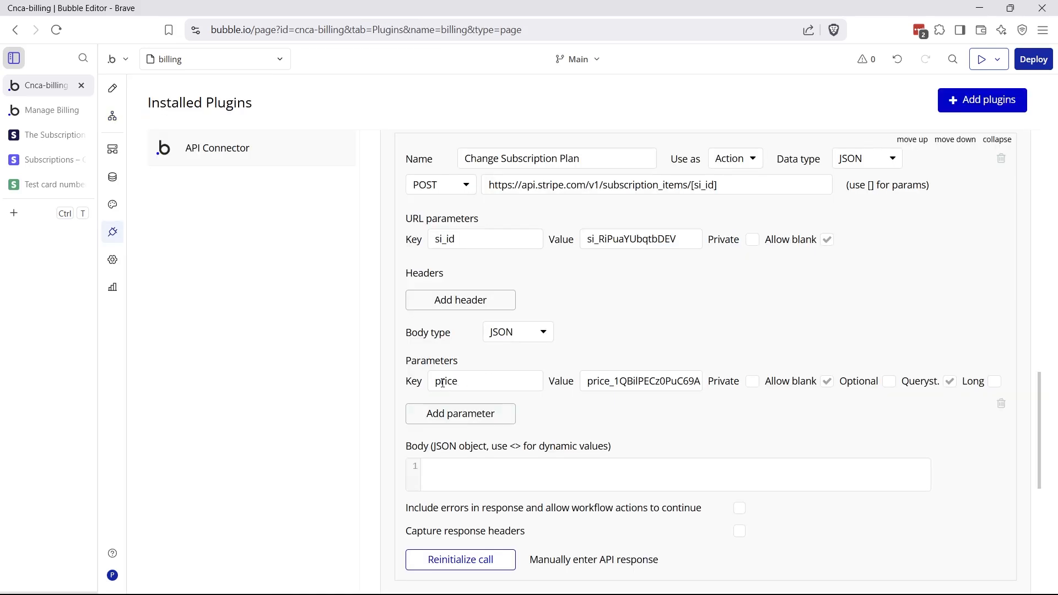
{"action": "left_click_drag", "start_coordinate": [435, 381], "coordinate": [478, 385]}
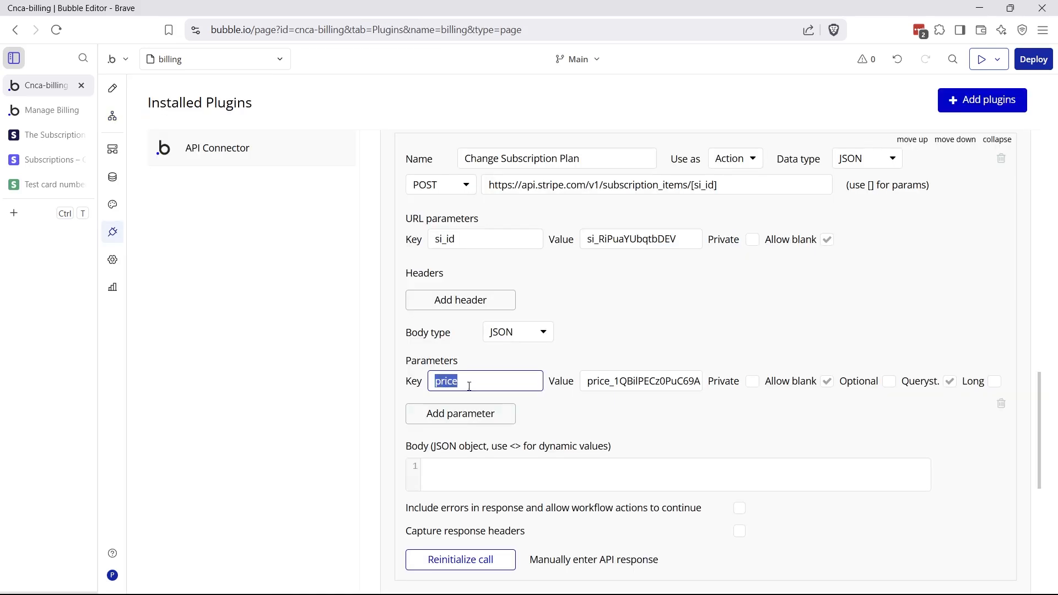
{"action": "left_click", "coordinate": [52, 135]}
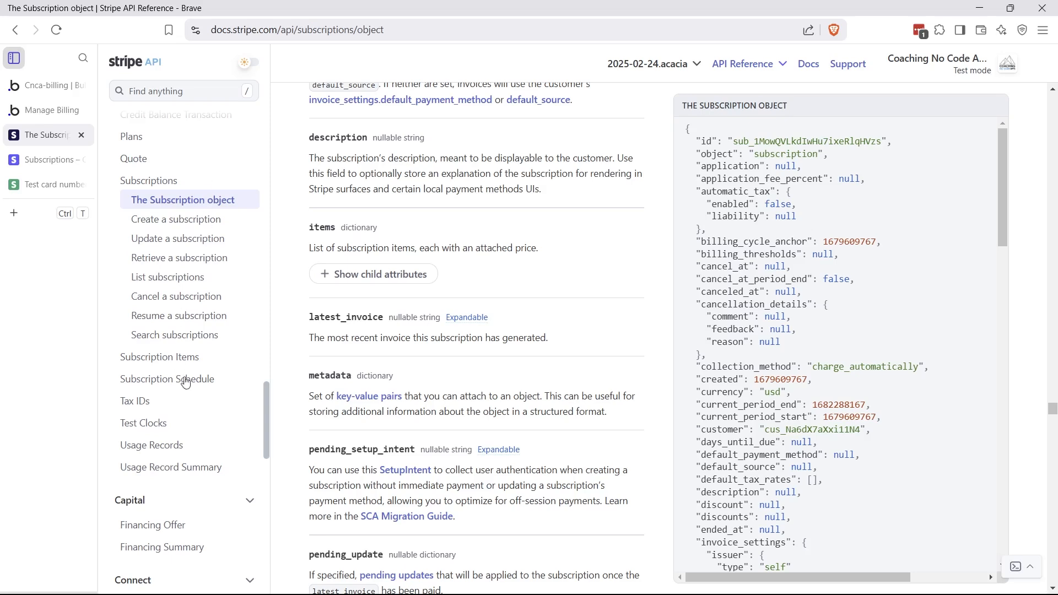
Read the price parameter in Stripe's Update a subscription item documentation
{"action": "left_click", "coordinate": [188, 357]}
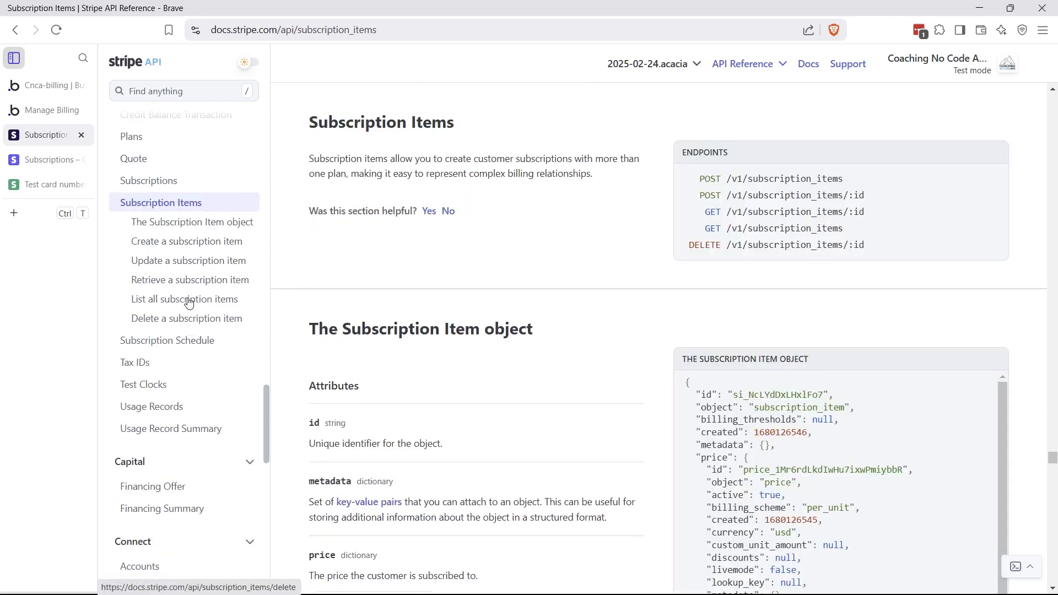
{"action": "left_click", "coordinate": [196, 270]}
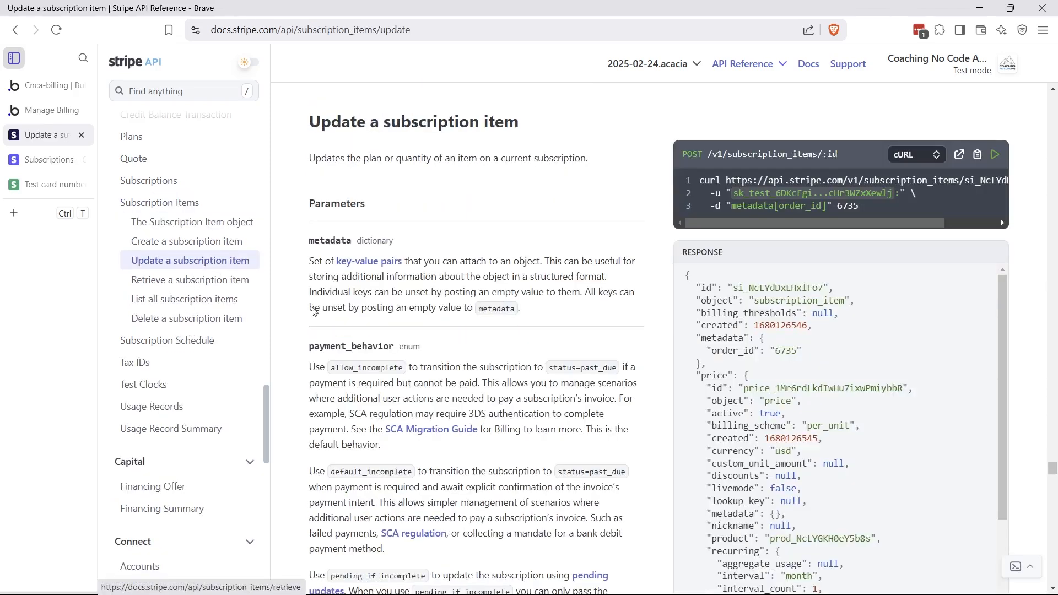
{"action": "scroll", "coordinate": [448, 380], "scroll_direction": "down", "scroll_amount": 10}
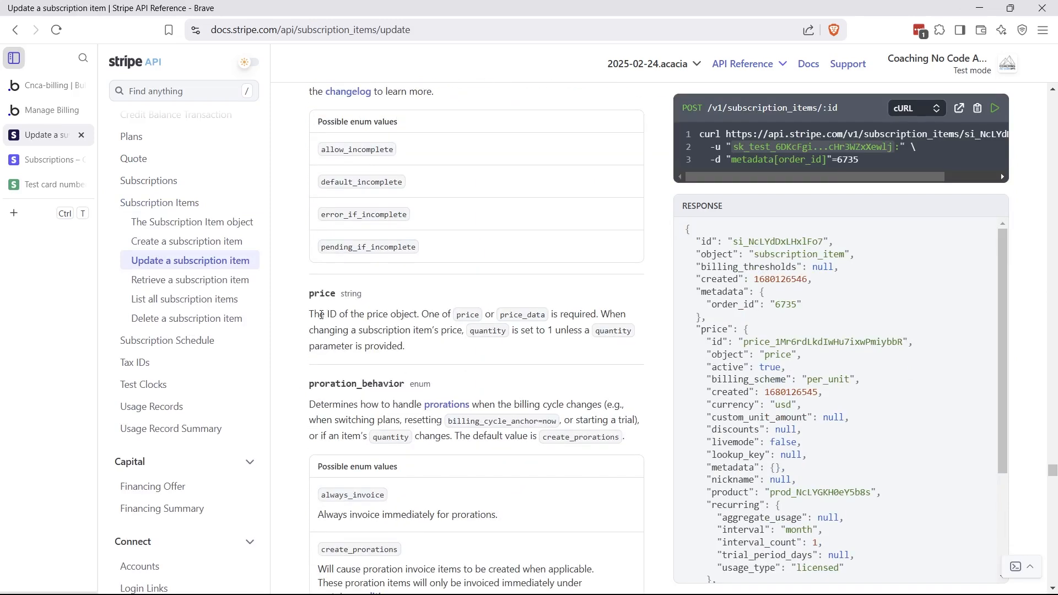
{"action": "left_click_drag", "start_coordinate": [319, 314], "coordinate": [353, 316]}
{"action": "left_click", "coordinate": [49, 85]}
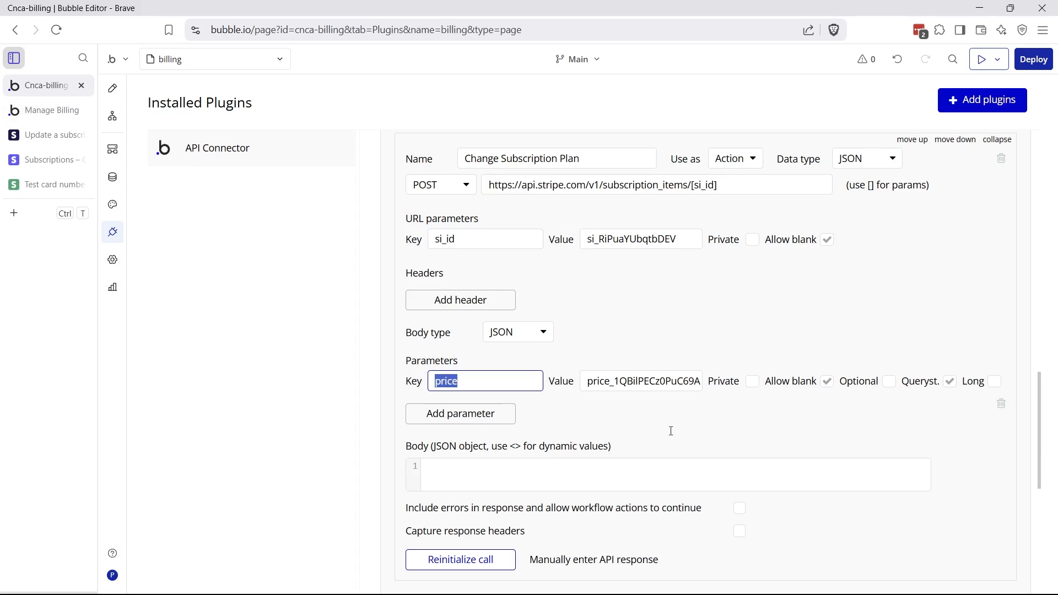
Compare the call's price value with the Plan data type's Stripe ID field
{"action": "left_click_drag", "start_coordinate": [601, 387], "coordinate": [635, 387]}
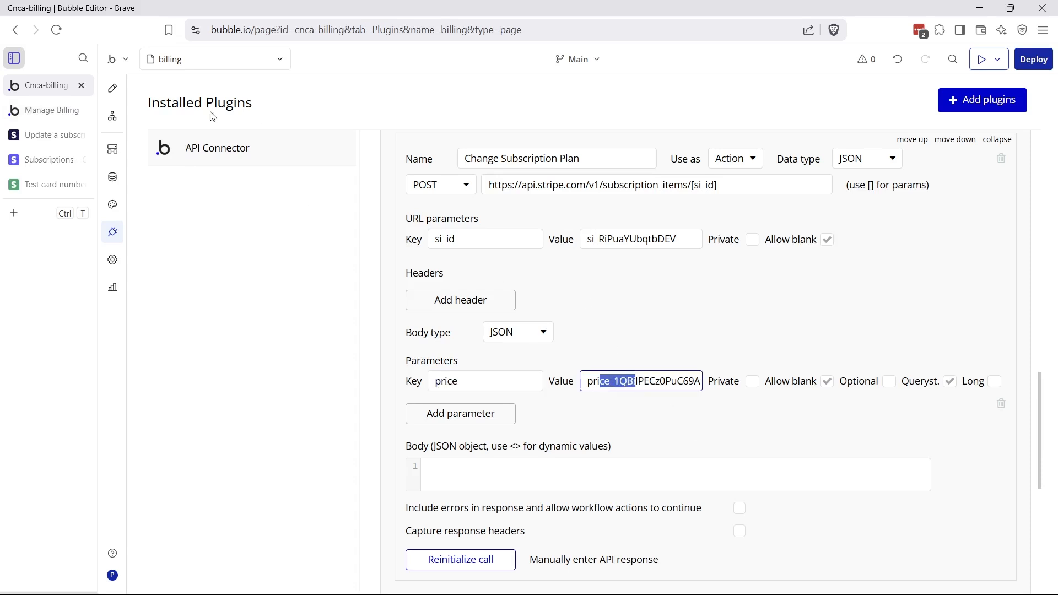
{"action": "left_click", "coordinate": [116, 122]}
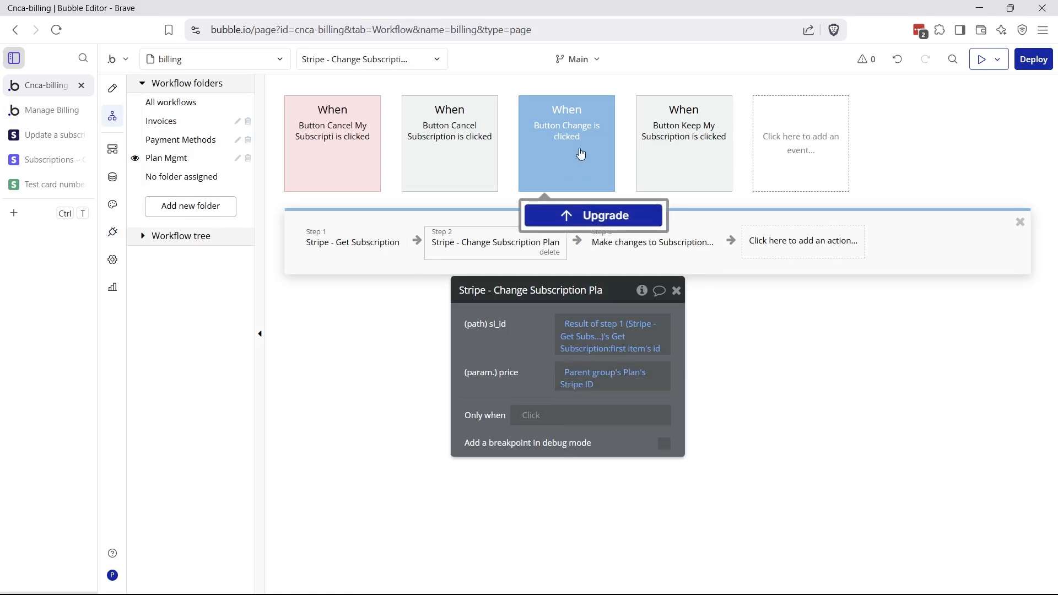
{"action": "left_click", "coordinate": [113, 176]}
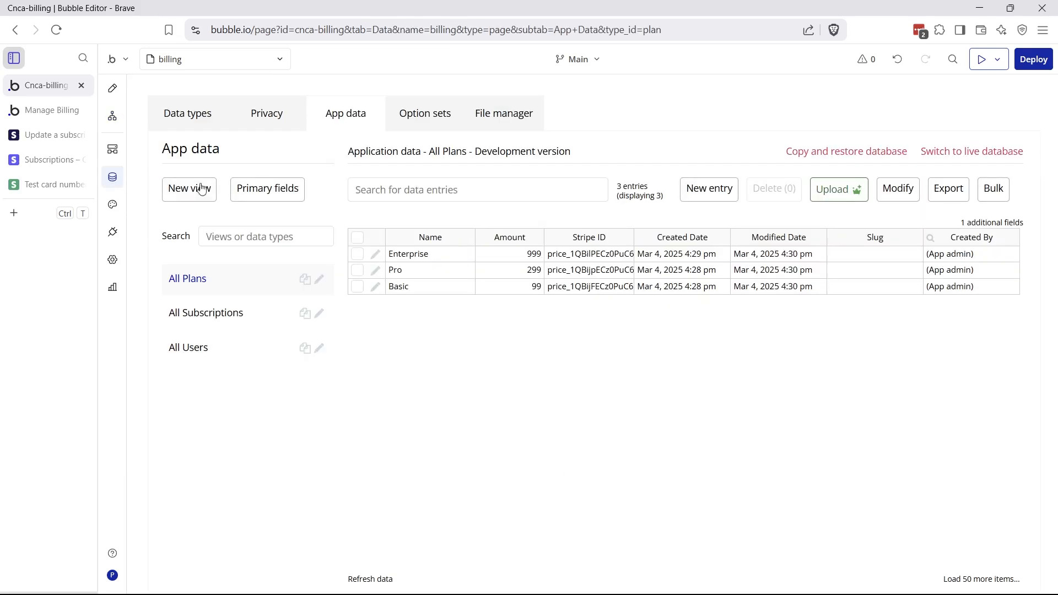
{"action": "left_click", "coordinate": [204, 118]}
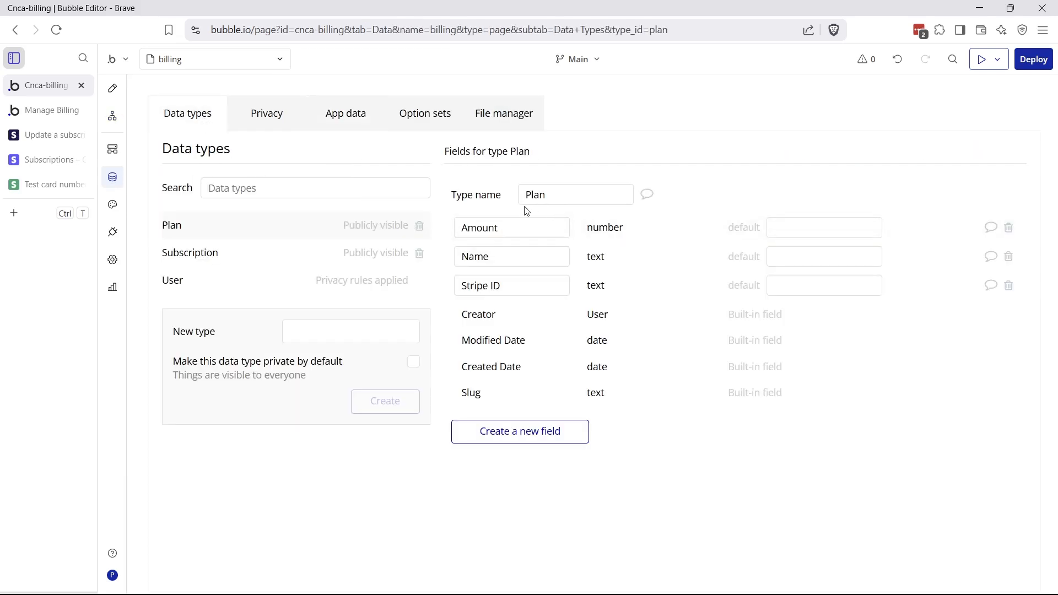
{"action": "left_click_drag", "start_coordinate": [466, 294], "coordinate": [514, 288]}
Check the stored Enterprise and Pro plan records and their Stripe IDs
{"action": "left_click", "coordinate": [334, 116]}
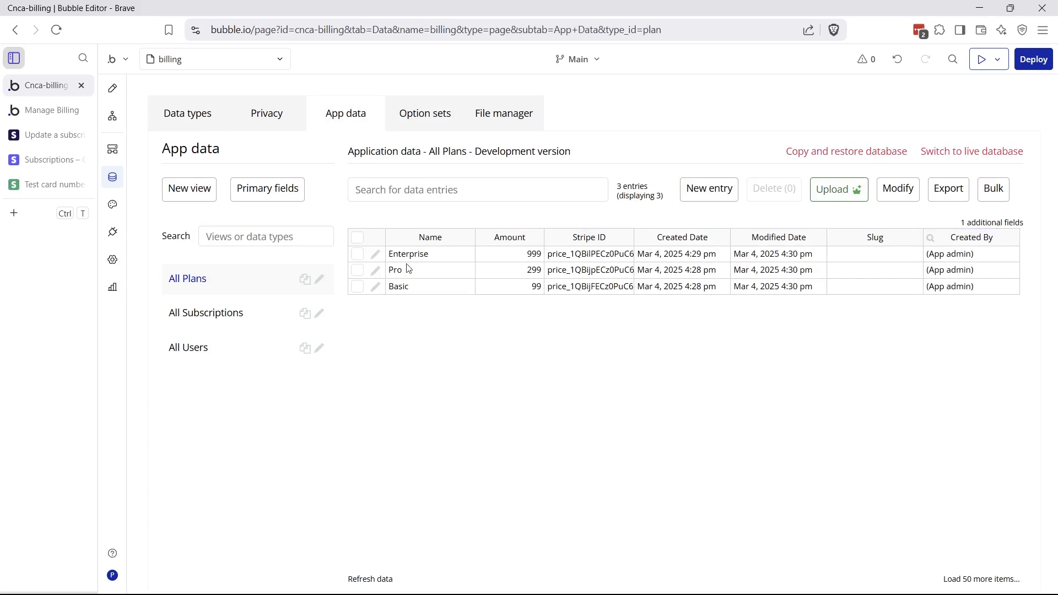
{"action": "left_click", "coordinate": [406, 255]}
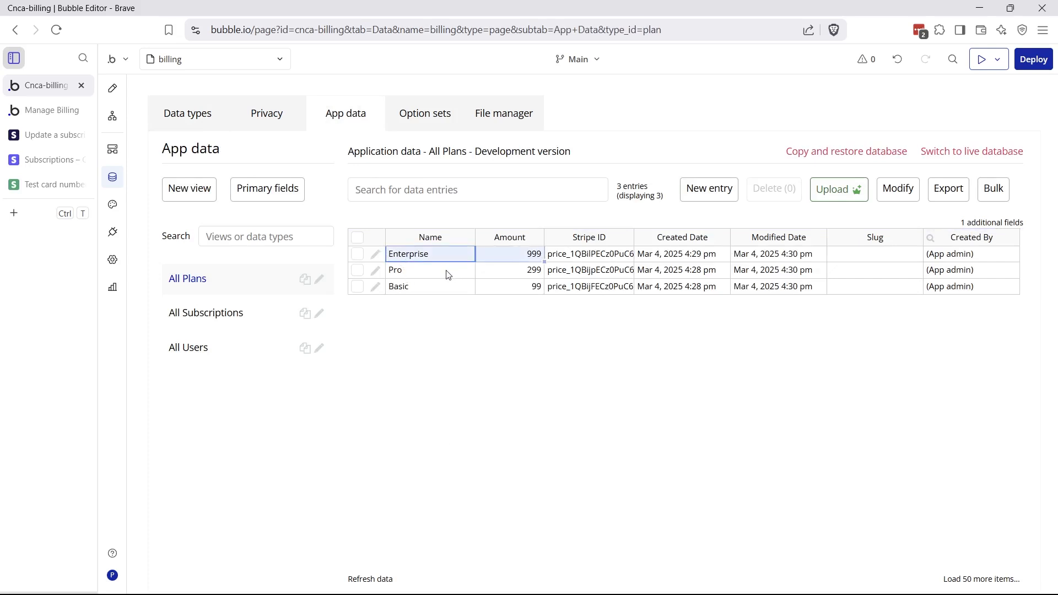
{"action": "left_click_drag", "start_coordinate": [446, 274], "coordinate": [616, 272]}
{"action": "left_click", "coordinate": [588, 274]}
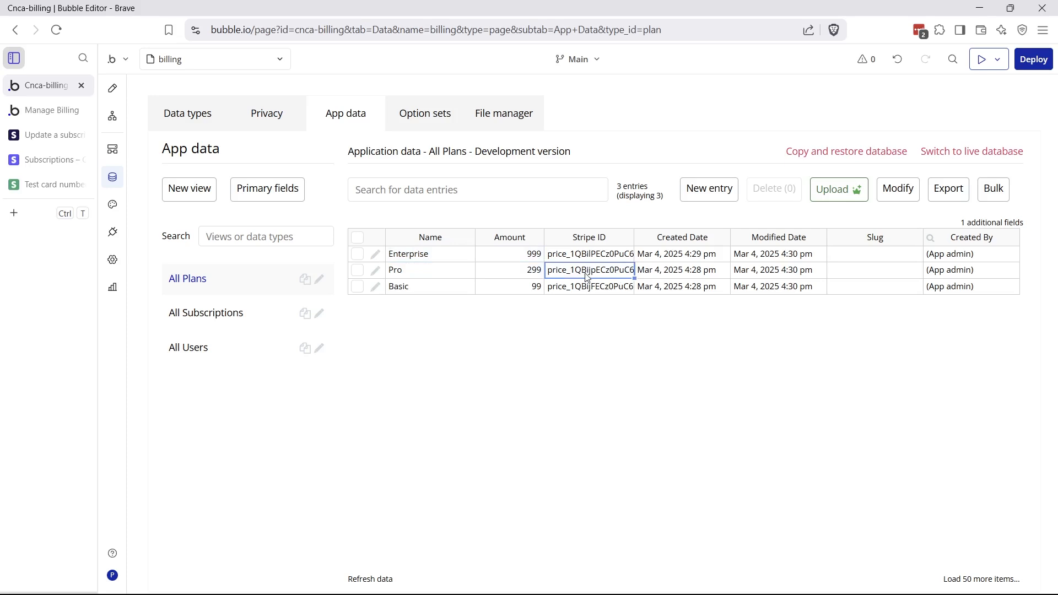
{"action": "left_click", "coordinate": [112, 116]}
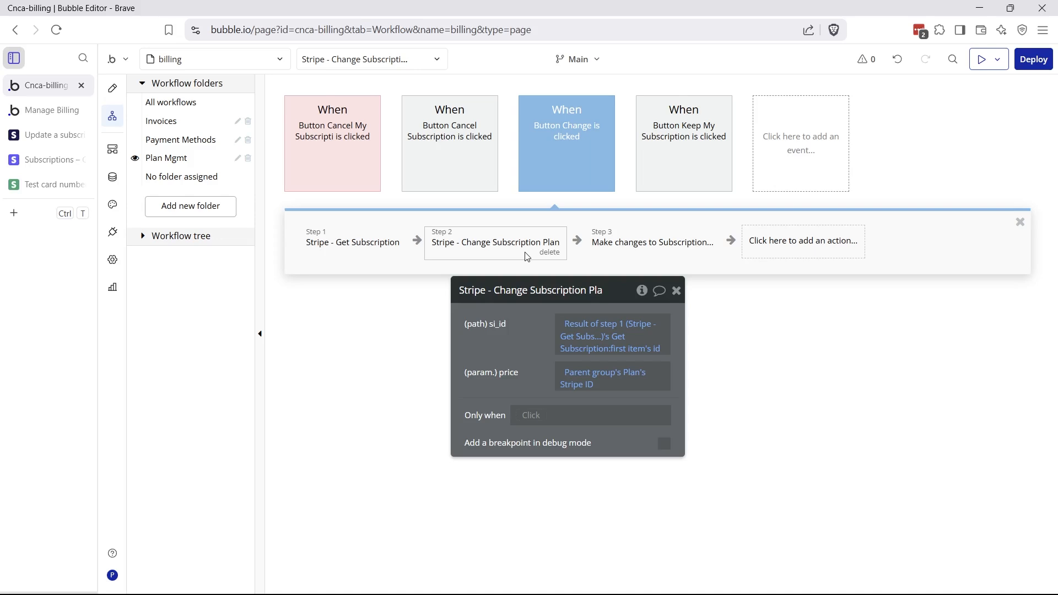
Review Step 3 updating Related Plan, then view Stripe's $1,780.59 upcoming invoice
{"action": "left_click", "coordinate": [633, 253]}
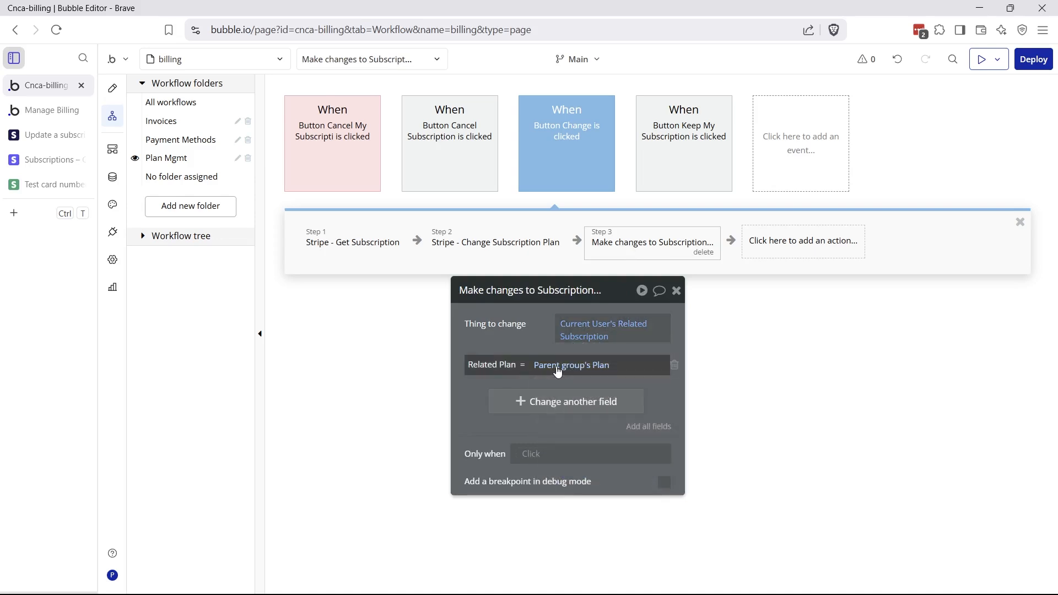
{"action": "mouse_move", "coordinate": [558, 370]}
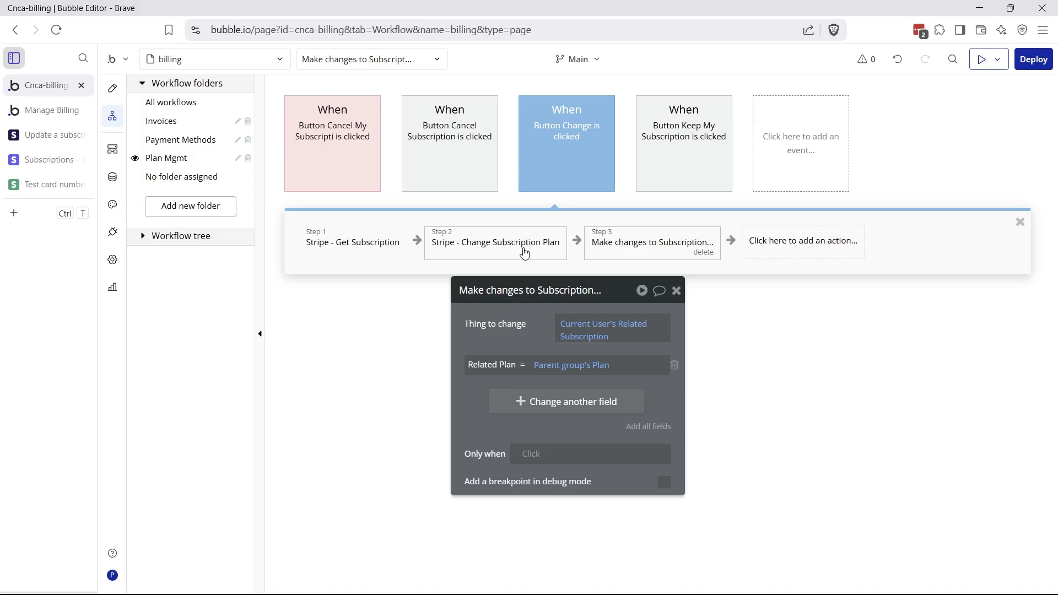
{"action": "left_click", "coordinate": [60, 160]}
{"action": "scroll", "coordinate": [532, 397], "scroll_direction": "down", "scroll_amount": 4}
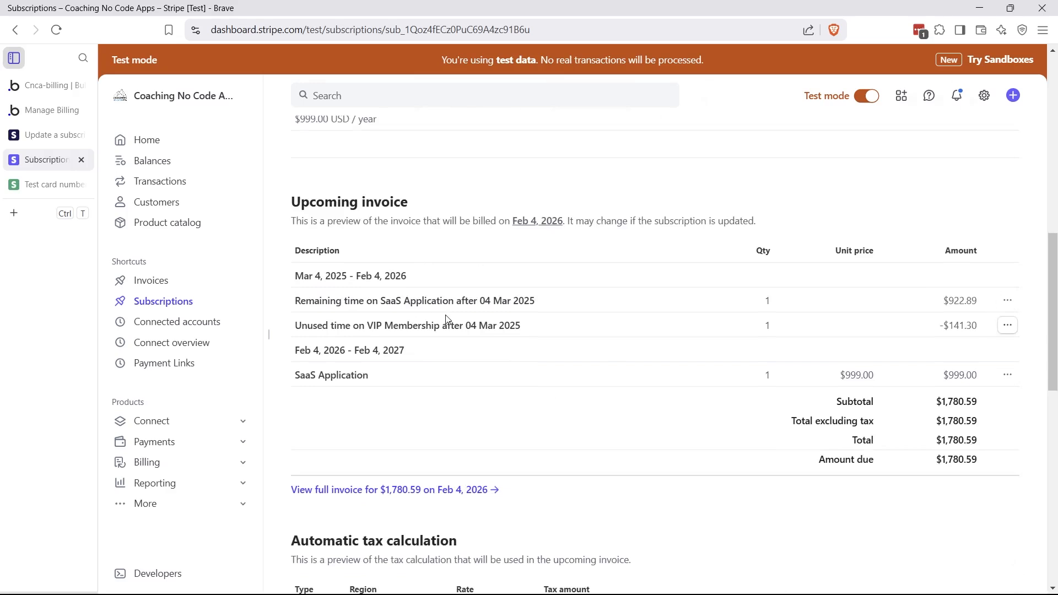
On the live billing page, open the cancel confirmation twice to verify access runs until 2/04/26
{"action": "key", "text": "ctrl+2"}
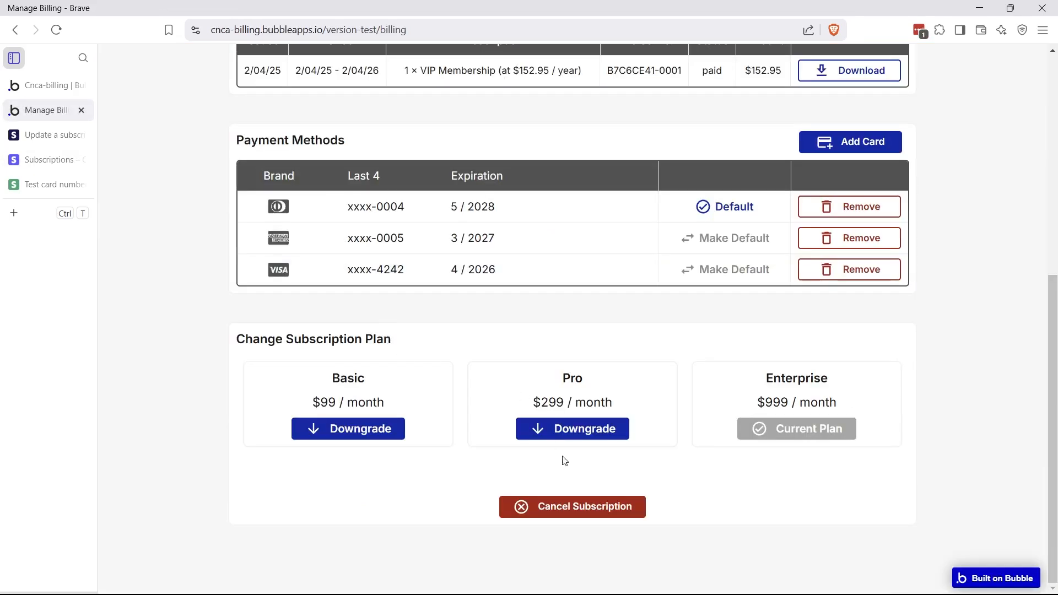
{"action": "left_click", "coordinate": [577, 510]}
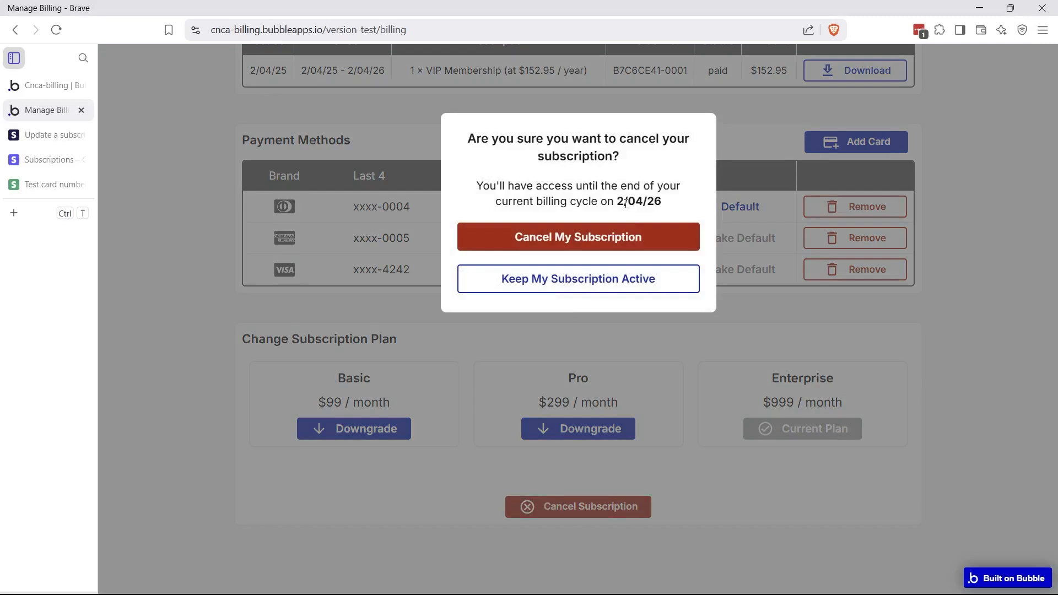
{"action": "left_click_drag", "start_coordinate": [619, 199], "coordinate": [663, 204]}
{"action": "left_click", "coordinate": [676, 210]}
{"action": "left_click", "coordinate": [570, 290]}
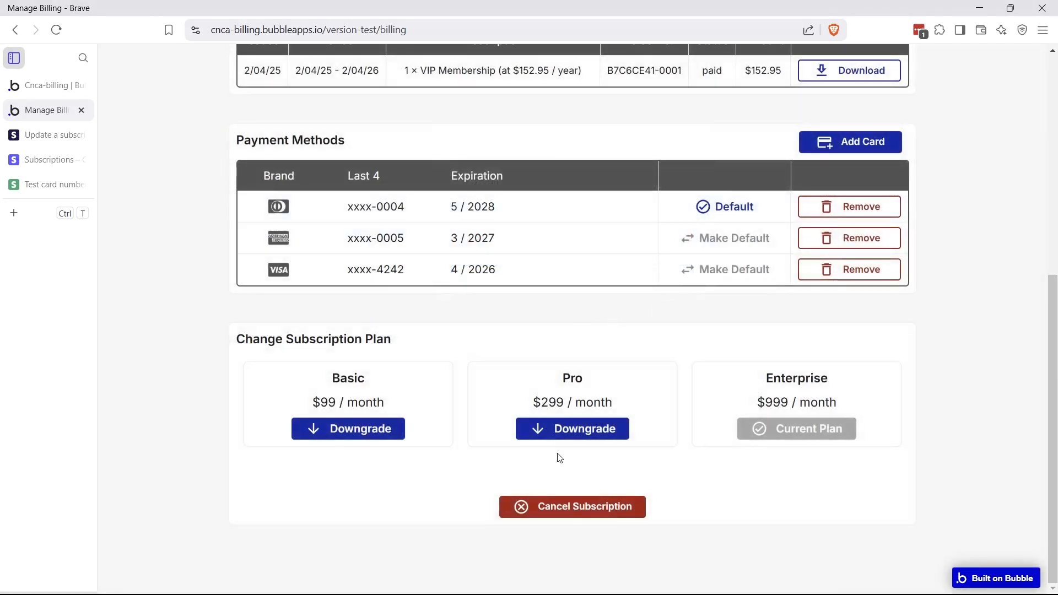
{"action": "left_click", "coordinate": [557, 506]}
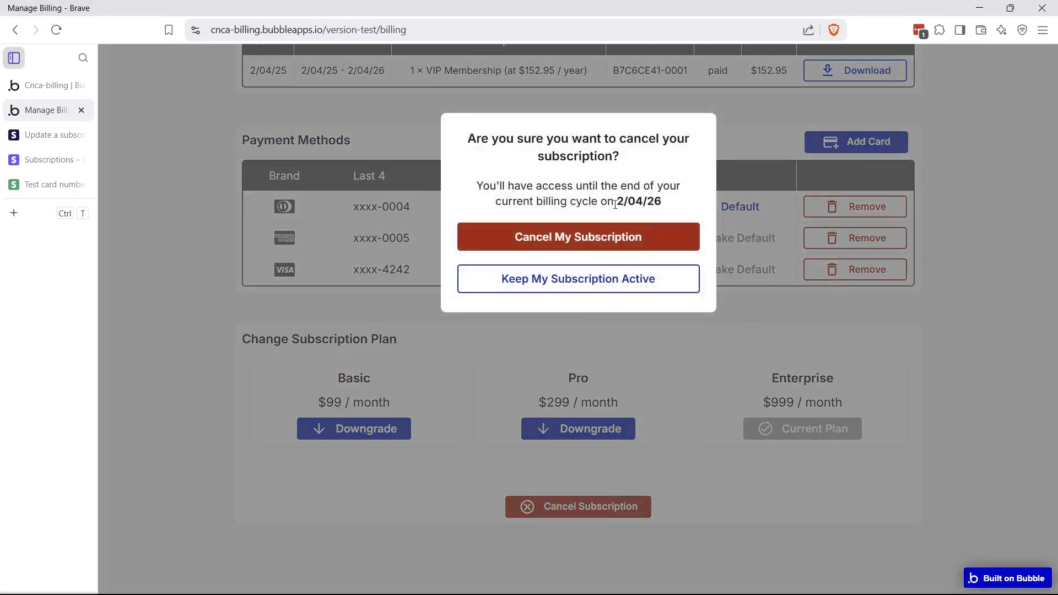
{"action": "left_click_drag", "start_coordinate": [615, 202], "coordinate": [654, 202]}
{"action": "left_click", "coordinate": [47, 86]}
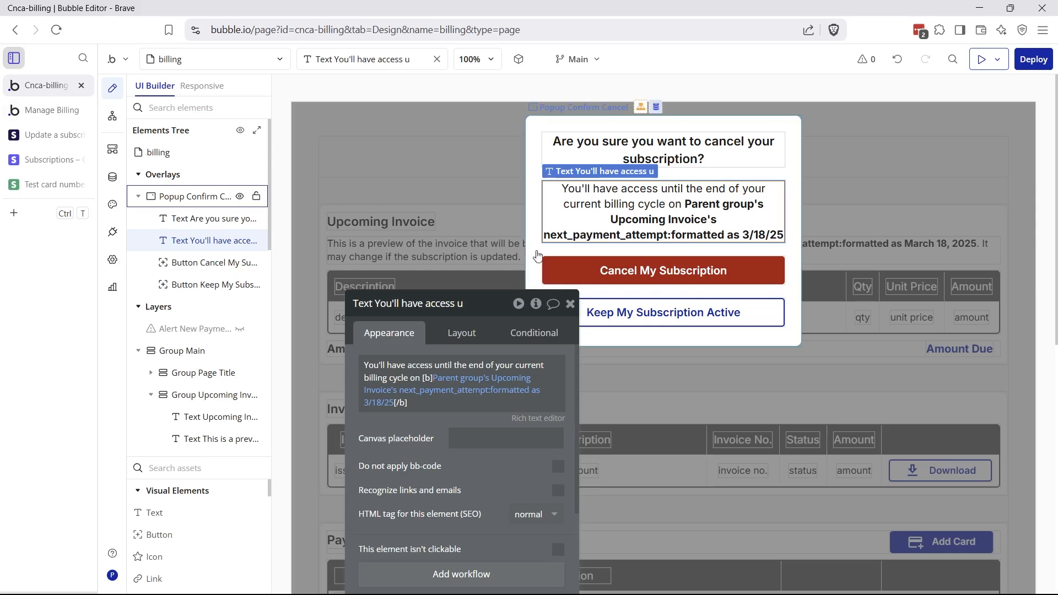
Review the Cancel My Subscription workflow's Stripe - Cancel Subscription step, which passes the subscription's Stripe ID as sub-id
{"action": "left_click_drag", "start_coordinate": [417, 438], "coordinate": [570, 425]}
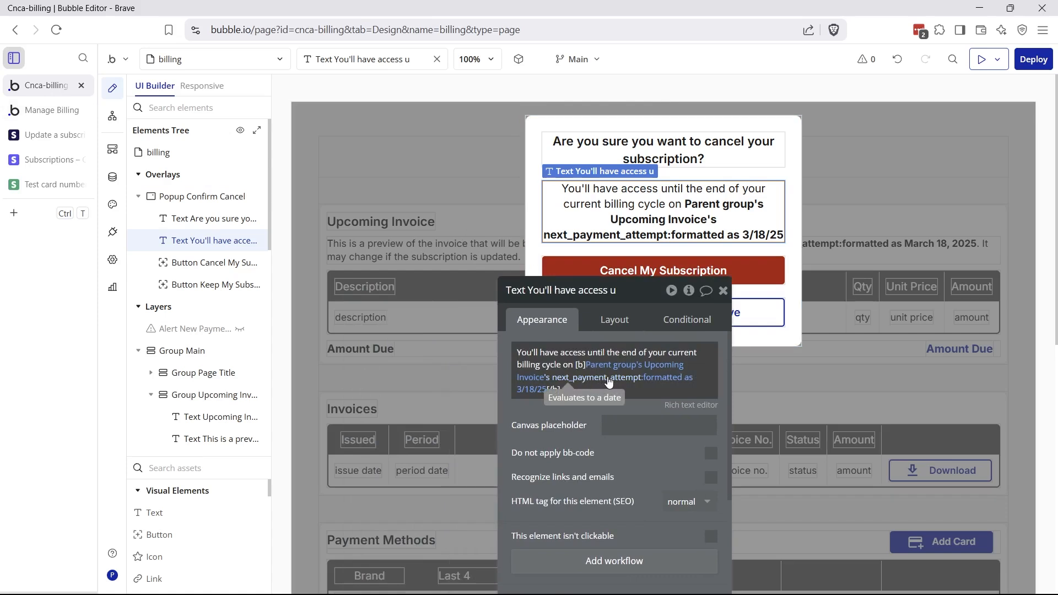
{"action": "left_click", "coordinate": [579, 271]}
{"action": "left_click", "coordinate": [454, 283]}
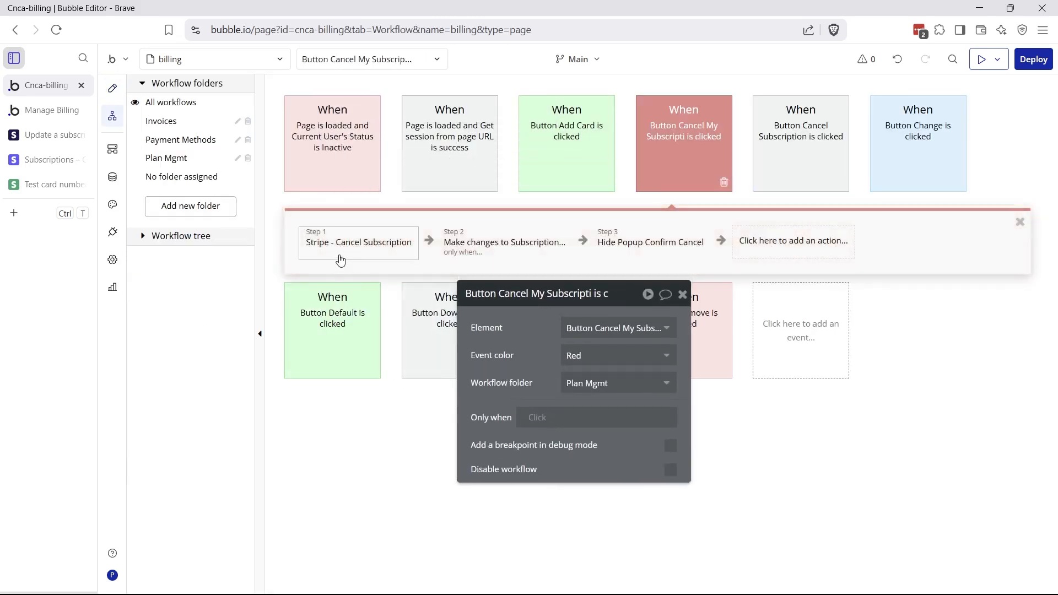
{"action": "left_click", "coordinate": [347, 248]}
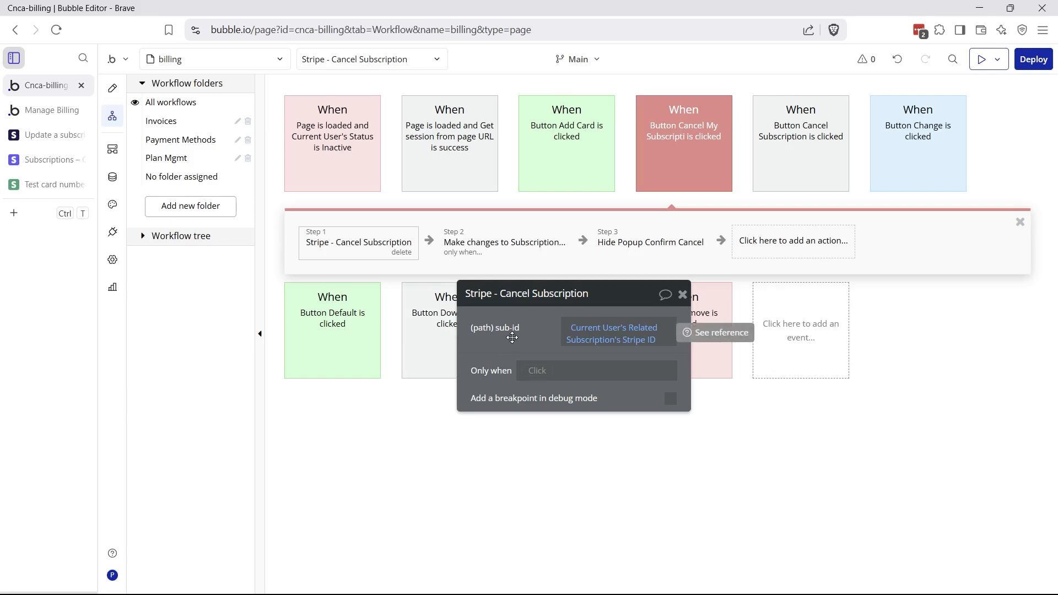
Check the API Connector's Cancel Subscription call: subscriptions/sub-id endpoint with cancel_at_period_end set to true
{"action": "left_click", "coordinate": [113, 232]}
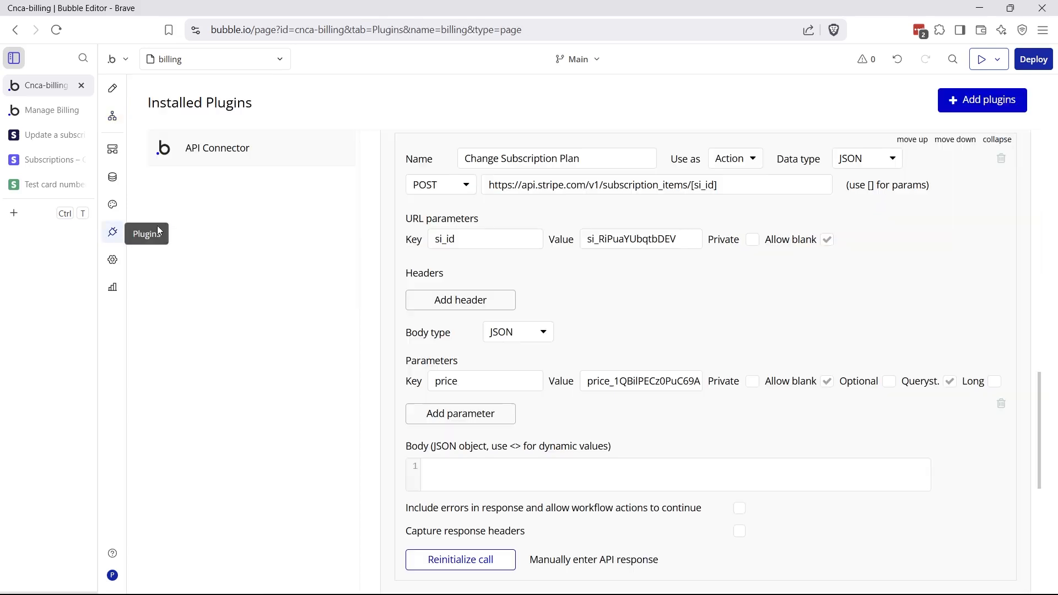
{"action": "left_click", "coordinate": [997, 140]}
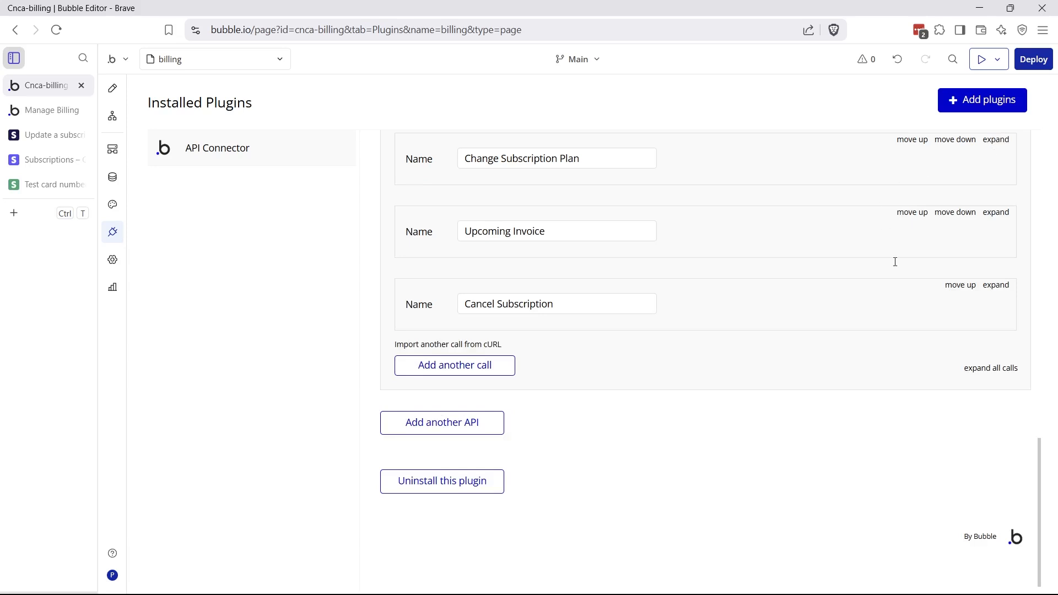
{"action": "left_click", "coordinate": [994, 285]}
{"action": "scroll", "coordinate": [622, 266], "scroll_direction": "down", "scroll_amount": 1}
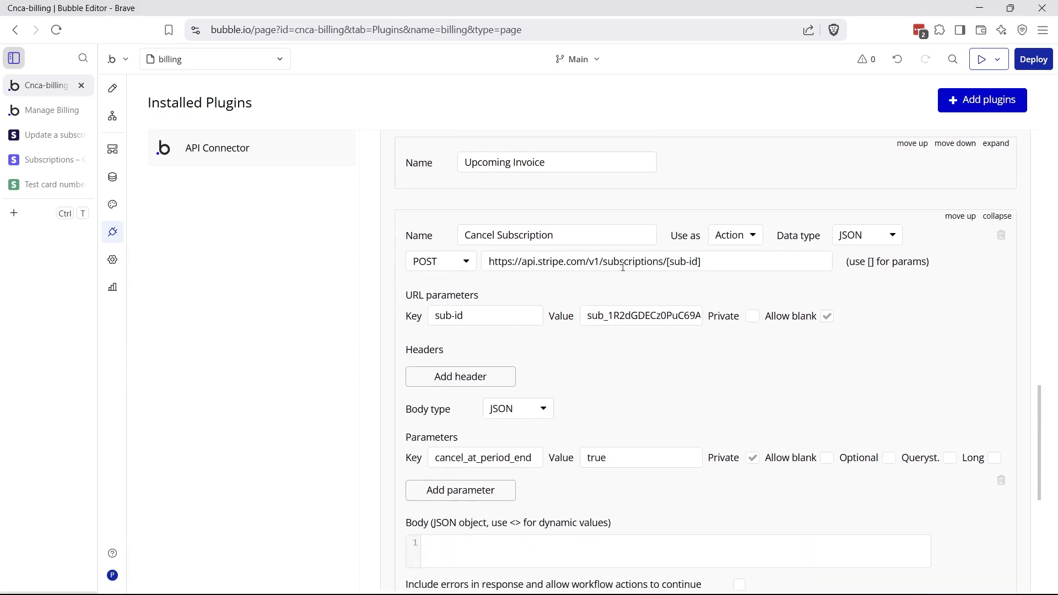
{"action": "left_click_drag", "start_coordinate": [604, 263], "coordinate": [664, 262]}
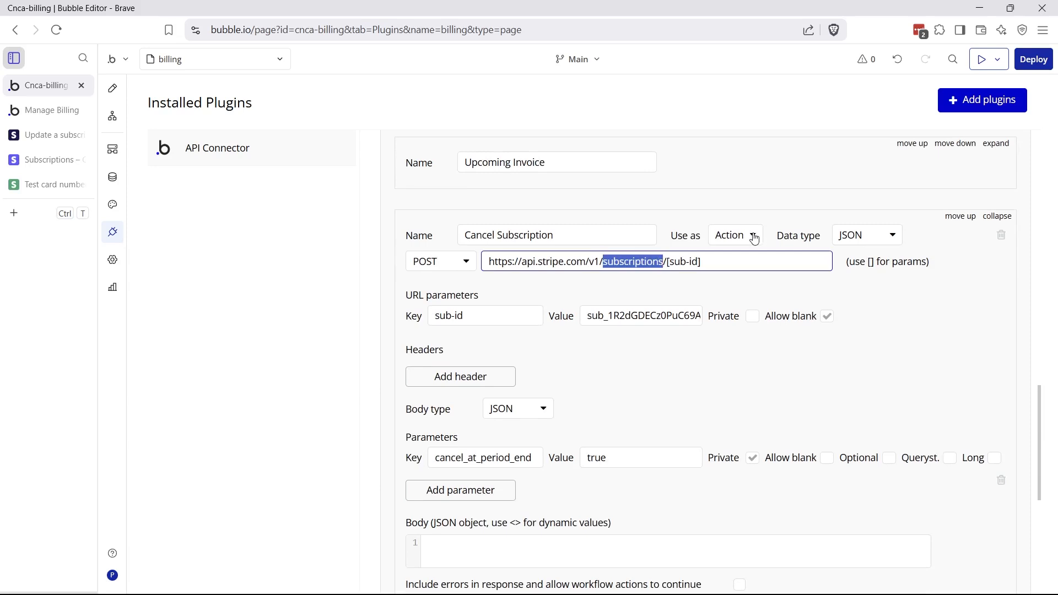
{"action": "left_click", "coordinate": [666, 262]}
{"action": "left_click_drag", "start_coordinate": [666, 262], "coordinate": [718, 277]}
{"action": "scroll", "coordinate": [661, 382], "scroll_direction": "down", "scroll_amount": 4}
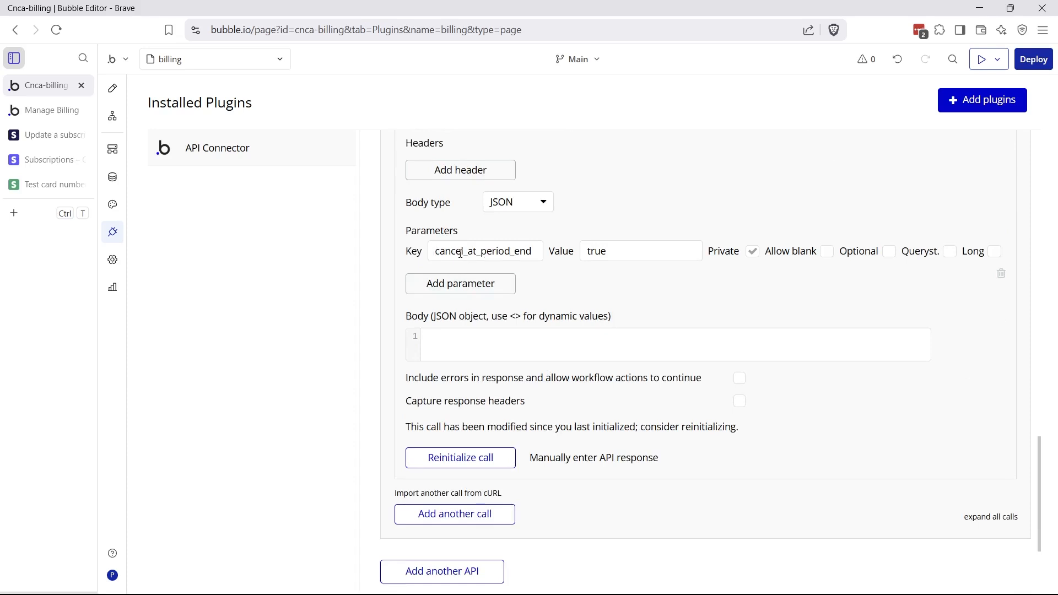
{"action": "double_click", "coordinate": [588, 249]}
{"action": "left_click", "coordinate": [611, 293]}
Inspect the cancel workflow's step 2, which sets Status to Cancels at Period End
{"action": "scroll", "coordinate": [638, 307], "scroll_direction": "up", "scroll_amount": 1}
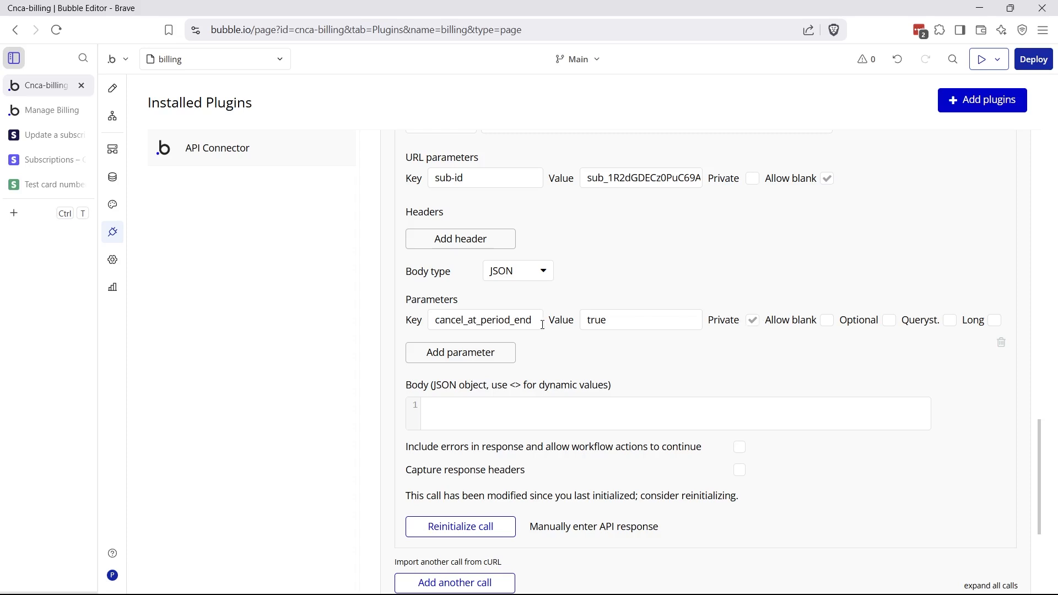
{"action": "scroll", "coordinate": [565, 319], "scroll_direction": "up", "scroll_amount": 1}
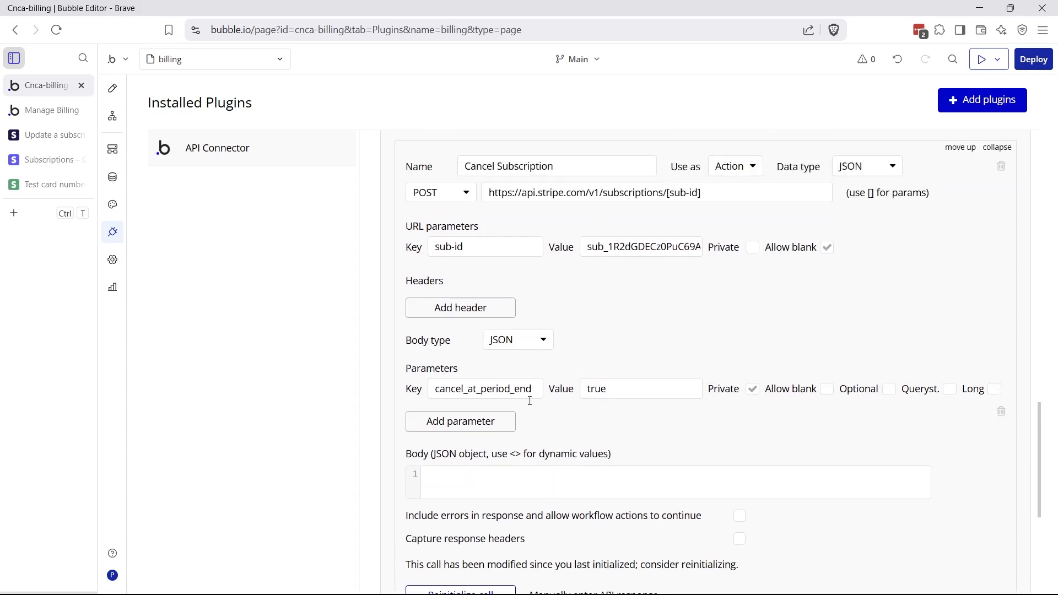
{"action": "left_click", "coordinate": [120, 123]}
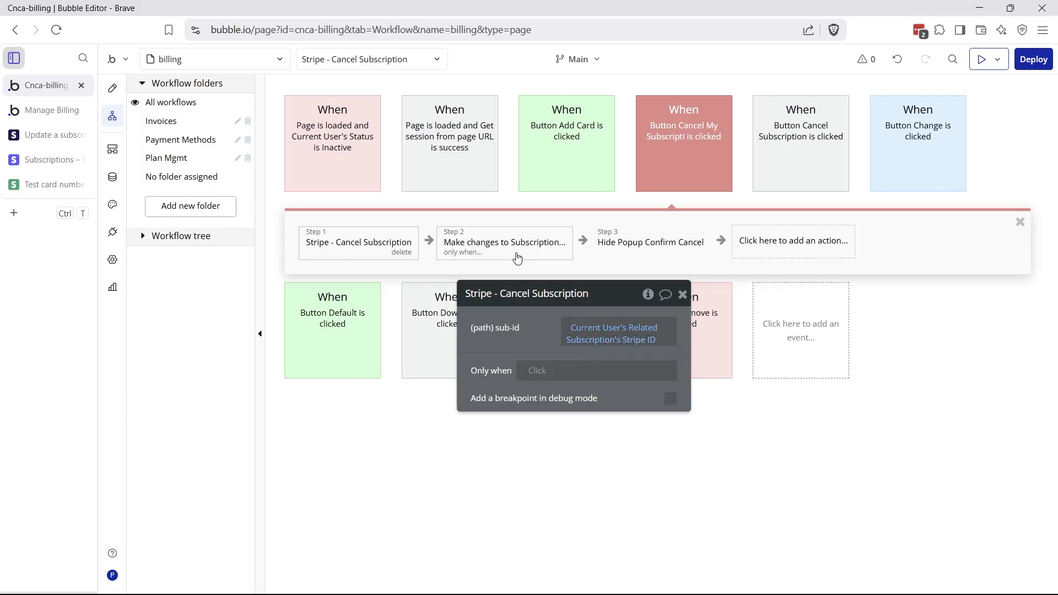
{"action": "left_click", "coordinate": [521, 254]}
{"action": "left_click_drag", "start_coordinate": [521, 318], "coordinate": [667, 203]}
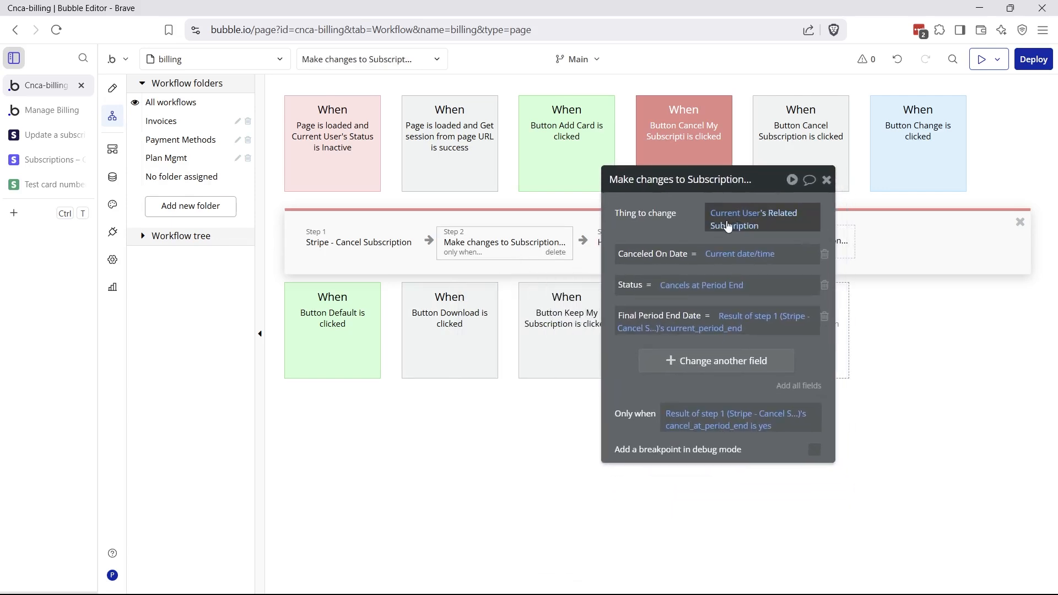
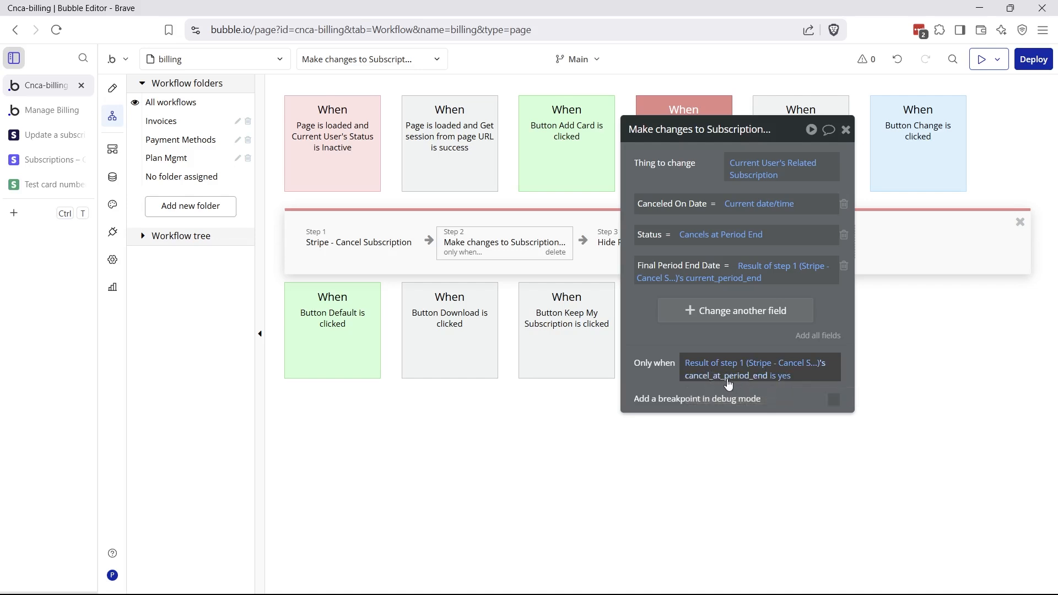
Keep cancel_at_period_end as the field in the update step's Only when condition
{"action": "left_click", "coordinate": [744, 377]}
{"action": "scroll", "coordinate": [749, 457], "scroll_direction": "down", "scroll_amount": 3}
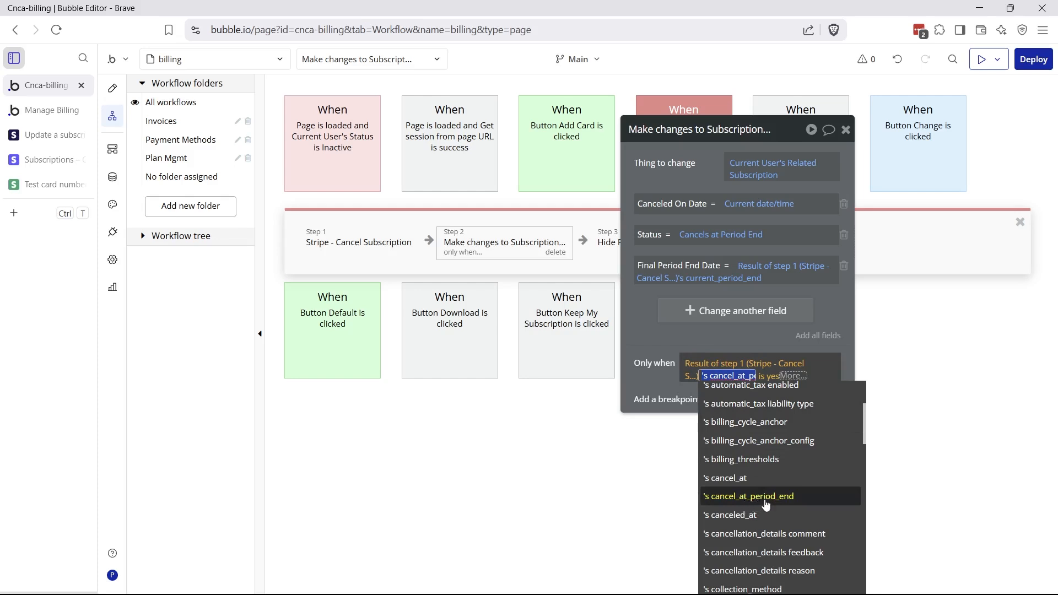
{"action": "left_click", "coordinate": [669, 390]}
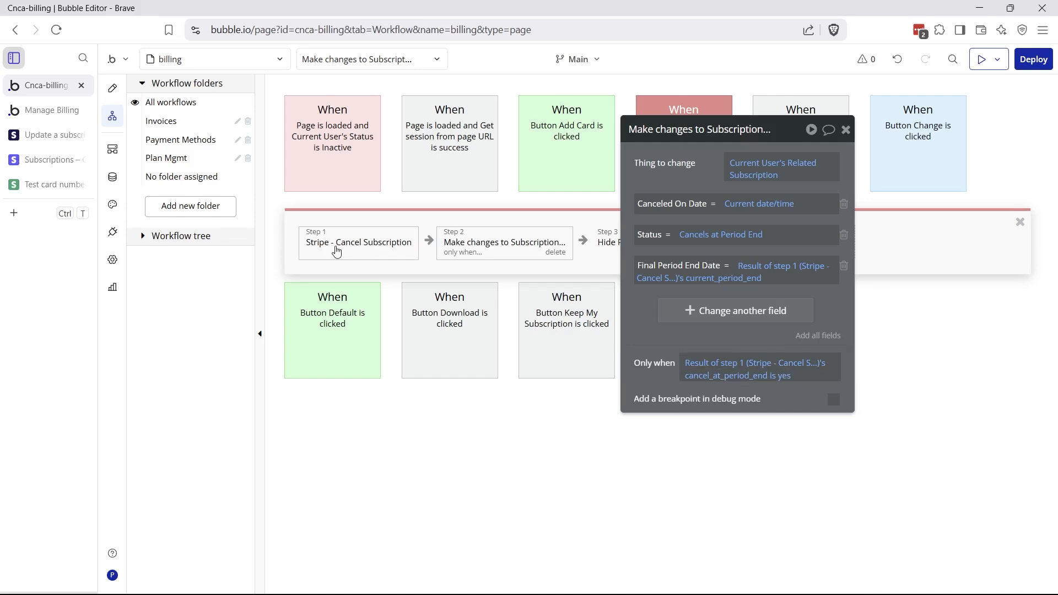
Review the API Connector's Cancel Subscription call: subscriptions/ endpoint with cancel_at_period_end true
{"action": "left_click", "coordinate": [112, 232]}
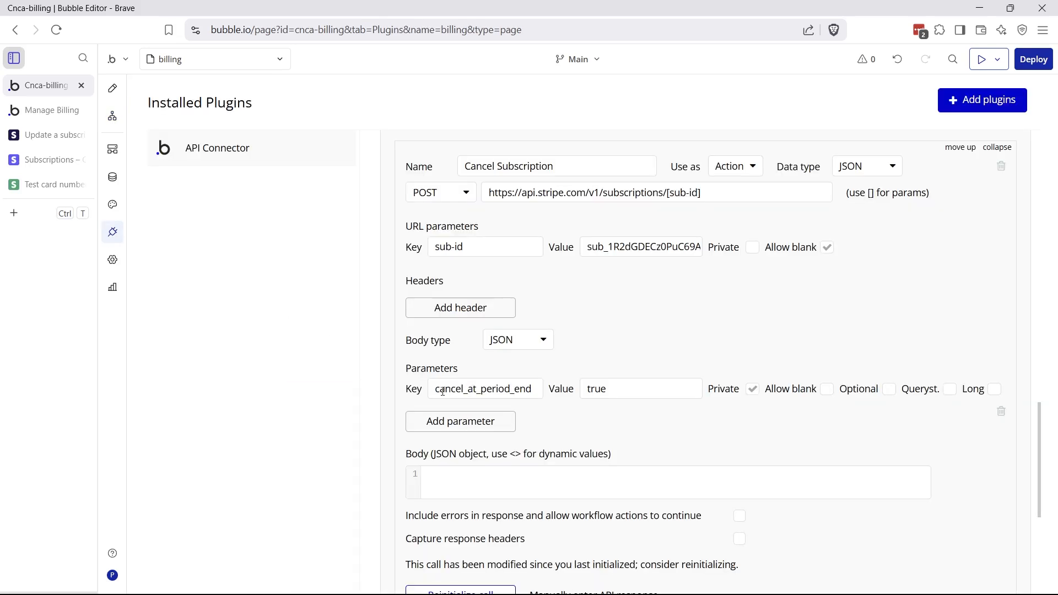
{"action": "left_click_drag", "start_coordinate": [443, 391], "coordinate": [532, 389]}
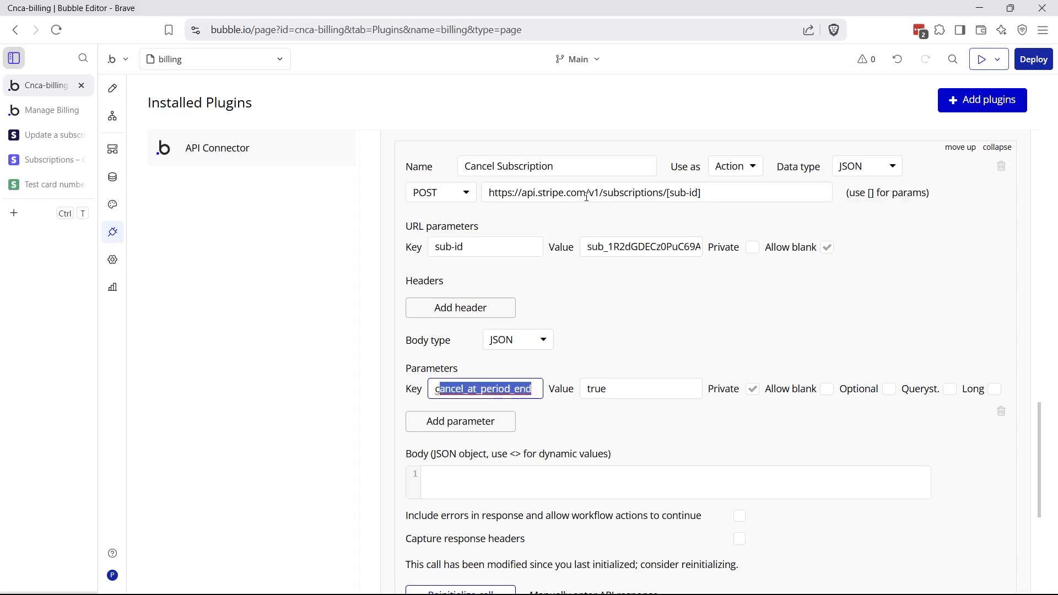
{"action": "left_click_drag", "start_coordinate": [604, 193], "coordinate": [668, 193]}
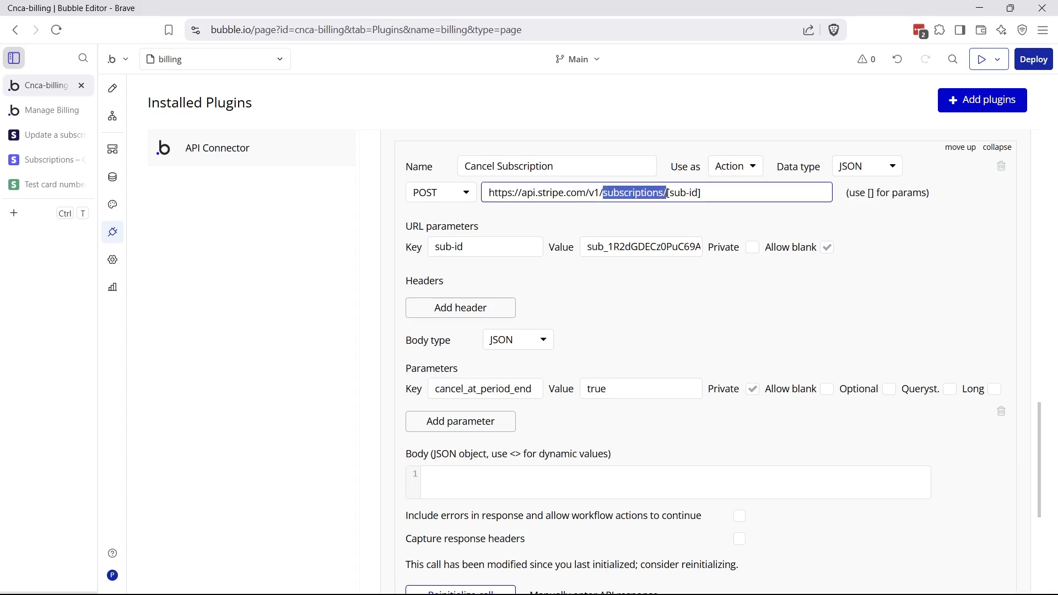
{"action": "double_click", "coordinate": [596, 390]}
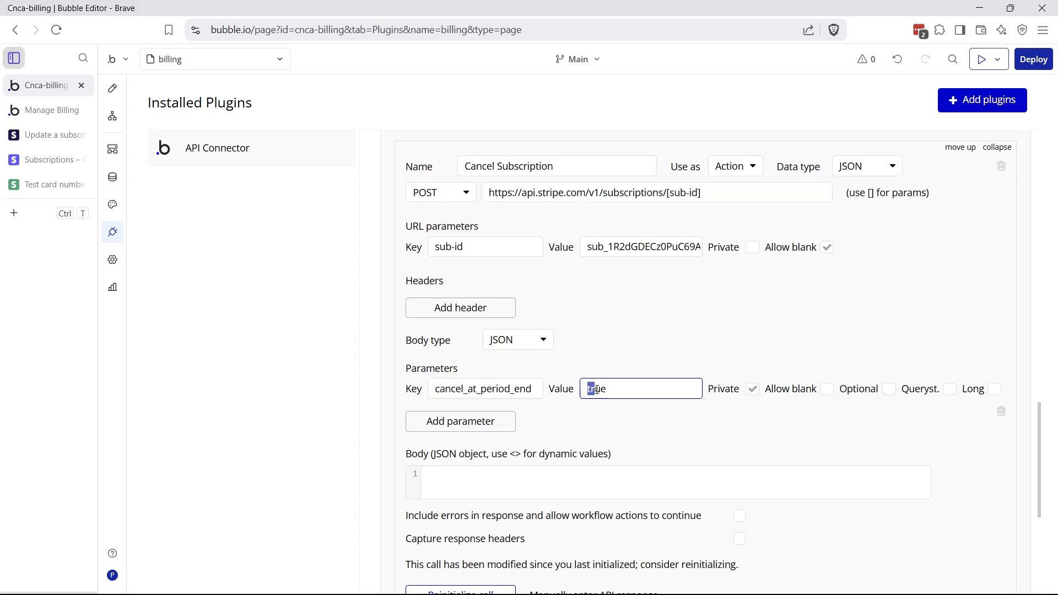
Inspect the cancel workflow's final Hide Popup Confirm Cancel step, then view the User data type's fields
{"action": "left_click", "coordinate": [112, 116]}
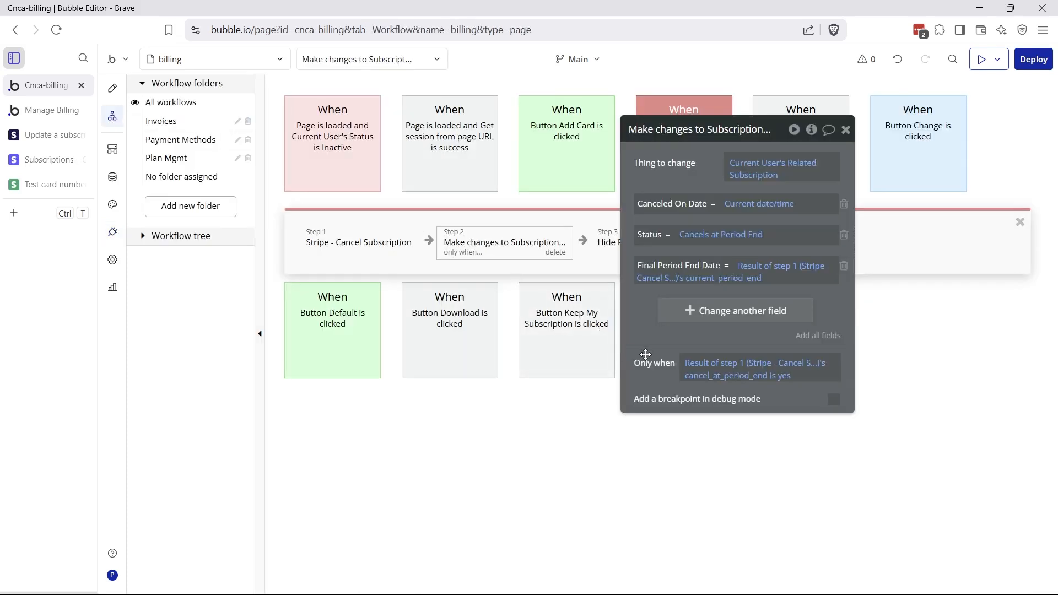
{"action": "left_click_drag", "start_coordinate": [645, 355], "coordinate": [708, 395]}
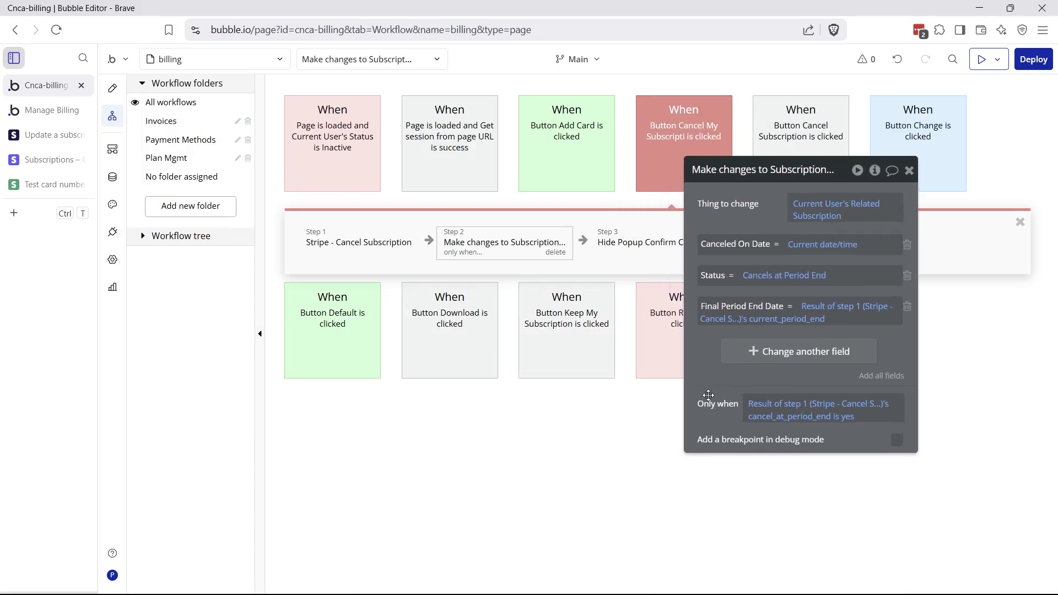
{"action": "left_click_drag", "start_coordinate": [732, 208], "coordinate": [772, 245]}
{"action": "left_click", "coordinate": [661, 247]}
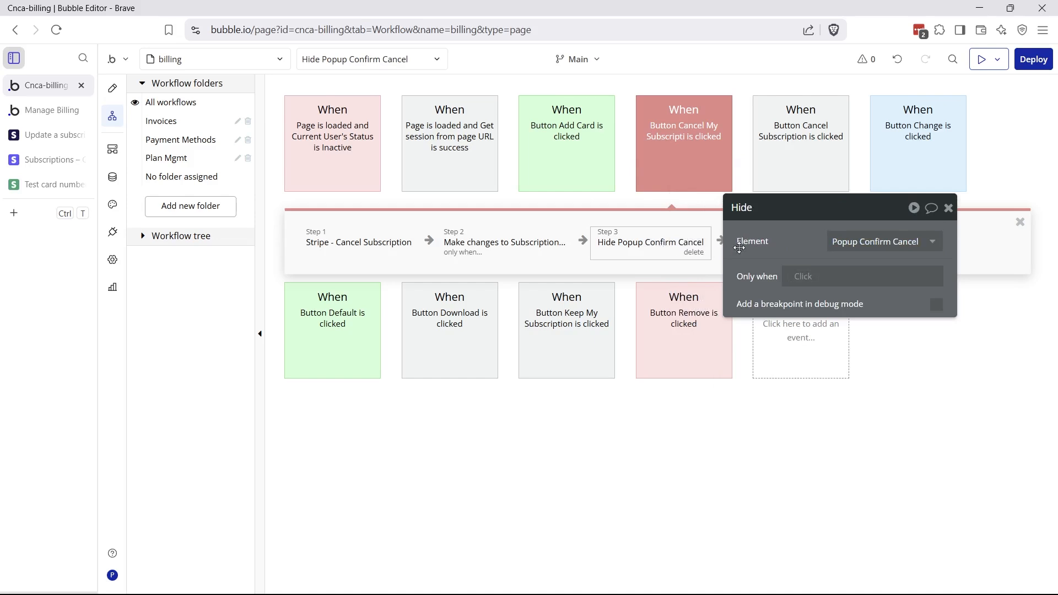
{"action": "left_click_drag", "start_coordinate": [744, 244], "coordinate": [605, 335]}
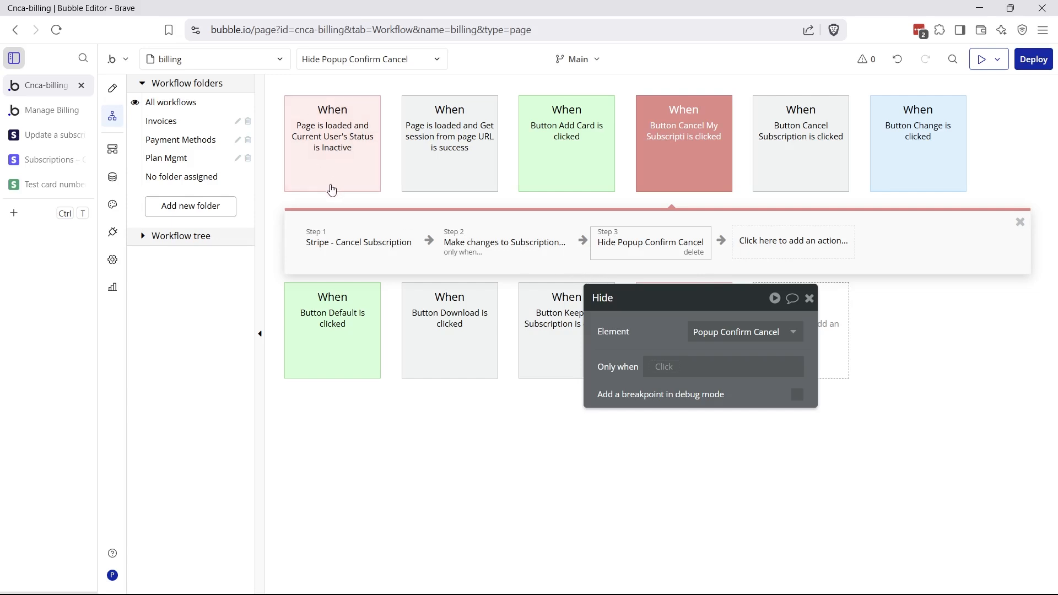
{"action": "left_click", "coordinate": [111, 177]}
{"action": "left_click", "coordinate": [186, 112]}
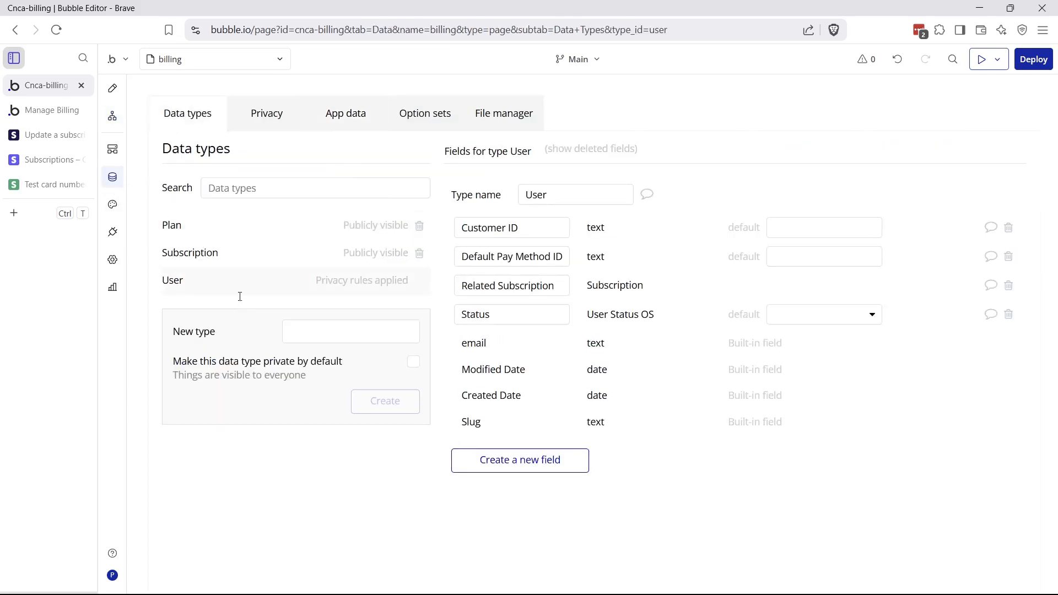
{"action": "left_click", "coordinate": [800, 326]}
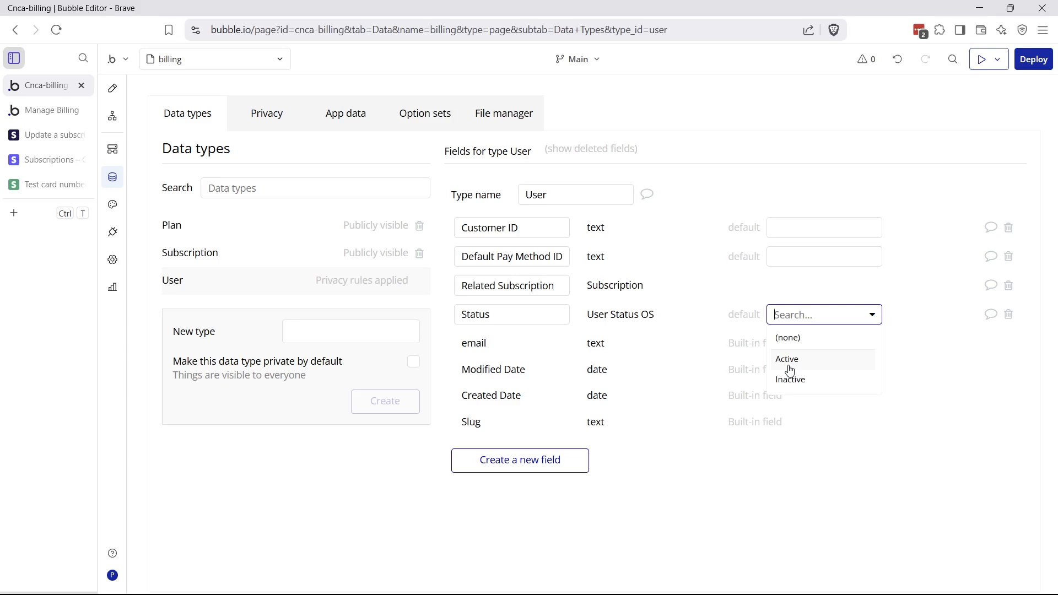
Create a new backend API workflow named stripe-canceled
{"action": "left_click", "coordinate": [113, 148]}
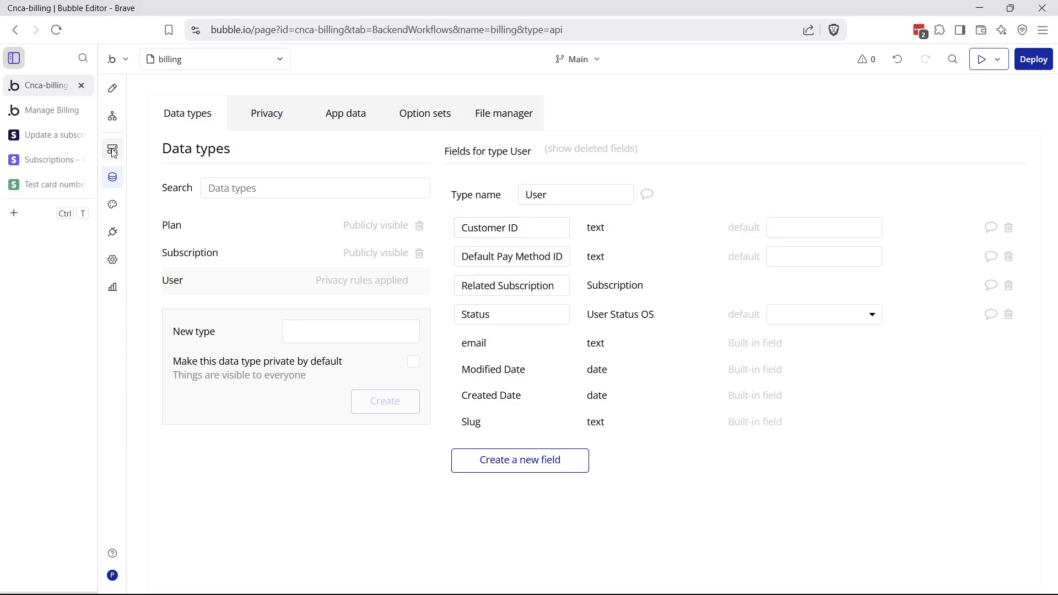
{"action": "left_click", "coordinate": [355, 162]}
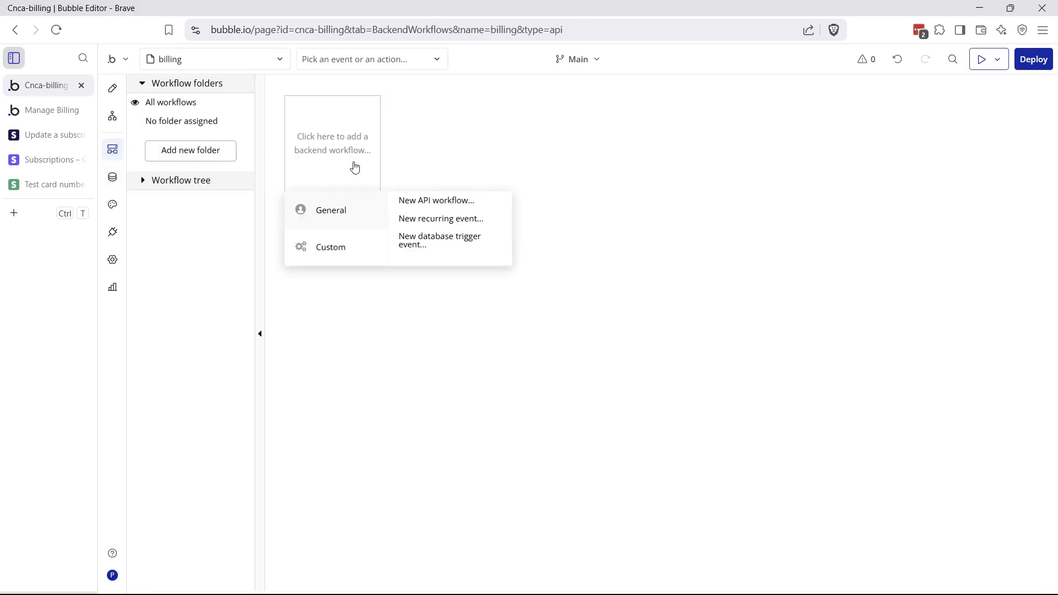
{"action": "left_click", "coordinate": [420, 205]}
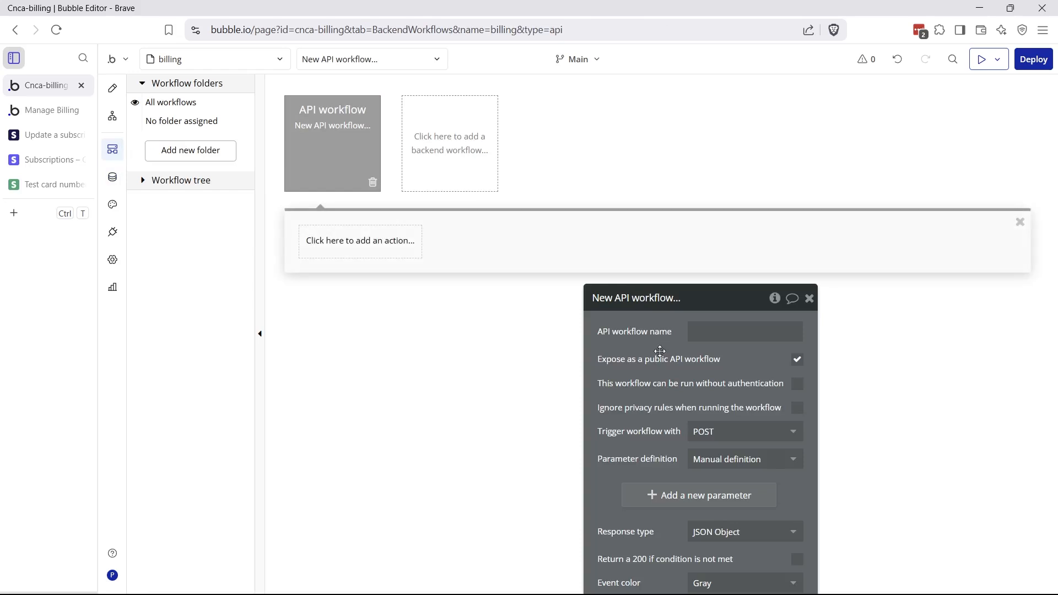
{"action": "left_click_drag", "start_coordinate": [663, 344], "coordinate": [550, 176]}
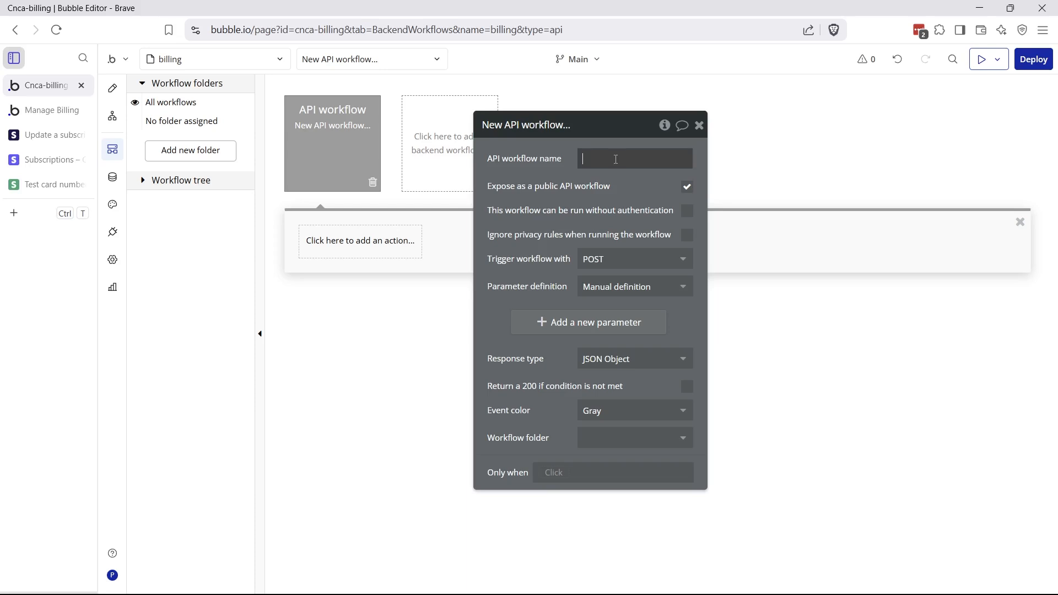
{"action": "type", "text": "stripe-canceled"}
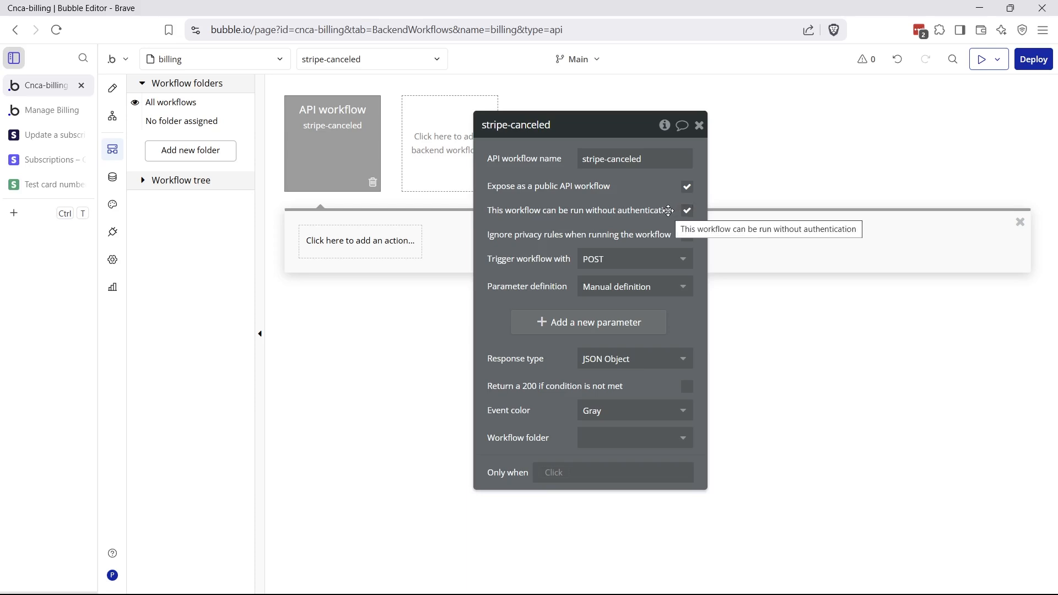
Set stripe-canceled to detect request data, start detection, and copy its initialize URL
{"action": "left_click", "coordinate": [625, 286]}
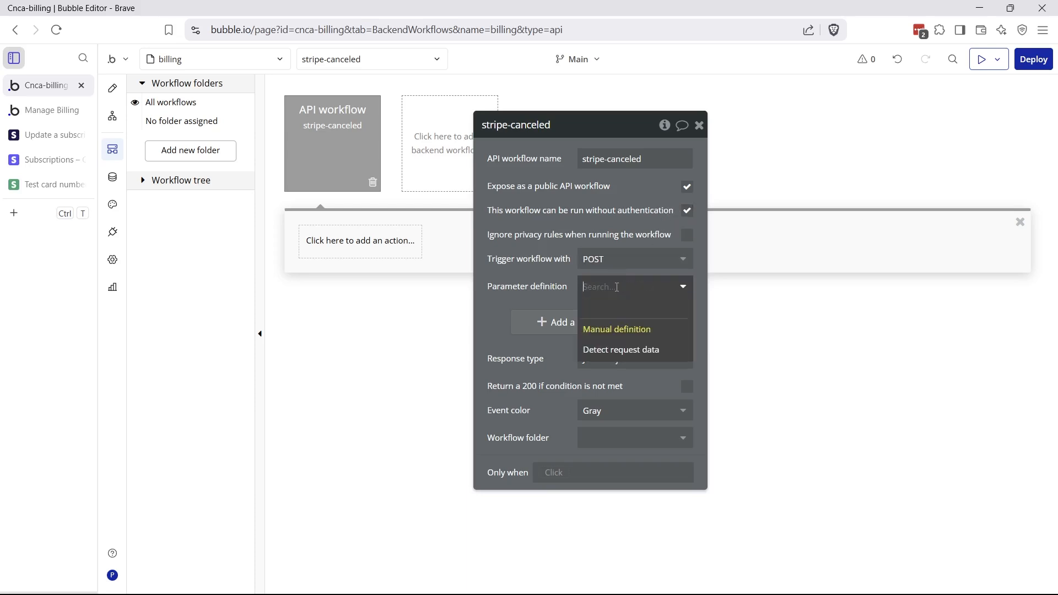
{"action": "left_click", "coordinate": [623, 350]}
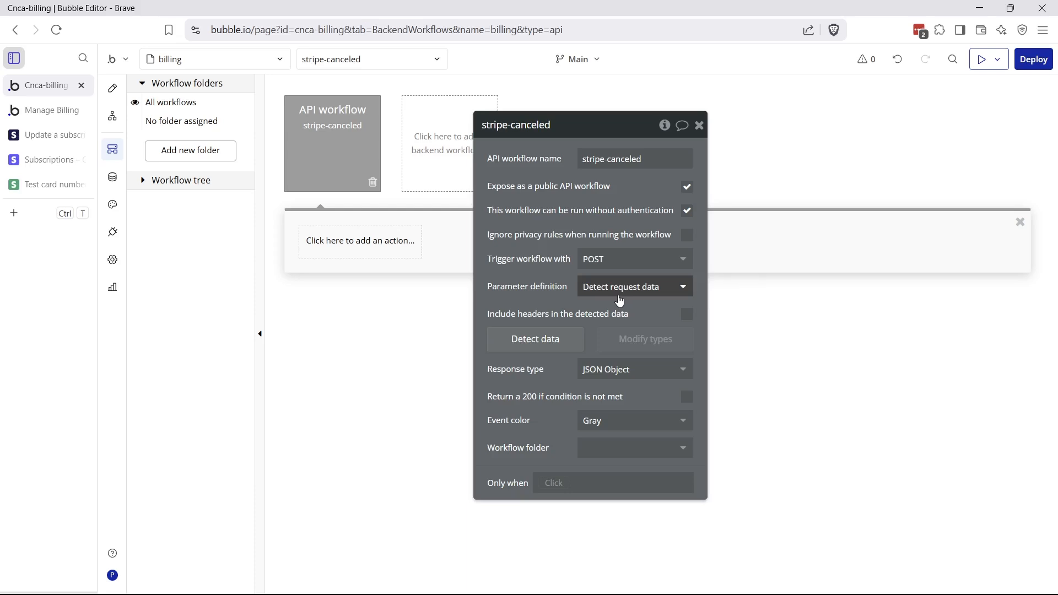
{"action": "left_click", "coordinate": [550, 341]}
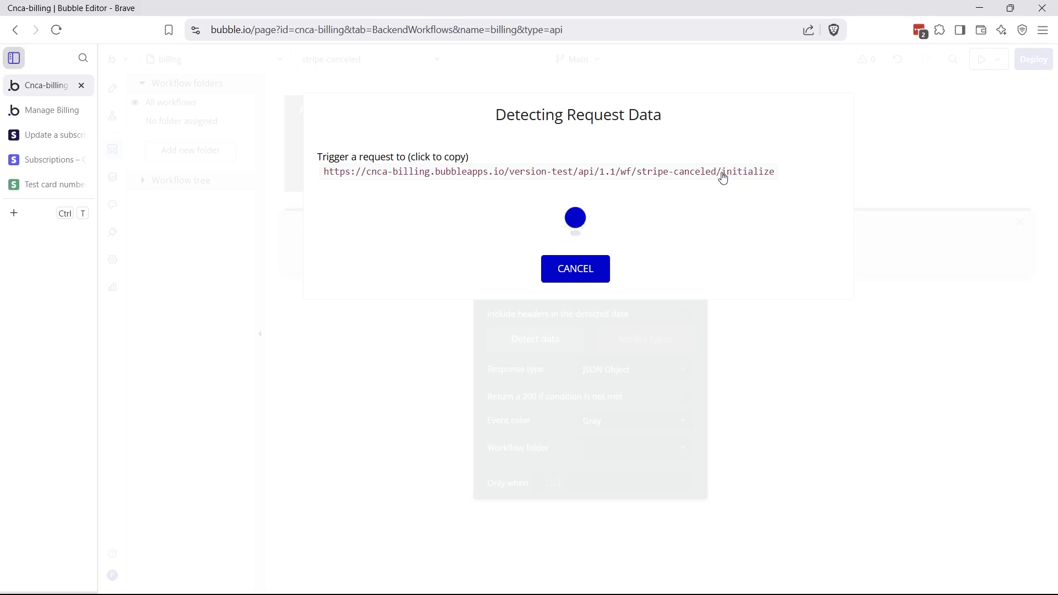
{"action": "left_click", "coordinate": [569, 172]}
{"action": "key", "text": "ctrl+c"}
Start a new Stripe webhook destination listening for the customer.subscription.deleted event
{"action": "left_click", "coordinate": [29, 162]}
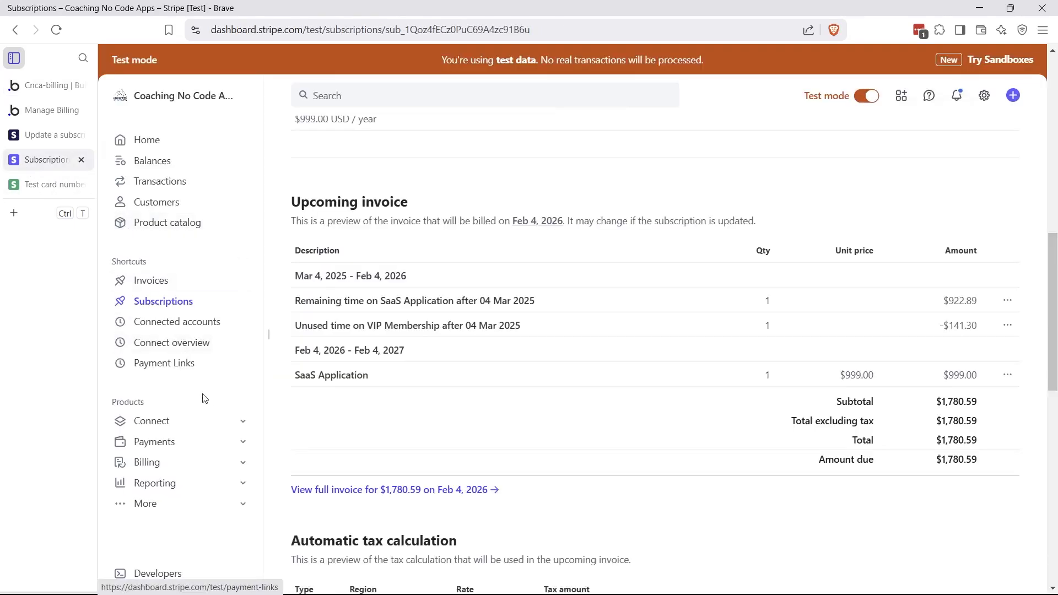
{"action": "left_click", "coordinate": [173, 573]}
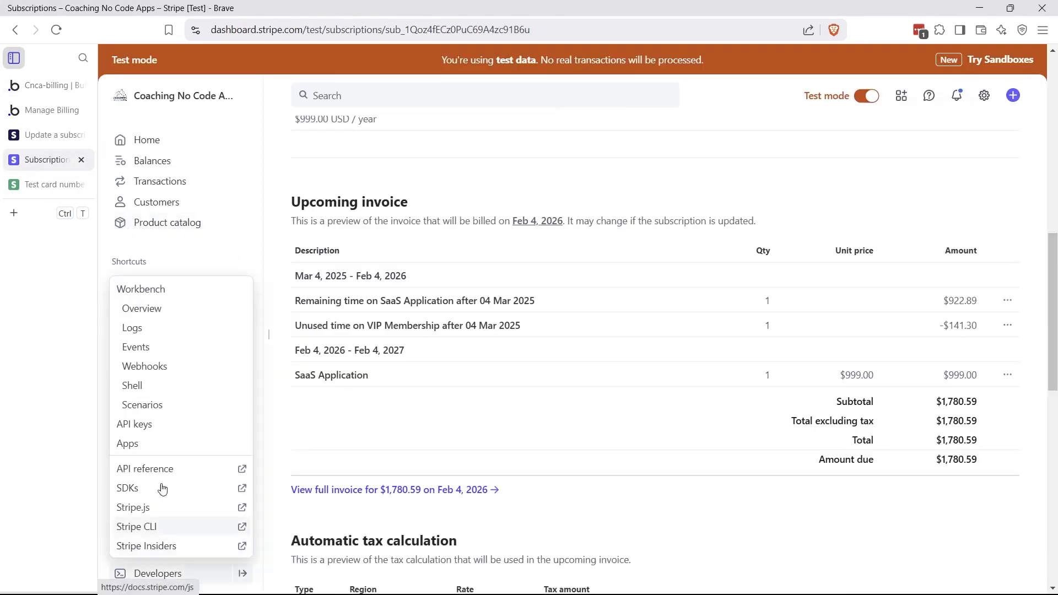
{"action": "left_click", "coordinate": [160, 366]}
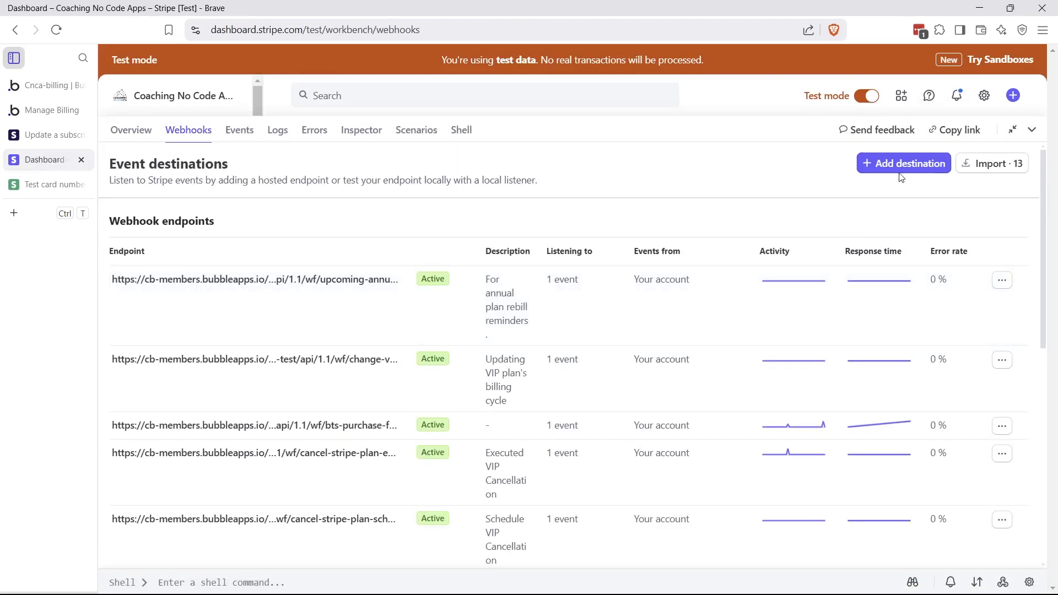
{"action": "left_click", "coordinate": [899, 169]}
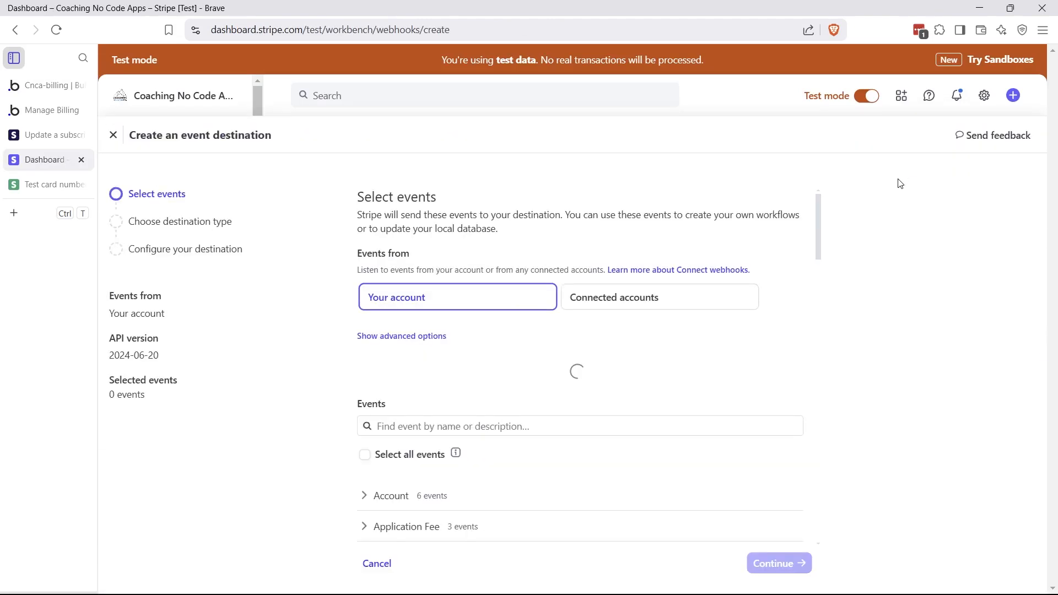
{"action": "scroll", "coordinate": [561, 375], "scroll_direction": "down", "scroll_amount": 1}
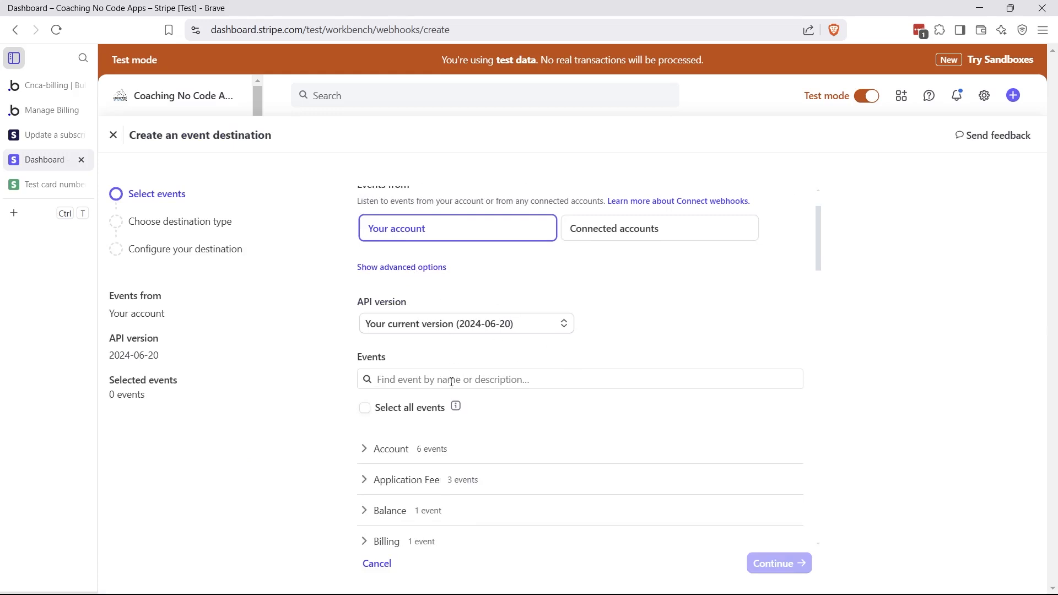
{"action": "type", "text": "subs"}
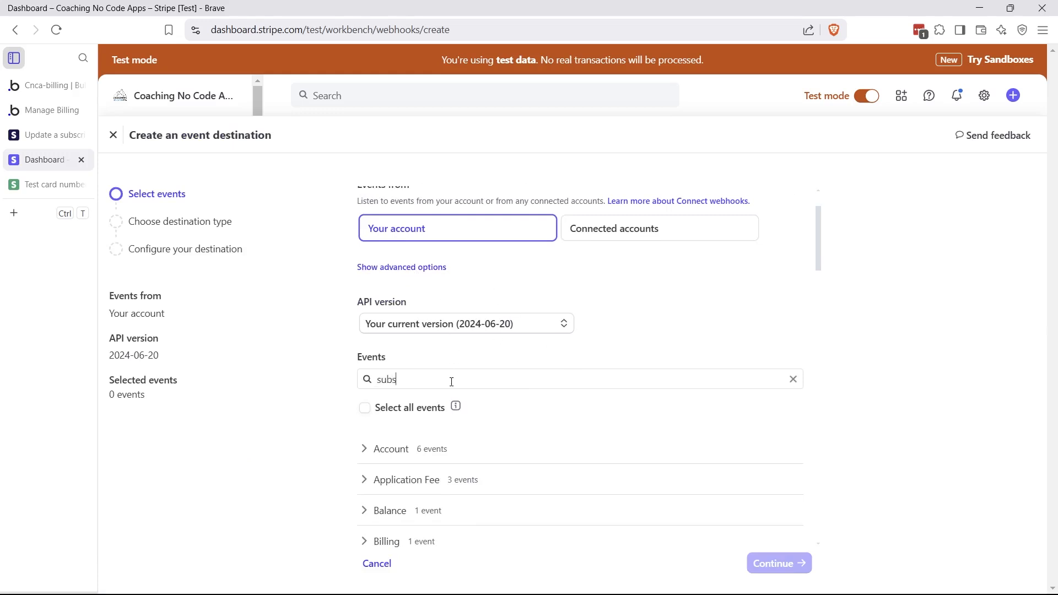
{"action": "type", "text": "cription"}
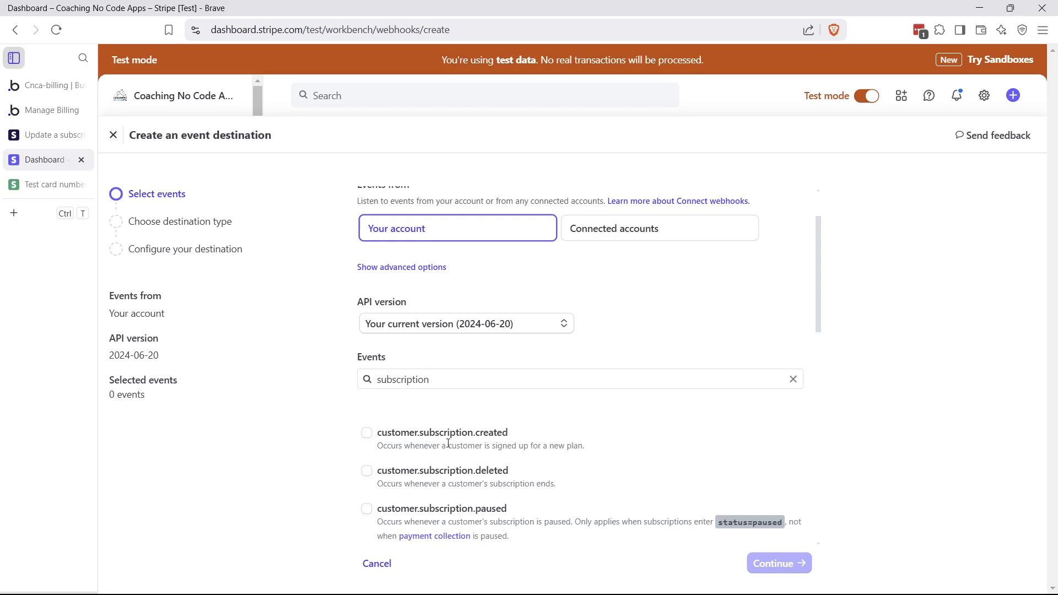
{"action": "scroll", "coordinate": [449, 444], "scroll_direction": "down", "scroll_amount": 1}
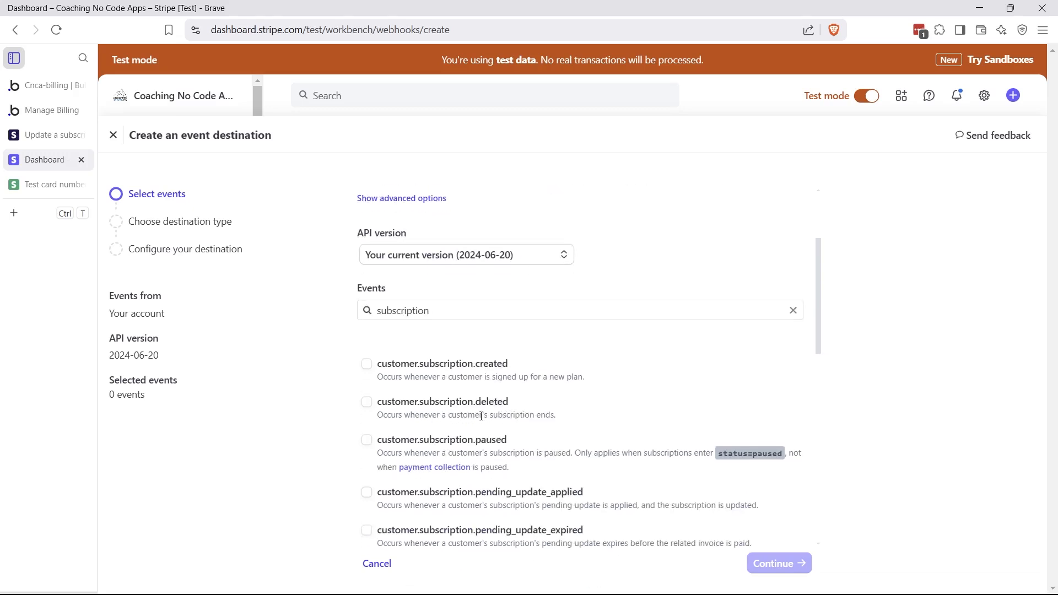
{"action": "left_click", "coordinate": [367, 403]}
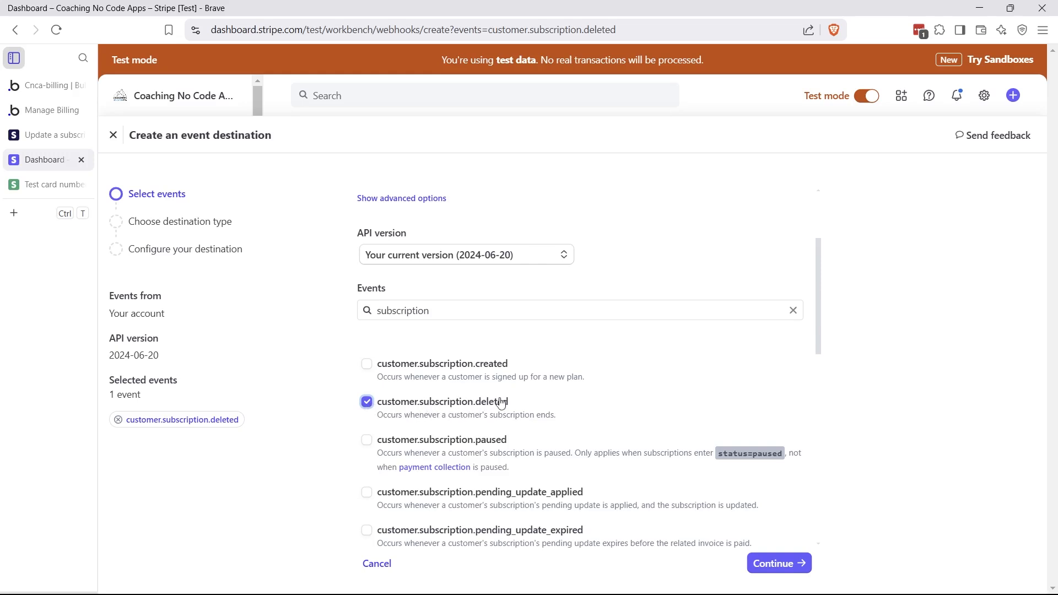
Send the event to a webhook endpoint at Bubble's stripe-canceled initialize URL and create it
{"action": "left_click", "coordinate": [789, 567]}
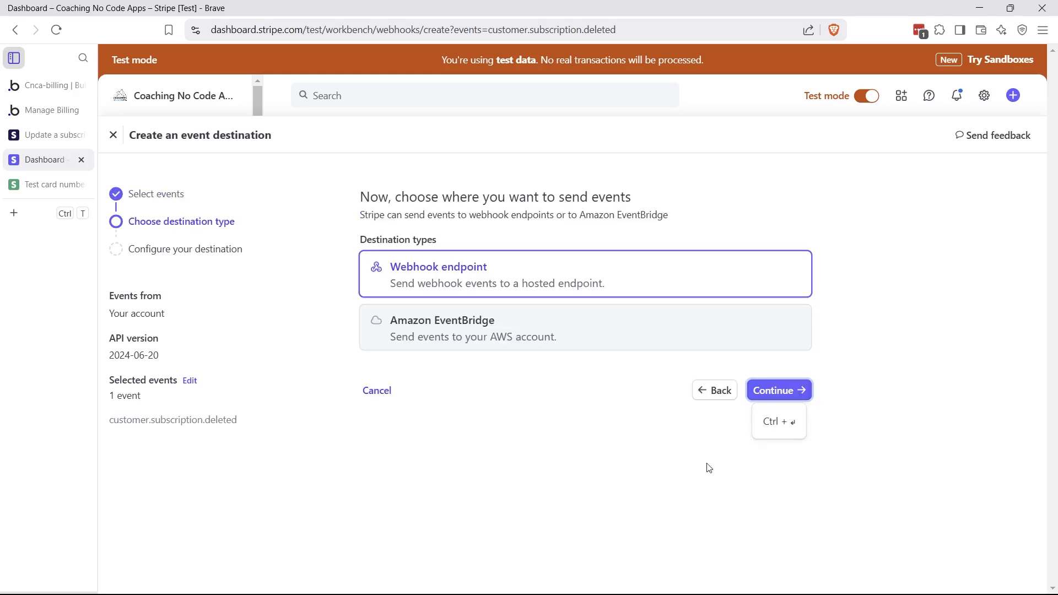
{"action": "left_click", "coordinate": [777, 392]}
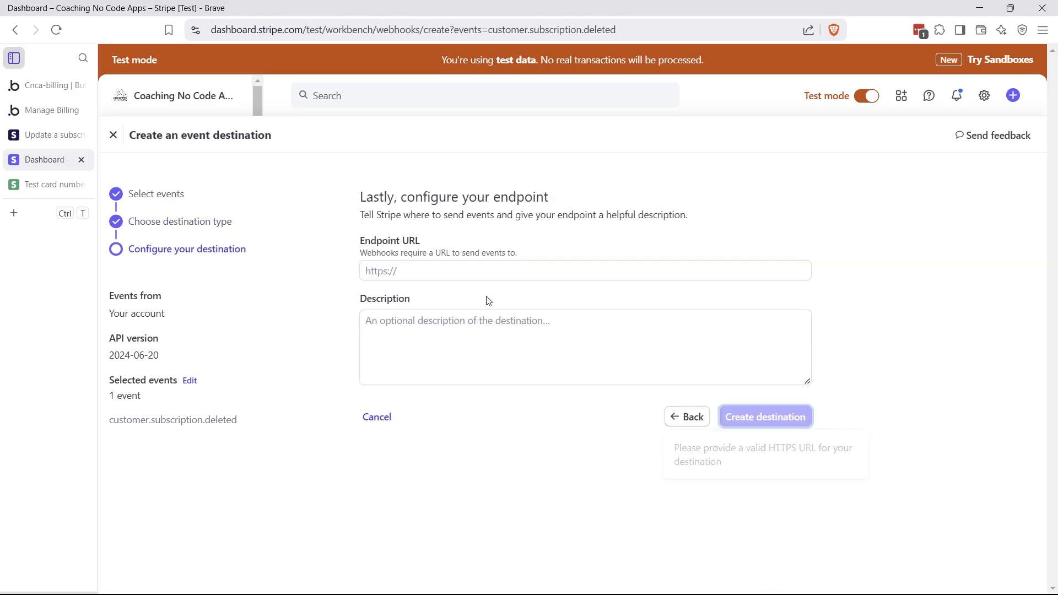
{"action": "left_click", "coordinate": [465, 273]}
{"action": "key", "text": "ctrl+v"}
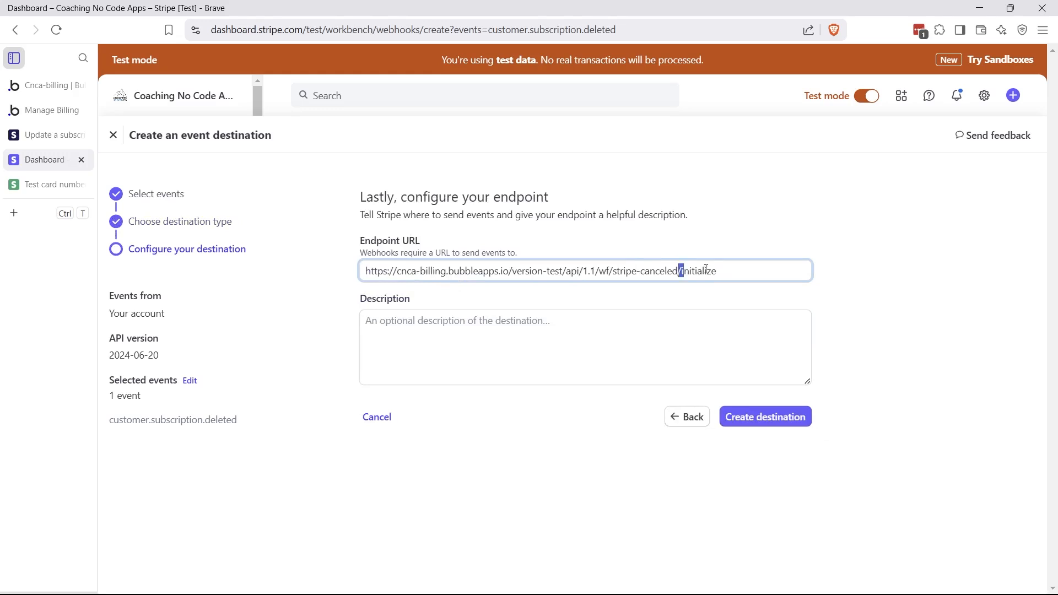
{"action": "left_click_drag", "start_coordinate": [706, 269], "coordinate": [734, 288]}
{"action": "left_click", "coordinate": [734, 288]}
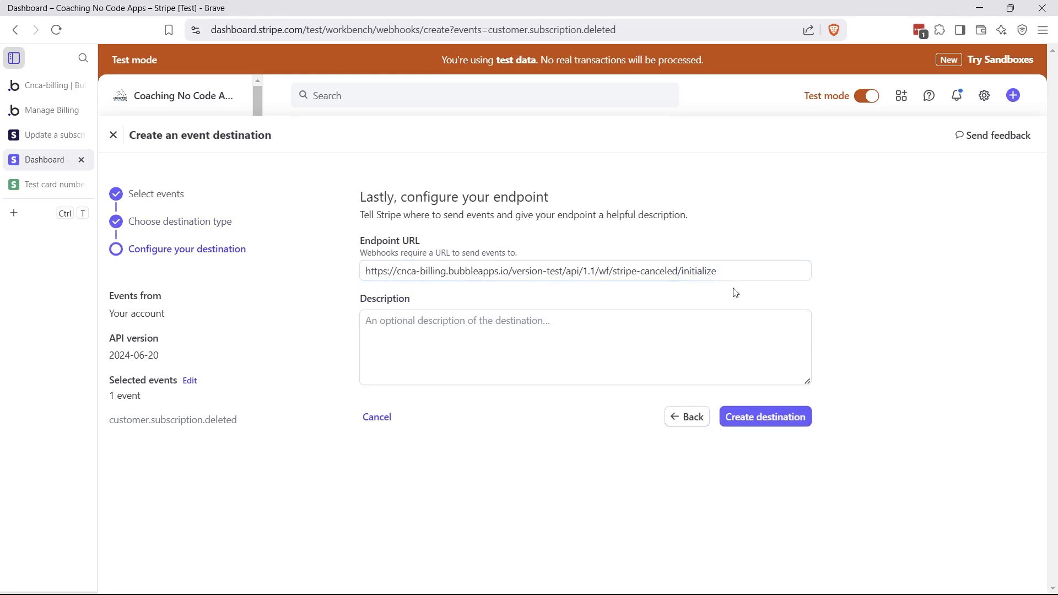
{"action": "left_click", "coordinate": [752, 424]}
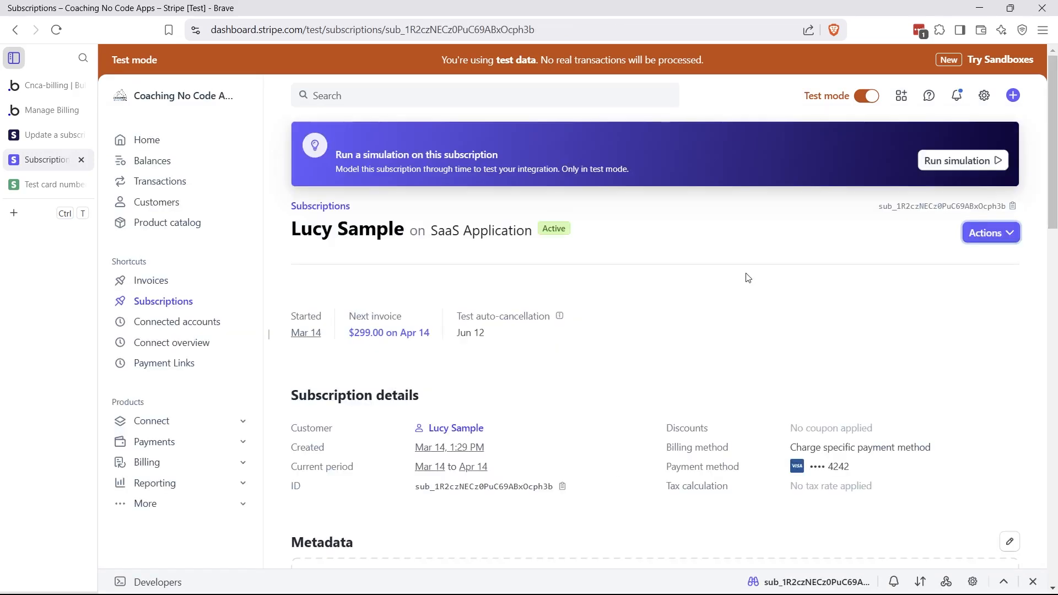
Confirm Bubble is detecting data, then open Actions on the test SaaS Application subscription
{"action": "left_click", "coordinate": [58, 88]}
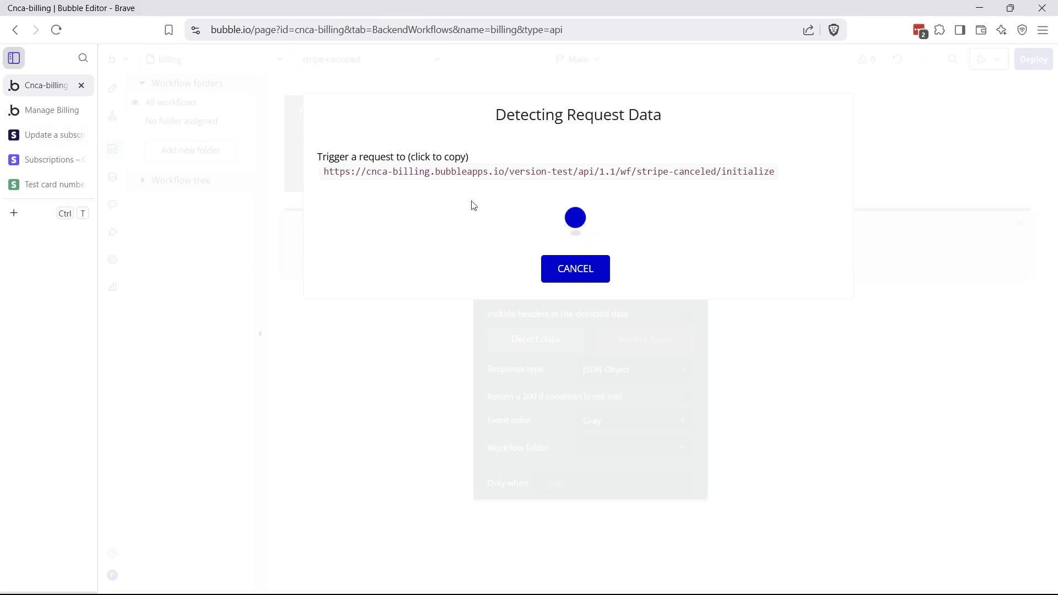
{"action": "left_click", "coordinate": [47, 159]}
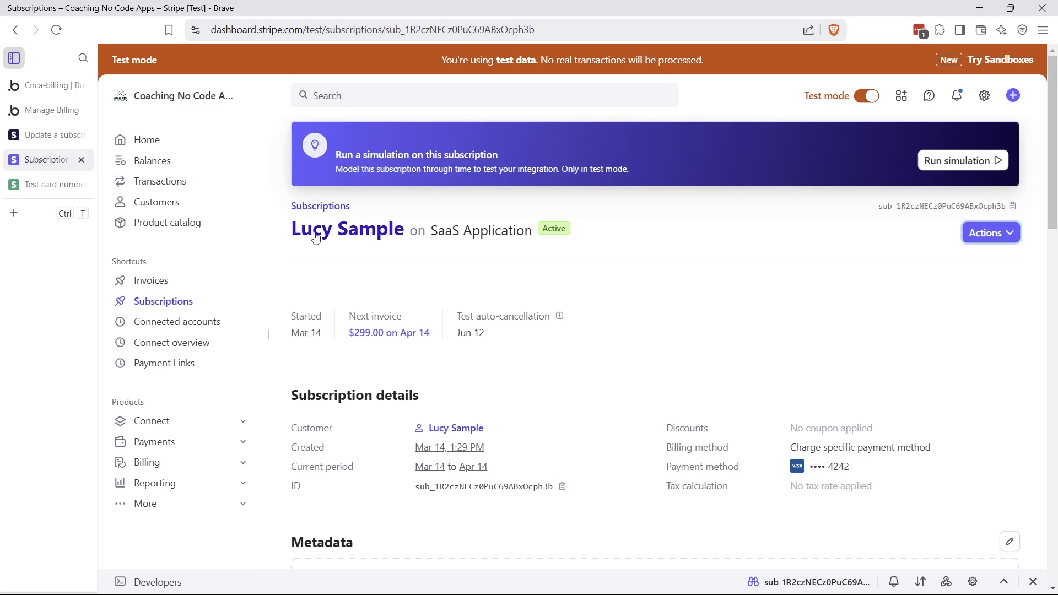
{"action": "left_click", "coordinate": [986, 241]}
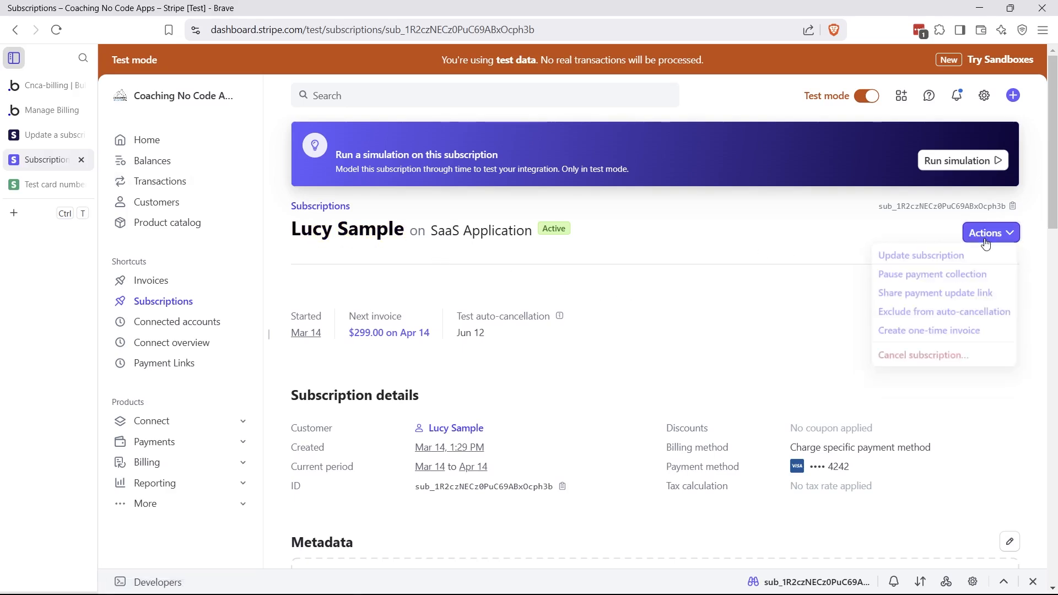
Cancel the SaaS Application subscription immediately with no refund
{"action": "left_click", "coordinate": [940, 357]}
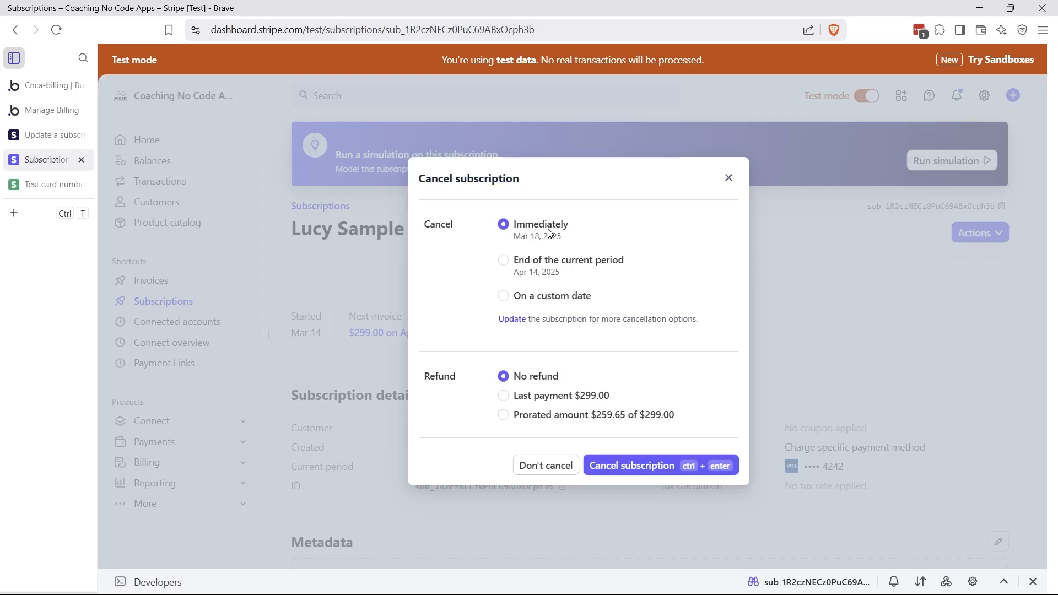
{"action": "left_click", "coordinate": [659, 467]}
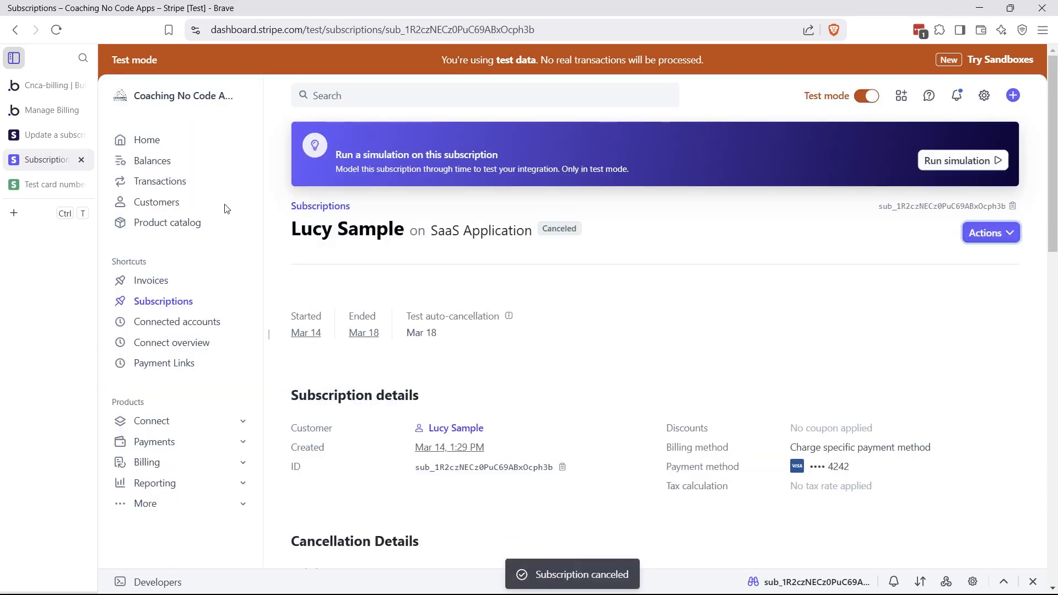
Review the detected Stripe event fields in Bubble, checking the object id subscription sample value
{"action": "left_click", "coordinate": [48, 90]}
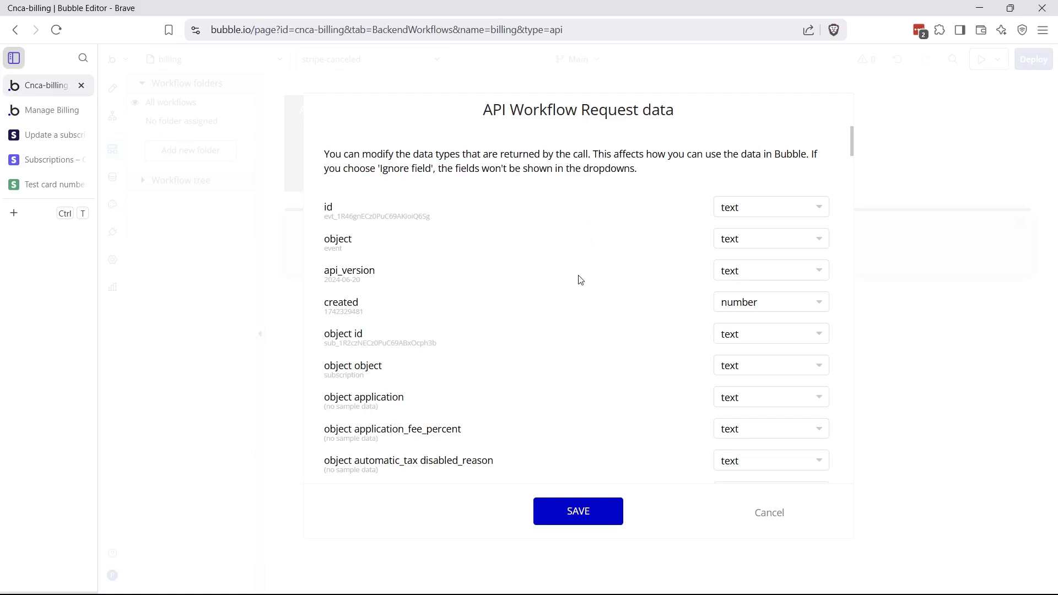
{"action": "scroll", "coordinate": [581, 282], "scroll_direction": "down", "scroll_amount": 12}
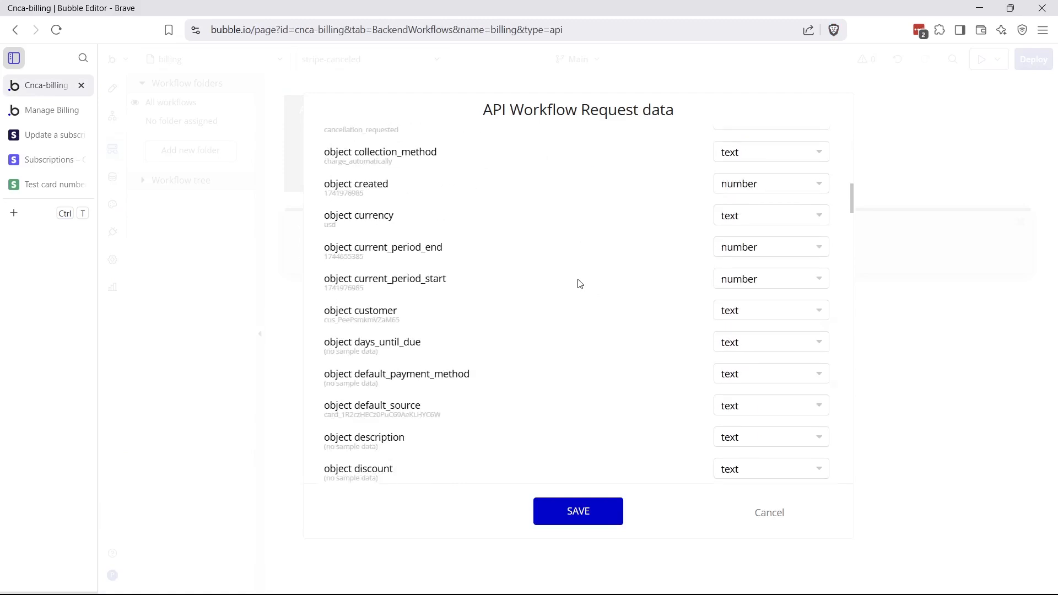
{"action": "scroll", "coordinate": [580, 283], "scroll_direction": "up", "scroll_amount": 6}
{"action": "scroll", "coordinate": [580, 284], "scroll_direction": "up", "scroll_amount": 7}
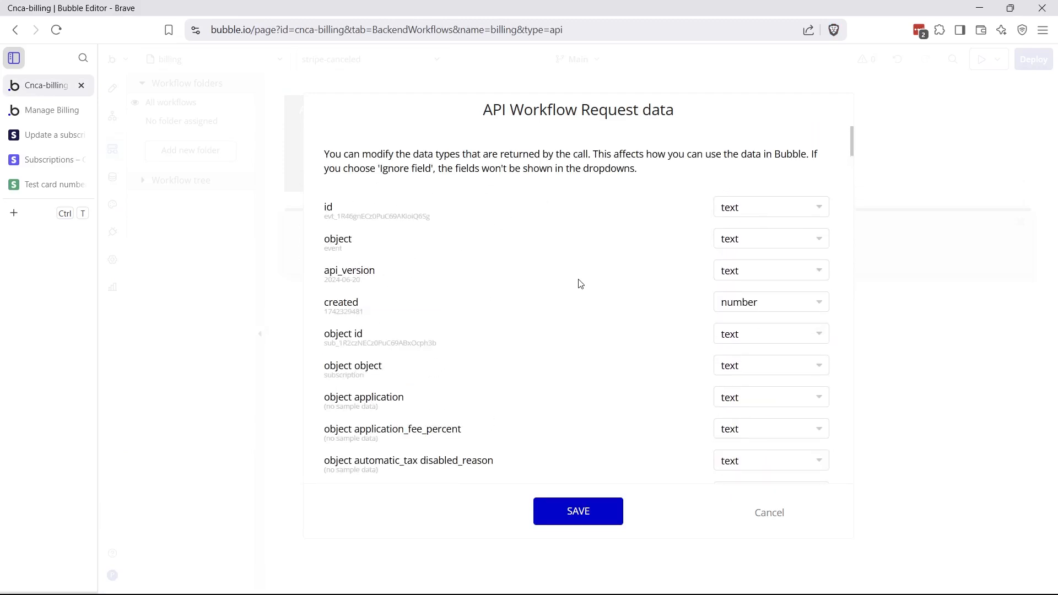
{"action": "scroll", "coordinate": [582, 284], "scroll_direction": "down", "scroll_amount": 7}
{"action": "scroll", "coordinate": [582, 282], "scroll_direction": "up", "scroll_amount": 7}
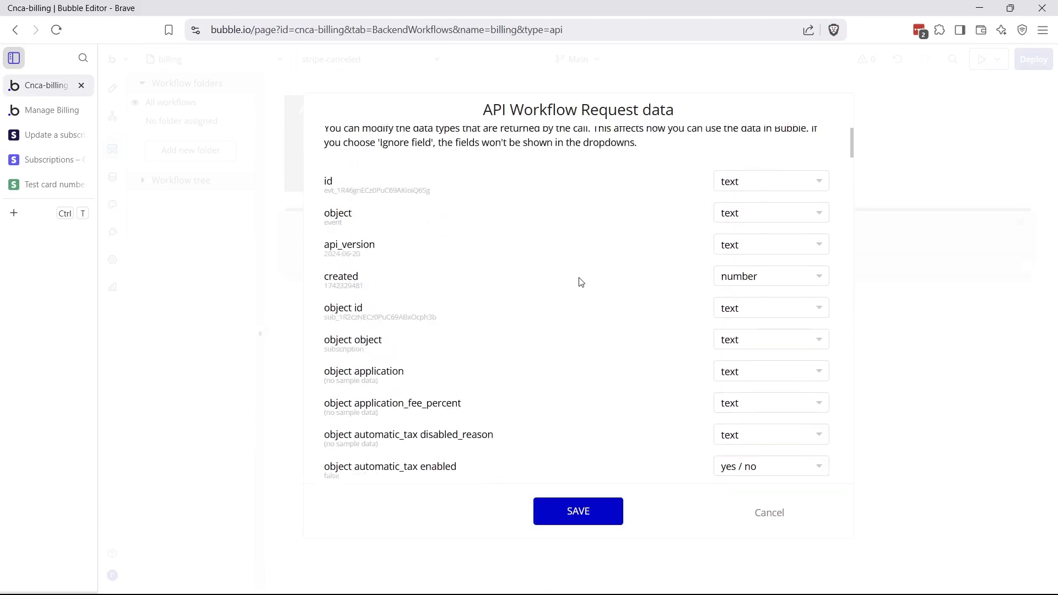
{"action": "scroll", "coordinate": [582, 282], "scroll_direction": "up", "scroll_amount": 1}
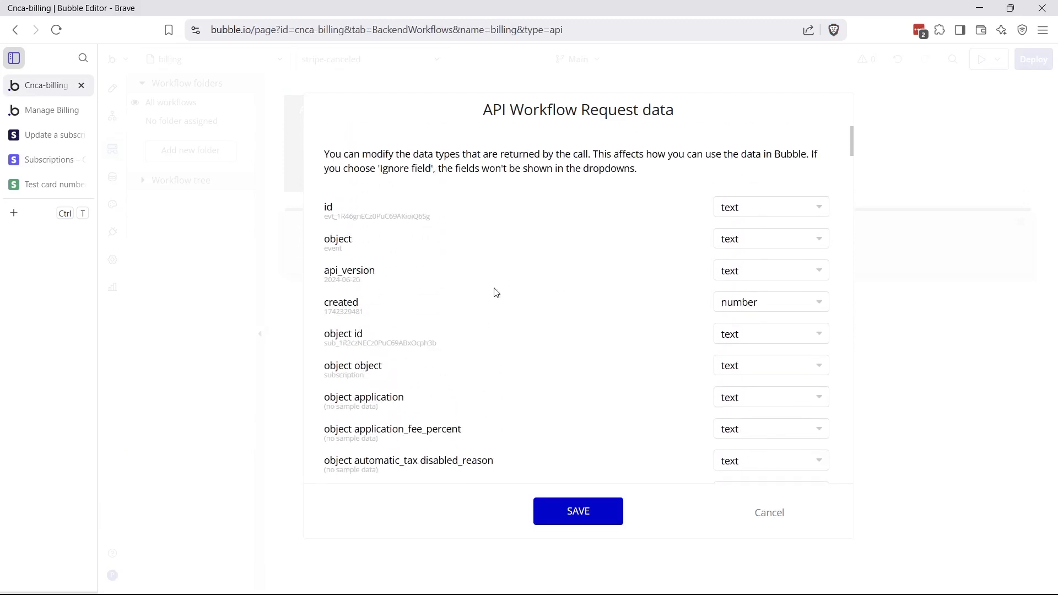
{"action": "double_click", "coordinate": [328, 343]}
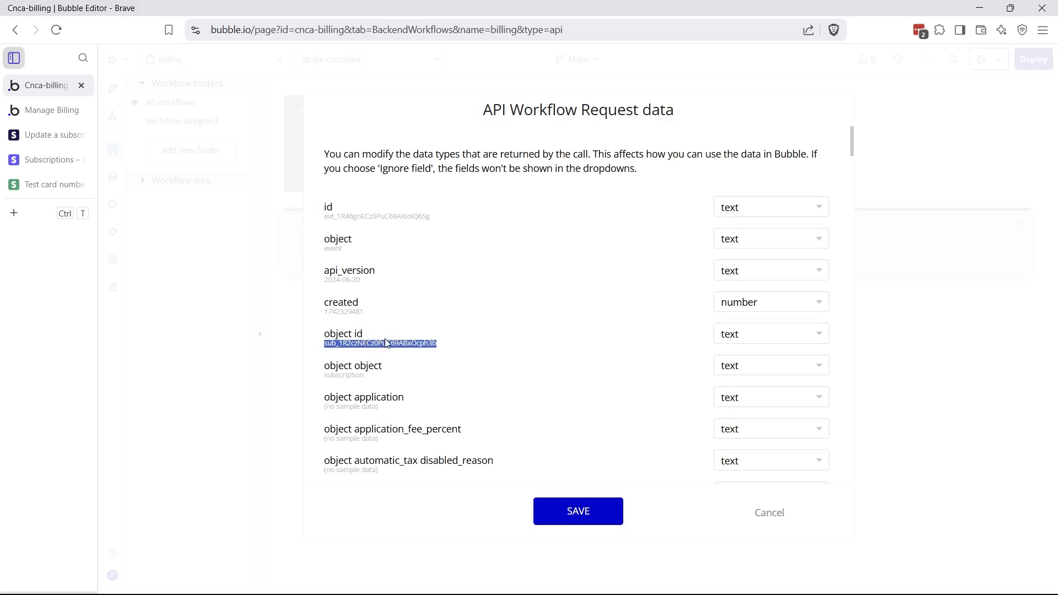
{"action": "scroll", "coordinate": [386, 343], "scroll_direction": "down", "scroll_amount": 10}
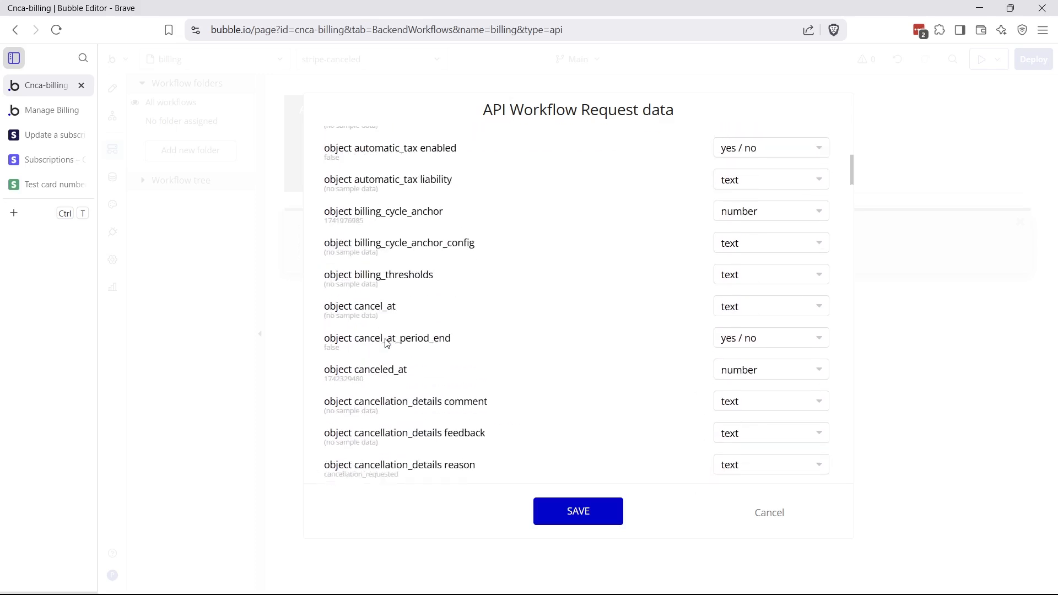
Save the detected request data and add a Make changes to thing step searching Subscriptions
{"action": "left_click", "coordinate": [543, 514]}
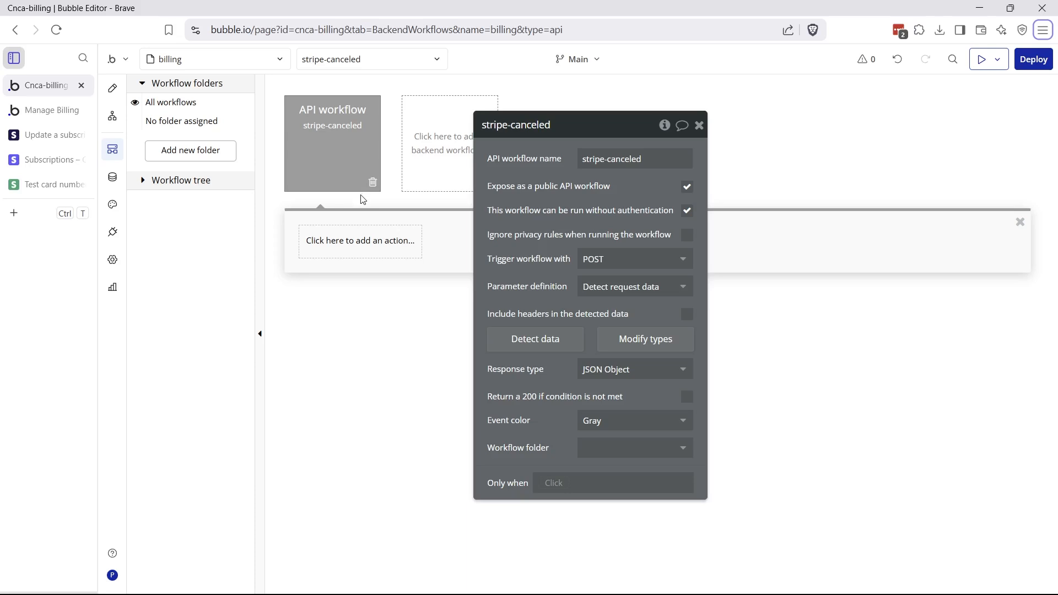
{"action": "left_click", "coordinate": [351, 246]}
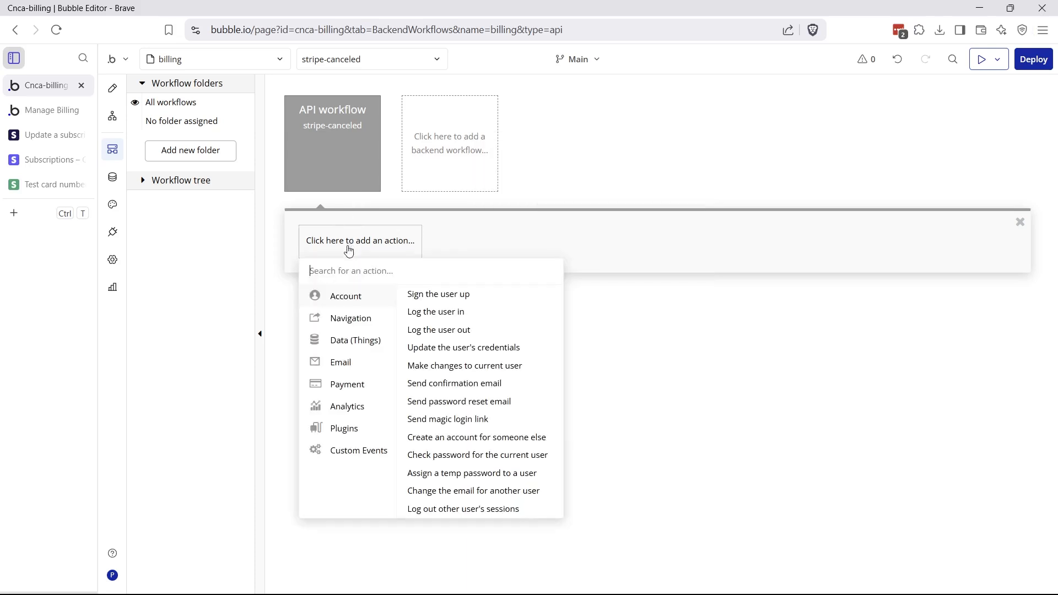
{"action": "mouse_move", "coordinate": [354, 349]}
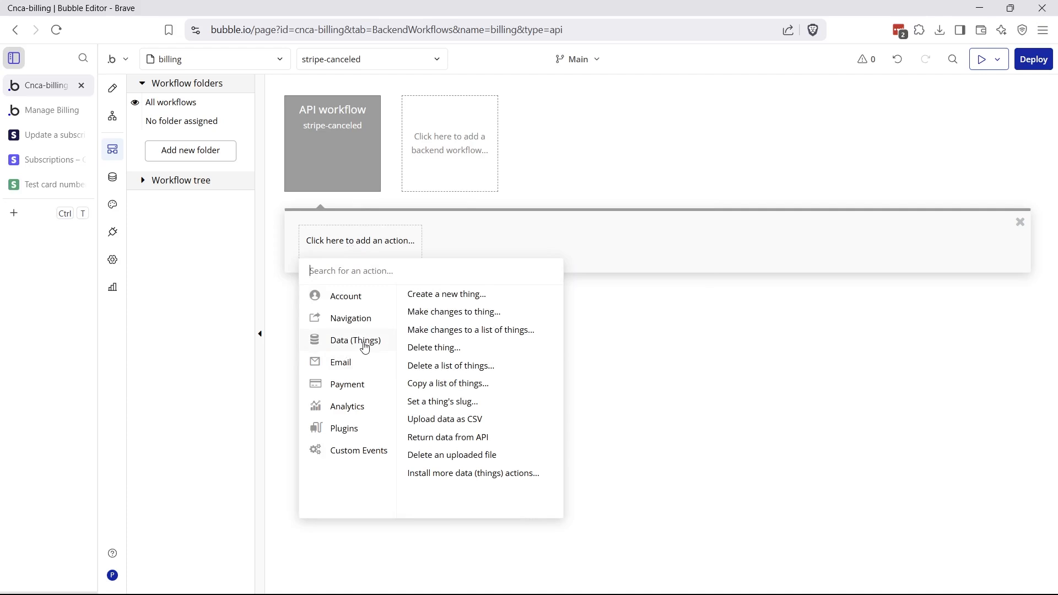
{"action": "left_click", "coordinate": [447, 313]}
{"action": "left_click", "coordinate": [603, 160]}
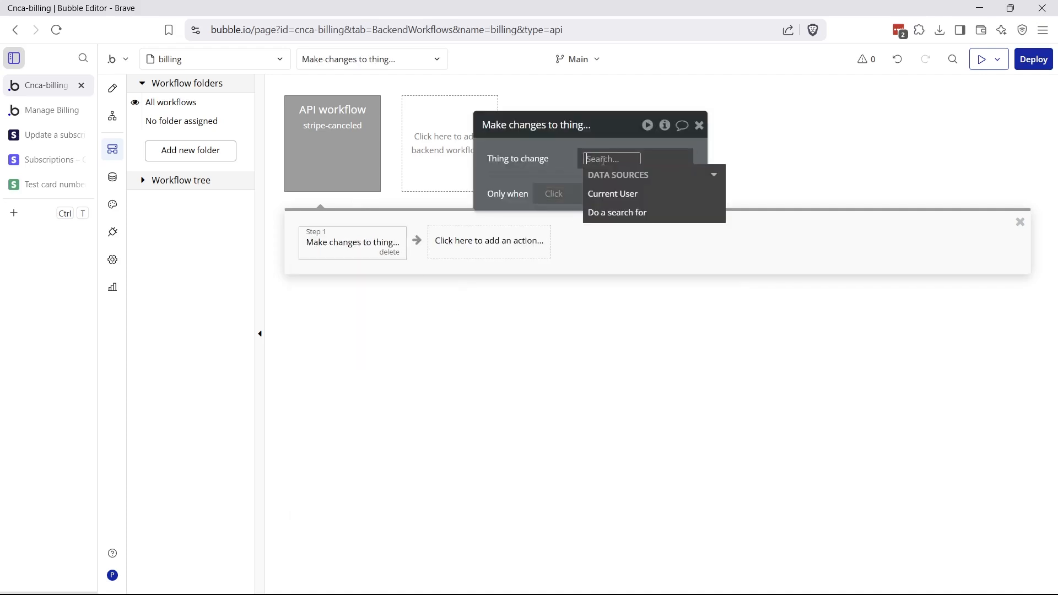
{"action": "left_click", "coordinate": [602, 213]}
{"action": "left_click", "coordinate": [364, 234]}
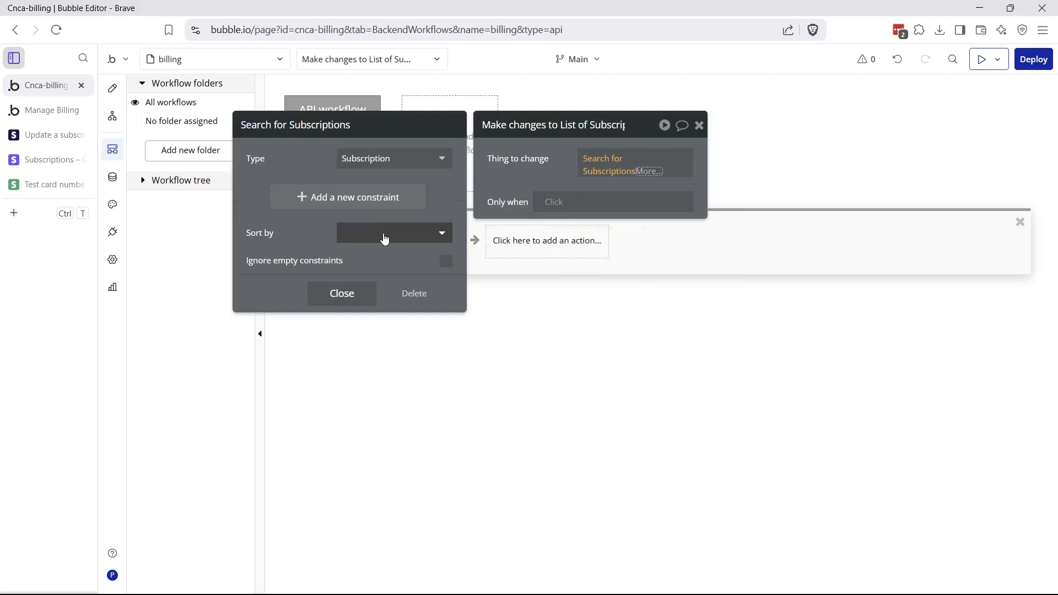
Constrain the search to Stripe ID = Request Data's object id and take the first item
{"action": "left_click", "coordinate": [347, 196]}
{"action": "left_click", "coordinate": [258, 191]}
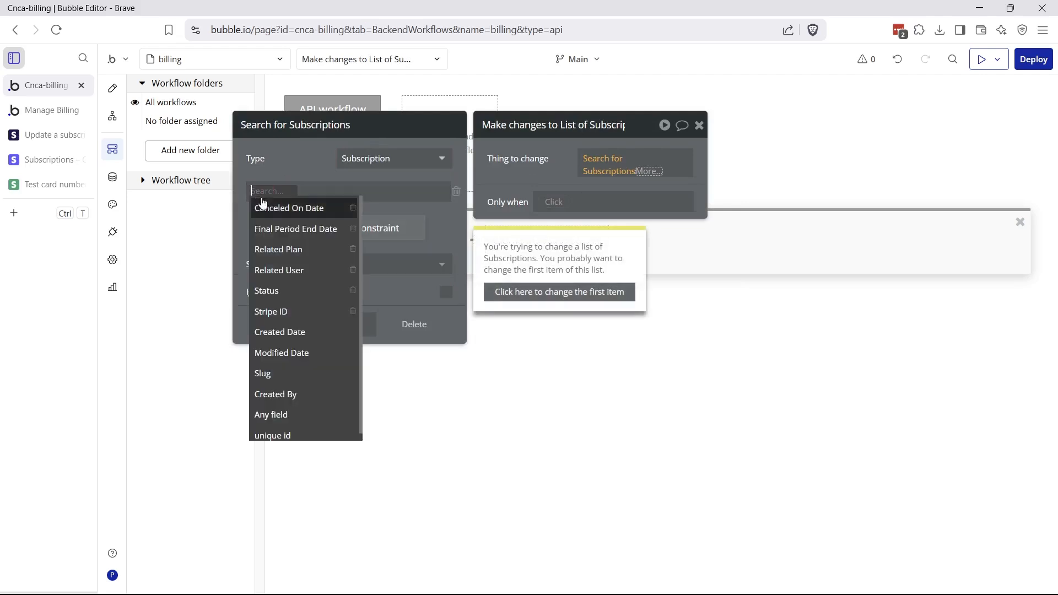
{"action": "left_click", "coordinate": [282, 318]}
{"action": "left_click", "coordinate": [297, 193]}
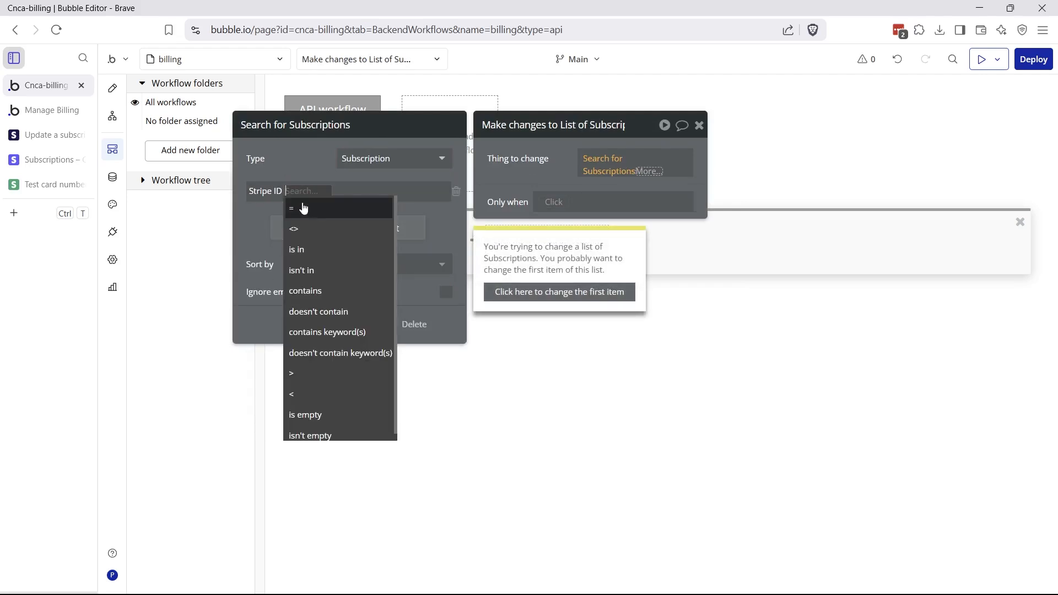
{"action": "left_click", "coordinate": [303, 208]}
{"action": "left_click", "coordinate": [307, 193]}
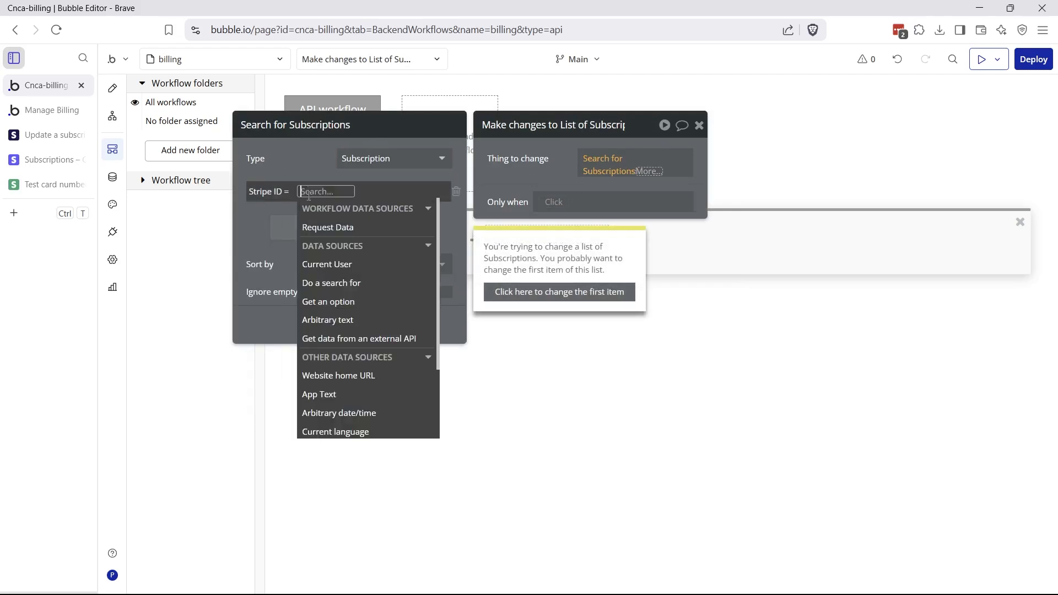
{"action": "left_click", "coordinate": [342, 231]}
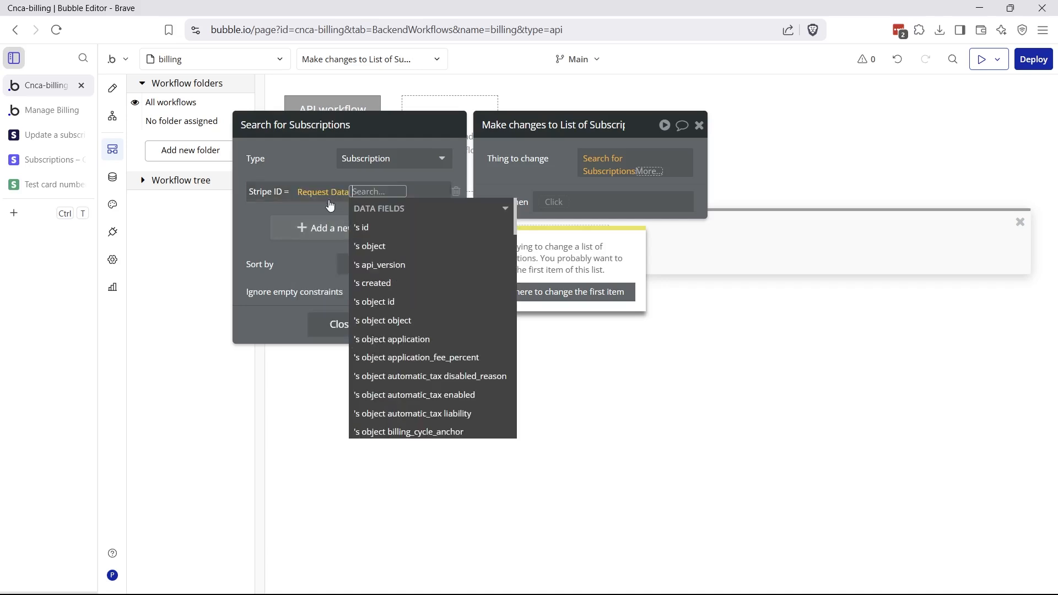
{"action": "scroll", "coordinate": [402, 281], "scroll_direction": "down", "scroll_amount": 10}
{"action": "scroll", "coordinate": [405, 287], "scroll_direction": "up", "scroll_amount": 10}
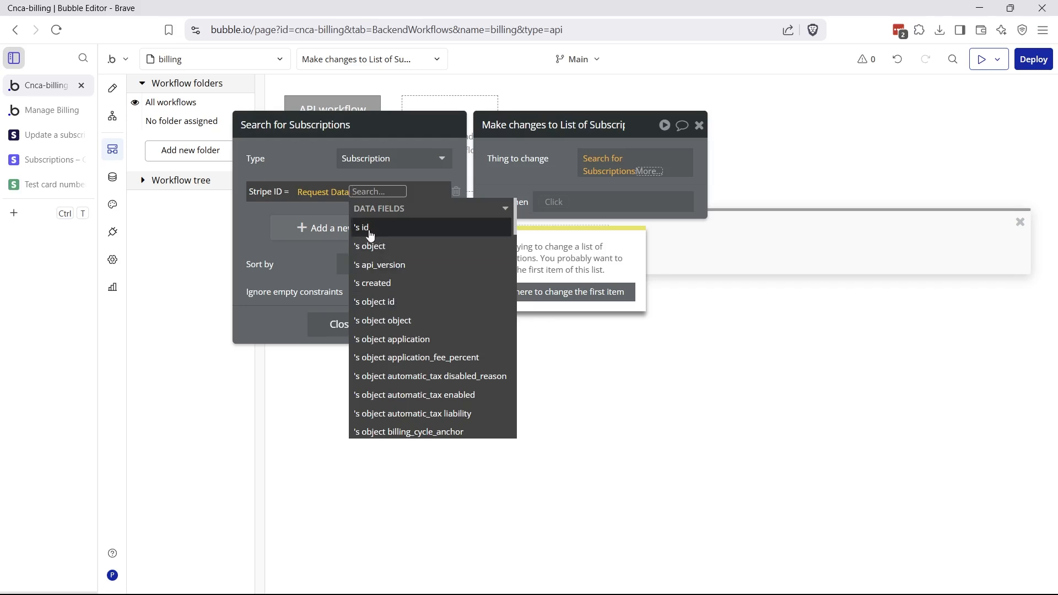
{"action": "left_click", "coordinate": [376, 302]}
{"action": "left_click", "coordinate": [305, 166]}
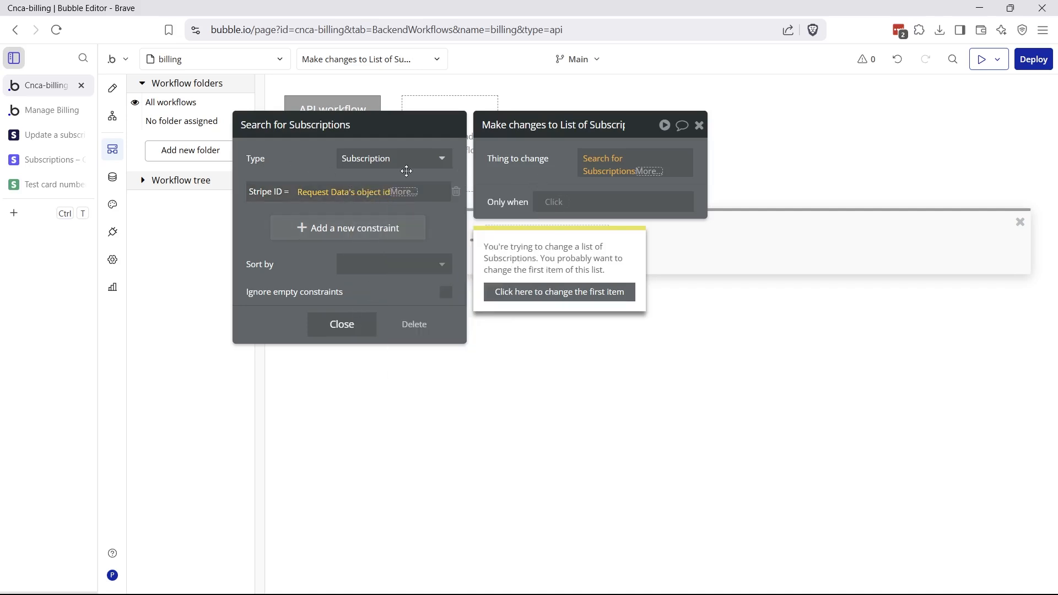
{"action": "left_click", "coordinate": [653, 172]}
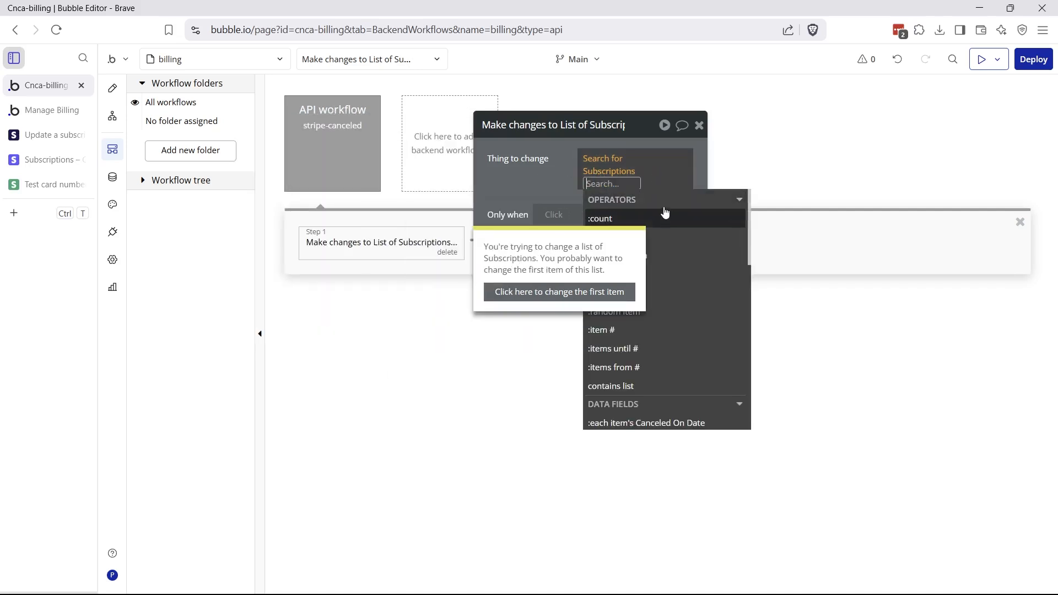
{"action": "left_click", "coordinate": [683, 275]}
Make step 1 change the matched Subscription's Status field to Canceled
{"action": "left_click", "coordinate": [642, 215]}
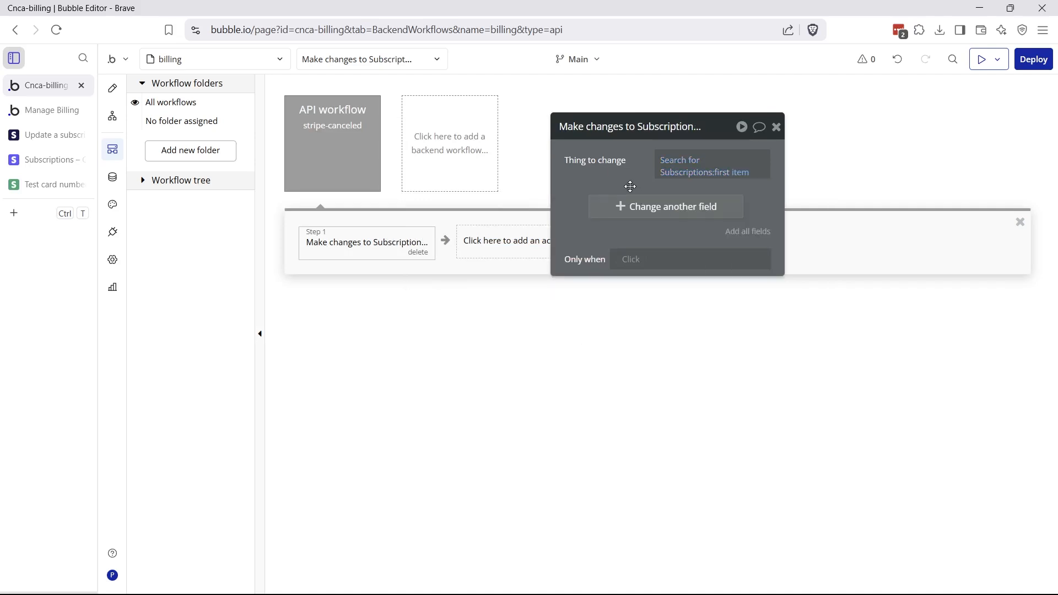
{"action": "left_click", "coordinate": [633, 216]}
{"action": "left_click", "coordinate": [589, 206]}
{"action": "left_click", "coordinate": [584, 298]}
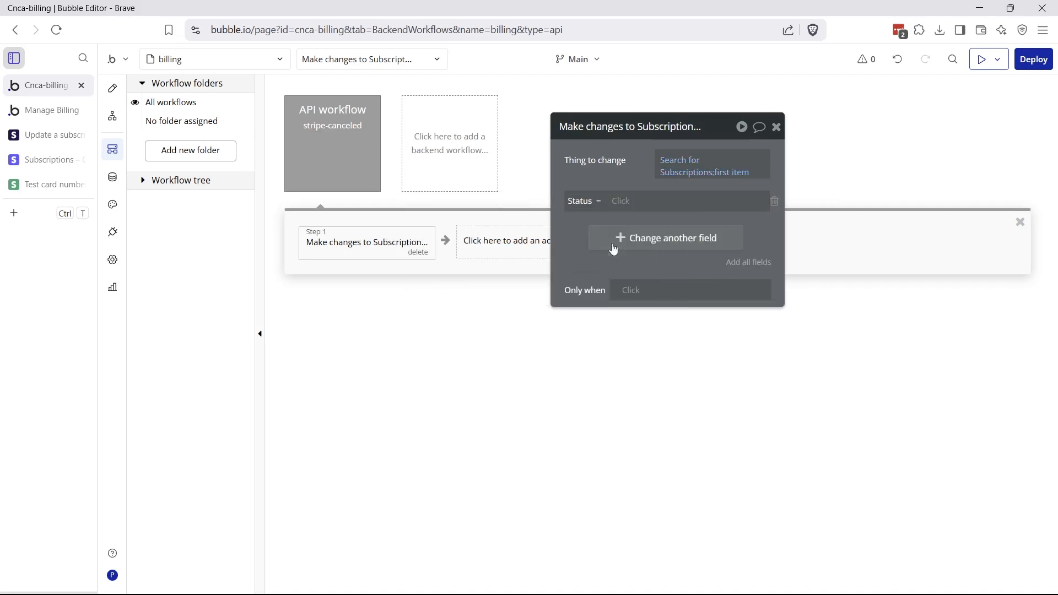
{"action": "left_click", "coordinate": [620, 202]}
{"action": "left_click", "coordinate": [632, 292]}
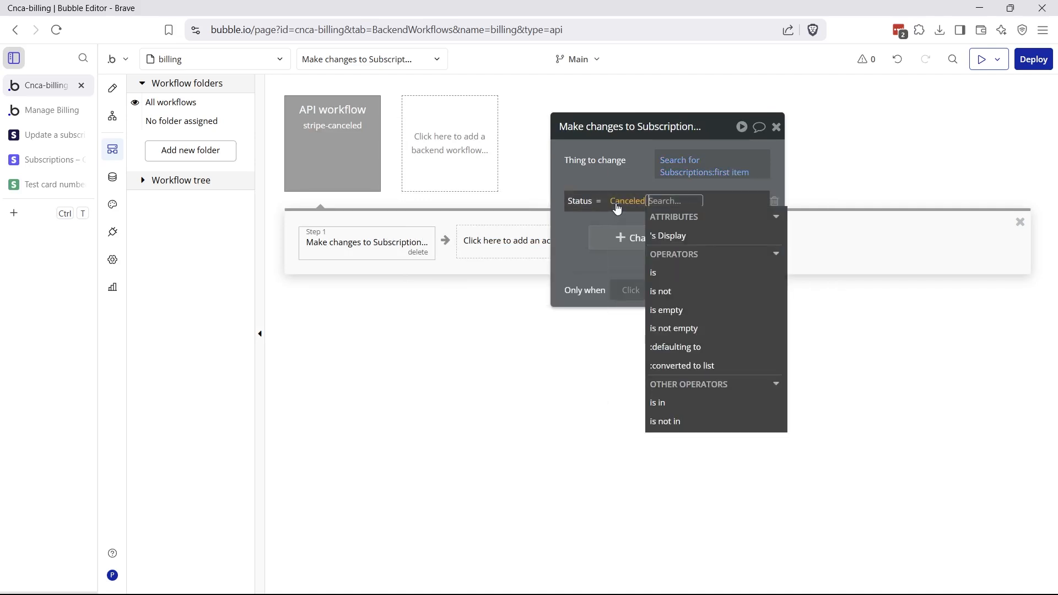
{"action": "left_click", "coordinate": [618, 202]}
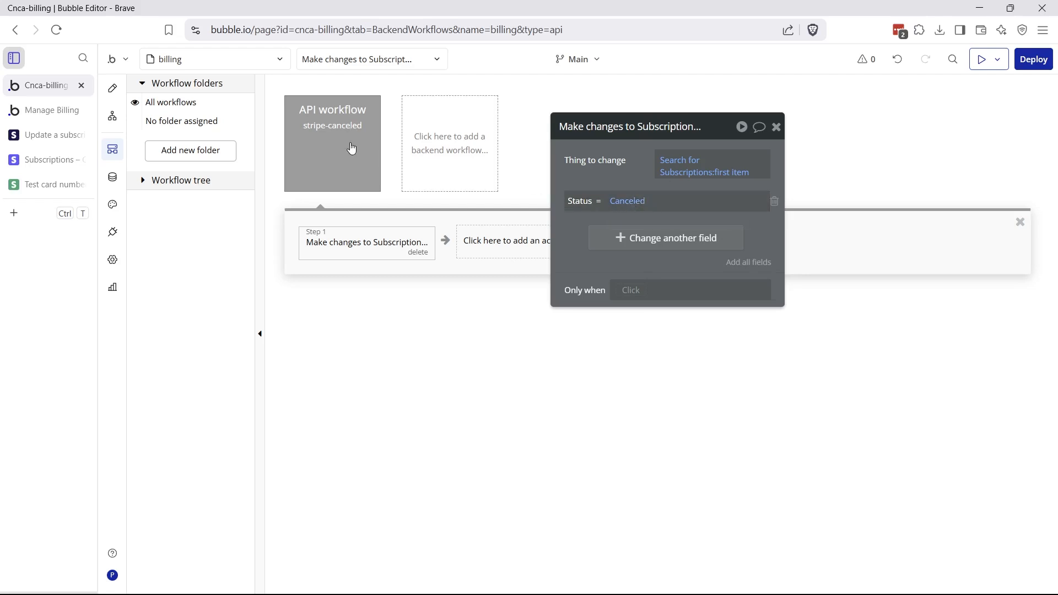
{"action": "left_click", "coordinate": [637, 200]}
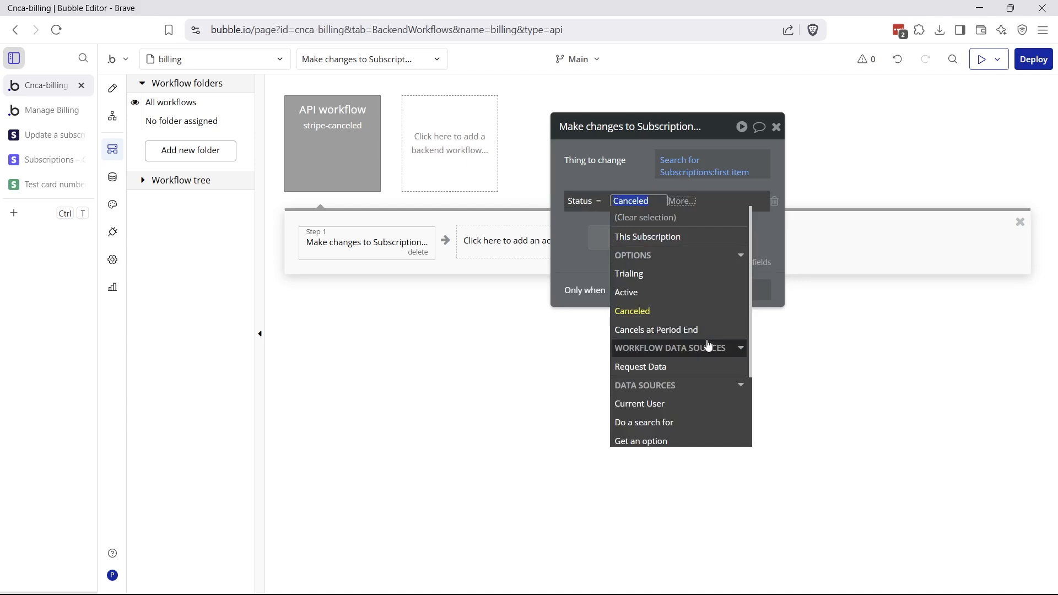
{"action": "left_click", "coordinate": [618, 204]}
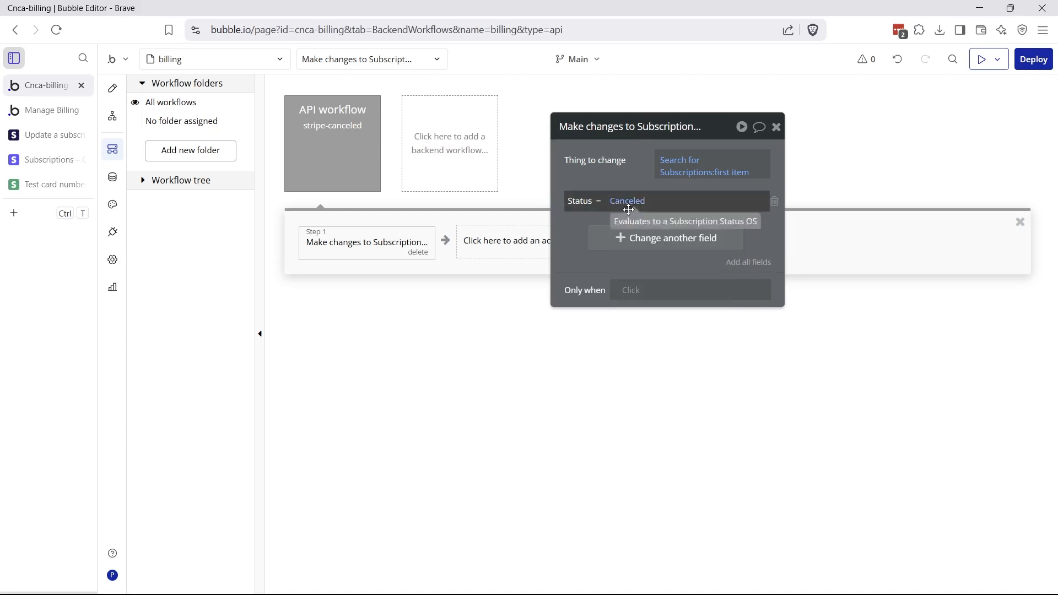
{"action": "left_click", "coordinate": [496, 240]}
Add step 2 changing Result of step 1's Related User's Status to Inactive
{"action": "mouse_move", "coordinate": [498, 342]}
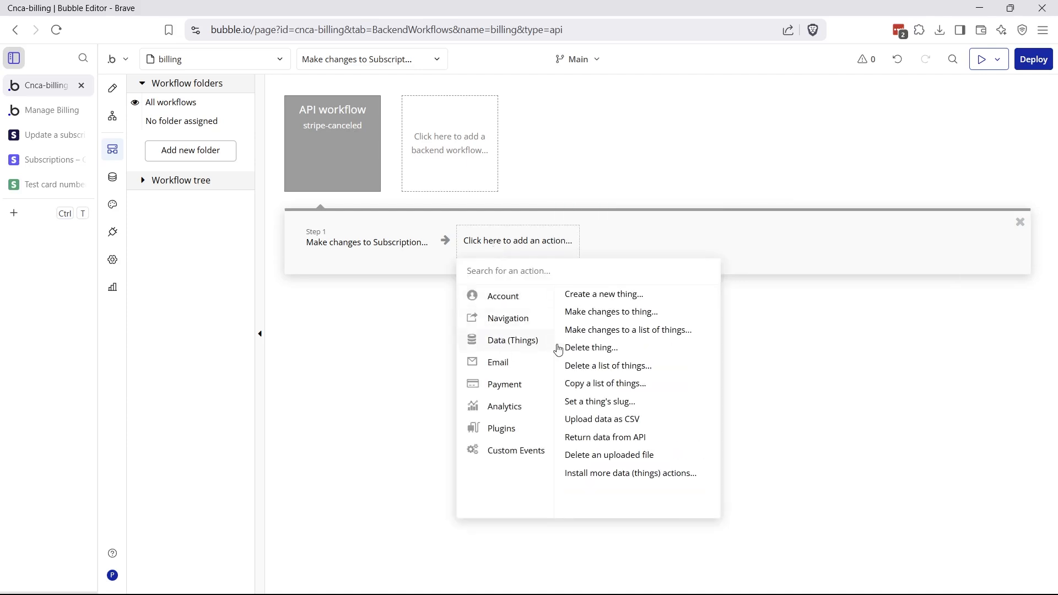
{"action": "left_click", "coordinate": [616, 312]}
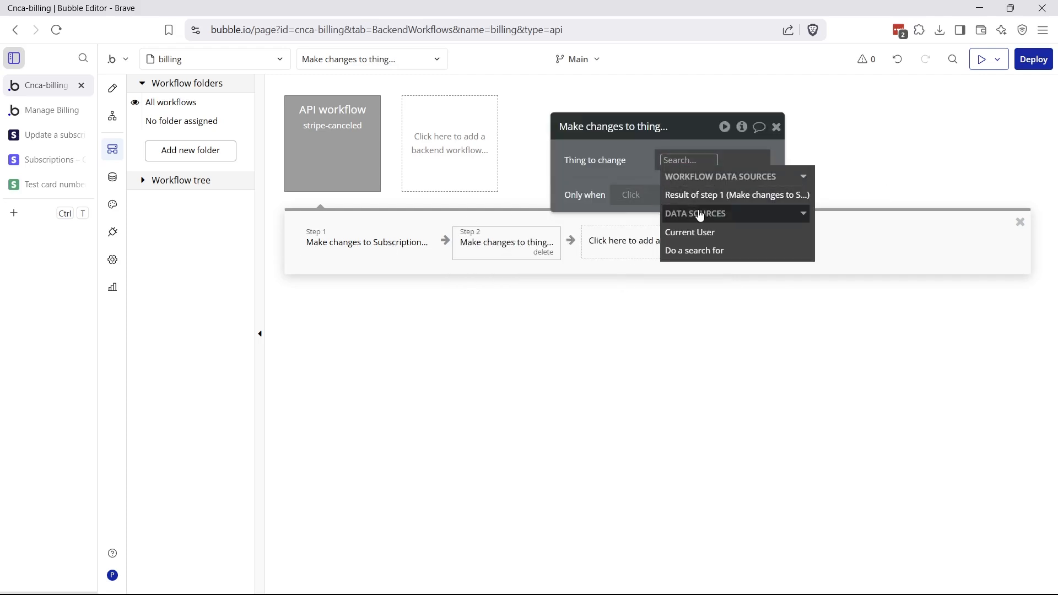
{"action": "left_click", "coordinate": [700, 199]}
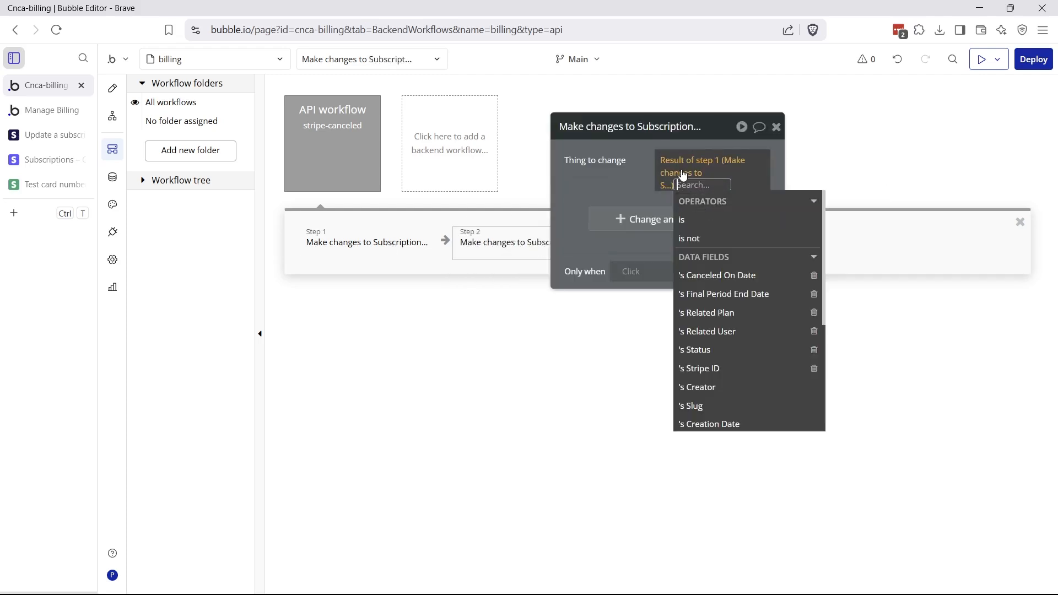
{"action": "left_click", "coordinate": [692, 331]}
{"action": "left_click", "coordinate": [732, 189]}
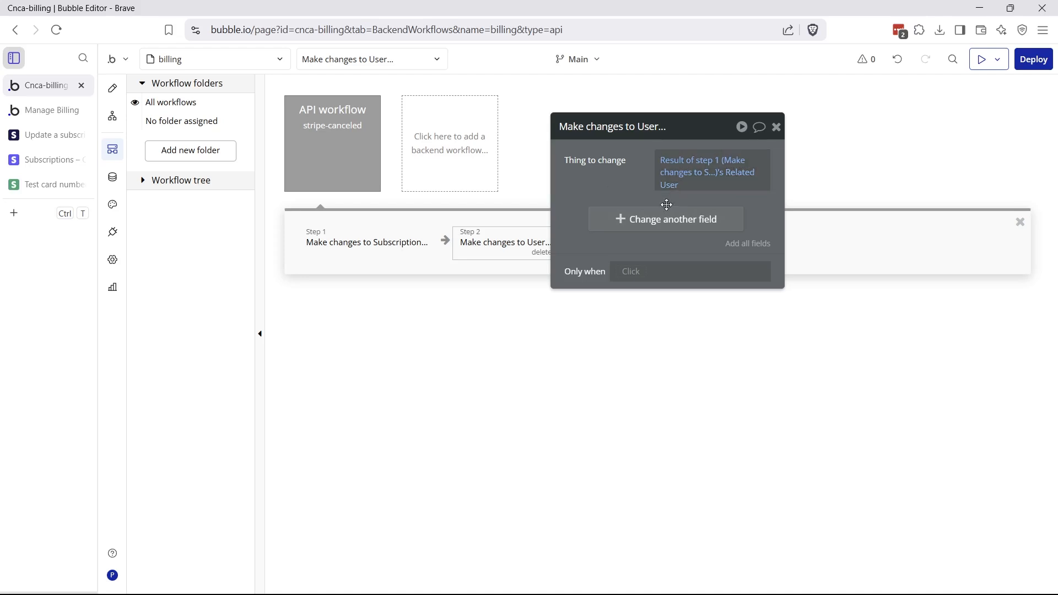
{"action": "left_click", "coordinate": [656, 220]}
{"action": "left_click", "coordinate": [596, 291]}
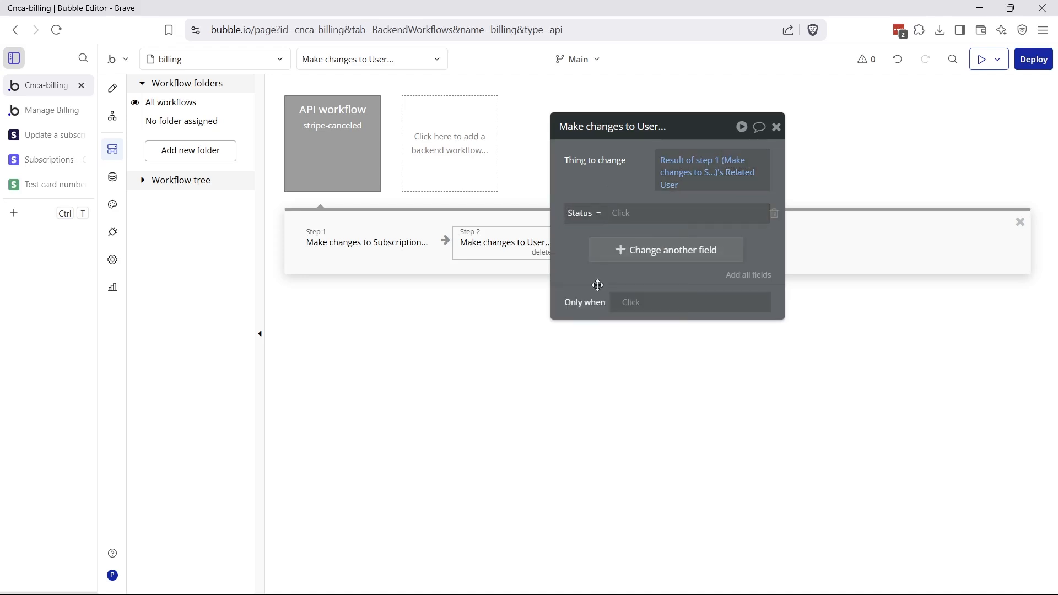
{"action": "left_click", "coordinate": [621, 215]}
{"action": "left_click", "coordinate": [626, 286]}
{"action": "left_click", "coordinate": [618, 161]}
{"action": "left_click", "coordinate": [369, 161]}
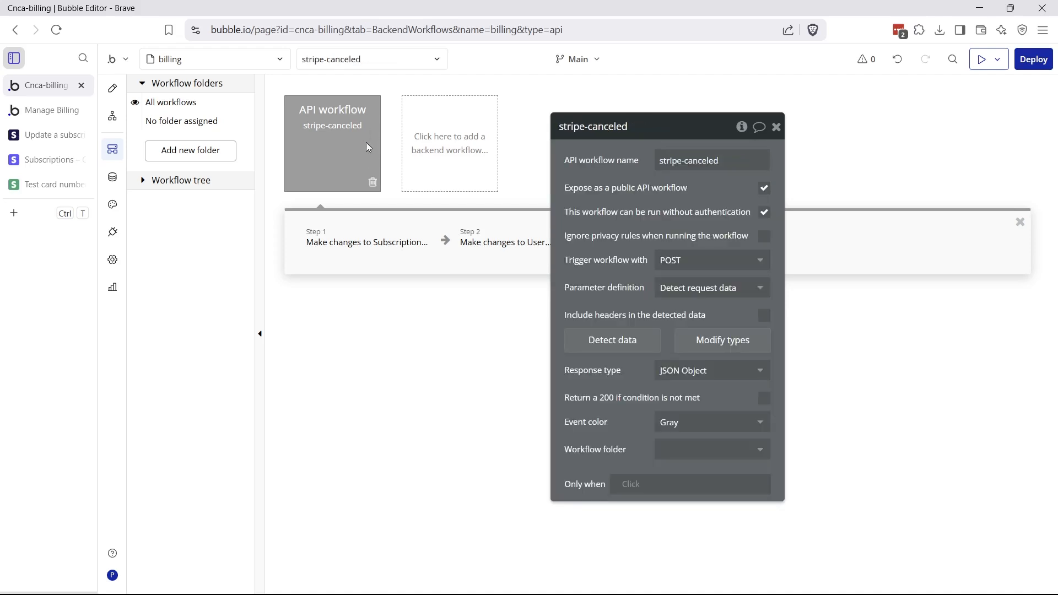
Review step 1's subscription changes and step 2's user changes in stripe-canceled
{"action": "left_click", "coordinate": [369, 252]}
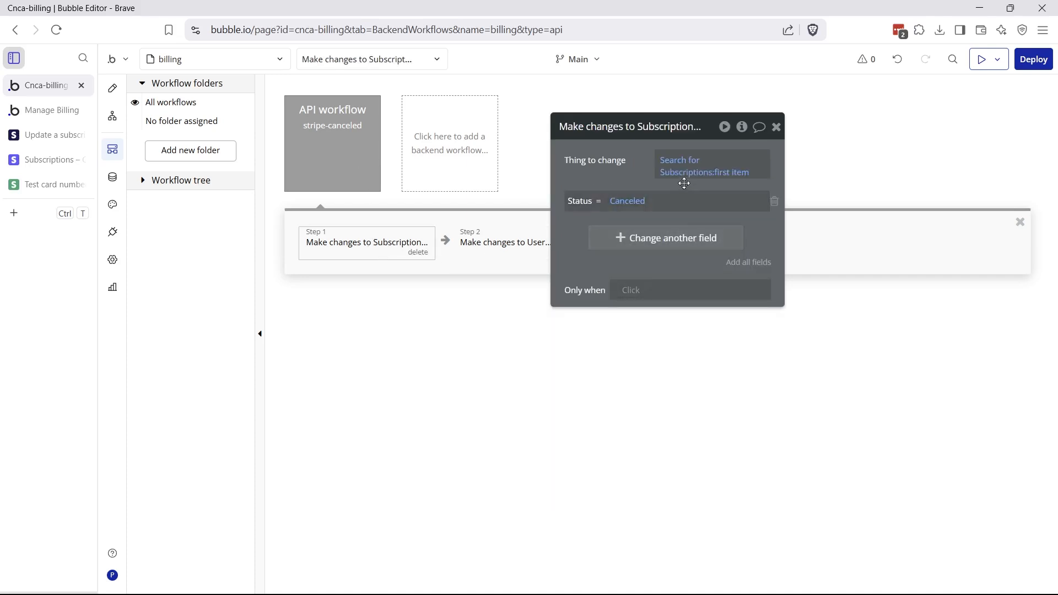
{"action": "left_click", "coordinate": [523, 246]}
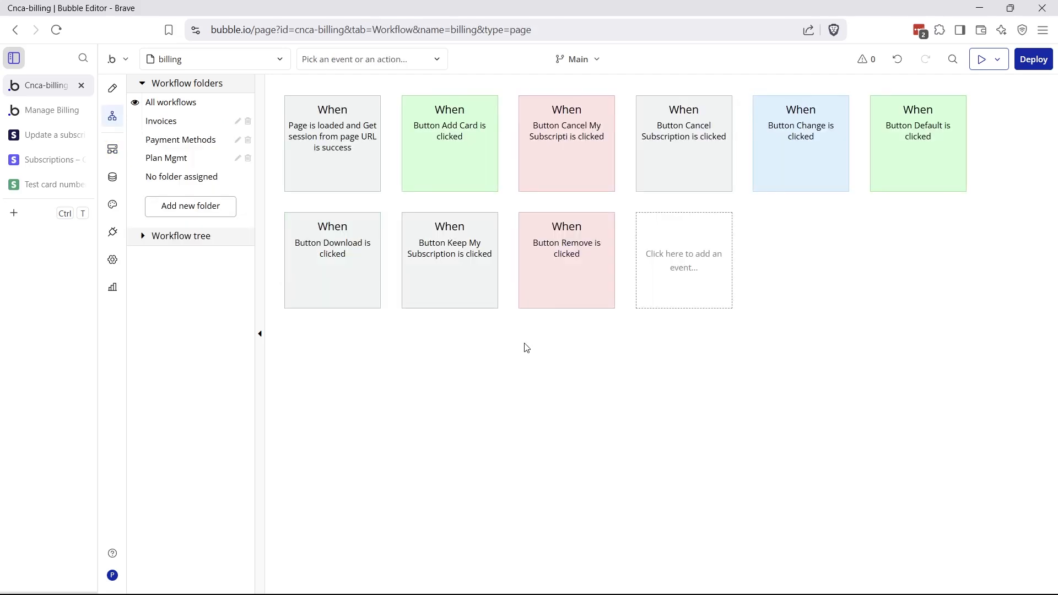
Add a run-once billing page event that fires when Current User's Status is Inactive
{"action": "left_click", "coordinate": [686, 280]}
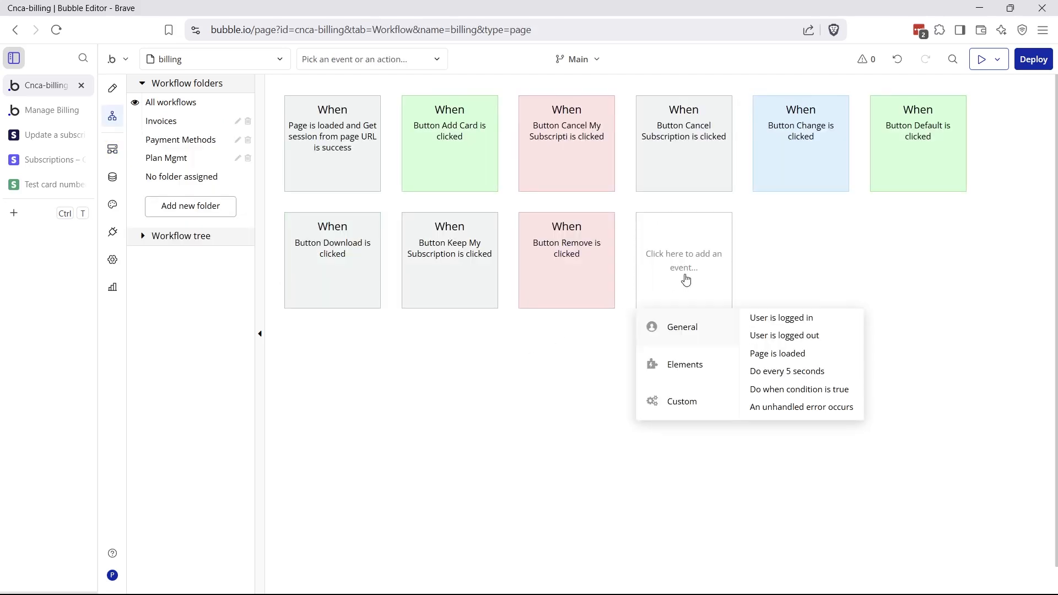
{"action": "mouse_move", "coordinate": [704, 365]}
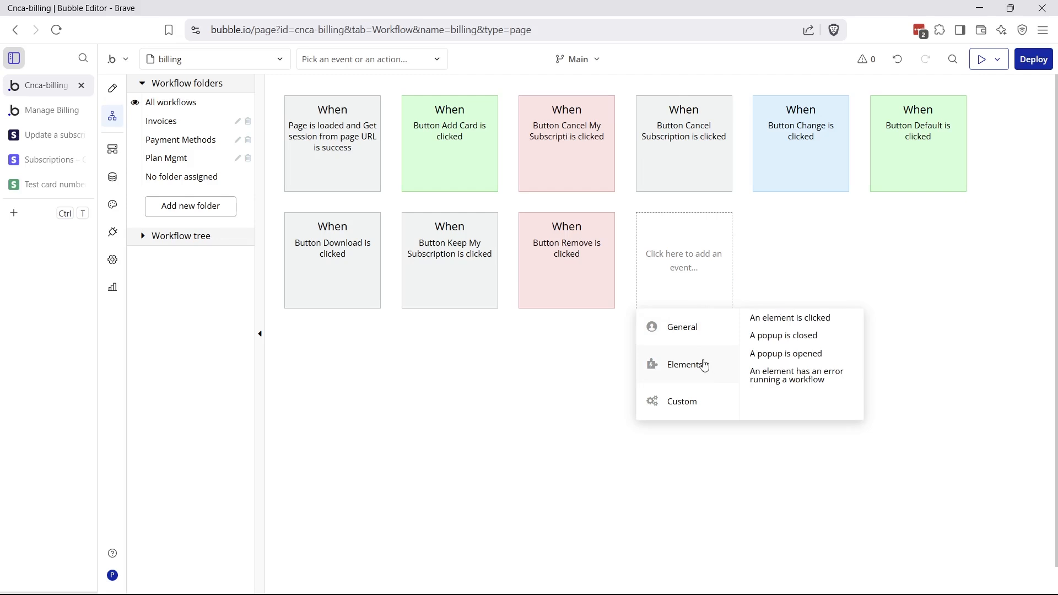
{"action": "mouse_move", "coordinate": [702, 340]}
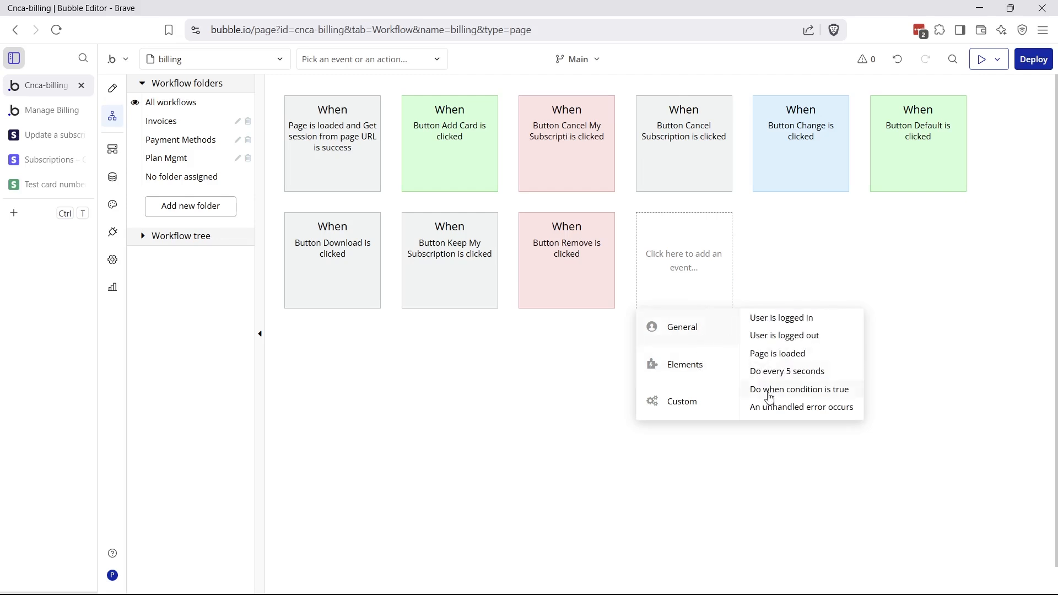
{"action": "left_click", "coordinate": [771, 389]}
{"action": "left_click", "coordinate": [686, 152]}
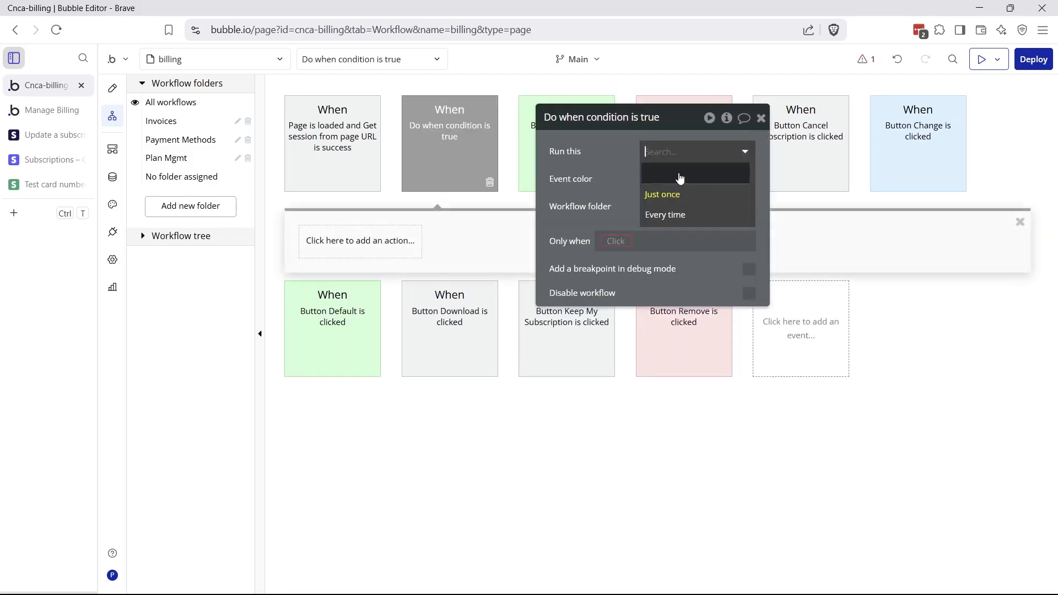
{"action": "left_click", "coordinate": [661, 194]}
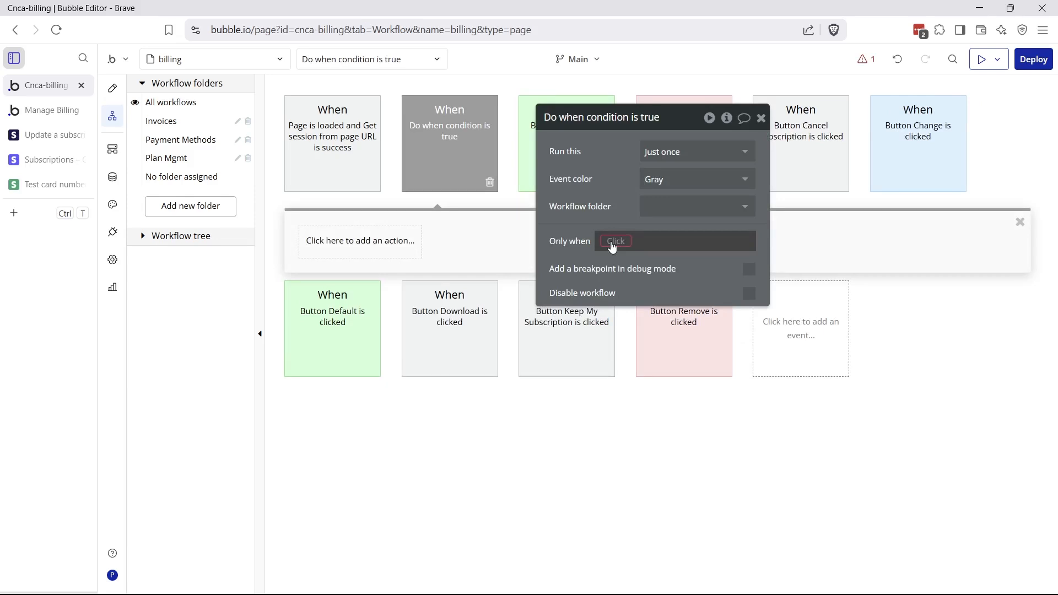
{"action": "left_click", "coordinate": [612, 247]}
{"action": "left_click", "coordinate": [623, 293]}
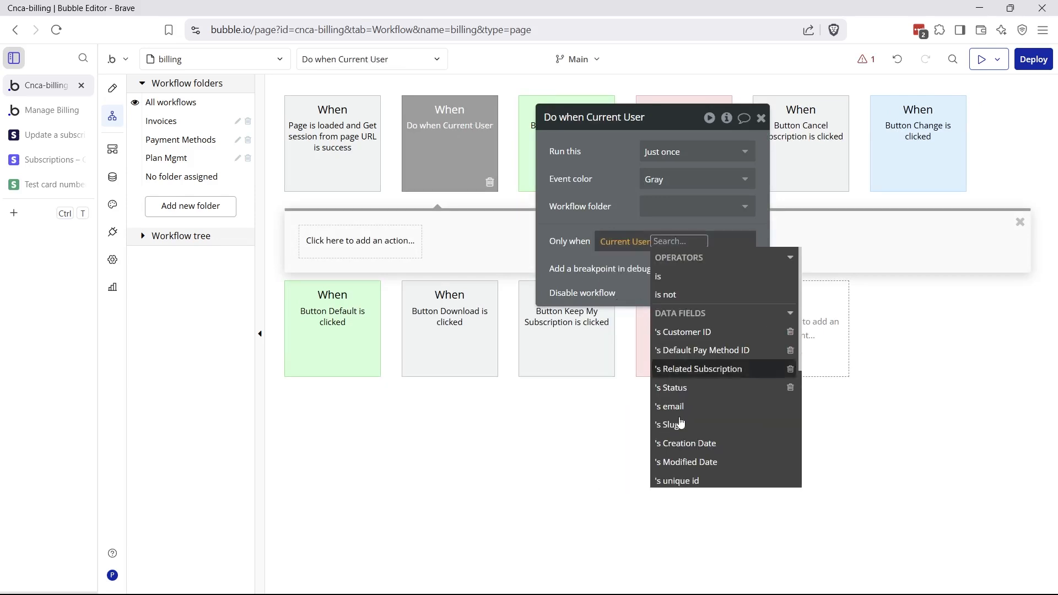
{"action": "left_click", "coordinate": [681, 387]}
{"action": "left_click", "coordinate": [708, 306]}
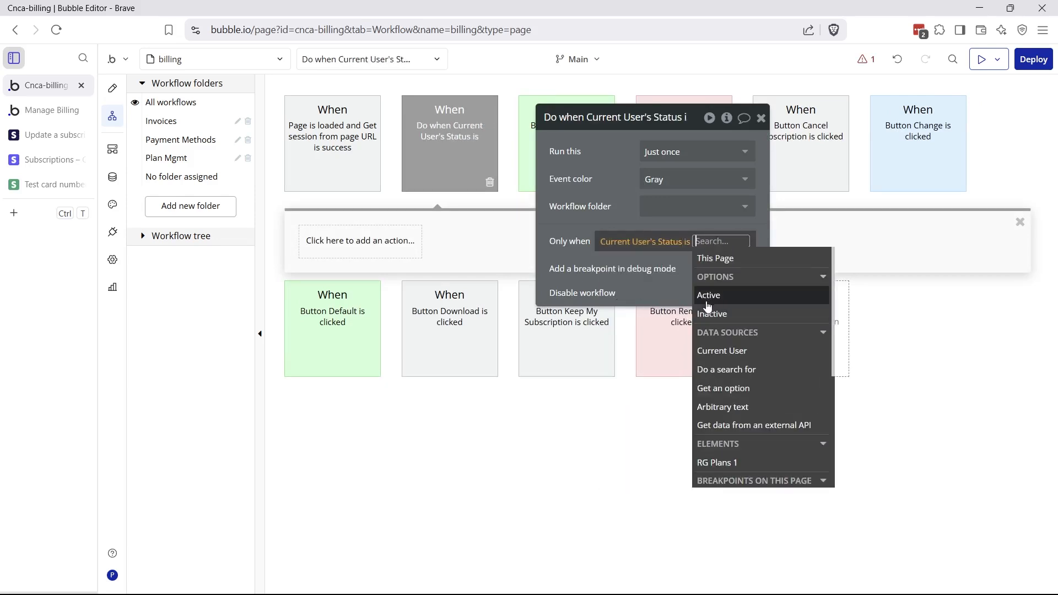
{"action": "left_click", "coordinate": [712, 314]}
{"action": "left_click", "coordinate": [621, 207]}
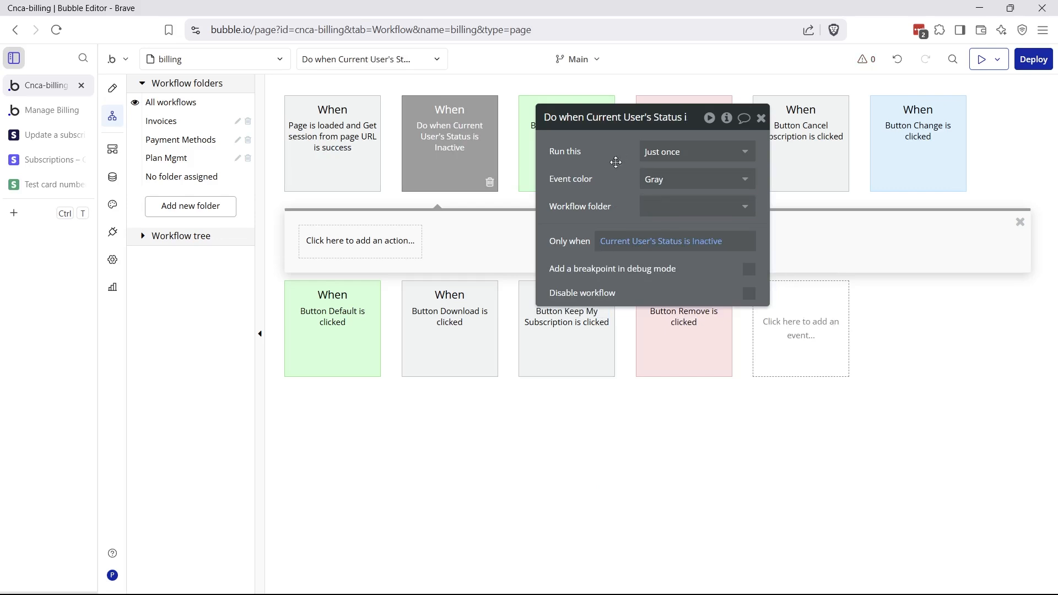
Give the inactive-status event a navigate action that sends the user to the index page
{"action": "left_click", "coordinate": [346, 244]}
{"action": "mouse_move", "coordinate": [366, 315]}
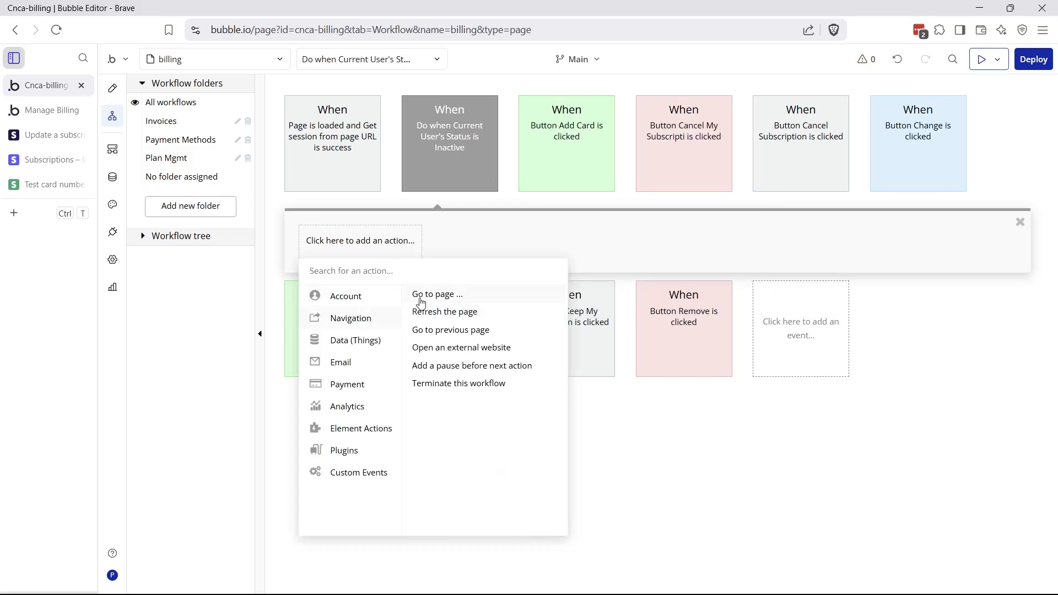
{"action": "left_click", "coordinate": [420, 298]}
{"action": "left_click", "coordinate": [664, 153]}
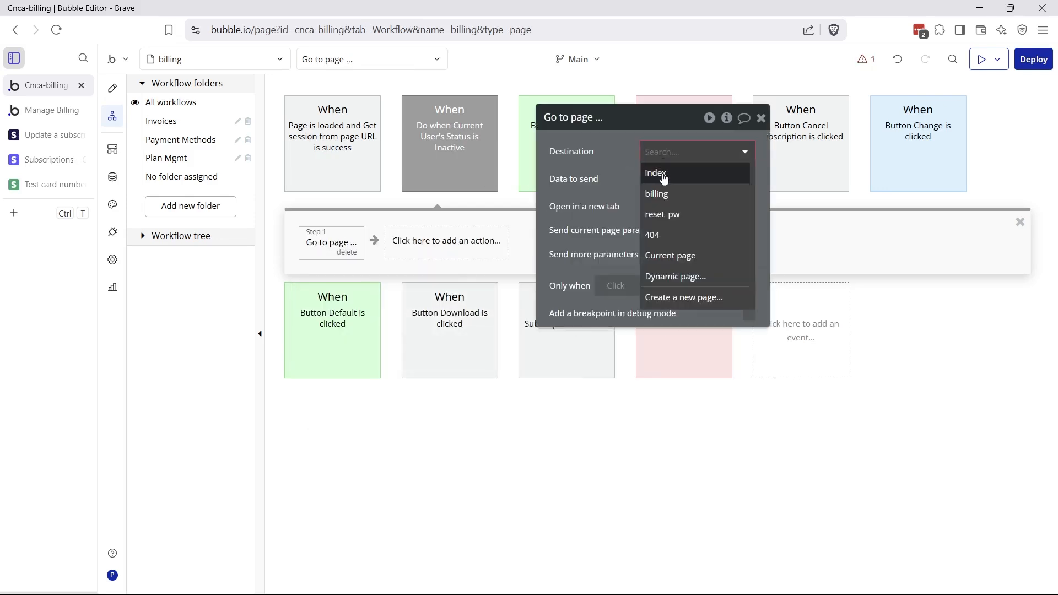
{"action": "left_click", "coordinate": [664, 175]}
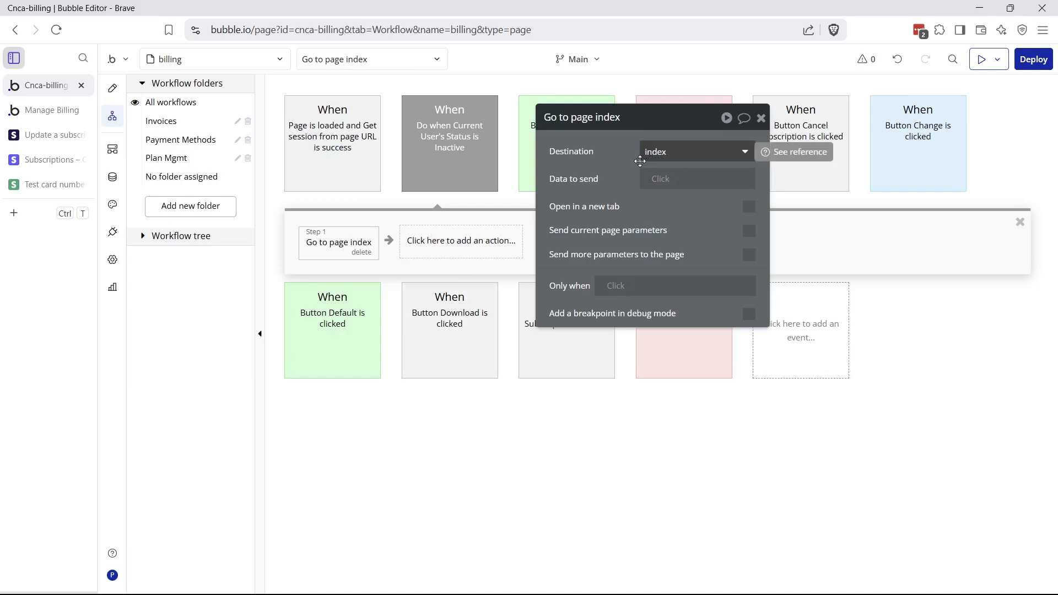
Colour the 'Do when Current User's Status is Inactive' event red
{"action": "mouse_move", "coordinate": [629, 180]}
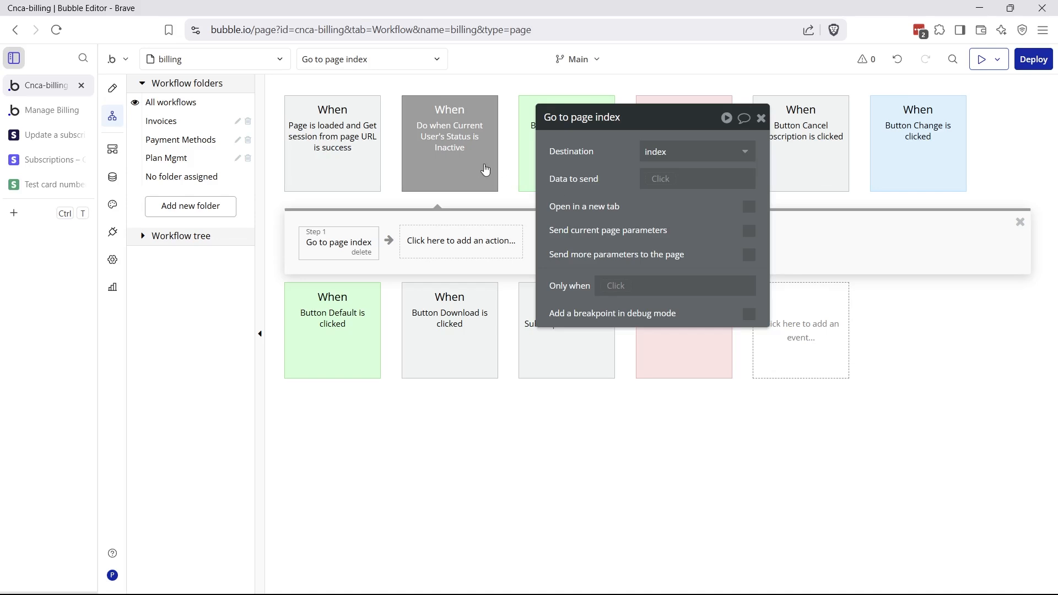
{"action": "left_click", "coordinate": [485, 168]}
{"action": "left_click", "coordinate": [673, 179]}
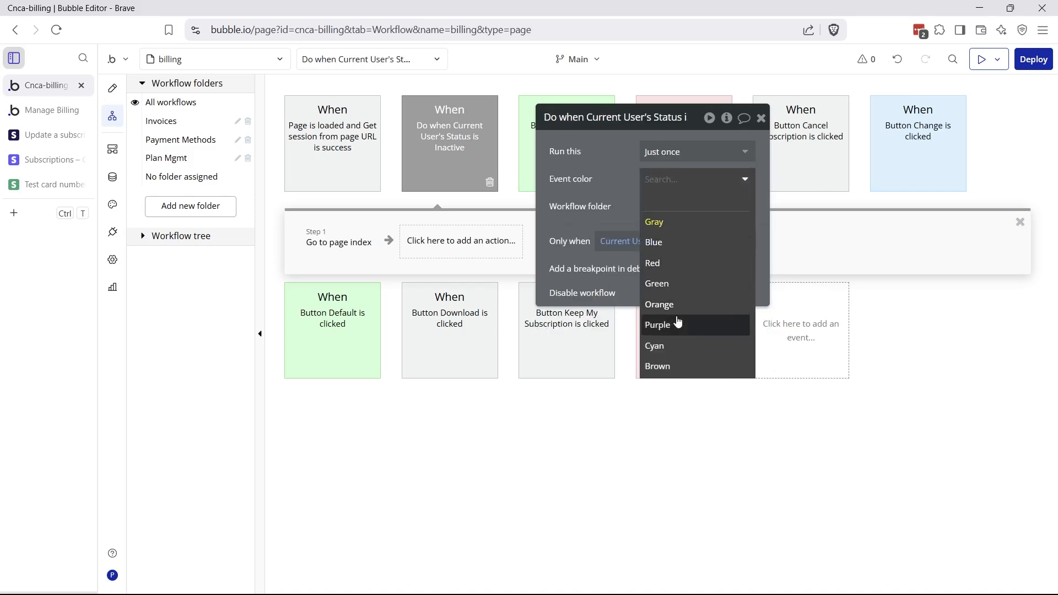
{"action": "left_click", "coordinate": [673, 264]}
In Stripe, open the stripe-canceled/initialize webhook endpoint from Developers > Webhooks
{"action": "left_click", "coordinate": [67, 160]}
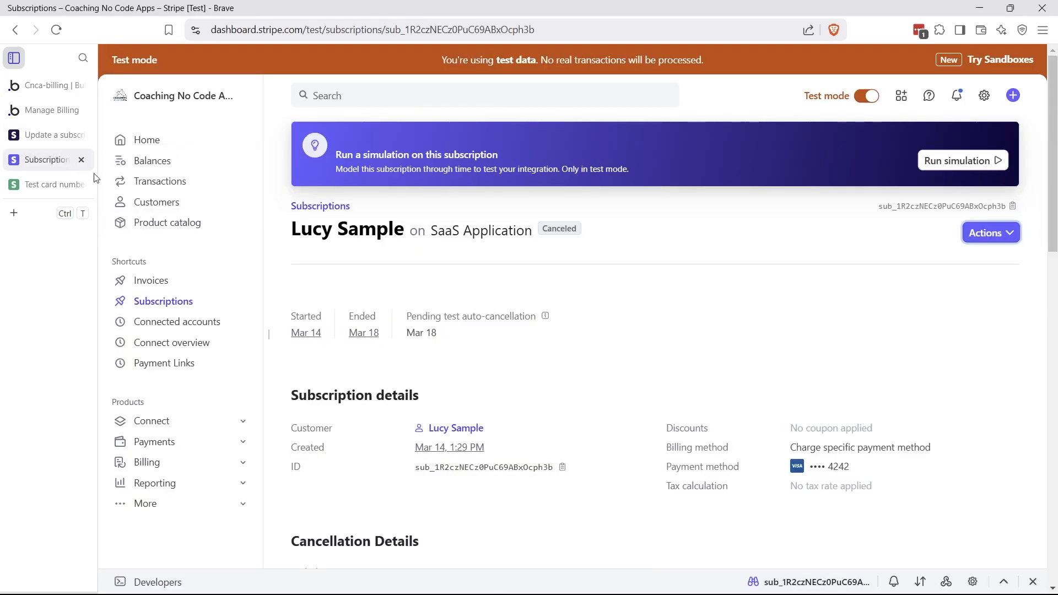
{"action": "left_click", "coordinate": [181, 583]}
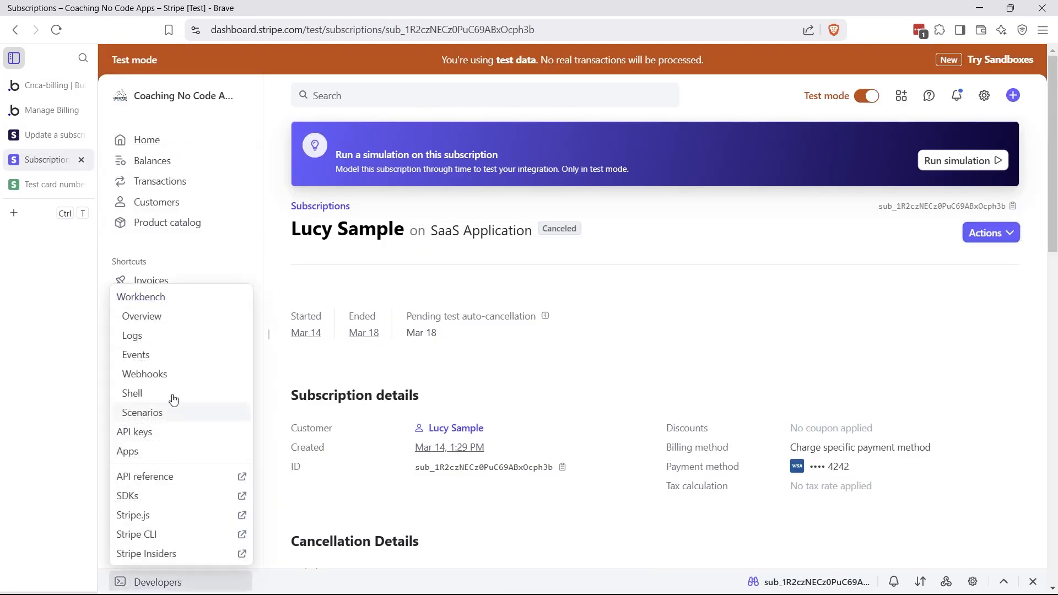
{"action": "left_click", "coordinate": [168, 373]}
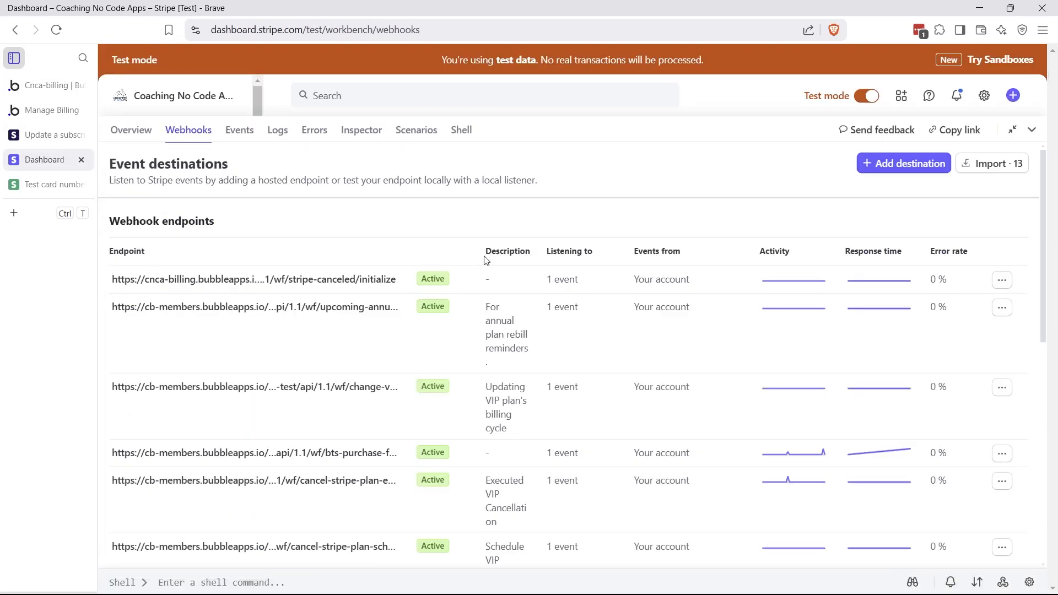
{"action": "left_click", "coordinate": [393, 279]}
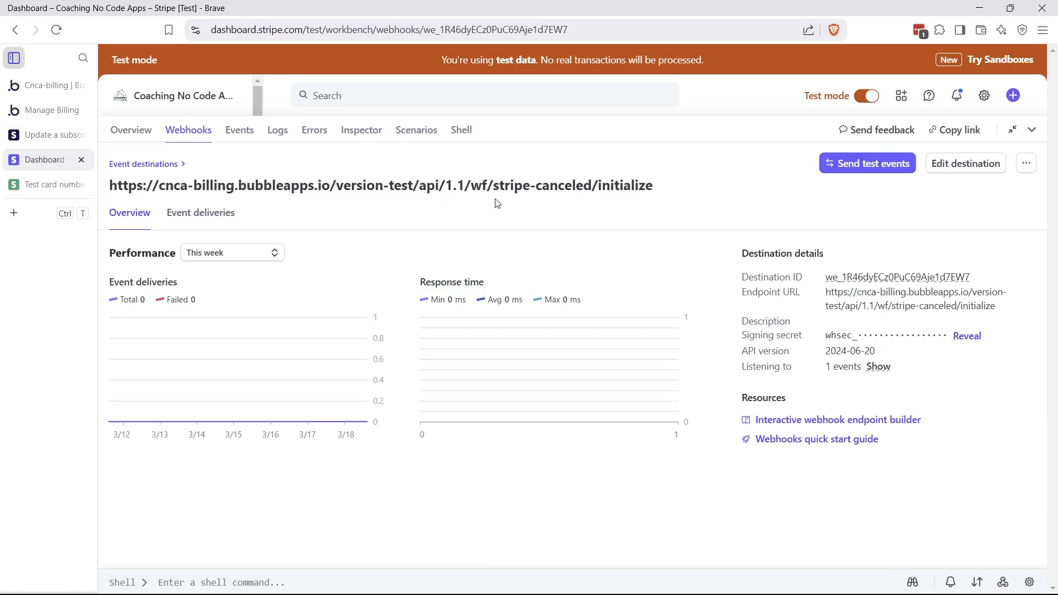
Remove 'initialize' from the endpoint URL so it ends at /wf/stripe-canceled/, and save the destination
{"action": "left_click", "coordinate": [986, 166]}
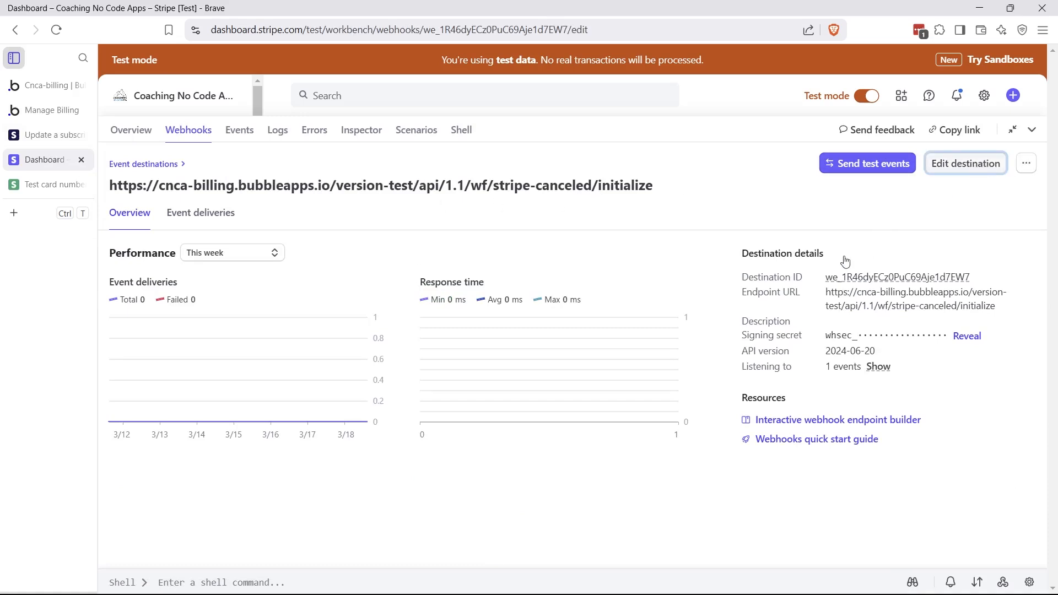
{"action": "left_click_drag", "start_coordinate": [682, 224], "coordinate": [794, 227]}
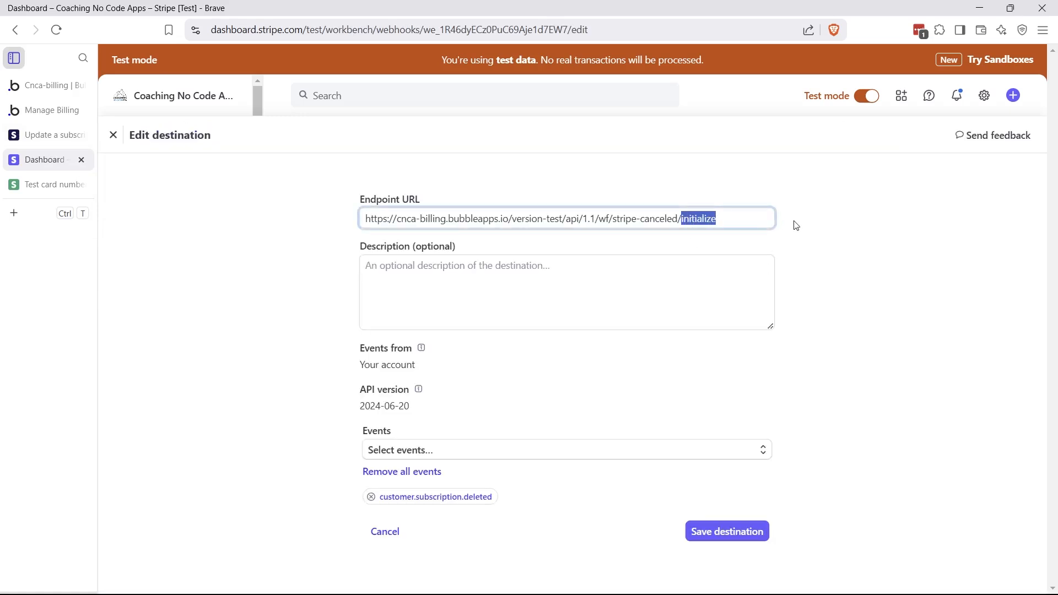
{"action": "key", "text": "BackSpace"}
{"action": "left_click", "coordinate": [833, 262]}
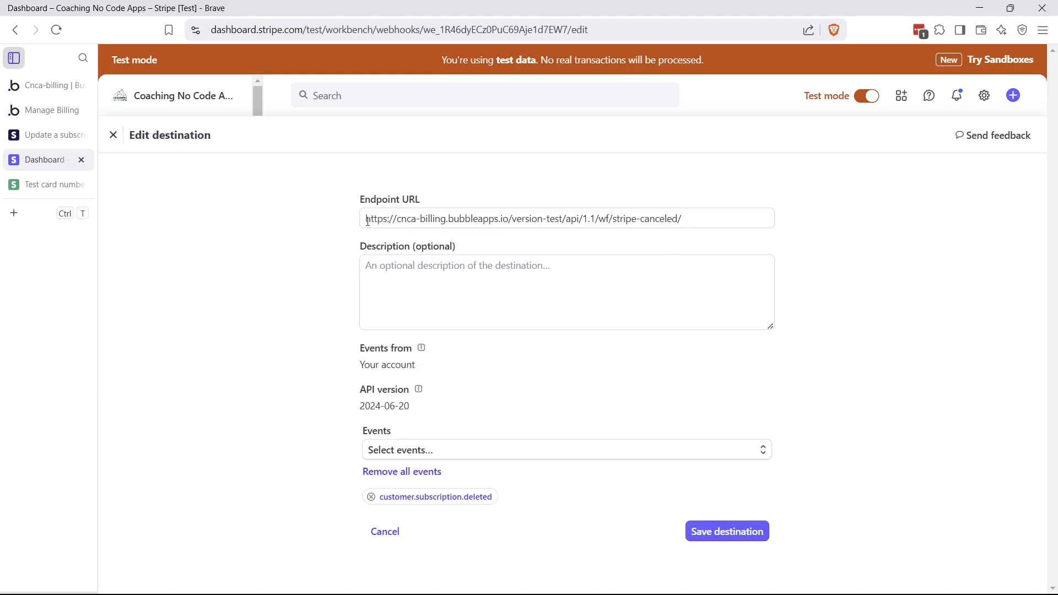
{"action": "left_click_drag", "start_coordinate": [368, 221], "coordinate": [771, 228]}
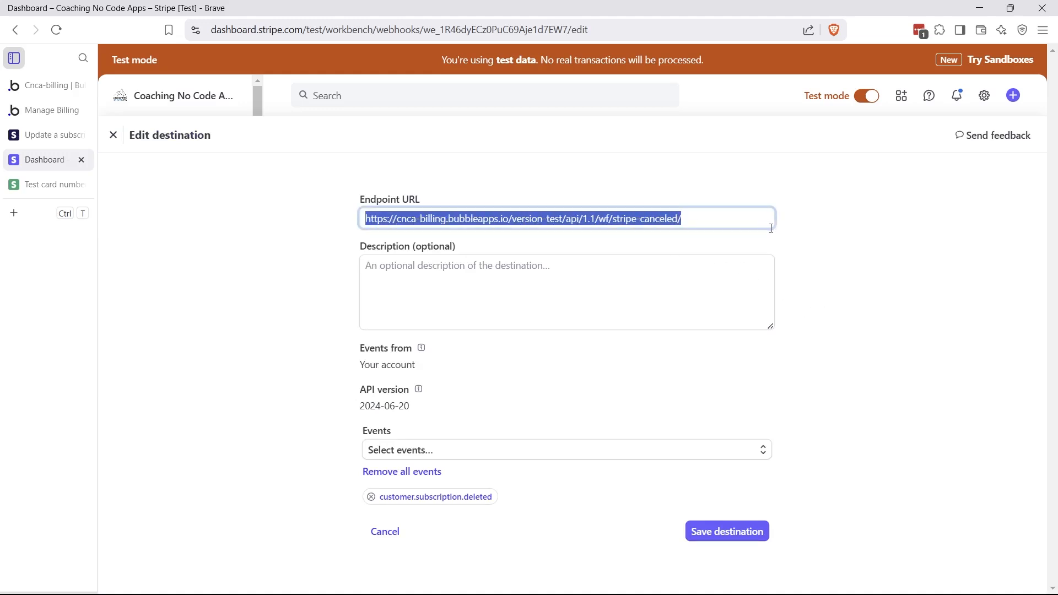
{"action": "left_click", "coordinate": [683, 218]}
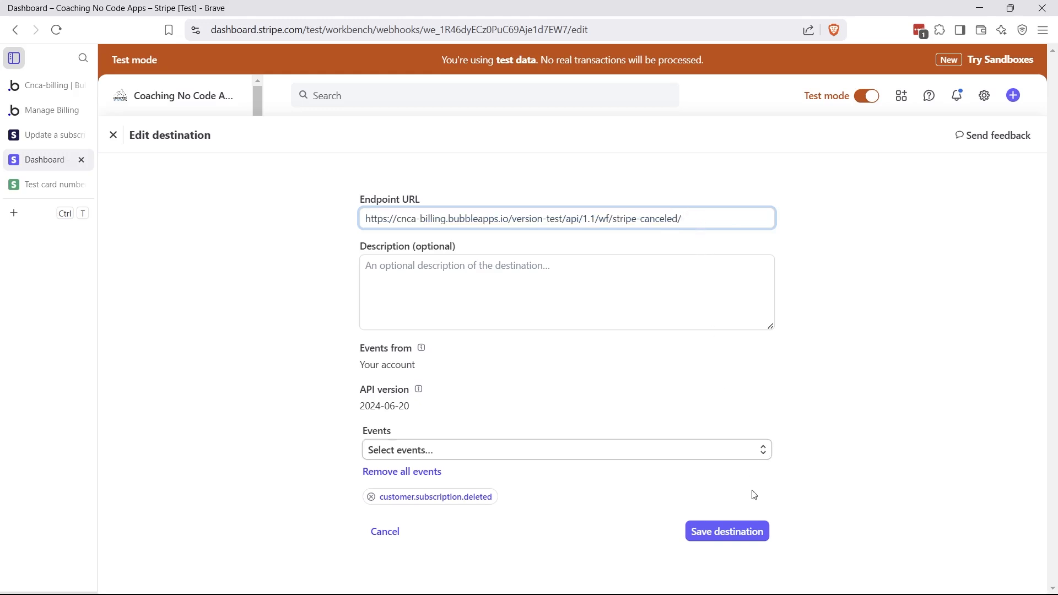
{"action": "left_click", "coordinate": [736, 536]}
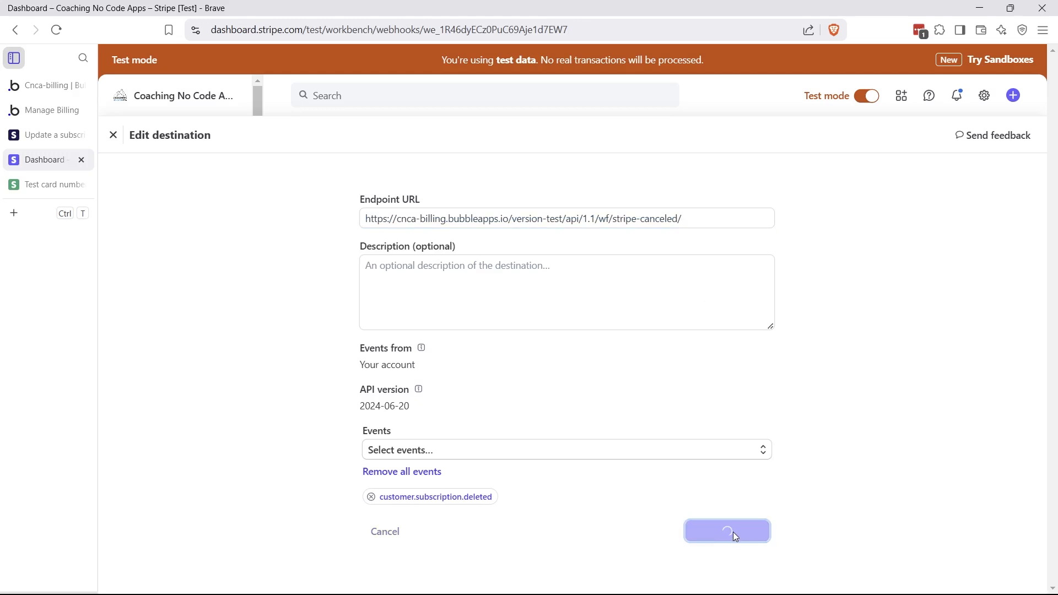
Highlight the updated endpoint URL and its version-test segment for review
{"action": "left_click_drag", "start_coordinate": [122, 185], "coordinate": [550, 217]}
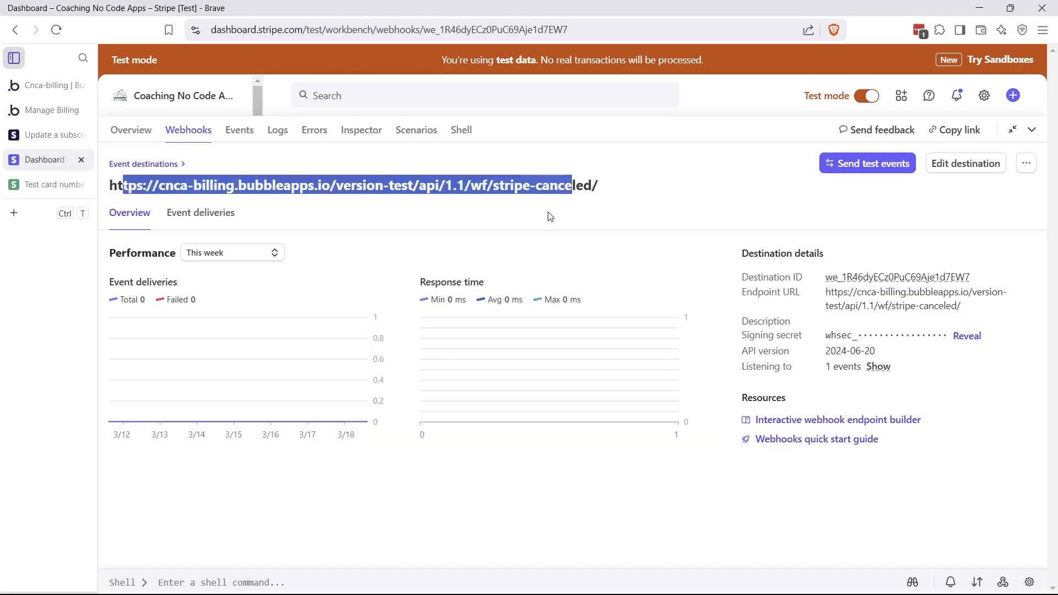
{"action": "left_click", "coordinate": [551, 183]}
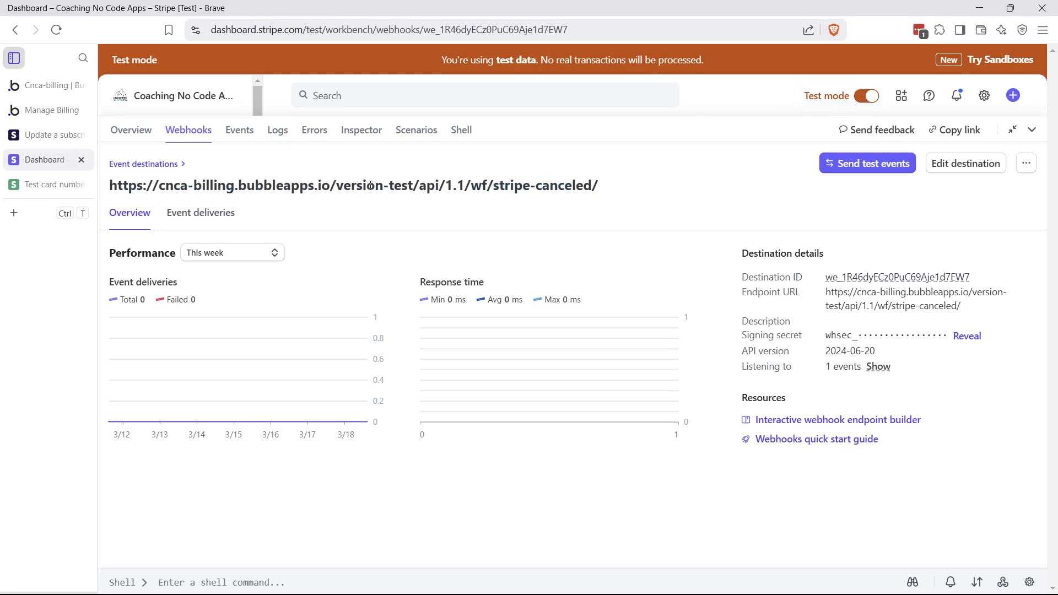
{"action": "left_click_drag", "start_coordinate": [335, 191], "coordinate": [414, 190]}
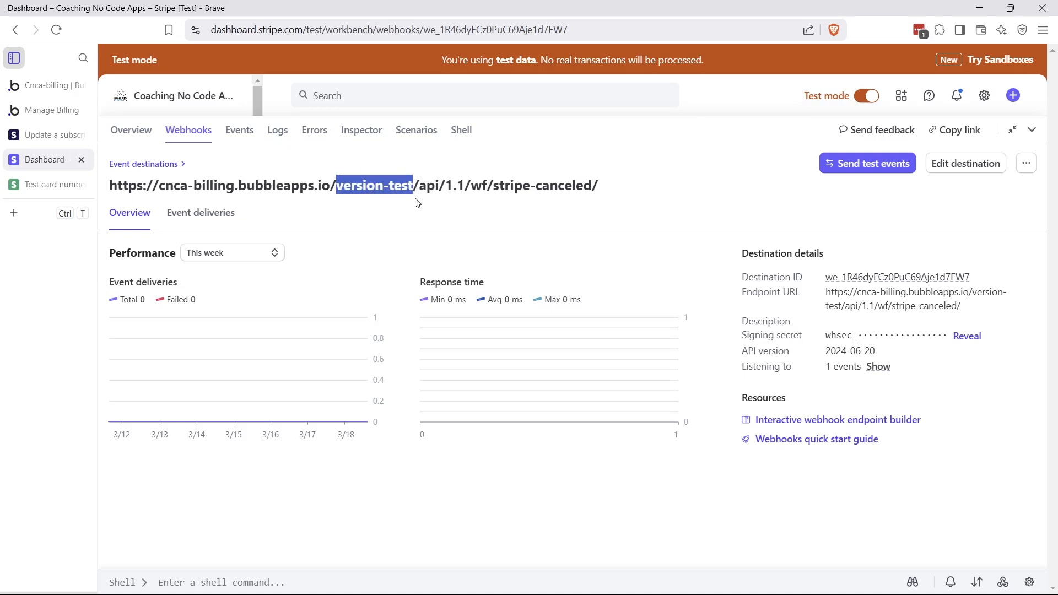
{"action": "left_click", "coordinate": [434, 184]}
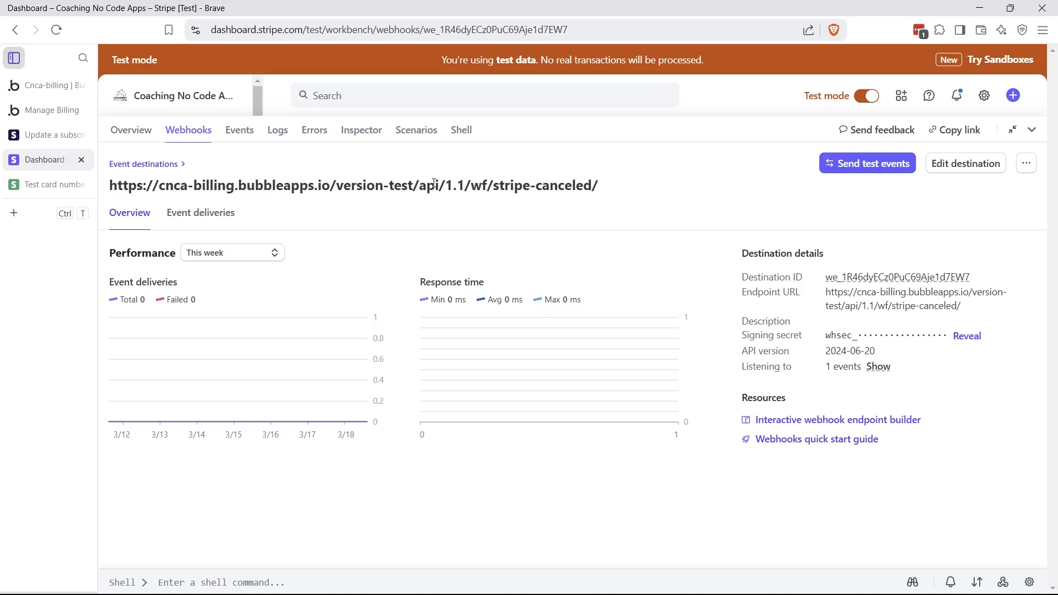
Back in Bubble, review Group Change Plan's conditional and its status value choices
{"action": "left_click", "coordinate": [46, 84]}
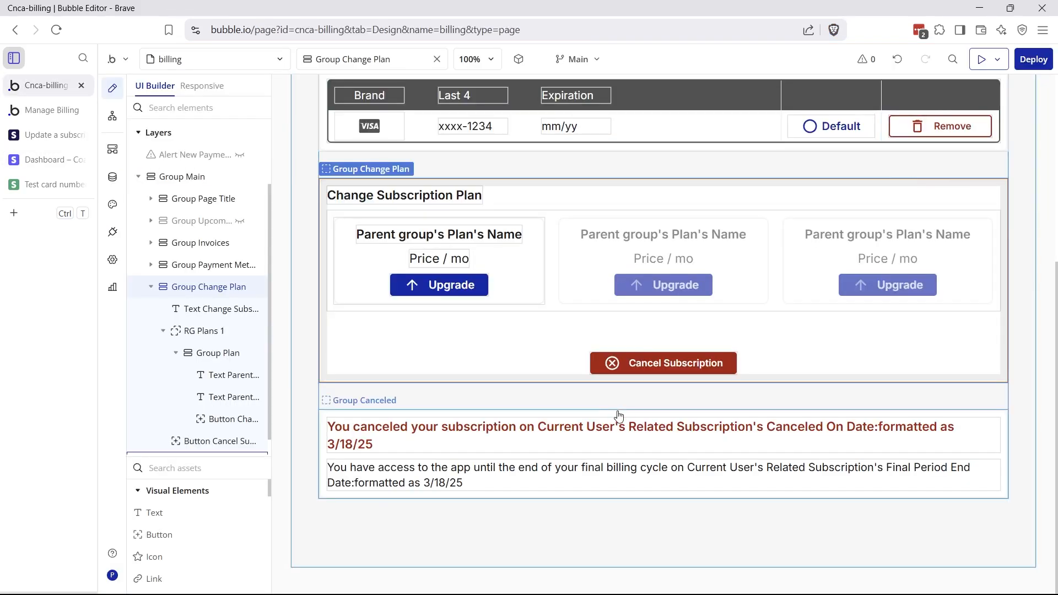
{"action": "double_click", "coordinate": [530, 364]}
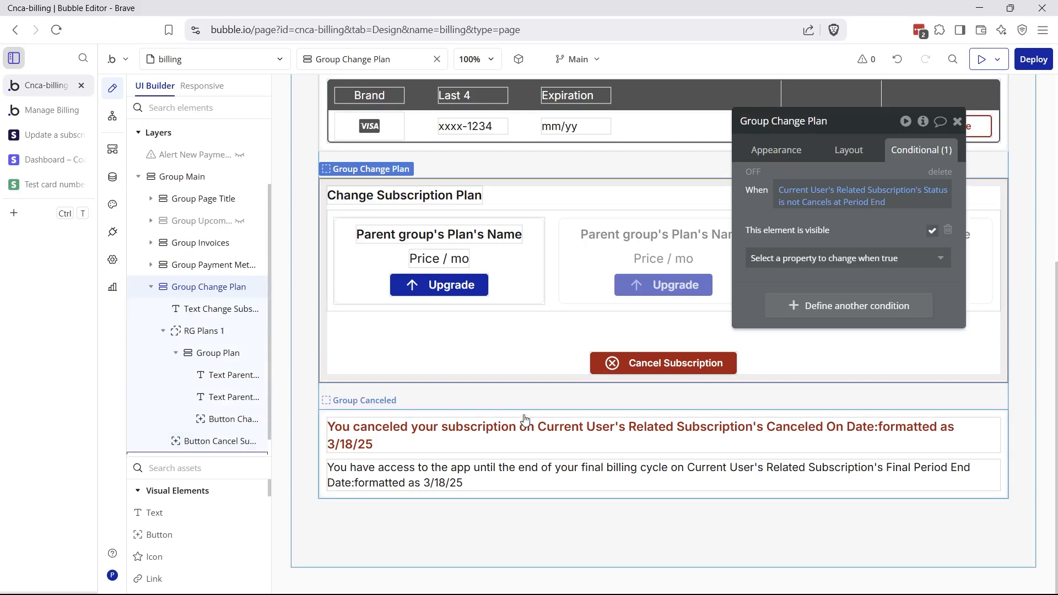
{"action": "left_click", "coordinate": [525, 420]}
{"action": "left_click", "coordinate": [523, 346]}
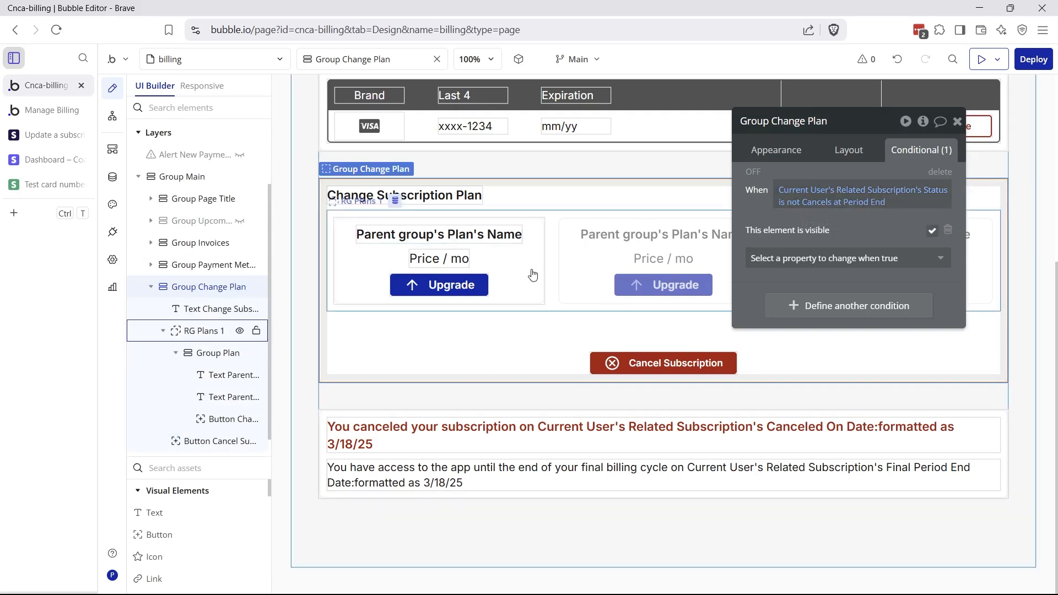
{"action": "left_click", "coordinate": [838, 204]}
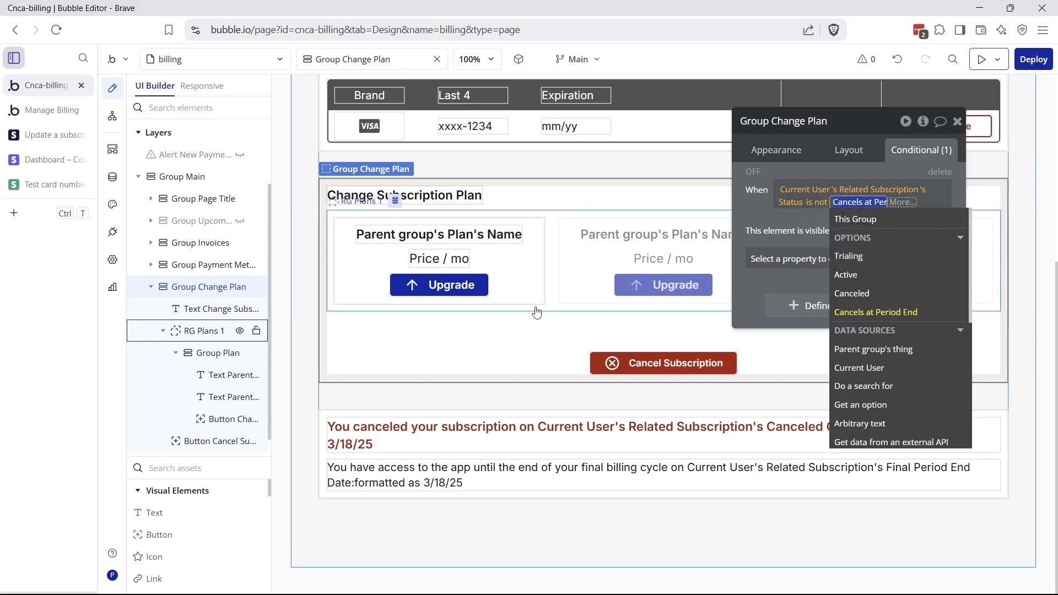
Review Group Canceled's condition plus its cancellation-date and final-billing-cycle text elements
{"action": "left_click", "coordinate": [498, 412]}
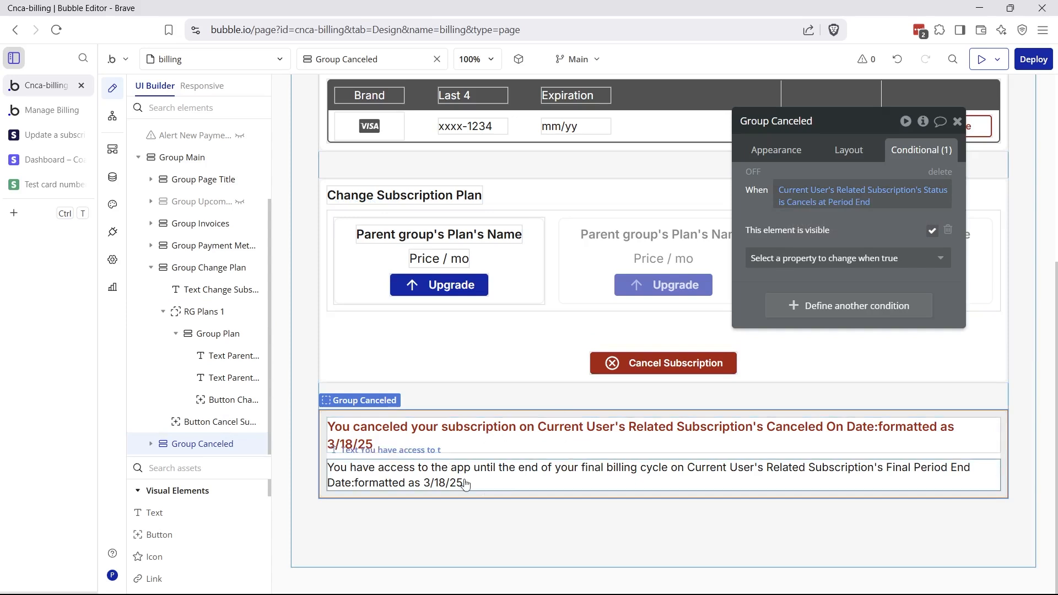
{"action": "left_click", "coordinate": [451, 436]}
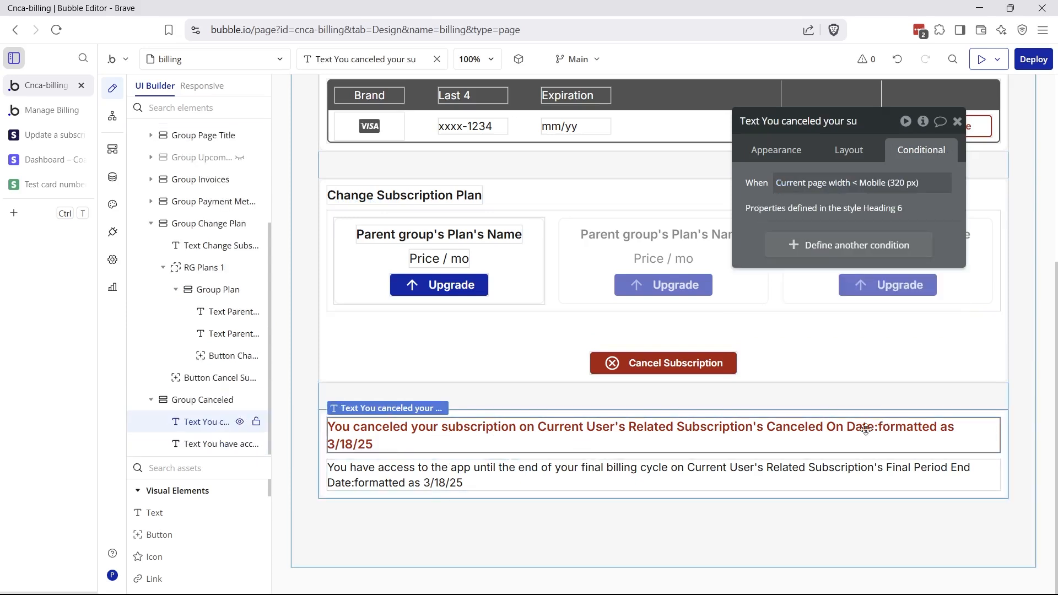
{"action": "left_click", "coordinate": [537, 480]}
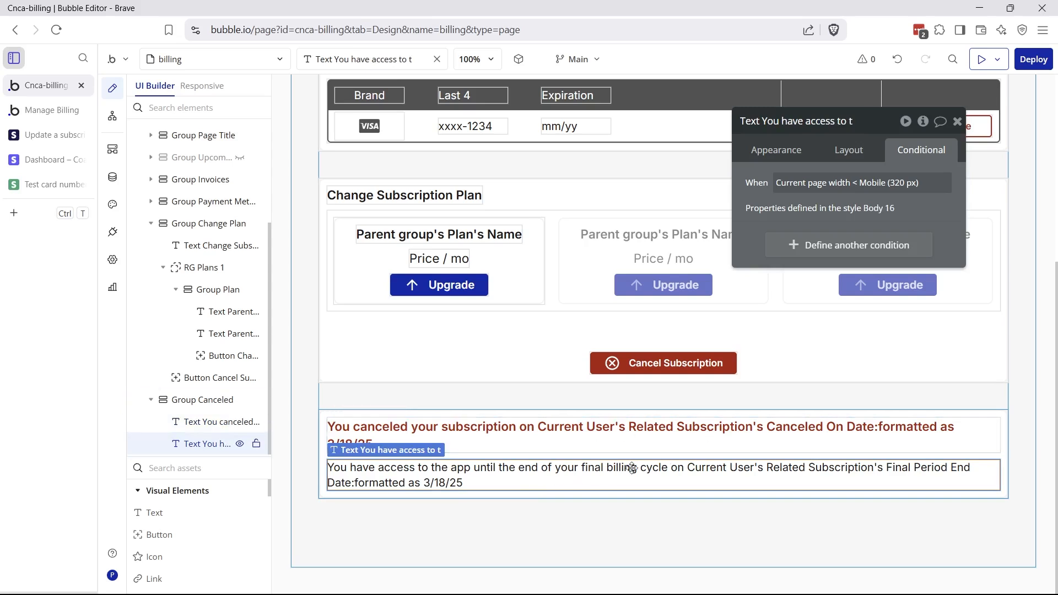
{"action": "left_click", "coordinate": [581, 455]}
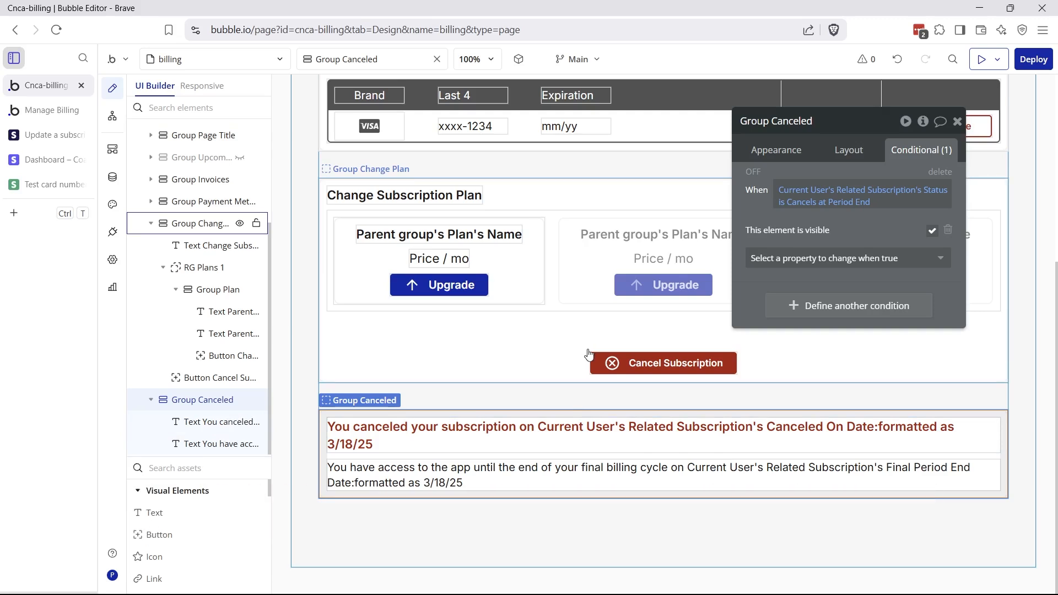
On the live billing page, highlight the heading and the $781.59 amount due
{"action": "key", "text": "ctrl+Tab"}
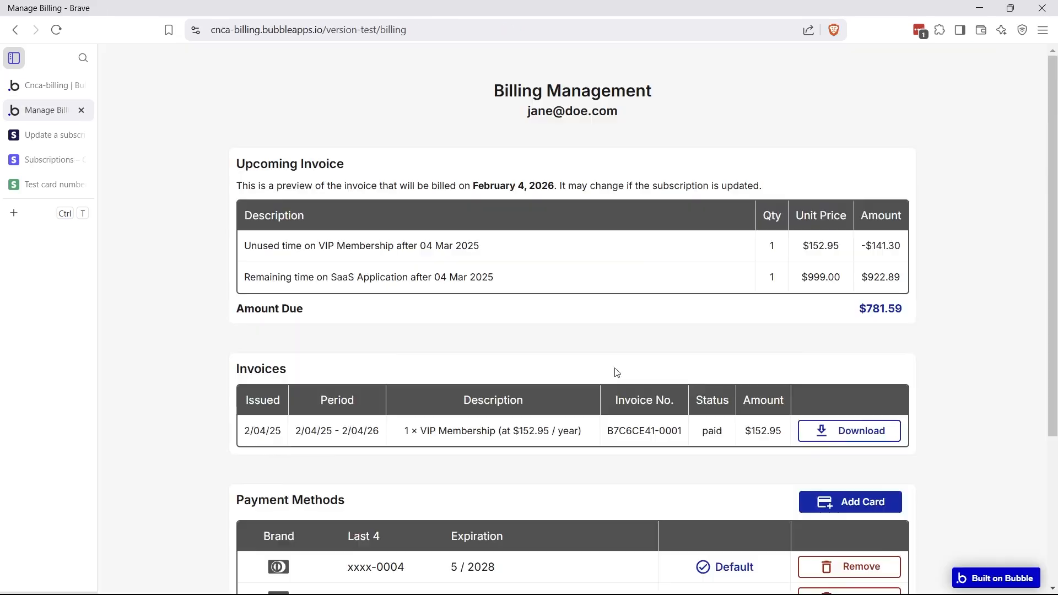
{"action": "left_click_drag", "start_coordinate": [527, 118], "coordinate": [665, 117]}
{"action": "left_click", "coordinate": [665, 128]}
{"action": "left_click_drag", "start_coordinate": [860, 313], "coordinate": [897, 312]}
{"action": "left_click", "coordinate": [895, 312]}
{"action": "double_click", "coordinate": [874, 309]}
{"action": "left_click", "coordinate": [769, 342]}
Scroll down to the notice: canceled on 3/18/25, access until 2/04/26
{"action": "scroll", "coordinate": [557, 406], "scroll_direction": "down", "scroll_amount": 4}
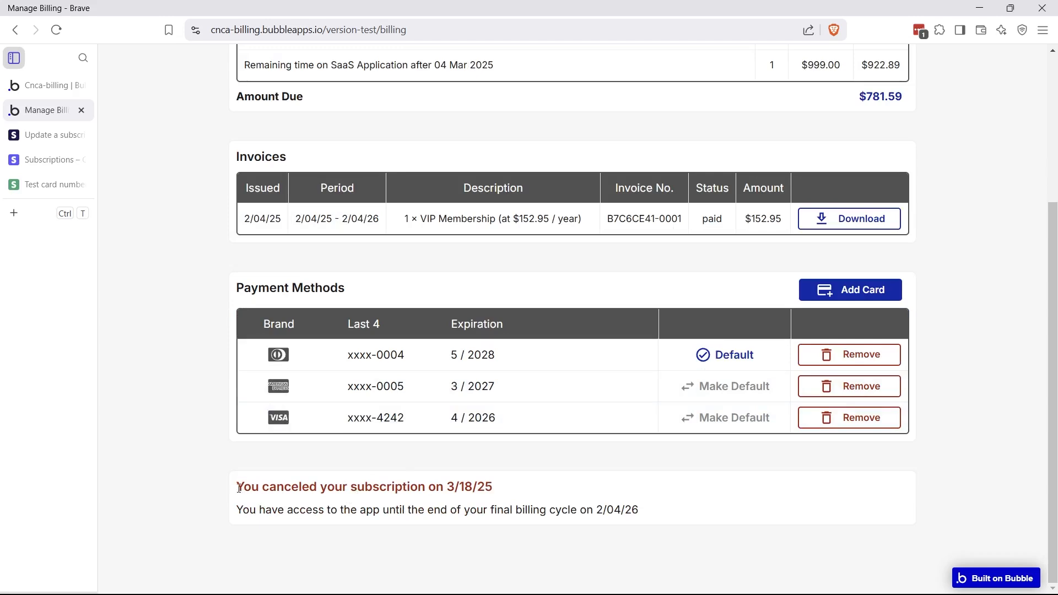
{"action": "left_click_drag", "start_coordinate": [239, 488], "coordinate": [494, 508]}
{"action": "left_click", "coordinate": [518, 516]}
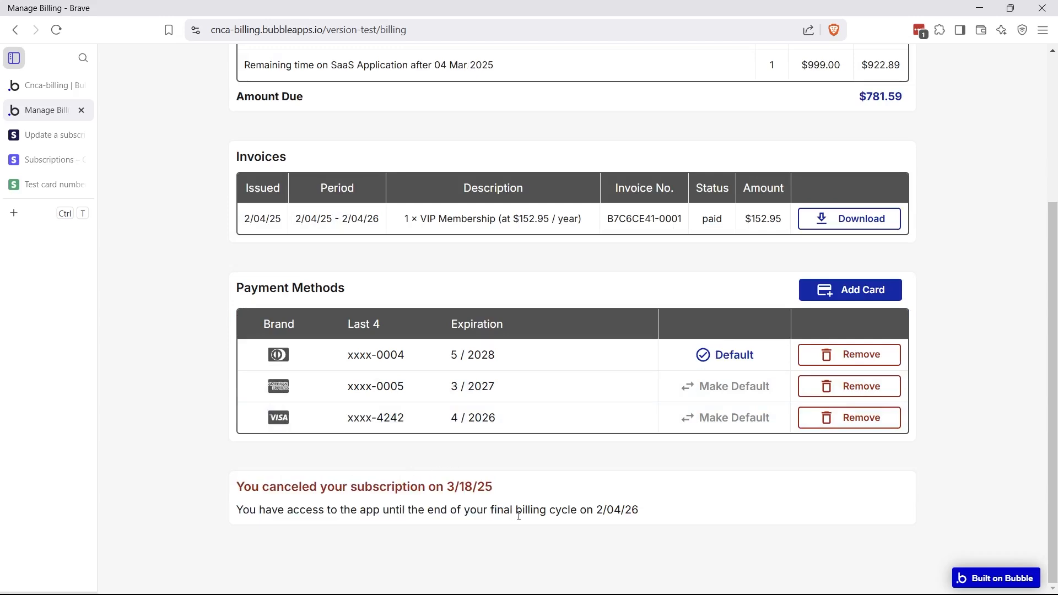